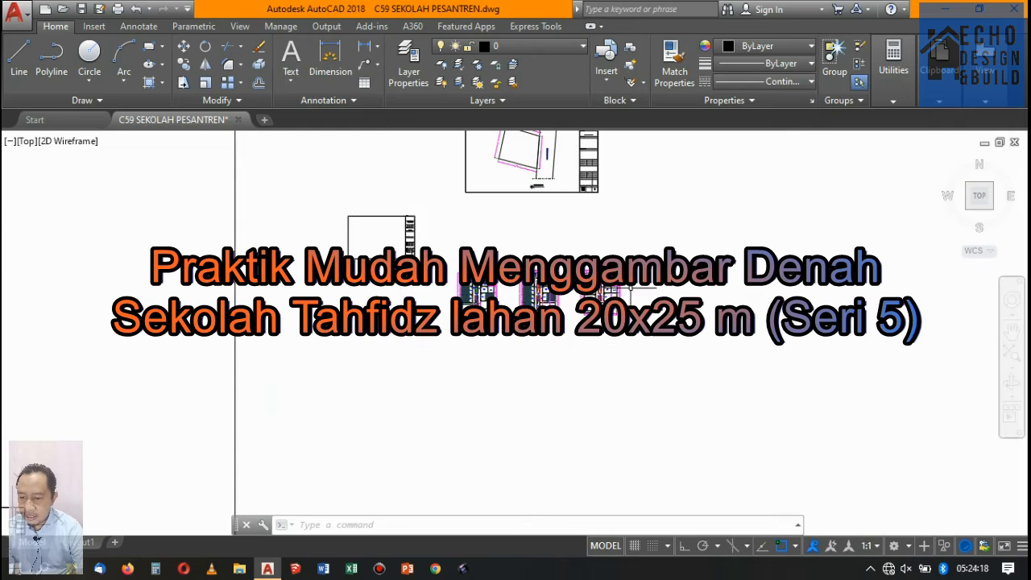
Look over the three school floor plans, including the Denah Lantai 3 plan with its stairs and void
{"action": "scroll", "coordinate": [600, 244], "scroll_direction": "up", "scroll_amount": 2}
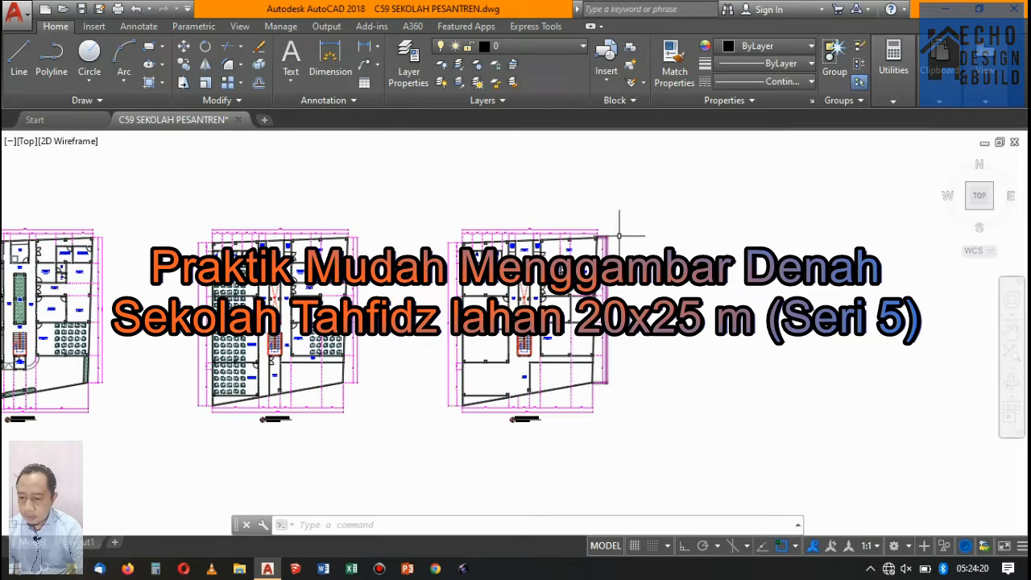
{"action": "scroll", "coordinate": [616, 241], "scroll_direction": "down", "scroll_amount": 4}
{"action": "scroll", "coordinate": [605, 246], "scroll_direction": "up", "scroll_amount": 3}
{"action": "scroll", "coordinate": [592, 254], "scroll_direction": "down", "scroll_amount": 2}
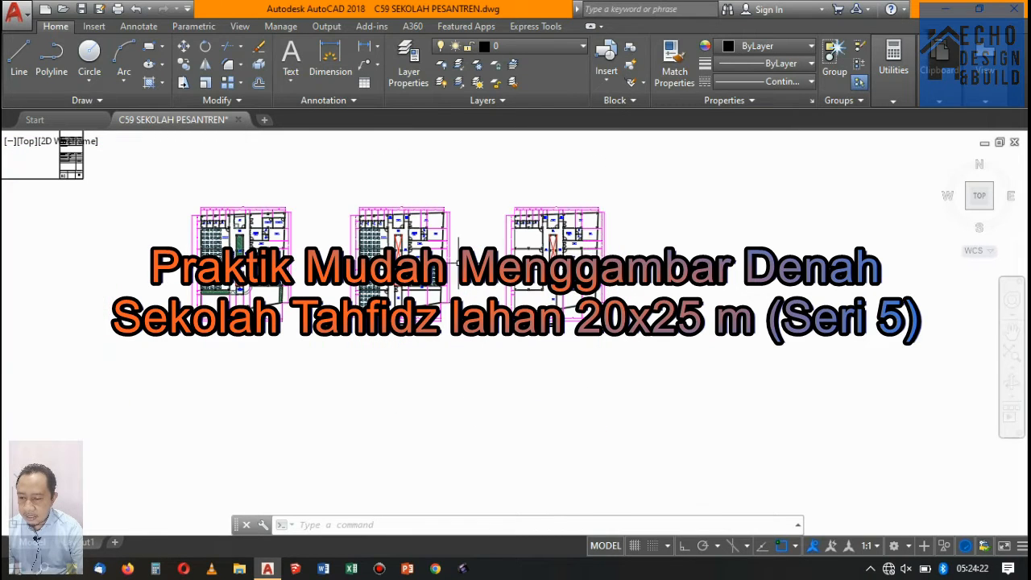
{"action": "scroll", "coordinate": [459, 261], "scroll_direction": "up", "scroll_amount": 3}
{"action": "scroll", "coordinate": [465, 240], "scroll_direction": "down", "scroll_amount": 3}
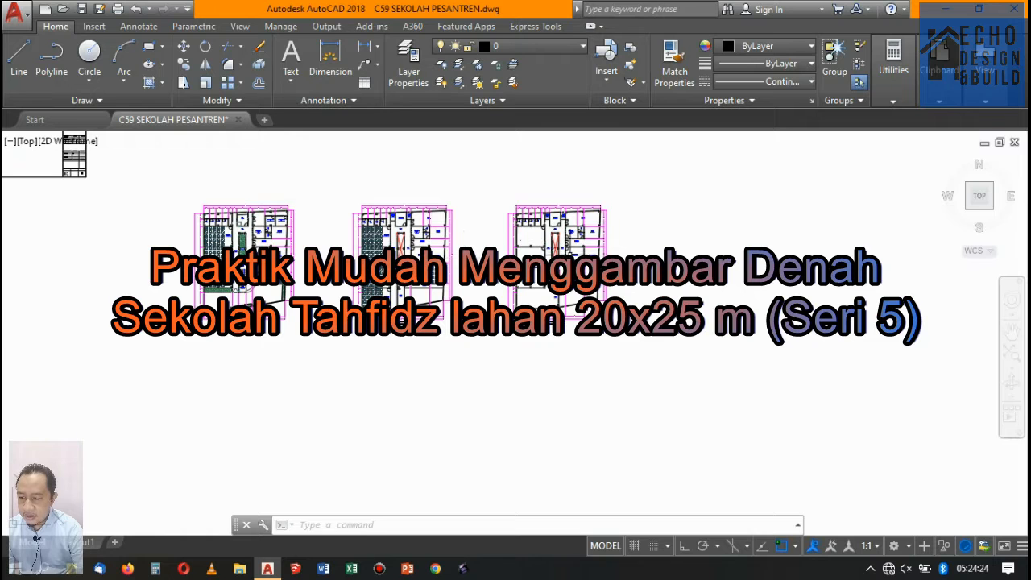
{"action": "scroll", "coordinate": [358, 246], "scroll_direction": "up", "scroll_amount": 3}
{"action": "scroll", "coordinate": [359, 246], "scroll_direction": "down", "scroll_amount": 4}
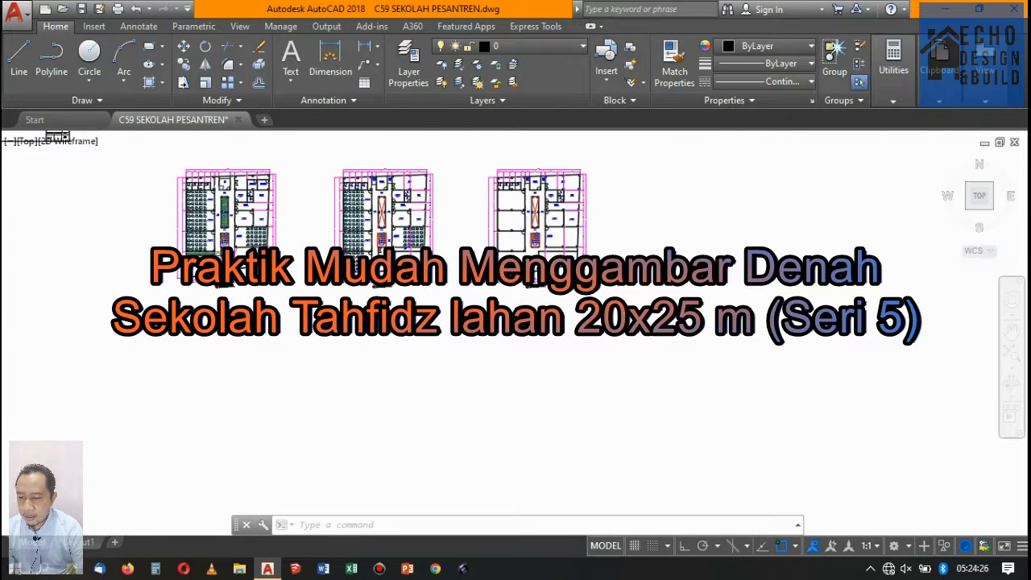
{"action": "scroll", "coordinate": [539, 235], "scroll_direction": "up", "scroll_amount": 3}
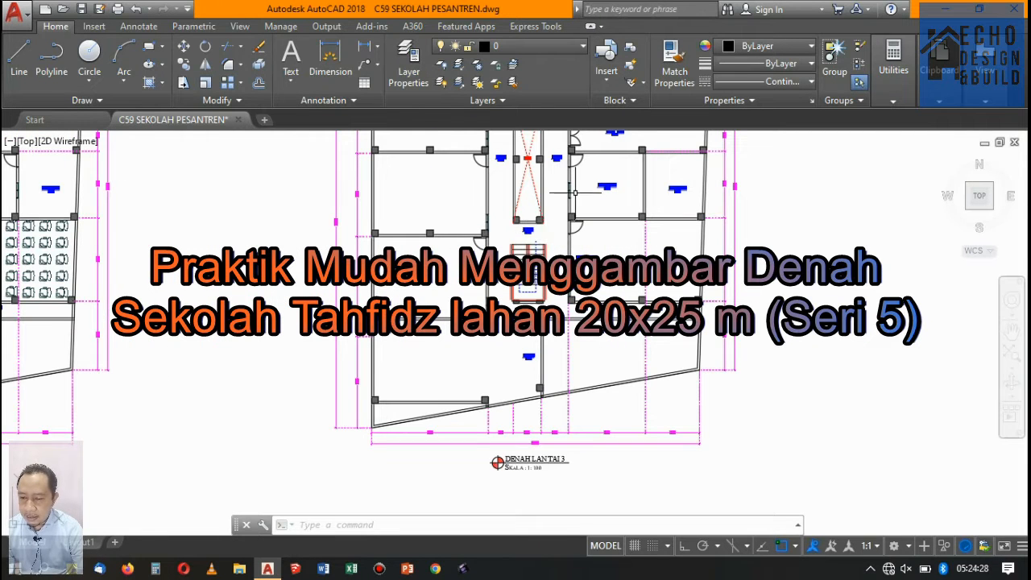
{"action": "scroll", "coordinate": [575, 193], "scroll_direction": "down", "scroll_amount": 4}
{"action": "scroll", "coordinate": [556, 210], "scroll_direction": "up", "scroll_amount": 3}
{"action": "scroll", "coordinate": [538, 220], "scroll_direction": "down", "scroll_amount": 5}
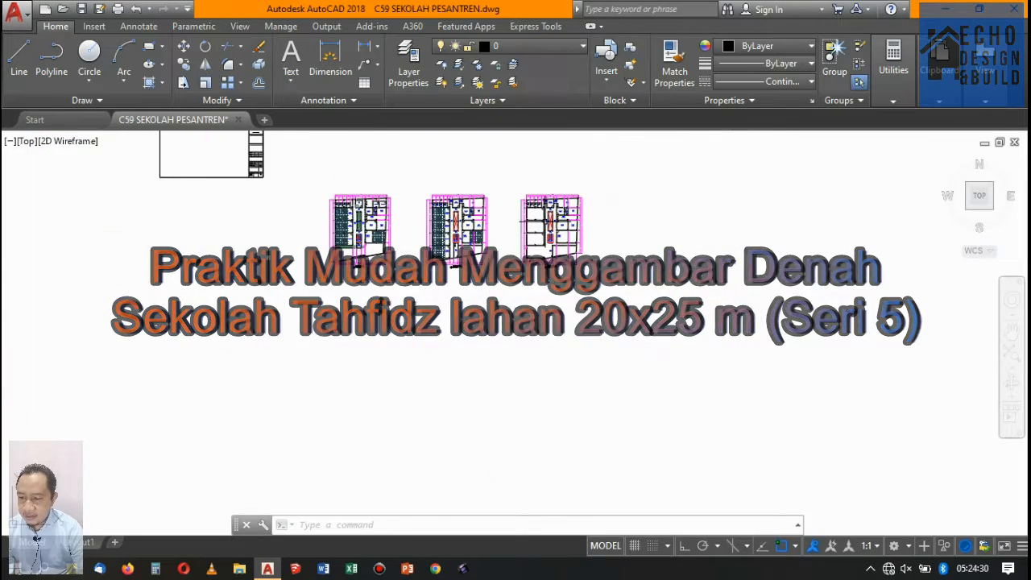
Read the room requirement notes beside the site map, covering the rooms requested for Lantai 2 through Lantai 4
{"action": "scroll", "coordinate": [538, 220], "scroll_direction": "down", "scroll_amount": 3}
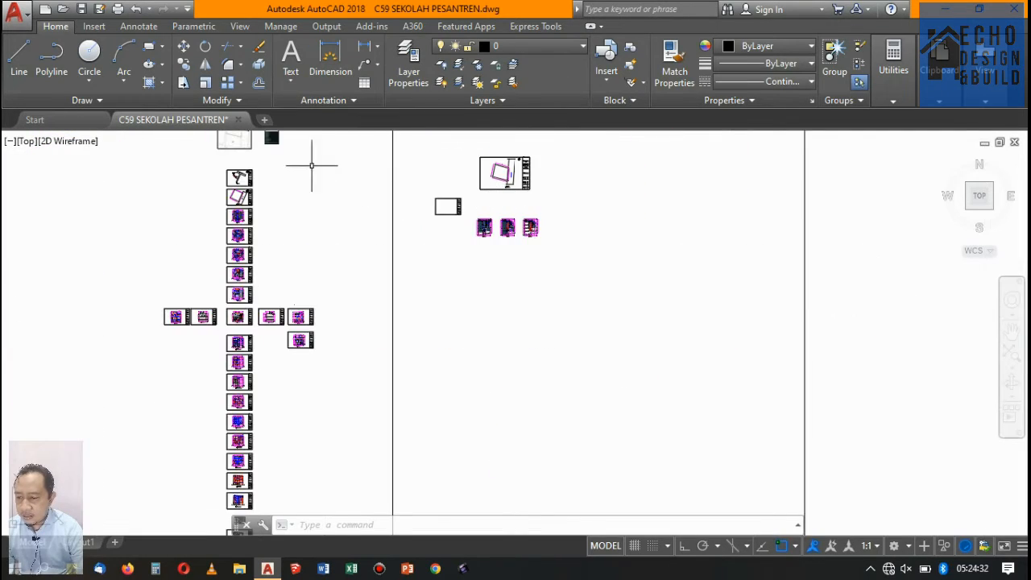
{"action": "scroll", "coordinate": [312, 165], "scroll_direction": "up", "scroll_amount": 3}
{"action": "scroll", "coordinate": [314, 173], "scroll_direction": "down", "scroll_amount": 3}
{"action": "scroll", "coordinate": [310, 202], "scroll_direction": "up", "scroll_amount": 5}
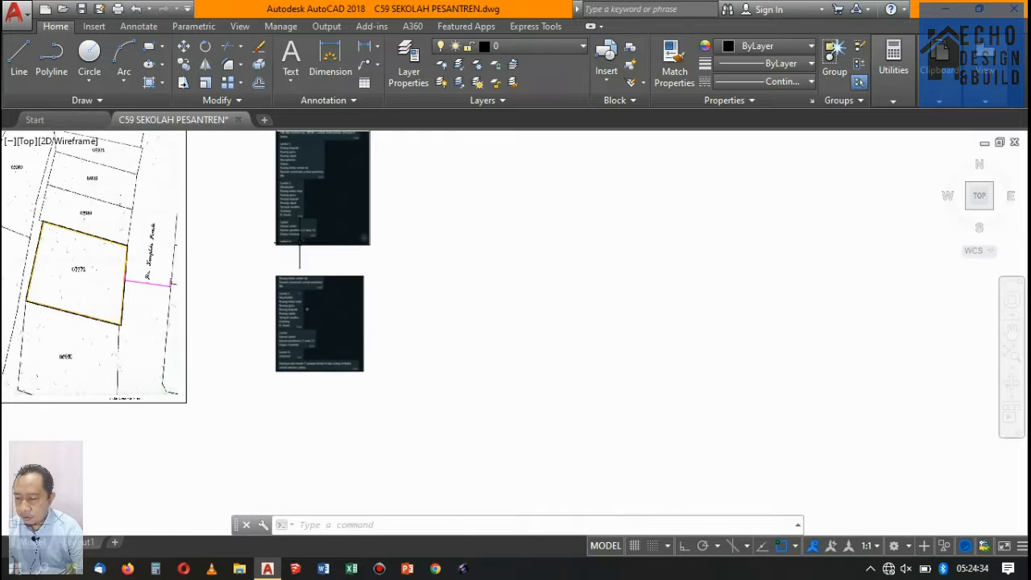
{"action": "scroll", "coordinate": [345, 230], "scroll_direction": "up", "scroll_amount": 3}
{"action": "scroll", "coordinate": [358, 233], "scroll_direction": "down", "scroll_amount": 3}
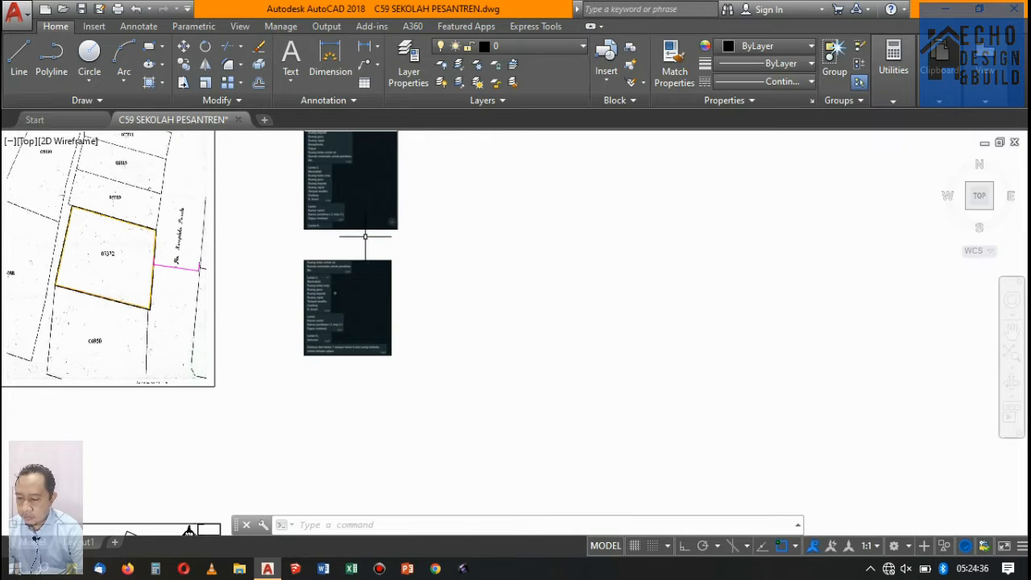
{"action": "scroll", "coordinate": [339, 238], "scroll_direction": "up", "scroll_amount": 5}
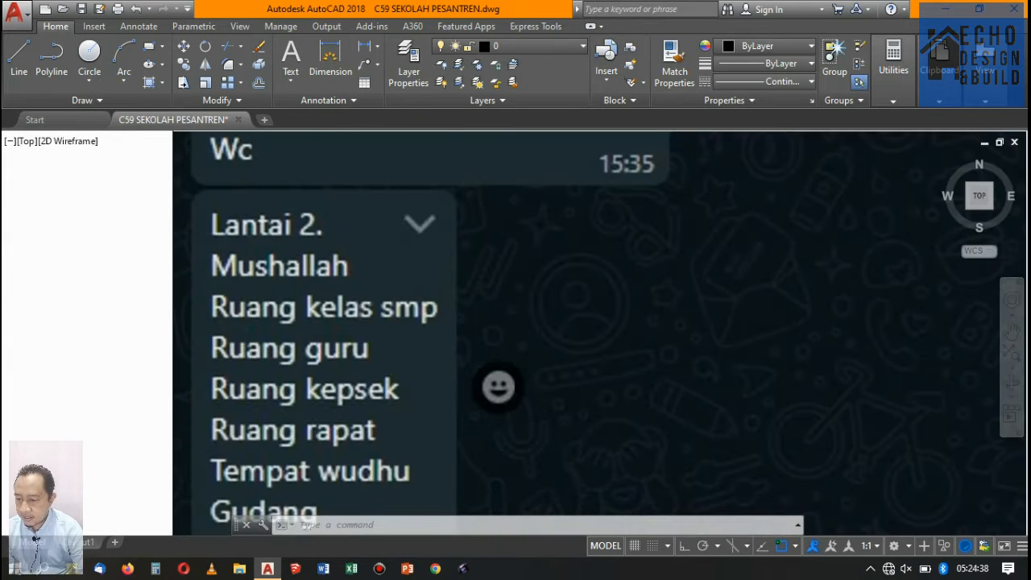
{"action": "scroll", "coordinate": [335, 256], "scroll_direction": "down", "scroll_amount": 5}
{"action": "scroll", "coordinate": [349, 226], "scroll_direction": "up", "scroll_amount": 5}
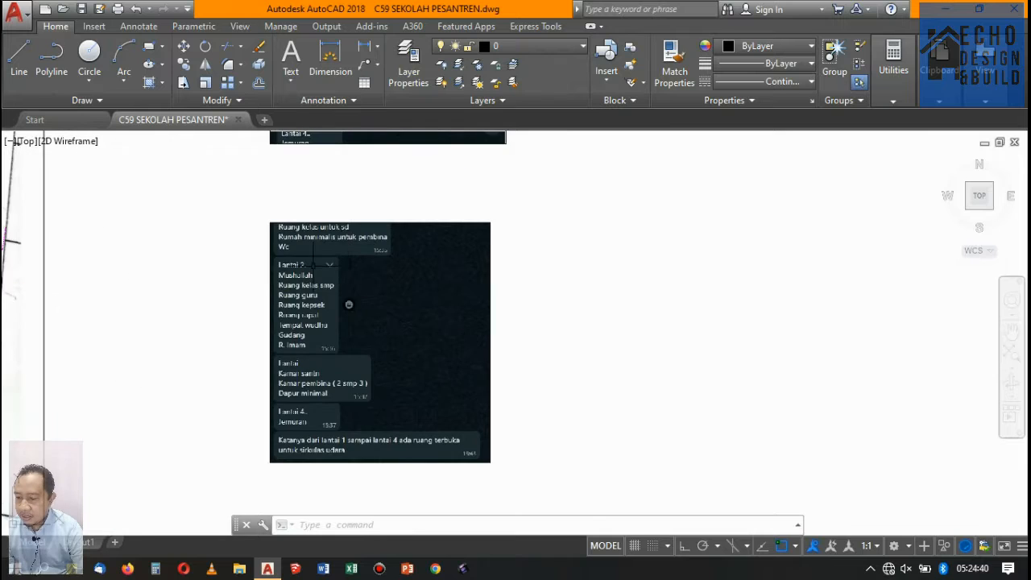
{"action": "scroll", "coordinate": [331, 274], "scroll_direction": "down", "scroll_amount": 3}
{"action": "scroll", "coordinate": [285, 346], "scroll_direction": "up", "scroll_amount": 4}
{"action": "scroll", "coordinate": [304, 309], "scroll_direction": "down", "scroll_amount": 2}
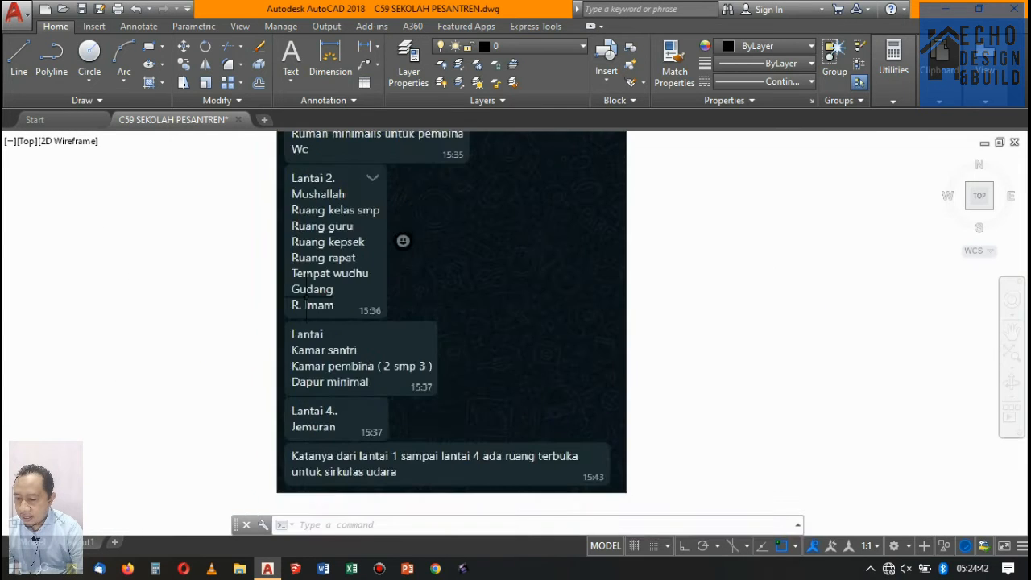
{"action": "scroll", "coordinate": [326, 343], "scroll_direction": "up", "scroll_amount": 2}
{"action": "scroll", "coordinate": [338, 365], "scroll_direction": "down", "scroll_amount": 2}
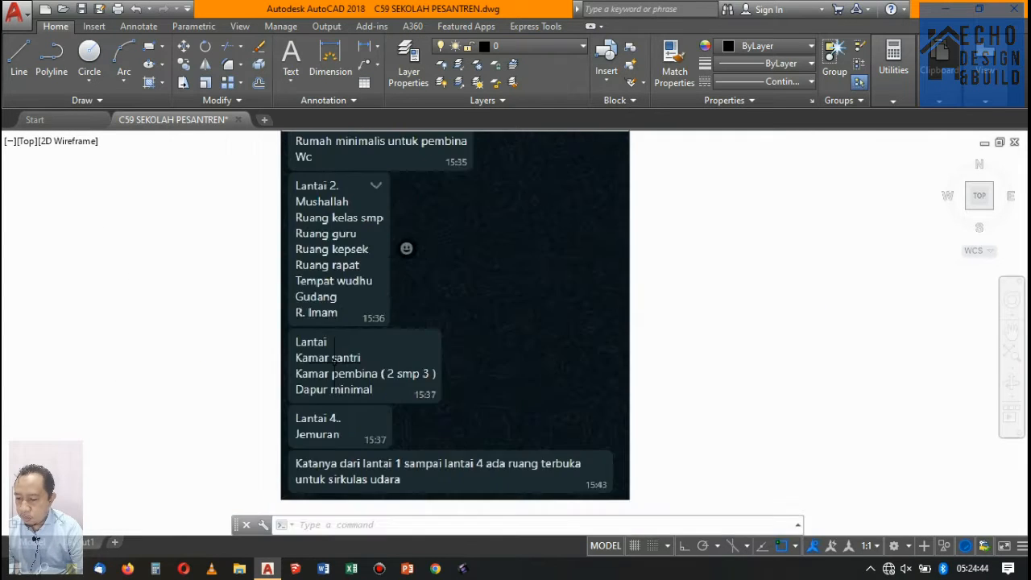
{"action": "scroll", "coordinate": [297, 344], "scroll_direction": "down", "scroll_amount": 15}
Compare the Denah Lantai 3 plan with the Denah Lantai 2 plan around the stairs and classrooms
{"action": "scroll", "coordinate": [366, 351], "scroll_direction": "up", "scroll_amount": 8}
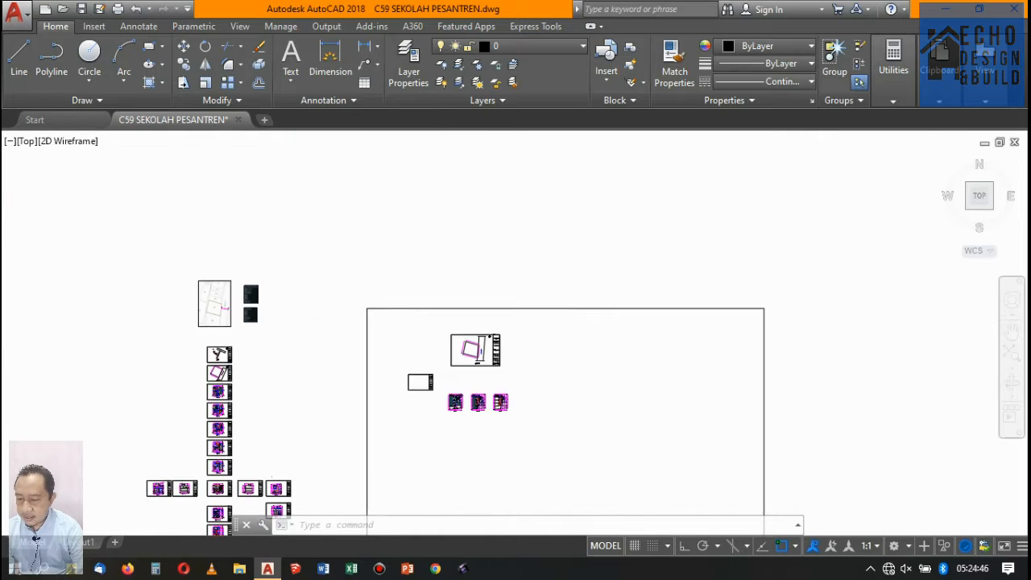
{"action": "scroll", "coordinate": [637, 455], "scroll_direction": "up", "scroll_amount": 4}
{"action": "scroll", "coordinate": [347, 291], "scroll_direction": "down", "scroll_amount": 3}
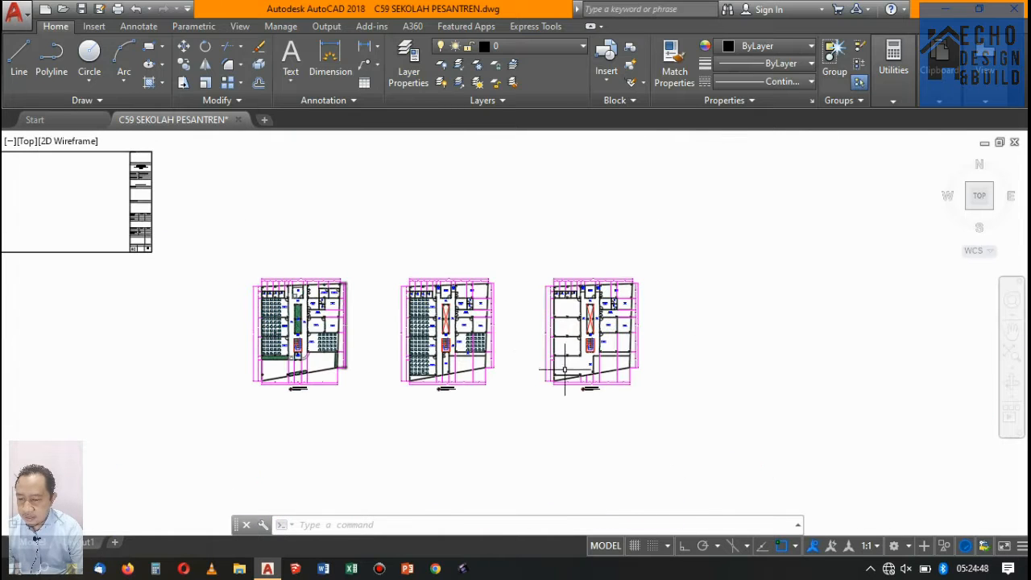
{"action": "scroll", "coordinate": [565, 371], "scroll_direction": "up", "scroll_amount": 8}
{"action": "scroll", "coordinate": [490, 330], "scroll_direction": "down", "scroll_amount": 3}
{"action": "scroll", "coordinate": [489, 321], "scroll_direction": "up", "scroll_amount": 2}
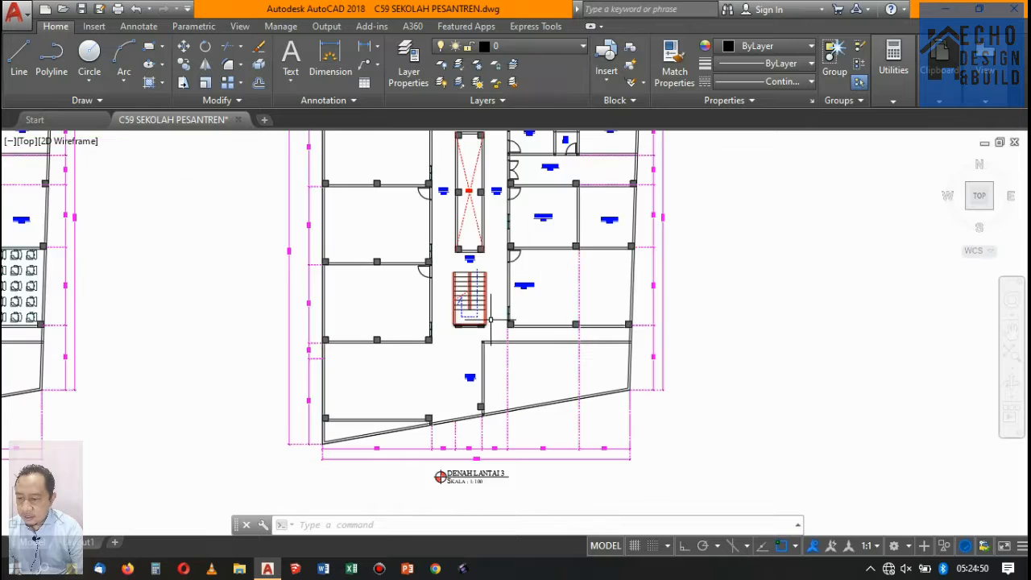
{"action": "scroll", "coordinate": [489, 320], "scroll_direction": "down", "scroll_amount": 4}
{"action": "scroll", "coordinate": [211, 338], "scroll_direction": "up", "scroll_amount": 3}
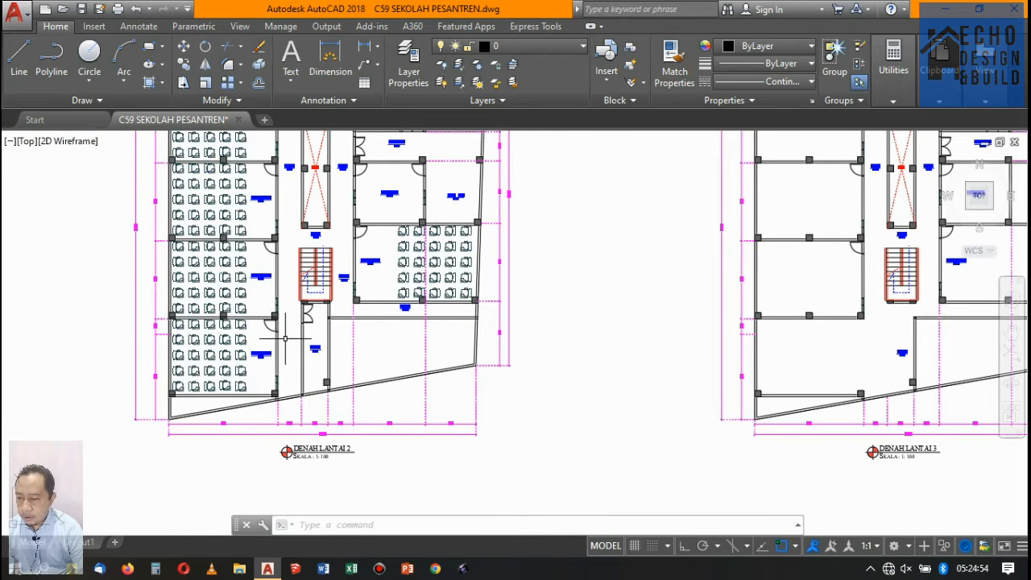
{"action": "scroll", "coordinate": [282, 342], "scroll_direction": "down", "scroll_amount": 1}
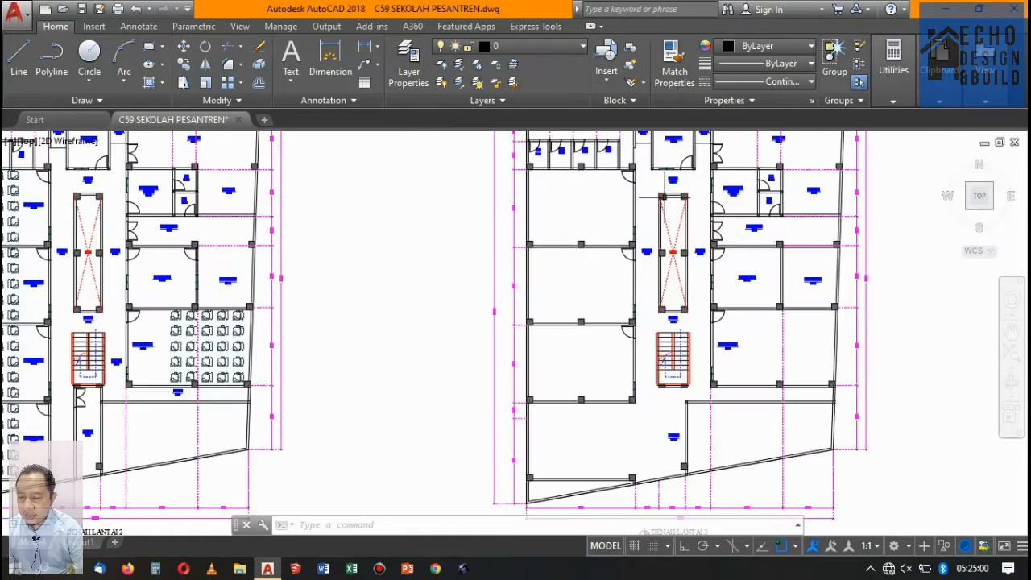
Examine the row of WCs and the empty rooms below it on the Denah Lantai 3 plan
{"action": "scroll", "coordinate": [664, 200], "scroll_direction": "up", "scroll_amount": 1}
{"action": "scroll", "coordinate": [555, 184], "scroll_direction": "down", "scroll_amount": 1}
{"action": "scroll", "coordinate": [620, 212], "scroll_direction": "up", "scroll_amount": 1}
{"action": "scroll", "coordinate": [644, 211], "scroll_direction": "down", "scroll_amount": 1}
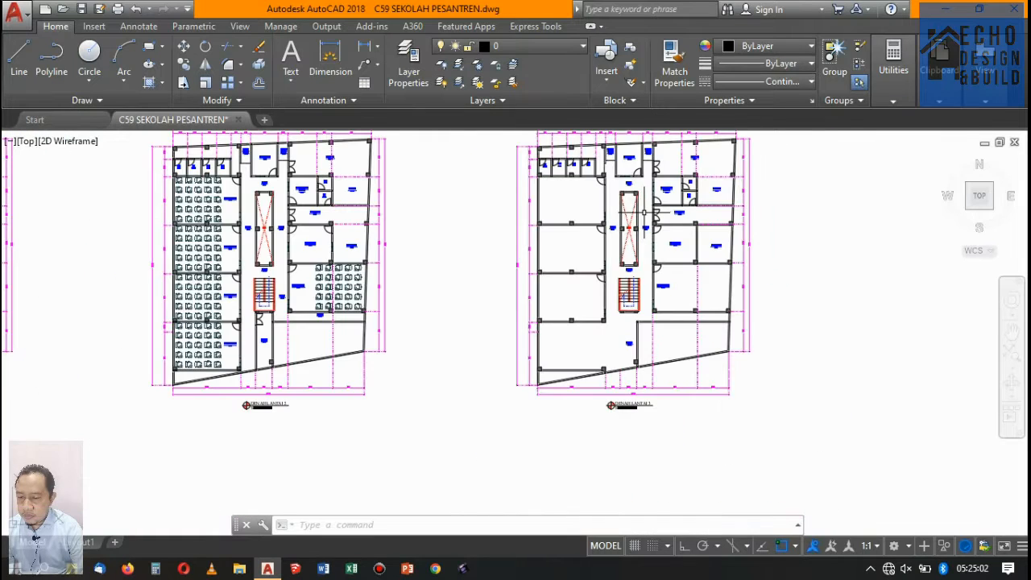
{"action": "scroll", "coordinate": [580, 193], "scroll_direction": "up", "scroll_amount": 3}
{"action": "scroll", "coordinate": [599, 196], "scroll_direction": "down", "scroll_amount": 3}
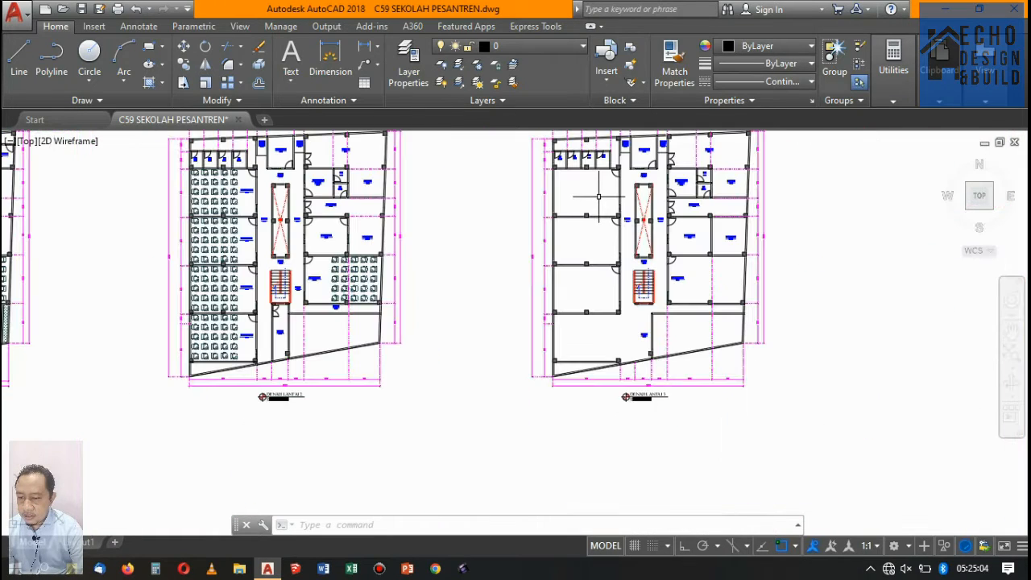
{"action": "scroll", "coordinate": [599, 196], "scroll_direction": "up", "scroll_amount": 4}
{"action": "scroll", "coordinate": [565, 202], "scroll_direction": "down", "scroll_amount": 4}
{"action": "scroll", "coordinate": [568, 198], "scroll_direction": "up", "scroll_amount": 2}
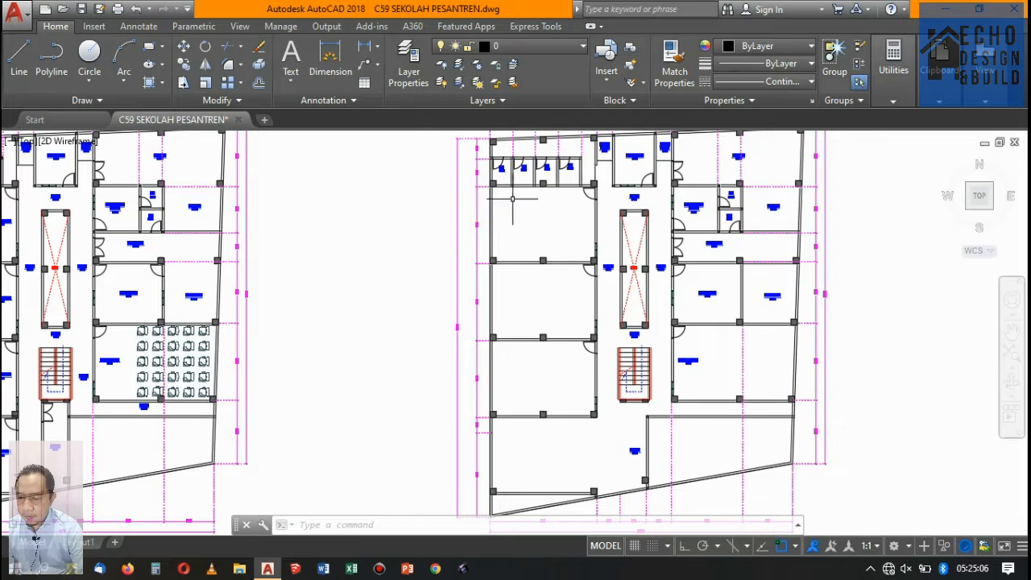
{"action": "scroll", "coordinate": [524, 199], "scroll_direction": "up", "scroll_amount": 1}
{"action": "scroll", "coordinate": [595, 201], "scroll_direction": "down", "scroll_amount": 1}
{"action": "scroll", "coordinate": [539, 191], "scroll_direction": "up", "scroll_amount": 2}
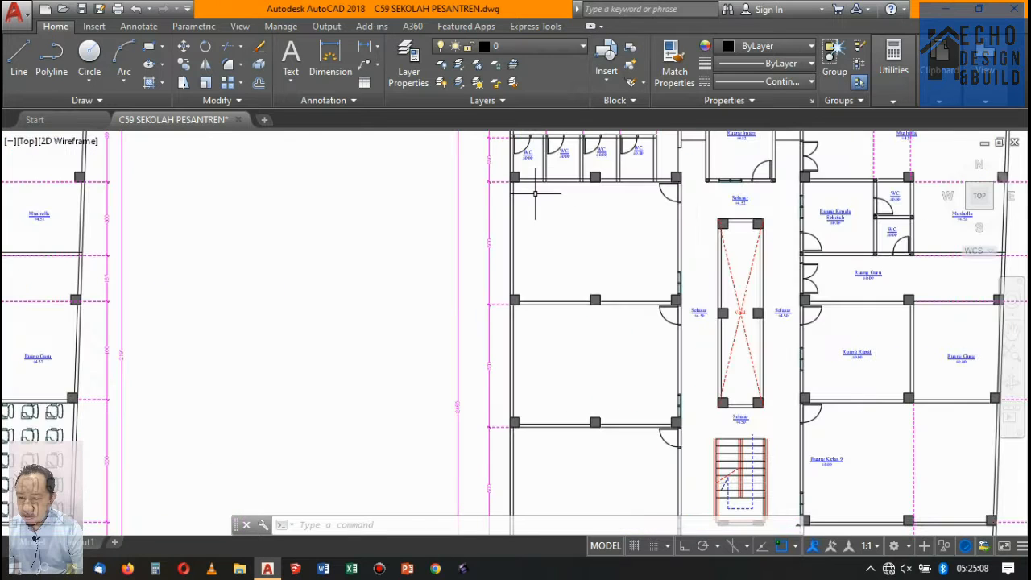
{"action": "scroll", "coordinate": [561, 229], "scroll_direction": "down", "scroll_amount": 3}
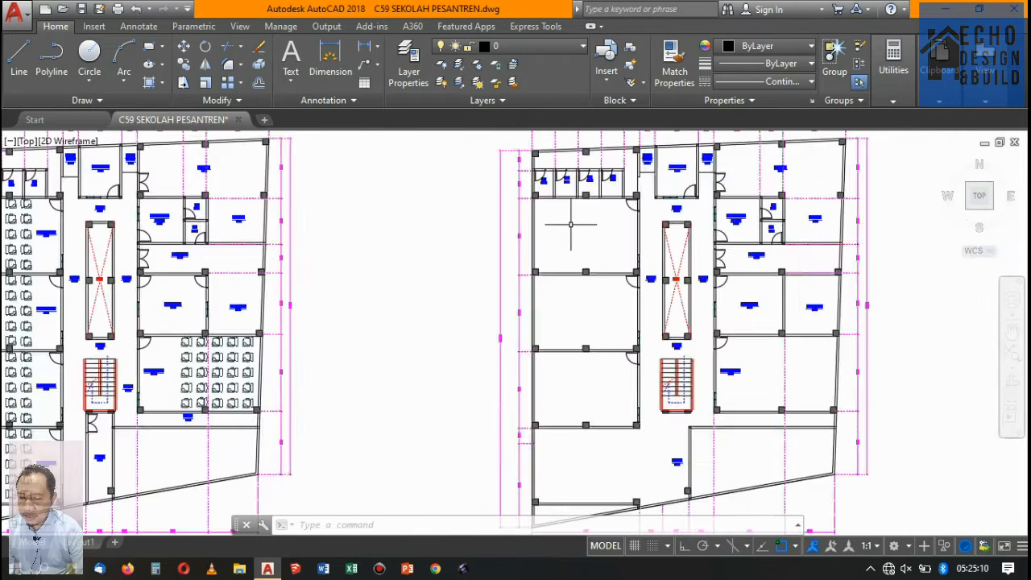
{"action": "scroll", "coordinate": [617, 197], "scroll_direction": "up", "scroll_amount": 4}
{"action": "scroll", "coordinate": [620, 211], "scroll_direction": "down", "scroll_amount": 1}
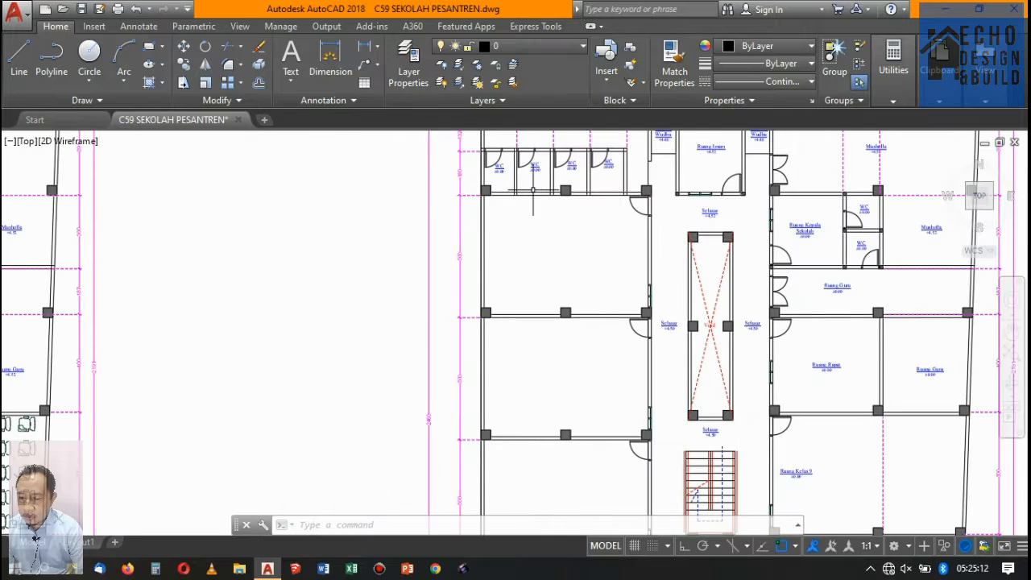
{"action": "scroll", "coordinate": [513, 216], "scroll_direction": "down", "scroll_amount": 4}
{"action": "scroll", "coordinate": [556, 222], "scroll_direction": "up", "scroll_amount": 3}
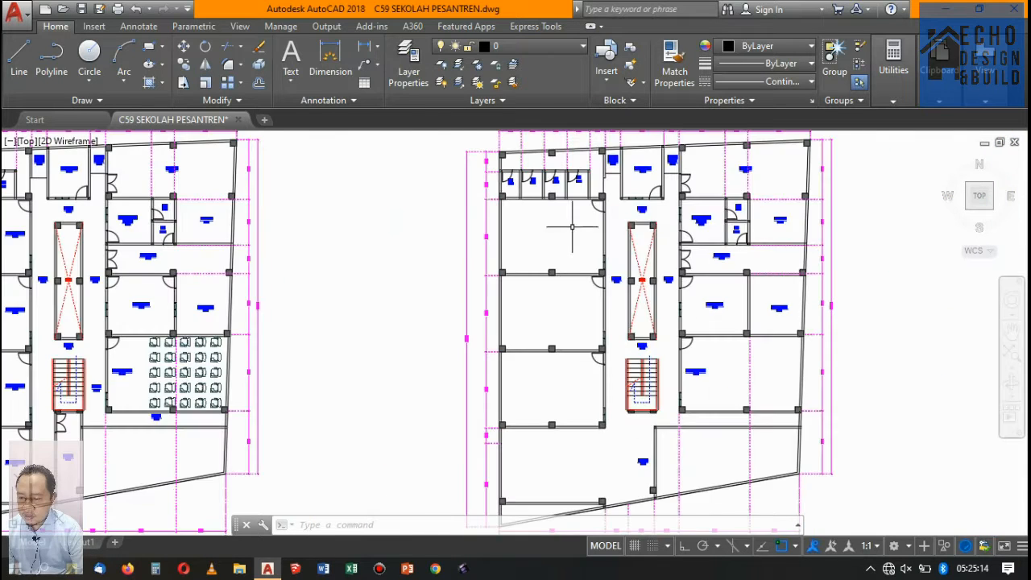
{"action": "scroll", "coordinate": [569, 223], "scroll_direction": "up", "scroll_amount": 1}
{"action": "scroll", "coordinate": [584, 234], "scroll_direction": "down", "scroll_amount": 4}
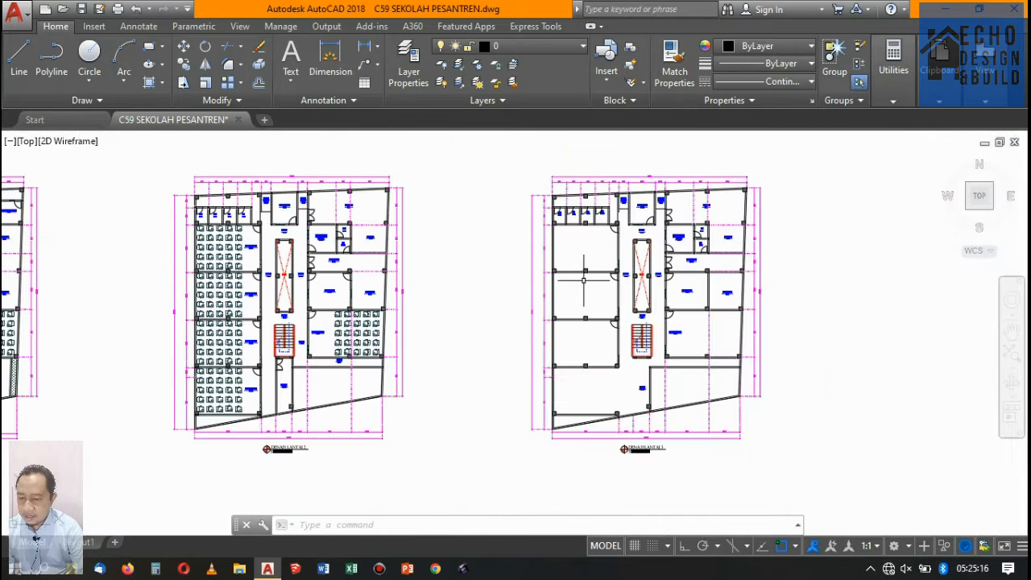
Examine the classroom and teacher room labels east of the stairs on the Denah Lantai 3 plan
{"action": "scroll", "coordinate": [584, 280], "scroll_direction": "up", "scroll_amount": 3}
{"action": "scroll", "coordinate": [569, 278], "scroll_direction": "down", "scroll_amount": 4}
{"action": "scroll", "coordinate": [596, 298], "scroll_direction": "up", "scroll_amount": 4}
{"action": "scroll", "coordinate": [603, 311], "scroll_direction": "down", "scroll_amount": 3}
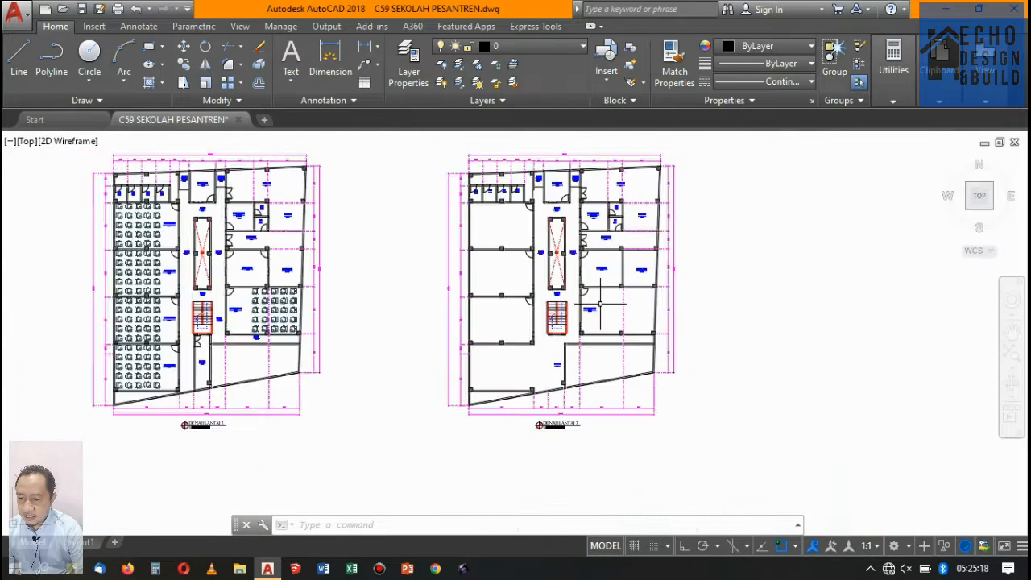
{"action": "scroll", "coordinate": [600, 305], "scroll_direction": "up", "scroll_amount": 7}
{"action": "scroll", "coordinate": [592, 322], "scroll_direction": "down", "scroll_amount": 4}
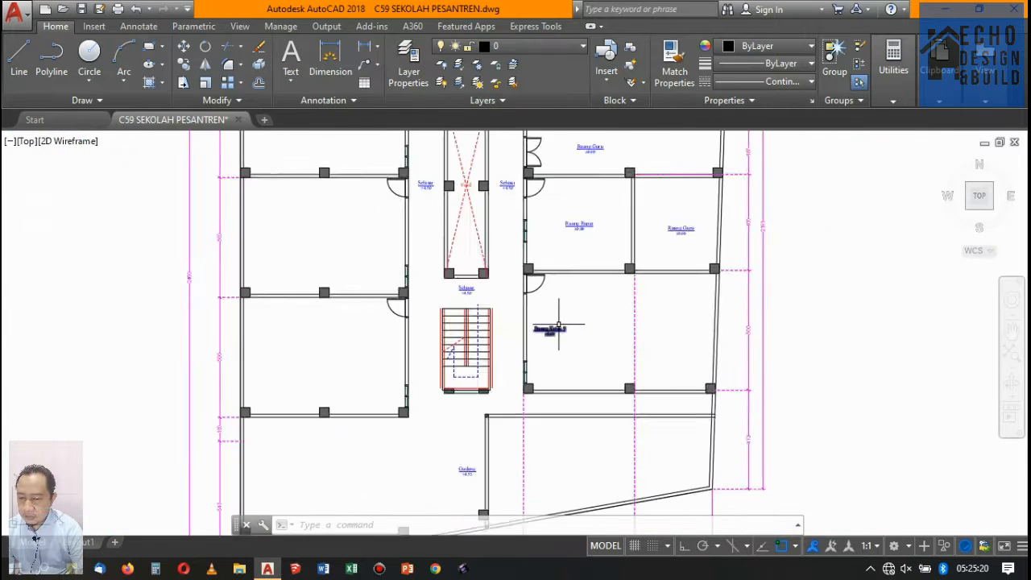
{"action": "scroll", "coordinate": [603, 308], "scroll_direction": "down", "scroll_amount": 3}
{"action": "scroll", "coordinate": [535, 270], "scroll_direction": "down", "scroll_amount": 2}
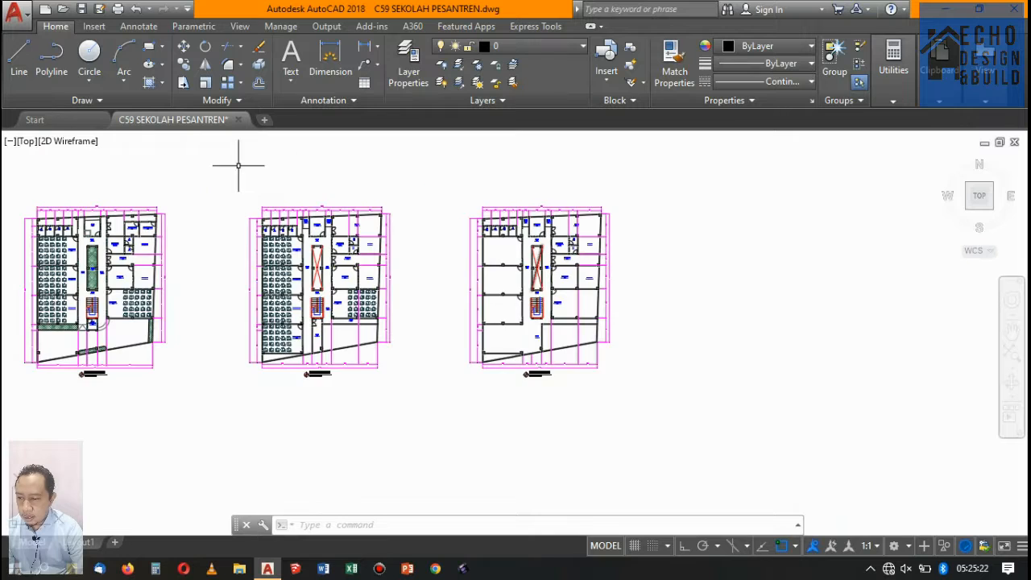
Recheck the requirement notes for the third-floor rooms: Kamar santri, Kamar pembina and Dapur minimal
{"action": "scroll", "coordinate": [357, 309], "scroll_direction": "down", "scroll_amount": 5}
{"action": "scroll", "coordinate": [303, 253], "scroll_direction": "up", "scroll_amount": 2}
{"action": "scroll", "coordinate": [463, 415], "scroll_direction": "down", "scroll_amount": 2}
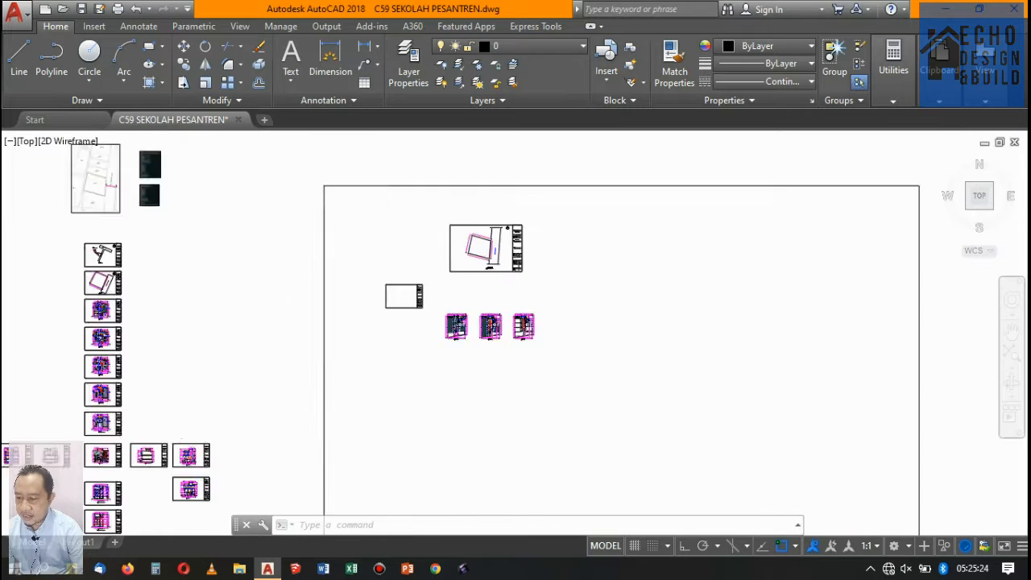
{"action": "scroll", "coordinate": [459, 268], "scroll_direction": "down", "scroll_amount": 2}
{"action": "scroll", "coordinate": [218, 292], "scroll_direction": "up", "scroll_amount": 5}
{"action": "scroll", "coordinate": [564, 302], "scroll_direction": "down", "scroll_amount": 3}
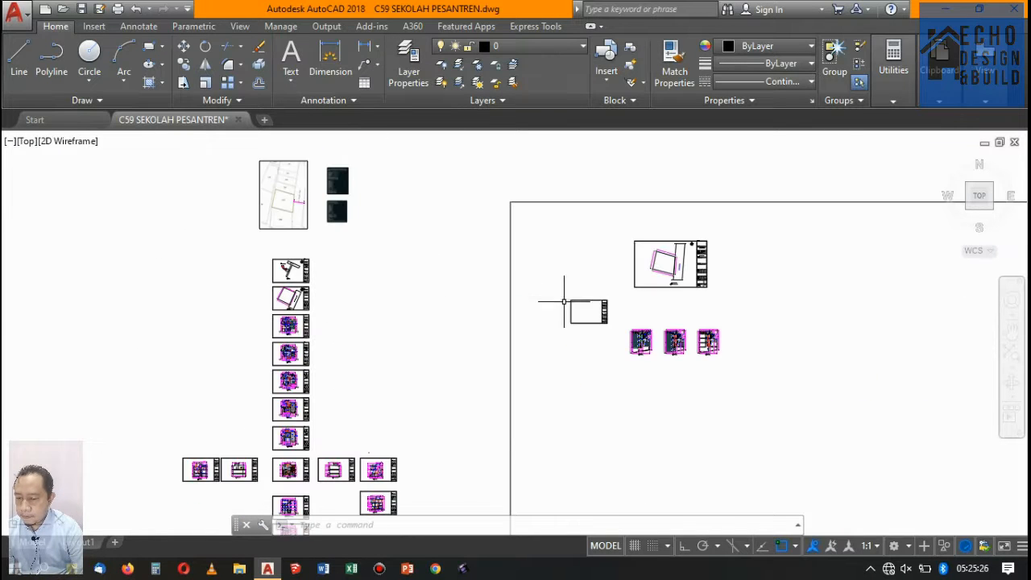
{"action": "scroll", "coordinate": [564, 302], "scroll_direction": "up", "scroll_amount": 1}
{"action": "scroll", "coordinate": [504, 269], "scroll_direction": "down", "scroll_amount": 3}
{"action": "scroll", "coordinate": [394, 233], "scroll_direction": "up", "scroll_amount": 5}
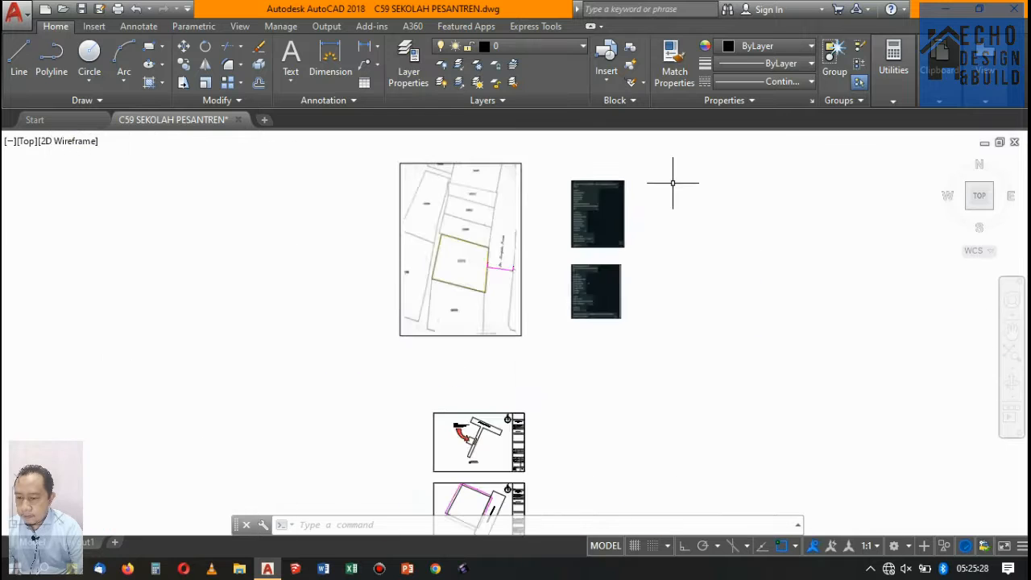
{"action": "scroll", "coordinate": [672, 183], "scroll_direction": "up", "scroll_amount": 4}
{"action": "scroll", "coordinate": [439, 270], "scroll_direction": "up", "scroll_amount": 4}
{"action": "scroll", "coordinate": [427, 270], "scroll_direction": "down", "scroll_amount": 4}
{"action": "scroll", "coordinate": [421, 270], "scroll_direction": "up", "scroll_amount": 4}
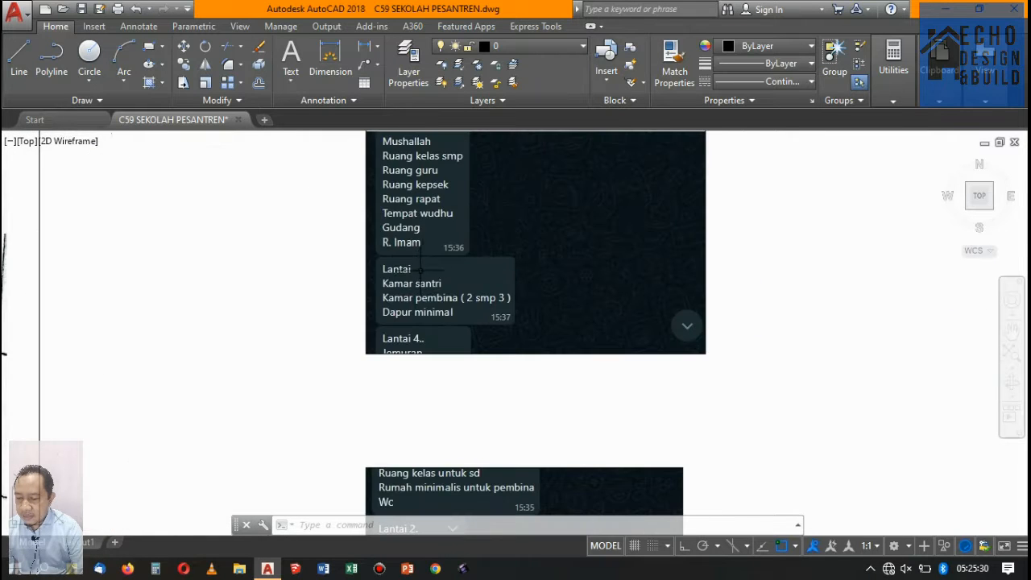
{"action": "scroll", "coordinate": [421, 266], "scroll_direction": "down", "scroll_amount": 4}
{"action": "scroll", "coordinate": [421, 266], "scroll_direction": "up", "scroll_amount": 4}
{"action": "scroll", "coordinate": [423, 270], "scroll_direction": "down", "scroll_amount": 8}
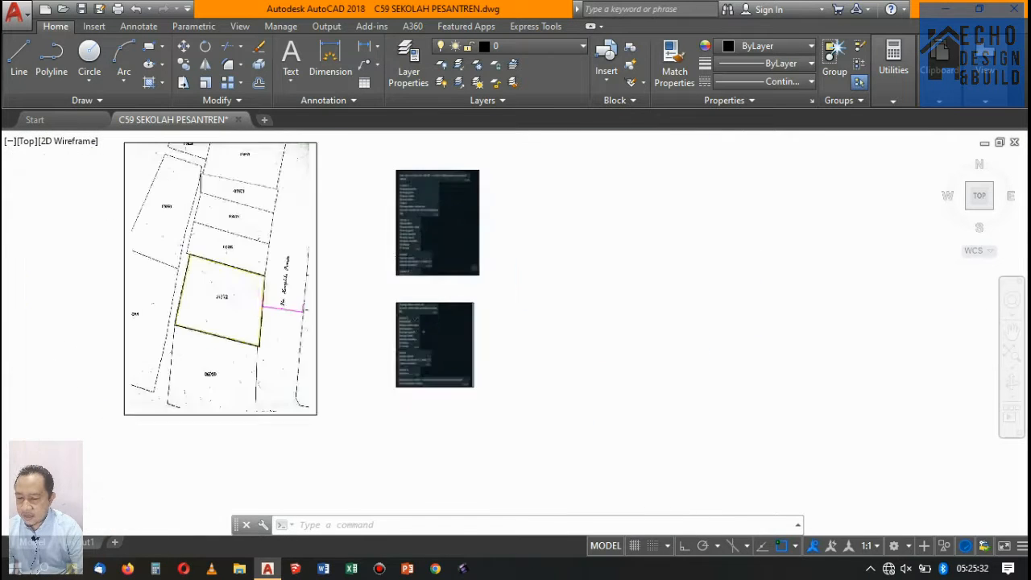
Compare the classroom floor plan with the Denah Lantai 3 plan, examining the empty room directly south of the WC row
{"action": "scroll", "coordinate": [725, 378], "scroll_direction": "up", "scroll_amount": 10}
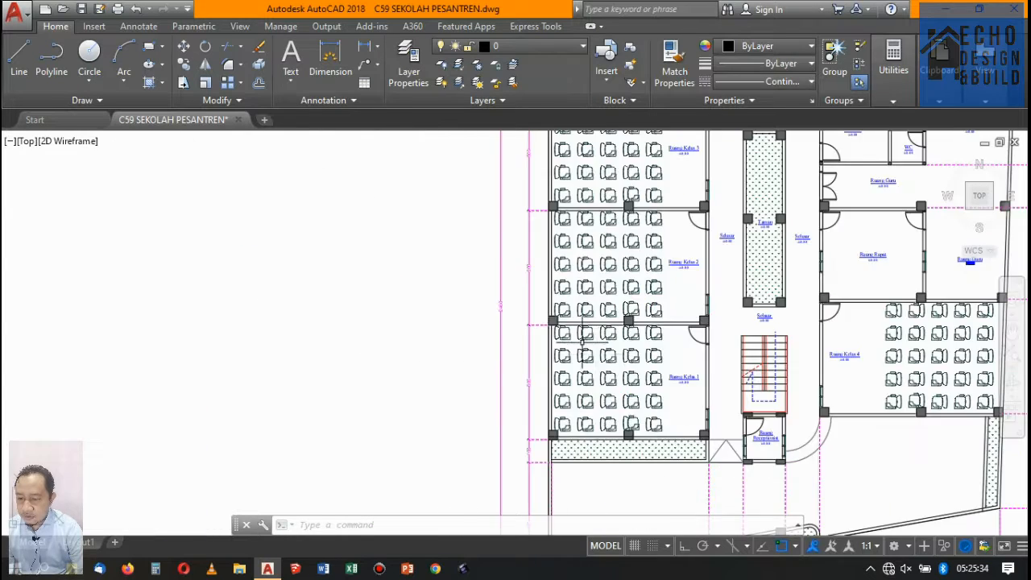
{"action": "scroll", "coordinate": [485, 318], "scroll_direction": "down", "scroll_amount": 10}
{"action": "scroll", "coordinate": [679, 303], "scroll_direction": "up", "scroll_amount": 5}
{"action": "scroll", "coordinate": [541, 300], "scroll_direction": "up", "scroll_amount": 4}
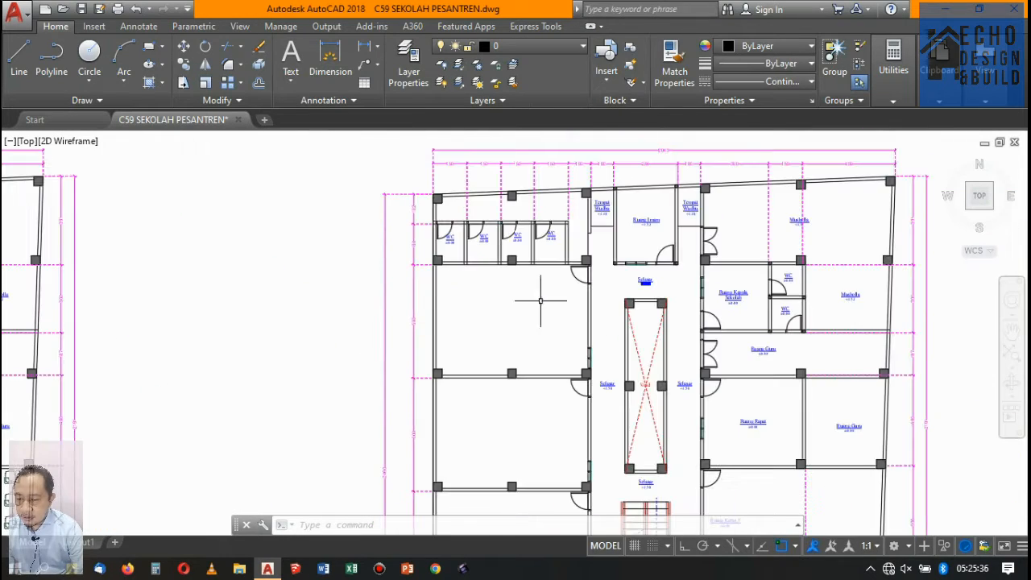
{"action": "scroll", "coordinate": [496, 336], "scroll_direction": "down", "scroll_amount": 2}
{"action": "scroll", "coordinate": [508, 329], "scroll_direction": "up", "scroll_amount": 4}
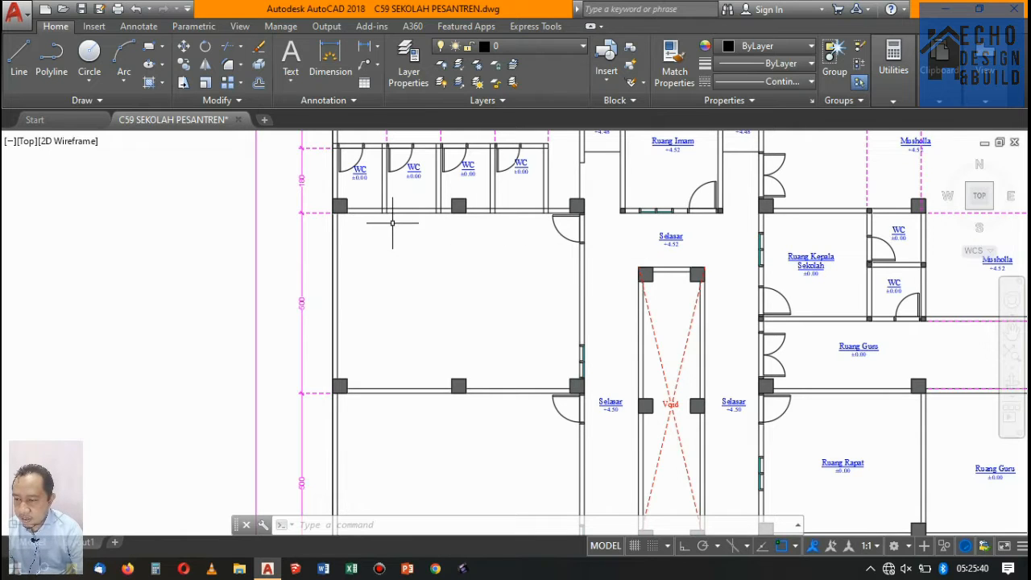
{"action": "scroll", "coordinate": [379, 213], "scroll_direction": "down", "scroll_amount": 4}
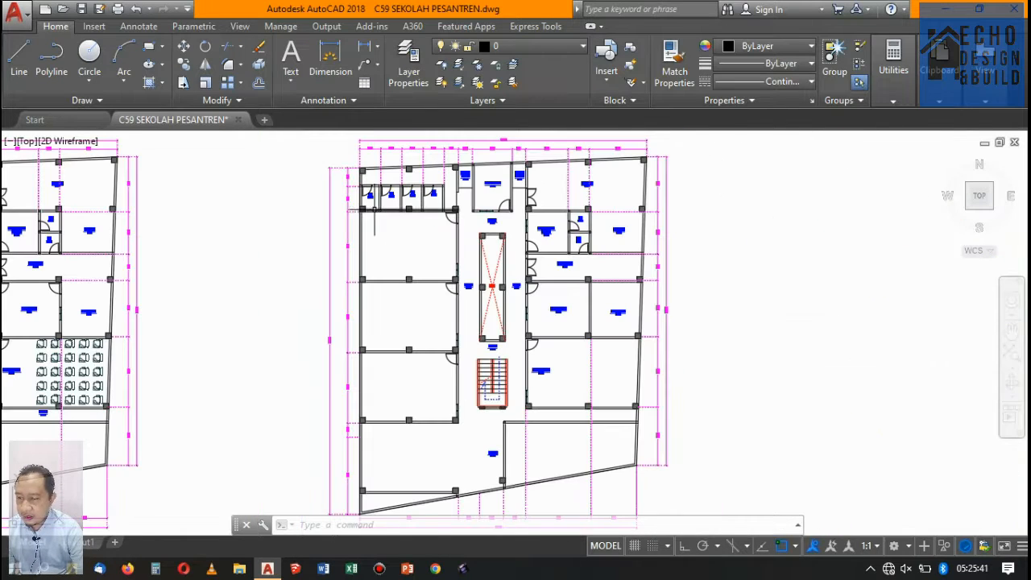
Open the full block insertion settings to choose from all blocks stored in the drawing
{"action": "left_click", "coordinate": [95, 27]}
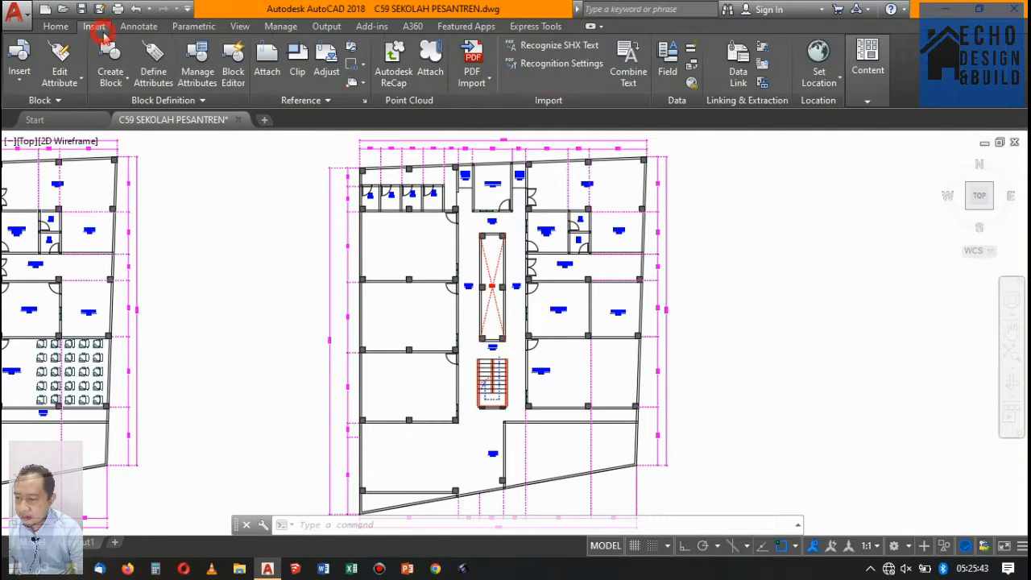
{"action": "left_click", "coordinate": [29, 76]}
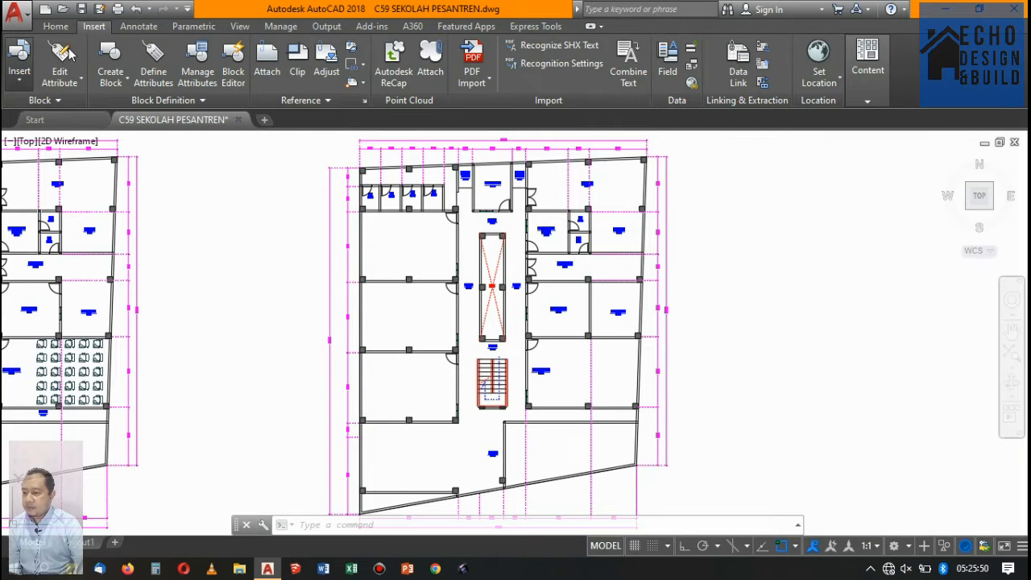
{"action": "left_click", "coordinate": [22, 84]}
{"action": "left_click", "coordinate": [22, 84]}
{"action": "left_click", "coordinate": [22, 84]}
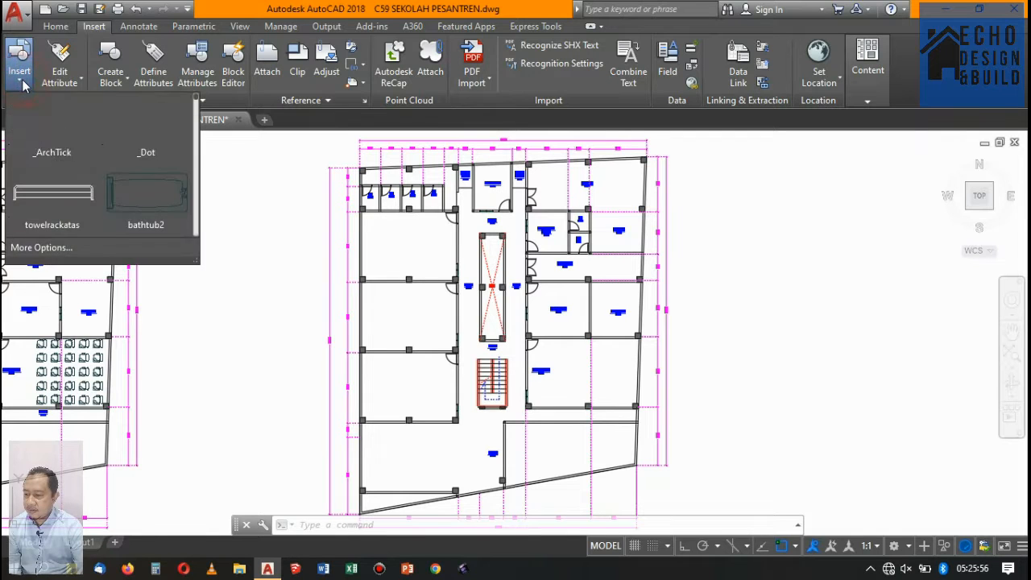
{"action": "left_click", "coordinate": [41, 248]}
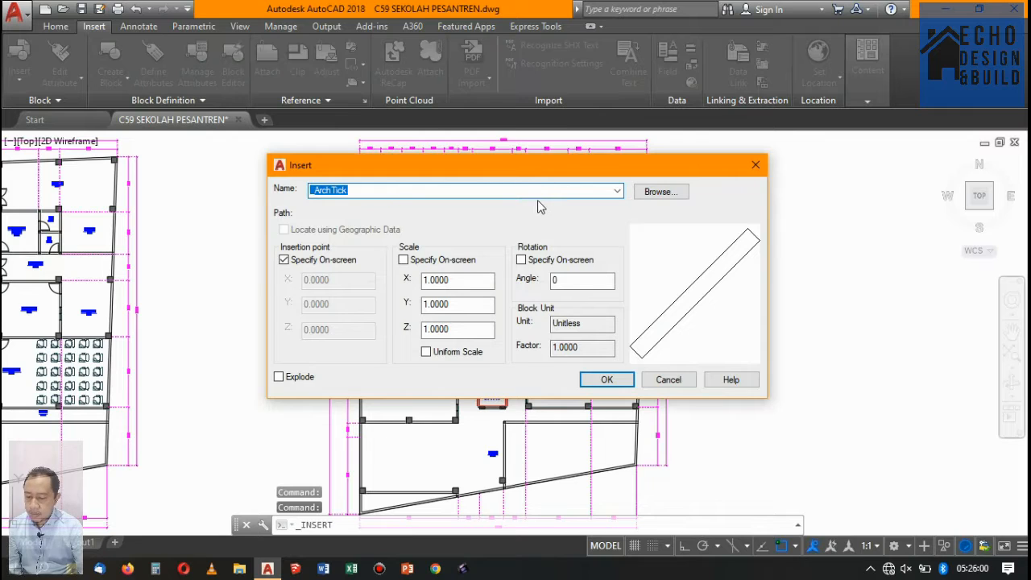
Search the drawing's block names for a block starting with "BED" and look through the furniture blocks
{"action": "type", "text": "BEDSIDE"}
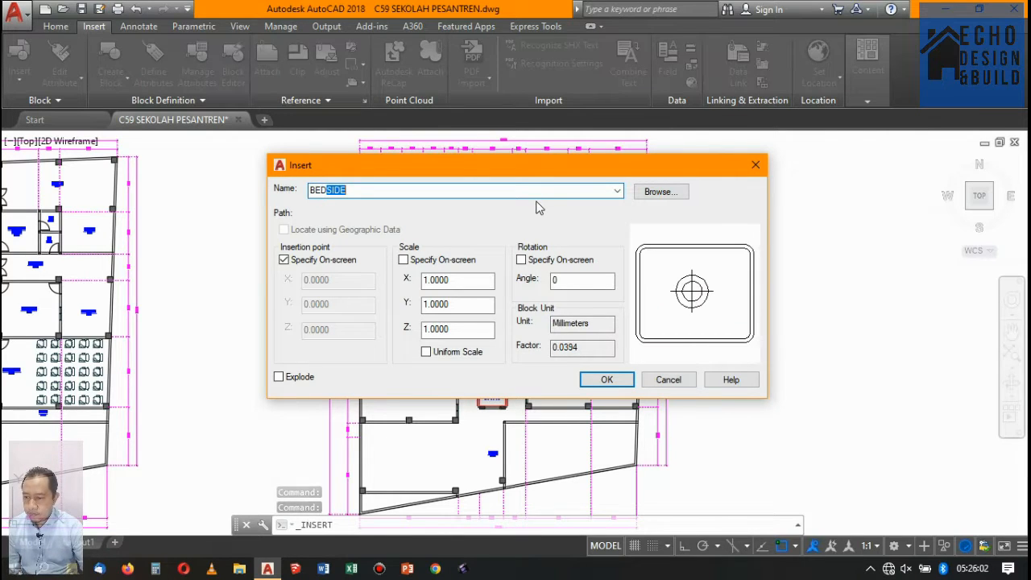
{"action": "left_click", "coordinate": [617, 192]}
{"action": "scroll", "coordinate": [391, 293], "scroll_direction": "up", "scroll_amount": 5}
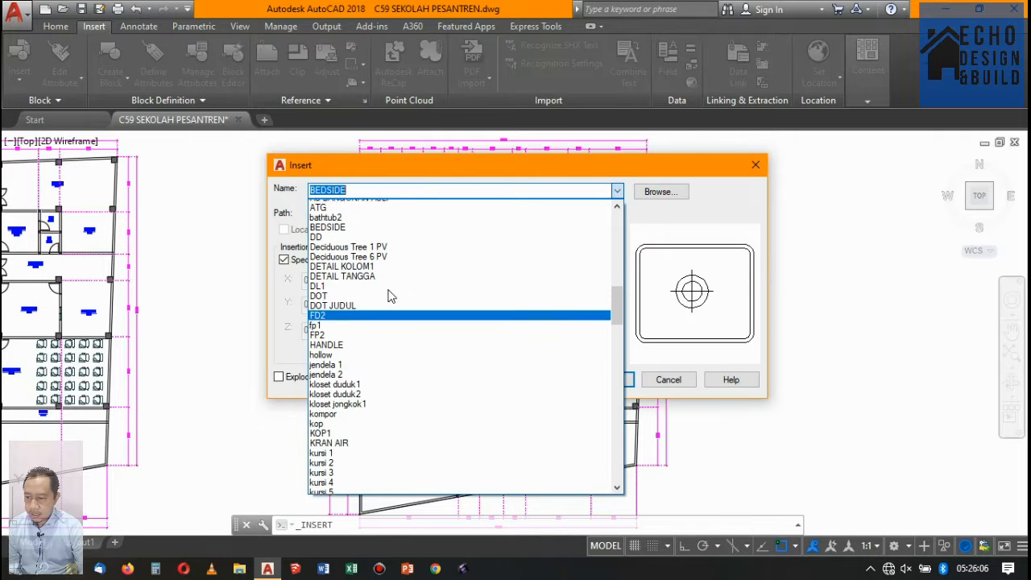
{"action": "scroll", "coordinate": [390, 288], "scroll_direction": "up", "scroll_amount": 10}
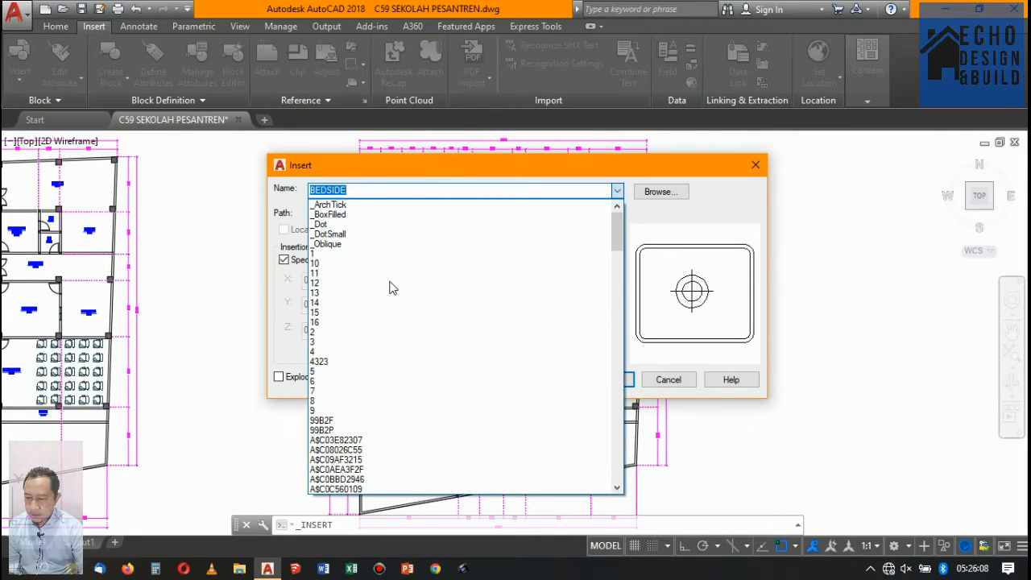
{"action": "scroll", "coordinate": [385, 328], "scroll_direction": "down", "scroll_amount": 5}
{"action": "scroll", "coordinate": [384, 328], "scroll_direction": "down", "scroll_amount": 20}
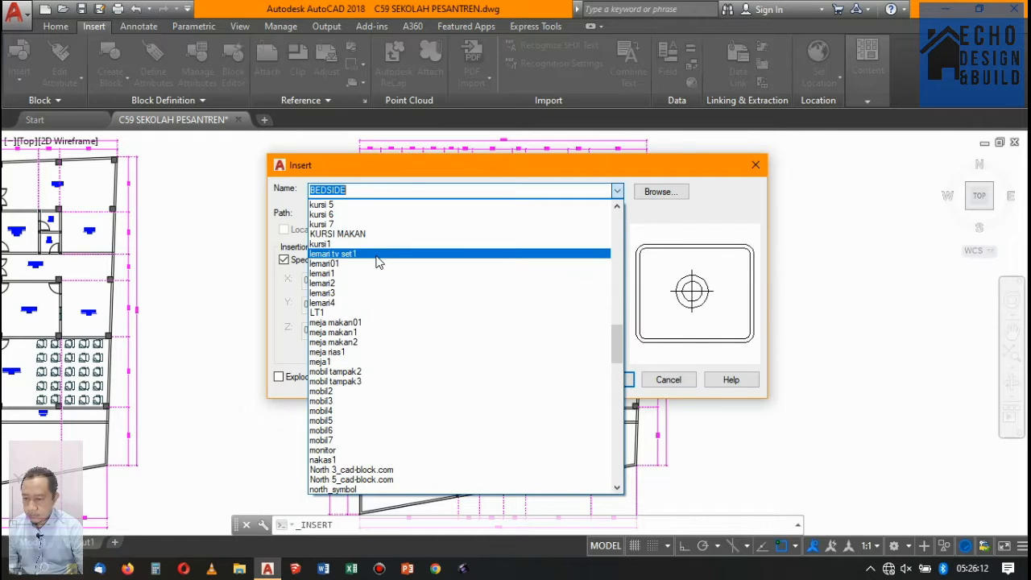
Search the block names for "kasur" and look through the list to the "t4 tidur" bed blocks
{"action": "type", "text": "kasu"}
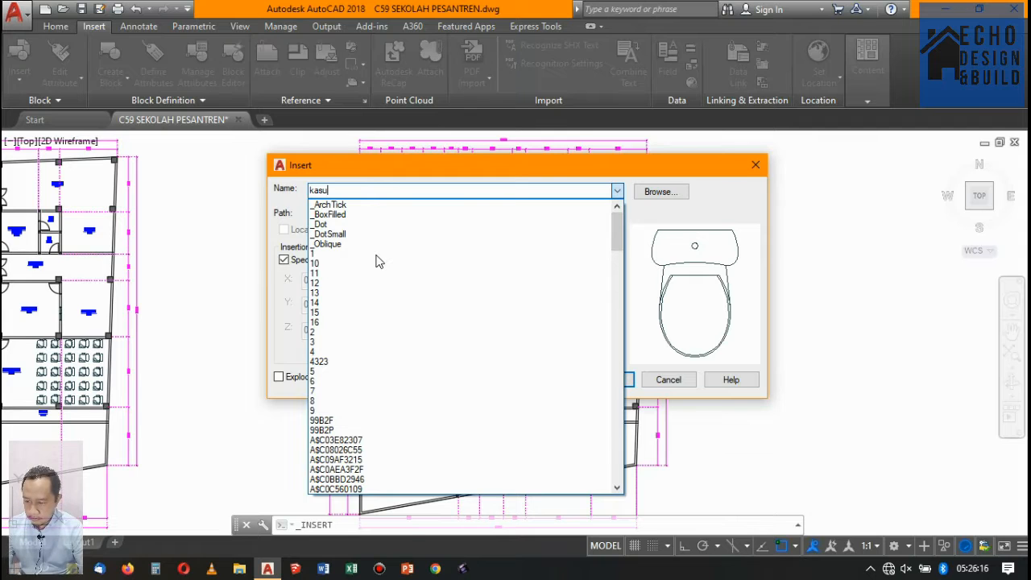
{"action": "type", "text": "r"}
{"action": "scroll", "coordinate": [391, 278], "scroll_direction": "down", "scroll_amount": 20}
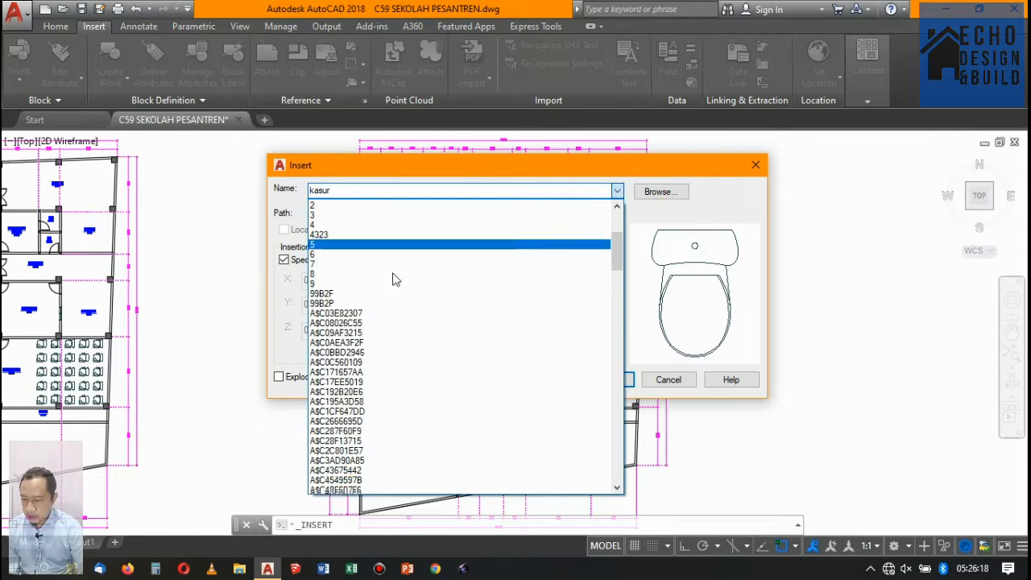
{"action": "scroll", "coordinate": [421, 441], "scroll_direction": "down", "scroll_amount": 11}
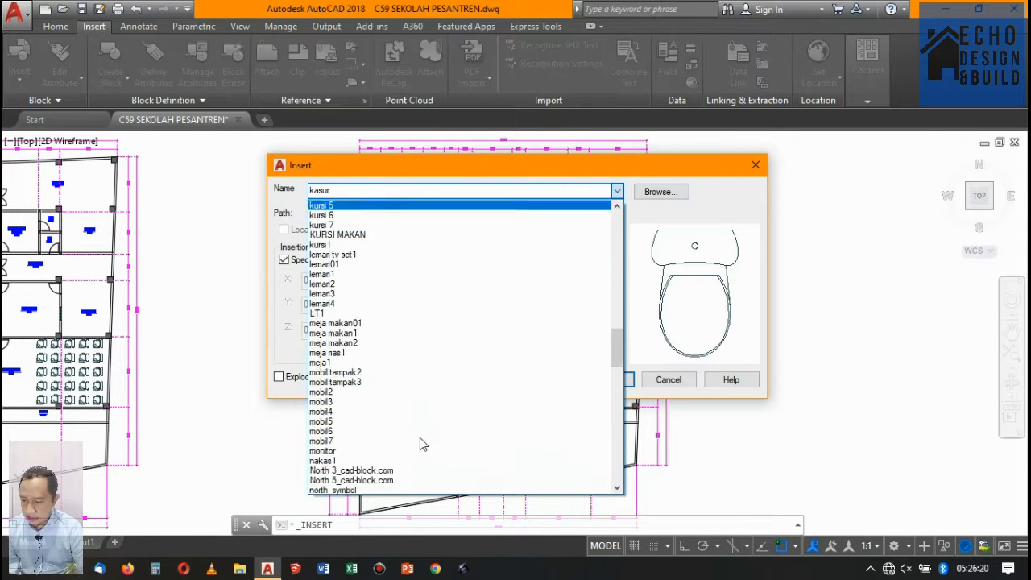
{"action": "scroll", "coordinate": [385, 363], "scroll_direction": "down", "scroll_amount": 14}
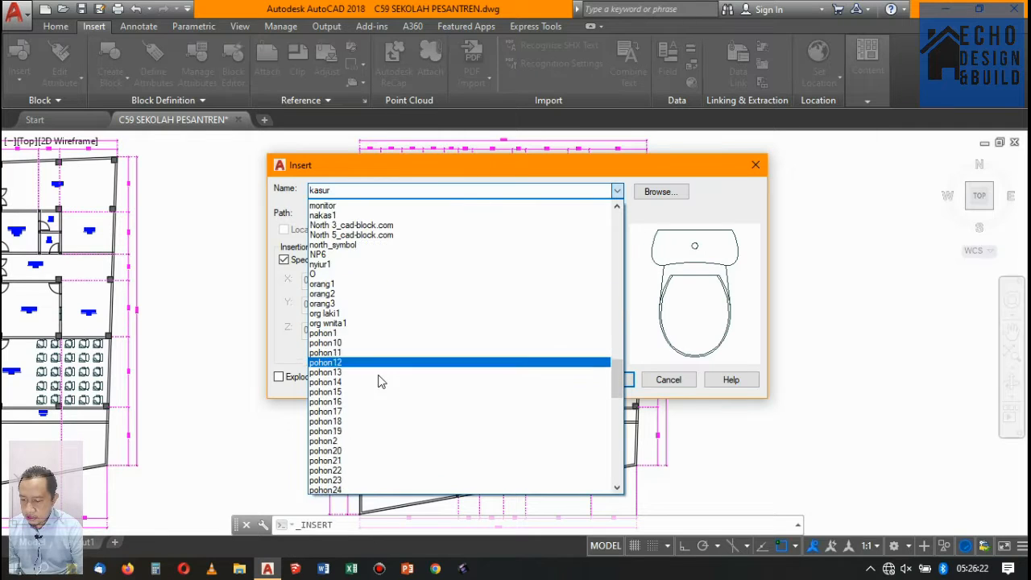
{"action": "scroll", "coordinate": [376, 425], "scroll_direction": "down", "scroll_amount": 10}
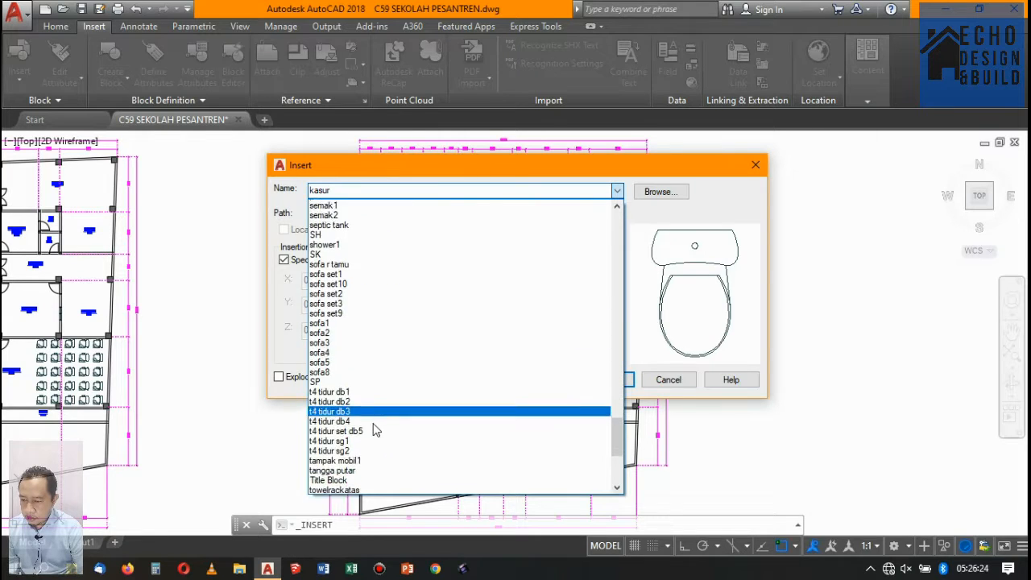
{"action": "scroll", "coordinate": [376, 418], "scroll_direction": "down", "scroll_amount": 3}
{"action": "scroll", "coordinate": [375, 395], "scroll_direction": "up", "scroll_amount": 4}
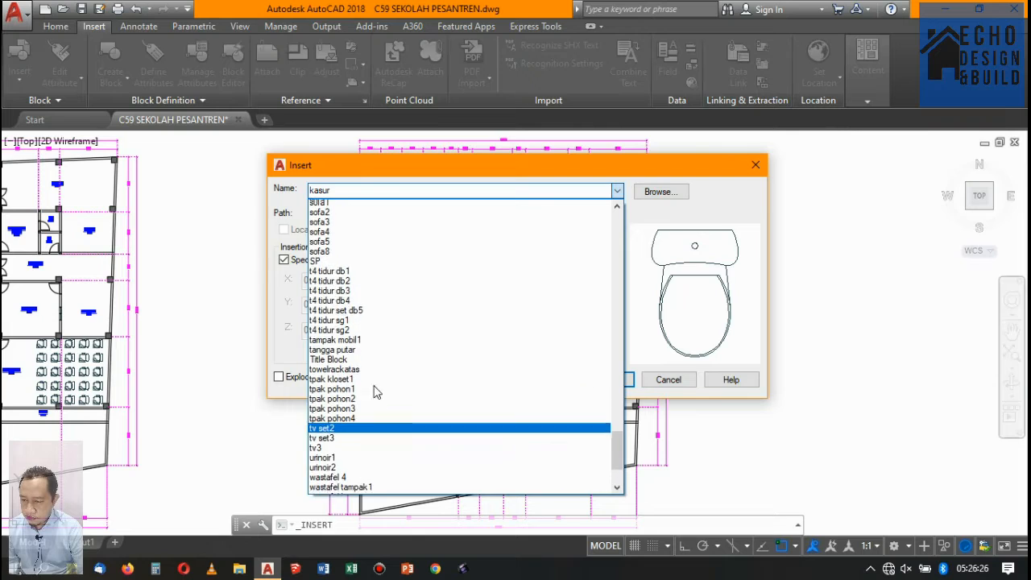
Insert the single-bed block "t4 tidur sg1" in the empty room south of the WC row on the Denah Lantai 3 plan
{"action": "left_click", "coordinate": [341, 302]}
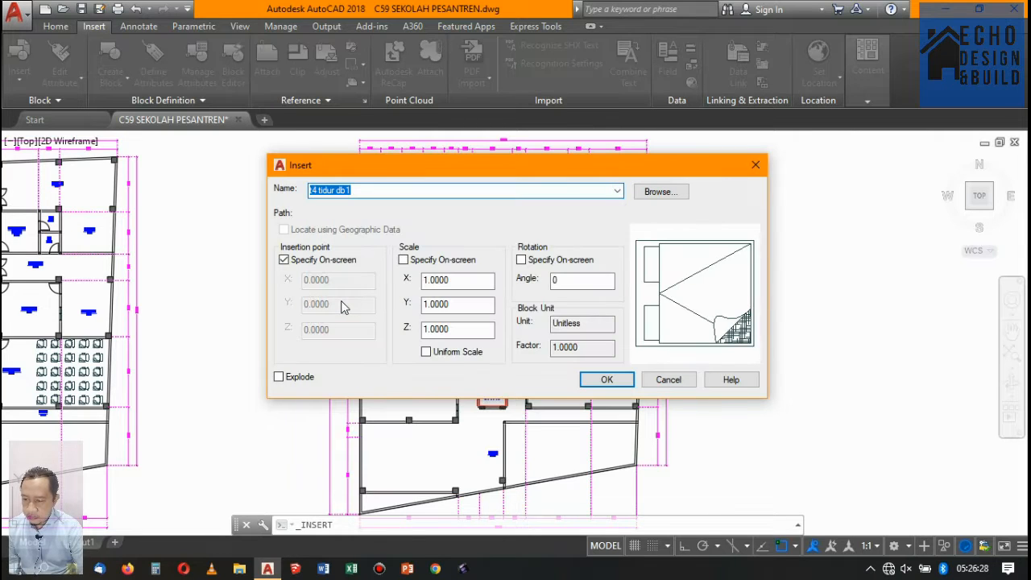
{"action": "left_click", "coordinate": [617, 191]}
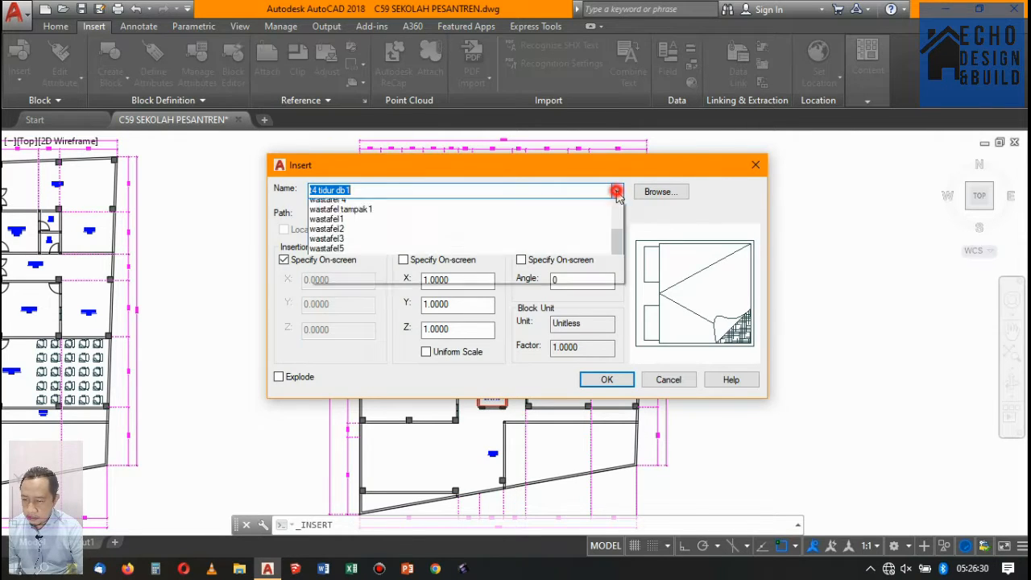
{"action": "left_click", "coordinate": [390, 256]}
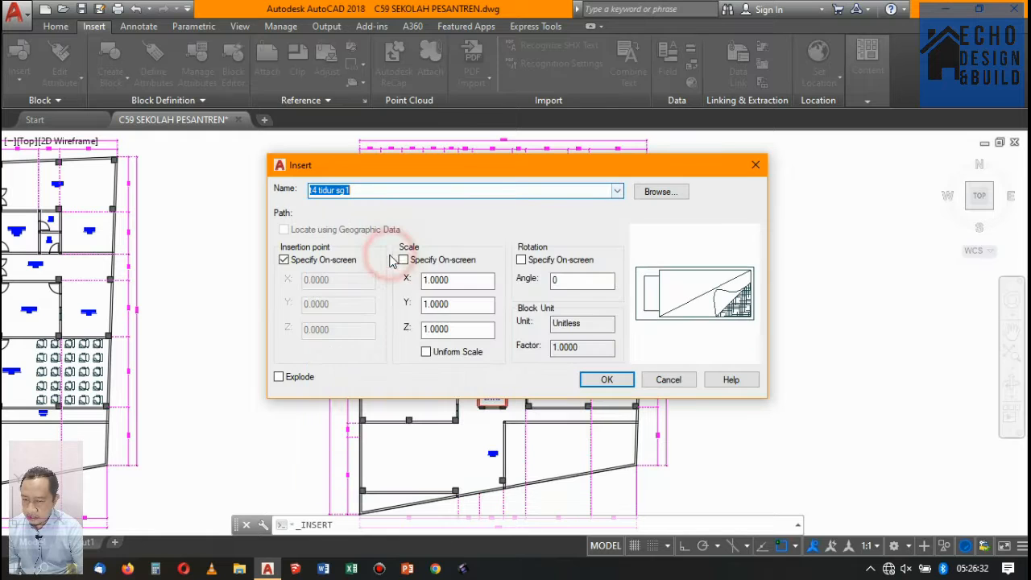
{"action": "left_click", "coordinate": [590, 383]}
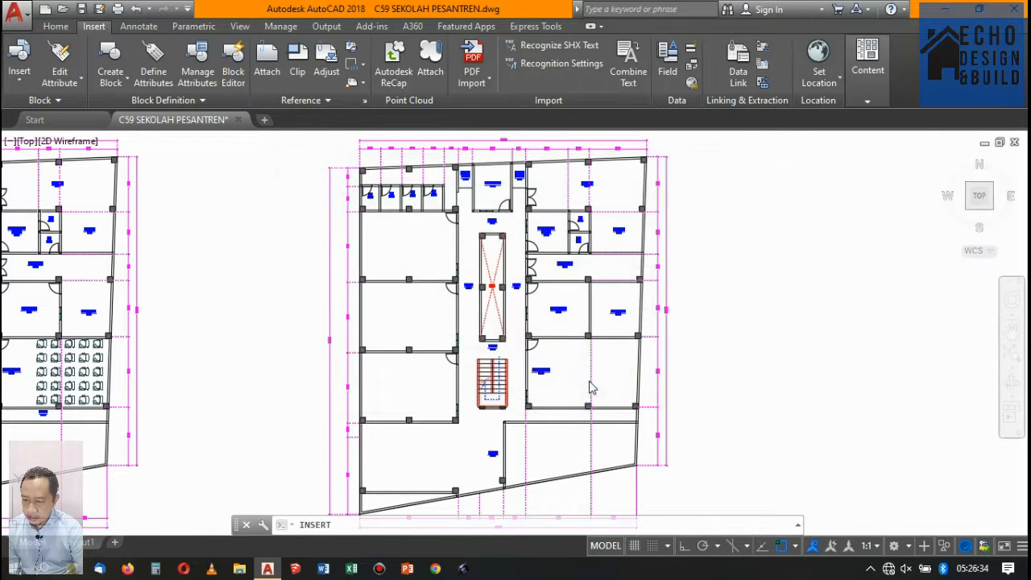
{"action": "scroll", "coordinate": [371, 227], "scroll_direction": "up", "scroll_amount": 5}
{"action": "scroll", "coordinate": [451, 298], "scroll_direction": "down", "scroll_amount": 8}
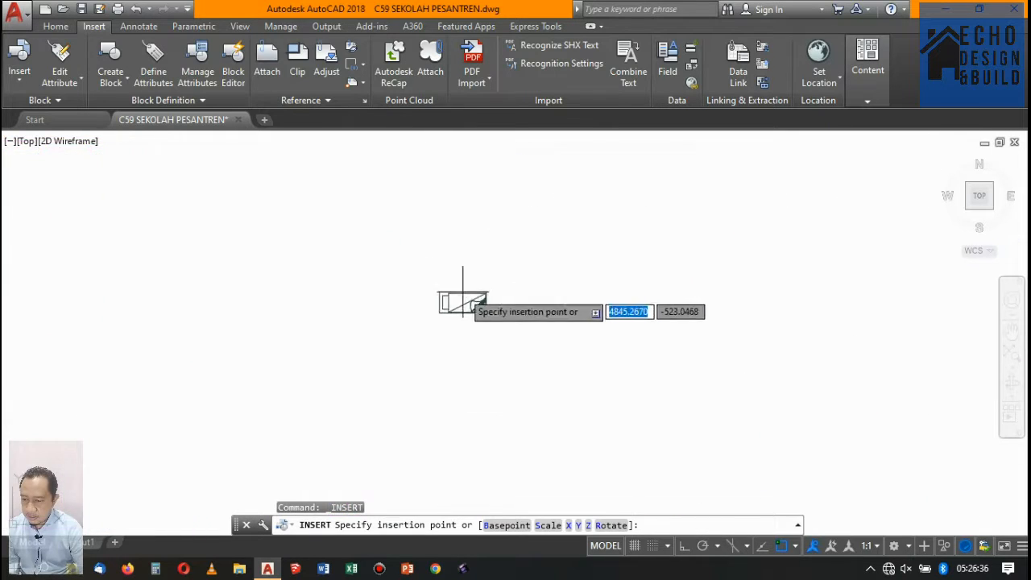
{"action": "scroll", "coordinate": [438, 311], "scroll_direction": "up", "scroll_amount": 8}
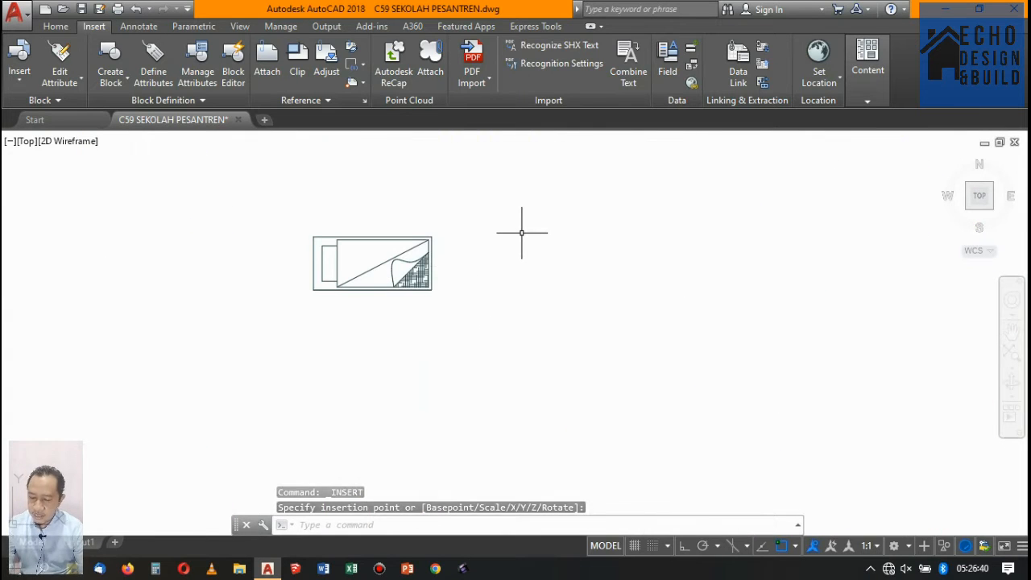
Check the inserted bed's width with a temporary dimension between the two corners of its foot end
{"action": "type", "text": "dim"}
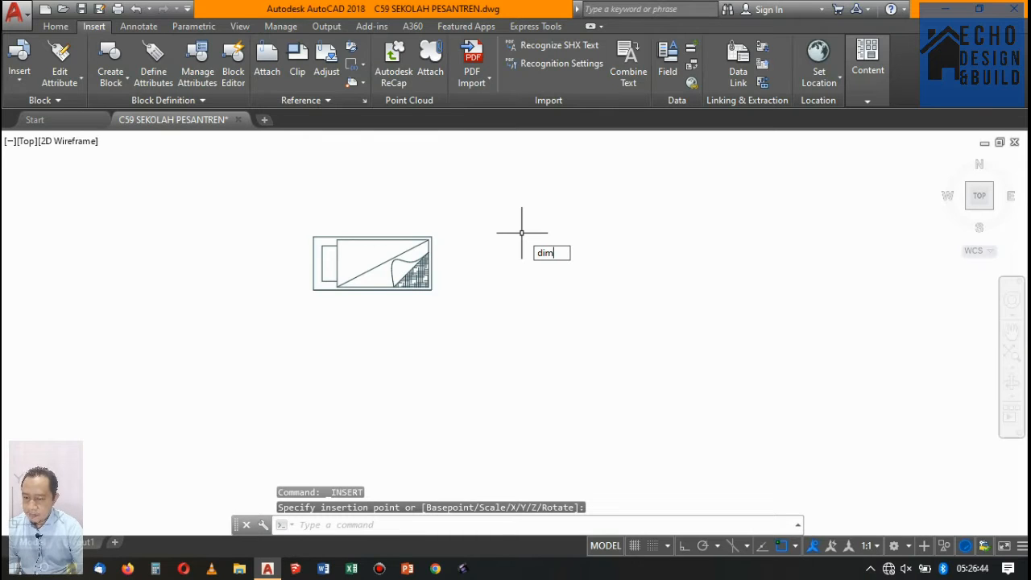
{"action": "type", "text": "dim"}
{"action": "key", "text": "Return"}
{"action": "scroll", "coordinate": [424, 217], "scroll_direction": "up", "scroll_amount": 2}
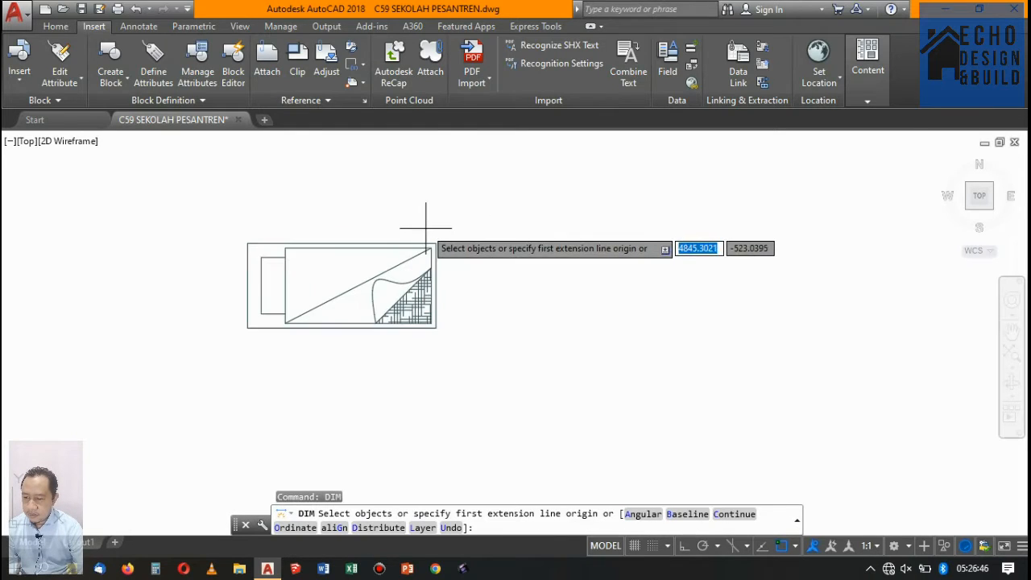
{"action": "left_click", "coordinate": [435, 242]}
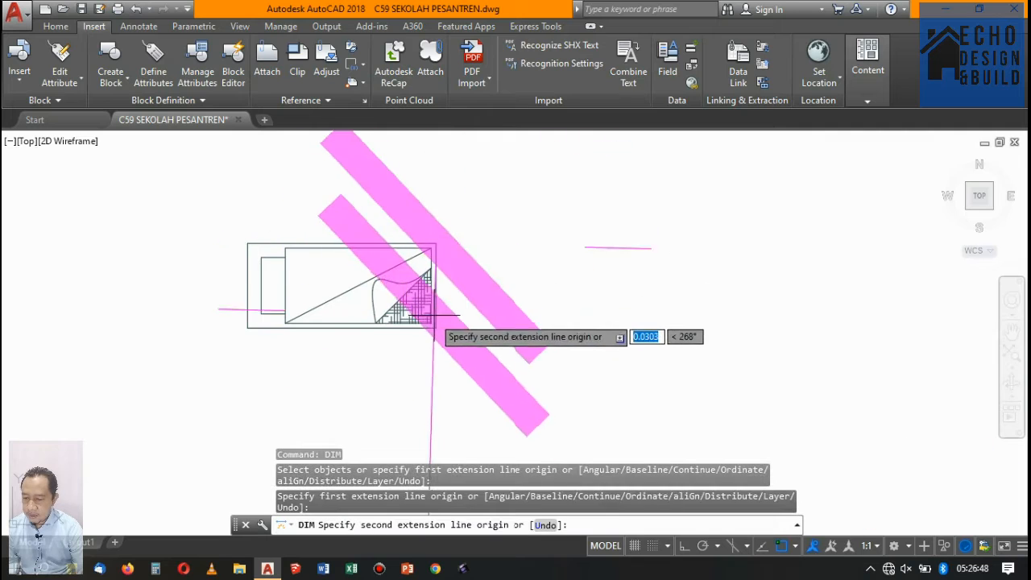
{"action": "left_click", "coordinate": [437, 325]}
{"action": "scroll", "coordinate": [459, 298], "scroll_direction": "down", "scroll_amount": 3}
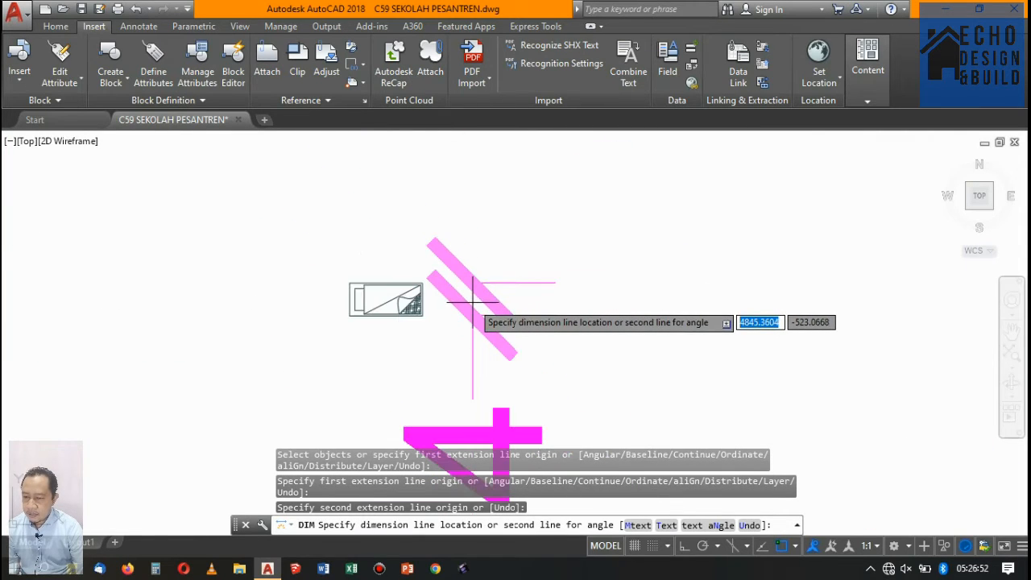
{"action": "scroll", "coordinate": [473, 301], "scroll_direction": "down", "scroll_amount": 4}
{"action": "scroll", "coordinate": [475, 300], "scroll_direction": "up", "scroll_amount": 5}
{"action": "scroll", "coordinate": [475, 301], "scroll_direction": "down", "scroll_amount": 5}
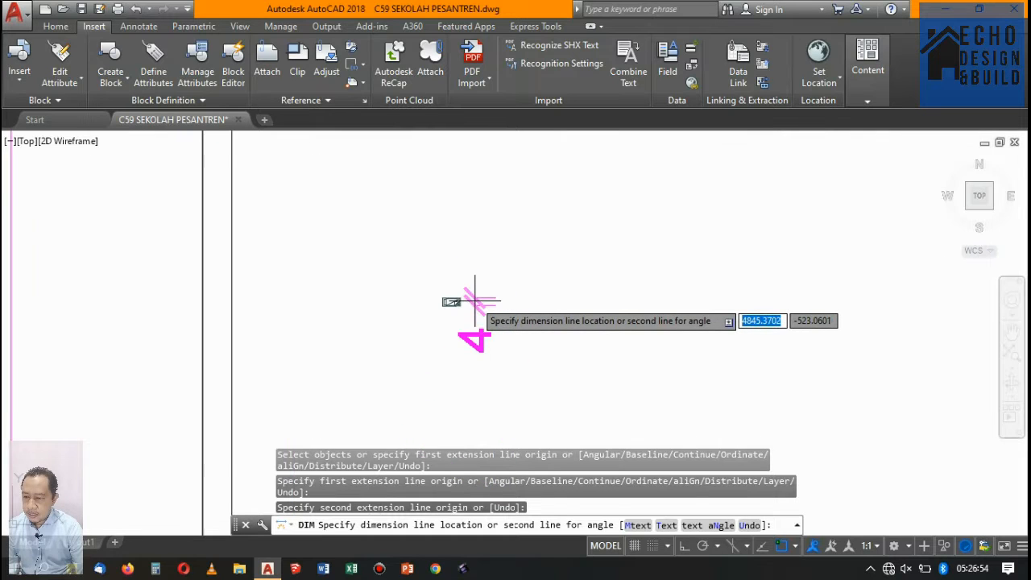
{"action": "scroll", "coordinate": [497, 298], "scroll_direction": "up", "scroll_amount": 2}
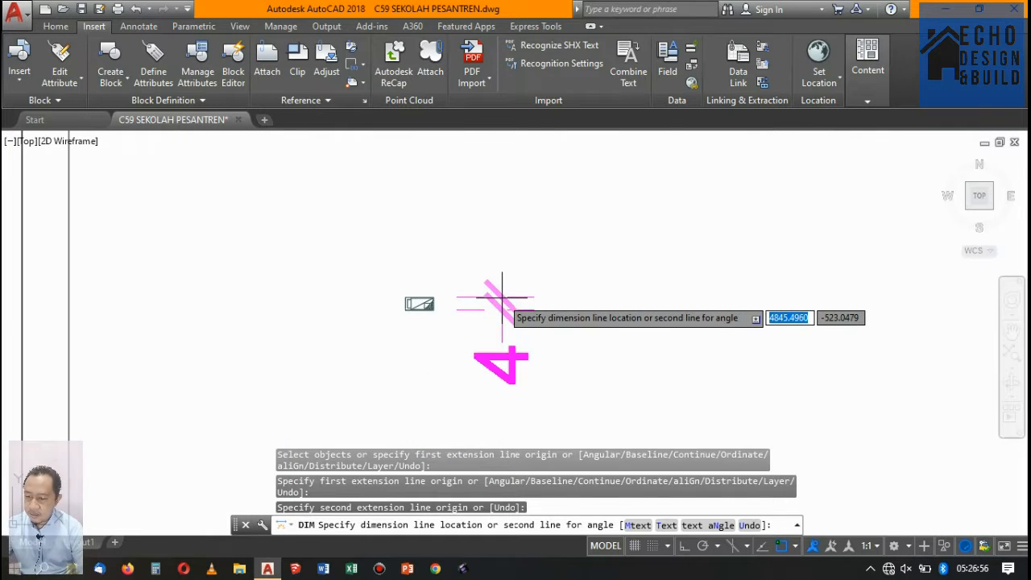
{"action": "key", "text": "Escape"}
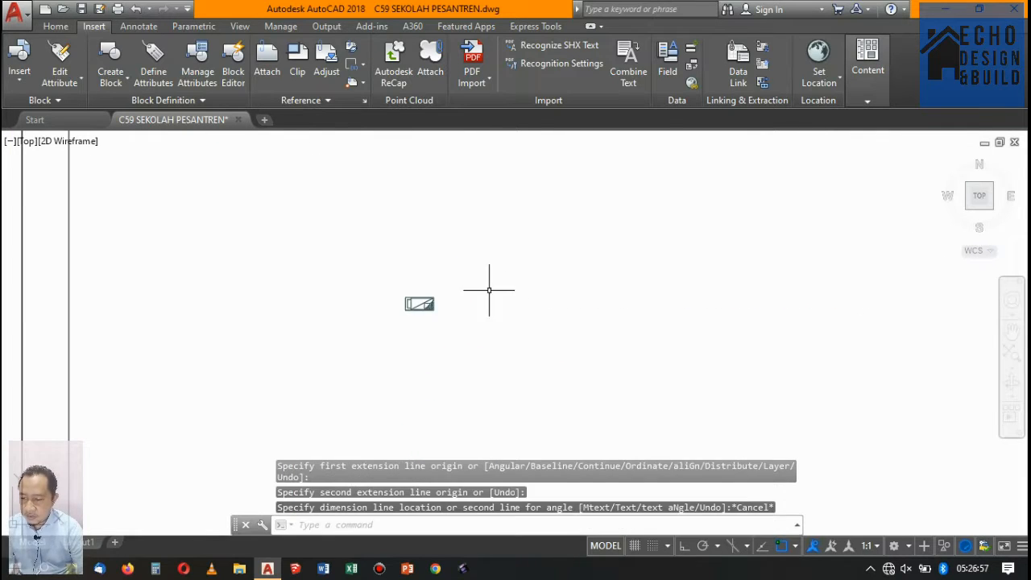
Use the Calculator to divide 100 by 4 and obtain the scale factor for the inserted bed
{"action": "left_click", "coordinate": [442, 295]}
{"action": "scroll", "coordinate": [440, 274], "scroll_direction": "down", "scroll_amount": 5}
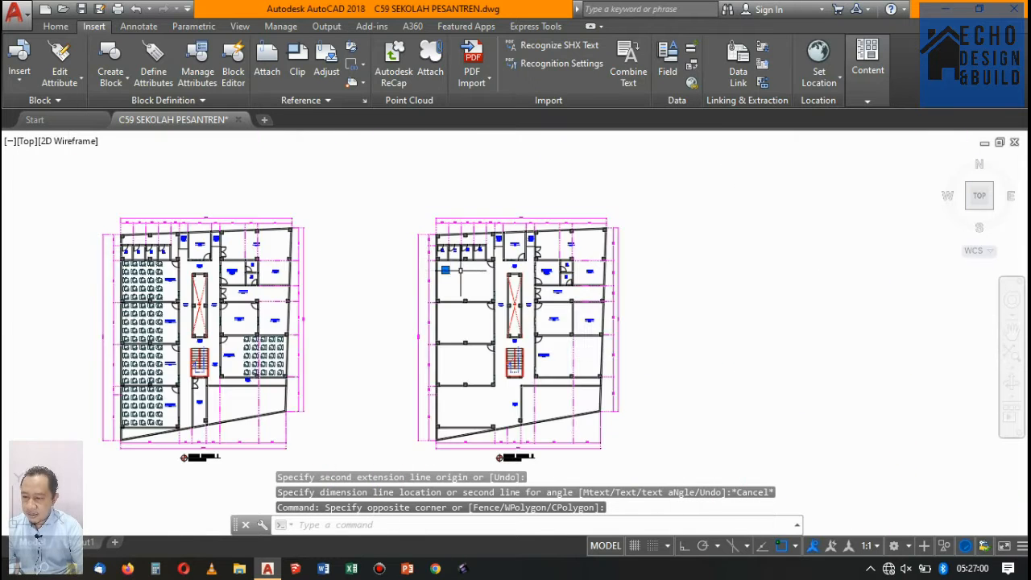
{"action": "scroll", "coordinate": [460, 271], "scroll_direction": "up", "scroll_amount": 8}
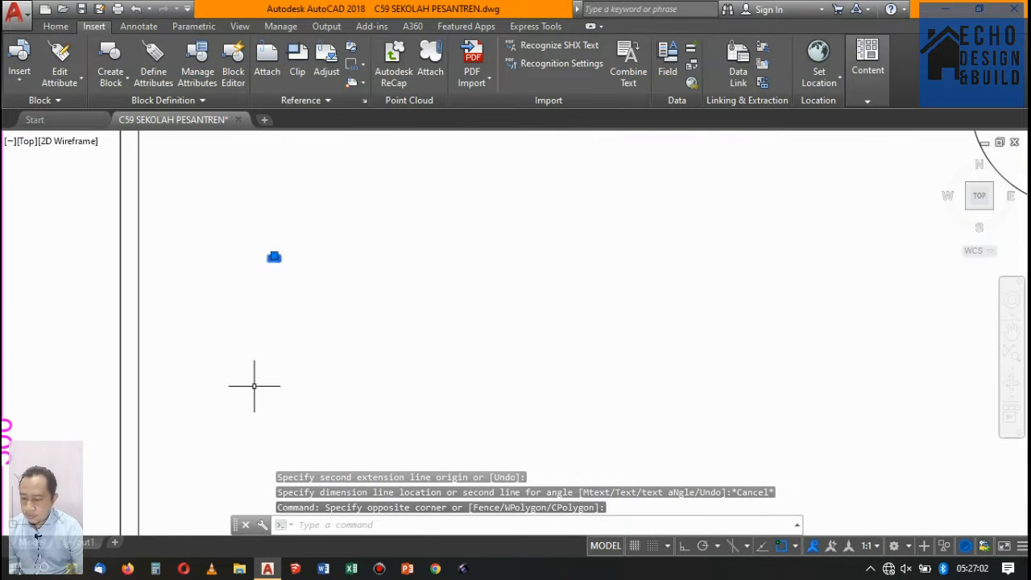
{"action": "left_click", "coordinate": [156, 569]}
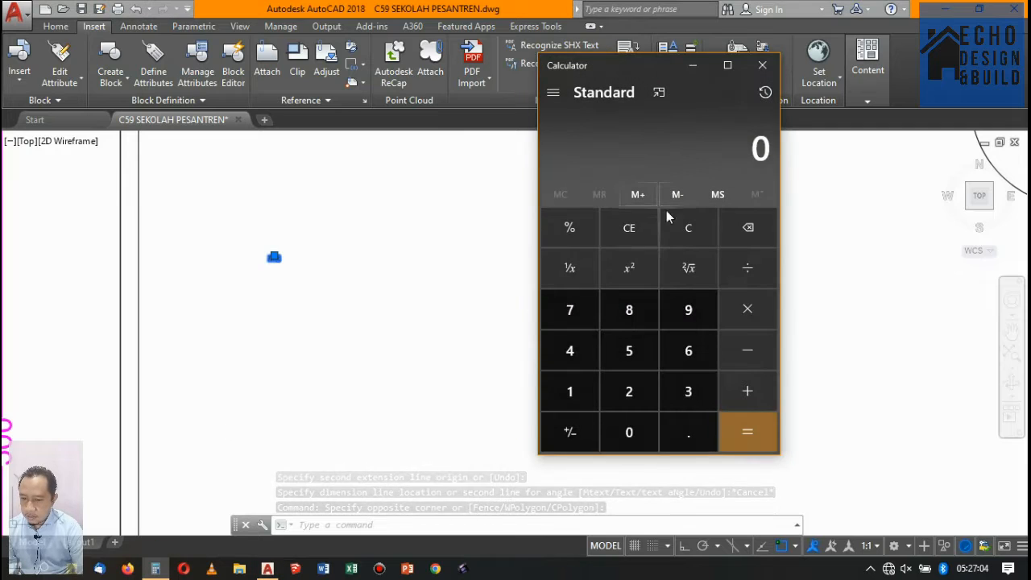
{"action": "left_click", "coordinate": [751, 147]}
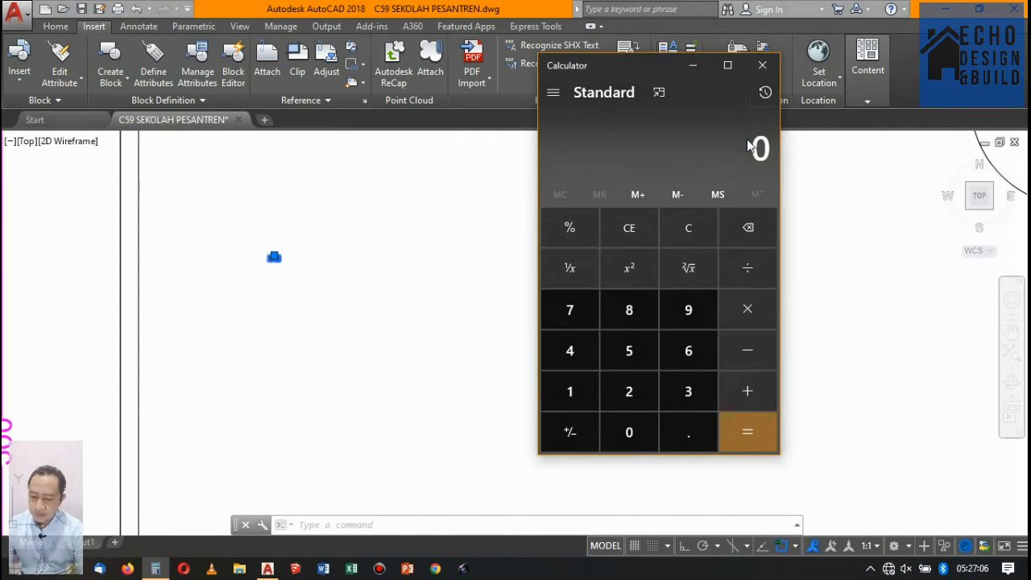
{"action": "type", "text": "1"}
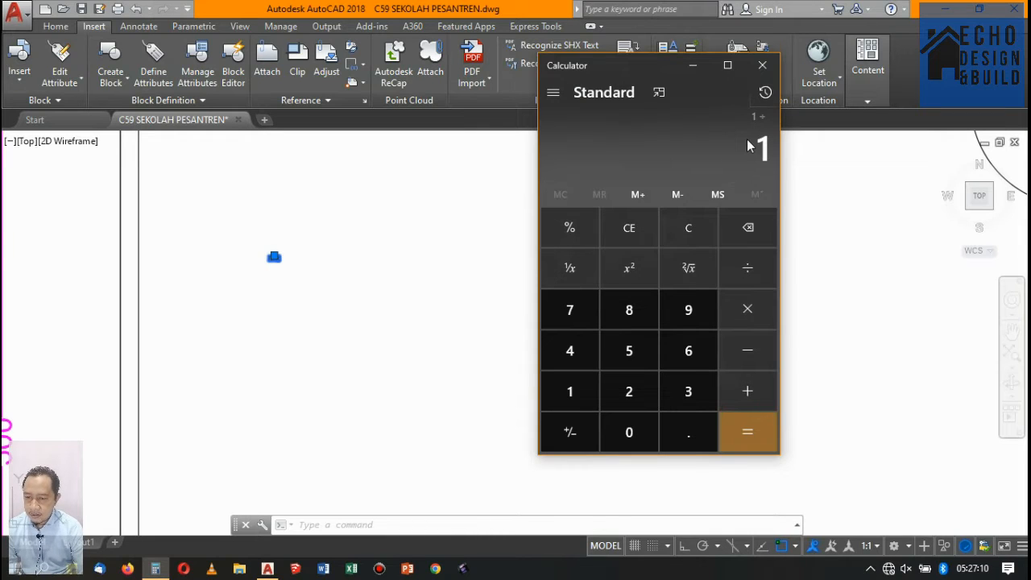
{"action": "left_click", "coordinate": [685, 228]}
{"action": "type", "text": "100"}
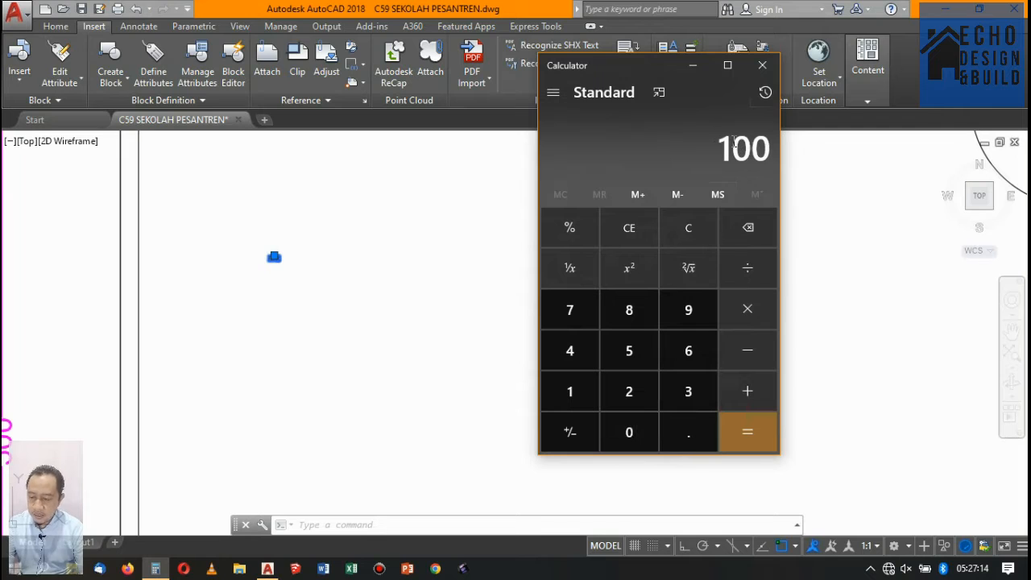
{"action": "type", "text": "/4"}
{"action": "key", "text": "Return"}
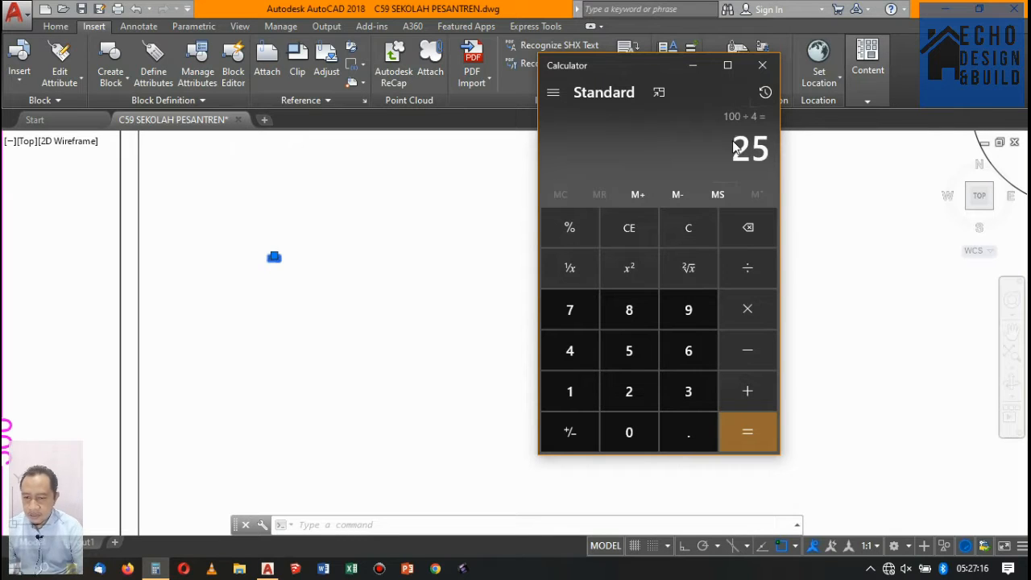
{"action": "left_click", "coordinate": [775, 66]}
Scale the small single-bed block by a factor of 25
{"action": "scroll", "coordinate": [547, 276], "scroll_direction": "down", "scroll_amount": 5}
{"action": "scroll", "coordinate": [449, 286], "scroll_direction": "up", "scroll_amount": 5}
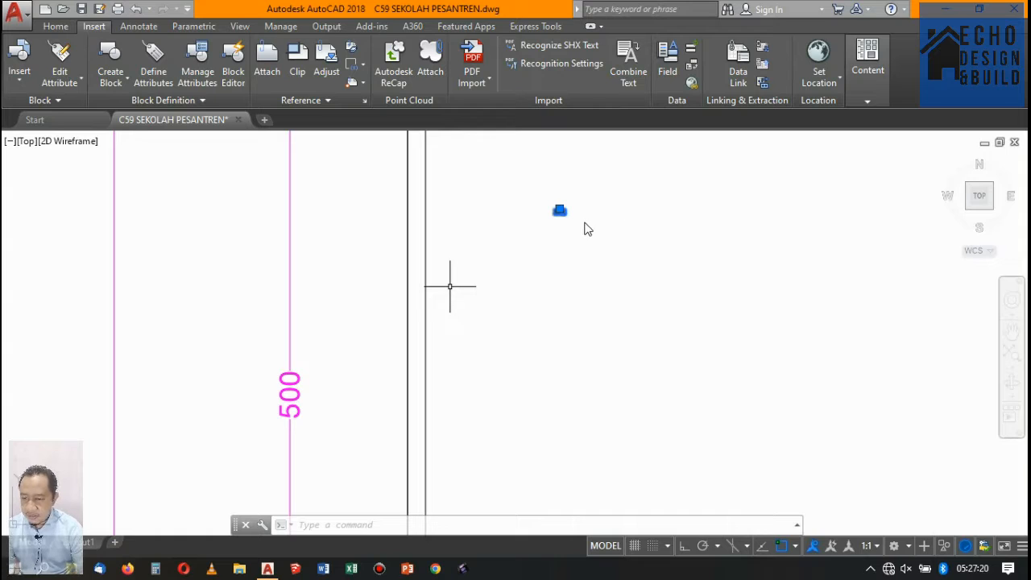
{"action": "scroll", "coordinate": [567, 204], "scroll_direction": "up", "scroll_amount": 5}
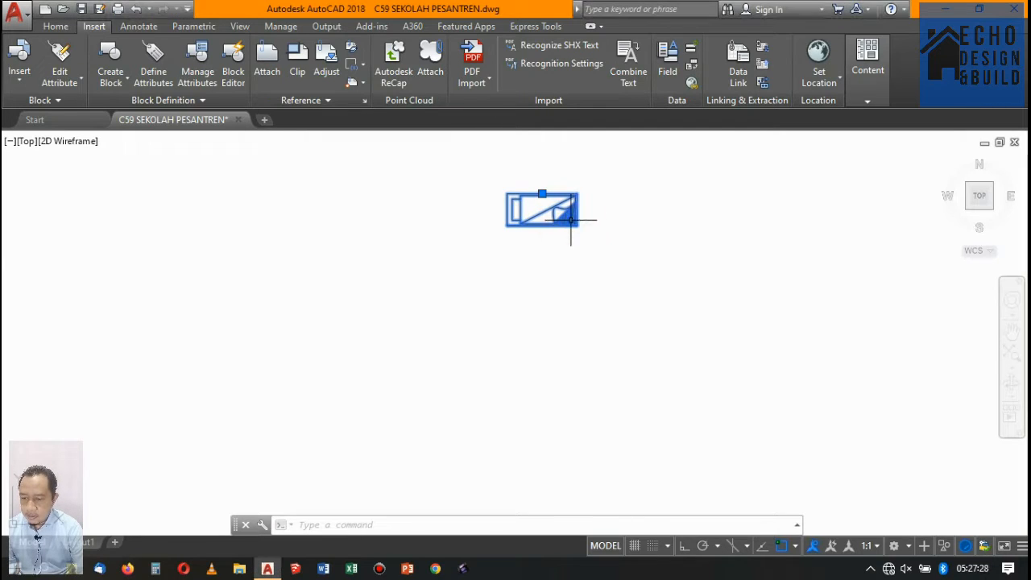
{"action": "scroll", "coordinate": [371, 215], "scroll_direction": "down", "scroll_amount": 2}
{"action": "scroll", "coordinate": [509, 195], "scroll_direction": "up", "scroll_amount": 3}
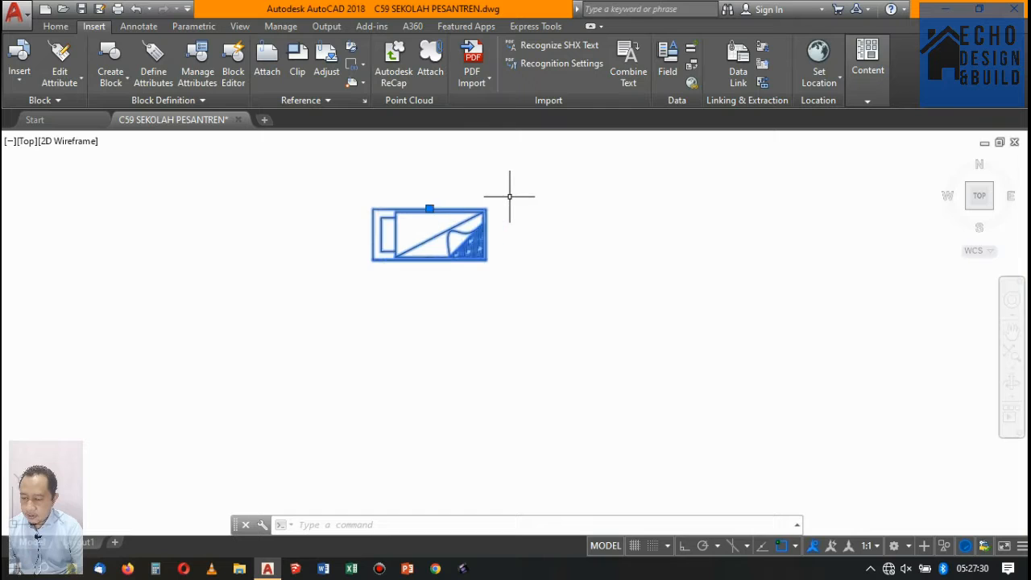
{"action": "key", "text": "Escape"}
{"action": "left_click", "coordinate": [493, 246]}
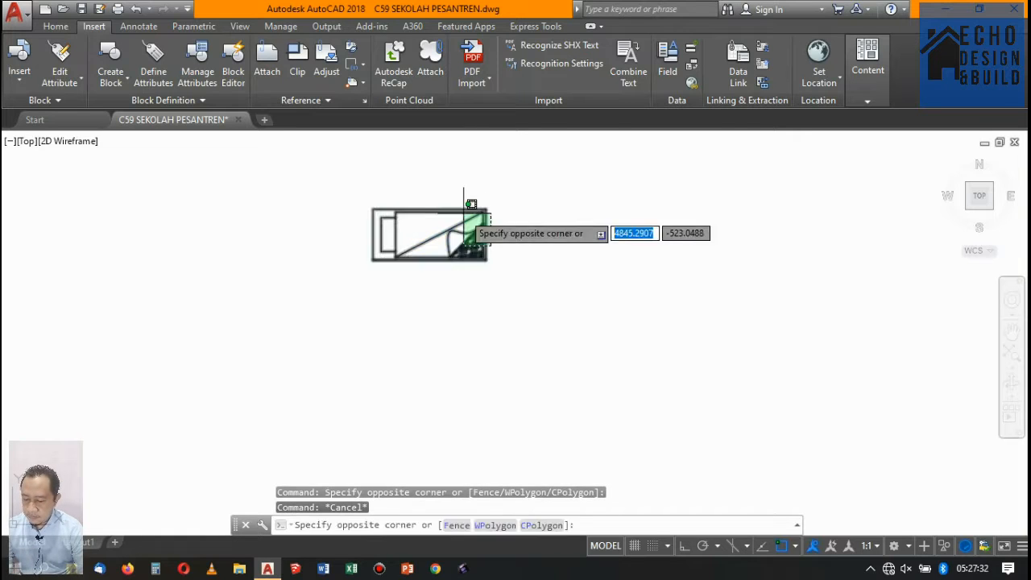
{"action": "left_click", "coordinate": [464, 214]}
{"action": "type", "text": "sc"}
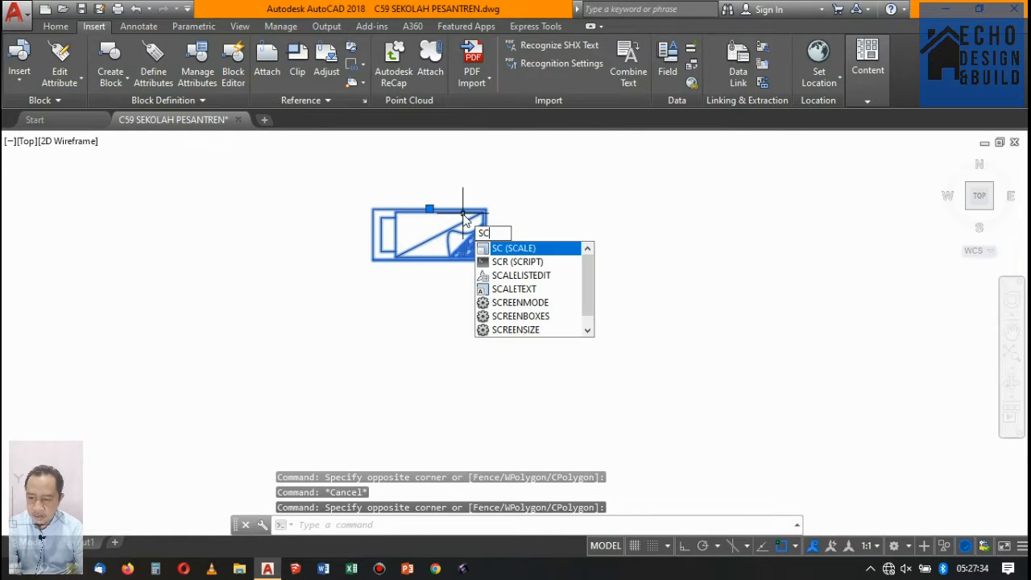
{"action": "key", "text": "Return"}
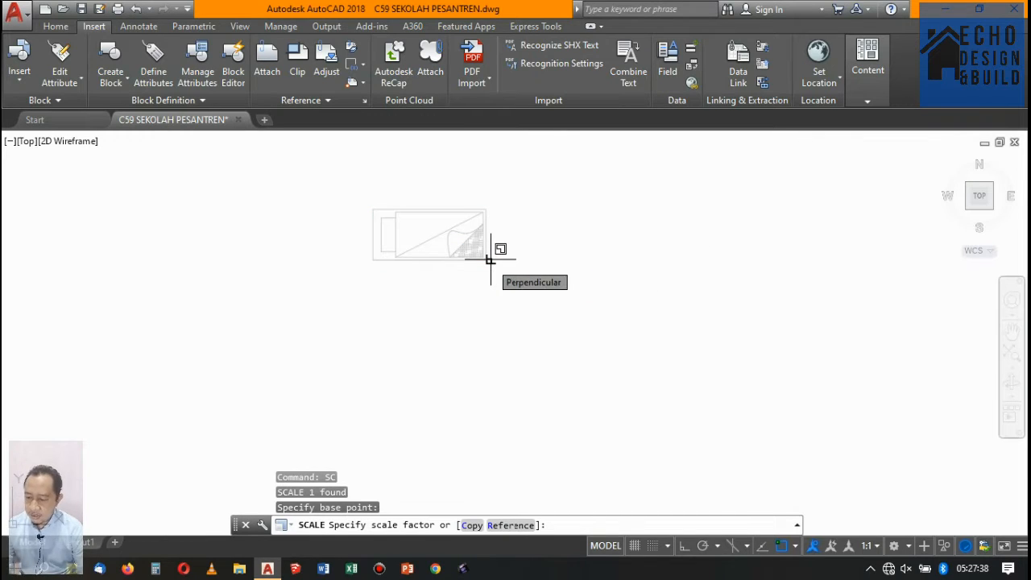
{"action": "key", "text": "Return"}
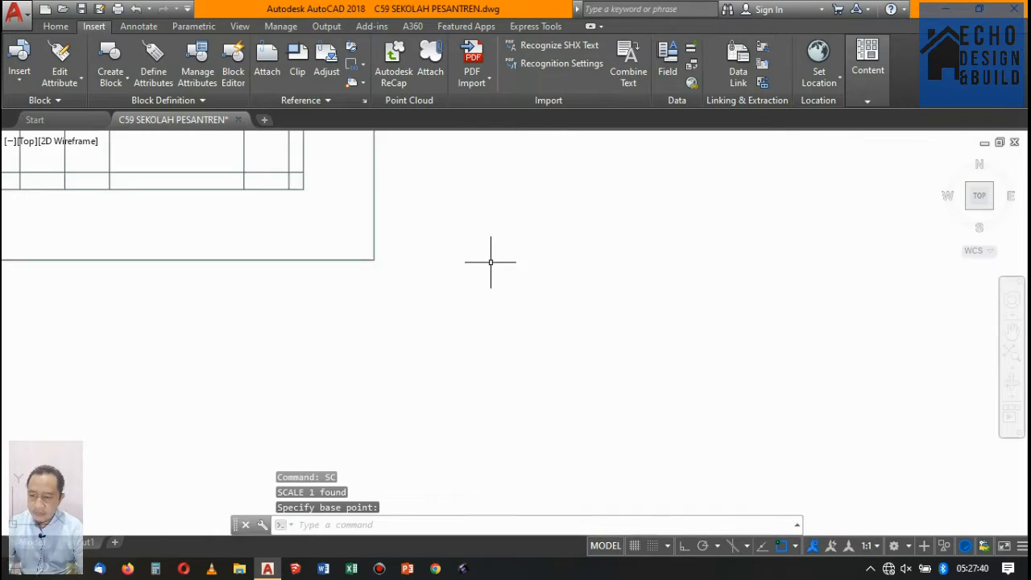
{"action": "scroll", "coordinate": [477, 244], "scroll_direction": "down", "scroll_amount": 8}
{"action": "scroll", "coordinate": [472, 254], "scroll_direction": "up", "scroll_amount": 6}
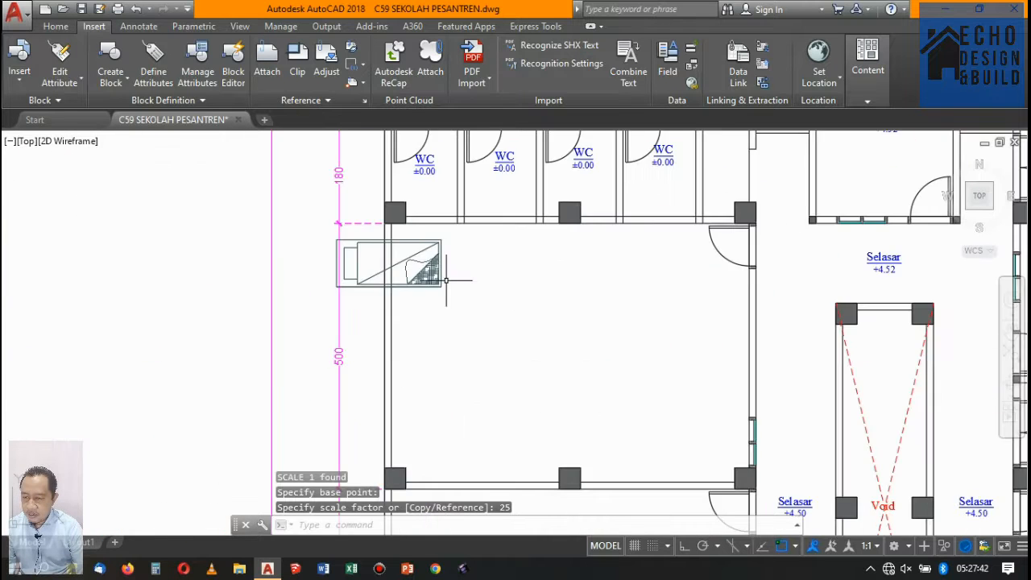
Rotate the bed 90° clockwise about the northern corner of its foot end so its head points north
{"action": "left_click", "coordinate": [472, 276]}
{"action": "left_click", "coordinate": [415, 229]}
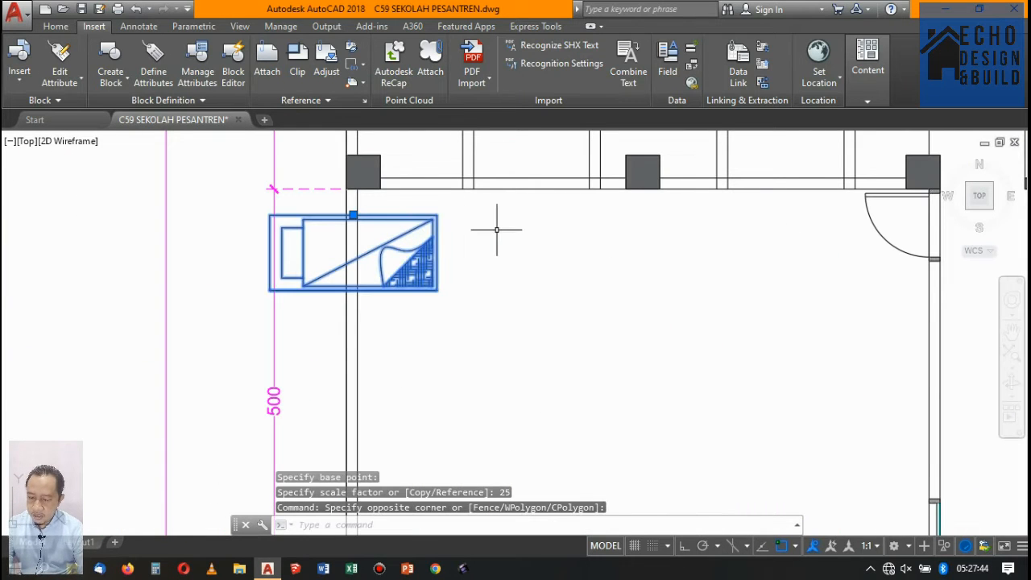
{"action": "type", "text": "ro"}
{"action": "key", "text": "Return"}
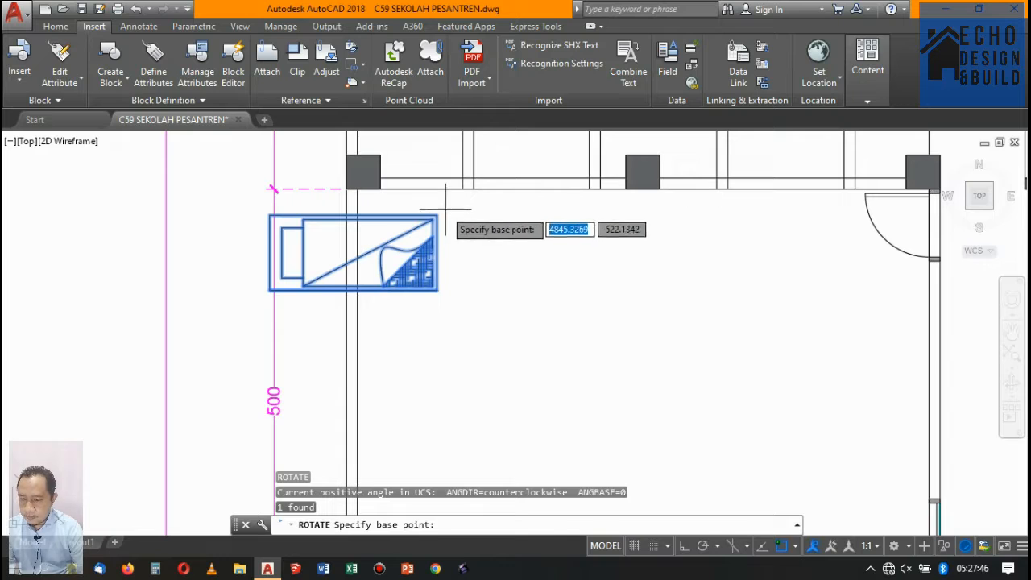
{"action": "left_click", "coordinate": [437, 215]}
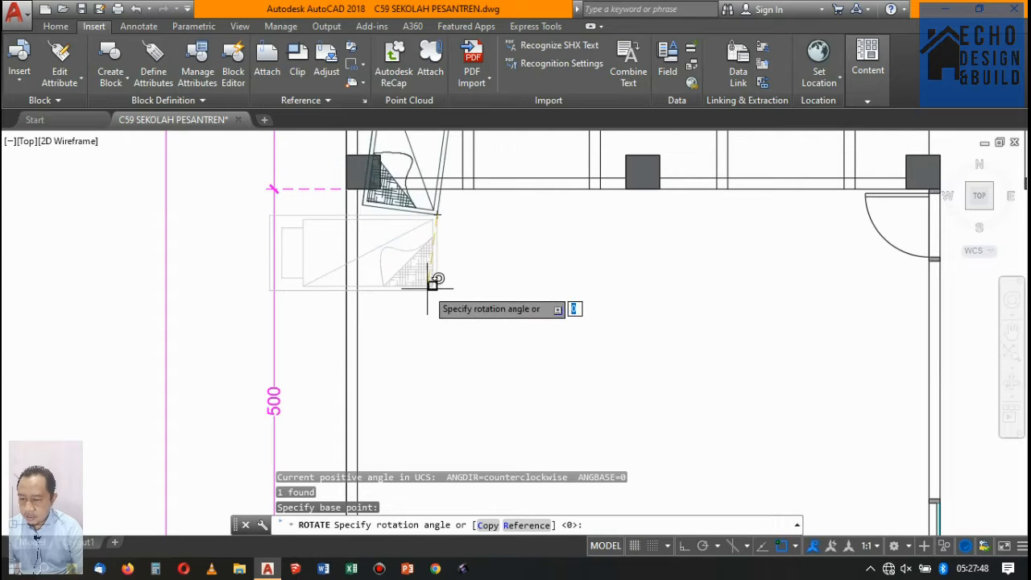
{"action": "left_click", "coordinate": [440, 339]}
Move the bed by its head-end corner against the room's north wall, just east of the northwest column
{"action": "scroll", "coordinate": [435, 320], "scroll_direction": "down", "scroll_amount": 4}
{"action": "scroll", "coordinate": [441, 257], "scroll_direction": "up", "scroll_amount": 4}
{"action": "left_click", "coordinate": [400, 171]}
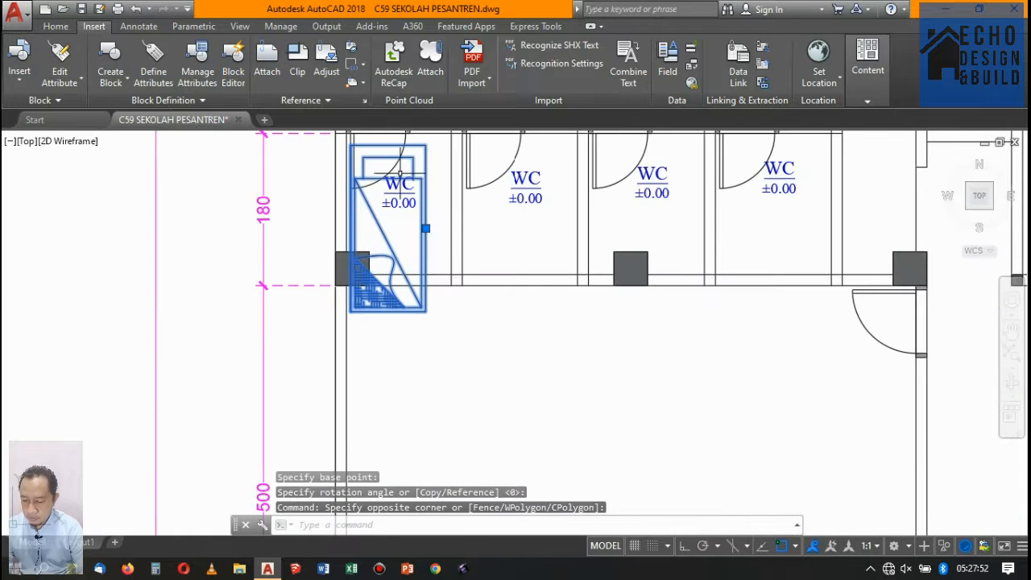
{"action": "key", "text": "Return"}
{"action": "scroll", "coordinate": [355, 143], "scroll_direction": "up", "scroll_amount": 3}
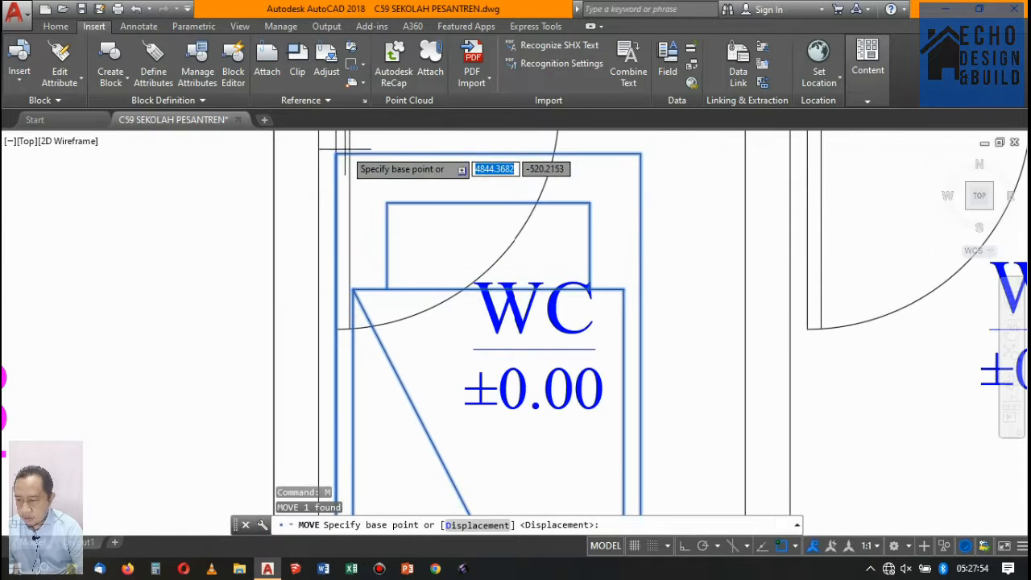
{"action": "left_click", "coordinate": [336, 154]}
{"action": "scroll", "coordinate": [471, 186], "scroll_direction": "down", "scroll_amount": 4}
{"action": "scroll", "coordinate": [451, 254], "scroll_direction": "up", "scroll_amount": 6}
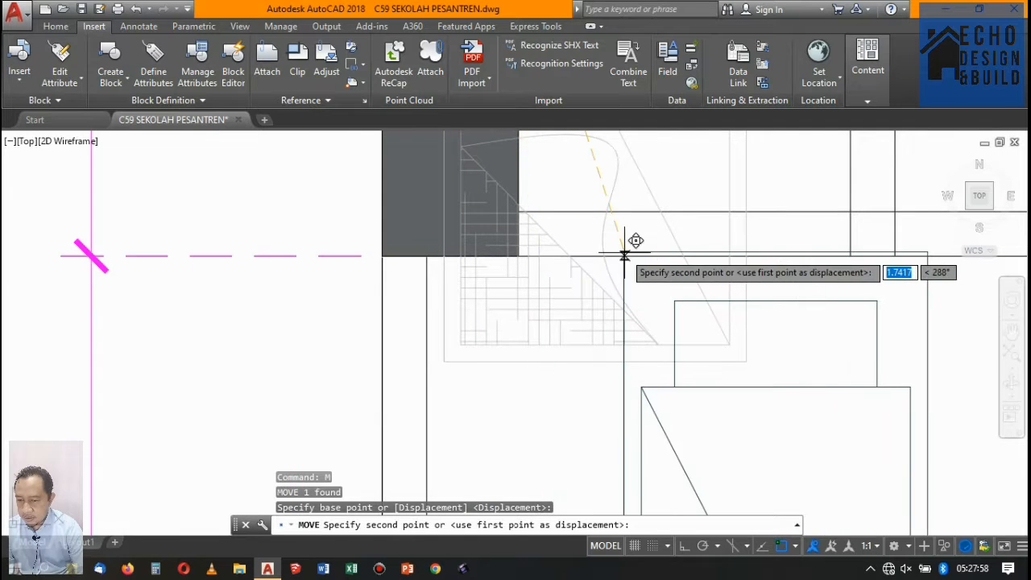
{"action": "left_click", "coordinate": [463, 255]}
{"action": "scroll", "coordinate": [460, 255], "scroll_direction": "down", "scroll_amount": 4}
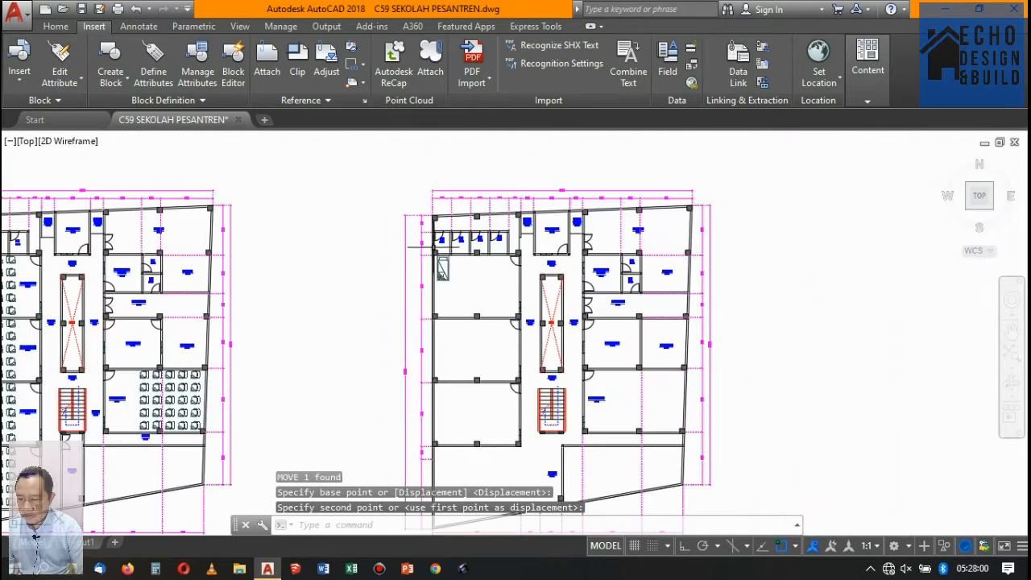
{"action": "scroll", "coordinate": [460, 254], "scroll_direction": "up", "scroll_amount": 4}
{"action": "scroll", "coordinate": [460, 226], "scroll_direction": "down", "scroll_amount": 4}
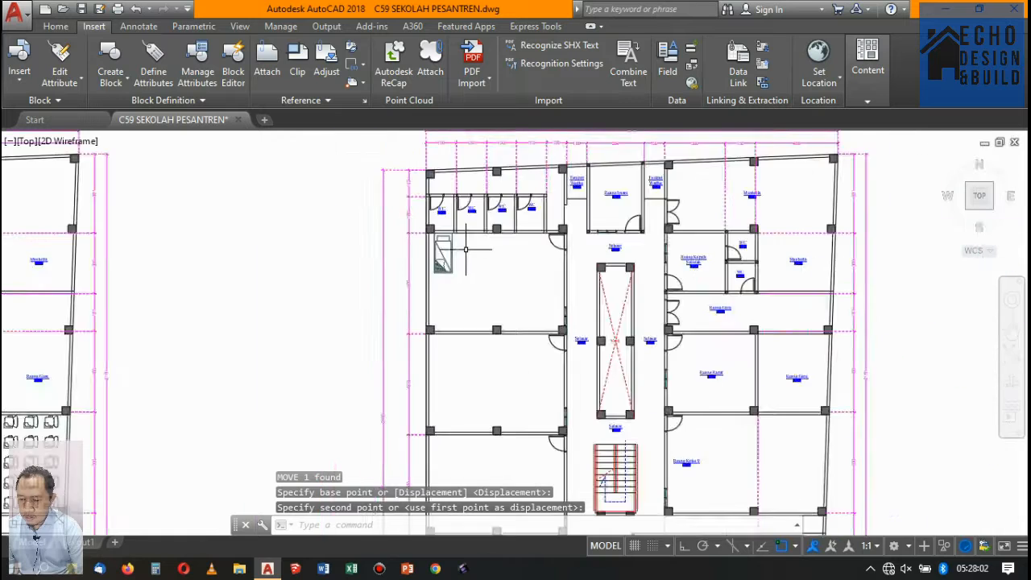
{"action": "scroll", "coordinate": [463, 220], "scroll_direction": "up", "scroll_amount": 4}
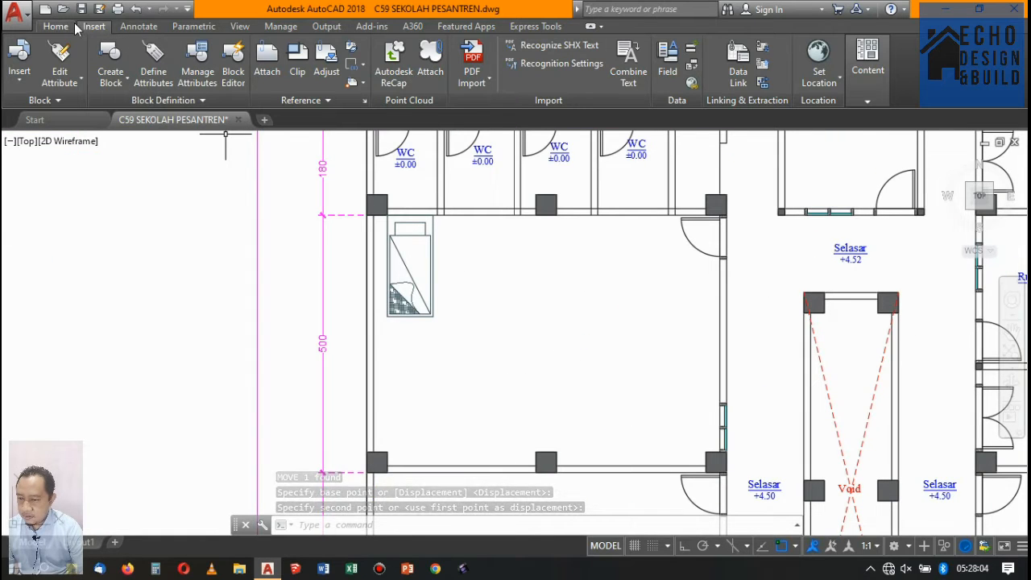
Insert the wardrobe block "lemari01" at scale 1 in the open floor just east of the bed's head
{"action": "left_click", "coordinate": [21, 81]}
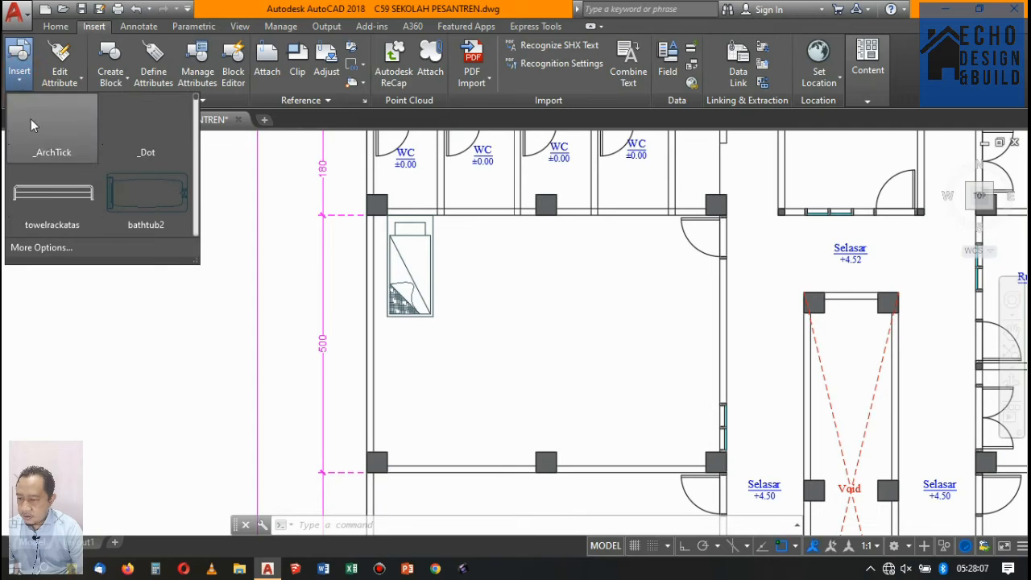
{"action": "left_click", "coordinate": [66, 247]}
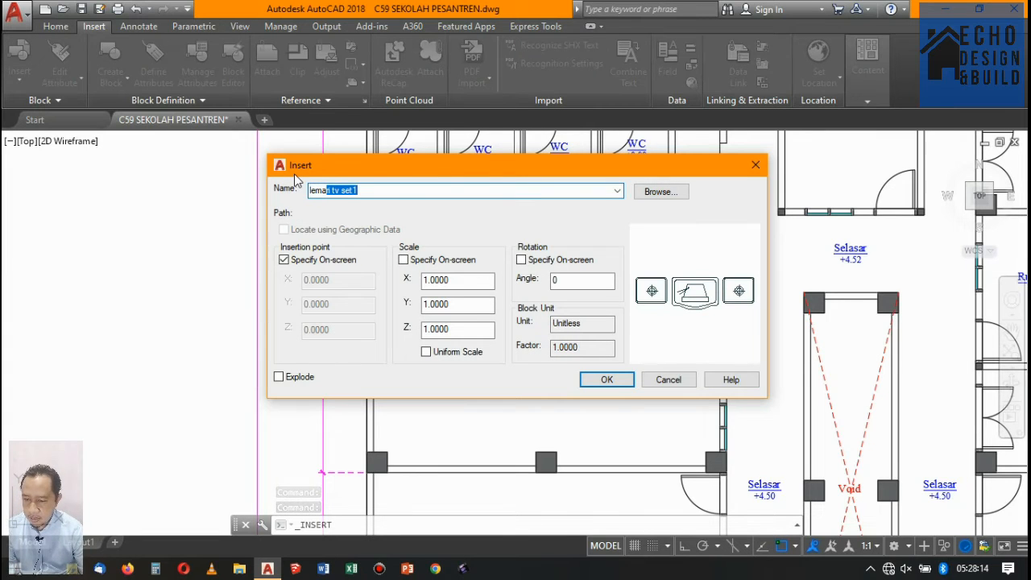
{"action": "left_click", "coordinate": [618, 192]}
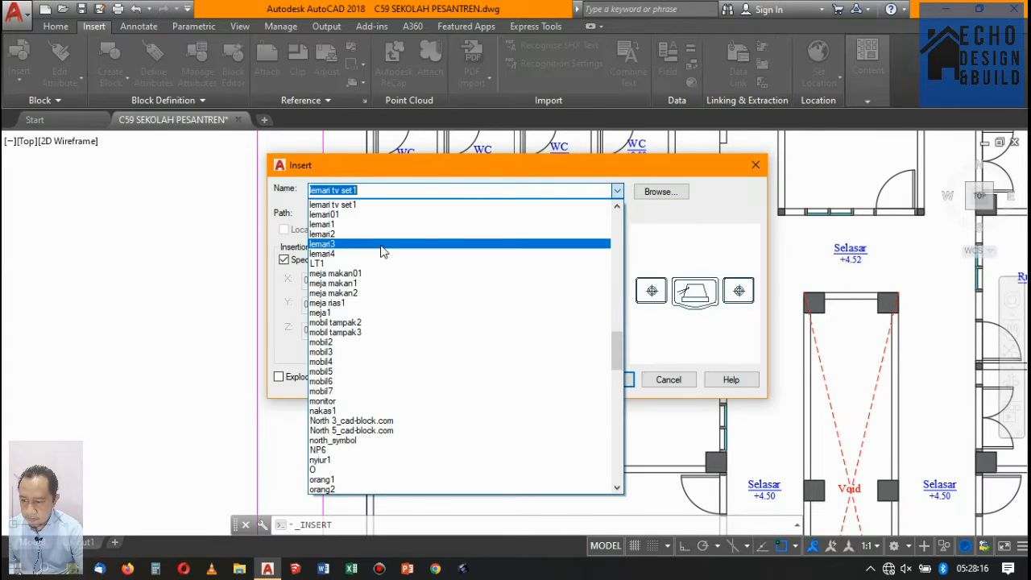
{"action": "left_click", "coordinate": [392, 215]}
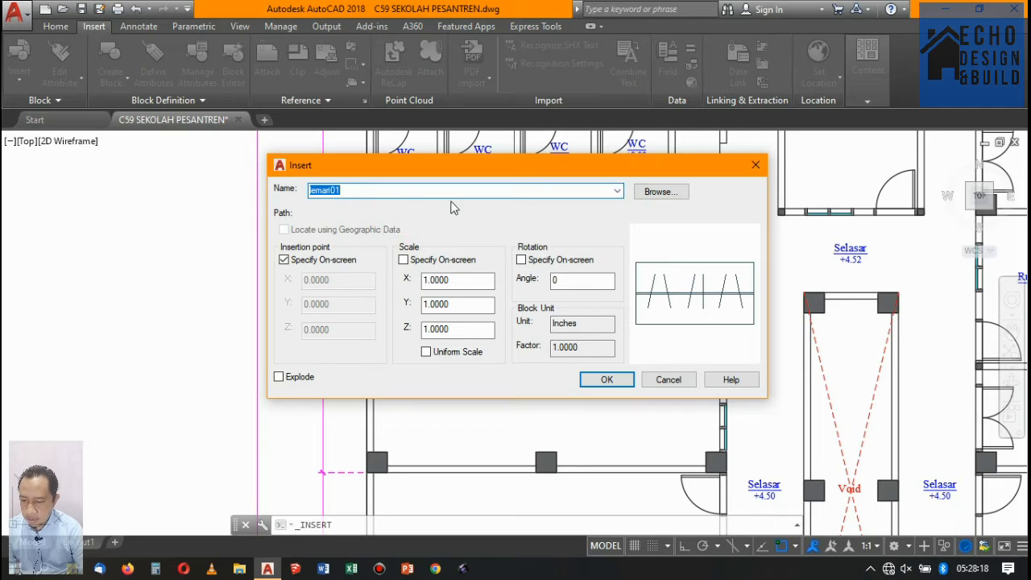
{"action": "left_click", "coordinate": [609, 379]}
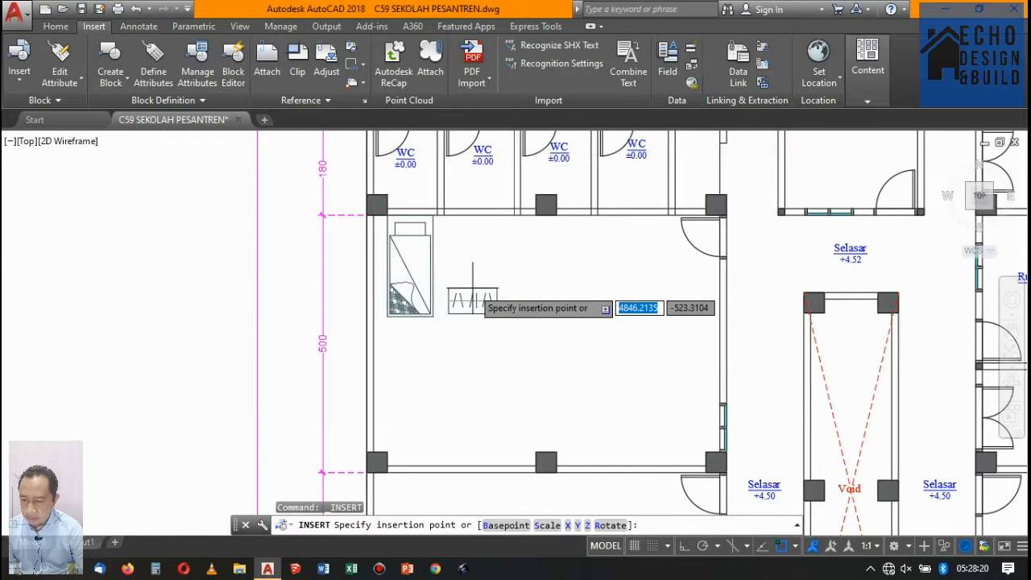
{"action": "scroll", "coordinate": [478, 298], "scroll_direction": "up", "scroll_amount": 3}
{"action": "scroll", "coordinate": [537, 265], "scroll_direction": "down", "scroll_amount": 3}
{"action": "scroll", "coordinate": [527, 253], "scroll_direction": "up", "scroll_amount": 3}
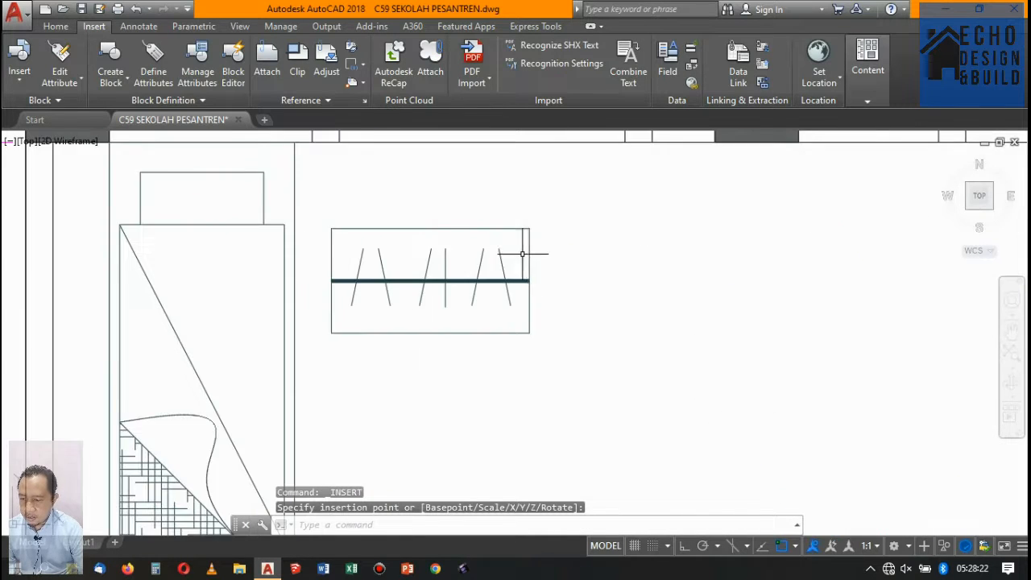
{"action": "scroll", "coordinate": [523, 251], "scroll_direction": "down", "scroll_amount": 3}
{"action": "scroll", "coordinate": [480, 228], "scroll_direction": "up", "scroll_amount": 3}
{"action": "scroll", "coordinate": [451, 332], "scroll_direction": "down", "scroll_amount": 4}
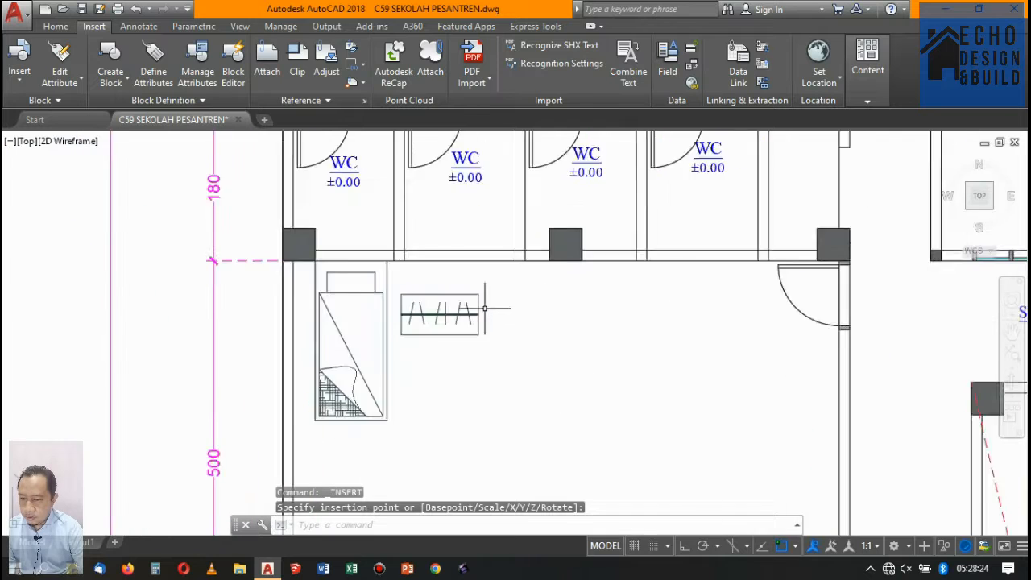
Move the wardrobe by its northwest corner into the room's northwest corner, against the west wall and the column's south face
{"action": "scroll", "coordinate": [486, 306], "scroll_direction": "up", "scroll_amount": 2}
{"action": "left_click", "coordinate": [494, 396]}
{"action": "left_click", "coordinate": [442, 316]}
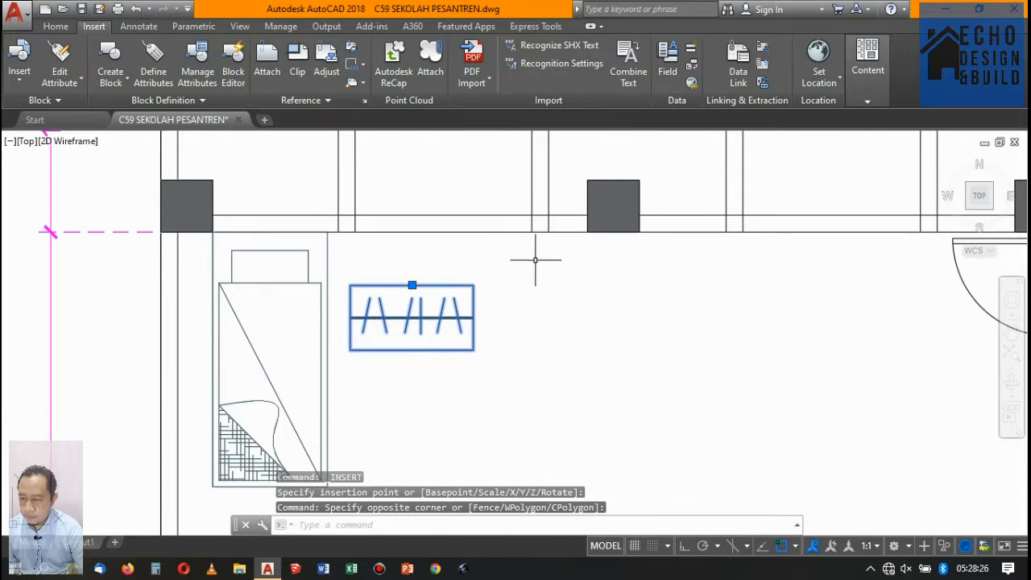
{"action": "type", "text": "m"}
{"action": "key", "text": "Return"}
{"action": "left_click", "coordinate": [350, 285]}
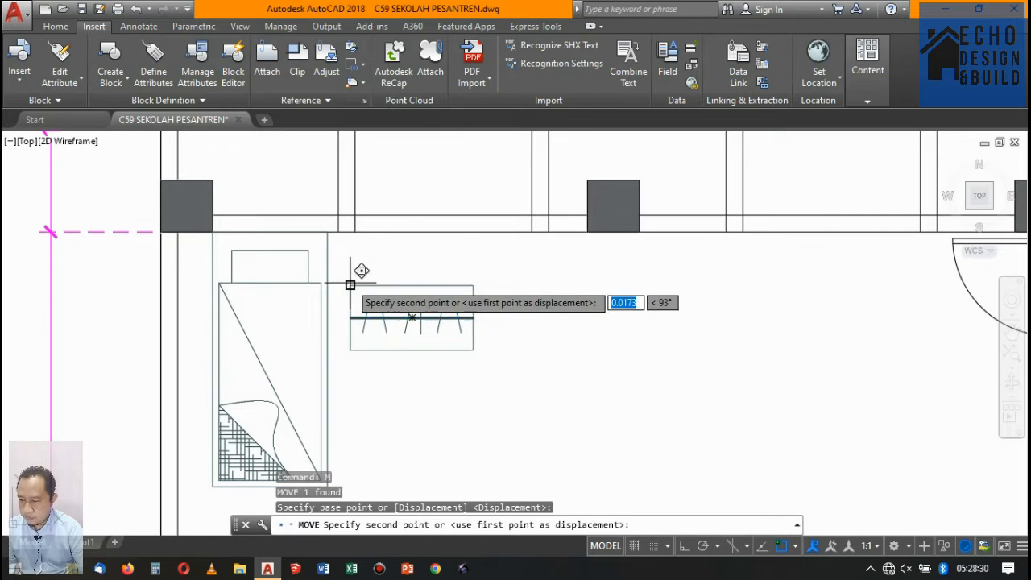
{"action": "scroll", "coordinate": [184, 224], "scroll_direction": "up", "scroll_amount": 2}
{"action": "left_click", "coordinate": [179, 228]}
Move the bed about 0.8 m east along the room's north wall so it sits clear of the wardrobe
{"action": "scroll", "coordinate": [387, 327], "scroll_direction": "down", "scroll_amount": 3}
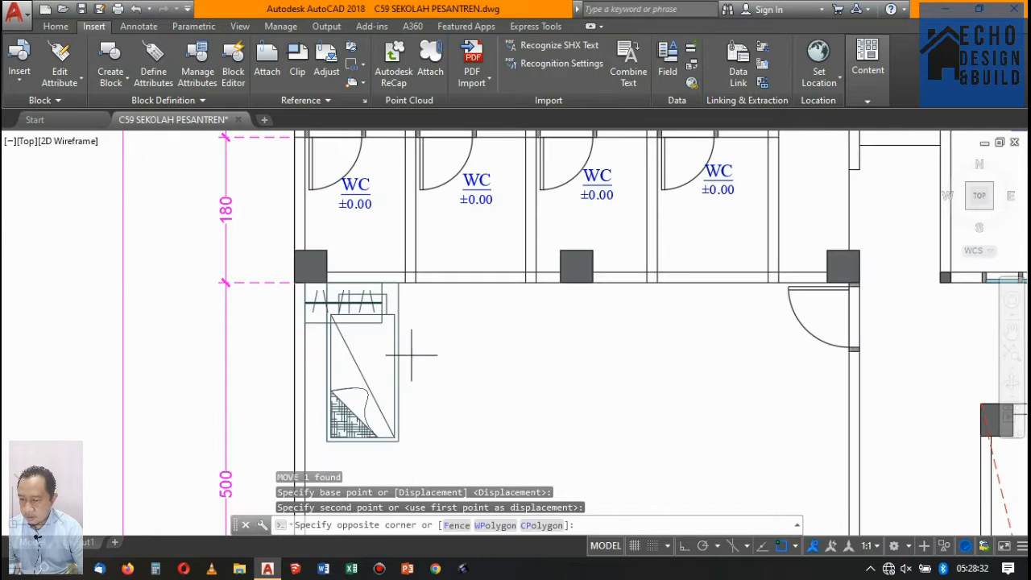
{"action": "left_click", "coordinate": [382, 373]}
{"action": "key", "text": "Return"}
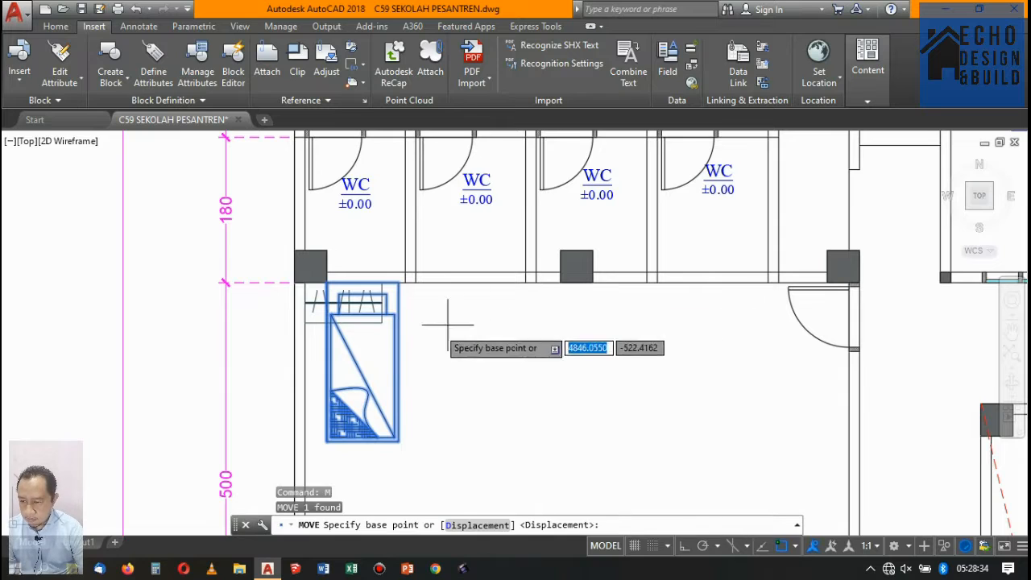
{"action": "left_click", "coordinate": [425, 337]}
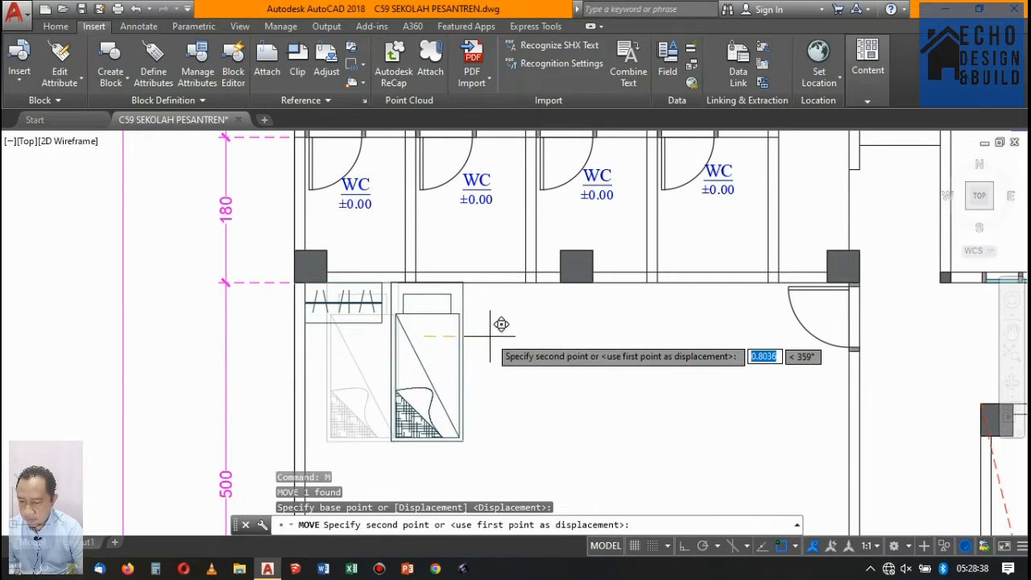
{"action": "left_click", "coordinate": [493, 331]}
{"action": "scroll", "coordinate": [485, 331], "scroll_direction": "down", "scroll_amount": 3}
{"action": "scroll", "coordinate": [503, 332], "scroll_direction": "up", "scroll_amount": 3}
Copy the wardrobe and bed together 2 m due east along the north wall, with Ortho on
{"action": "left_click", "coordinate": [494, 378]}
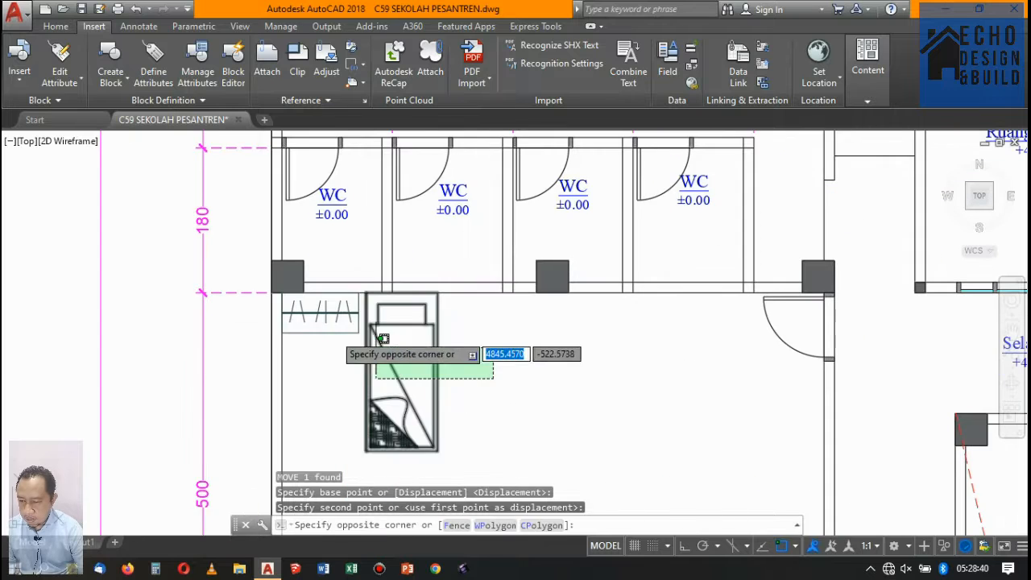
{"action": "left_click", "coordinate": [302, 322]}
{"action": "scroll", "coordinate": [303, 323], "scroll_direction": "down", "scroll_amount": 2}
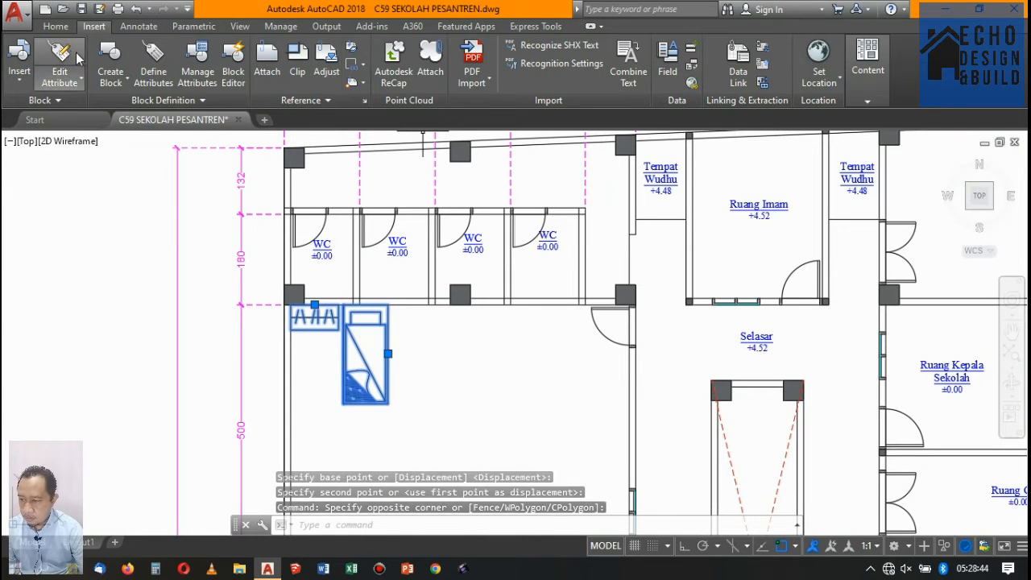
{"action": "left_click", "coordinate": [56, 26]}
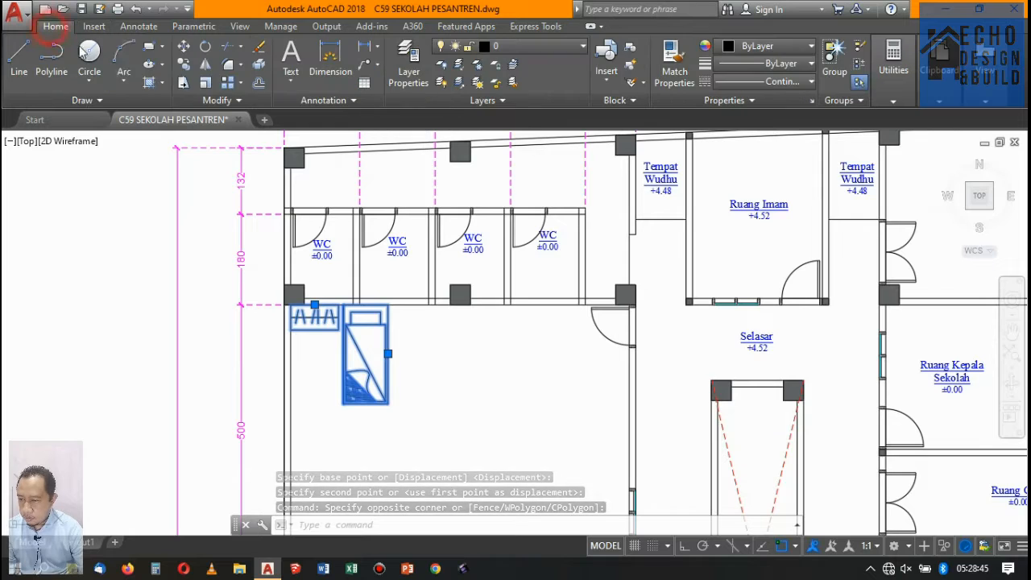
{"action": "left_click", "coordinate": [182, 67]}
{"action": "scroll", "coordinate": [451, 395], "scroll_direction": "up", "scroll_amount": 4}
{"action": "left_click", "coordinate": [435, 393]}
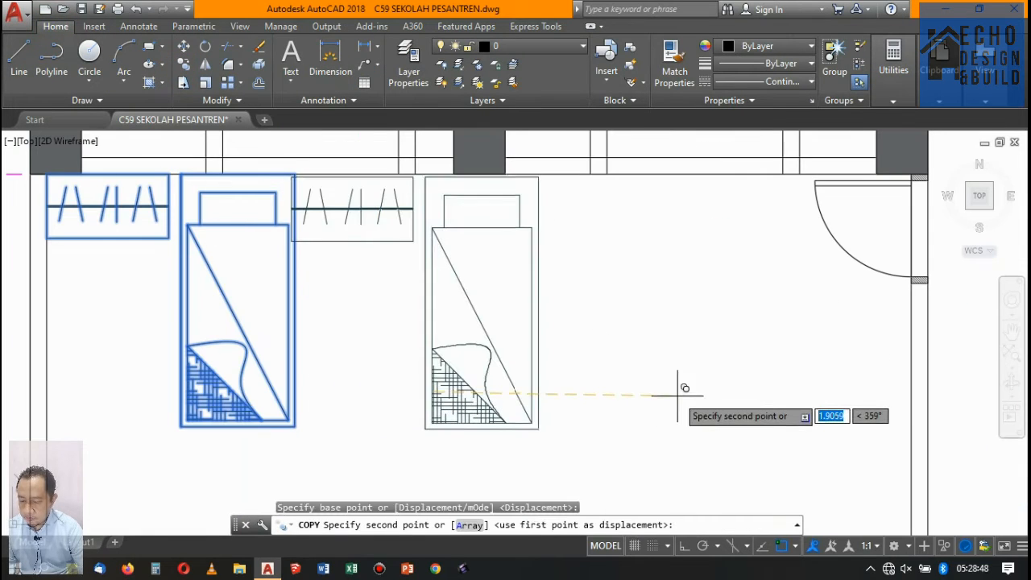
{"action": "key", "text": "F8"}
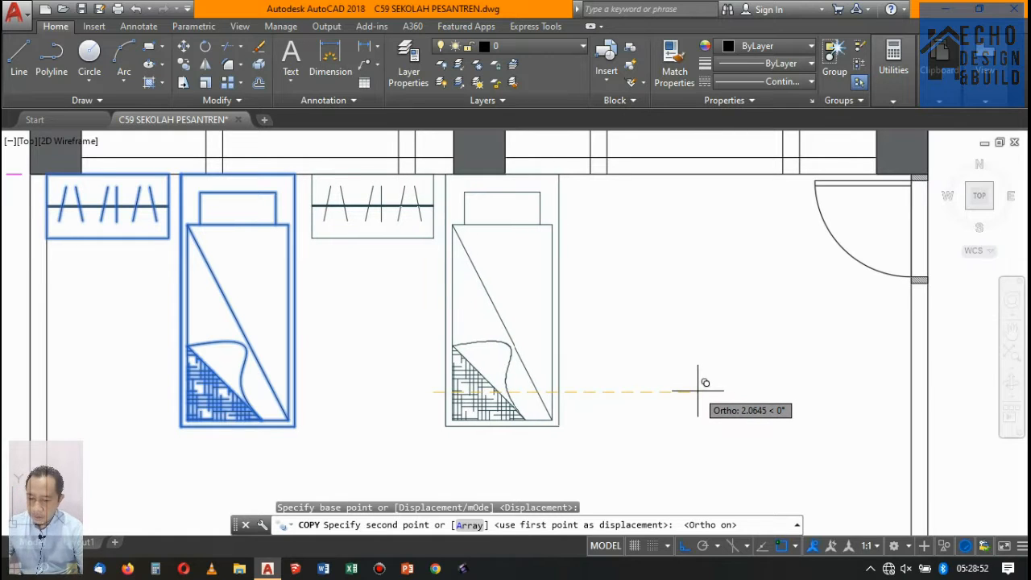
{"action": "type", "text": "2"}
{"action": "key", "text": "Return"}
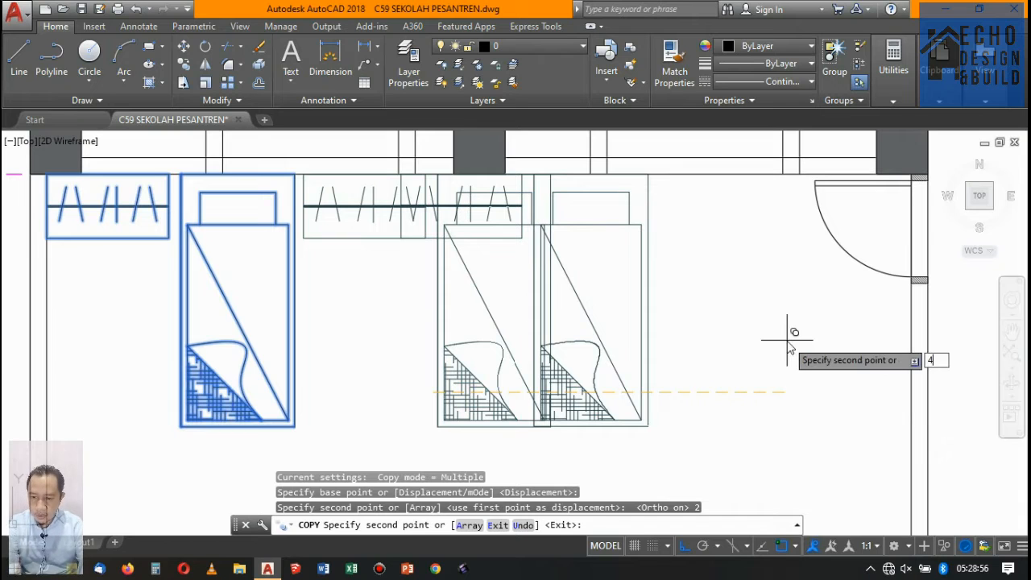
Place a second copy of the wardrobe and bed 4 m east of the originals and end the copying
{"action": "type", "text": "4"}
{"action": "key", "text": "Return"}
{"action": "scroll", "coordinate": [718, 322], "scroll_direction": "down", "scroll_amount": 3}
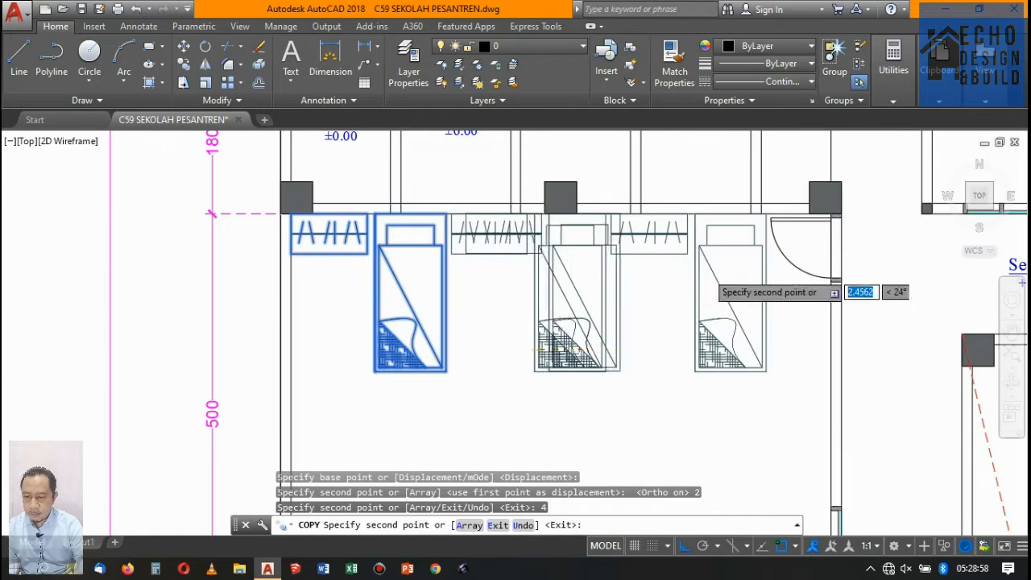
{"action": "scroll", "coordinate": [702, 271], "scroll_direction": "down", "scroll_amount": 2}
{"action": "scroll", "coordinate": [757, 278], "scroll_direction": "up", "scroll_amount": 2}
{"action": "scroll", "coordinate": [758, 274], "scroll_direction": "down", "scroll_amount": 3}
{"action": "scroll", "coordinate": [757, 274], "scroll_direction": "up", "scroll_amount": 1}
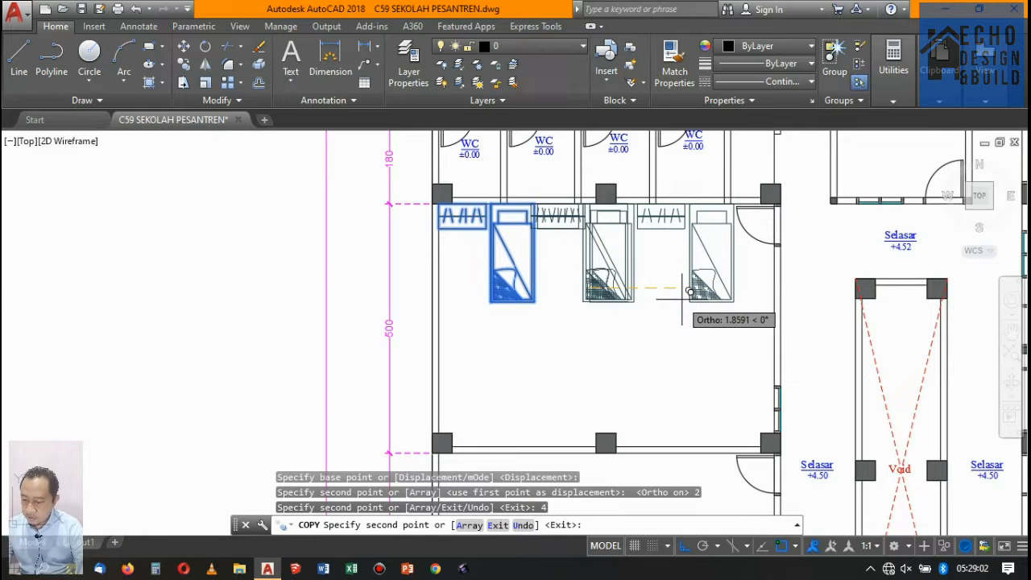
{"action": "key", "text": "Escape"}
Erase the single door at the northeast corner of the furnished room
{"action": "scroll", "coordinate": [589, 244], "scroll_direction": "down", "scroll_amount": 4}
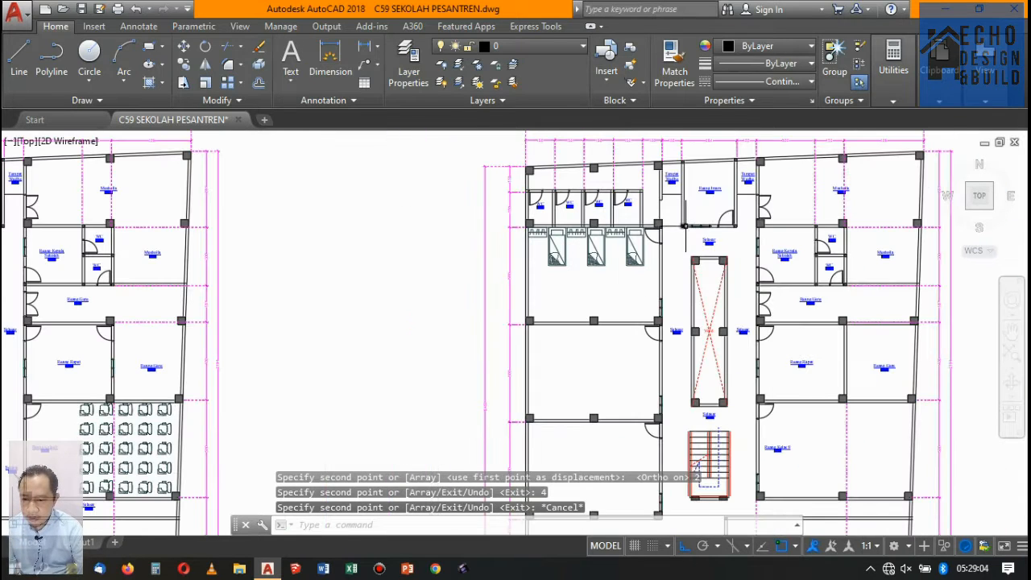
{"action": "scroll", "coordinate": [684, 226], "scroll_direction": "up", "scroll_amount": 6}
{"action": "left_click", "coordinate": [610, 219]}
{"action": "left_click", "coordinate": [591, 255]}
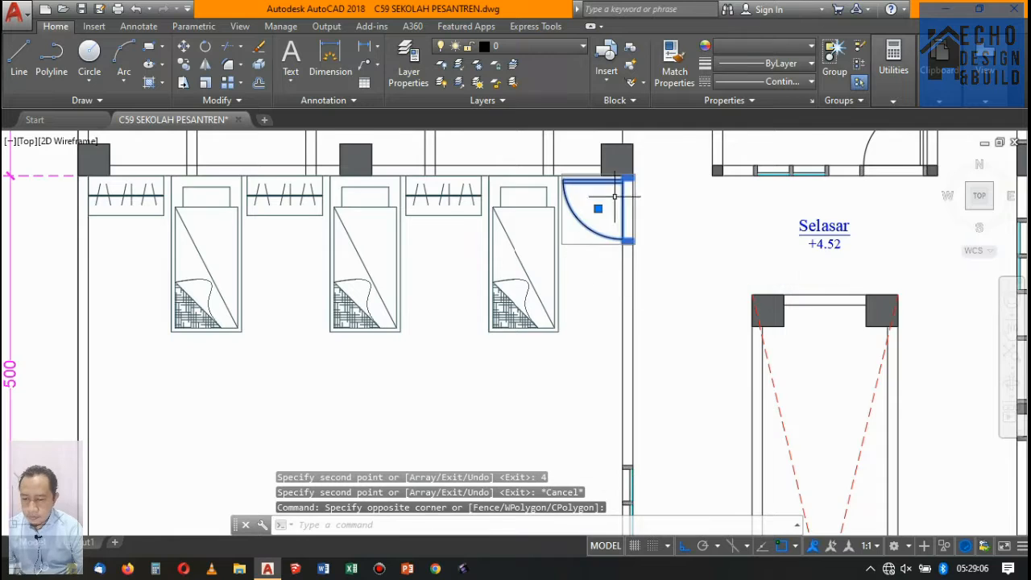
{"action": "scroll", "coordinate": [615, 196], "scroll_direction": "down", "scroll_amount": 5}
{"action": "key", "text": "Delete"}
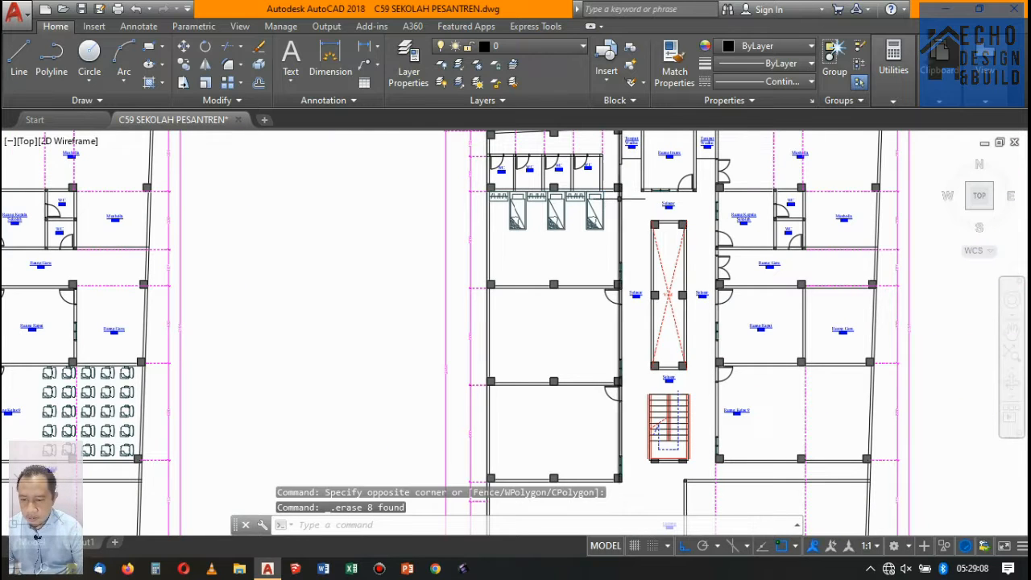
Mirror the Ruang Guru double door across the corridor face of its wall, keeping the original door
{"action": "scroll", "coordinate": [637, 203], "scroll_direction": "down", "scroll_amount": 5}
{"action": "scroll", "coordinate": [656, 332], "scroll_direction": "up", "scroll_amount": 7}
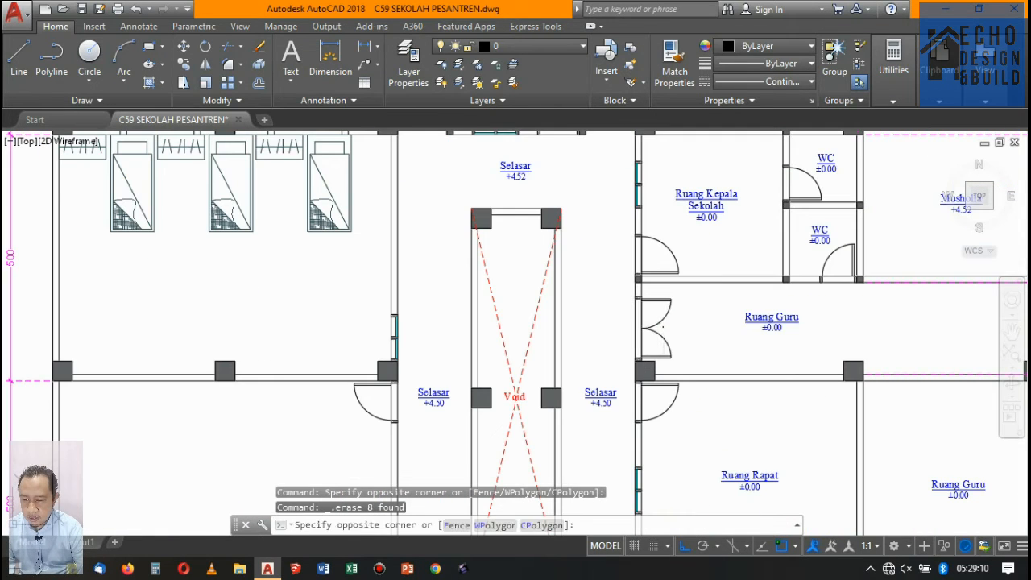
{"action": "left_click", "coordinate": [625, 280]}
{"action": "type", "text": "mi"}
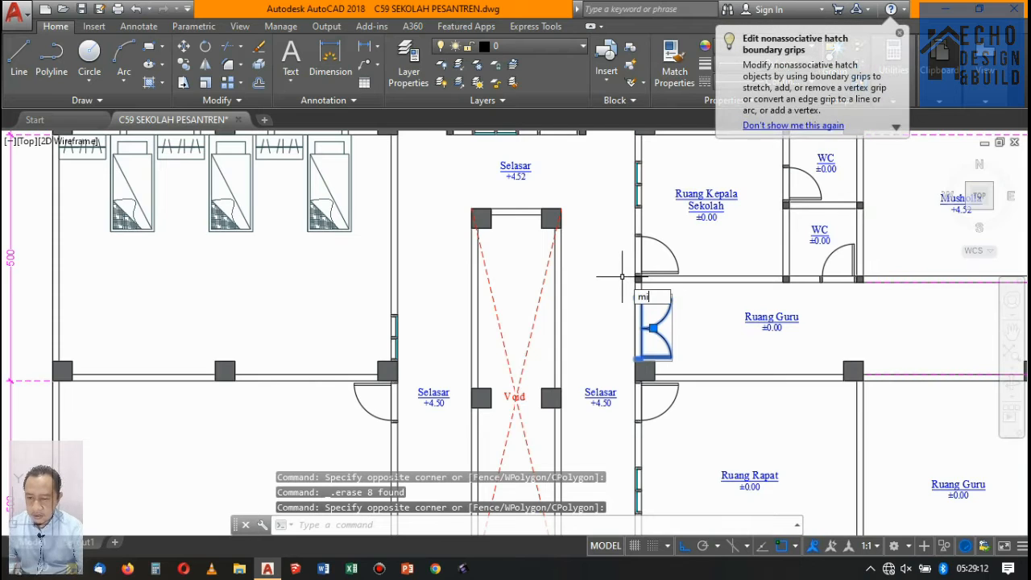
{"action": "key", "text": "Return"}
{"action": "scroll", "coordinate": [622, 276], "scroll_direction": "up", "scroll_amount": 8}
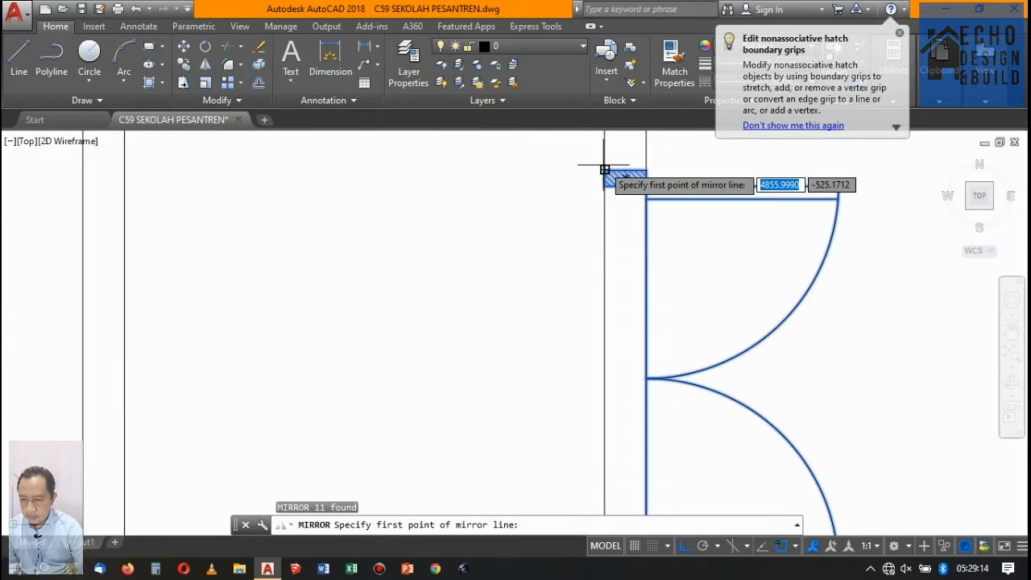
{"action": "left_click", "coordinate": [604, 169]}
{"action": "left_click", "coordinate": [605, 207]}
{"action": "key", "text": "Return"}
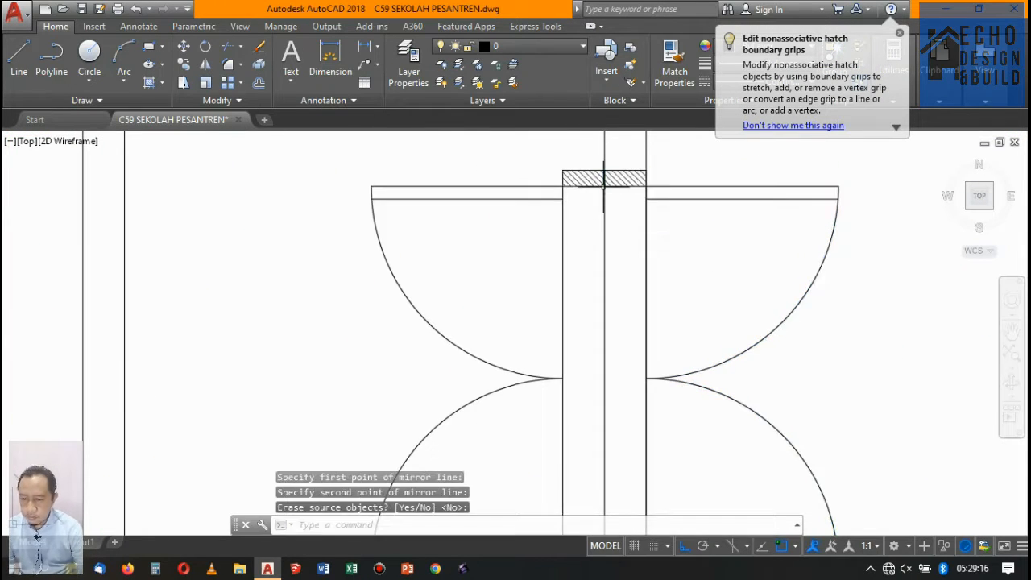
Move the mirrored double door, from the point where its leaves meet, due west onto the furnished room's east wall
{"action": "scroll", "coordinate": [564, 221], "scroll_direction": "down", "scroll_amount": 6}
{"action": "left_click", "coordinate": [568, 237]}
{"action": "left_click", "coordinate": [545, 218]}
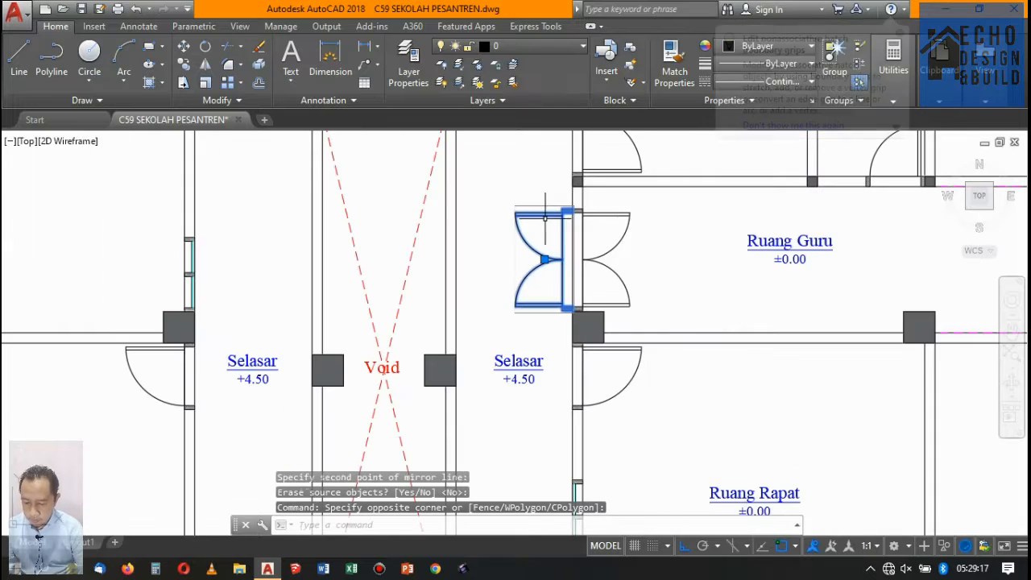
{"action": "key", "text": "Return"}
{"action": "scroll", "coordinate": [572, 258], "scroll_direction": "up", "scroll_amount": 3}
{"action": "left_click", "coordinate": [564, 259]}
{"action": "scroll", "coordinate": [640, 265], "scroll_direction": "down", "scroll_amount": 6}
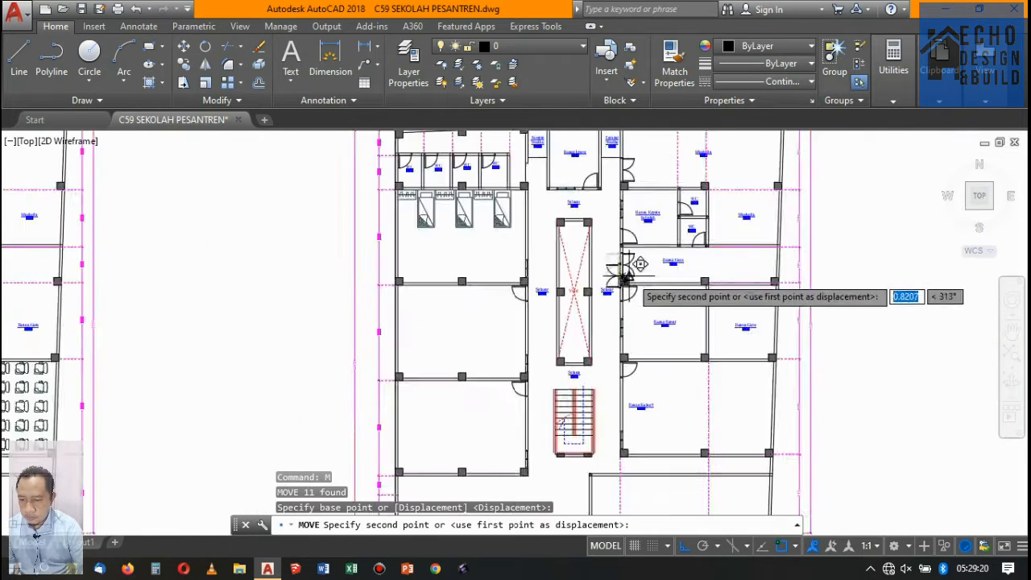
{"action": "scroll", "coordinate": [641, 265], "scroll_direction": "down", "scroll_amount": 3}
{"action": "scroll", "coordinate": [539, 272], "scroll_direction": "up", "scroll_amount": 8}
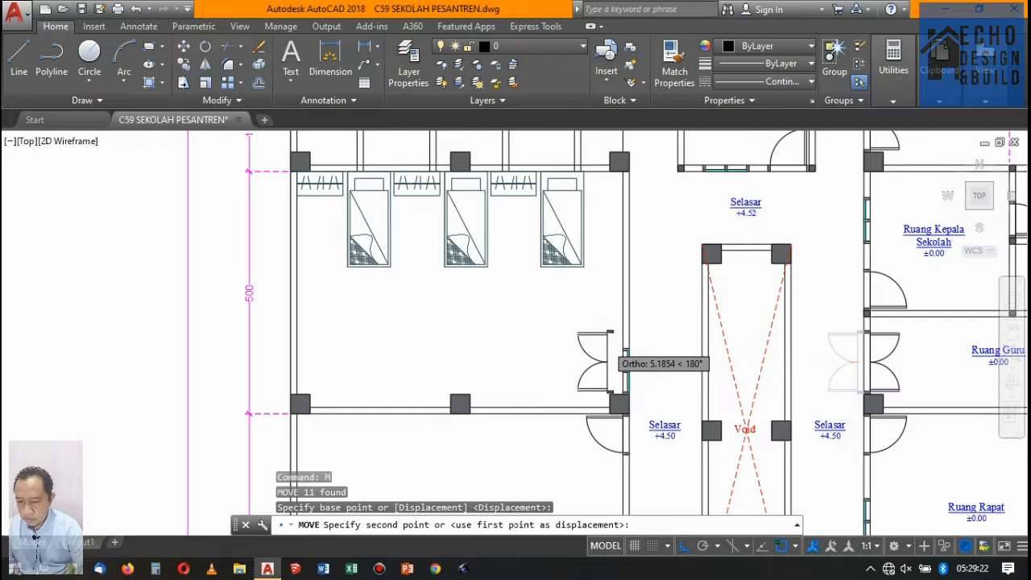
{"action": "scroll", "coordinate": [625, 355], "scroll_direction": "up", "scroll_amount": 2}
{"action": "left_click", "coordinate": [584, 350]}
{"action": "scroll", "coordinate": [580, 361], "scroll_direction": "down", "scroll_amount": 6}
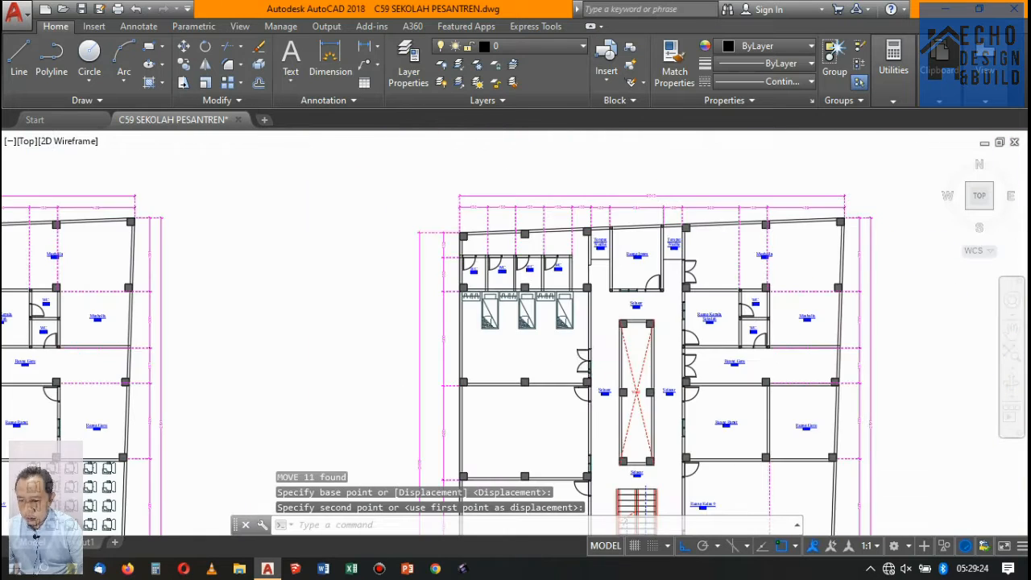
Draw a vertical line about 4.8 m long along the room's east wall, from the northeast column to the southeast column
{"action": "scroll", "coordinate": [585, 328], "scroll_direction": "up", "scroll_amount": 3}
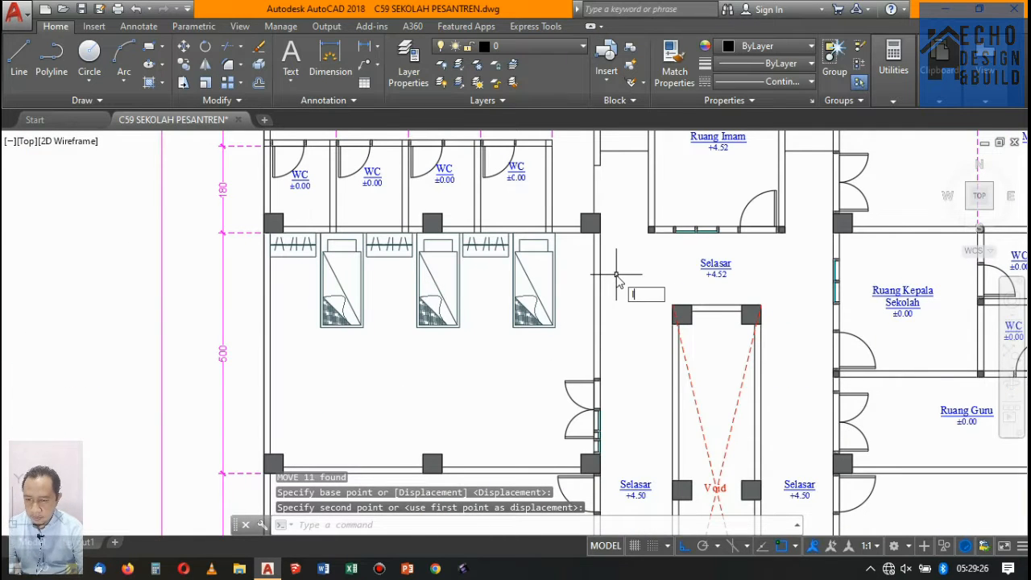
{"action": "key", "text": "Return"}
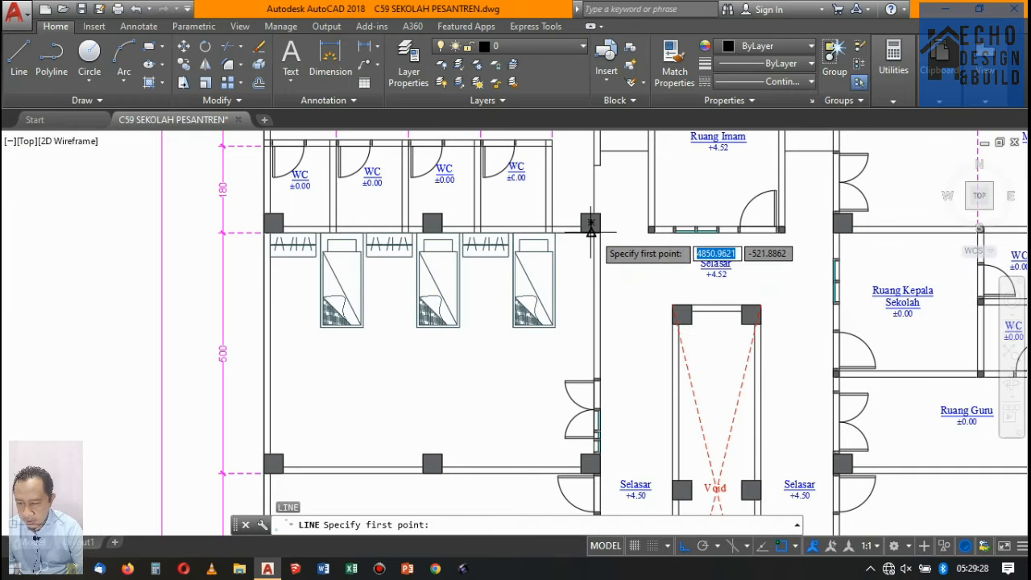
{"action": "left_click", "coordinate": [593, 231]}
{"action": "scroll", "coordinate": [581, 461], "scroll_direction": "up", "scroll_amount": 3}
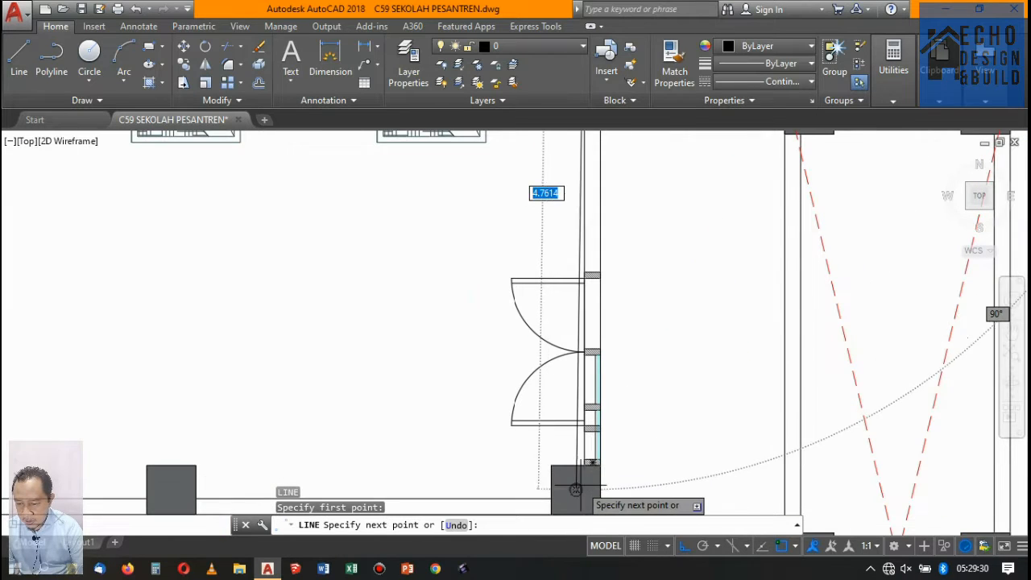
{"action": "left_click", "coordinate": [576, 489]}
{"action": "scroll", "coordinate": [588, 467], "scroll_direction": "down", "scroll_amount": 3}
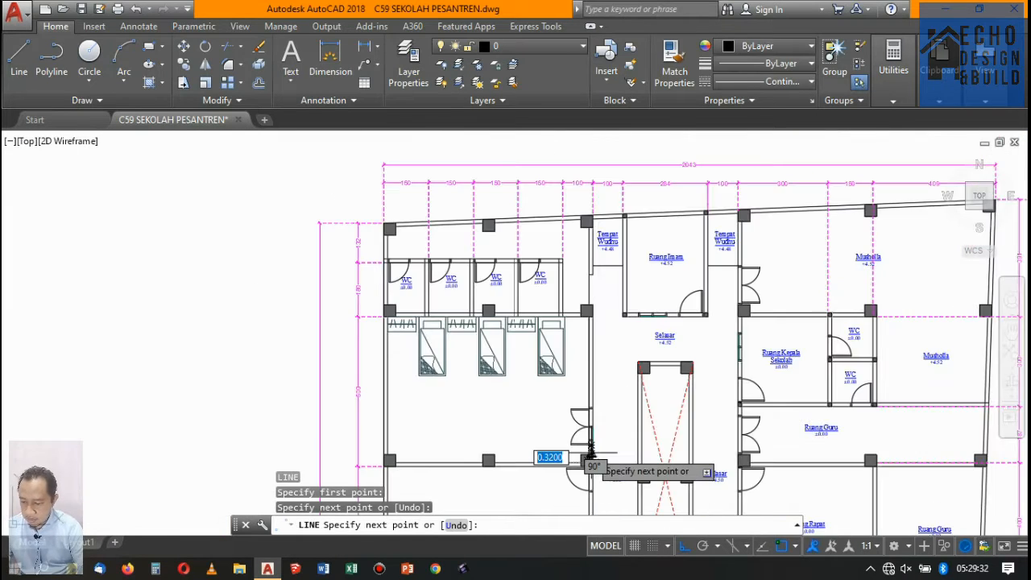
{"action": "key", "text": "Escape"}
{"action": "scroll", "coordinate": [590, 443], "scroll_direction": "down", "scroll_amount": 3}
{"action": "scroll", "coordinate": [586, 403], "scroll_direction": "up", "scroll_amount": 6}
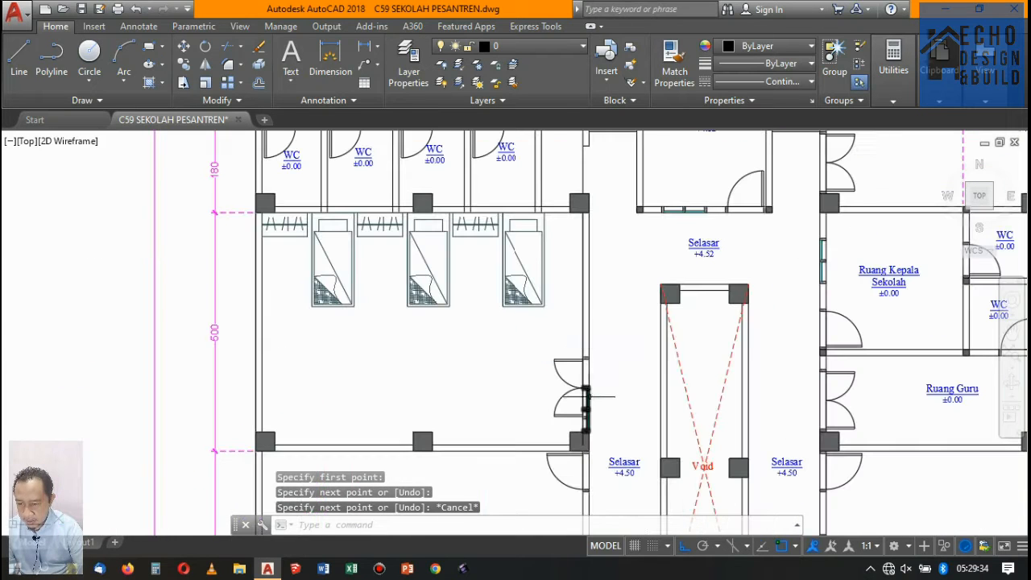
{"action": "left_click", "coordinate": [583, 329]}
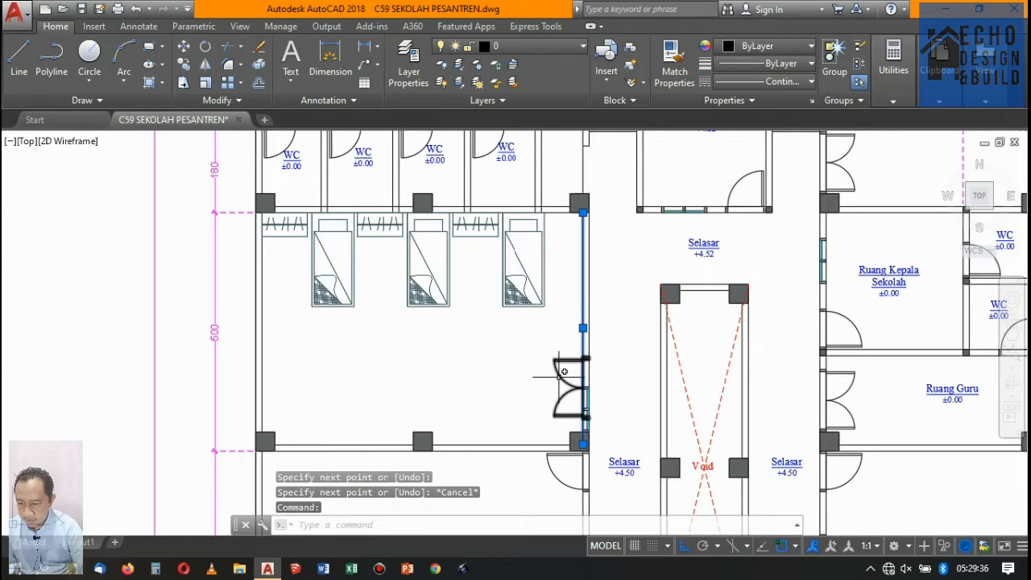
{"action": "scroll", "coordinate": [569, 376], "scroll_direction": "up", "scroll_amount": 4}
{"action": "left_click", "coordinate": [570, 379]}
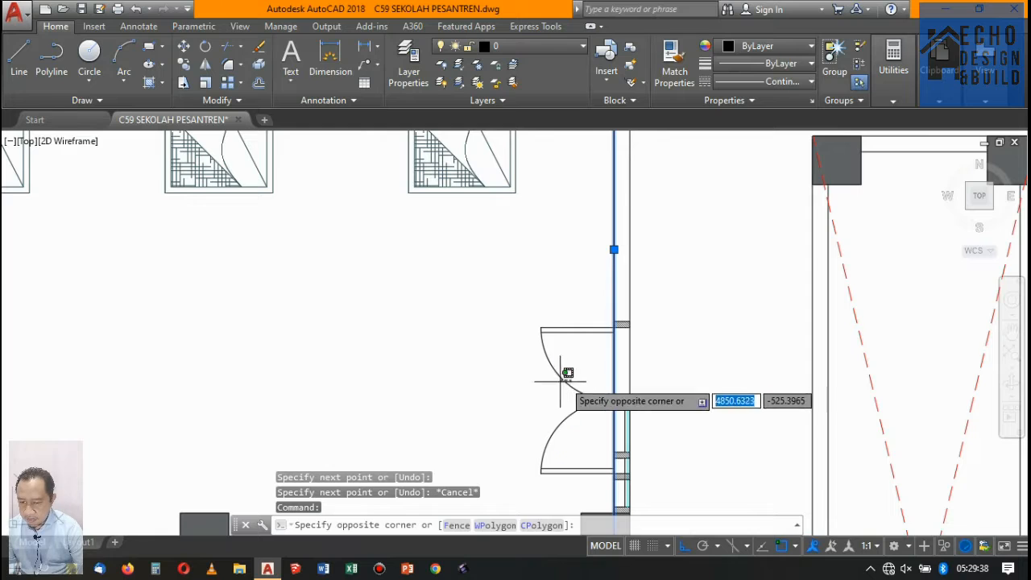
{"action": "left_click", "coordinate": [618, 399]}
{"action": "key", "text": "Escape"}
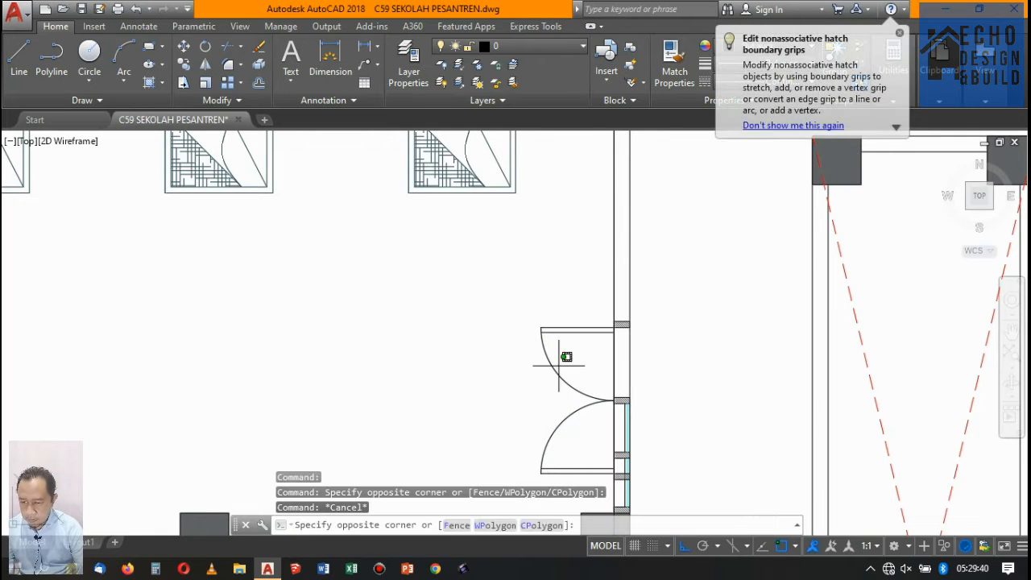
Move the double door, from the point where its leaves meet, up to the midpoint of the line along the east wall
{"action": "left_click", "coordinate": [580, 382]}
{"action": "type", "text": "m"}
{"action": "key", "text": "Return"}
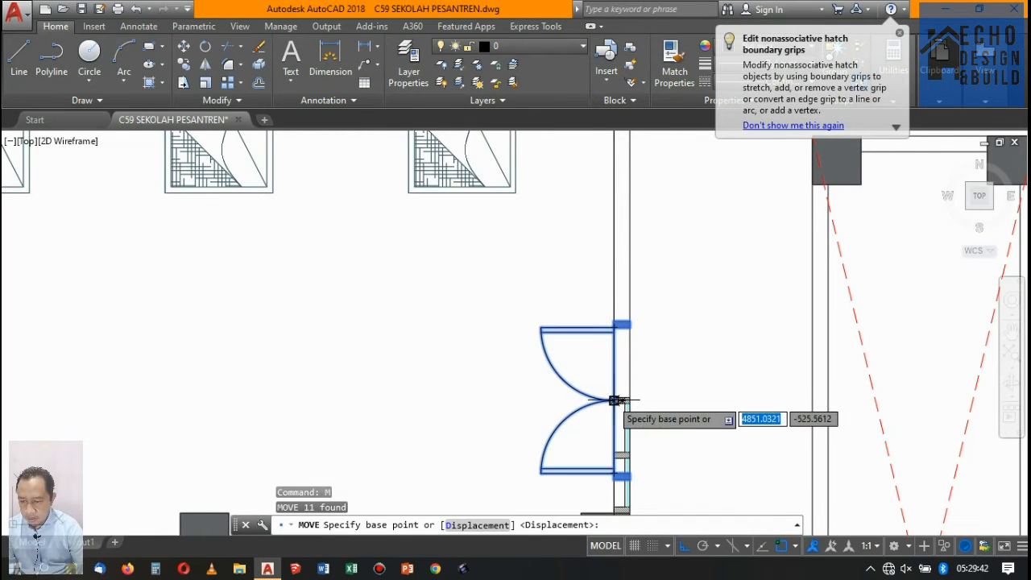
{"action": "left_click", "coordinate": [619, 393]}
{"action": "scroll", "coordinate": [619, 377], "scroll_direction": "down", "scroll_amount": 4}
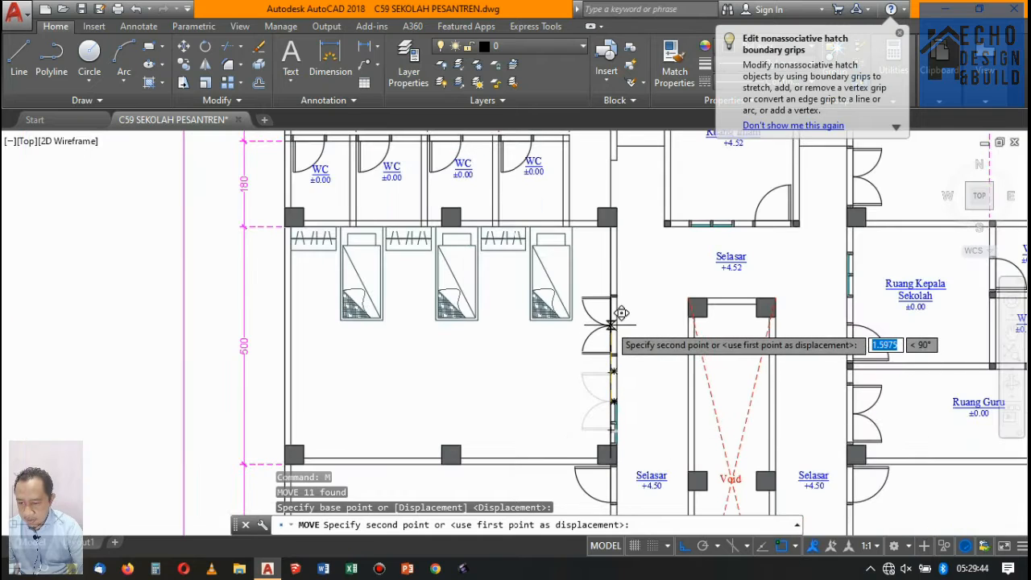
{"action": "left_click", "coordinate": [605, 342]}
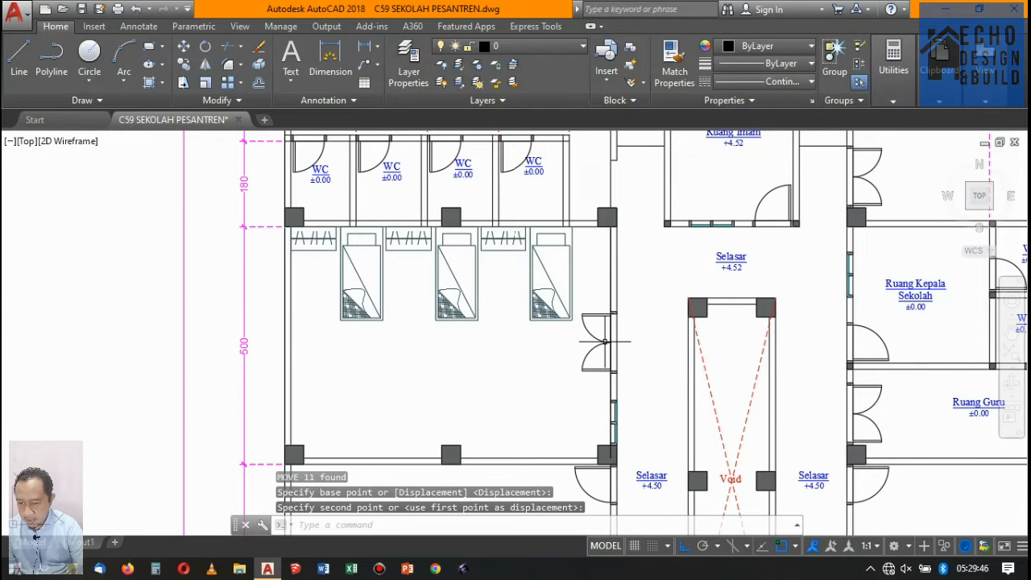
Select the line along the east wall and check its midpoint against the point where the door leaves meet
{"action": "left_click", "coordinate": [613, 283]}
{"action": "scroll", "coordinate": [606, 362], "scroll_direction": "up", "scroll_amount": 6}
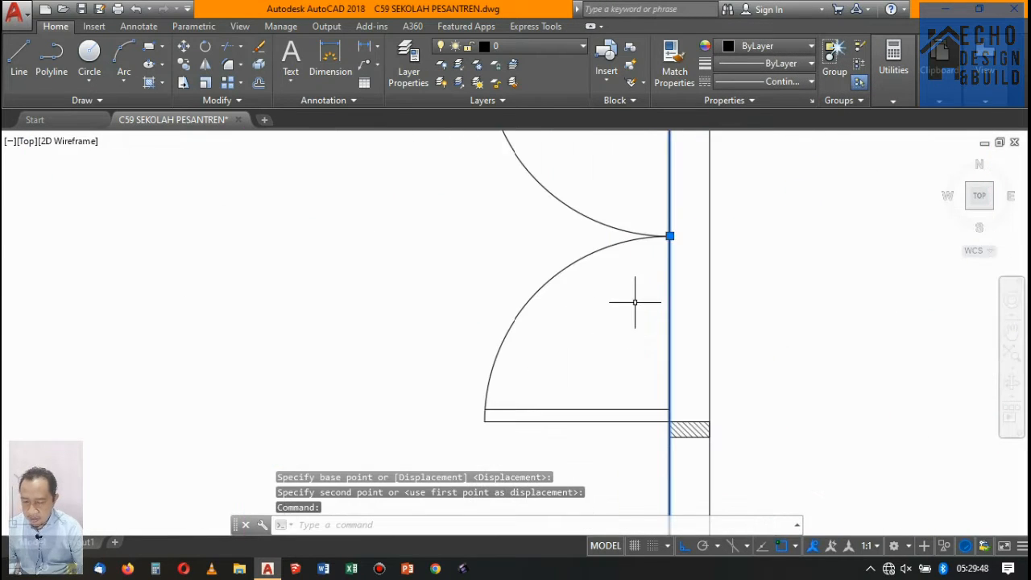
{"action": "scroll", "coordinate": [608, 300], "scroll_direction": "down", "scroll_amount": 8}
{"action": "scroll", "coordinate": [632, 292], "scroll_direction": "up", "scroll_amount": 2}
{"action": "scroll", "coordinate": [630, 291], "scroll_direction": "down", "scroll_amount": 4}
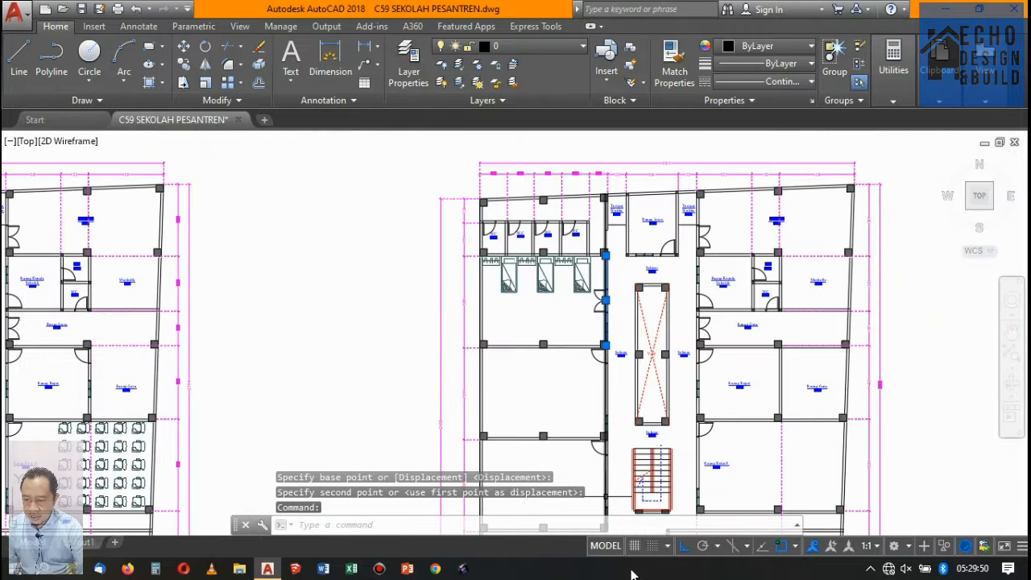
Erase the vertical helper line along the furnished room's east wall
{"action": "key", "text": "Delete"}
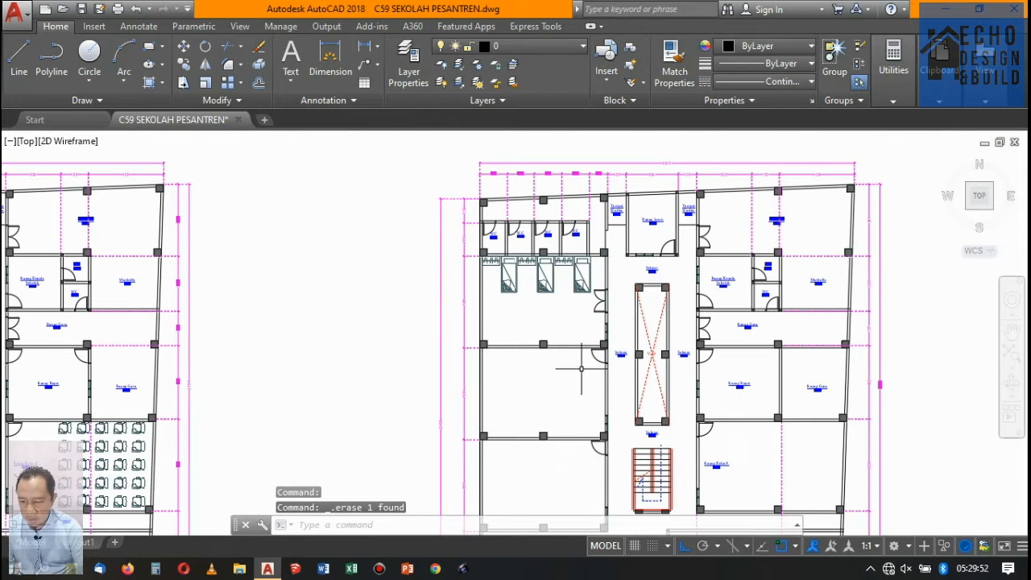
{"action": "scroll", "coordinate": [580, 368], "scroll_direction": "up", "scroll_amount": 4}
{"action": "scroll", "coordinate": [593, 376], "scroll_direction": "down", "scroll_amount": 4}
{"action": "scroll", "coordinate": [618, 350], "scroll_direction": "up", "scroll_amount": 5}
{"action": "scroll", "coordinate": [622, 355], "scroll_direction": "down", "scroll_amount": 2}
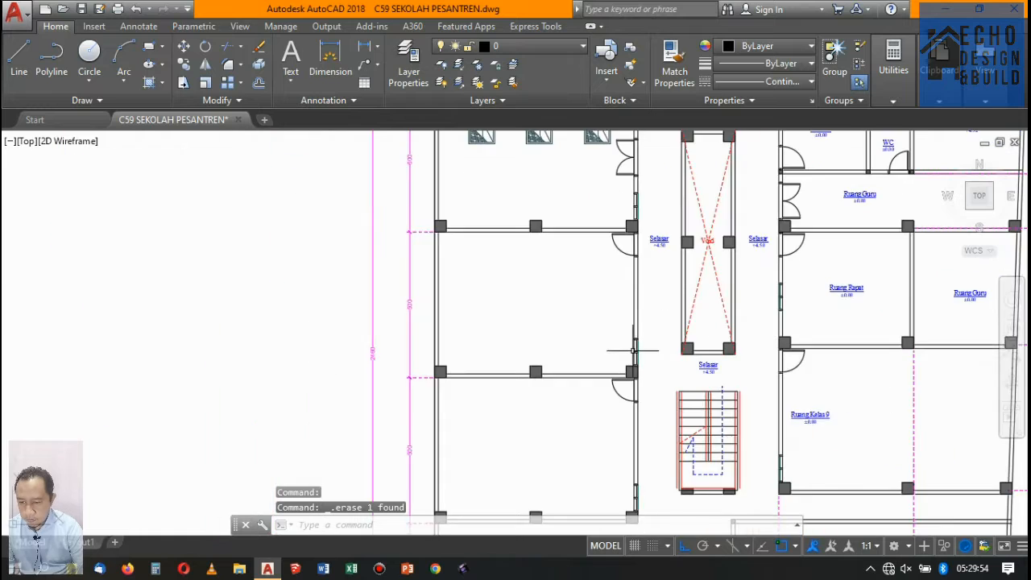
Erase the single swing doors of the two empty rooms south of the furnished room
{"action": "scroll", "coordinate": [628, 391], "scroll_direction": "up", "scroll_amount": 4}
{"action": "scroll", "coordinate": [610, 409], "scroll_direction": "down", "scroll_amount": 5}
{"action": "scroll", "coordinate": [610, 258], "scroll_direction": "up", "scroll_amount": 4}
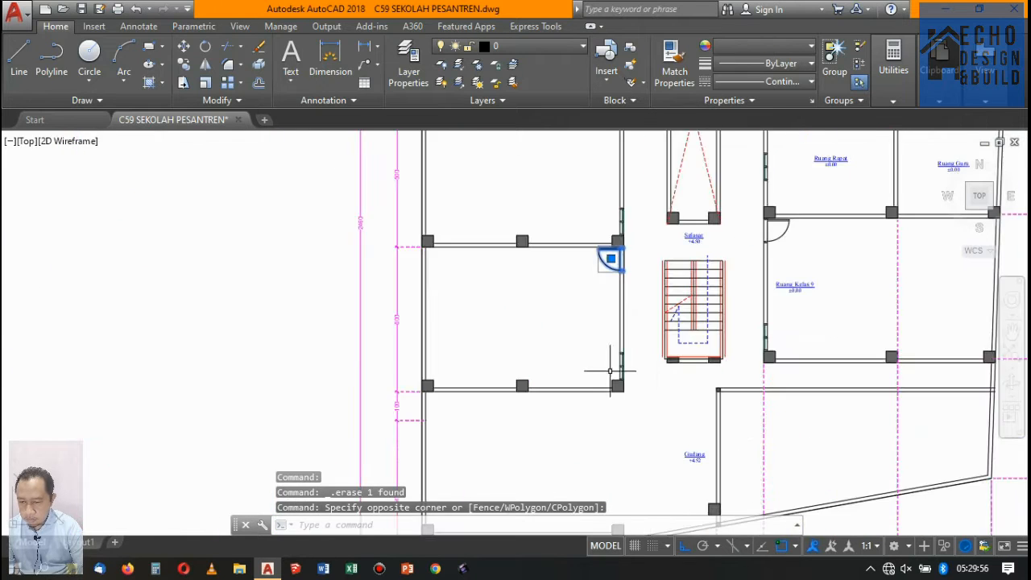
{"action": "scroll", "coordinate": [609, 258], "scroll_direction": "down", "scroll_amount": 4}
{"action": "scroll", "coordinate": [649, 215], "scroll_direction": "up", "scroll_amount": 3}
{"action": "scroll", "coordinate": [597, 257], "scroll_direction": "up", "scroll_amount": 4}
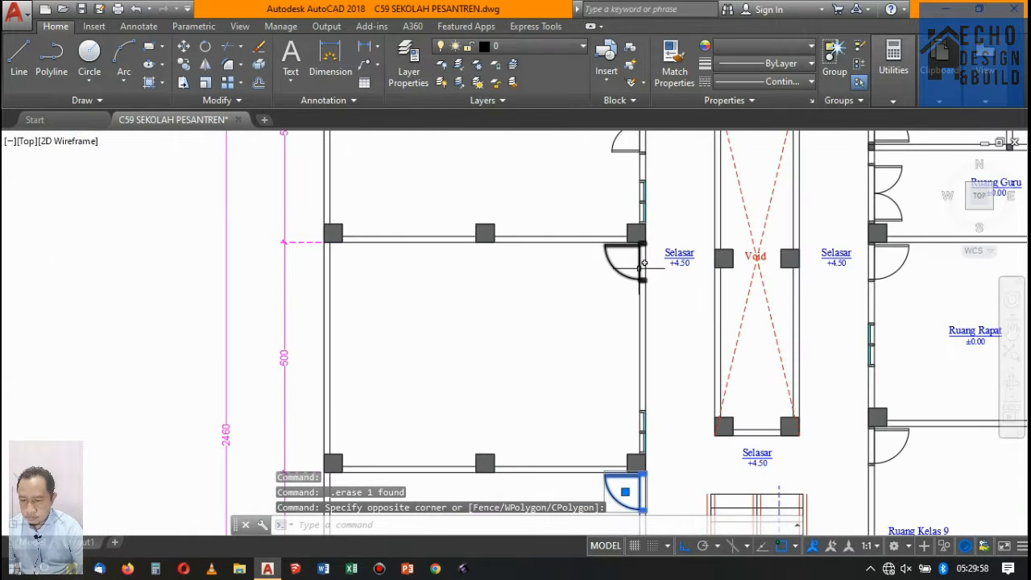
{"action": "left_click_drag", "start_coordinate": [628, 269], "coordinate": [611, 284]}
{"action": "key", "text": "Delete"}
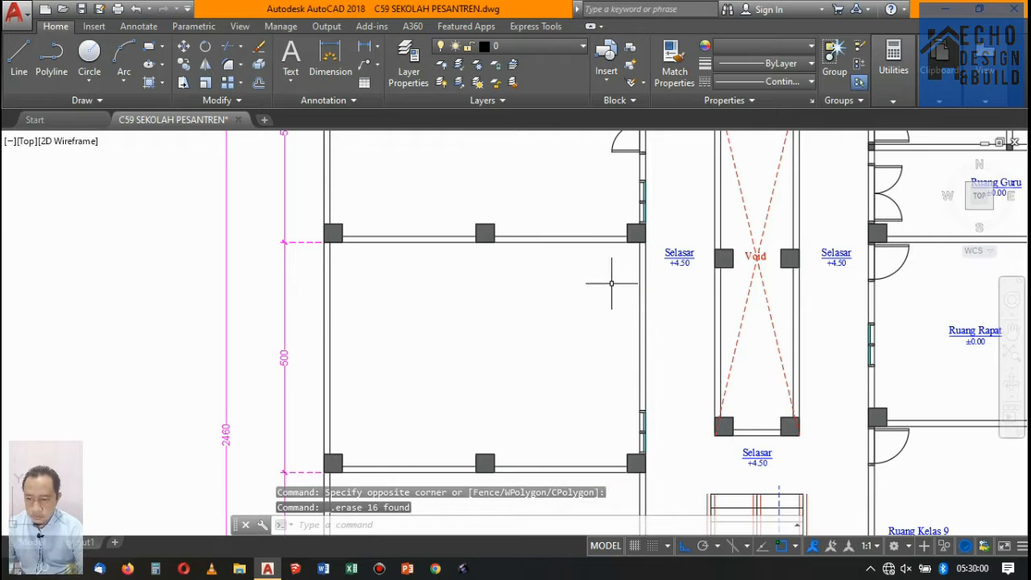
{"action": "scroll", "coordinate": [610, 288], "scroll_direction": "down", "scroll_amount": 5}
{"action": "scroll", "coordinate": [604, 340], "scroll_direction": "up", "scroll_amount": 7}
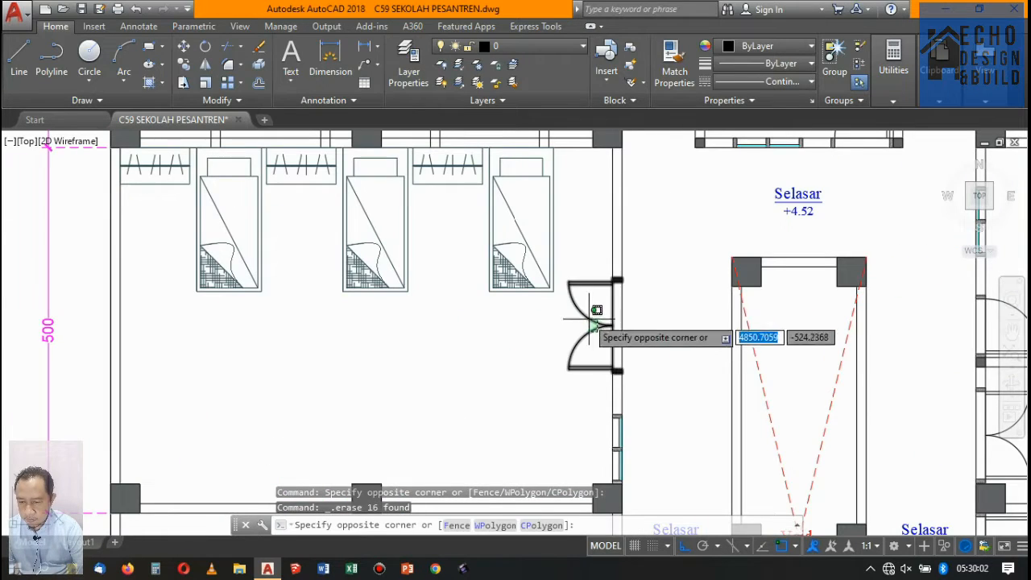
{"action": "left_click", "coordinate": [596, 325]}
{"action": "scroll", "coordinate": [597, 326], "scroll_direction": "down", "scroll_amount": 5}
{"action": "scroll", "coordinate": [597, 375], "scroll_direction": "up", "scroll_amount": 6}
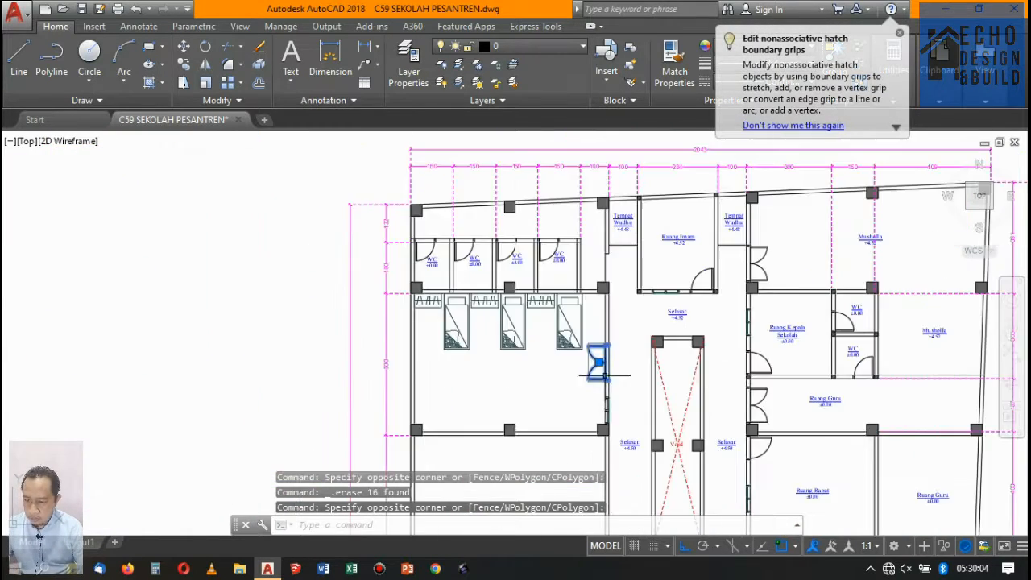
{"action": "key", "text": "Escape"}
Mirror the east wall window of the furnished room about the double door's horizontal centre line, keeping the original
{"action": "scroll", "coordinate": [611, 382], "scroll_direction": "up", "scroll_amount": 4}
{"action": "left_click", "coordinate": [621, 396]}
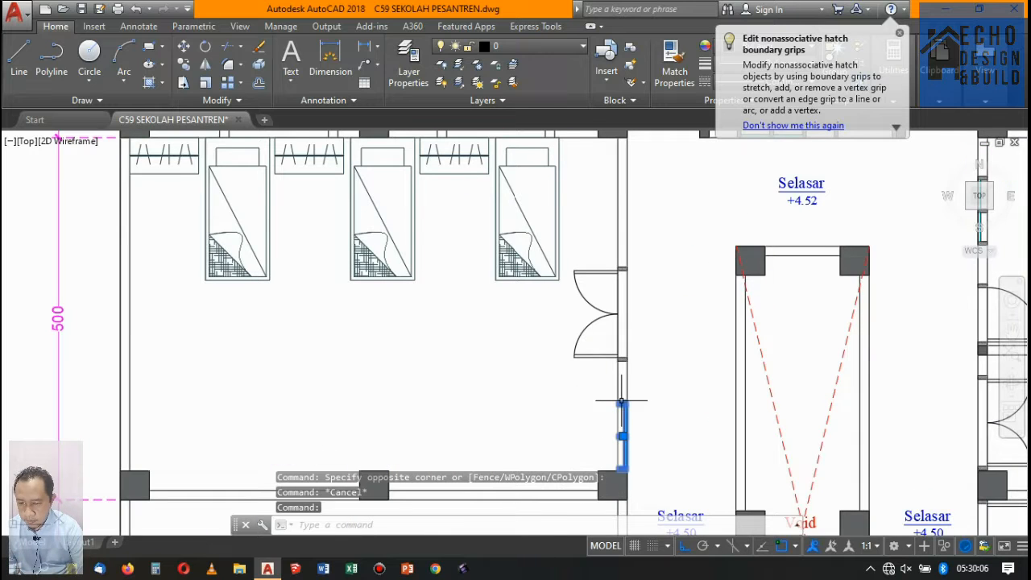
{"action": "scroll", "coordinate": [620, 363], "scroll_direction": "down", "scroll_amount": 2}
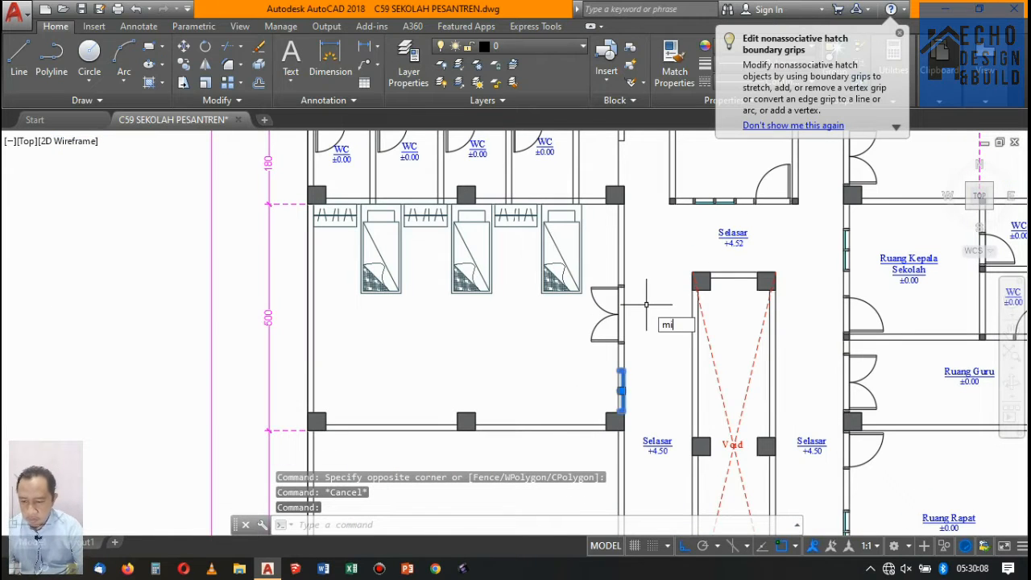
{"action": "key", "text": "Return"}
{"action": "scroll", "coordinate": [637, 323], "scroll_direction": "up", "scroll_amount": 6}
{"action": "left_click", "coordinate": [597, 330]}
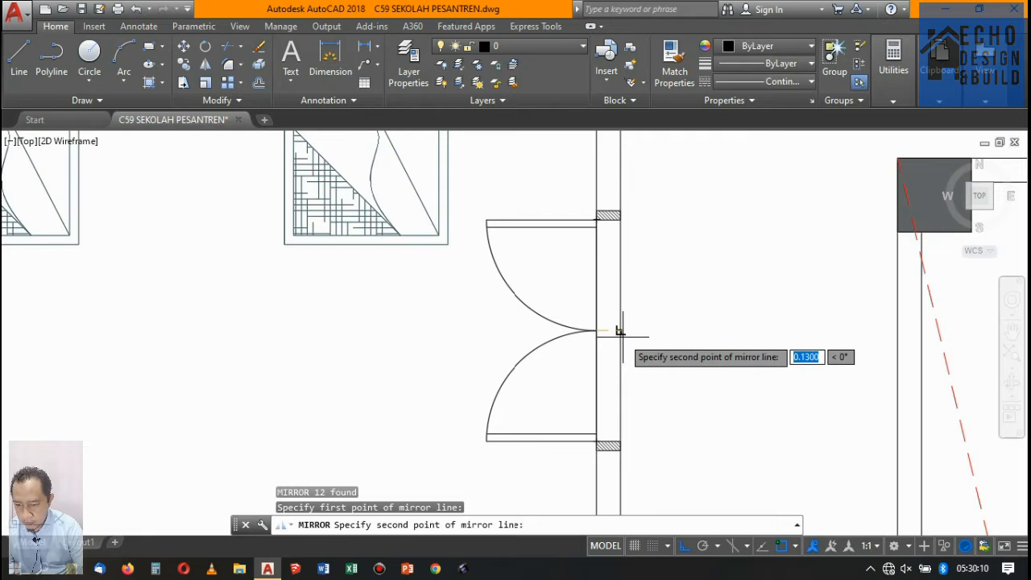
{"action": "left_click", "coordinate": [620, 332]}
{"action": "key", "text": "Return"}
{"action": "scroll", "coordinate": [621, 307], "scroll_direction": "down", "scroll_amount": 4}
{"action": "scroll", "coordinate": [649, 213], "scroll_direction": "up", "scroll_amount": 2}
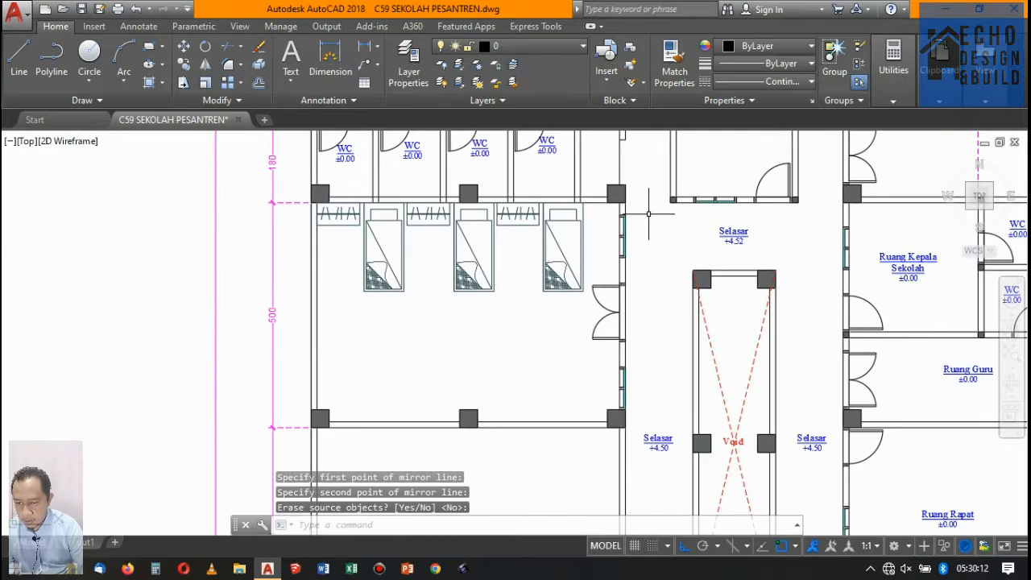
Copy the furnished room's double door and mirrored window 5 m south to the middle room, using the existing window frame's northeast corner as base point
{"action": "scroll", "coordinate": [648, 214], "scroll_direction": "down", "scroll_amount": 3}
{"action": "scroll", "coordinate": [640, 212], "scroll_direction": "up", "scroll_amount": 5}
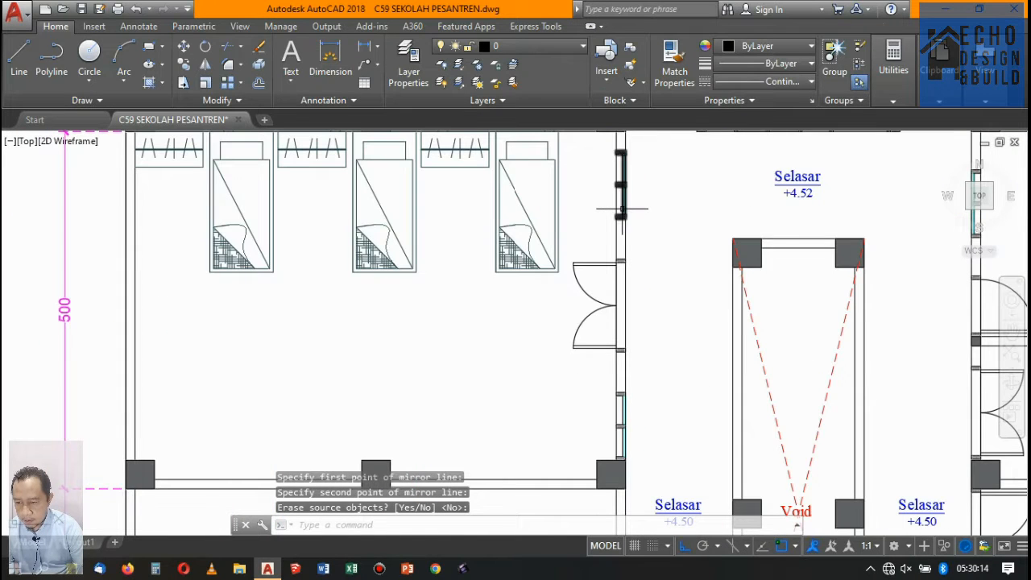
{"action": "left_click", "coordinate": [621, 209]}
{"action": "left_click", "coordinate": [598, 260]}
{"action": "scroll", "coordinate": [617, 286], "scroll_direction": "down", "scroll_amount": 3}
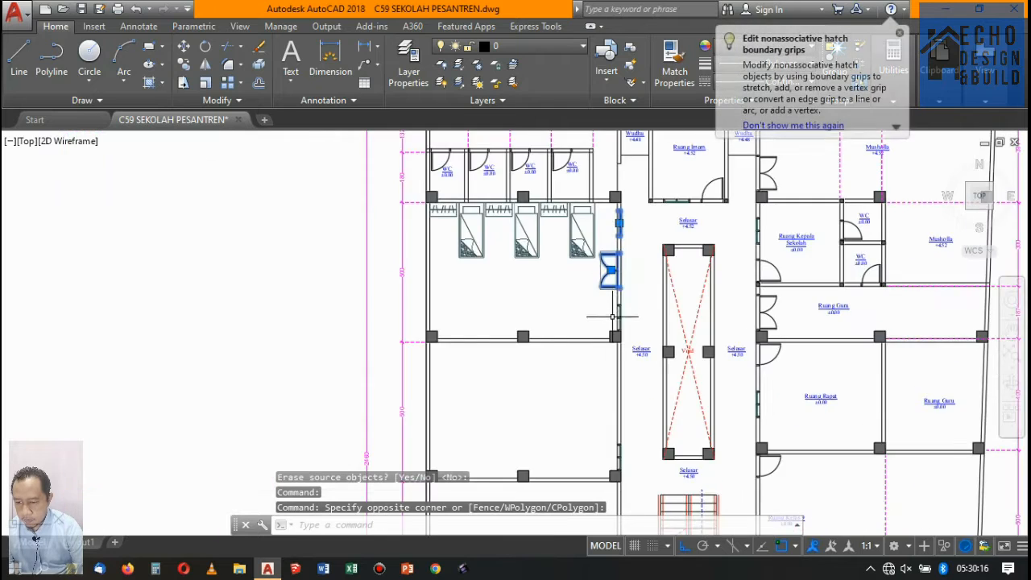
{"action": "scroll", "coordinate": [625, 299], "scroll_direction": "up", "scroll_amount": 5}
{"action": "scroll", "coordinate": [604, 256], "scroll_direction": "down", "scroll_amount": 5}
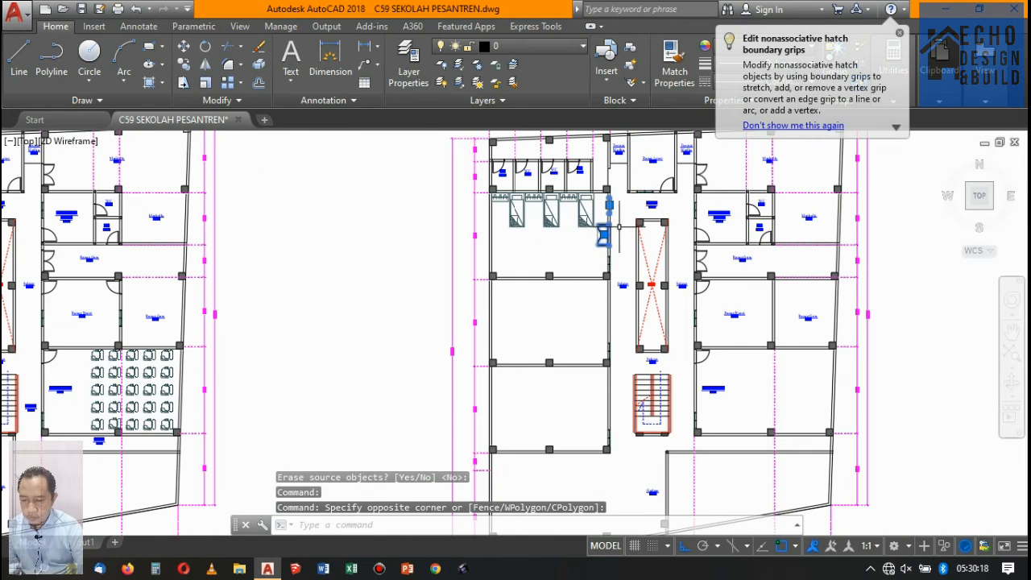
{"action": "scroll", "coordinate": [621, 231], "scroll_direction": "up", "scroll_amount": 4}
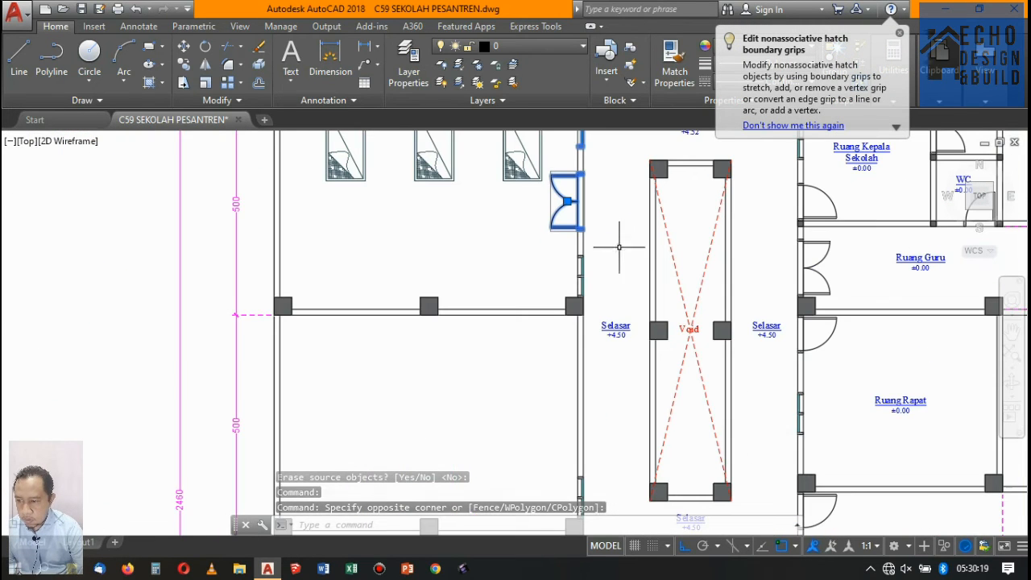
{"action": "left_click", "coordinate": [185, 64]}
{"action": "scroll", "coordinate": [587, 249], "scroll_direction": "up", "scroll_amount": 7}
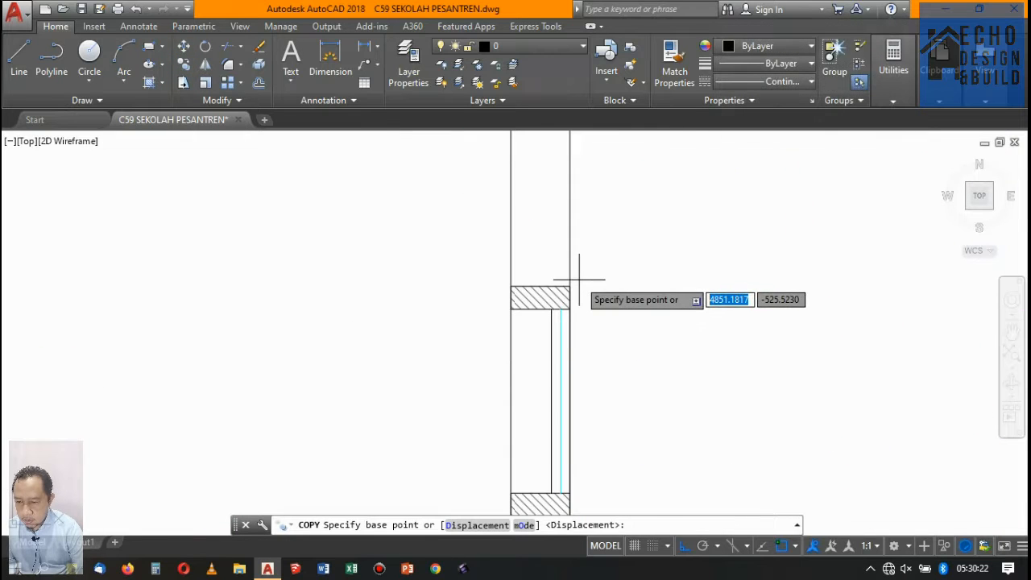
{"action": "left_click", "coordinate": [578, 278]}
{"action": "scroll", "coordinate": [589, 193], "scroll_direction": "down", "scroll_amount": 6}
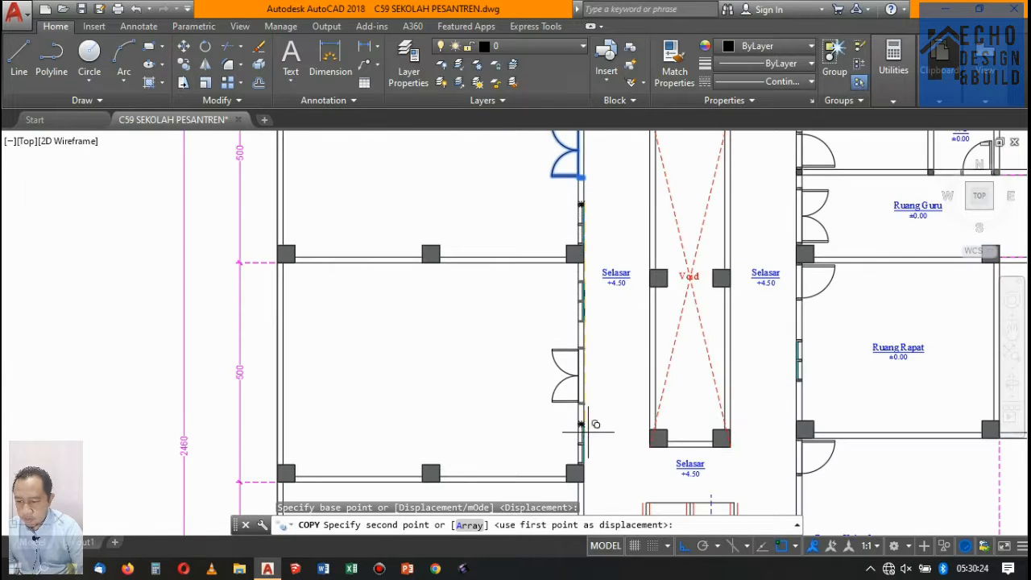
{"action": "scroll", "coordinate": [588, 431], "scroll_direction": "up", "scroll_amount": 6}
{"action": "left_click", "coordinate": [569, 373]}
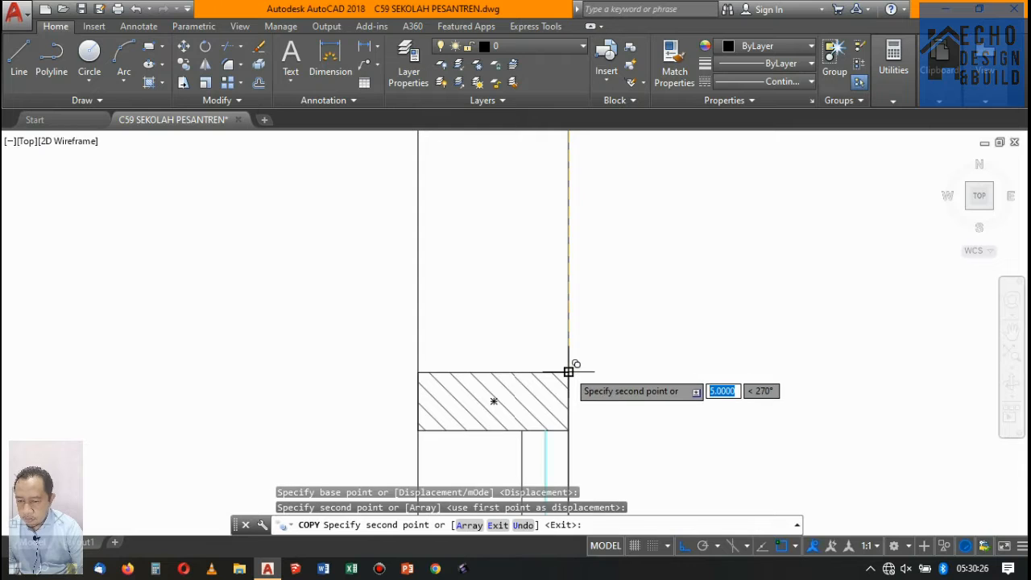
Place another copy of the double door and window in the southern room, aligned to its existing window frame's northeast corner, and finish copying
{"action": "scroll", "coordinate": [564, 322], "scroll_direction": "down", "scroll_amount": 5}
{"action": "scroll", "coordinate": [508, 366], "scroll_direction": "up", "scroll_amount": 5}
{"action": "scroll", "coordinate": [491, 378], "scroll_direction": "up", "scroll_amount": 4}
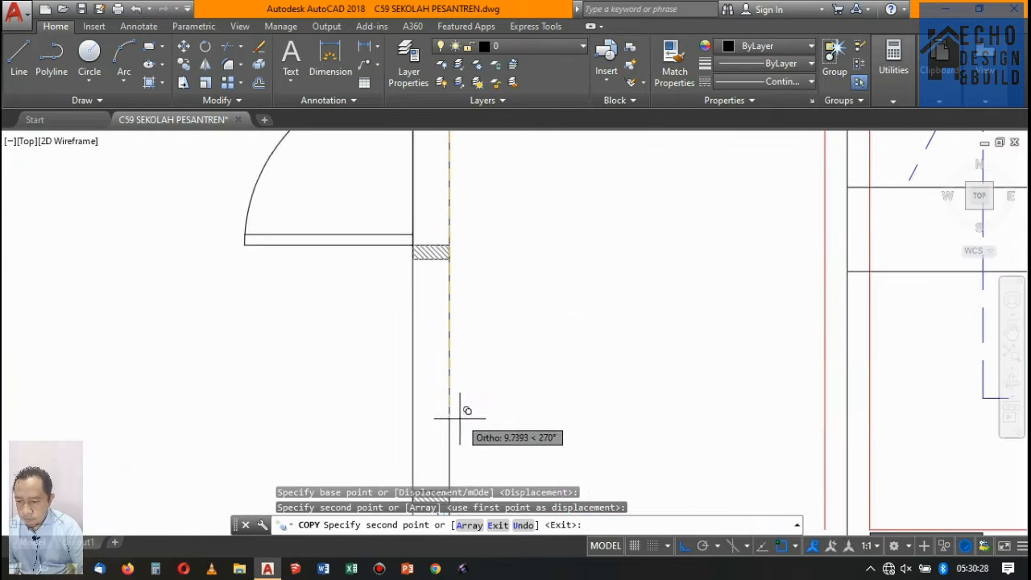
{"action": "scroll", "coordinate": [472, 379], "scroll_direction": "down", "scroll_amount": 4}
{"action": "scroll", "coordinate": [475, 380], "scroll_direction": "up", "scroll_amount": 8}
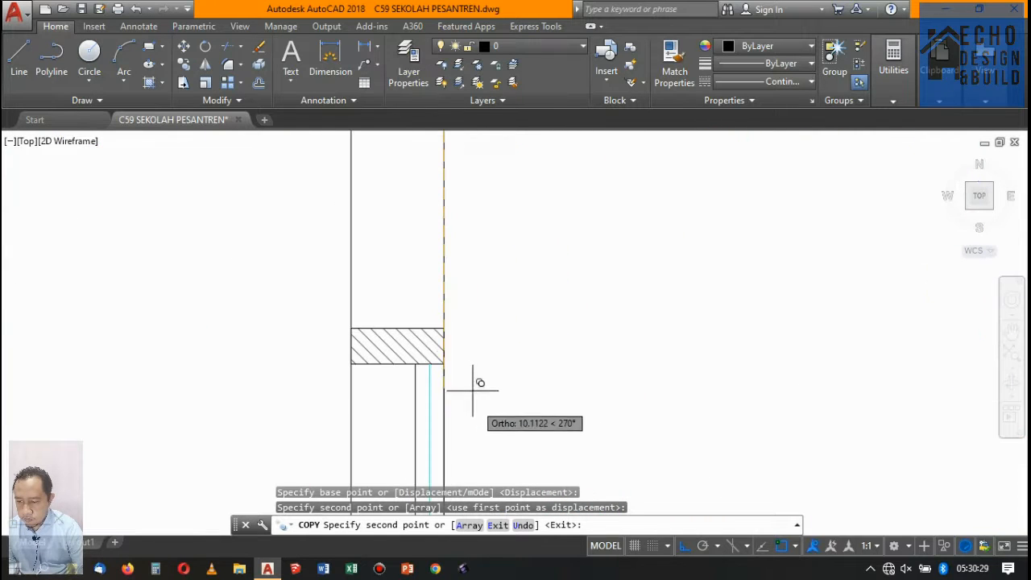
{"action": "left_click", "coordinate": [444, 328]}
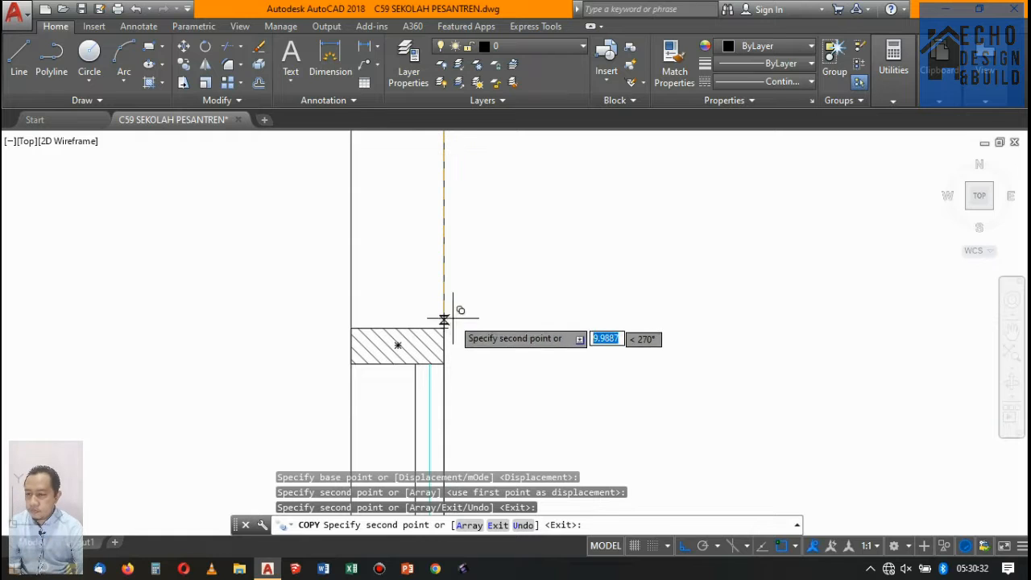
{"action": "scroll", "coordinate": [444, 328], "scroll_direction": "down", "scroll_amount": 6}
{"action": "scroll", "coordinate": [496, 315], "scroll_direction": "up", "scroll_amount": 4}
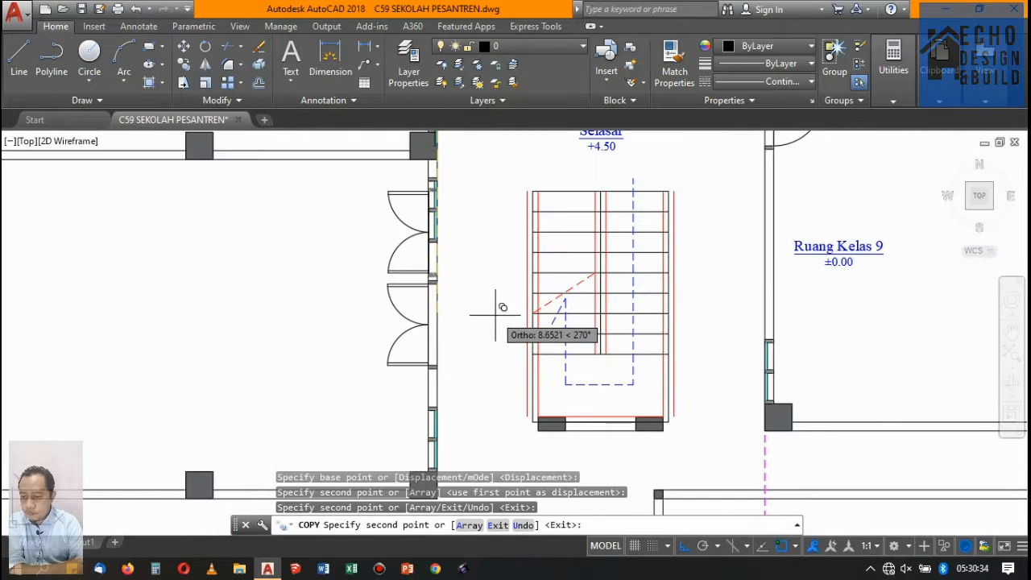
{"action": "key", "text": "Escape"}
Erase the single swing door of Ruang Kelas 9
{"action": "scroll", "coordinate": [487, 315], "scroll_direction": "down", "scroll_amount": 6}
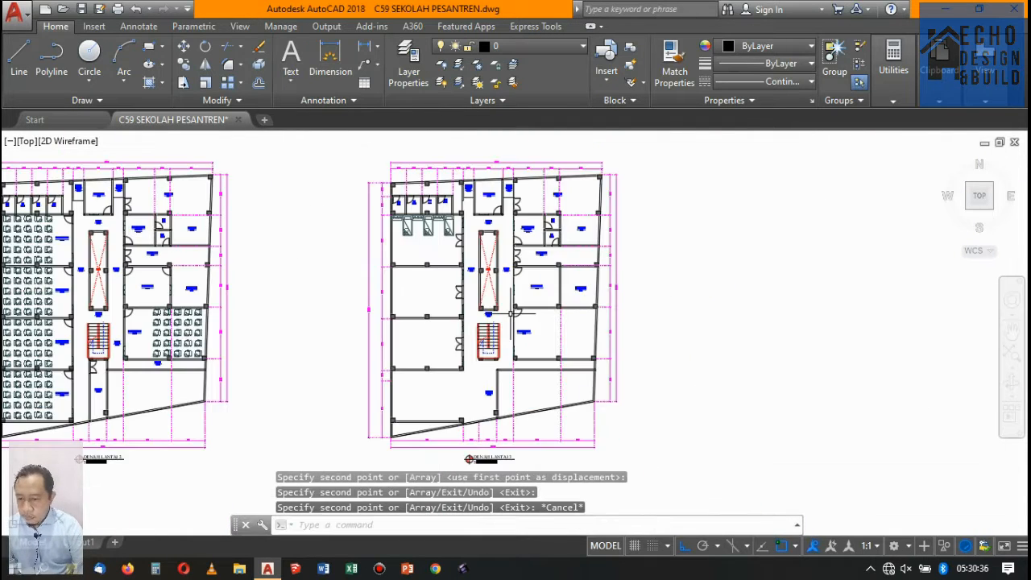
{"action": "scroll", "coordinate": [515, 313], "scroll_direction": "up", "scroll_amount": 4}
{"action": "left_click", "coordinate": [531, 311]}
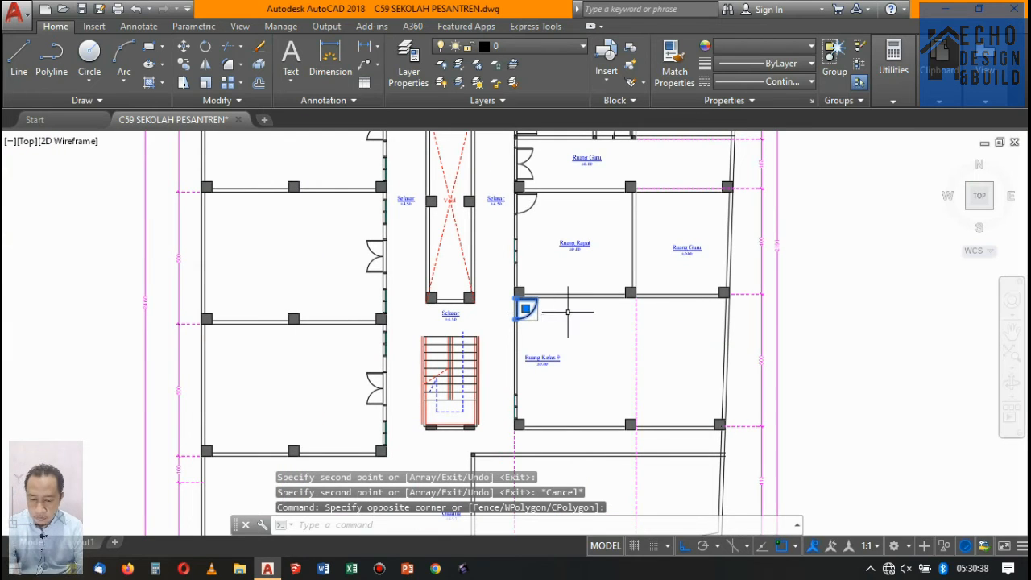
{"action": "key", "text": "Delete"}
Mirror the southern room's double door and north window onto Ruang Kelas 9's west wall about the staircase's vertical centre line, keeping the originals
{"action": "scroll", "coordinate": [564, 310], "scroll_direction": "down", "scroll_amount": 3}
{"action": "scroll", "coordinate": [449, 332], "scroll_direction": "up", "scroll_amount": 6}
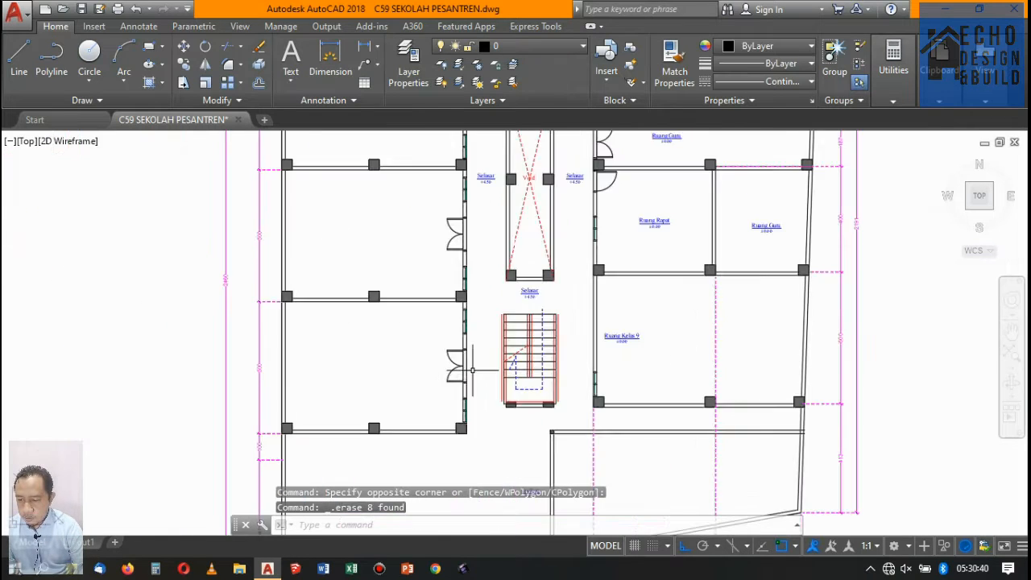
{"action": "left_click", "coordinate": [445, 335]}
{"action": "left_click", "coordinate": [412, 272]}
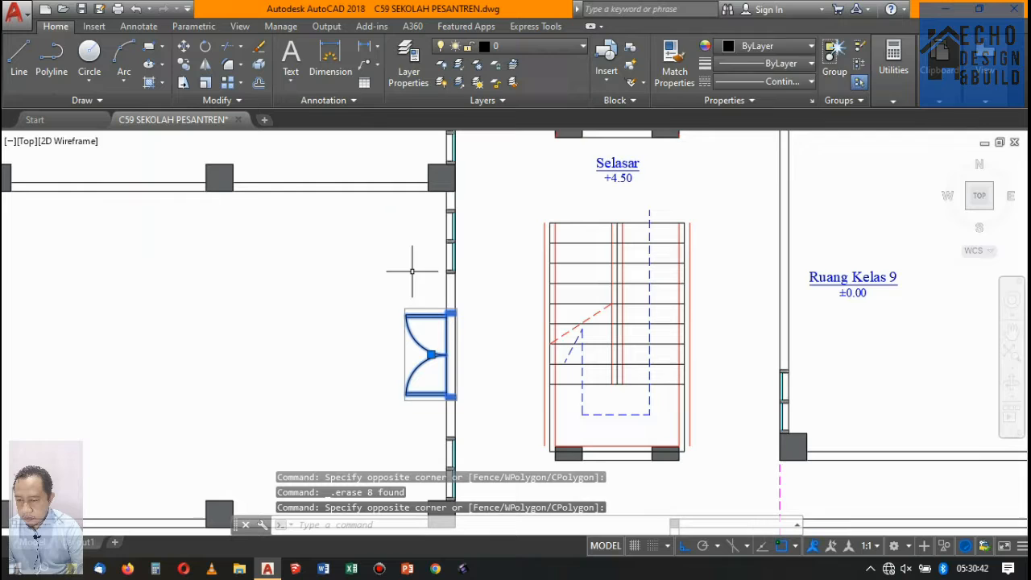
{"action": "left_click", "coordinate": [452, 273]}
{"action": "scroll", "coordinate": [645, 242], "scroll_direction": "down", "scroll_amount": 4}
{"action": "scroll", "coordinate": [637, 246], "scroll_direction": "up", "scroll_amount": 3}
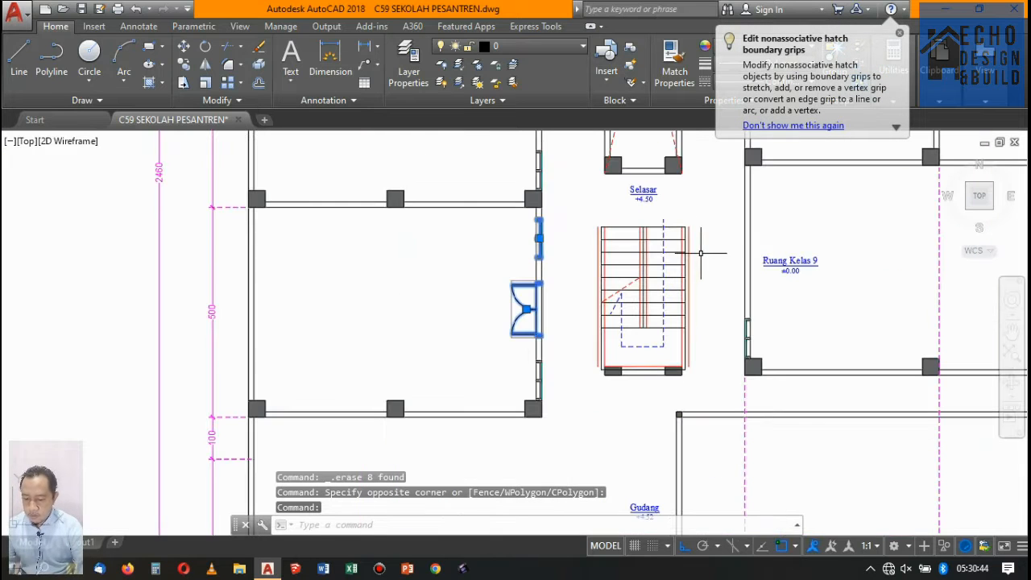
{"action": "key", "text": "Return"}
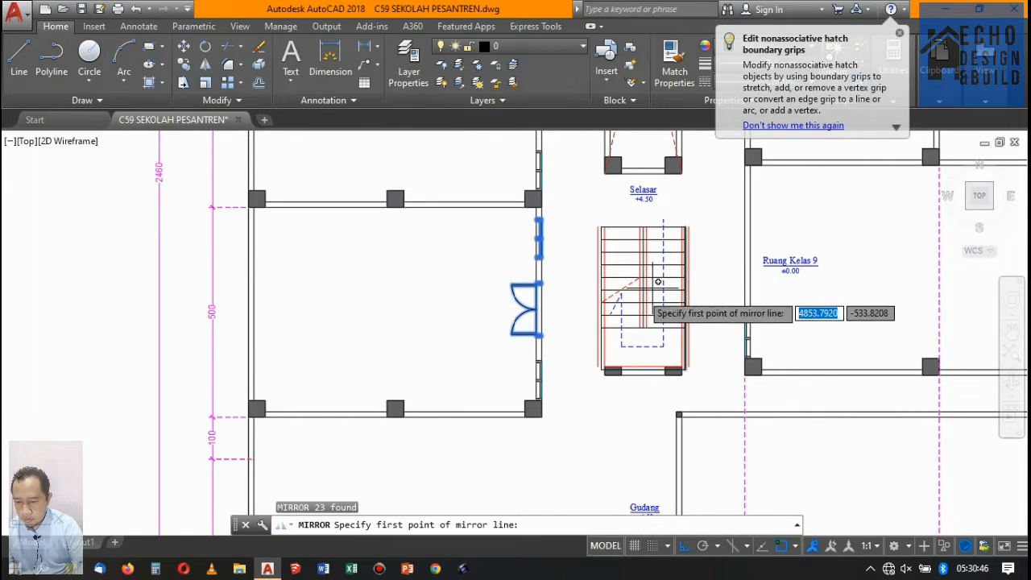
{"action": "scroll", "coordinate": [637, 334], "scroll_direction": "up", "scroll_amount": 3}
{"action": "left_click", "coordinate": [634, 336]}
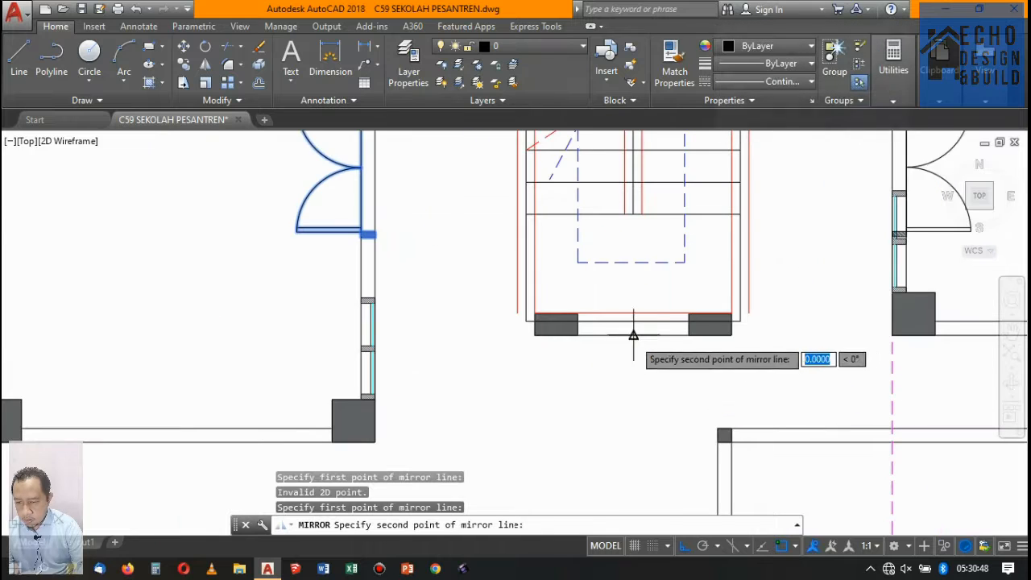
{"action": "left_click", "coordinate": [635, 300]}
{"action": "key", "text": "Return"}
{"action": "scroll", "coordinate": [637, 302], "scroll_direction": "down", "scroll_amount": 5}
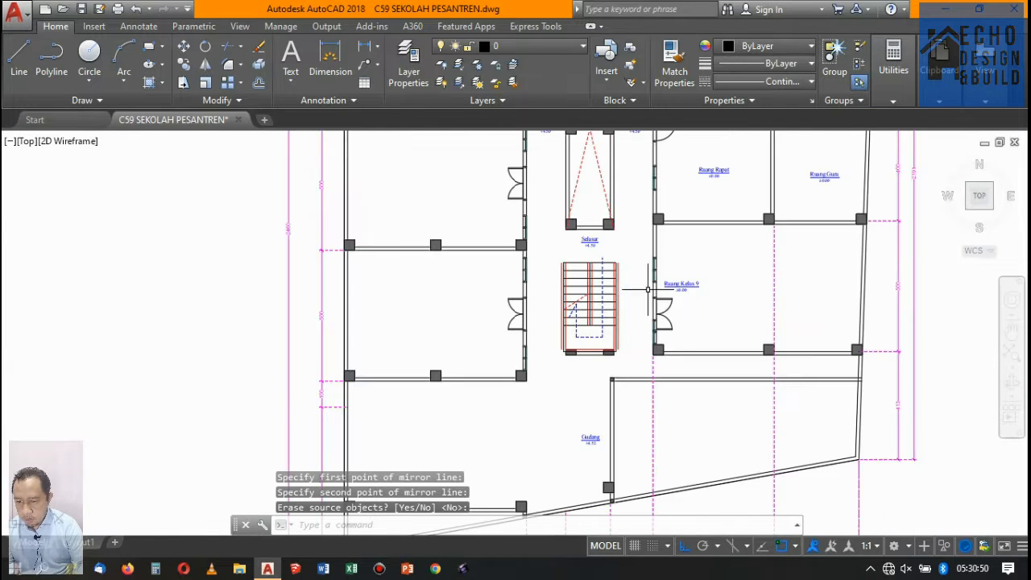
Move Ruang Kelas 9's mirrored double door and window 1.27 m north, from the window frame's northwest corner to the northwest column's lower corner
{"action": "scroll", "coordinate": [698, 316], "scroll_direction": "up", "scroll_amount": 2}
{"action": "left_click", "coordinate": [686, 319]}
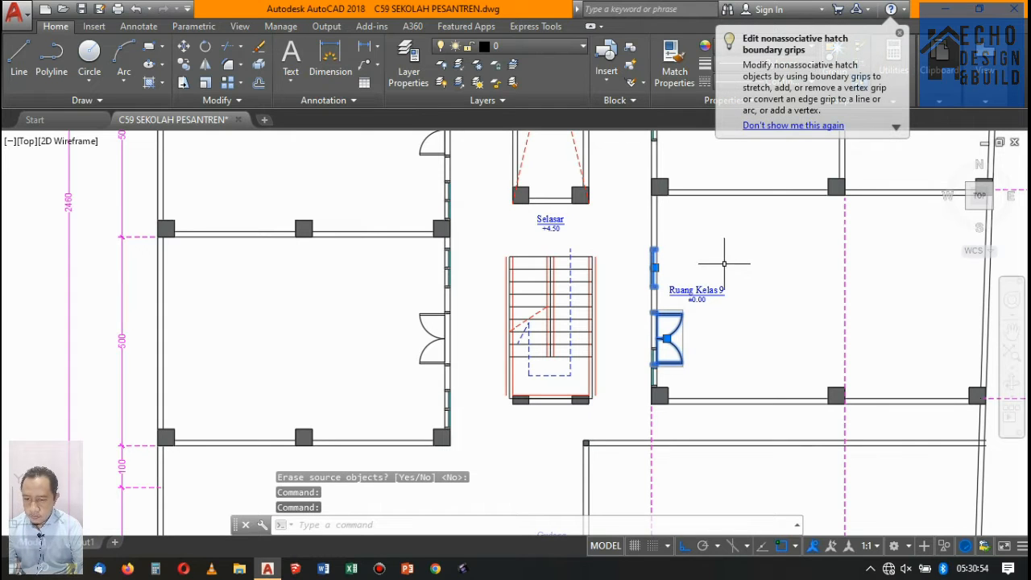
{"action": "key", "text": "Return"}
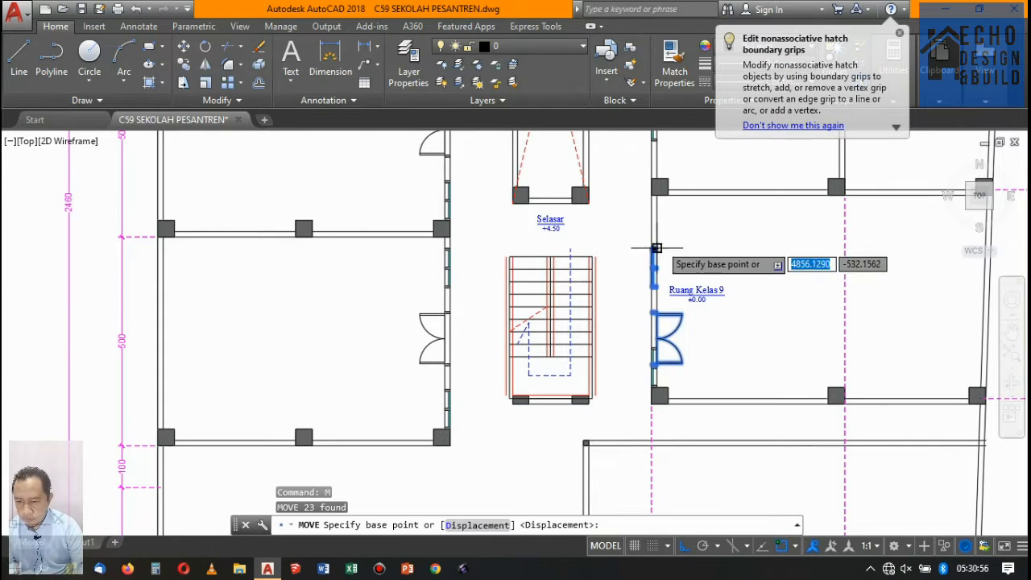
{"action": "scroll", "coordinate": [656, 234], "scroll_direction": "up", "scroll_amount": 7}
{"action": "left_click", "coordinate": [614, 356]}
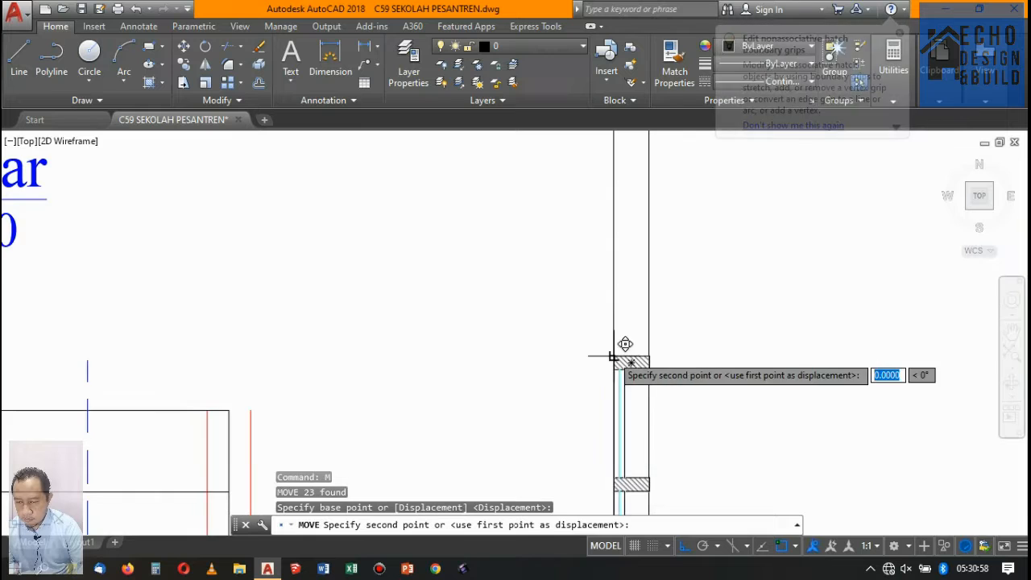
{"action": "scroll", "coordinate": [620, 355], "scroll_direction": "down", "scroll_amount": 3}
{"action": "scroll", "coordinate": [615, 288], "scroll_direction": "up", "scroll_amount": 3}
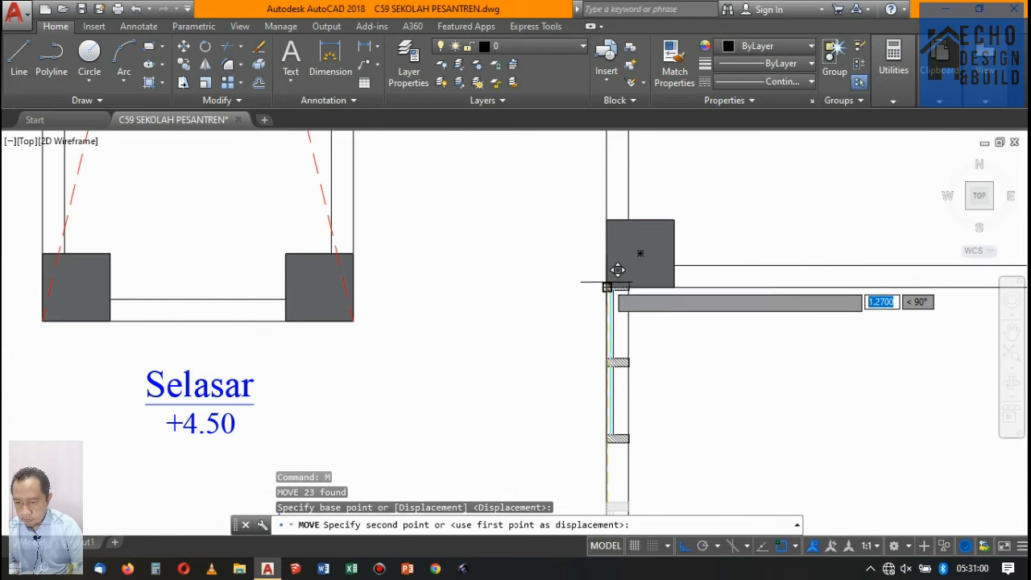
{"action": "left_click", "coordinate": [606, 285]}
{"action": "scroll", "coordinate": [612, 294], "scroll_direction": "down", "scroll_amount": 3}
{"action": "scroll", "coordinate": [623, 291], "scroll_direction": "up", "scroll_amount": 2}
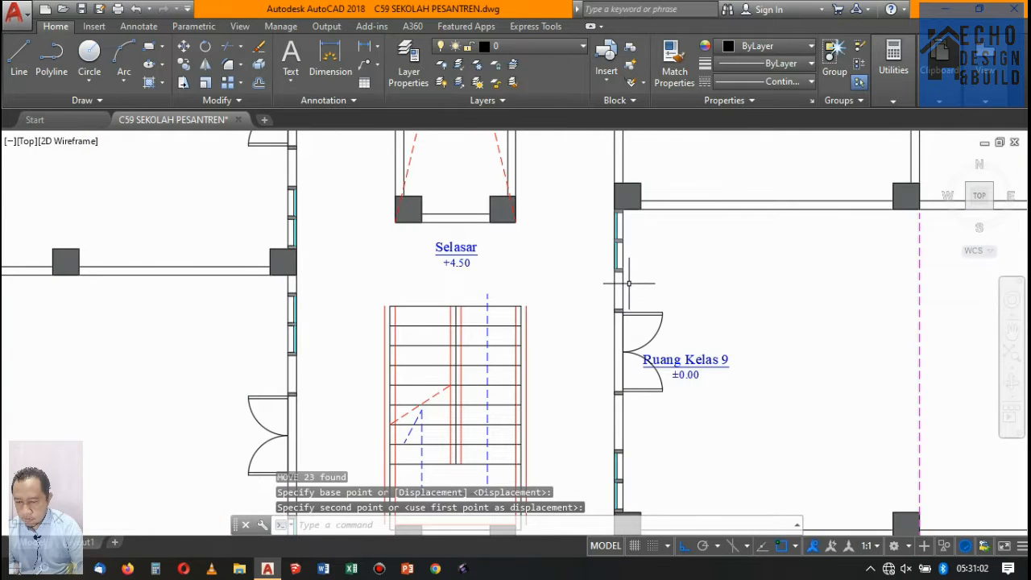
Draw a vertical guide line along the inner face of Ruang Kelas 9's west wall, from the northwest column toward the southwest column
{"action": "left_click", "coordinate": [623, 287]}
{"action": "type", "text": "l"}
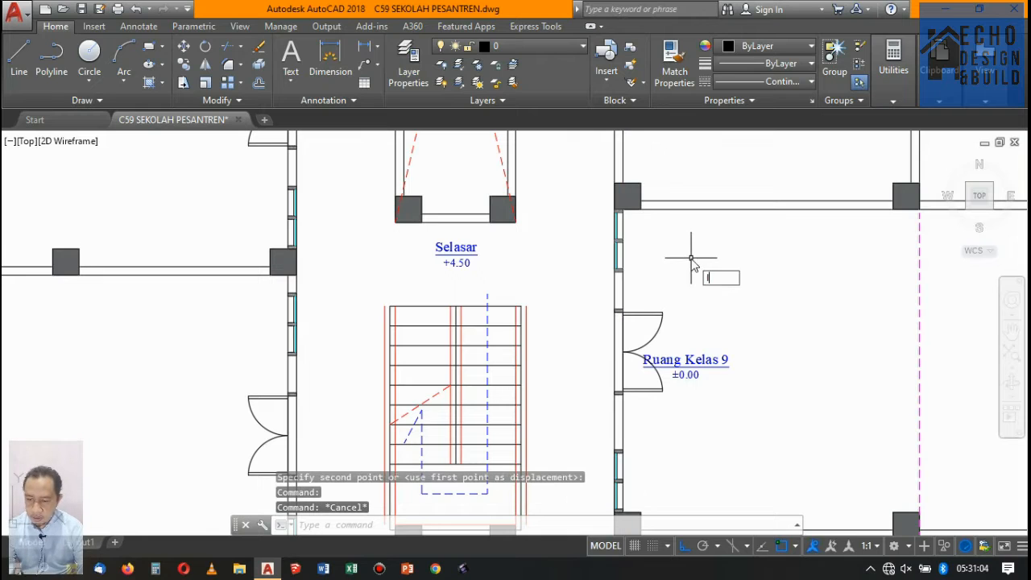
{"action": "key", "text": "Return"}
{"action": "scroll", "coordinate": [624, 201], "scroll_direction": "up", "scroll_amount": 4}
{"action": "left_click", "coordinate": [654, 184]}
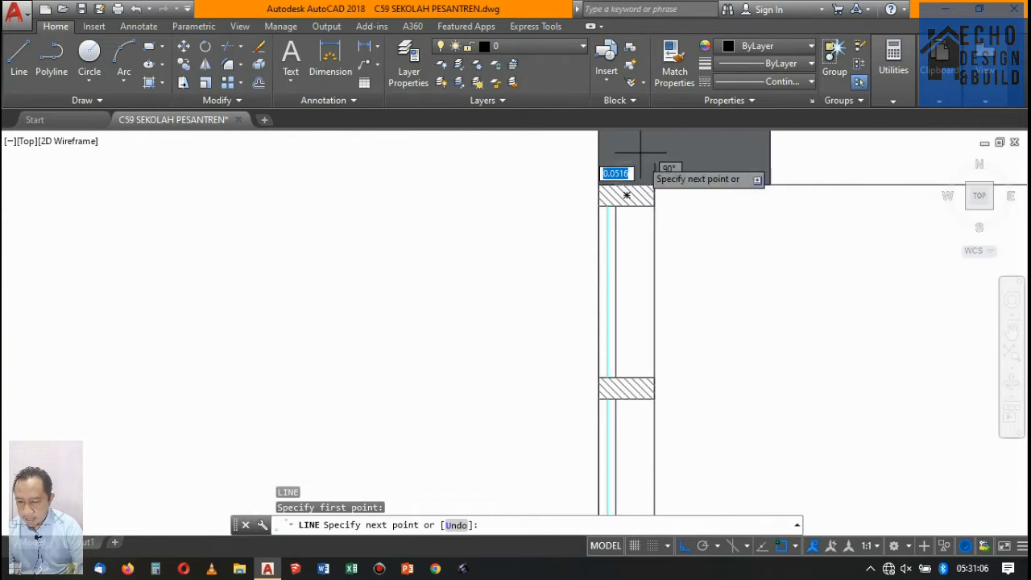
{"action": "scroll", "coordinate": [633, 295], "scroll_direction": "down", "scroll_amount": 3}
{"action": "scroll", "coordinate": [609, 439], "scroll_direction": "up", "scroll_amount": 3}
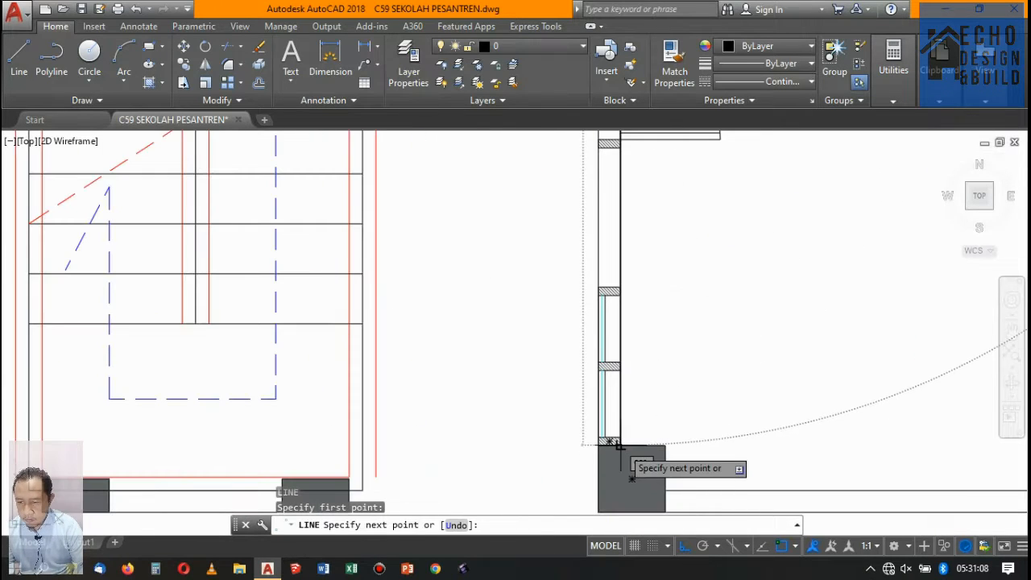
{"action": "left_click", "coordinate": [610, 439]}
{"action": "scroll", "coordinate": [621, 449], "scroll_direction": "down", "scroll_amount": 4}
{"action": "key", "text": "Return"}
Stretch the guide line's south end to the north edge of the southwest column
{"action": "scroll", "coordinate": [641, 401], "scroll_direction": "up", "scroll_amount": 2}
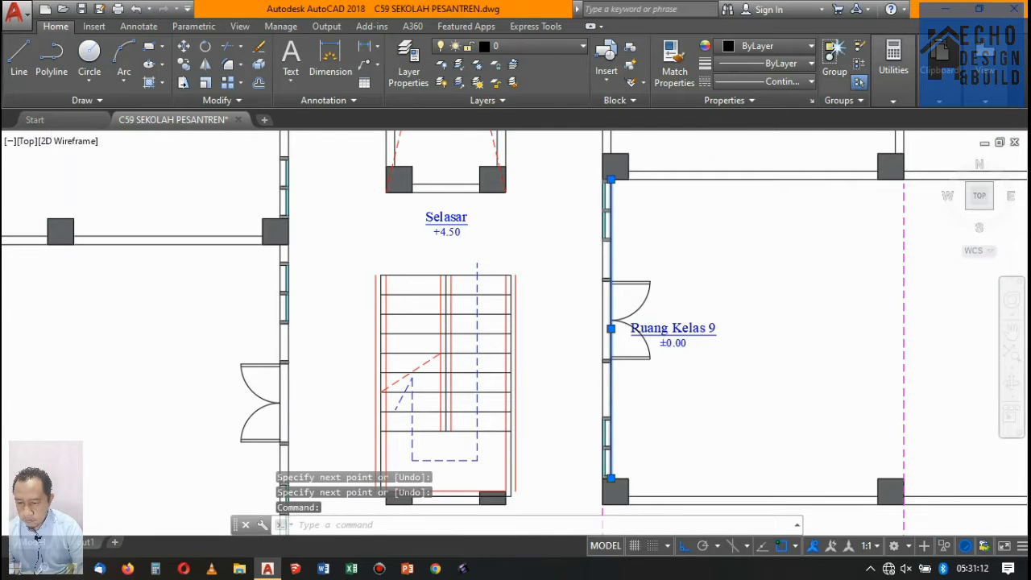
{"action": "scroll", "coordinate": [637, 375], "scroll_direction": "down", "scroll_amount": 3}
{"action": "scroll", "coordinate": [643, 376], "scroll_direction": "up", "scroll_amount": 4}
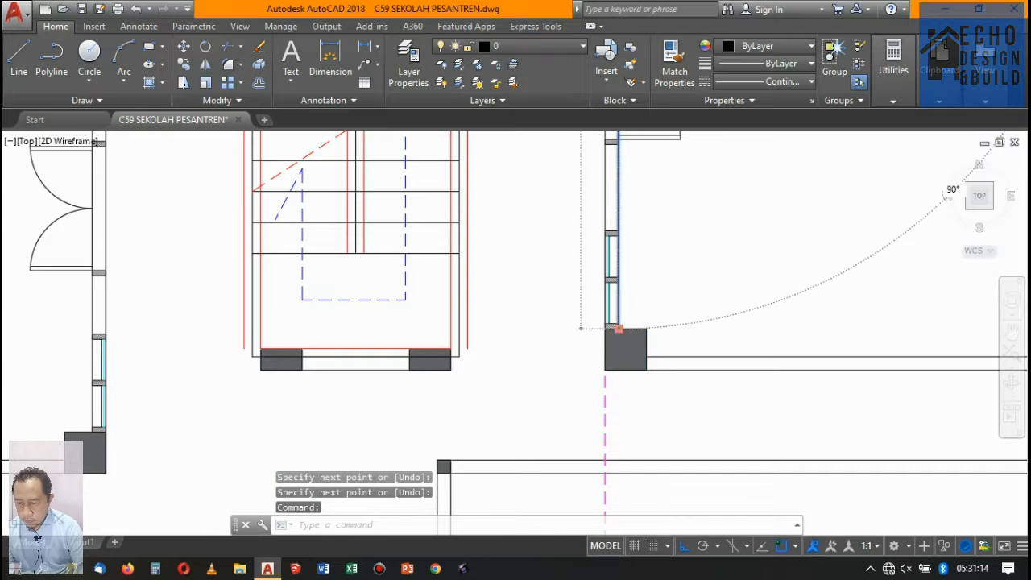
{"action": "left_click", "coordinate": [618, 329]}
{"action": "scroll", "coordinate": [621, 350], "scroll_direction": "down", "scroll_amount": 5}
{"action": "scroll", "coordinate": [635, 280], "scroll_direction": "up", "scroll_amount": 2}
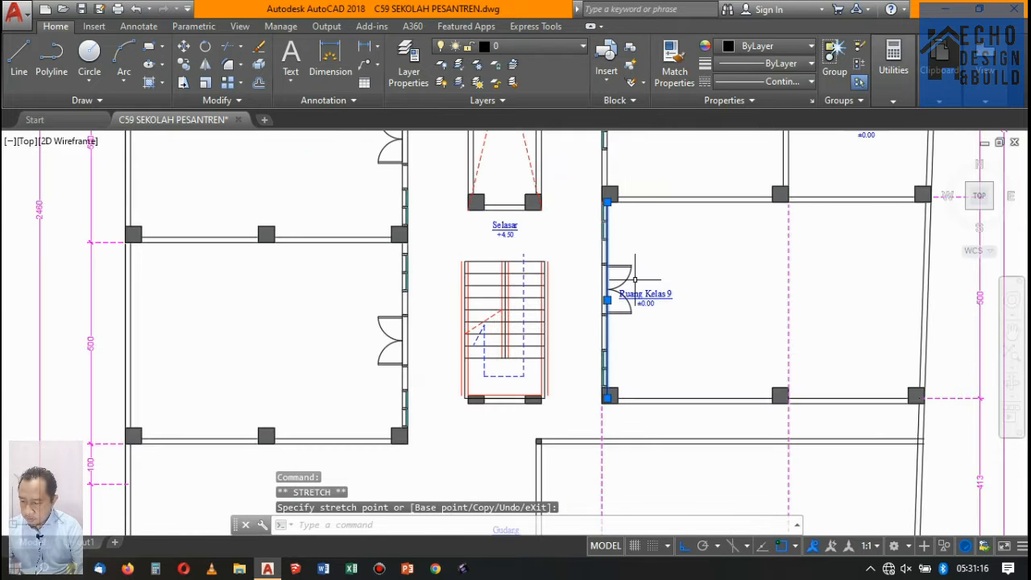
{"action": "key", "text": "Escape"}
Move Ruang Kelas 9's double door and north window 0.27 m south, from the door's centre to the guide line's midpoint
{"action": "left_click", "coordinate": [625, 282]}
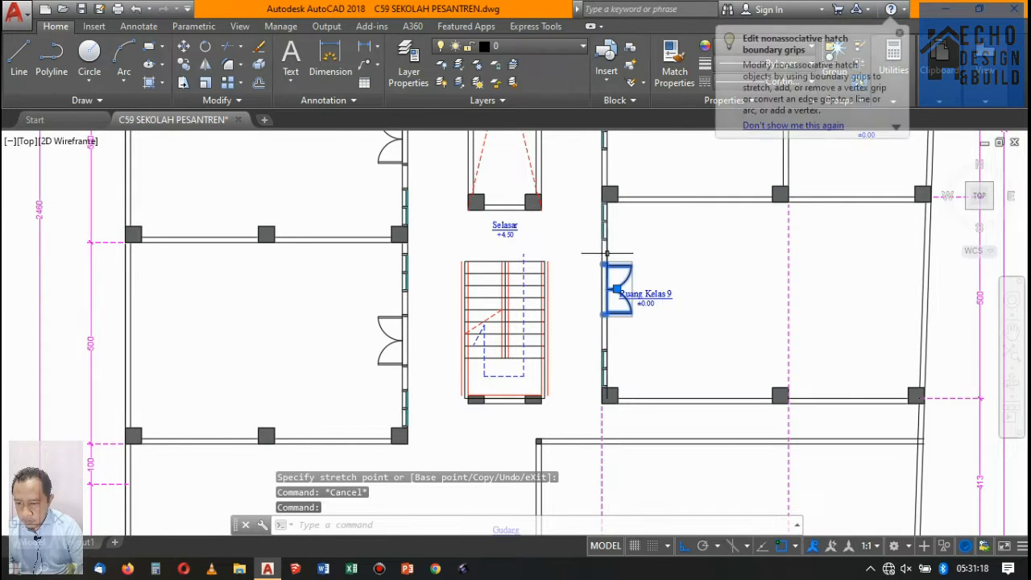
{"action": "scroll", "coordinate": [617, 274], "scroll_direction": "up", "scroll_amount": 3}
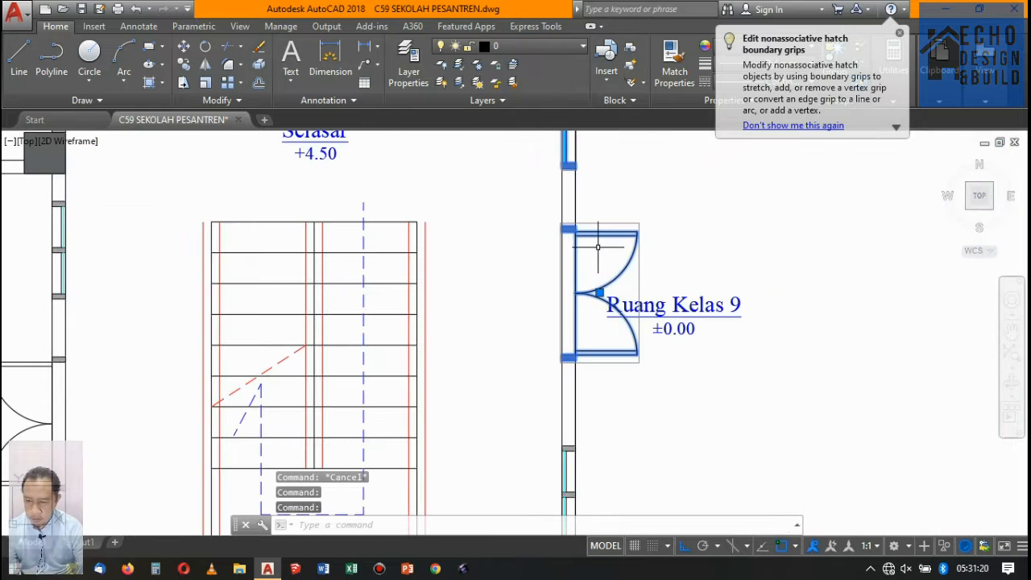
{"action": "type", "text": "m"}
{"action": "key", "text": "Return"}
{"action": "left_click", "coordinate": [576, 289]}
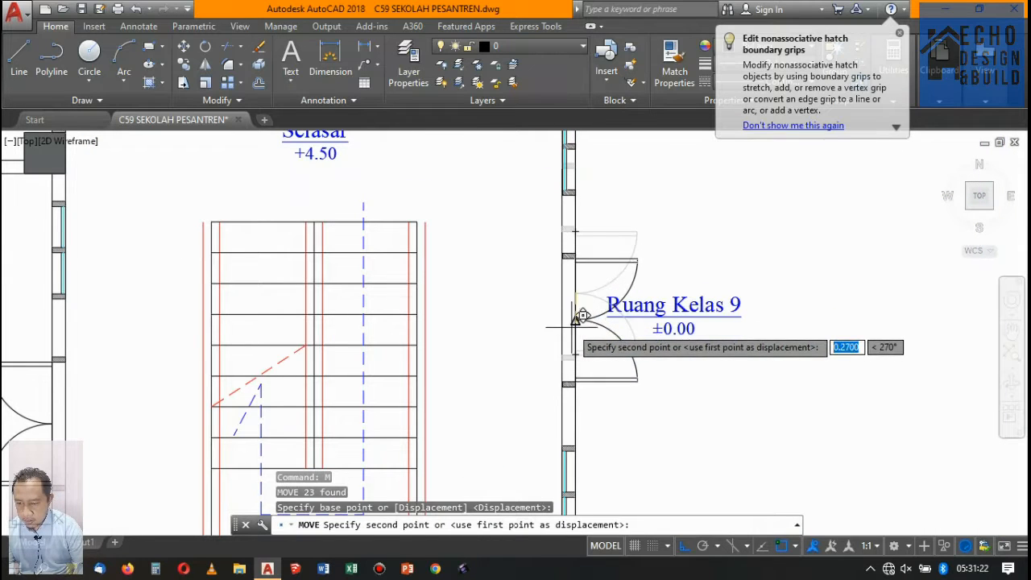
{"action": "left_click", "coordinate": [573, 316]}
{"action": "scroll", "coordinate": [586, 287], "scroll_direction": "down", "scroll_amount": 4}
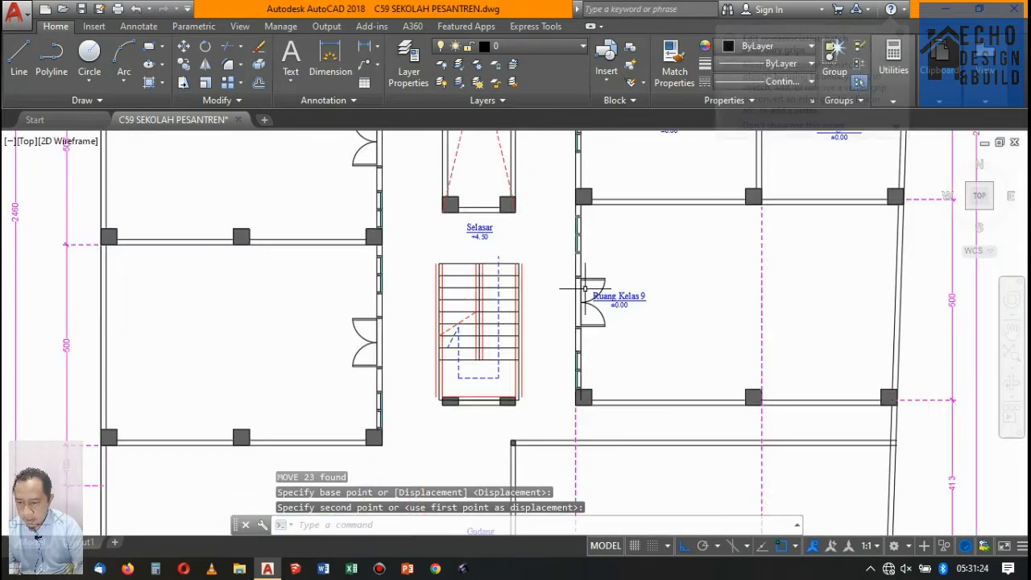
Erase the guide line along Ruang Kelas 9's west wall
{"action": "scroll", "coordinate": [586, 288], "scroll_direction": "up", "scroll_amount": 4}
{"action": "left_click", "coordinate": [568, 193]}
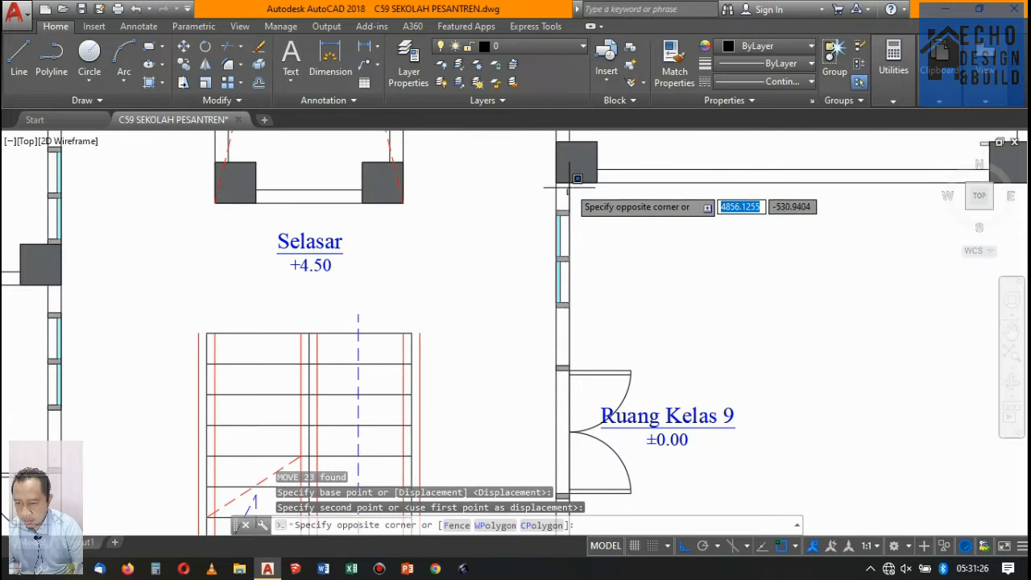
{"action": "left_click", "coordinate": [567, 187]}
{"action": "left_click", "coordinate": [567, 191]}
{"action": "left_click", "coordinate": [564, 192]}
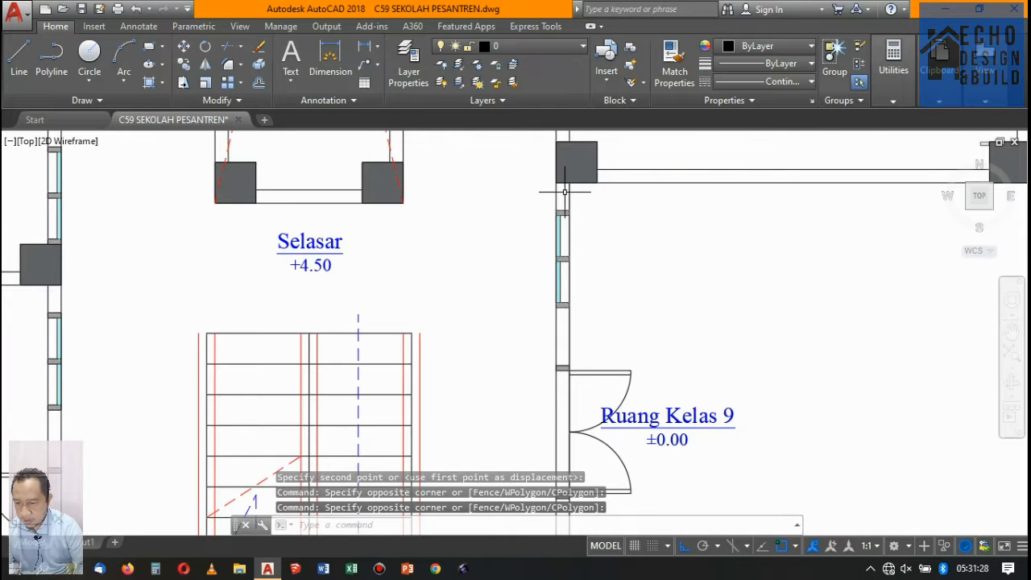
{"action": "left_click", "coordinate": [570, 189]}
{"action": "scroll", "coordinate": [570, 274], "scroll_direction": "down", "scroll_amount": 2}
{"action": "scroll", "coordinate": [558, 256], "scroll_direction": "up", "scroll_amount": 2}
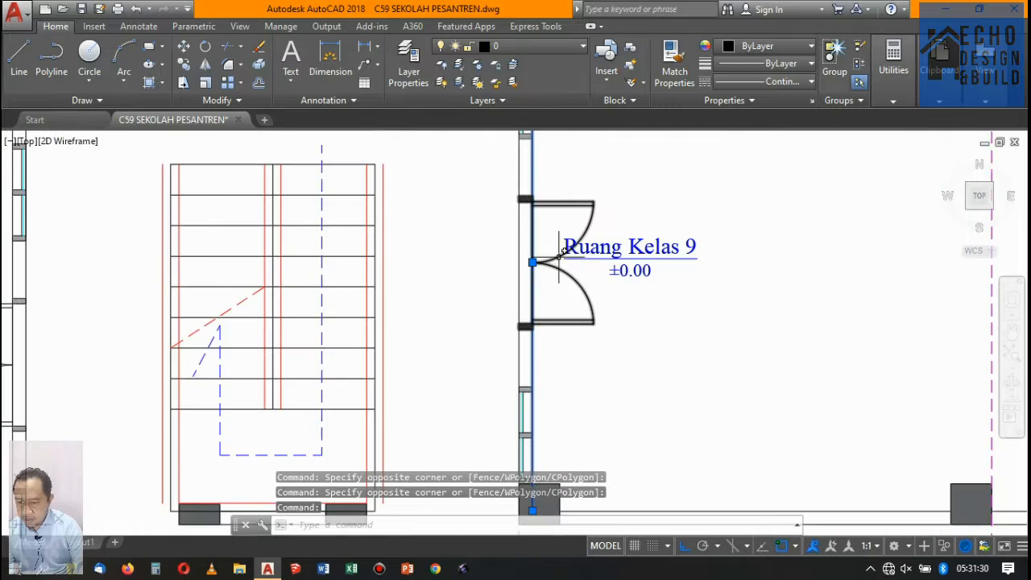
{"action": "key", "text": "Delete"}
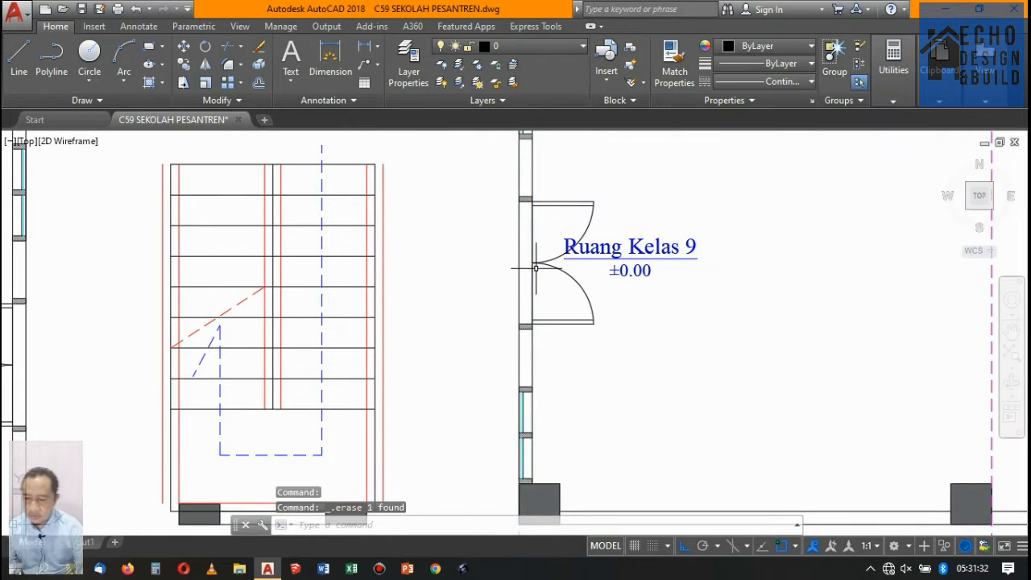
Mirror the northwest student room's three beds and three wardrobes about the double door's horizontal centre line, keeping the originals
{"action": "scroll", "coordinate": [532, 266], "scroll_direction": "down", "scroll_amount": 8}
{"action": "scroll", "coordinate": [541, 308], "scroll_direction": "up", "scroll_amount": 4}
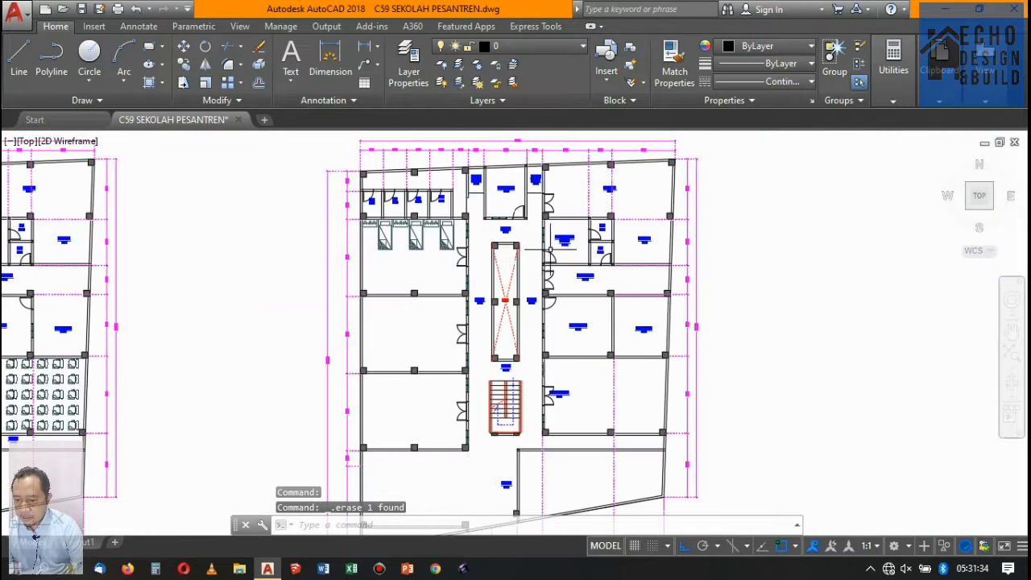
{"action": "scroll", "coordinate": [564, 292], "scroll_direction": "up", "scroll_amount": 3}
{"action": "scroll", "coordinate": [573, 282], "scroll_direction": "down", "scroll_amount": 5}
{"action": "scroll", "coordinate": [579, 276], "scroll_direction": "up", "scroll_amount": 4}
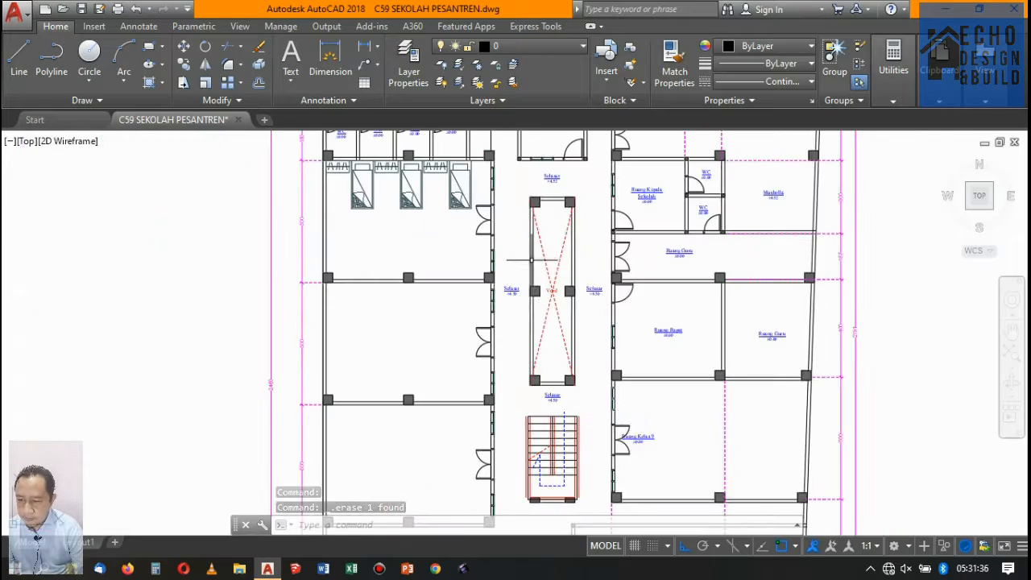
{"action": "scroll", "coordinate": [584, 269], "scroll_direction": "down", "scroll_amount": 4}
{"action": "scroll", "coordinate": [597, 254], "scroll_direction": "up", "scroll_amount": 7}
{"action": "left_click", "coordinate": [663, 271]}
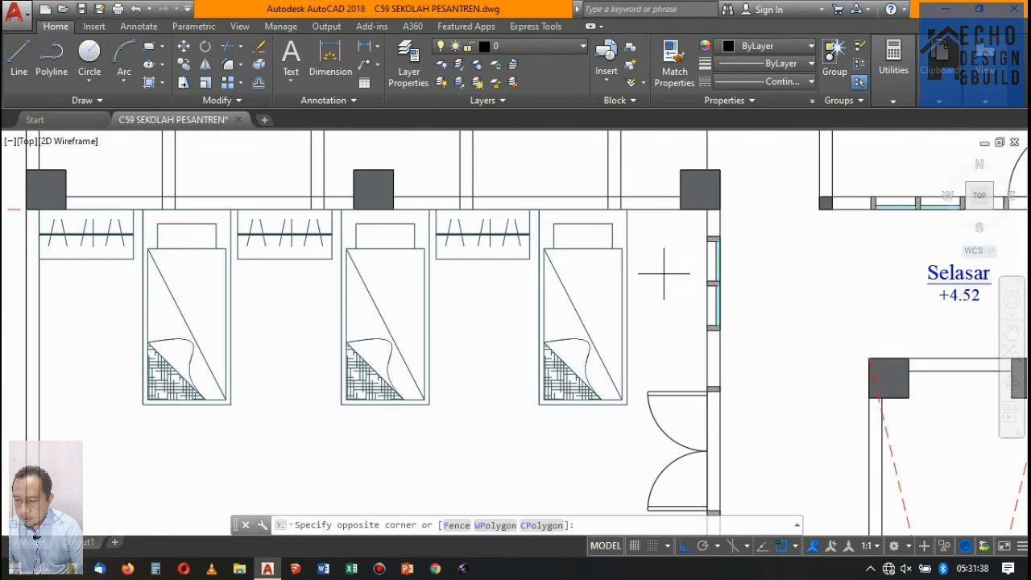
{"action": "left_click", "coordinate": [127, 249]}
{"action": "scroll", "coordinate": [469, 274], "scroll_direction": "down", "scroll_amount": 6}
{"action": "scroll", "coordinate": [472, 274], "scroll_direction": "up", "scroll_amount": 2}
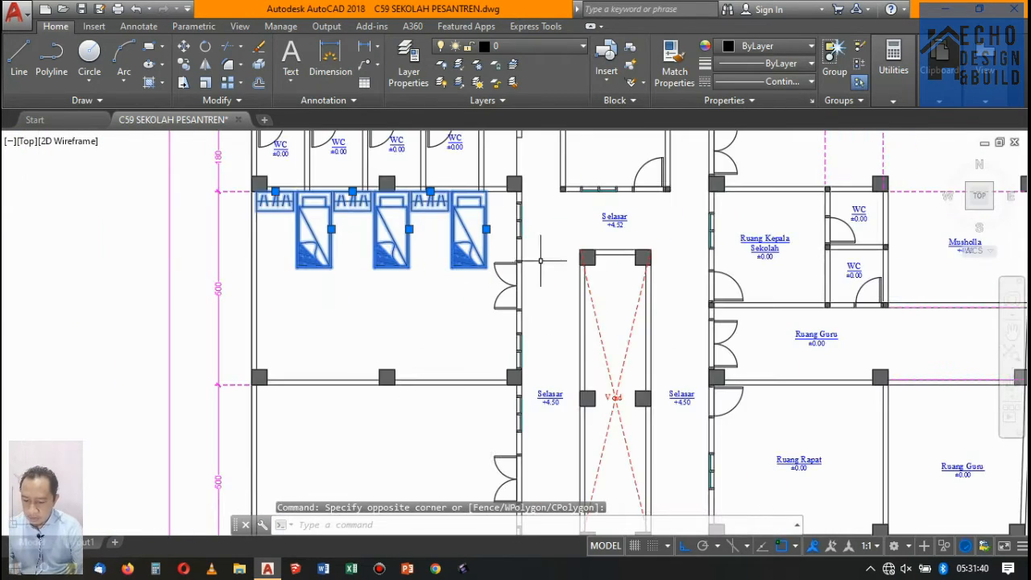
{"action": "key", "text": "Return"}
{"action": "scroll", "coordinate": [525, 279], "scroll_direction": "up", "scroll_amount": 3}
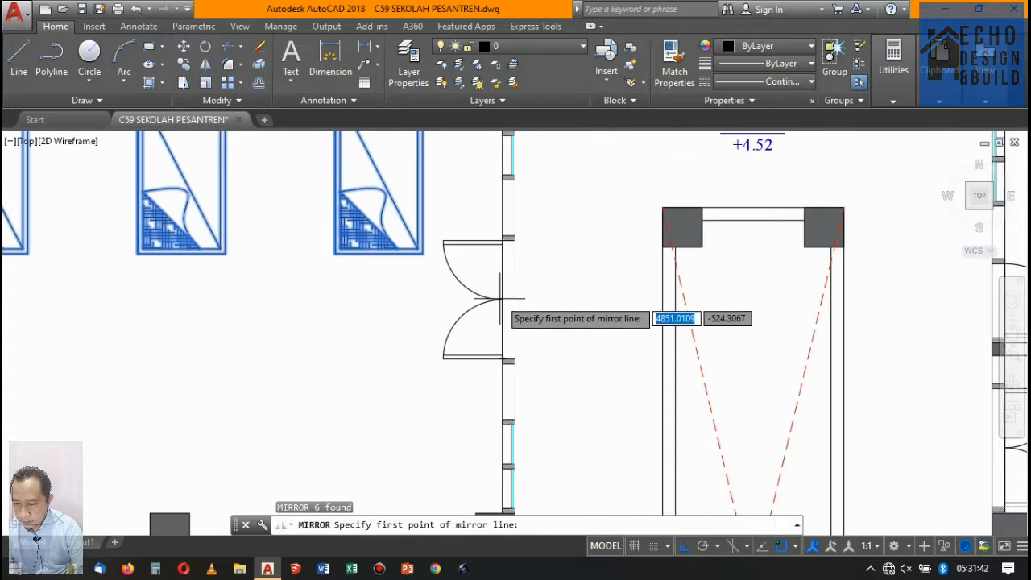
{"action": "left_click", "coordinate": [498, 300]}
{"action": "left_click", "coordinate": [514, 300]}
{"action": "scroll", "coordinate": [460, 306], "scroll_direction": "down", "scroll_amount": 5}
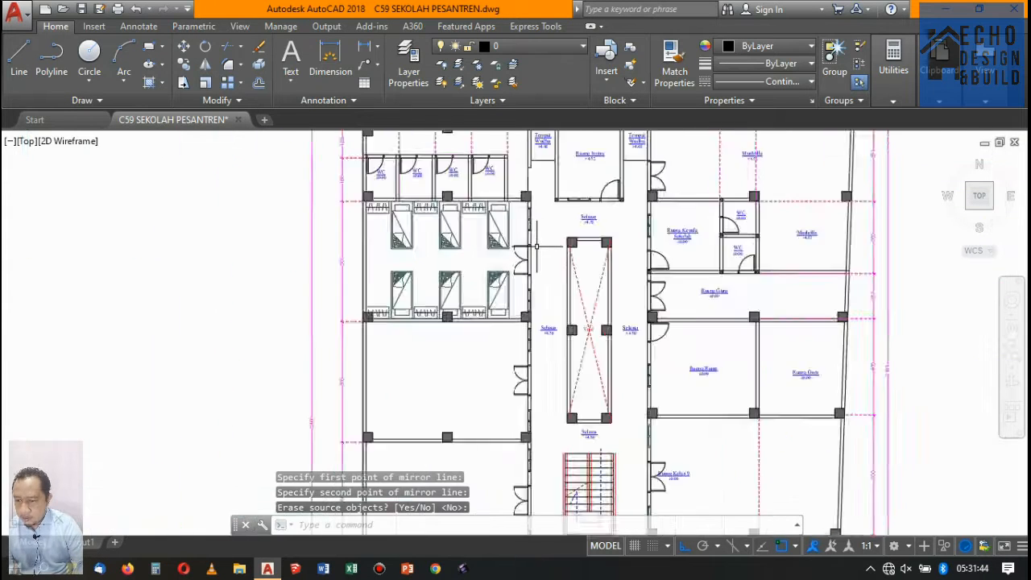
{"action": "scroll", "coordinate": [461, 306], "scroll_direction": "up", "scroll_amount": 4}
{"action": "scroll", "coordinate": [488, 368], "scroll_direction": "up", "scroll_amount": 4}
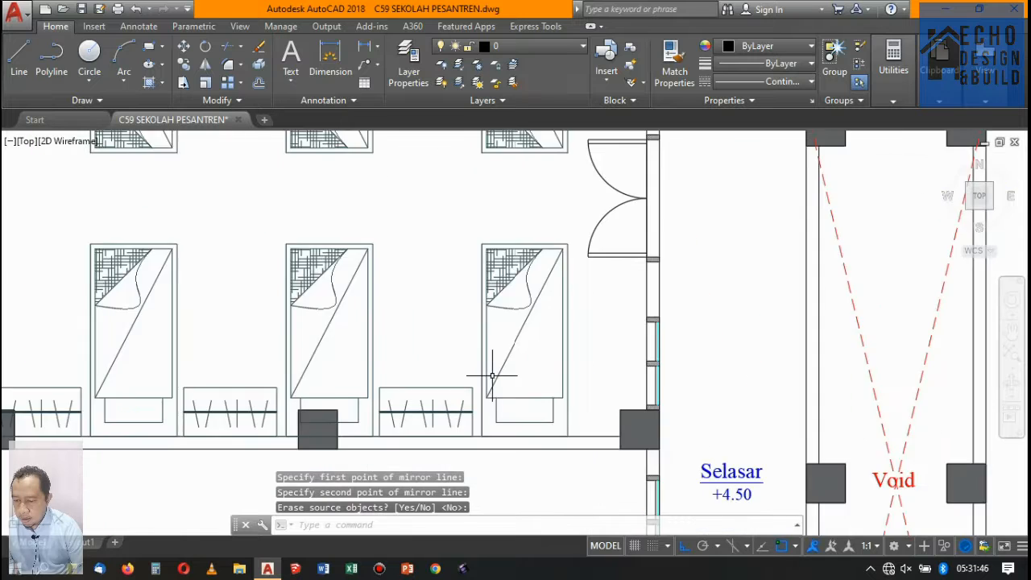
{"action": "left_click", "coordinate": [524, 425]}
{"action": "scroll", "coordinate": [380, 329], "scroll_direction": "down", "scroll_amount": 4}
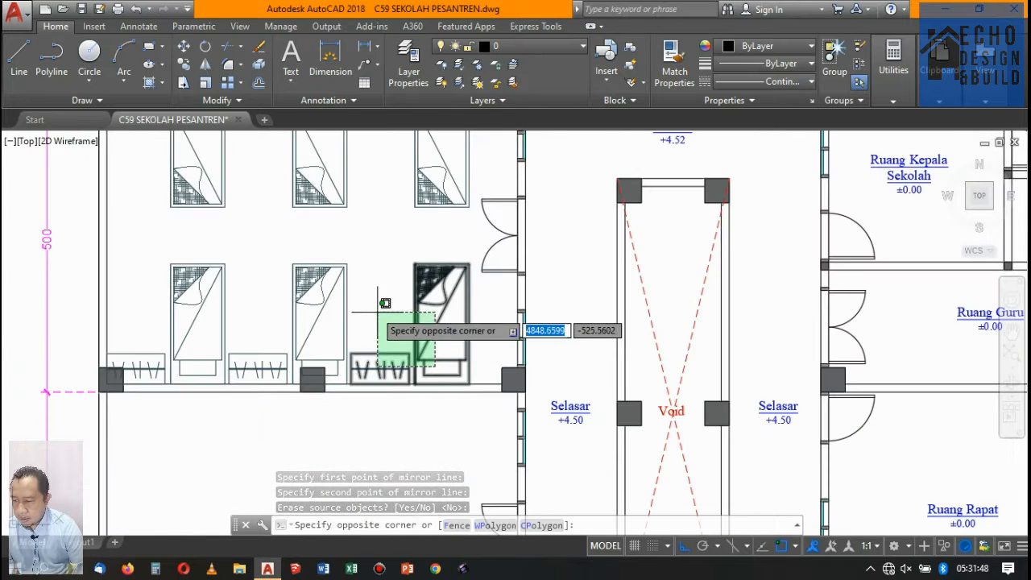
{"action": "scroll", "coordinate": [409, 336], "scroll_direction": "down", "scroll_amount": 4}
{"action": "scroll", "coordinate": [407, 329], "scroll_direction": "up", "scroll_amount": 4}
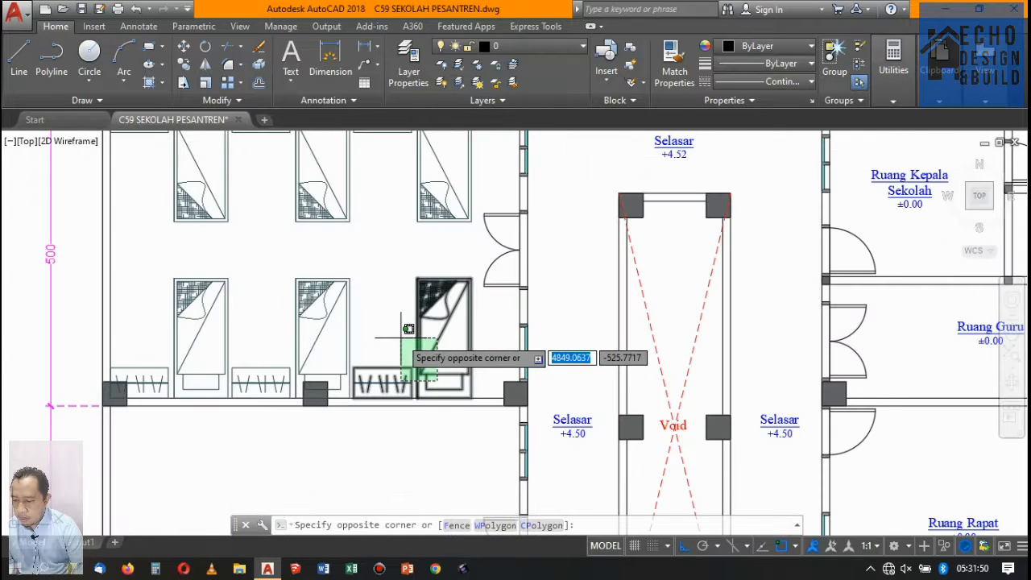
{"action": "key", "text": "Escape"}
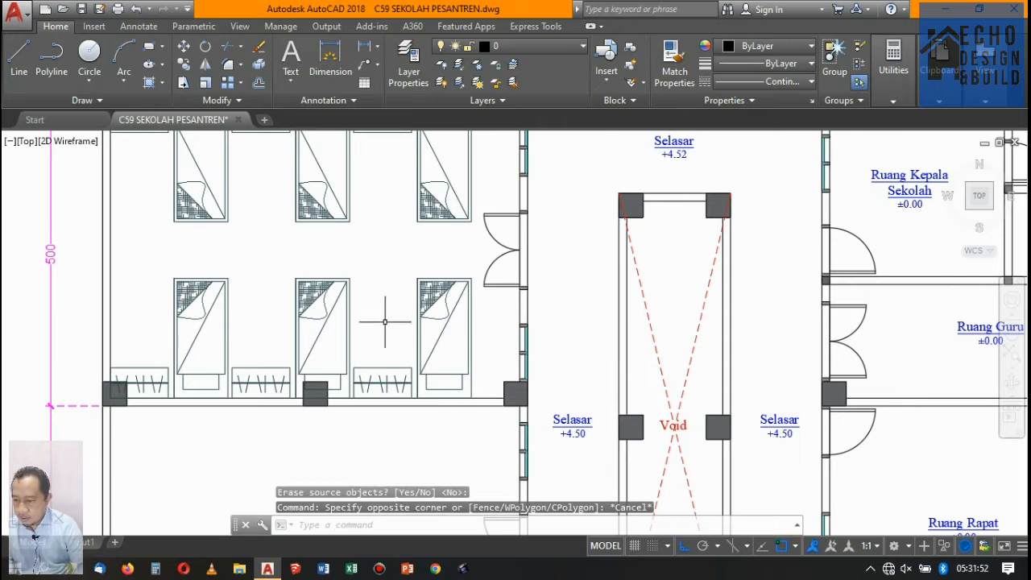
{"action": "left_click", "coordinate": [479, 379]}
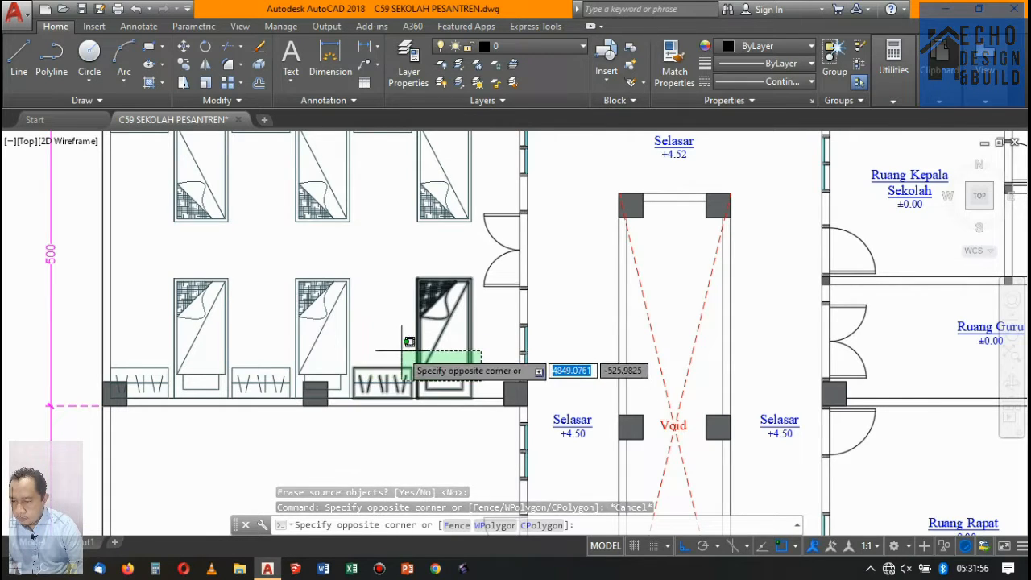
{"action": "key", "text": "Escape"}
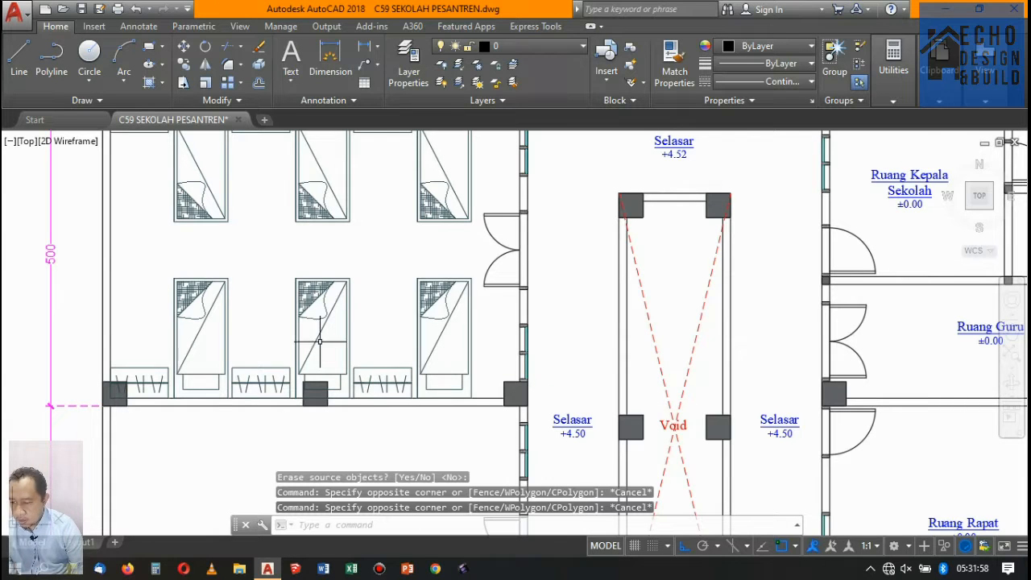
Move the middle bed of the mirrored southern row north, from the column's wall line to the column's north face
{"action": "scroll", "coordinate": [334, 354], "scroll_direction": "up", "scroll_amount": 3}
{"action": "left_click", "coordinate": [333, 292]}
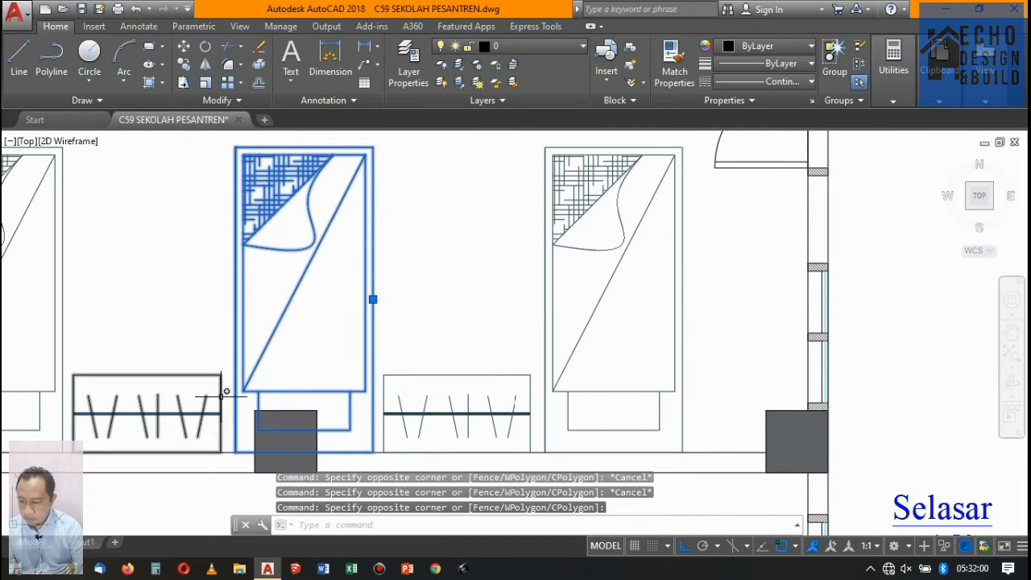
{"action": "type", "text": "m"}
{"action": "key", "text": "Return"}
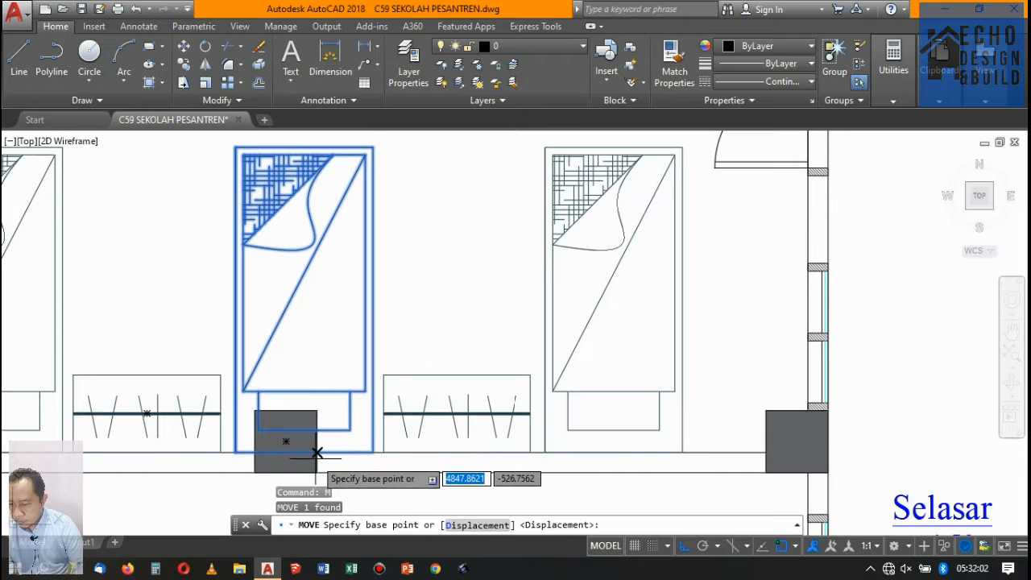
{"action": "left_click", "coordinate": [317, 454]}
{"action": "left_click", "coordinate": [334, 408]}
{"action": "scroll", "coordinate": [334, 408], "scroll_direction": "down", "scroll_amount": 3}
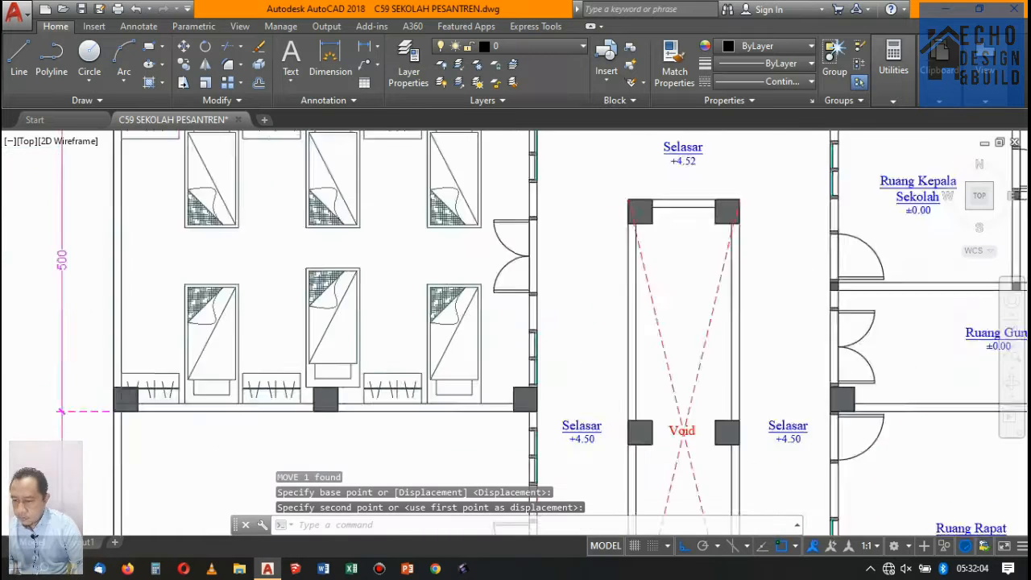
{"action": "scroll", "coordinate": [355, 370], "scroll_direction": "down", "scroll_amount": 2}
{"action": "left_click", "coordinate": [428, 373]}
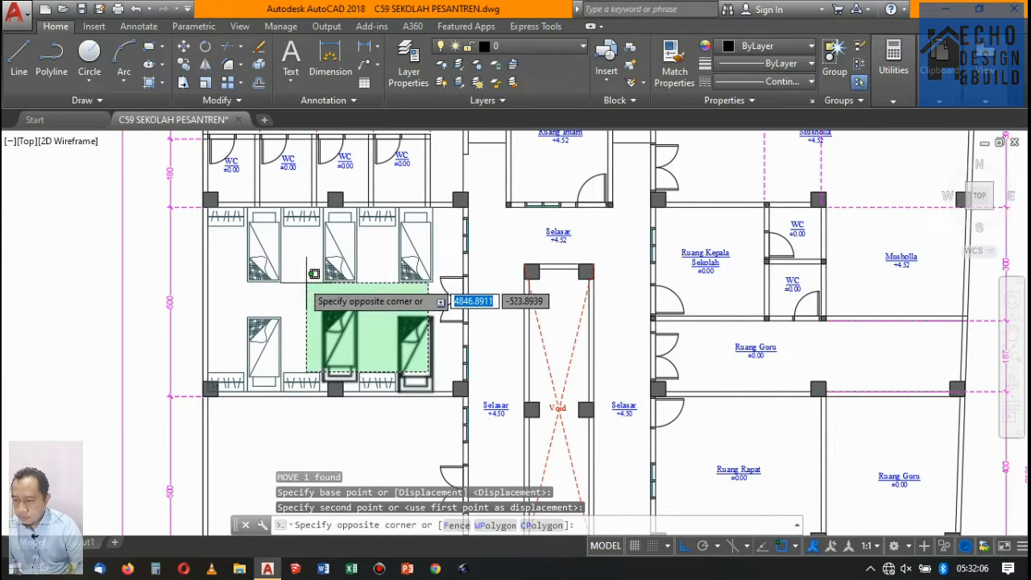
{"action": "left_click", "coordinate": [227, 215]}
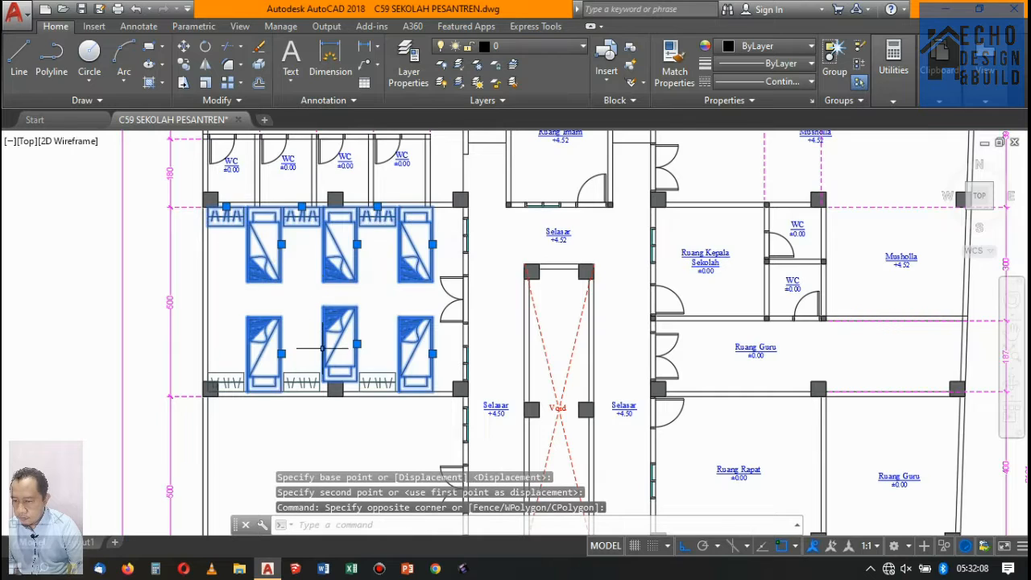
{"action": "scroll", "coordinate": [322, 348], "scroll_direction": "up", "scroll_amount": 5}
{"action": "scroll", "coordinate": [256, 303], "scroll_direction": "down", "scroll_amount": 4}
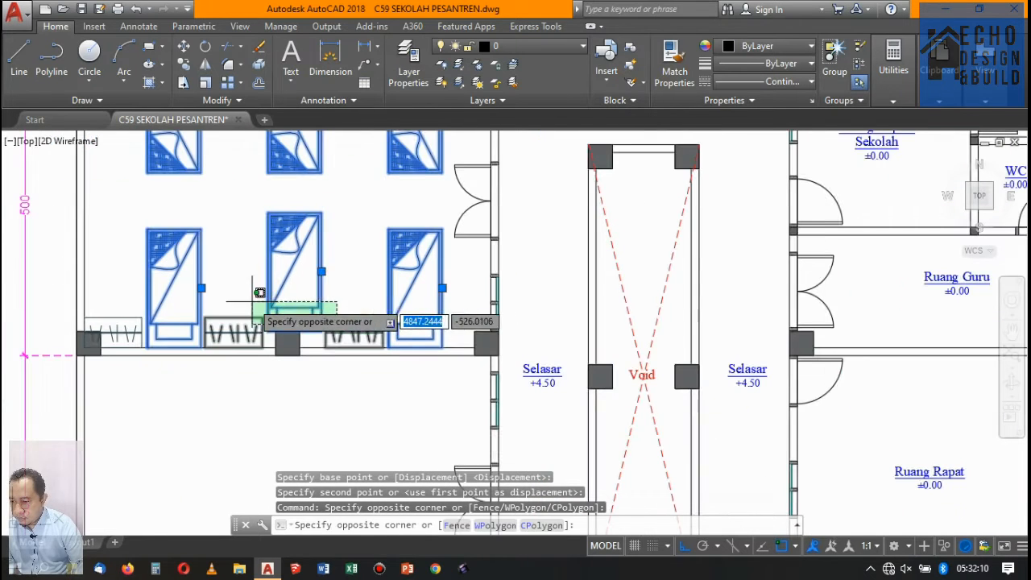
{"action": "left_click", "coordinate": [105, 271]}
{"action": "scroll", "coordinate": [383, 259], "scroll_direction": "down", "scroll_amount": 6}
{"action": "scroll", "coordinate": [324, 269], "scroll_direction": "up", "scroll_amount": 6}
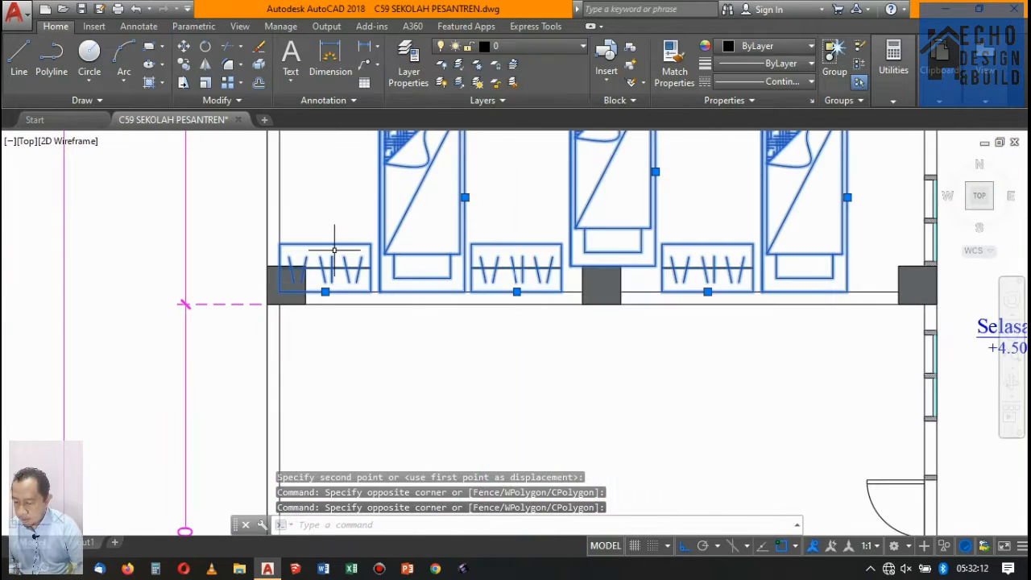
{"action": "key", "text": "Escape"}
{"action": "left_click", "coordinate": [332, 247]}
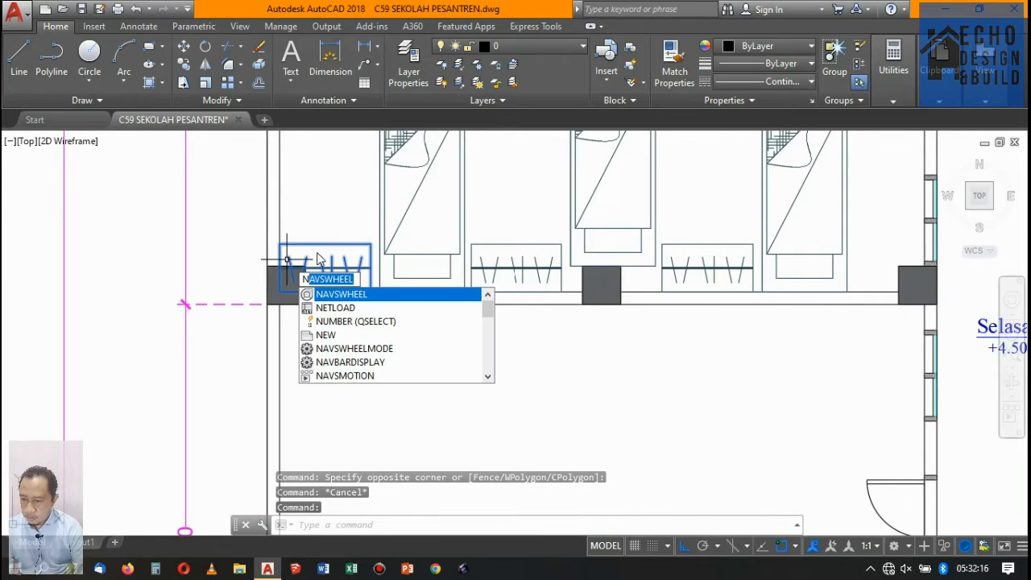
{"action": "key", "text": "Escape"}
Rotate the wardrobe in the northwest corner of the student room 90° counterclockwise about its northeast corner
{"action": "scroll", "coordinate": [318, 260], "scroll_direction": "down", "scroll_amount": 6}
{"action": "scroll", "coordinate": [354, 169], "scroll_direction": "up", "scroll_amount": 4}
{"action": "left_click", "coordinate": [360, 198]}
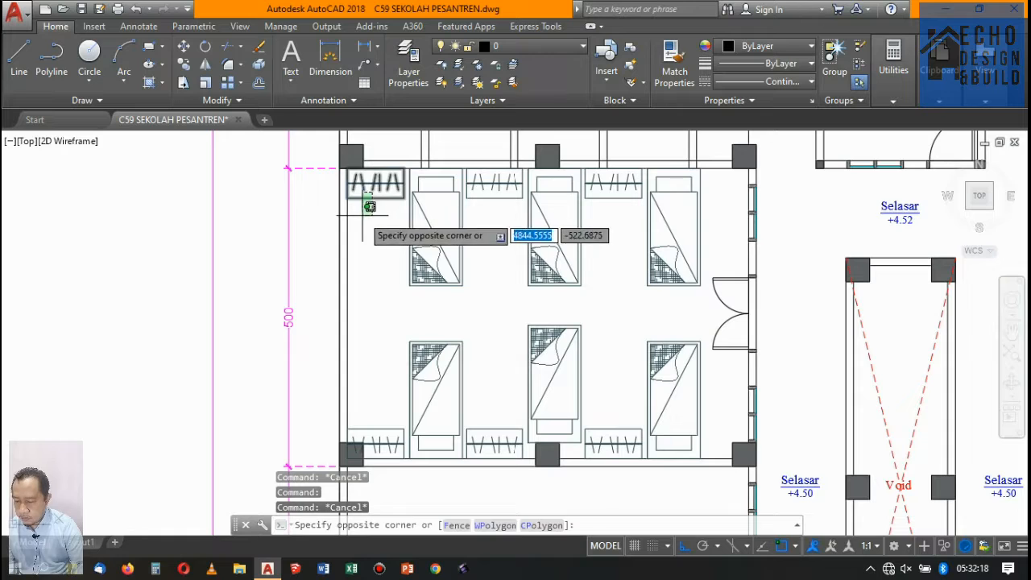
{"action": "type", "text": "ro"}
{"action": "key", "text": "Return"}
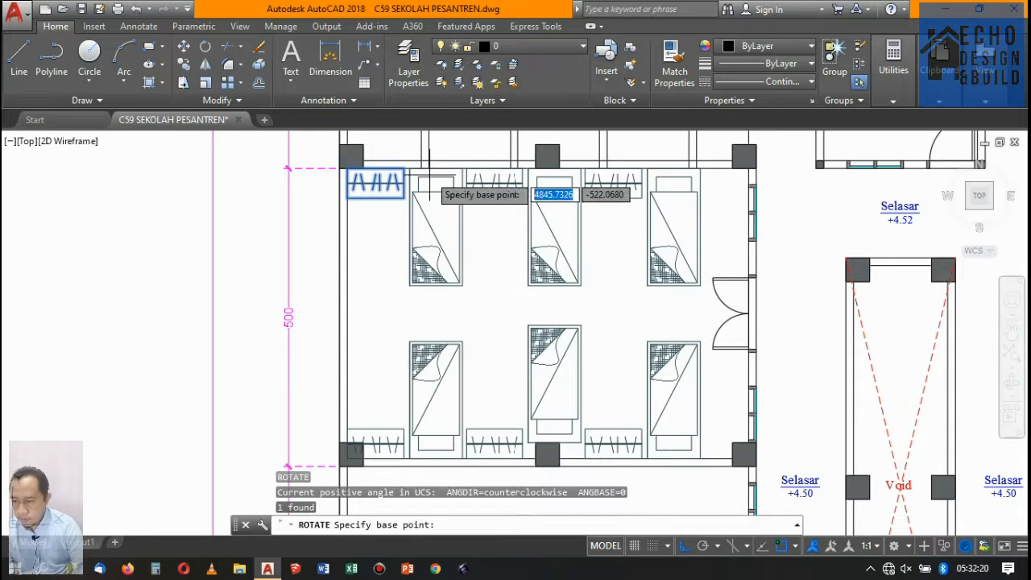
{"action": "scroll", "coordinate": [402, 174], "scroll_direction": "up", "scroll_amount": 3}
{"action": "left_click", "coordinate": [413, 149]}
{"action": "left_click", "coordinate": [409, 134]}
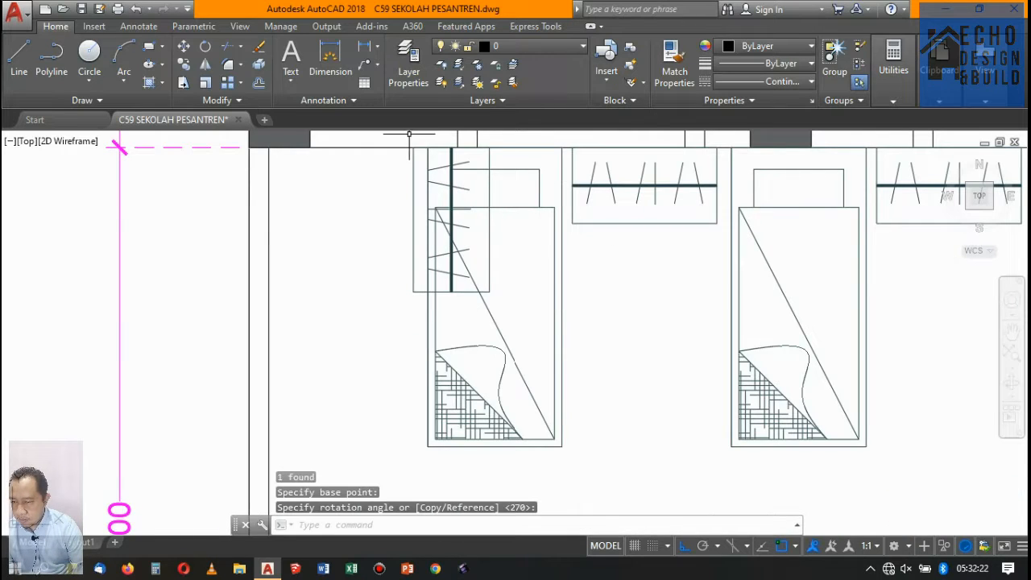
Move the rotated northwest wardrobe 0.95 m west, from its northwest corner to the room's inner northwest corner
{"action": "left_click", "coordinate": [412, 168]}
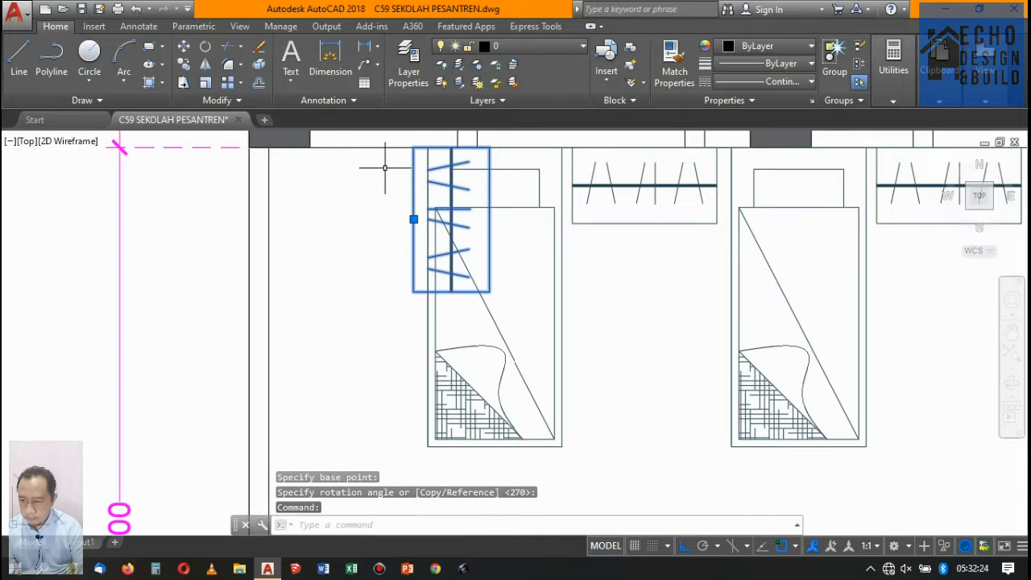
{"action": "type", "text": "m"}
{"action": "key", "text": "Return"}
{"action": "left_click", "coordinate": [412, 149]}
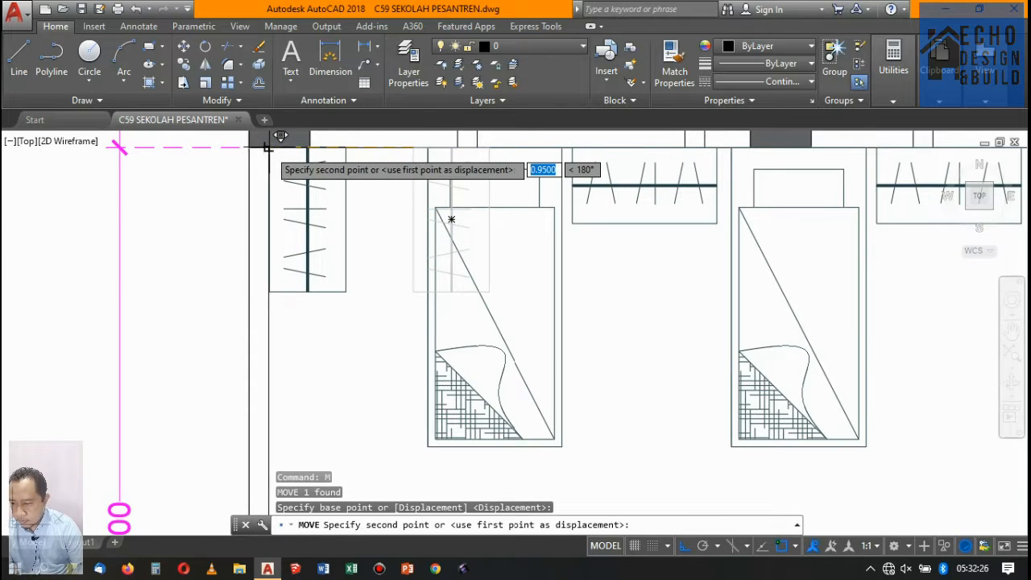
{"action": "left_click", "coordinate": [268, 148]}
Rotate the wardrobe overlapping the southwest column 90° counterclockwise about its northwest corner, against the west wall
{"action": "scroll", "coordinate": [401, 209], "scroll_direction": "down", "scroll_amount": 5}
{"action": "scroll", "coordinate": [382, 360], "scroll_direction": "up", "scroll_amount": 4}
{"action": "left_click", "coordinate": [400, 351]}
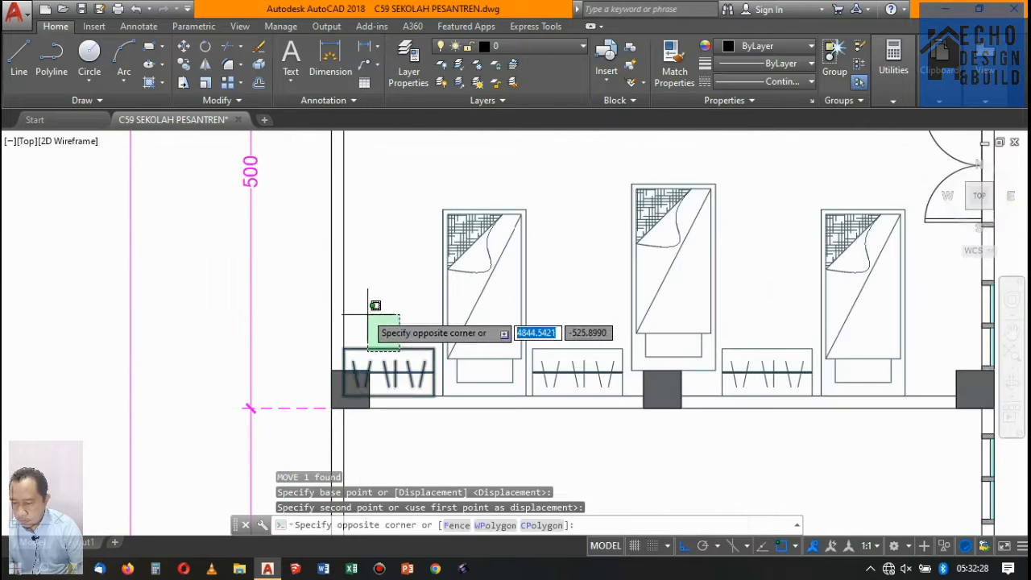
{"action": "left_click", "coordinate": [368, 315]}
{"action": "type", "text": "o"}
{"action": "key", "text": "Return"}
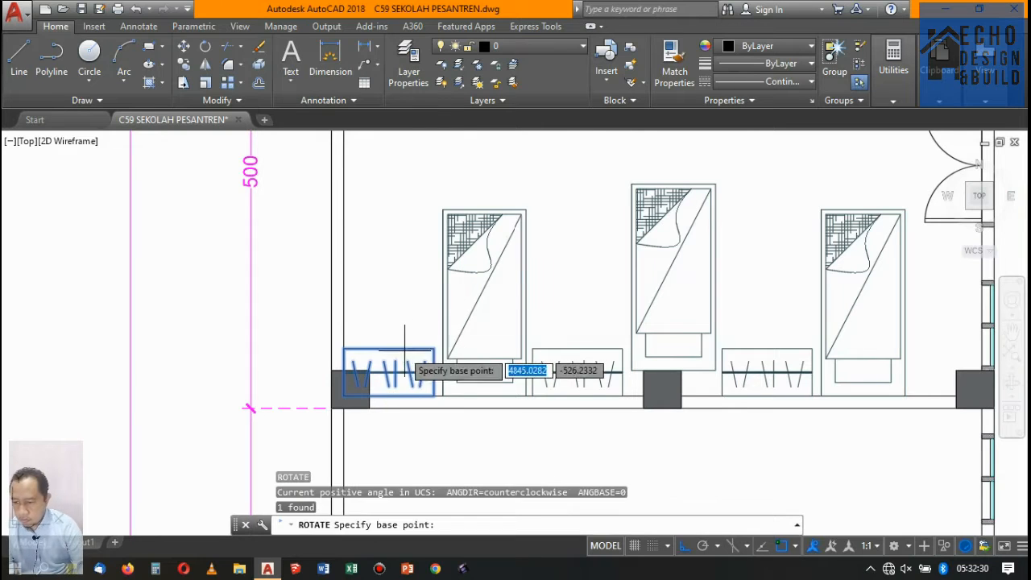
{"action": "scroll", "coordinate": [339, 350], "scroll_direction": "up", "scroll_amount": 3}
{"action": "left_click", "coordinate": [329, 330]}
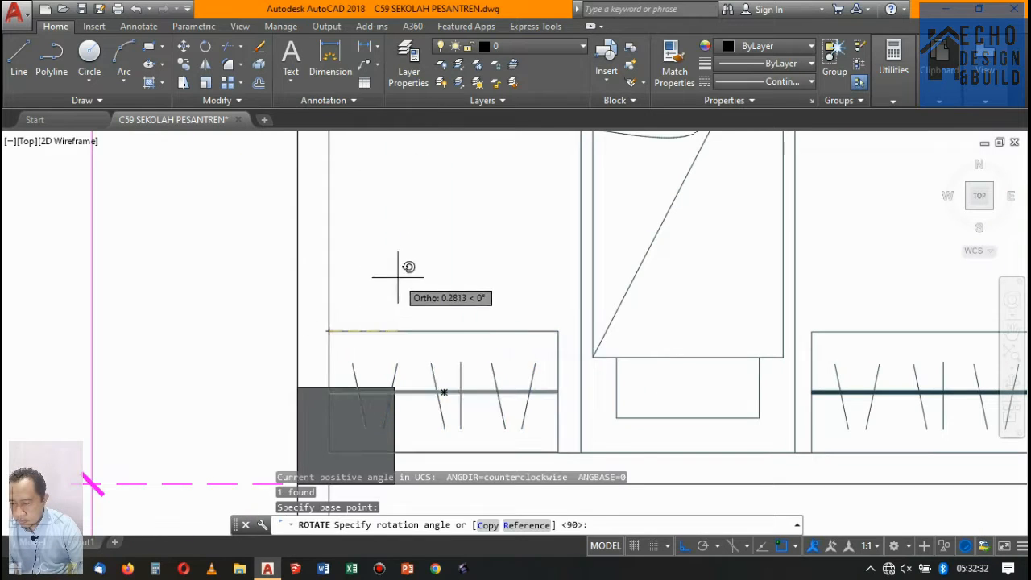
{"action": "left_click", "coordinate": [330, 189]}
{"action": "scroll", "coordinate": [461, 298], "scroll_direction": "down", "scroll_amount": 3}
{"action": "left_click", "coordinate": [441, 298]}
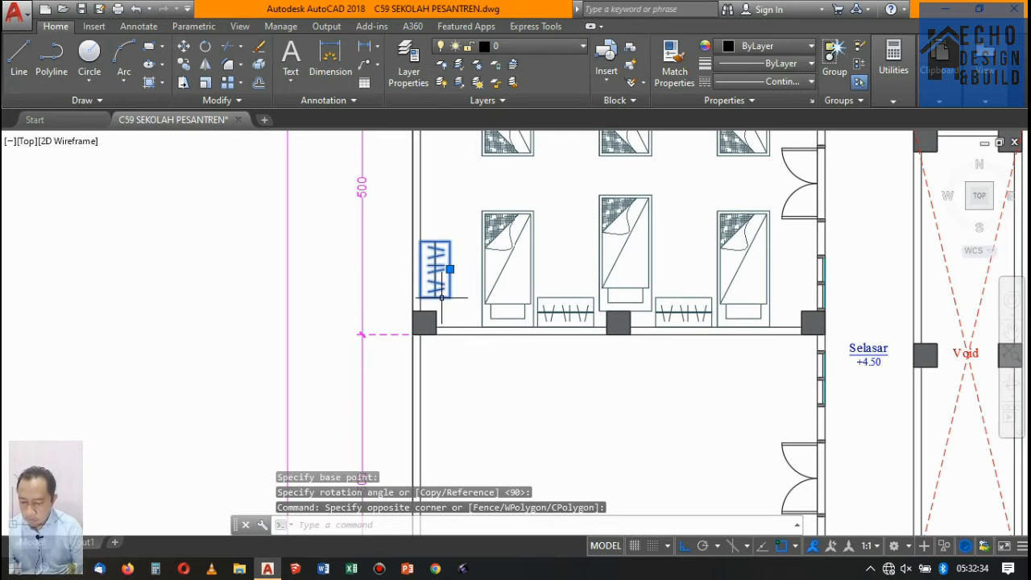
{"action": "type", "text": "m"}
{"action": "key", "text": "Return"}
{"action": "scroll", "coordinate": [423, 323], "scroll_direction": "up", "scroll_amount": 4}
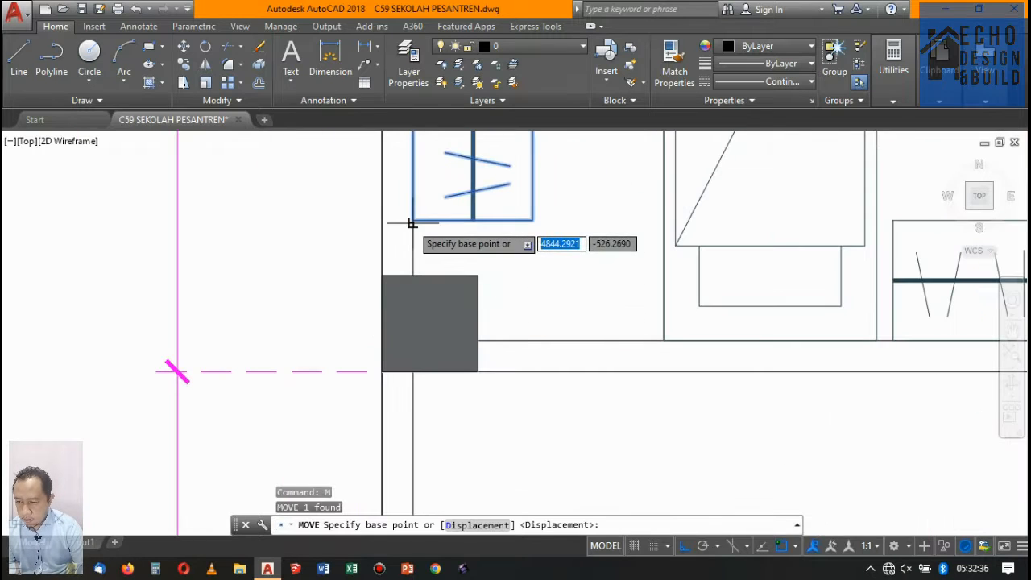
{"action": "left_click", "coordinate": [414, 272]}
{"action": "key", "text": "Escape"}
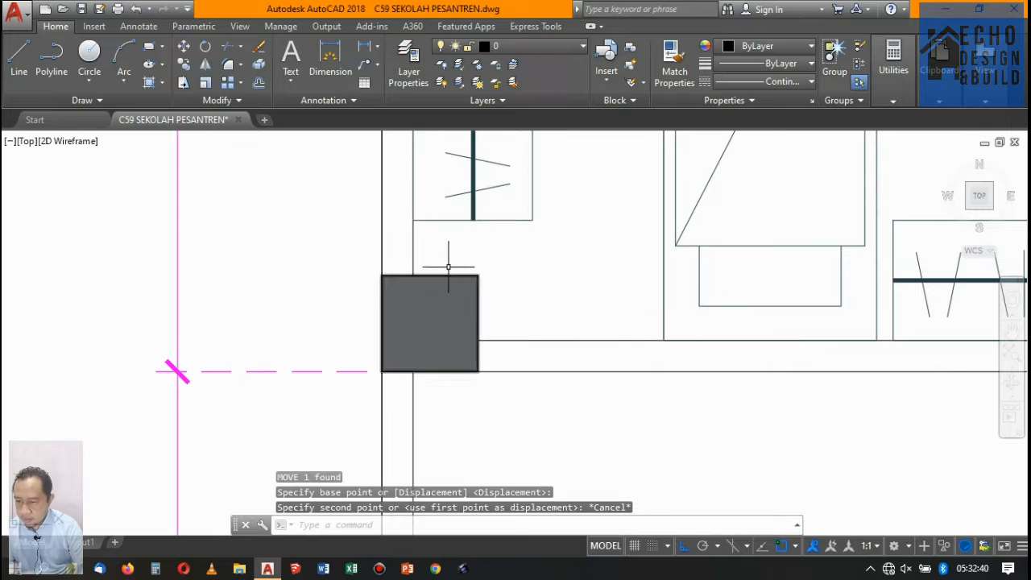
Move the rotated southwest wardrobe south along the west wall, from its southwest corner to the column's north face
{"action": "left_click", "coordinate": [457, 196]}
{"action": "type", "text": "m"}
{"action": "key", "text": "Return"}
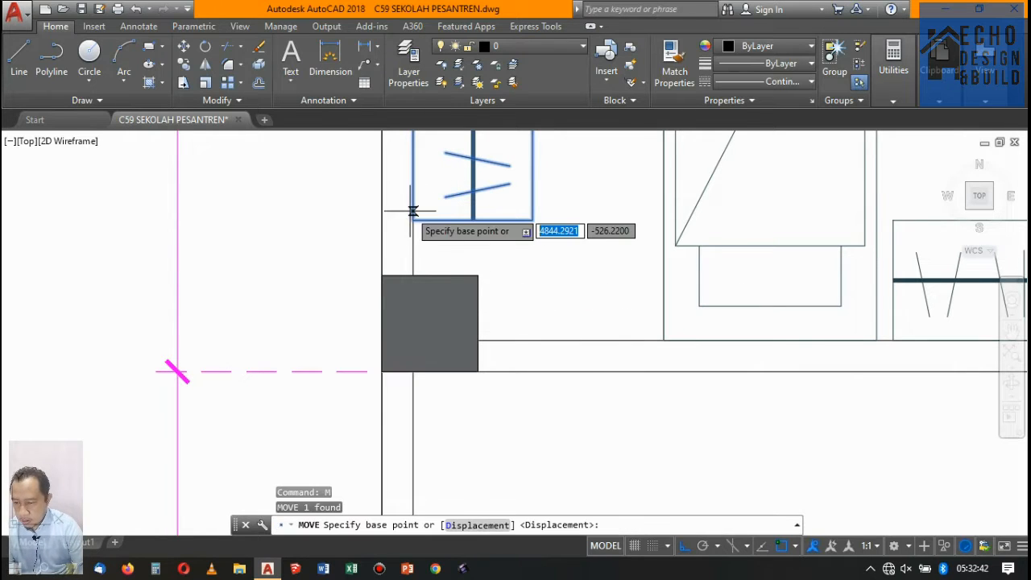
{"action": "left_click", "coordinate": [414, 220]}
{"action": "left_click", "coordinate": [412, 276]}
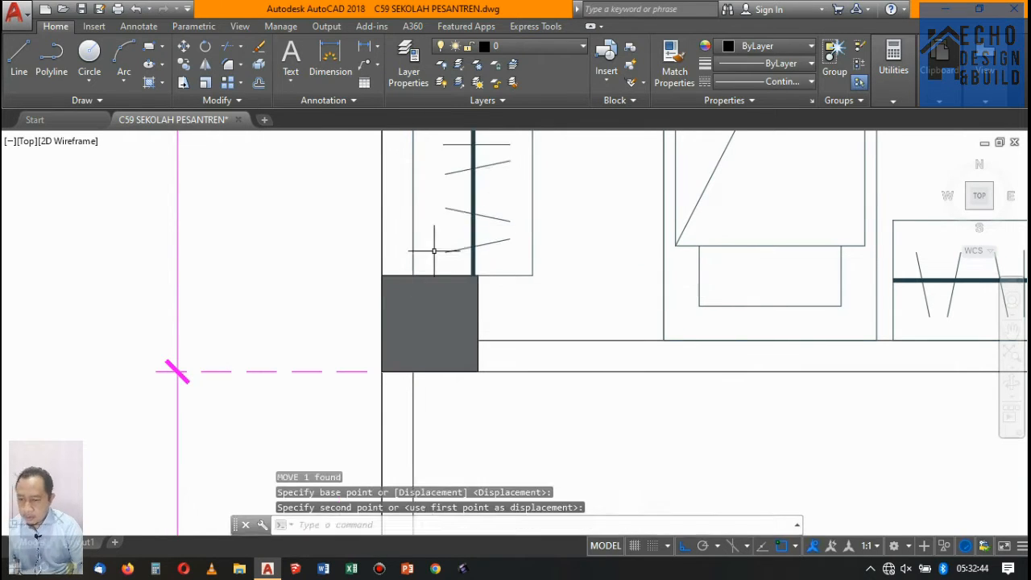
Review the client's chat notes on the rooms required per floor, and compare them with the floor plans
{"action": "scroll", "coordinate": [484, 241], "scroll_direction": "down", "scroll_amount": 5}
{"action": "scroll", "coordinate": [495, 219], "scroll_direction": "up", "scroll_amount": 5}
{"action": "scroll", "coordinate": [516, 243], "scroll_direction": "down", "scroll_amount": 2}
{"action": "scroll", "coordinate": [516, 244], "scroll_direction": "down", "scroll_amount": 2}
{"action": "scroll", "coordinate": [658, 188], "scroll_direction": "up", "scroll_amount": 2}
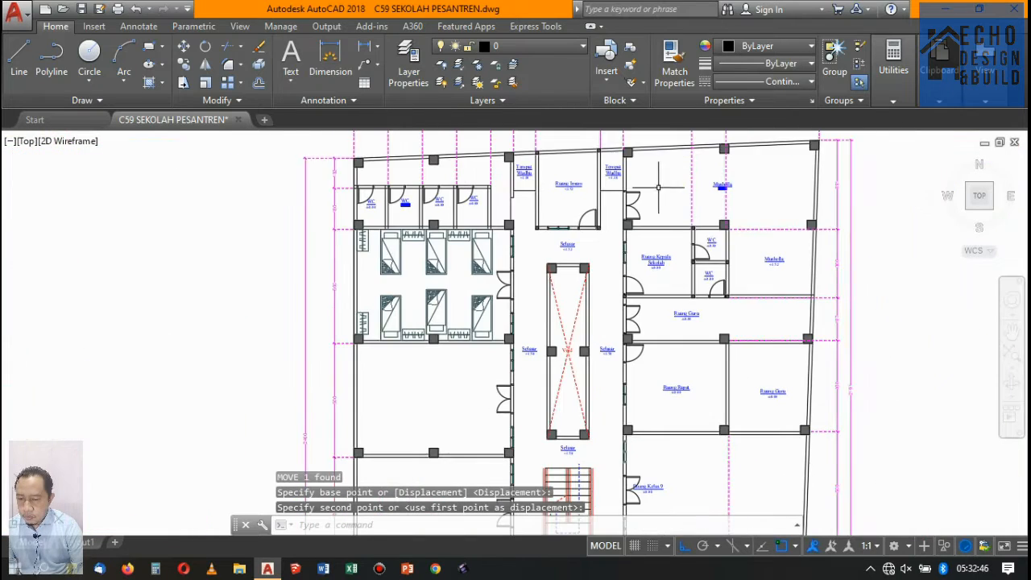
{"action": "scroll", "coordinate": [764, 299], "scroll_direction": "up", "scroll_amount": 2}
{"action": "scroll", "coordinate": [698, 287], "scroll_direction": "down", "scroll_amount": 10}
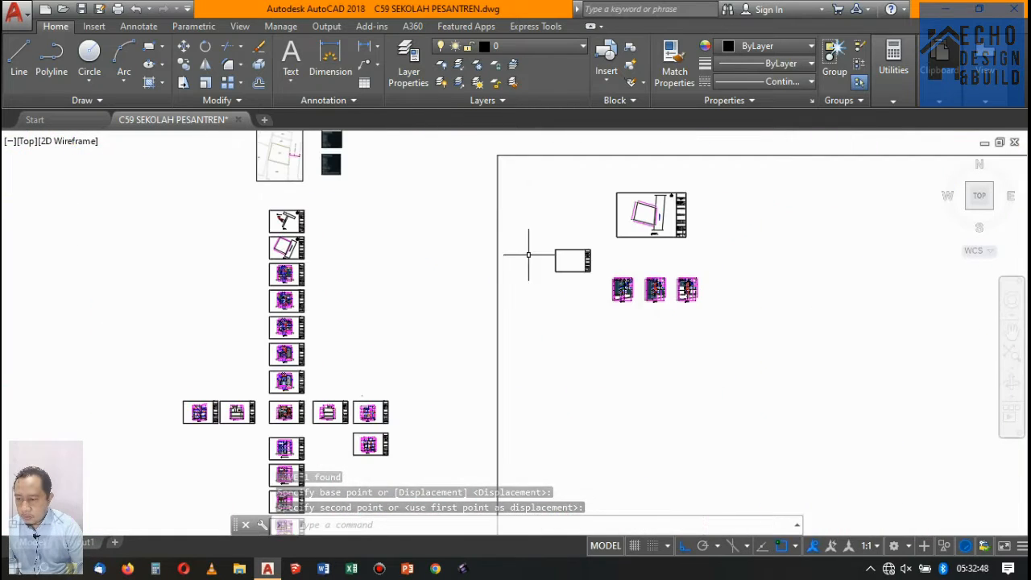
{"action": "scroll", "coordinate": [335, 137], "scroll_direction": "up", "scroll_amount": 4}
{"action": "scroll", "coordinate": [333, 197], "scroll_direction": "up", "scroll_amount": 8}
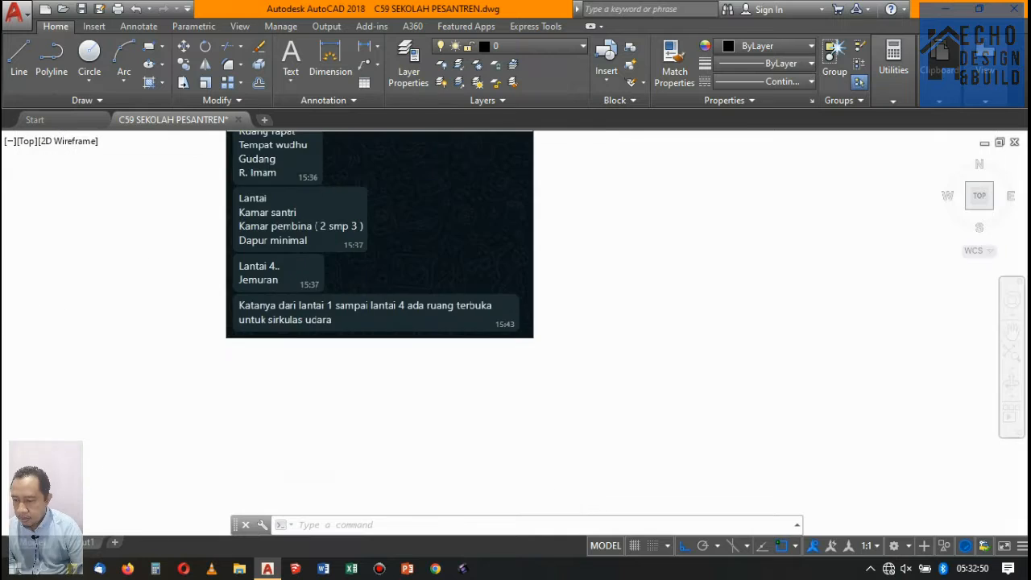
{"action": "scroll", "coordinate": [330, 258], "scroll_direction": "down", "scroll_amount": 6}
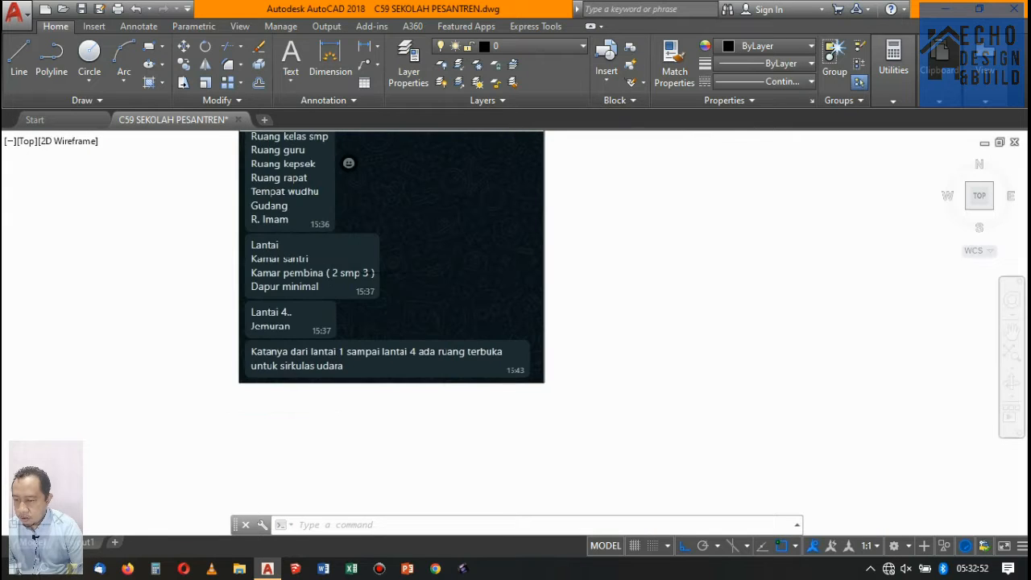
{"action": "scroll", "coordinate": [355, 242], "scroll_direction": "up", "scroll_amount": 2}
{"action": "scroll", "coordinate": [315, 238], "scroll_direction": "down", "scroll_amount": 10}
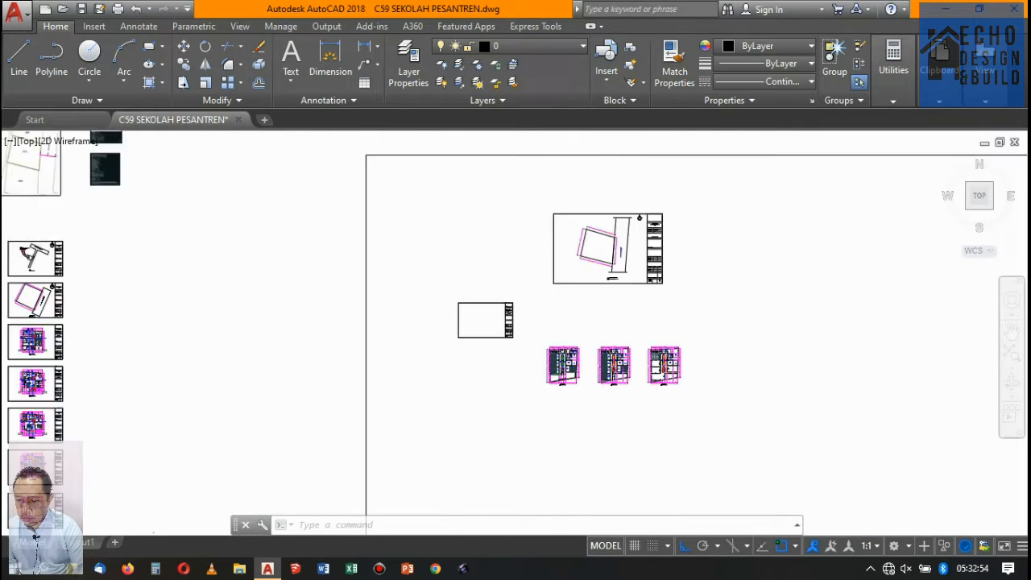
{"action": "scroll", "coordinate": [598, 371], "scroll_direction": "up", "scroll_amount": 8}
{"action": "scroll", "coordinate": [397, 307], "scroll_direction": "down", "scroll_amount": 6}
{"action": "scroll", "coordinate": [589, 306], "scroll_direction": "up", "scroll_amount": 5}
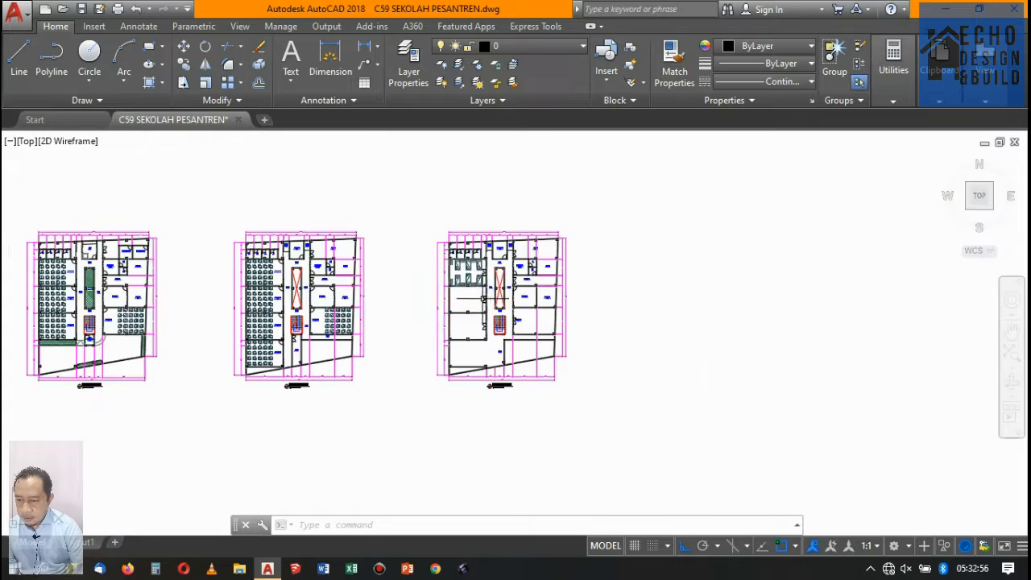
Copy the northwest student room's six beds and six wardrobes into the room directly south, using matching points on the middle columns
{"action": "scroll", "coordinate": [475, 276], "scroll_direction": "up", "scroll_amount": 12}
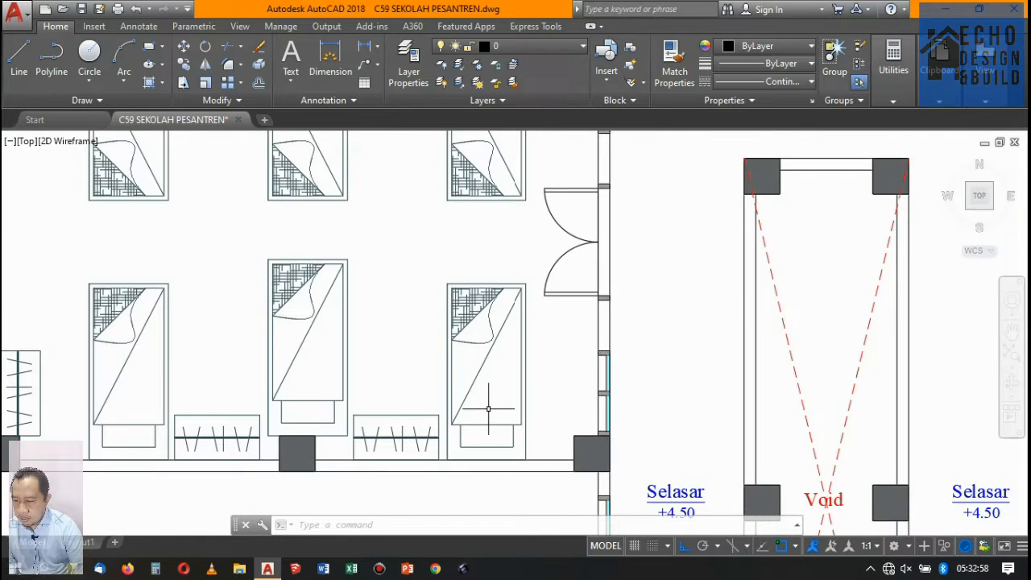
{"action": "scroll", "coordinate": [488, 409], "scroll_direction": "down", "scroll_amount": 5}
{"action": "scroll", "coordinate": [492, 412], "scroll_direction": "up", "scroll_amount": 5}
{"action": "left_click", "coordinate": [484, 411]}
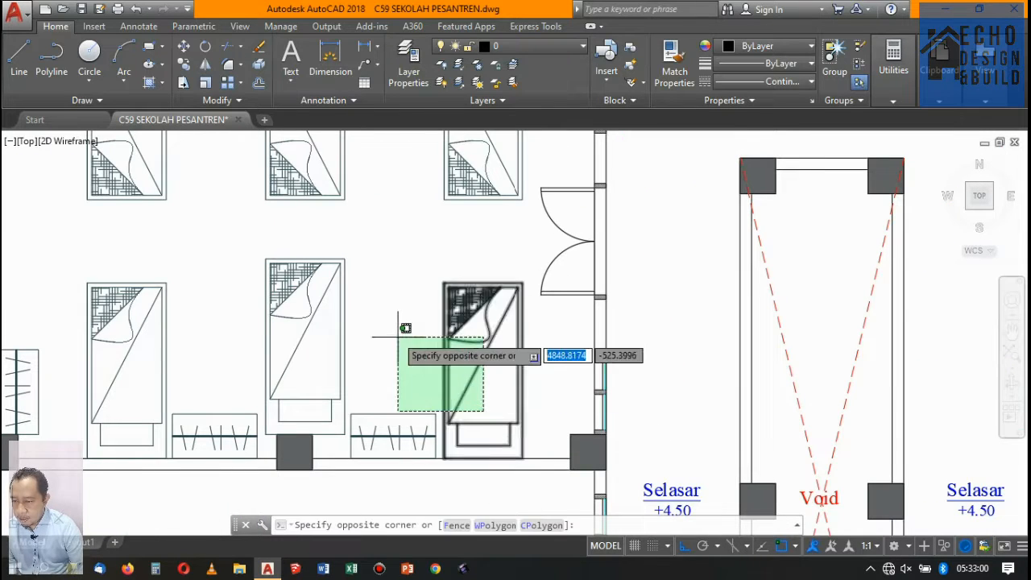
{"action": "scroll", "coordinate": [339, 290], "scroll_direction": "down", "scroll_amount": 5}
{"action": "left_click", "coordinate": [251, 216]}
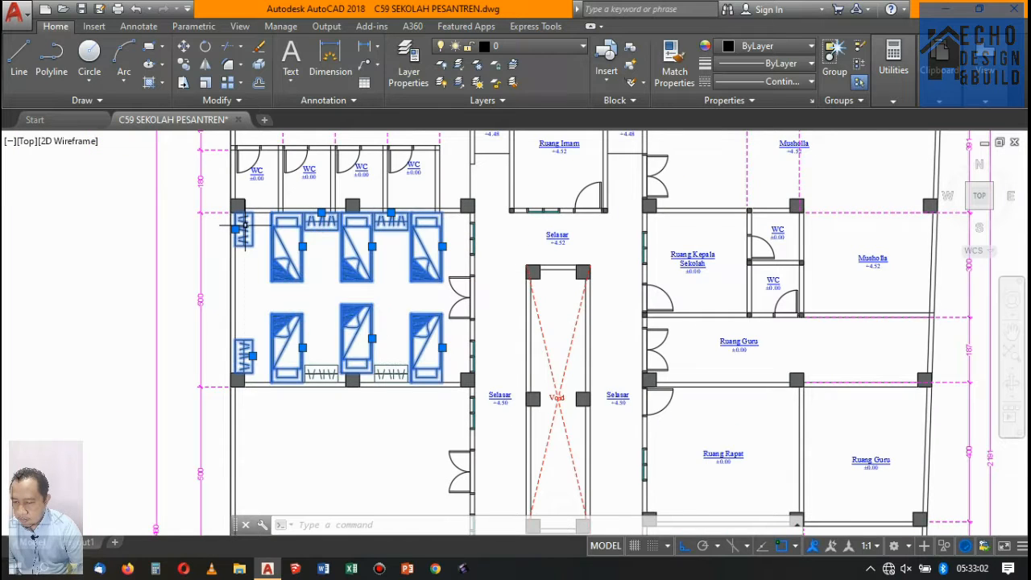
{"action": "scroll", "coordinate": [468, 374], "scroll_direction": "up", "scroll_amount": 6}
{"action": "left_click", "coordinate": [468, 375]}
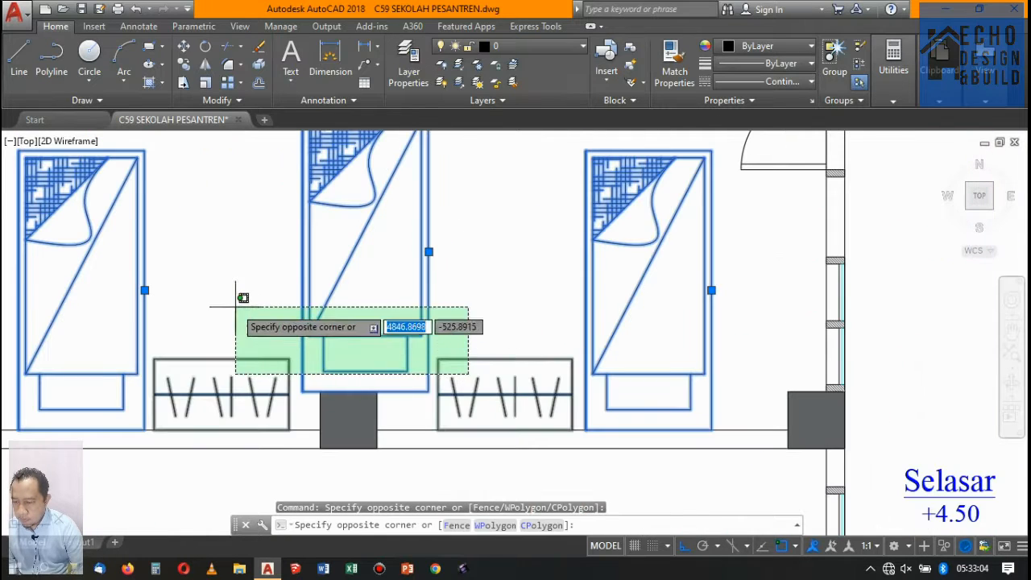
{"action": "scroll", "coordinate": [242, 298], "scroll_direction": "down", "scroll_amount": 6}
{"action": "scroll", "coordinate": [451, 274], "scroll_direction": "up", "scroll_amount": 4}
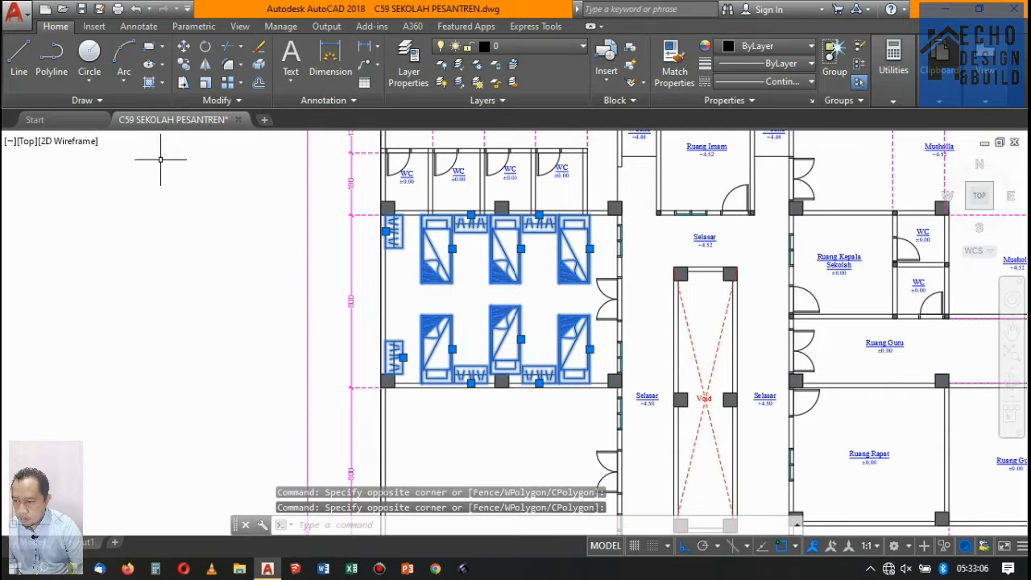
{"action": "left_click", "coordinate": [184, 68]}
{"action": "scroll", "coordinate": [494, 349], "scroll_direction": "up", "scroll_amount": 8}
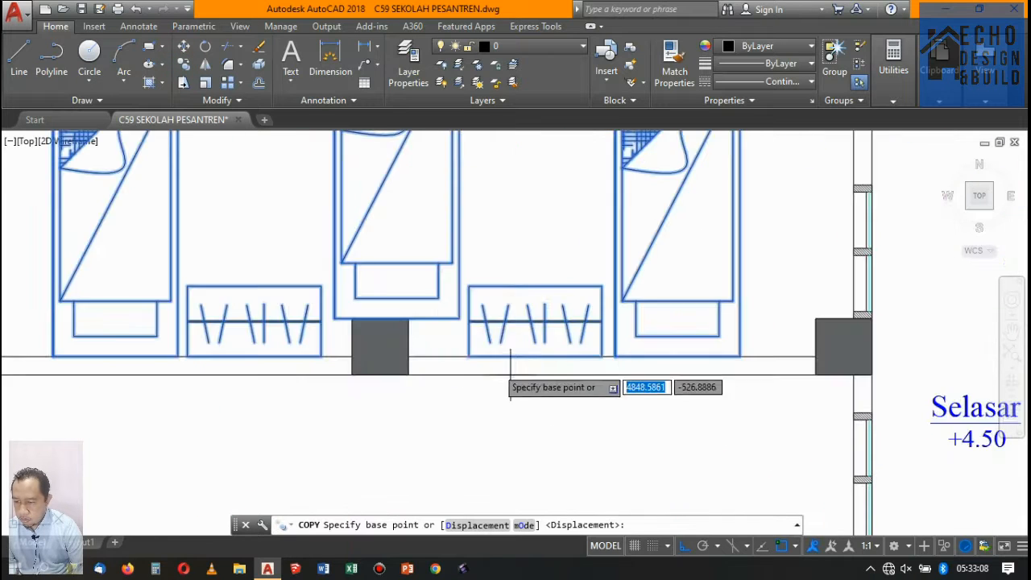
{"action": "left_click", "coordinate": [390, 280]}
{"action": "scroll", "coordinate": [391, 279], "scroll_direction": "down", "scroll_amount": 8}
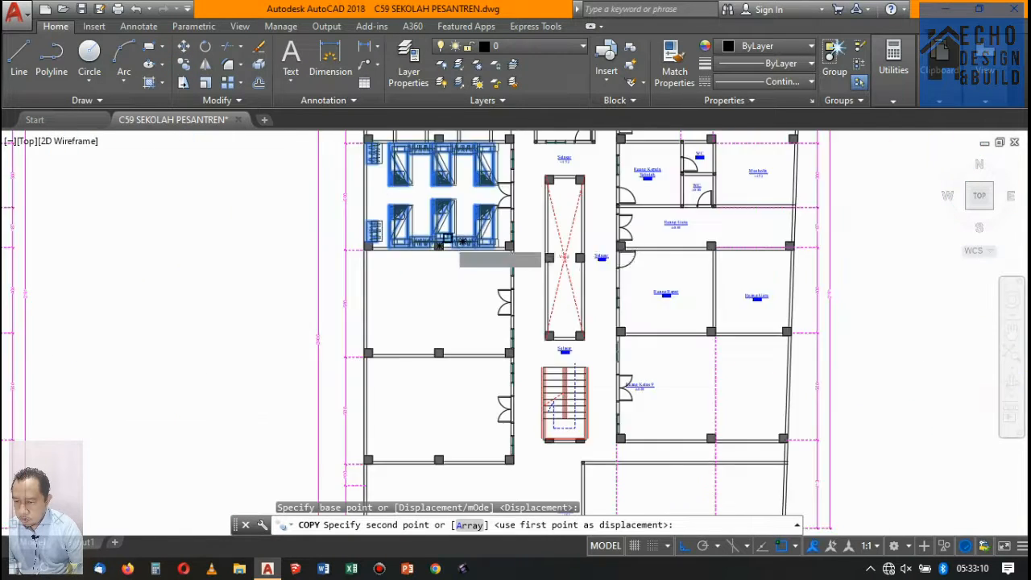
{"action": "scroll", "coordinate": [451, 272], "scroll_direction": "up", "scroll_amount": 10}
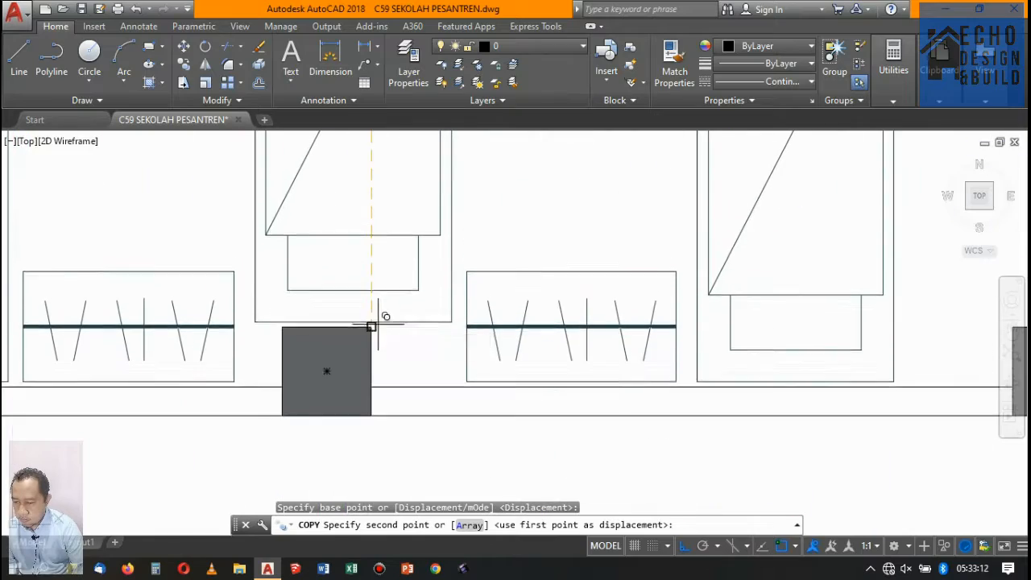
{"action": "left_click", "coordinate": [381, 321]}
Place a second copy of the beds and wardrobes in the third west-side room, aligned to its middle south column
{"action": "scroll", "coordinate": [381, 321], "scroll_direction": "down", "scroll_amount": 8}
{"action": "scroll", "coordinate": [427, 270], "scroll_direction": "up", "scroll_amount": 8}
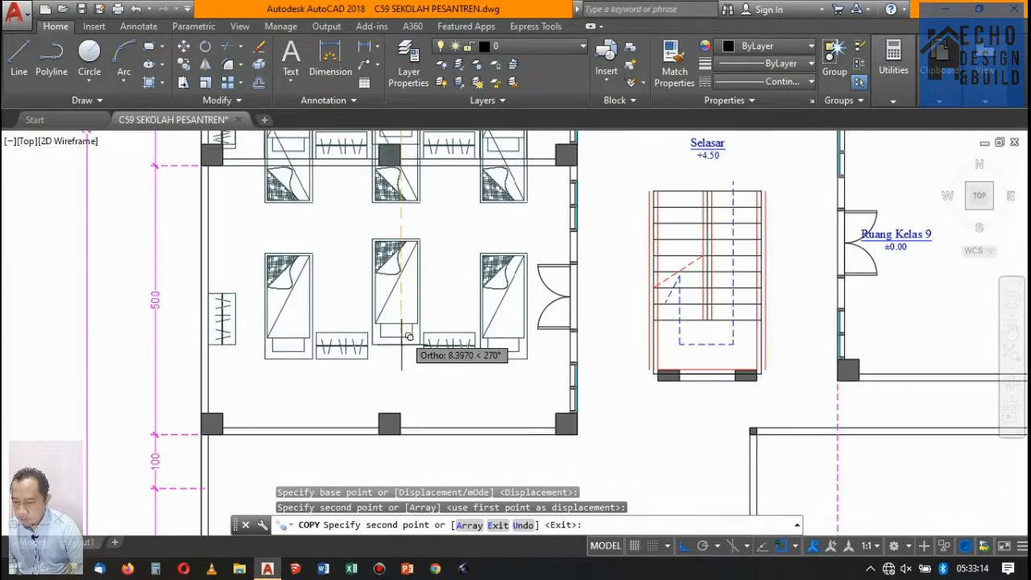
{"action": "left_click", "coordinate": [395, 414]}
{"action": "scroll", "coordinate": [410, 406], "scroll_direction": "down", "scroll_amount": 8}
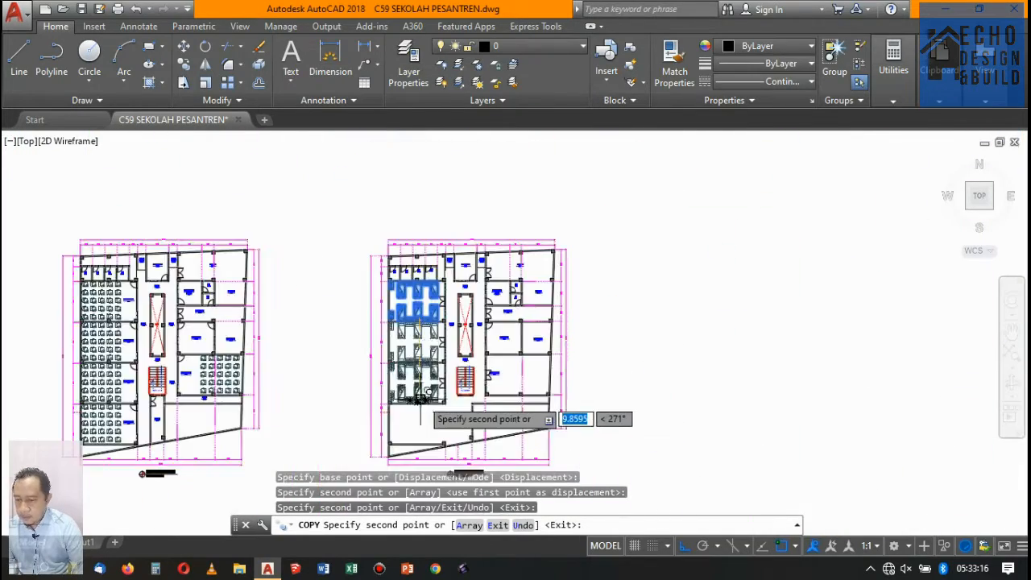
{"action": "scroll", "coordinate": [437, 414], "scroll_direction": "up", "scroll_amount": 4}
{"action": "key", "text": "Escape"}
Examine the three furnished west-side student rooms and the remaining rooms of the third-floor plan
{"action": "scroll", "coordinate": [433, 254], "scroll_direction": "up", "scroll_amount": 6}
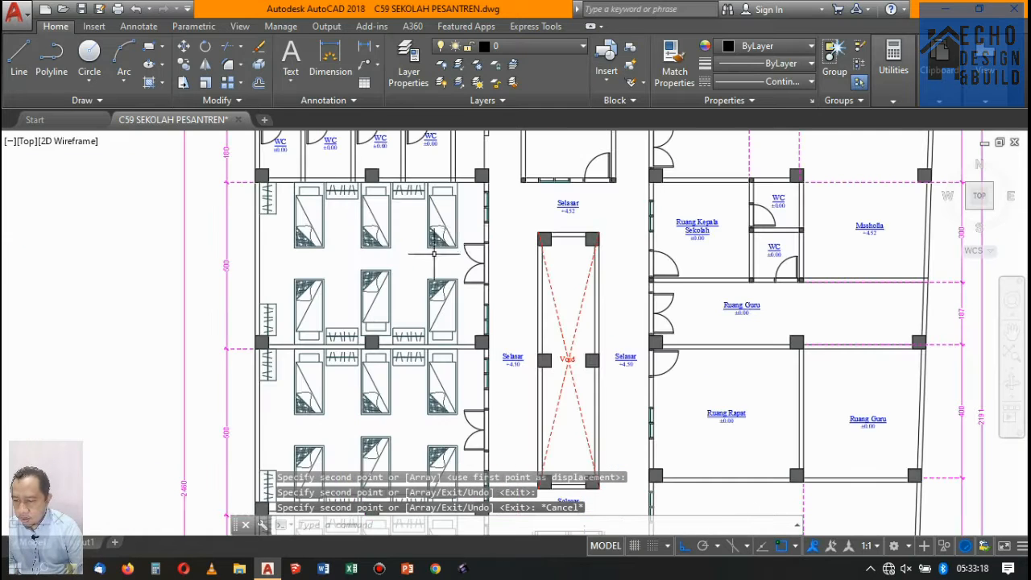
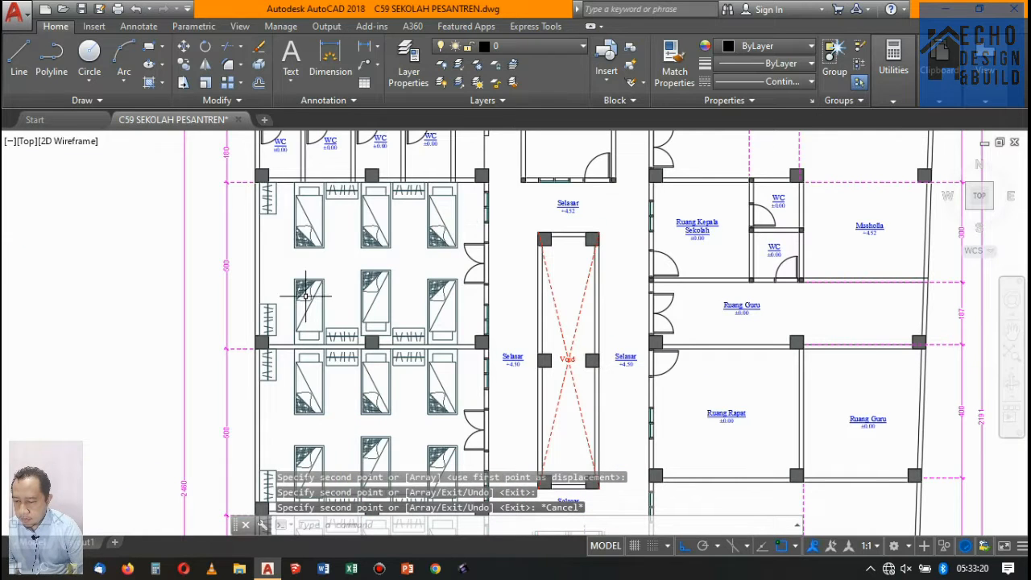
{"action": "scroll", "coordinate": [431, 232], "scroll_direction": "down", "scroll_amount": 4}
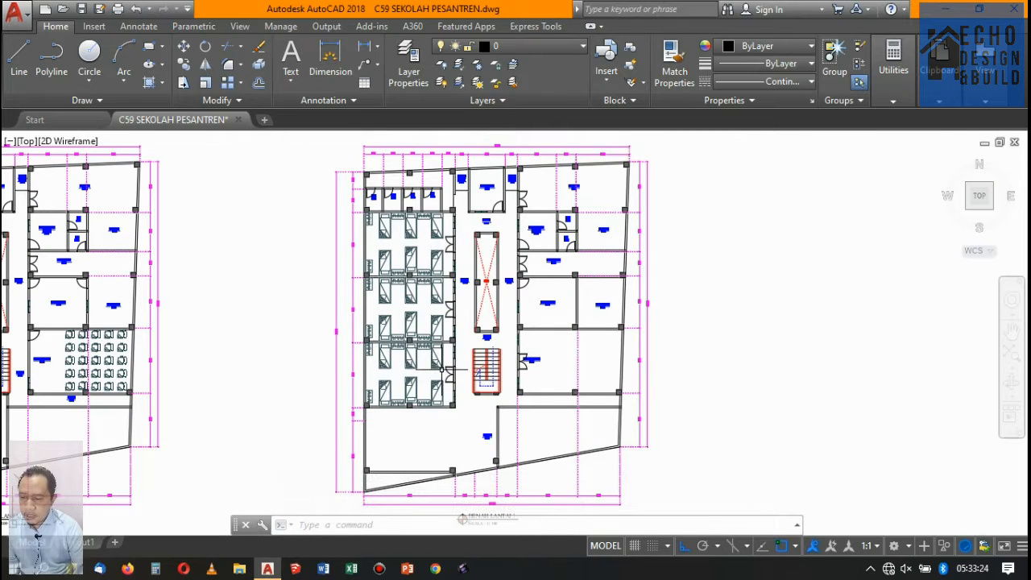
{"action": "scroll", "coordinate": [577, 302], "scroll_direction": "down", "scroll_amount": 2}
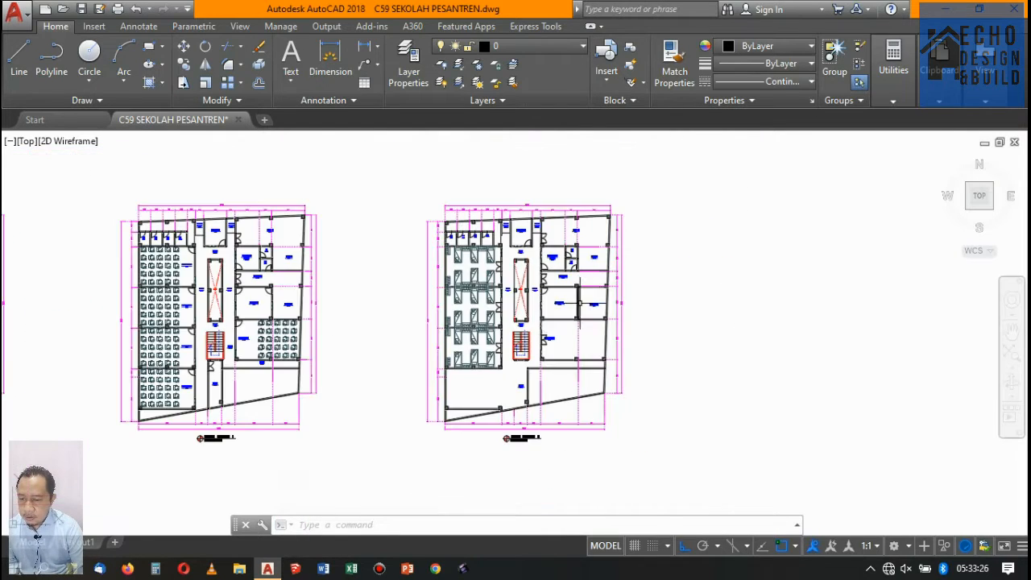
{"action": "scroll", "coordinate": [563, 329], "scroll_direction": "up", "scroll_amount": 4}
{"action": "scroll", "coordinate": [516, 314], "scroll_direction": "down", "scroll_amount": 2}
{"action": "scroll", "coordinate": [423, 284], "scroll_direction": "up", "scroll_amount": 4}
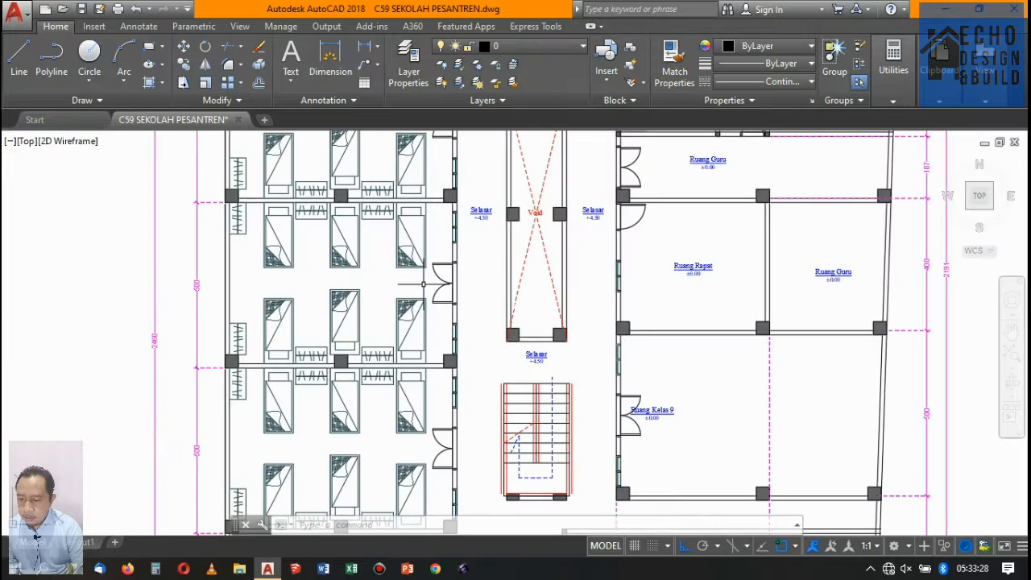
{"action": "scroll", "coordinate": [399, 298], "scroll_direction": "down", "scroll_amount": 4}
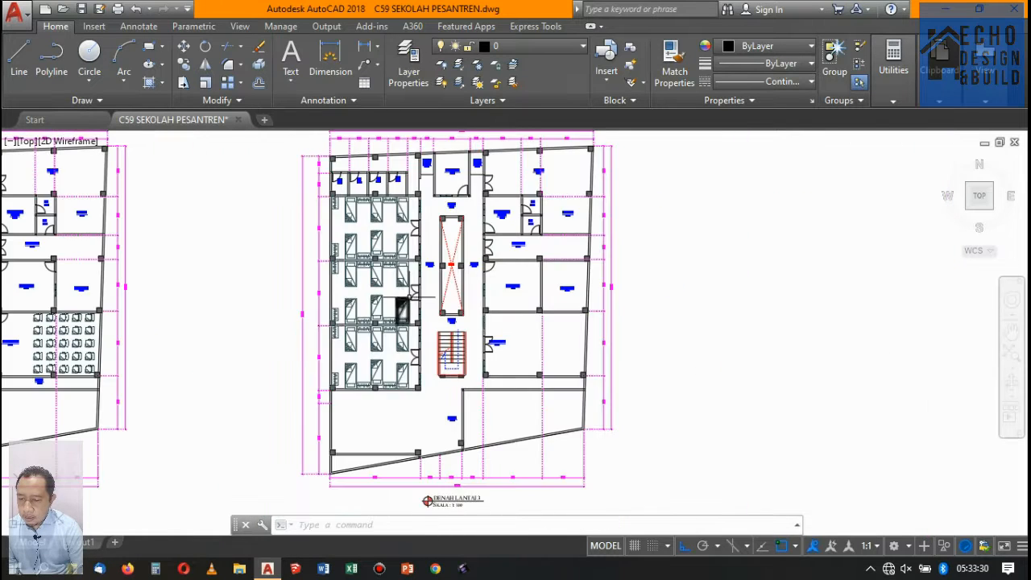
{"action": "scroll", "coordinate": [410, 298], "scroll_direction": "up", "scroll_amount": 2}
{"action": "scroll", "coordinate": [582, 312], "scroll_direction": "down", "scroll_amount": 3}
{"action": "scroll", "coordinate": [518, 320], "scroll_direction": "up", "scroll_amount": 3}
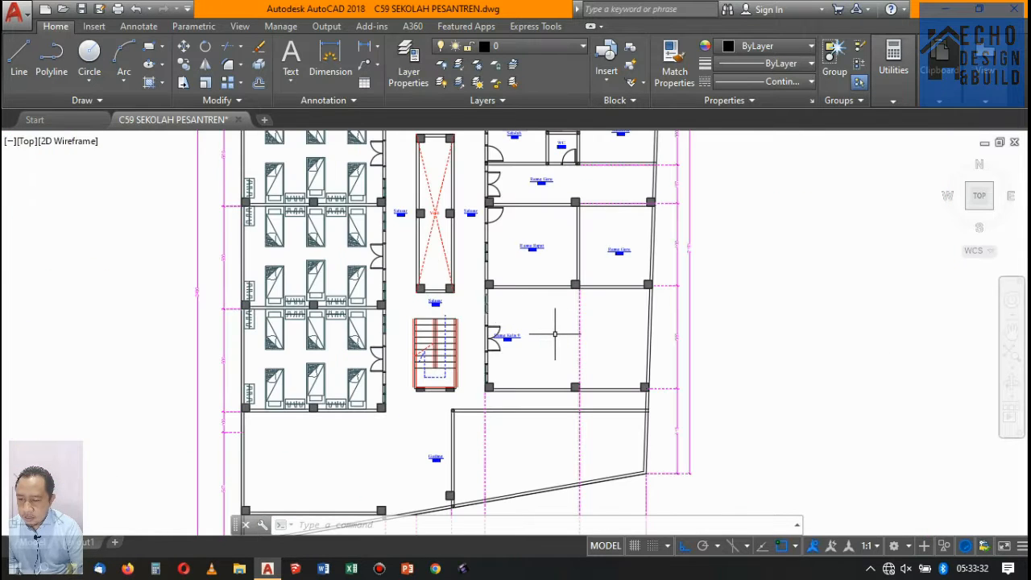
{"action": "scroll", "coordinate": [451, 328], "scroll_direction": "down", "scroll_amount": 3}
{"action": "scroll", "coordinate": [403, 338], "scroll_direction": "up", "scroll_amount": 5}
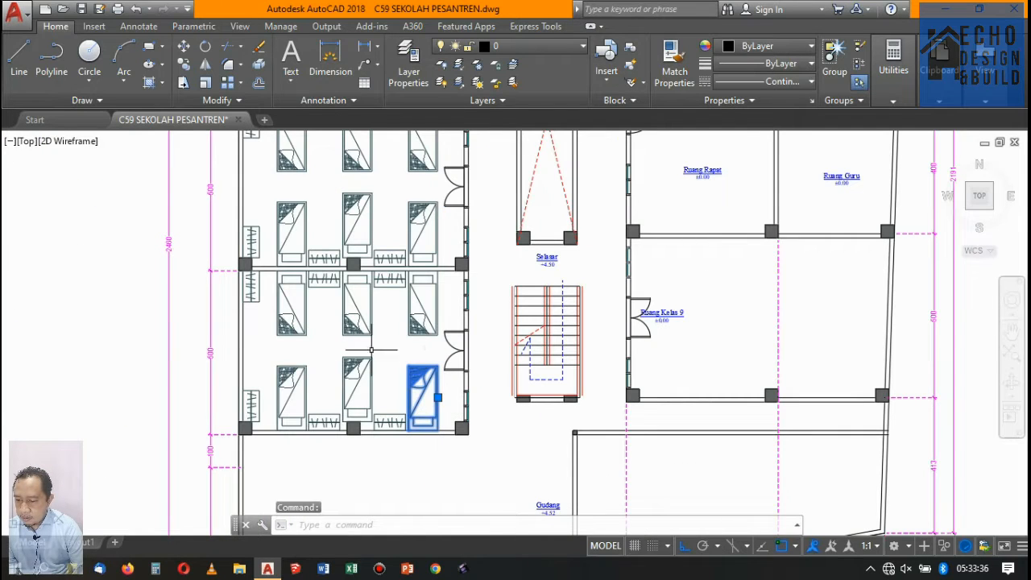
{"action": "key", "text": "Escape"}
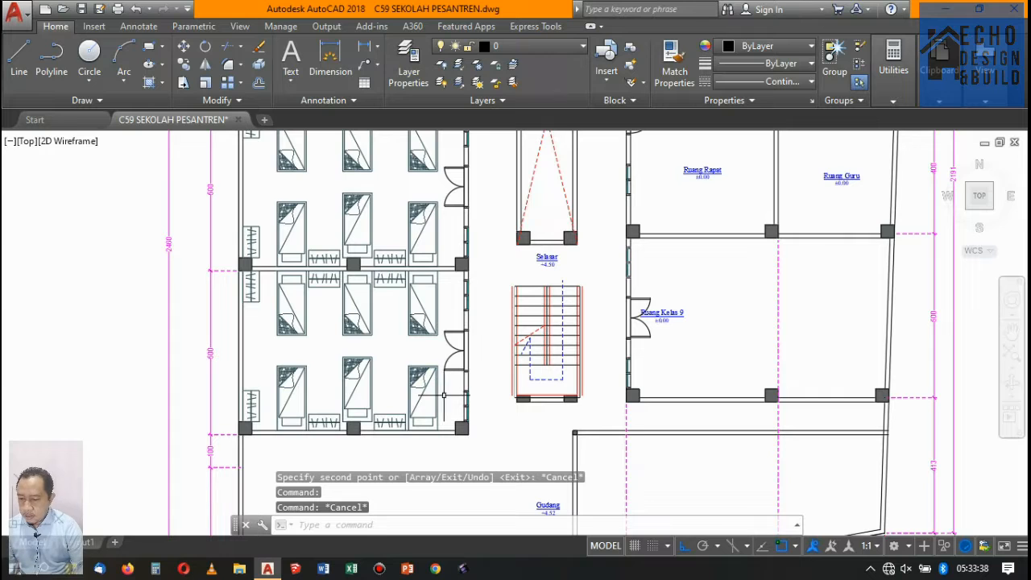
Try to mirror the southernmost west-side student room's six beds and six wardrobes, without the columns, about the staircase's vertical centreline
{"action": "scroll", "coordinate": [428, 419], "scroll_direction": "up", "scroll_amount": 3}
{"action": "left_click", "coordinate": [414, 427]}
{"action": "scroll", "coordinate": [409, 412], "scroll_direction": "down", "scroll_amount": 4}
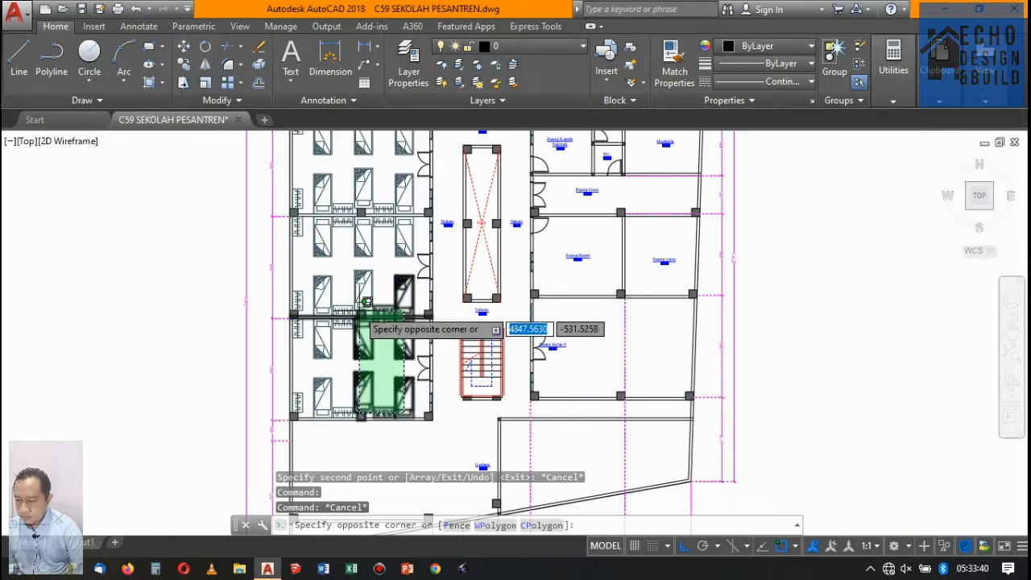
{"action": "left_click", "coordinate": [304, 320]}
{"action": "scroll", "coordinate": [381, 342], "scroll_direction": "up", "scroll_amount": 4}
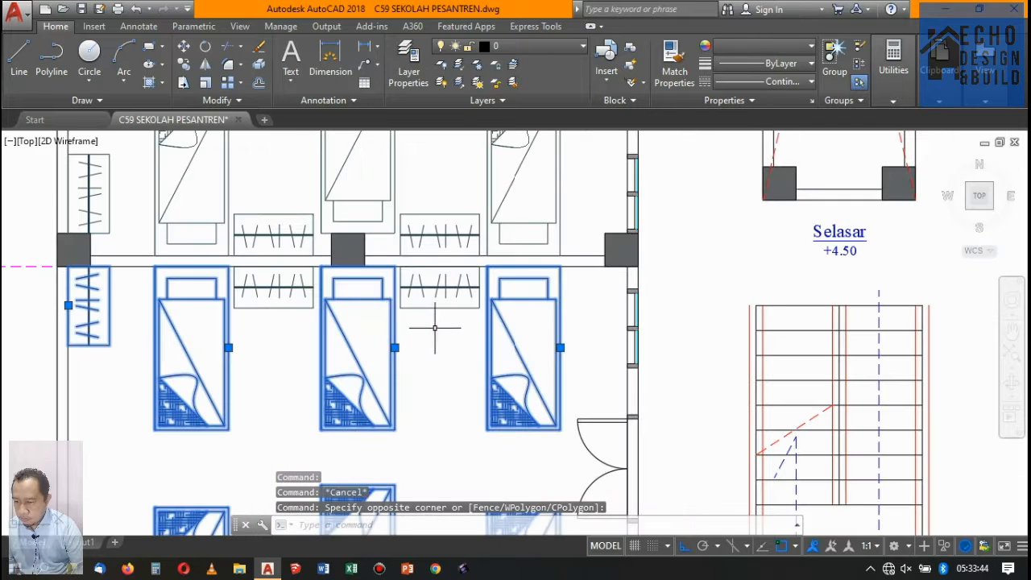
{"action": "left_click", "coordinate": [422, 308]}
{"action": "left_click", "coordinate": [431, 309]}
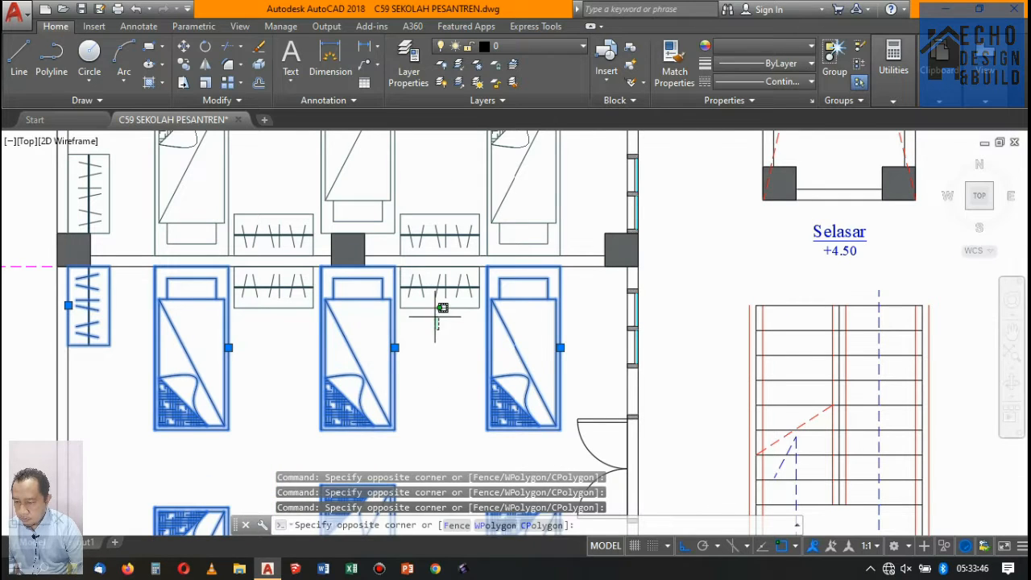
{"action": "left_click", "coordinate": [422, 298]}
{"action": "scroll", "coordinate": [281, 328], "scroll_direction": "down", "scroll_amount": 3}
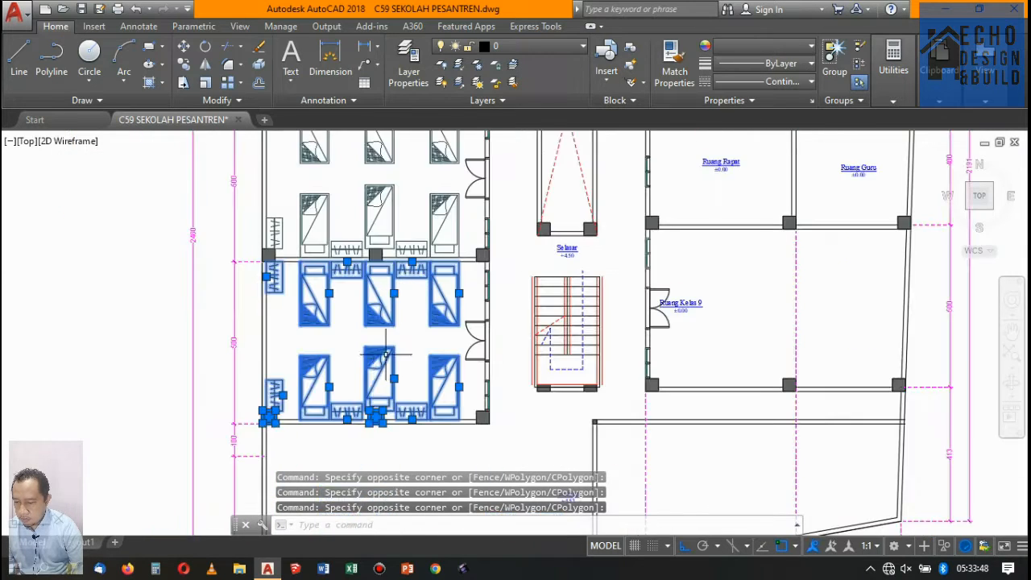
{"action": "scroll", "coordinate": [374, 429], "scroll_direction": "up", "scroll_amount": 3}
{"action": "scroll", "coordinate": [473, 272], "scroll_direction": "down", "scroll_amount": 3}
{"action": "scroll", "coordinate": [426, 322], "scroll_direction": "up", "scroll_amount": 4}
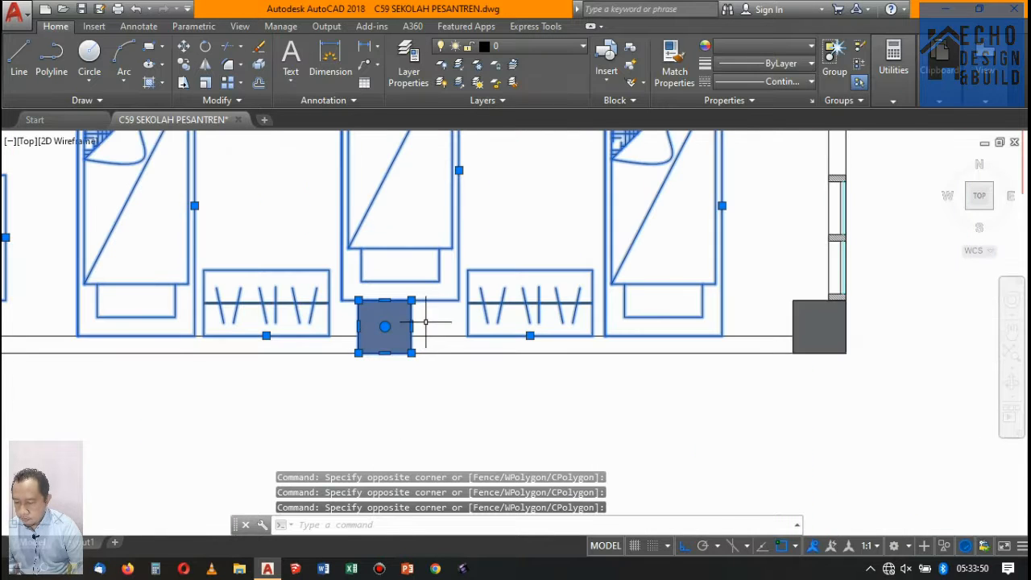
{"action": "left_click", "coordinate": [431, 321], "text": "shift"}
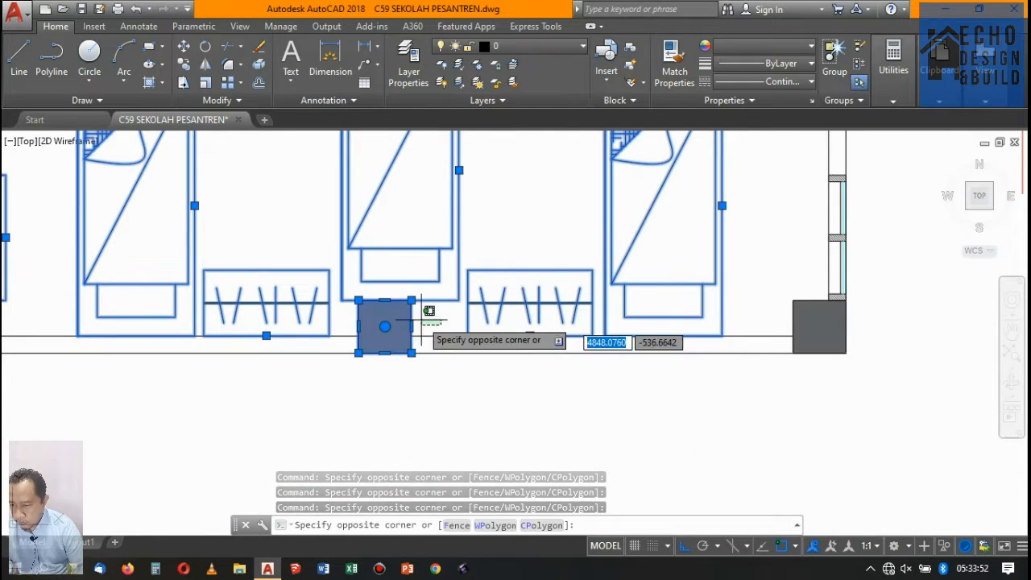
{"action": "left_click", "coordinate": [347, 307], "text": "shift"}
{"action": "scroll", "coordinate": [269, 339], "scroll_direction": "down", "scroll_amount": 3}
{"action": "scroll", "coordinate": [287, 295], "scroll_direction": "up", "scroll_amount": 6}
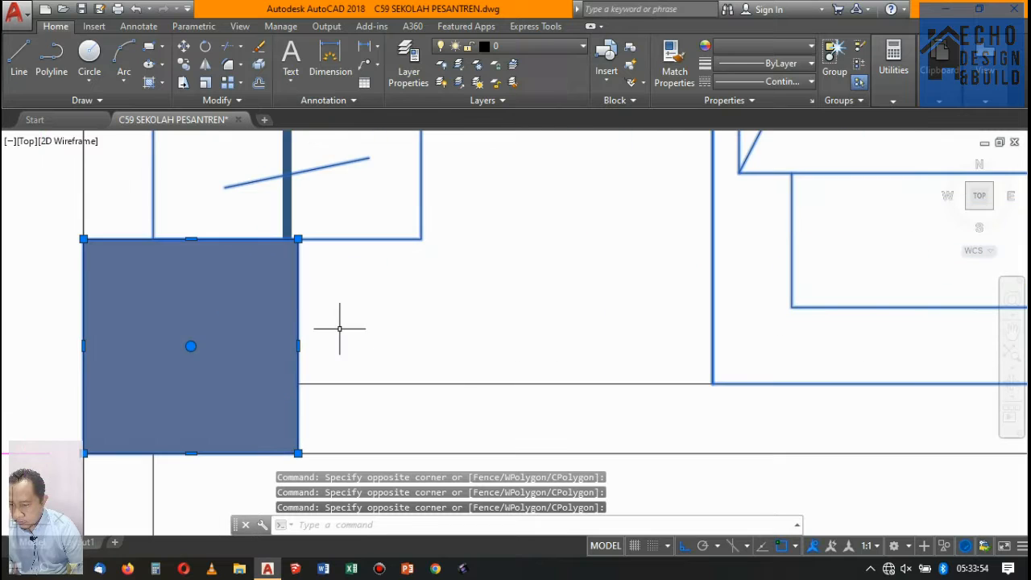
{"action": "scroll", "coordinate": [273, 293], "scroll_direction": "down", "scroll_amount": 4}
{"action": "scroll", "coordinate": [512, 196], "scroll_direction": "up", "scroll_amount": 3}
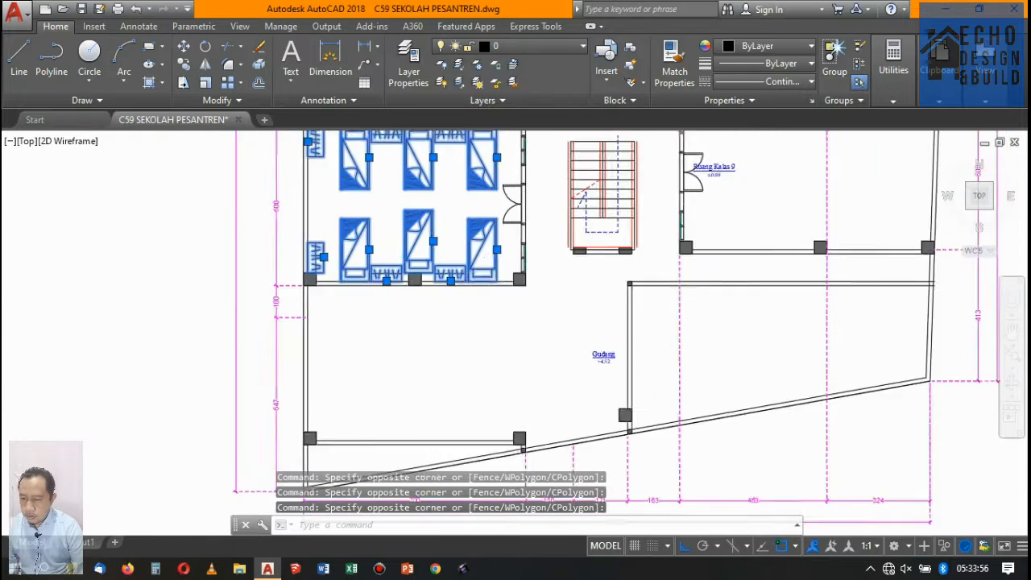
{"action": "scroll", "coordinate": [513, 196], "scroll_direction": "down", "scroll_amount": 5}
{"action": "scroll", "coordinate": [443, 242], "scroll_direction": "up", "scroll_amount": 4}
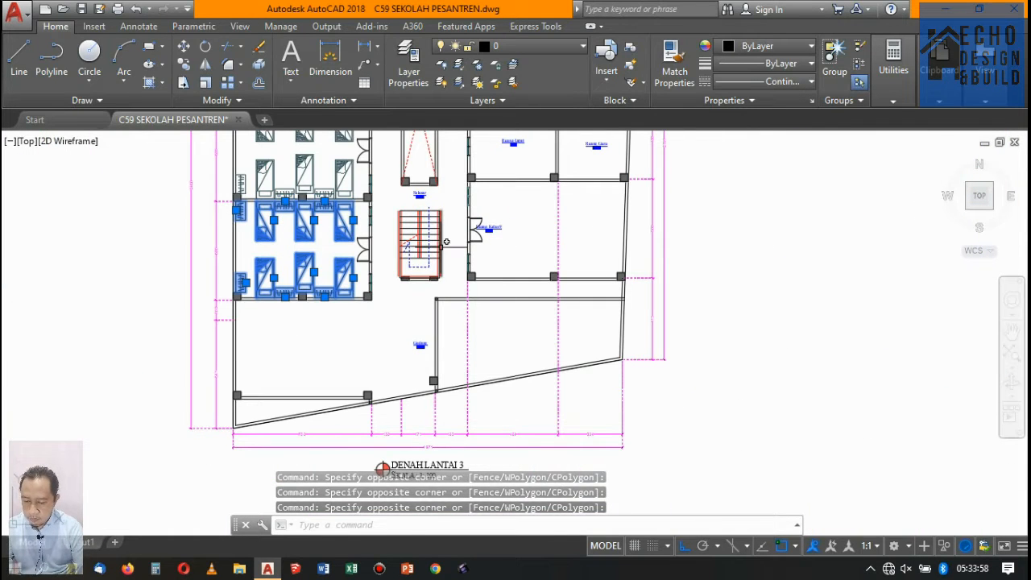
{"action": "type", "text": "mi"}
{"action": "key", "text": "Return"}
{"action": "scroll", "coordinate": [428, 226], "scroll_direction": "up", "scroll_amount": 5}
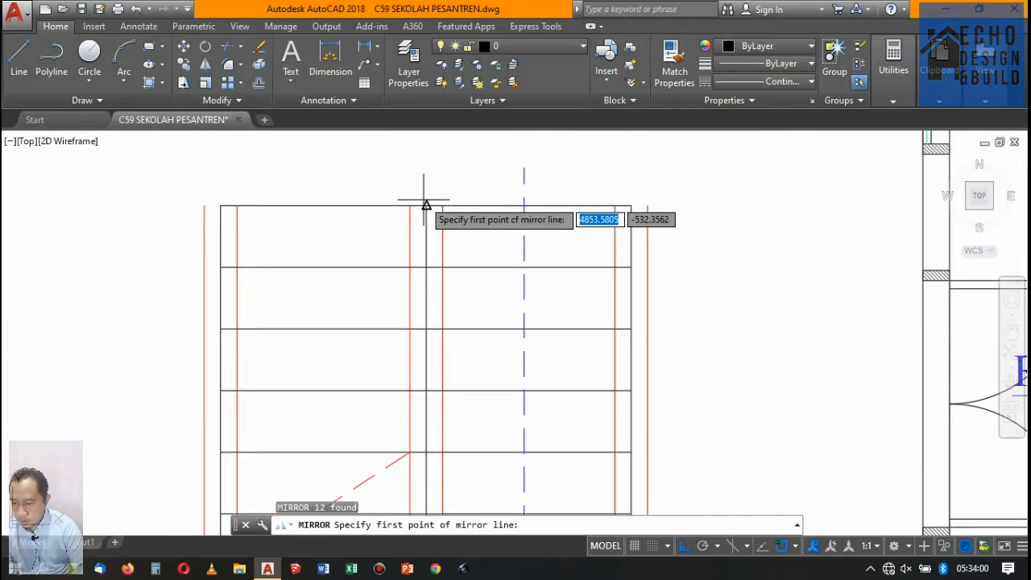
{"action": "left_click", "coordinate": [423, 202]}
{"action": "scroll", "coordinate": [424, 202], "scroll_direction": "down", "scroll_amount": 2}
{"action": "scroll", "coordinate": [417, 315], "scroll_direction": "up", "scroll_amount": 5}
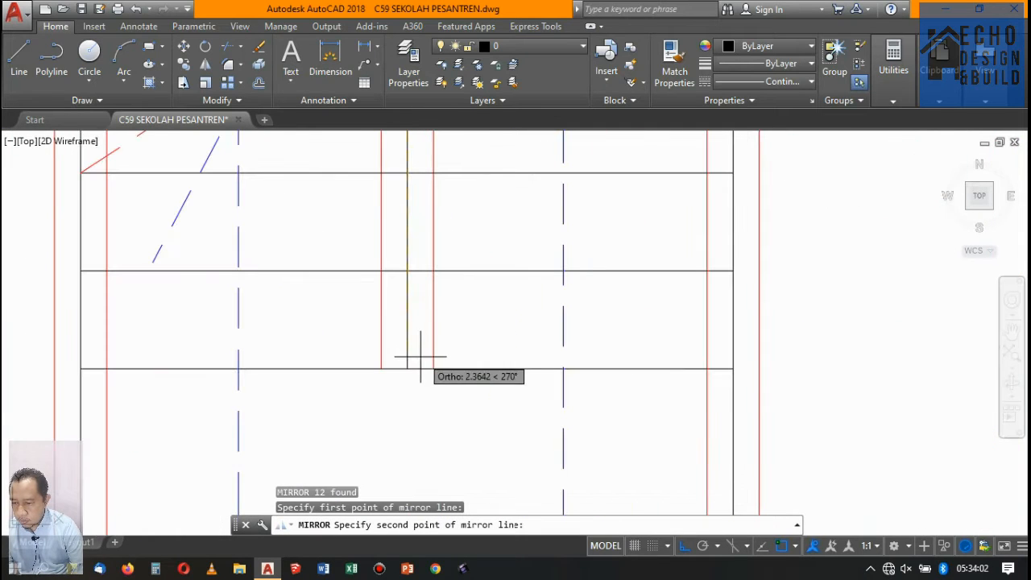
{"action": "left_click", "coordinate": [408, 368]}
{"action": "scroll", "coordinate": [410, 361], "scroll_direction": "down", "scroll_amount": 5}
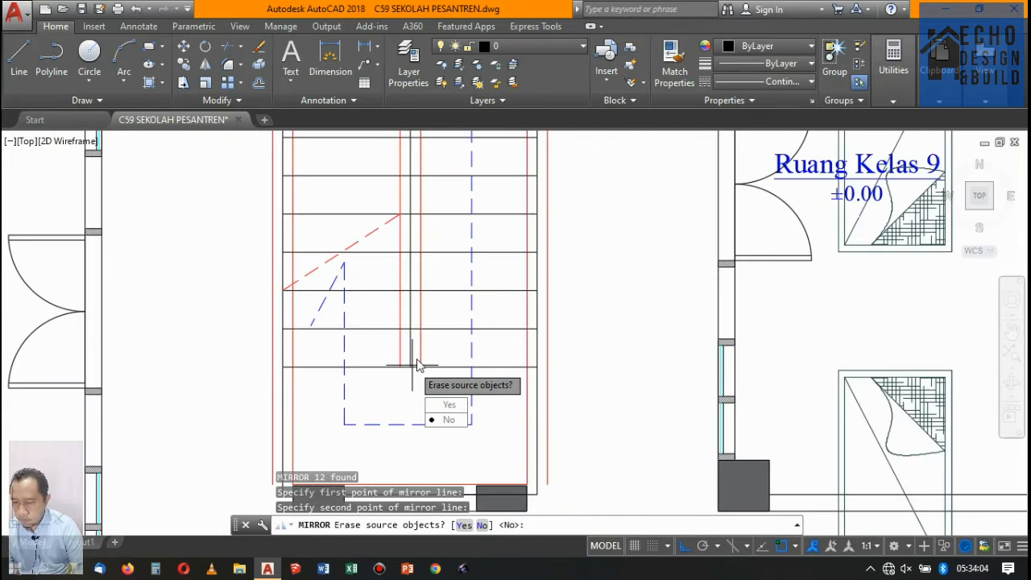
{"action": "scroll", "coordinate": [562, 257], "scroll_direction": "down", "scroll_amount": 4}
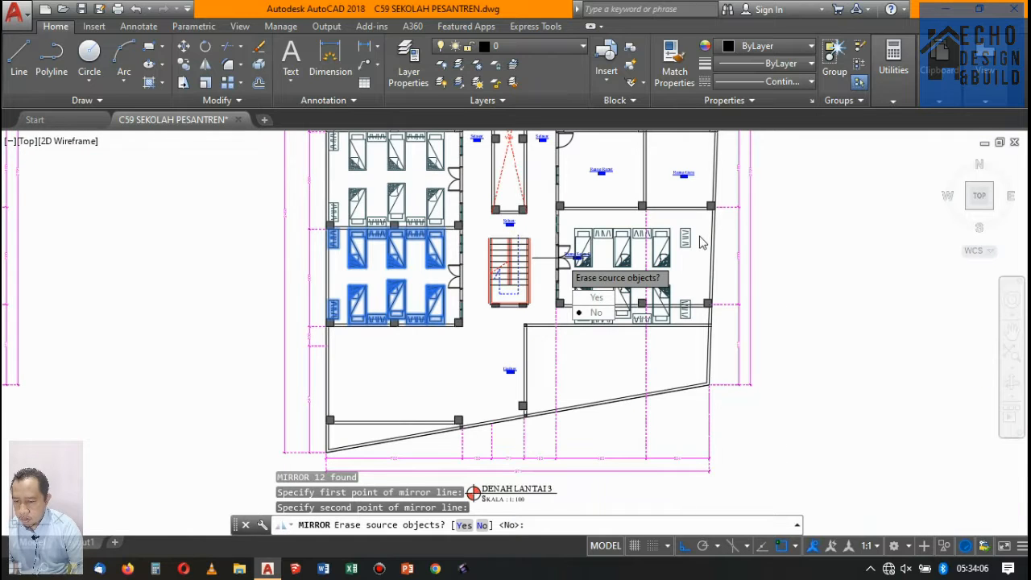
{"action": "scroll", "coordinate": [700, 241], "scroll_direction": "up", "scroll_amount": 2}
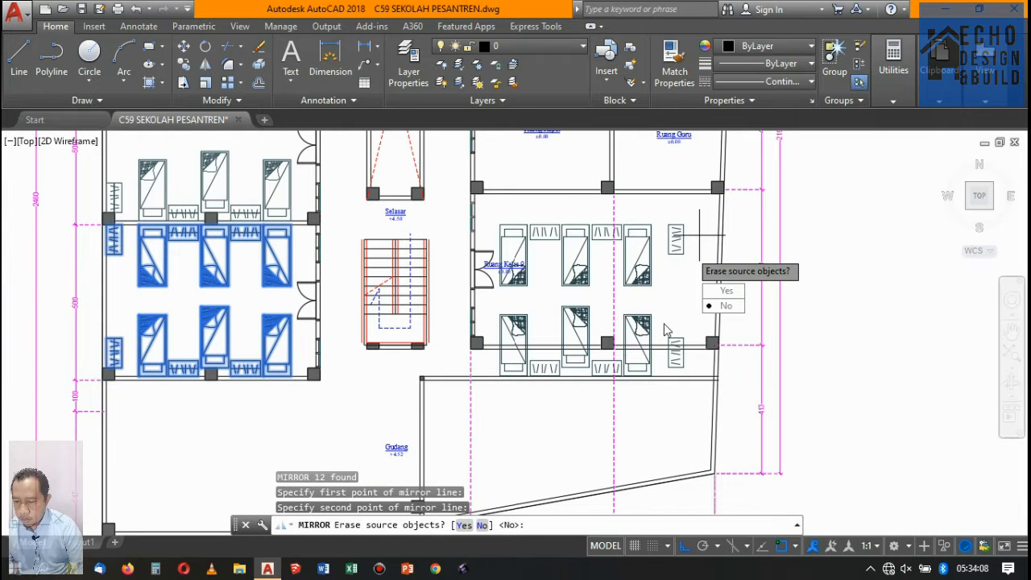
{"action": "scroll", "coordinate": [677, 327], "scroll_direction": "up", "scroll_amount": 2}
{"action": "scroll", "coordinate": [547, 285], "scroll_direction": "down", "scroll_amount": 4}
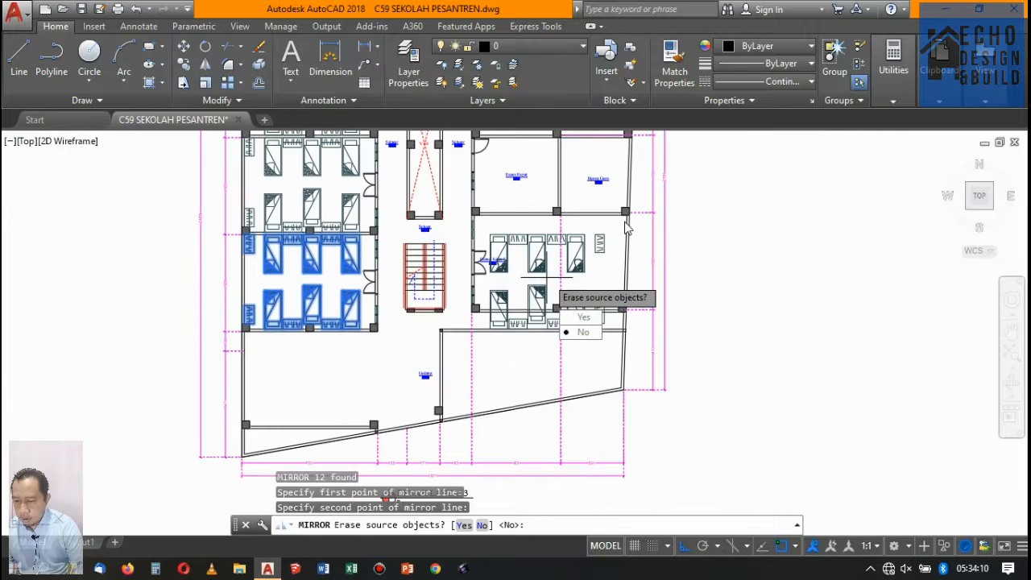
{"action": "scroll", "coordinate": [588, 262], "scroll_direction": "up", "scroll_amount": 2}
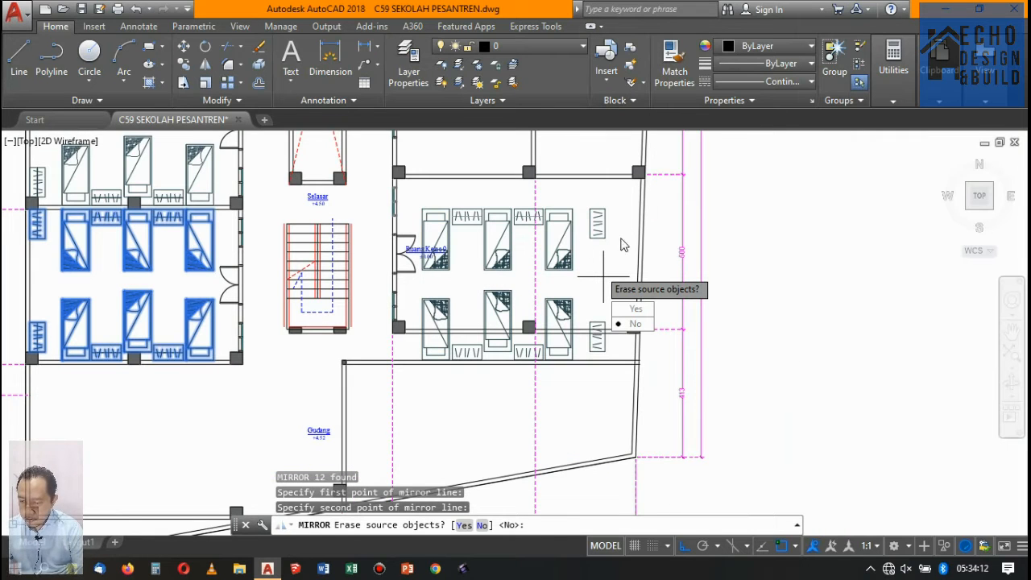
{"action": "key", "text": "Escape"}
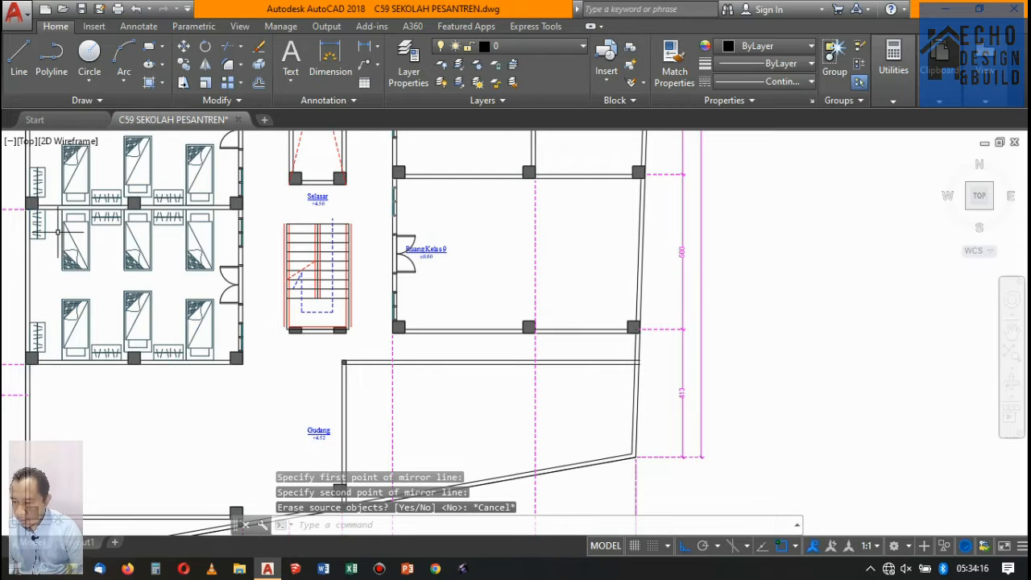
Mirror the six beds and six wardrobes of the southernmost west-side student room about the staircase's centreline into Ruang Kelas 9, keeping the originals
{"action": "scroll", "coordinate": [130, 266], "scroll_direction": "up", "scroll_amount": 4}
{"action": "left_click", "coordinate": [248, 396]}
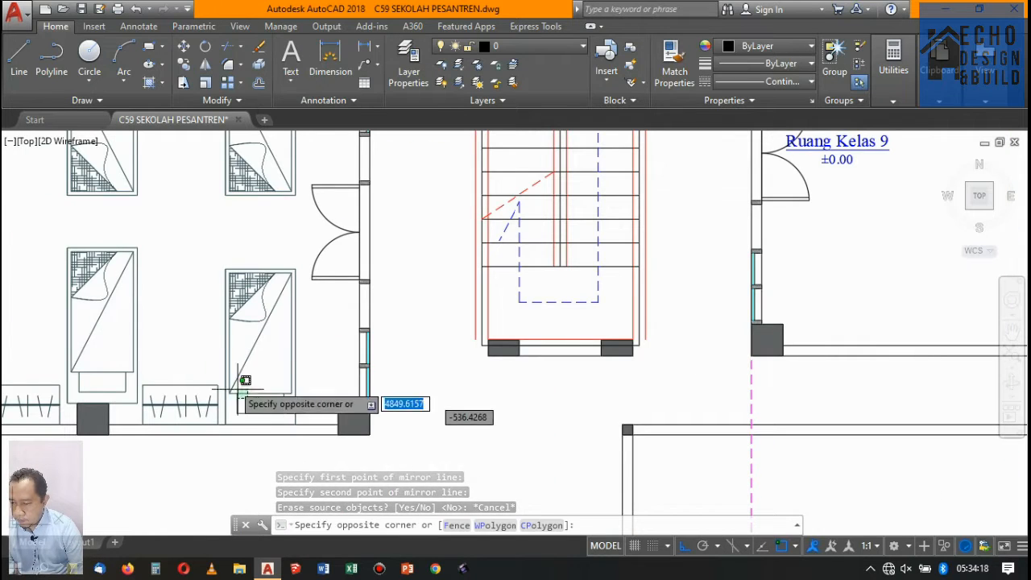
{"action": "scroll", "coordinate": [185, 299], "scroll_direction": "down", "scroll_amount": 5}
{"action": "left_click", "coordinate": [181, 271]}
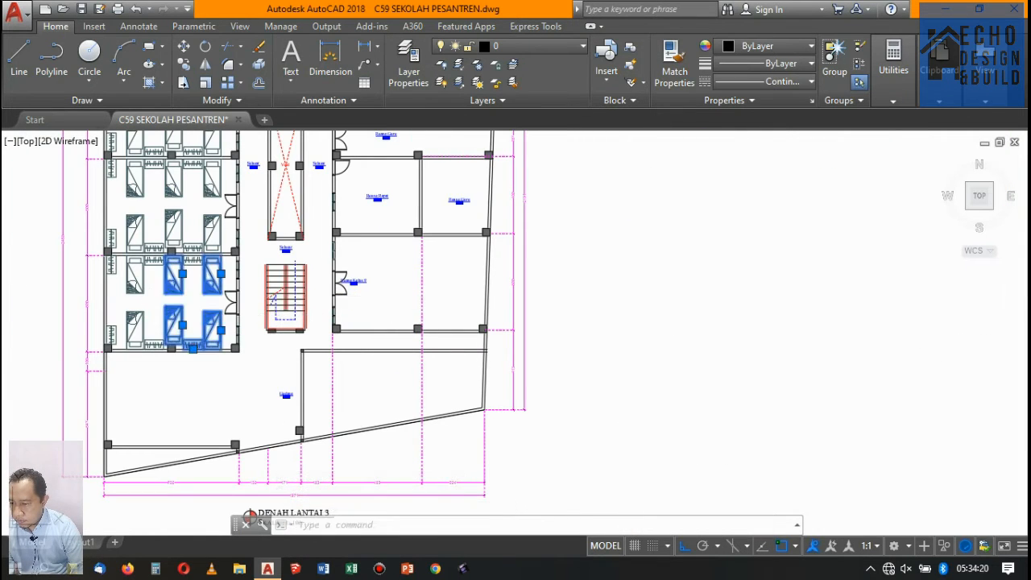
{"action": "scroll", "coordinate": [221, 249], "scroll_direction": "up", "scroll_amount": 6}
{"action": "left_click", "coordinate": [220, 249]}
{"action": "scroll", "coordinate": [193, 258], "scroll_direction": "down", "scroll_amount": 5}
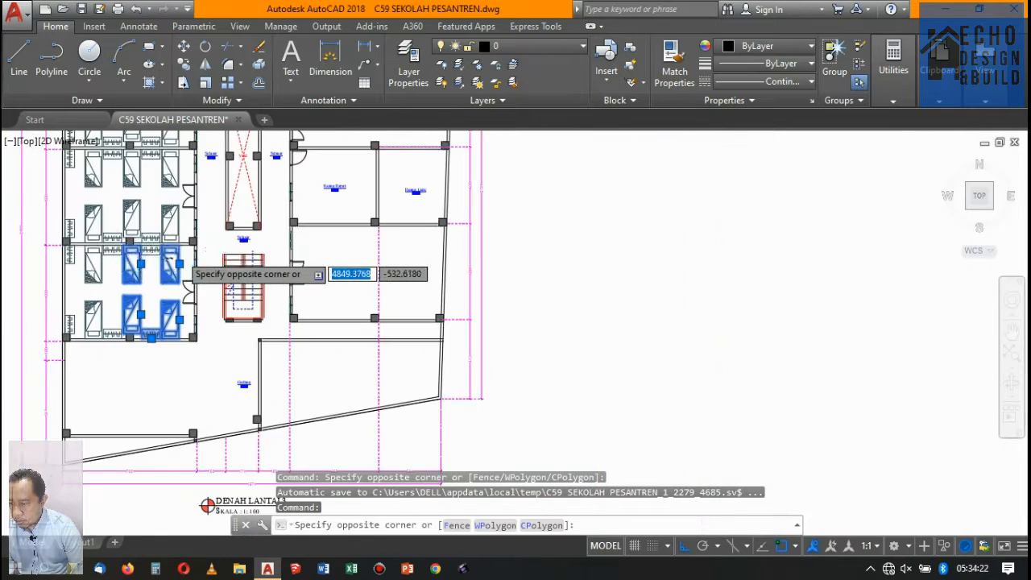
{"action": "scroll", "coordinate": [137, 256], "scroll_direction": "up", "scroll_amount": 4}
{"action": "left_click", "coordinate": [13, 242]}
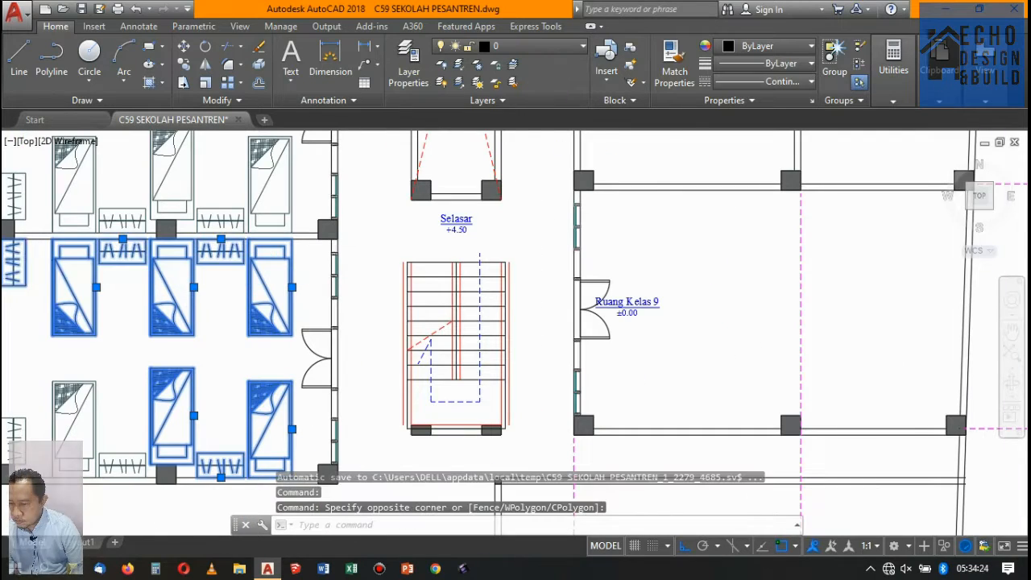
{"action": "scroll", "coordinate": [386, 257], "scroll_direction": "down", "scroll_amount": 5}
{"action": "scroll", "coordinate": [393, 373], "scroll_direction": "up", "scroll_amount": 7}
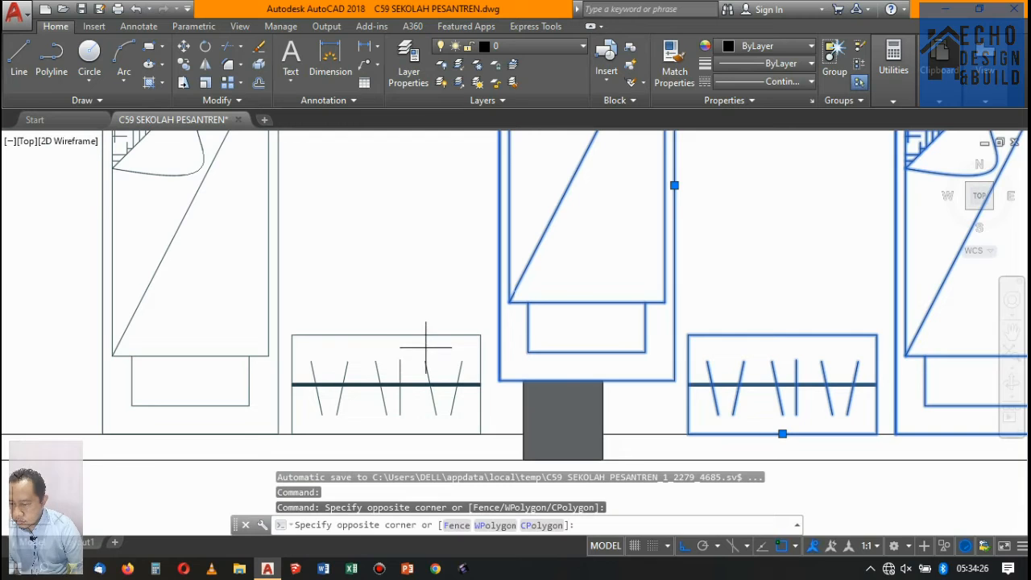
{"action": "scroll", "coordinate": [315, 295], "scroll_direction": "down", "scroll_amount": 6}
{"action": "left_click", "coordinate": [235, 266]}
{"action": "scroll", "coordinate": [357, 294], "scroll_direction": "down", "scroll_amount": 6}
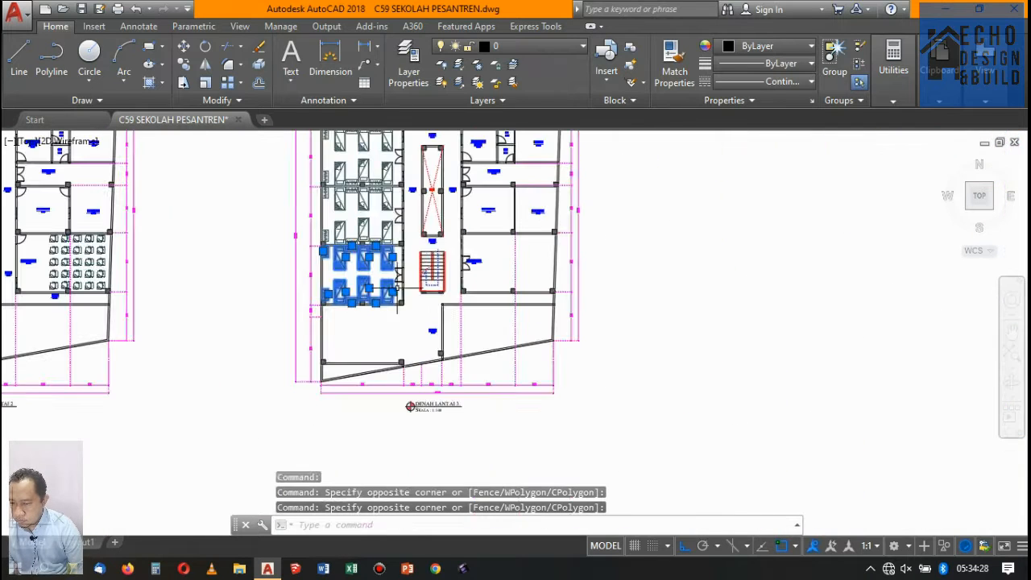
{"action": "scroll", "coordinate": [429, 238], "scroll_direction": "up", "scroll_amount": 2}
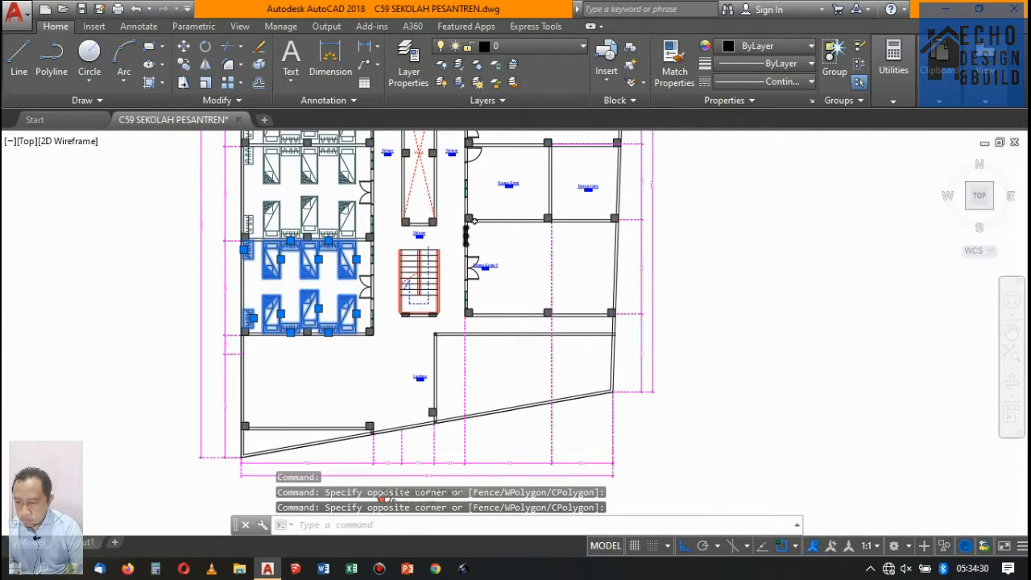
{"action": "type", "text": "mi"}
{"action": "key", "text": "Return"}
{"action": "scroll", "coordinate": [419, 242], "scroll_direction": "up", "scroll_amount": 5}
{"action": "left_click", "coordinate": [390, 274]}
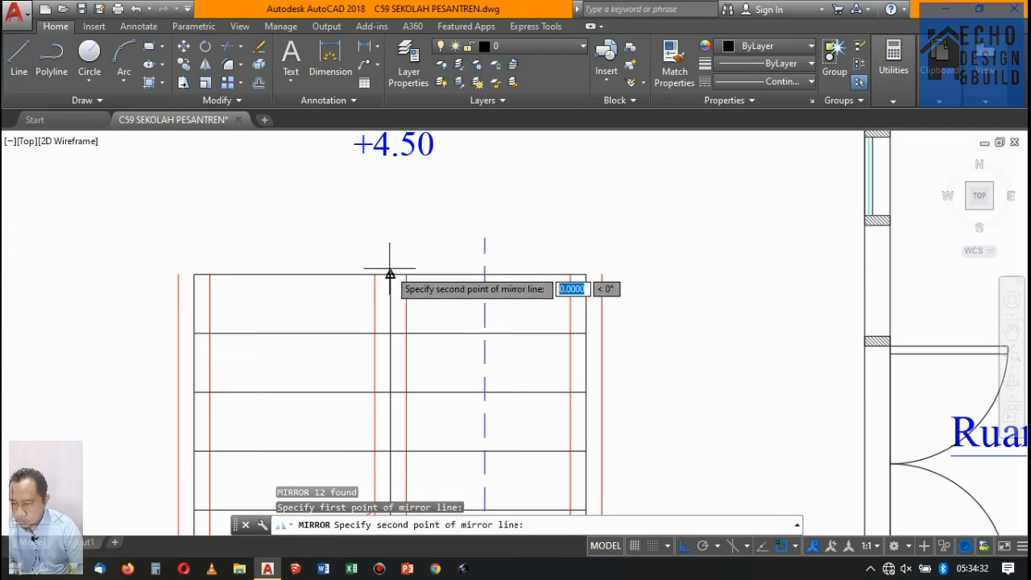
{"action": "scroll", "coordinate": [390, 298], "scroll_direction": "down", "scroll_amount": 5}
{"action": "scroll", "coordinate": [387, 346], "scroll_direction": "up", "scroll_amount": 7}
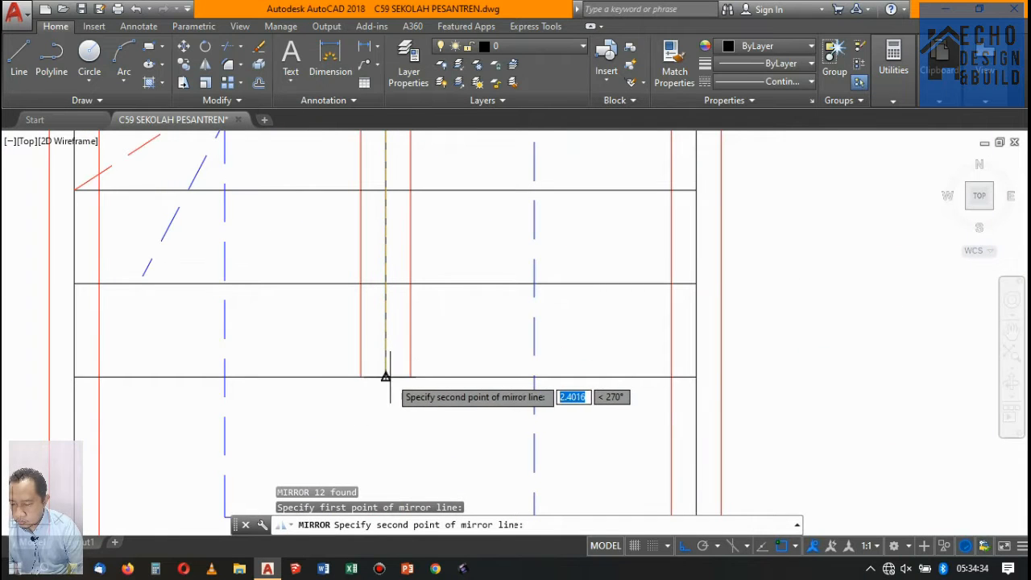
{"action": "left_click", "coordinate": [386, 377]}
{"action": "scroll", "coordinate": [375, 287], "scroll_direction": "down", "scroll_amount": 3}
{"action": "key", "text": "Return"}
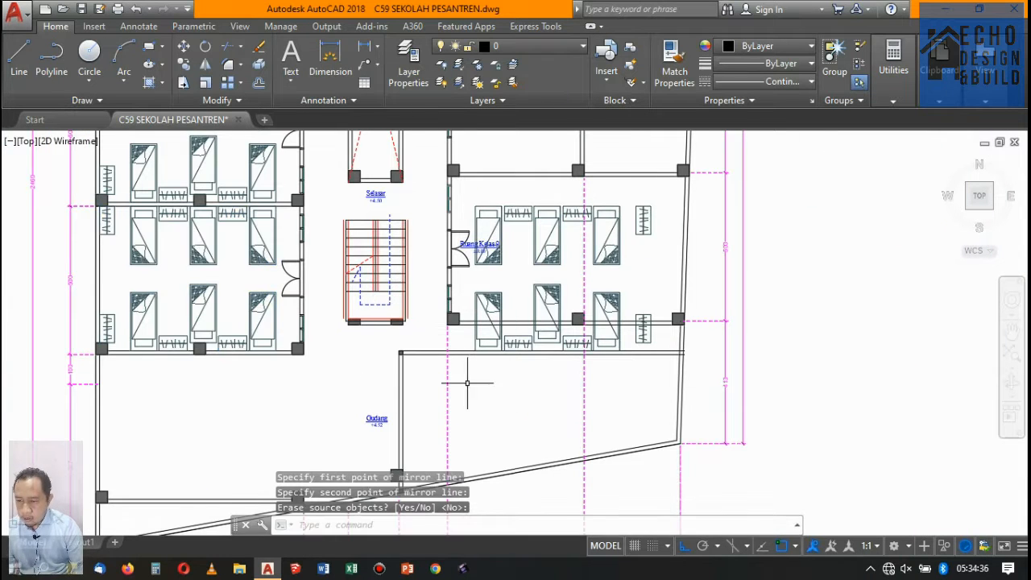
Examine how the mirrored beds and wardrobes sit against the walls and columns of the Ruang Kelas 9 room
{"action": "scroll", "coordinate": [636, 297], "scroll_direction": "down", "scroll_amount": 3}
{"action": "scroll", "coordinate": [460, 341], "scroll_direction": "up", "scroll_amount": 6}
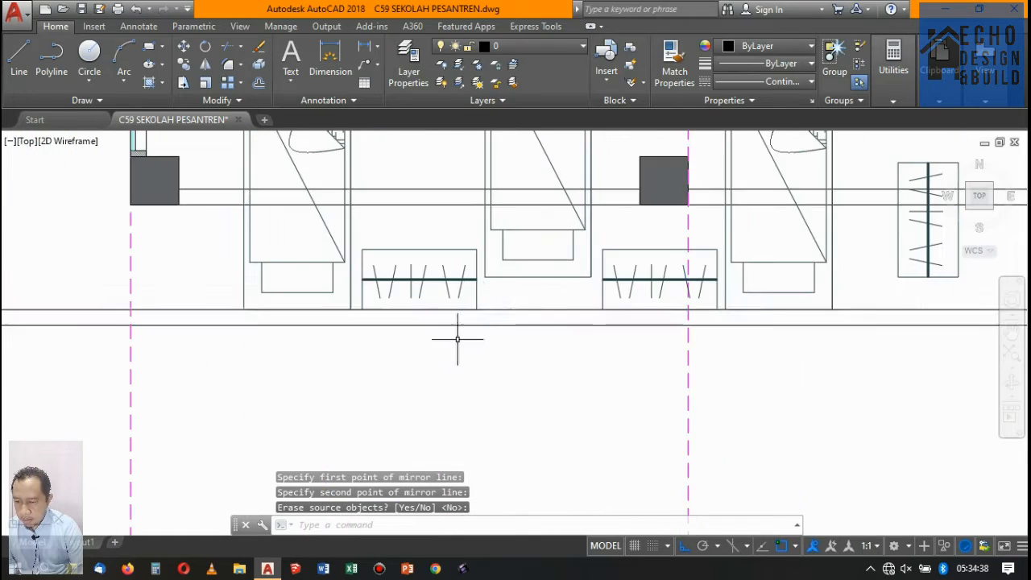
{"action": "scroll", "coordinate": [460, 341], "scroll_direction": "down", "scroll_amount": 4}
{"action": "scroll", "coordinate": [646, 284], "scroll_direction": "up", "scroll_amount": 2}
{"action": "scroll", "coordinate": [437, 306], "scroll_direction": "down", "scroll_amount": 6}
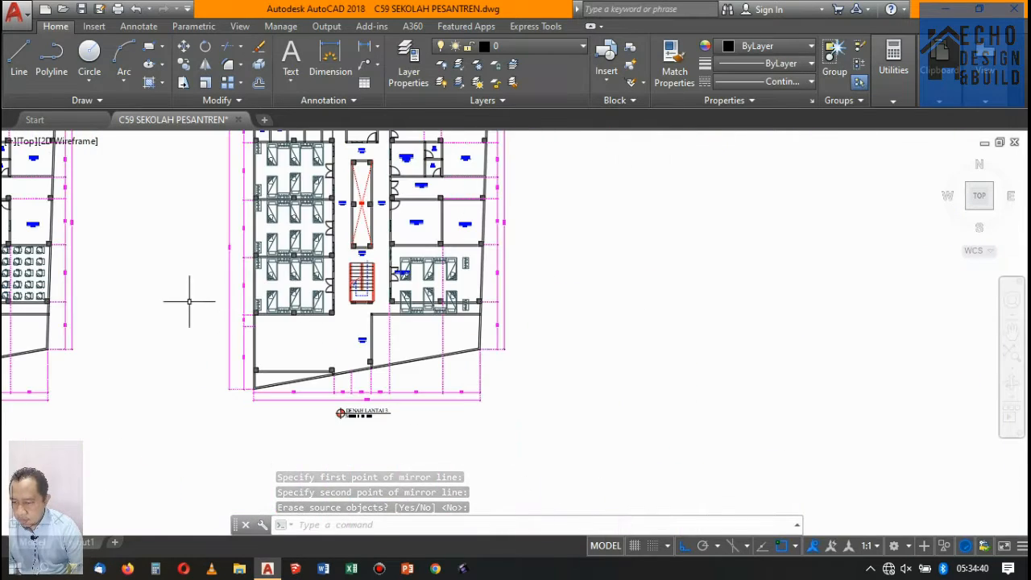
{"action": "scroll", "coordinate": [192, 303], "scroll_direction": "up", "scroll_amount": 2}
{"action": "scroll", "coordinate": [362, 301], "scroll_direction": "up", "scroll_amount": 3}
{"action": "scroll", "coordinate": [298, 331], "scroll_direction": "down", "scroll_amount": 5}
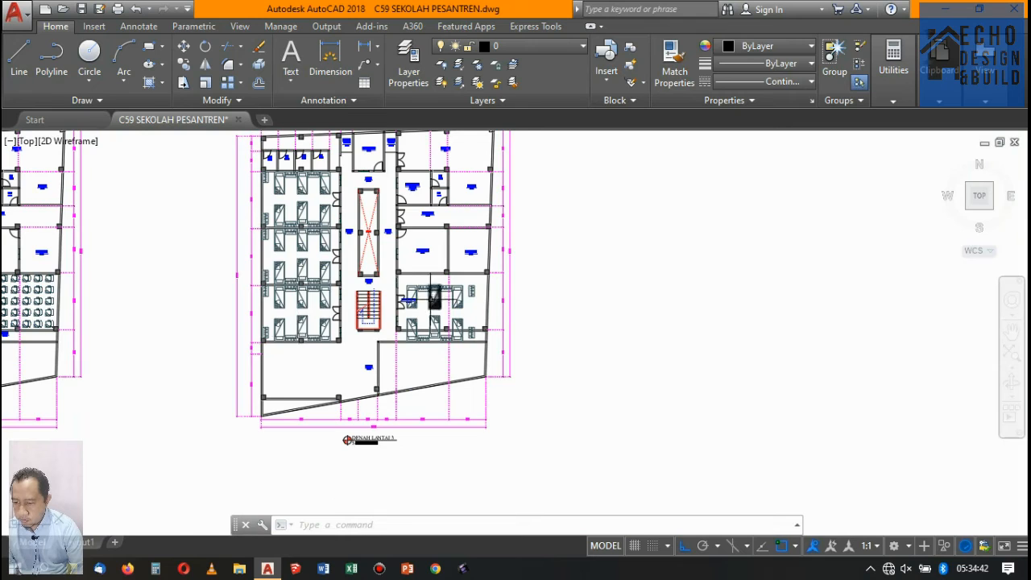
Move all six beds and six wardrobes of Ruang Kelas 9 so the middle south bed's southwest corner meets the middle column's northwest corner
{"action": "scroll", "coordinate": [435, 298], "scroll_direction": "up", "scroll_amount": 6}
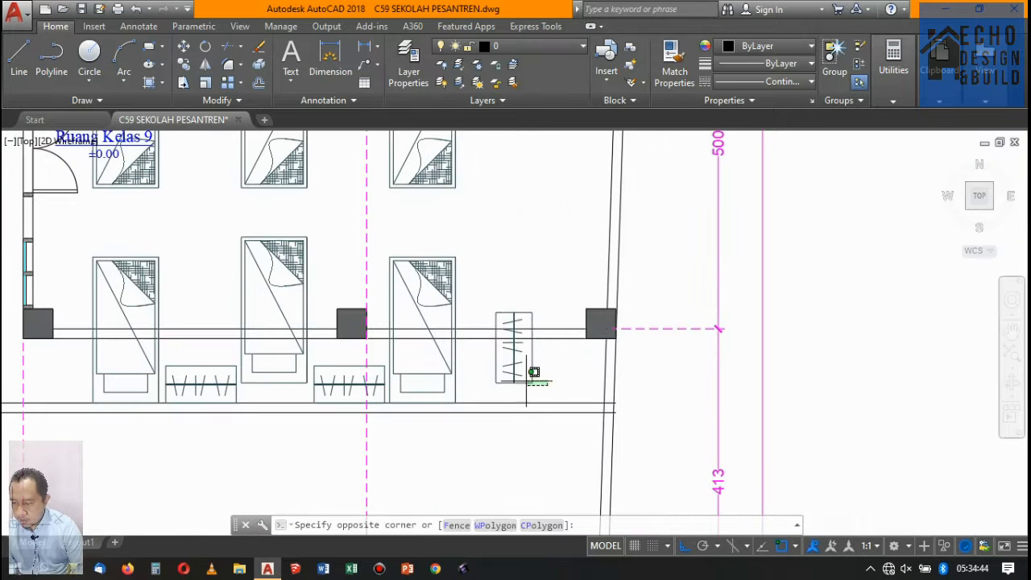
{"action": "left_click", "coordinate": [342, 376]}
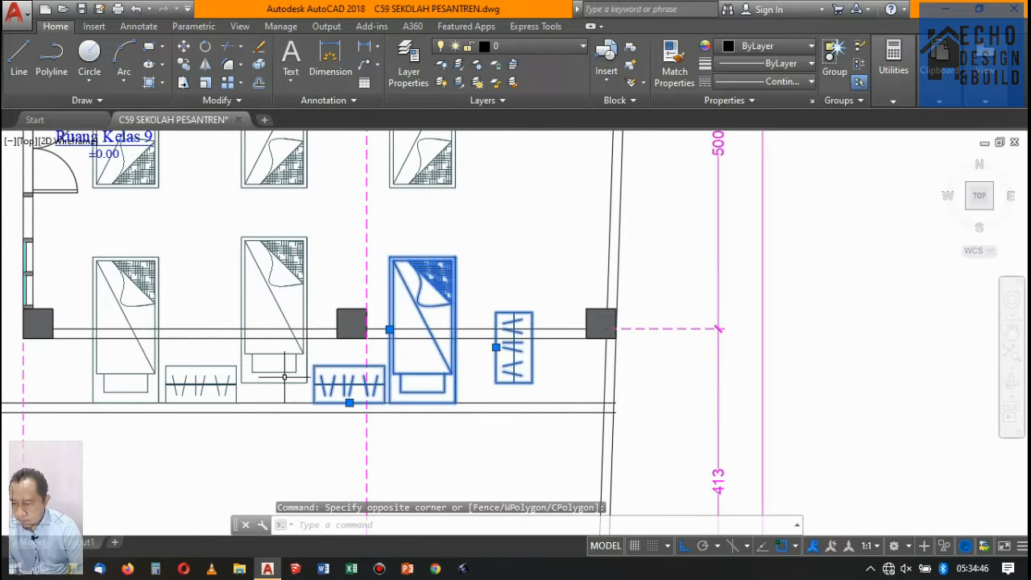
{"action": "scroll", "coordinate": [284, 377], "scroll_direction": "up", "scroll_amount": 3}
{"action": "left_click", "coordinate": [321, 388]}
{"action": "scroll", "coordinate": [265, 392], "scroll_direction": "down", "scroll_amount": 5}
{"action": "scroll", "coordinate": [265, 387], "scroll_direction": "up", "scroll_amount": 4}
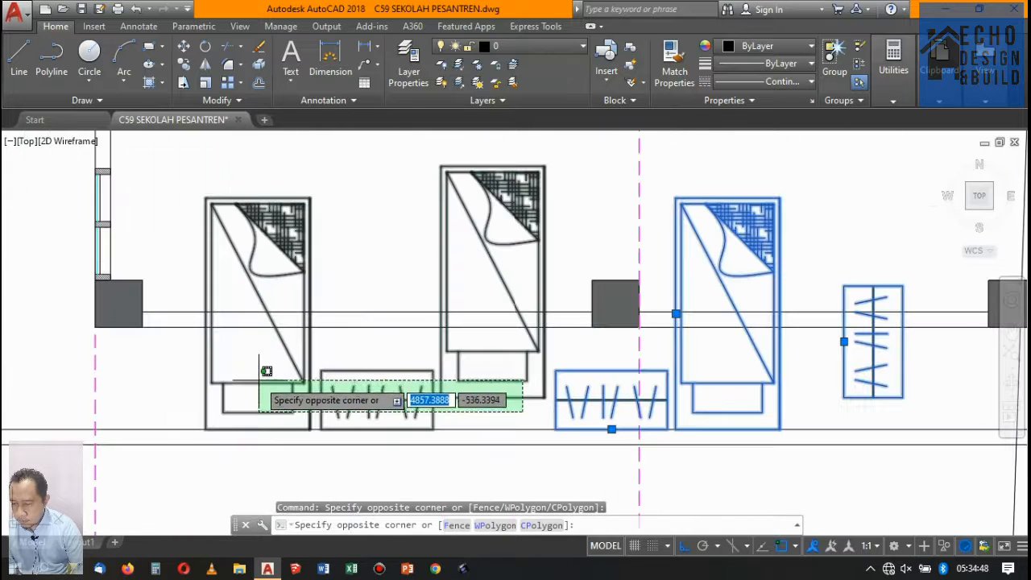
{"action": "left_click", "coordinate": [258, 378]}
{"action": "scroll", "coordinate": [265, 347], "scroll_direction": "down", "scroll_amount": 4}
{"action": "scroll", "coordinate": [346, 337], "scroll_direction": "up", "scroll_amount": 3}
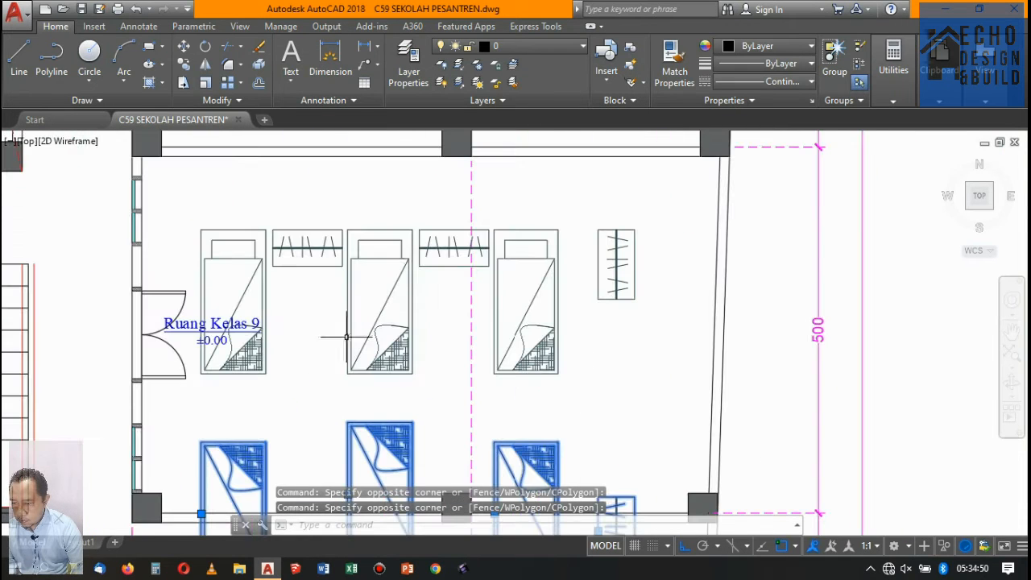
{"action": "left_click", "coordinate": [425, 284]}
{"action": "left_click", "coordinate": [227, 222]}
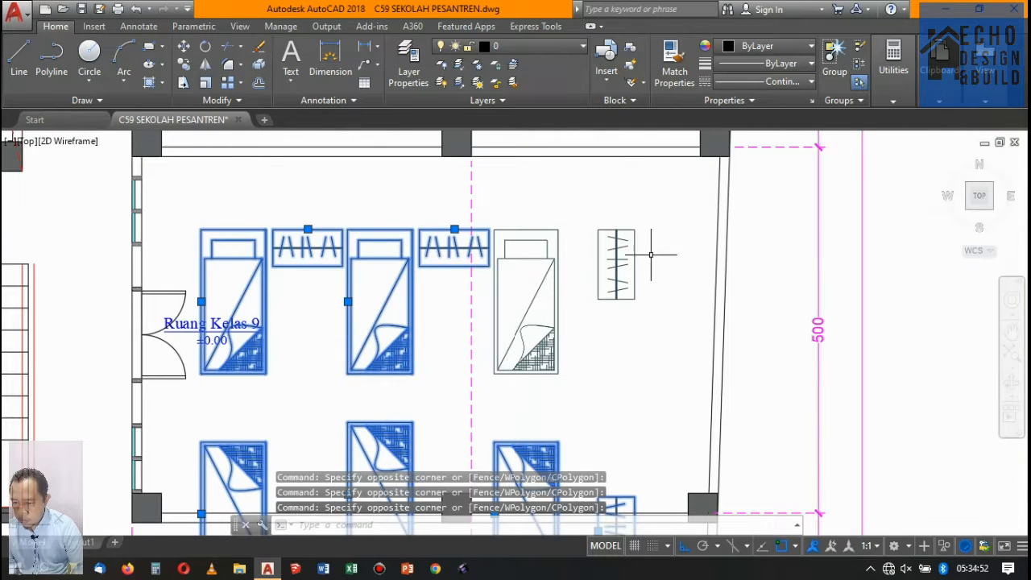
{"action": "left_click", "coordinate": [495, 194]}
{"action": "scroll", "coordinate": [483, 242], "scroll_direction": "down", "scroll_amount": 4}
{"action": "scroll", "coordinate": [425, 315], "scroll_direction": "up", "scroll_amount": 3}
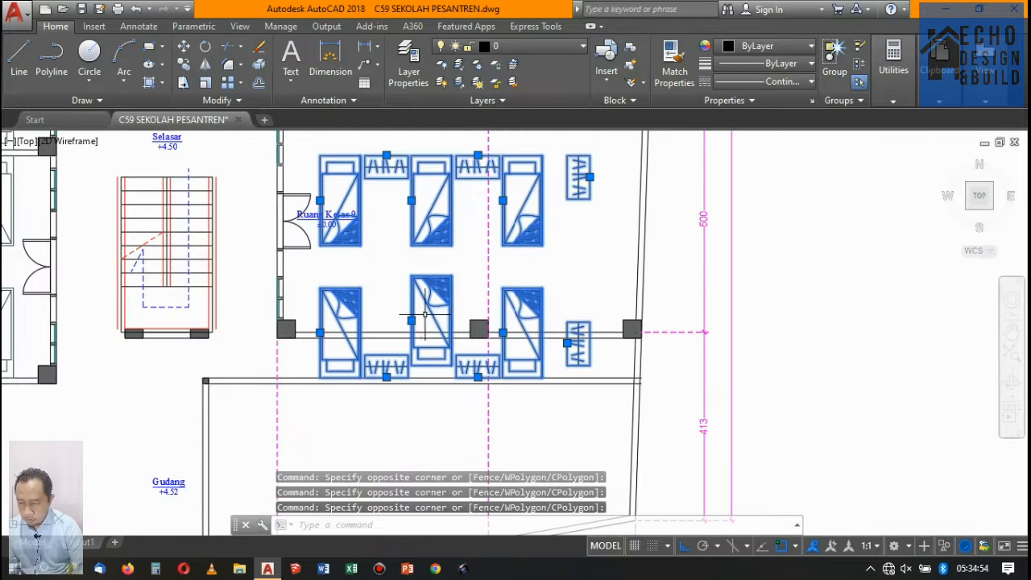
{"action": "type", "text": "M"}
{"action": "key", "text": "Return"}
{"action": "scroll", "coordinate": [415, 359], "scroll_direction": "up", "scroll_amount": 5}
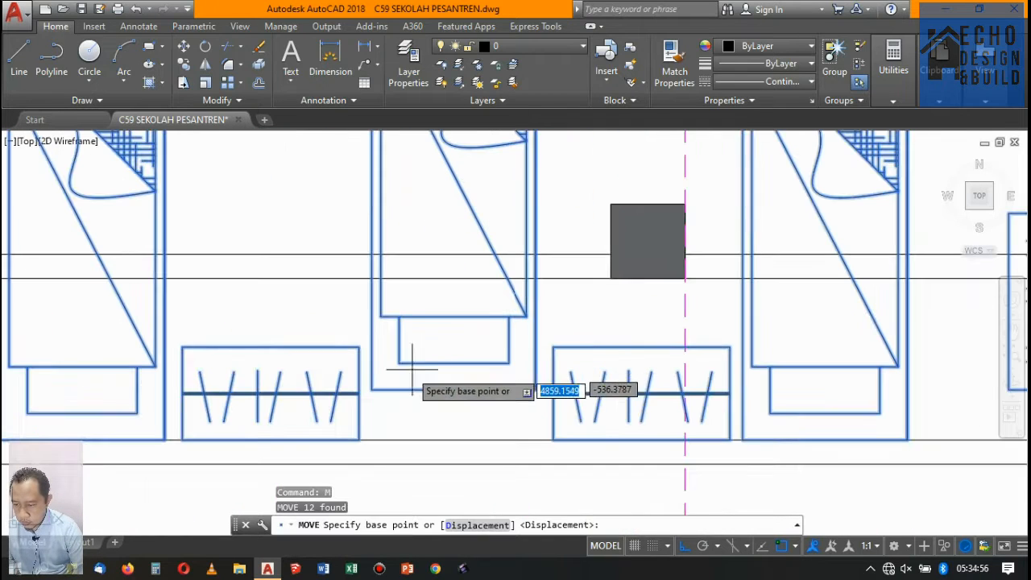
{"action": "left_click", "coordinate": [371, 389]}
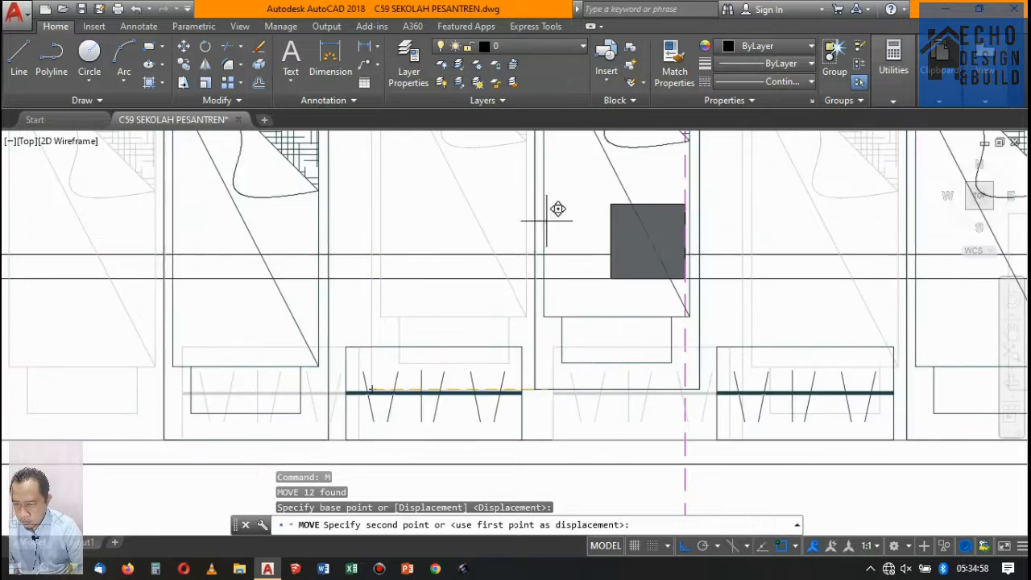
{"action": "left_click", "coordinate": [606, 206]}
{"action": "left_click", "coordinate": [606, 205]}
{"action": "scroll", "coordinate": [605, 205], "scroll_direction": "down", "scroll_amount": 5}
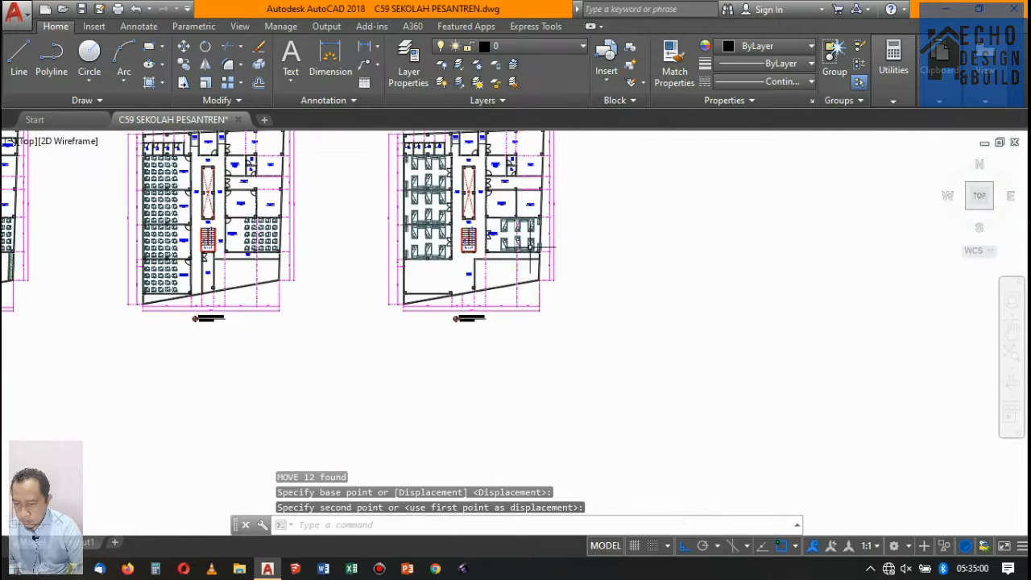
Examine how the beds and wardrobes in Ruang Kelas 9 sit against the slanted east wall and the columns
{"action": "scroll", "coordinate": [531, 246], "scroll_direction": "up", "scroll_amount": 3}
{"action": "scroll", "coordinate": [526, 245], "scroll_direction": "up", "scroll_amount": 2}
{"action": "scroll", "coordinate": [526, 245], "scroll_direction": "down", "scroll_amount": 3}
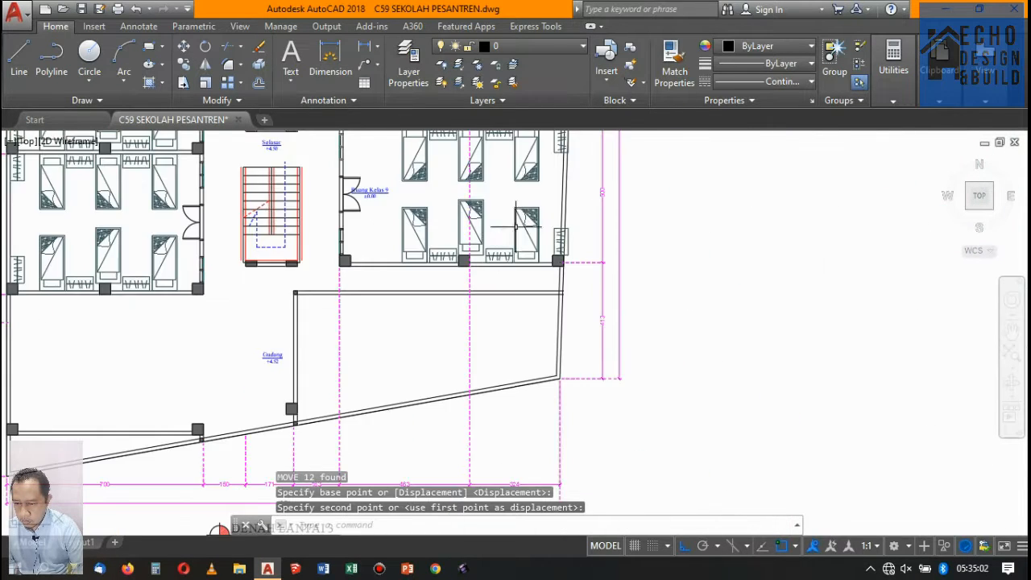
{"action": "scroll", "coordinate": [540, 226], "scroll_direction": "up", "scroll_amount": 2}
{"action": "scroll", "coordinate": [558, 207], "scroll_direction": "down", "scroll_amount": 2}
{"action": "scroll", "coordinate": [559, 208], "scroll_direction": "up", "scroll_amount": 3}
{"action": "scroll", "coordinate": [544, 205], "scroll_direction": "down", "scroll_amount": 2}
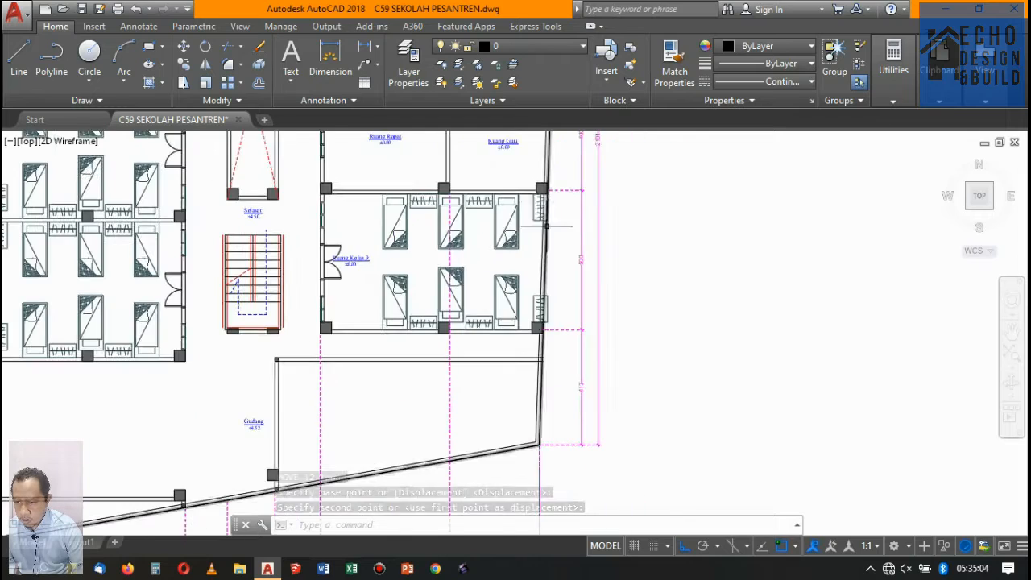
{"action": "scroll", "coordinate": [531, 204], "scroll_direction": "up", "scroll_amount": 2}
{"action": "scroll", "coordinate": [530, 205], "scroll_direction": "down", "scroll_amount": 4}
{"action": "scroll", "coordinate": [500, 217], "scroll_direction": "up", "scroll_amount": 3}
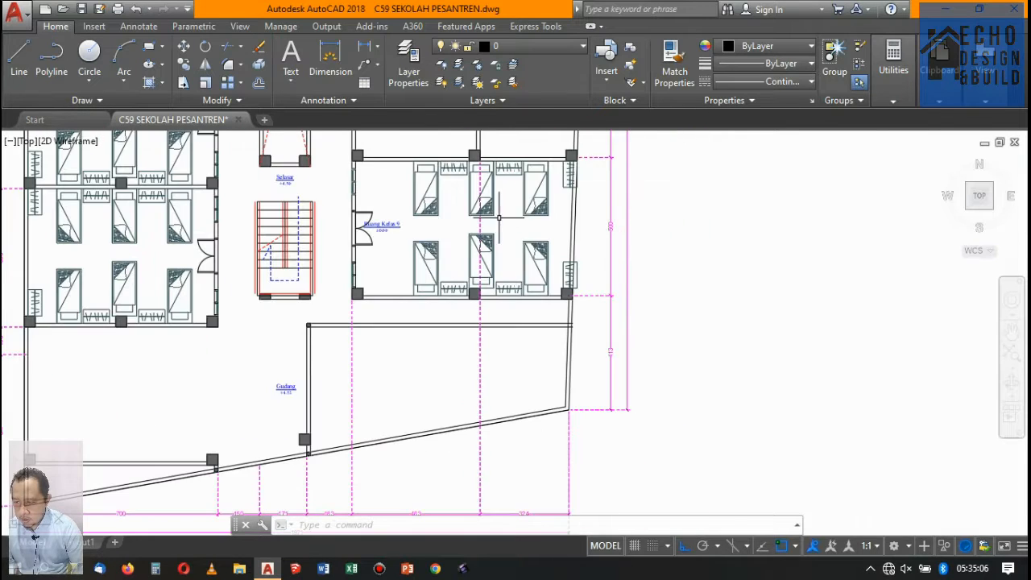
Move the six beds and five wardrobes of Ruang Kelas 9 west, bringing the southeast wardrobe's outer corner to the east wall's inner face
{"action": "scroll", "coordinate": [481, 211], "scroll_direction": "up", "scroll_amount": 6}
{"action": "scroll", "coordinate": [483, 203], "scroll_direction": "down", "scroll_amount": 2}
{"action": "left_click", "coordinate": [486, 217]}
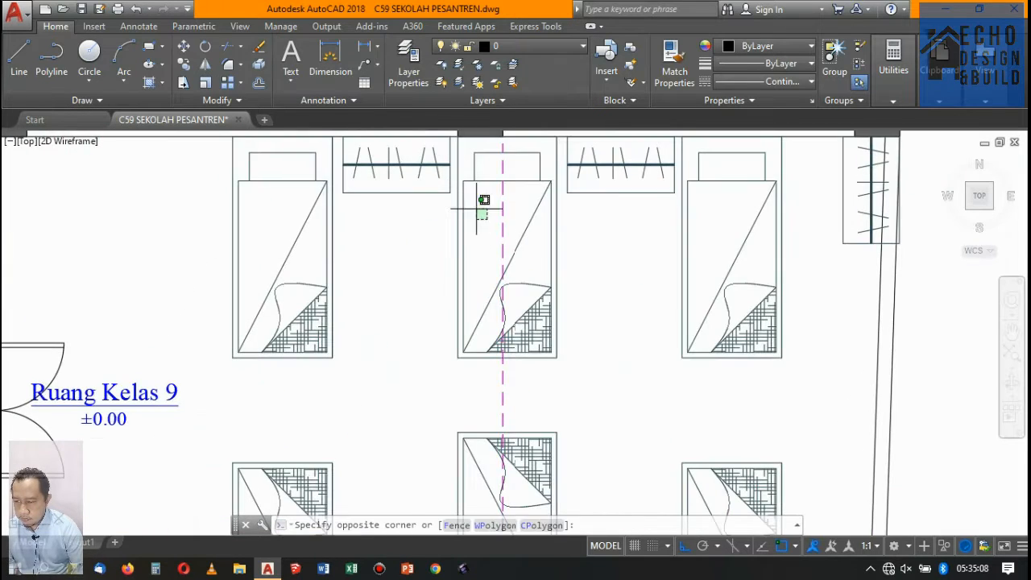
{"action": "left_click", "coordinate": [334, 159]}
{"action": "scroll", "coordinate": [368, 224], "scroll_direction": "down", "scroll_amount": 2}
{"action": "scroll", "coordinate": [484, 233], "scroll_direction": "up", "scroll_amount": 4}
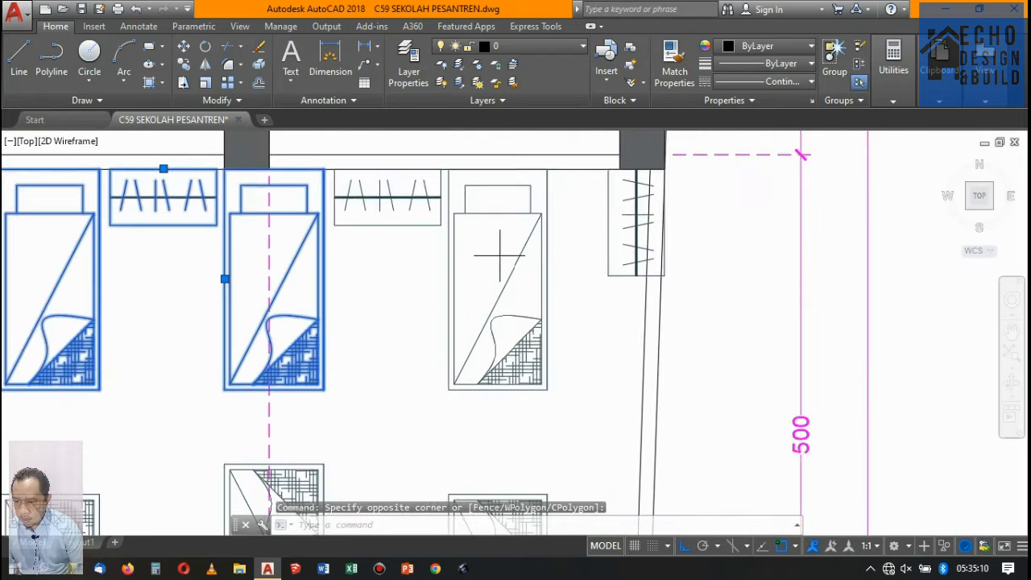
{"action": "scroll", "coordinate": [572, 383], "scroll_direction": "down", "scroll_amount": 3}
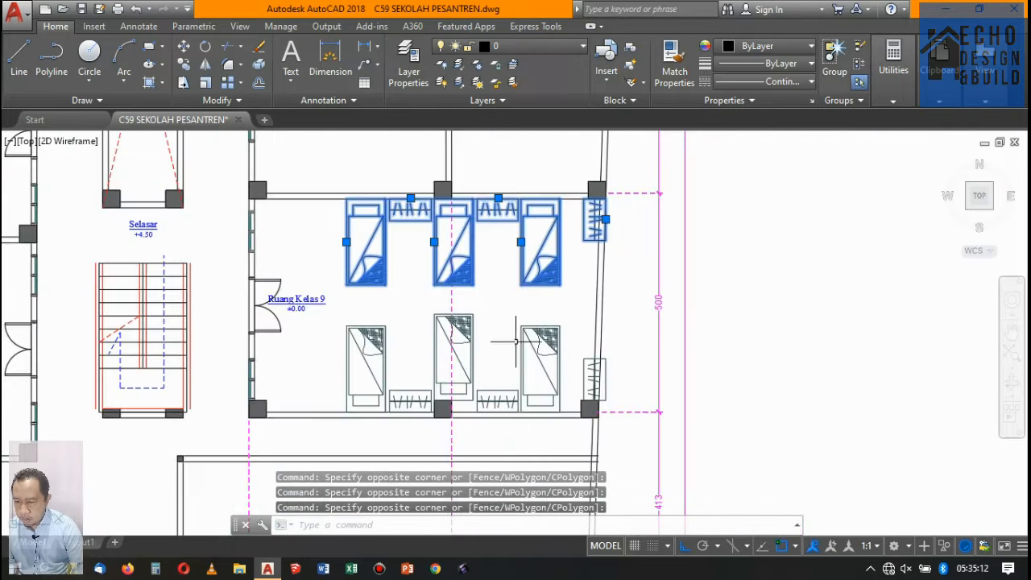
{"action": "scroll", "coordinate": [572, 383], "scroll_direction": "up", "scroll_amount": 3}
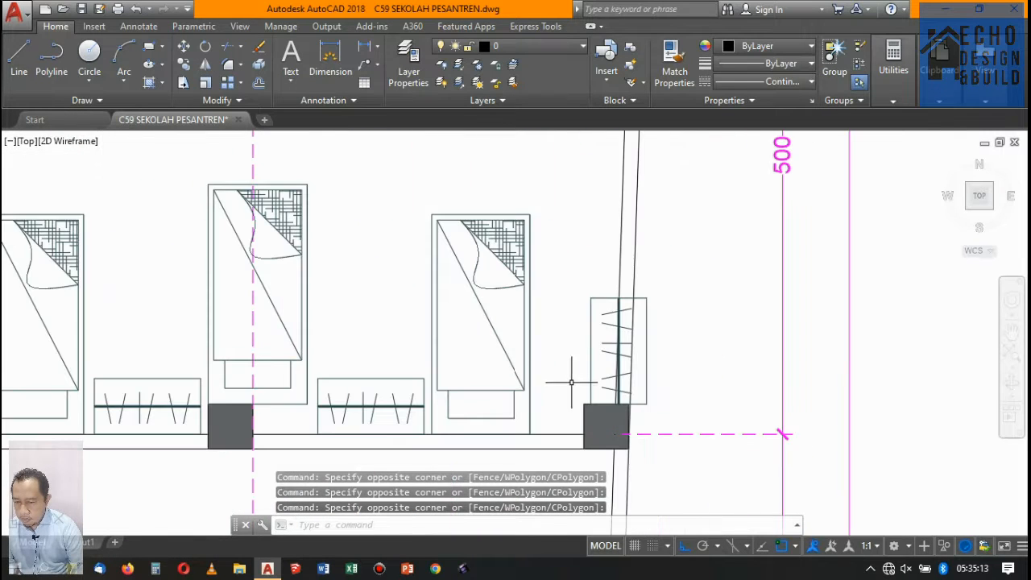
{"action": "left_click", "coordinate": [368, 367]}
{"action": "left_click", "coordinate": [286, 303]}
{"action": "scroll", "coordinate": [404, 376], "scroll_direction": "down", "scroll_amount": 3}
{"action": "scroll", "coordinate": [343, 374], "scroll_direction": "up", "scroll_amount": 5}
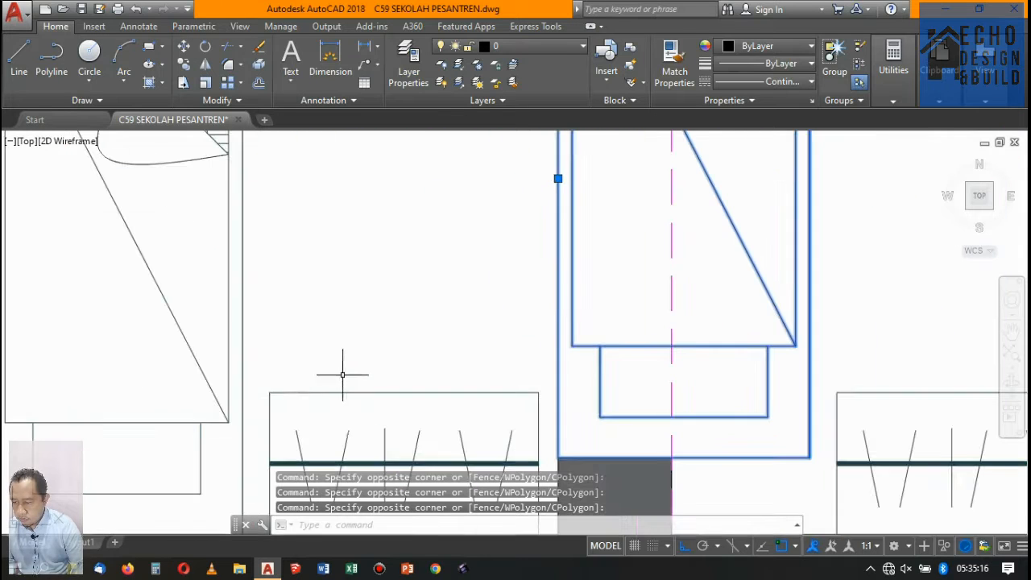
{"action": "left_click", "coordinate": [162, 347]}
{"action": "scroll", "coordinate": [410, 330], "scroll_direction": "down", "scroll_amount": 4}
{"action": "scroll", "coordinate": [515, 372], "scroll_direction": "up", "scroll_amount": 3}
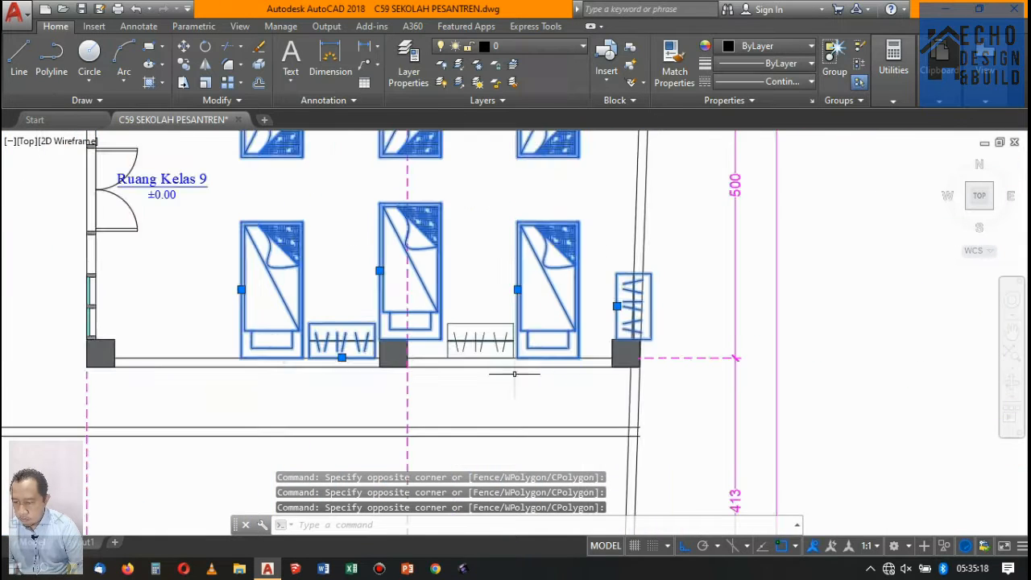
{"action": "type", "text": "m"}
{"action": "key", "text": "Return"}
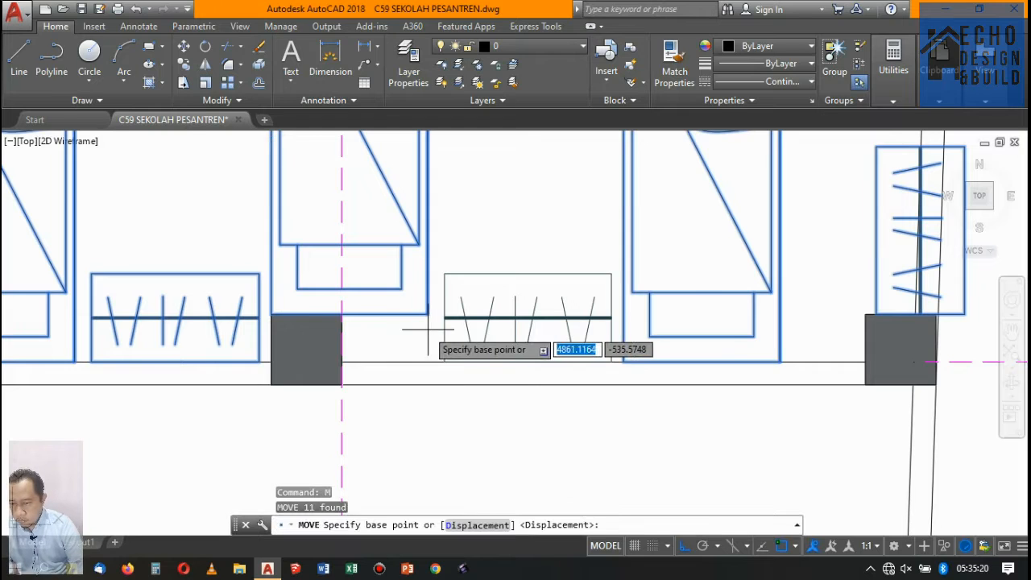
{"action": "scroll", "coordinate": [435, 338], "scroll_direction": "down", "scroll_amount": 3}
{"action": "scroll", "coordinate": [575, 299], "scroll_direction": "up", "scroll_amount": 6}
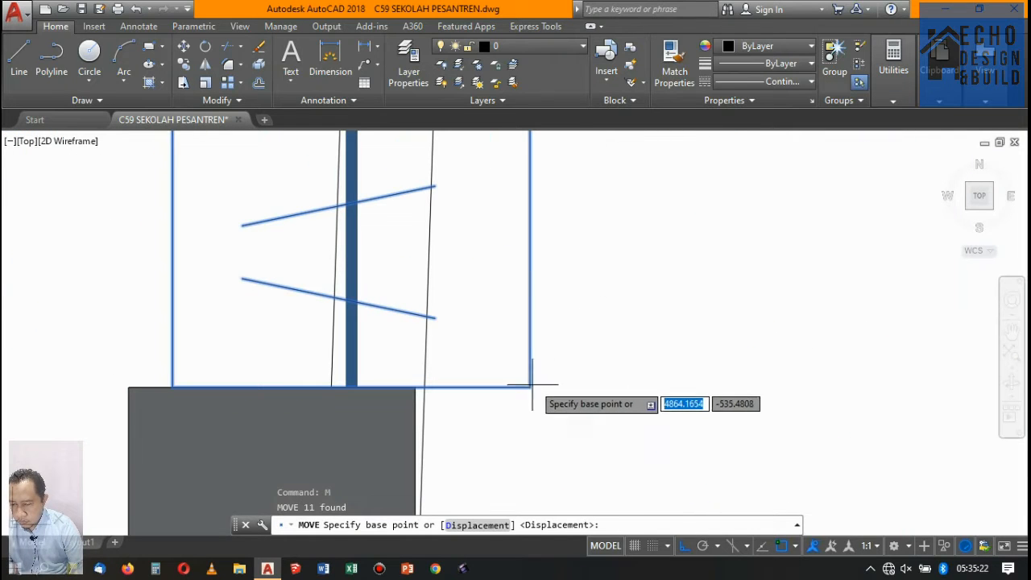
{"action": "left_click", "coordinate": [530, 387]}
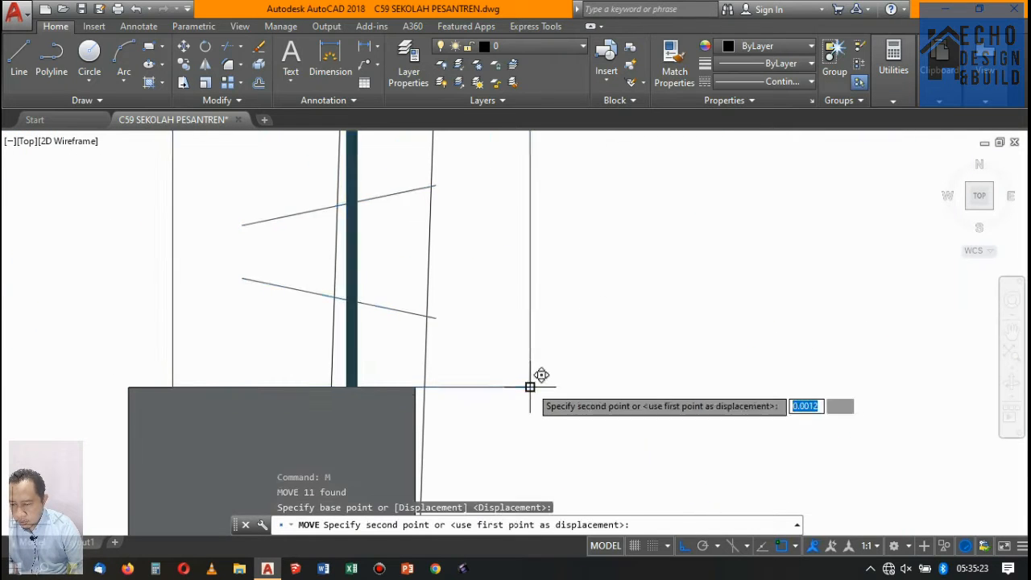
{"action": "left_click", "coordinate": [335, 379]}
Delete the upright wardrobe in the northeast corner of Ruang Kelas 9
{"action": "scroll", "coordinate": [477, 326], "scroll_direction": "down", "scroll_amount": 5}
{"action": "scroll", "coordinate": [489, 239], "scroll_direction": "up", "scroll_amount": 5}
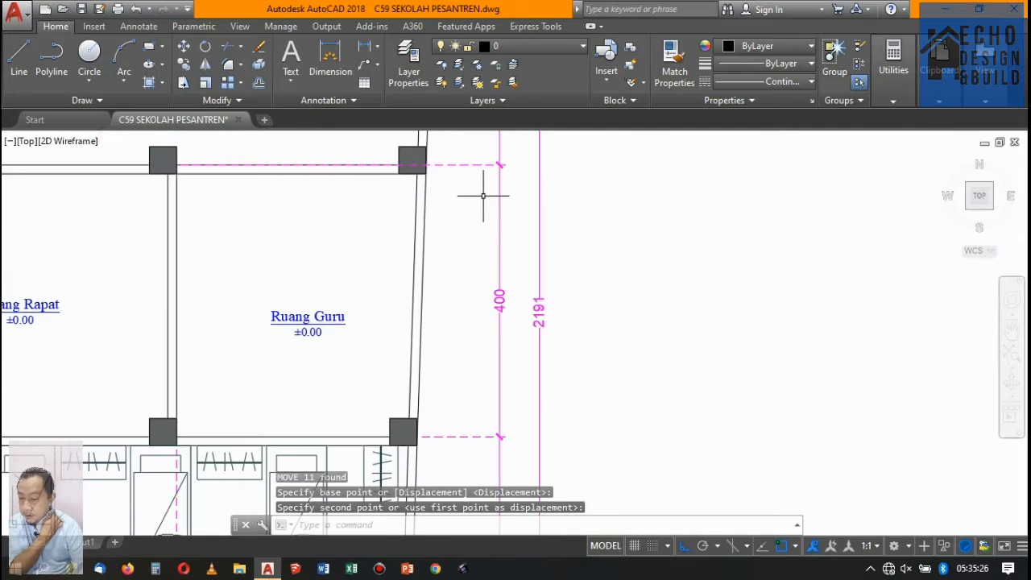
{"action": "scroll", "coordinate": [483, 196], "scroll_direction": "down", "scroll_amount": 5}
{"action": "scroll", "coordinate": [468, 363], "scroll_direction": "up", "scroll_amount": 8}
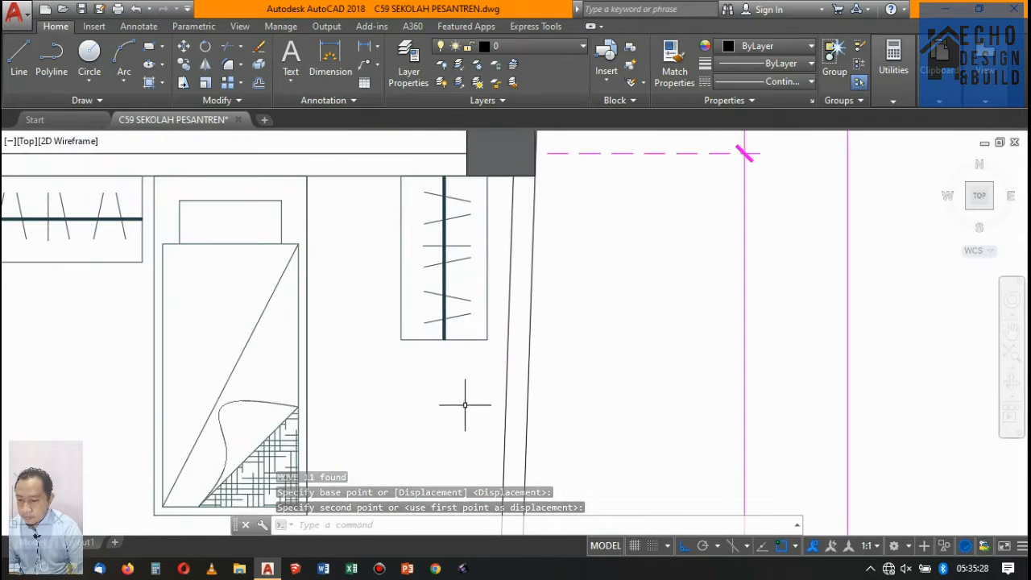
{"action": "left_click", "coordinate": [467, 405]}
{"action": "left_click", "coordinate": [435, 321]}
{"action": "key", "text": "Delete"}
{"action": "scroll", "coordinate": [492, 237], "scroll_direction": "down", "scroll_amount": 5}
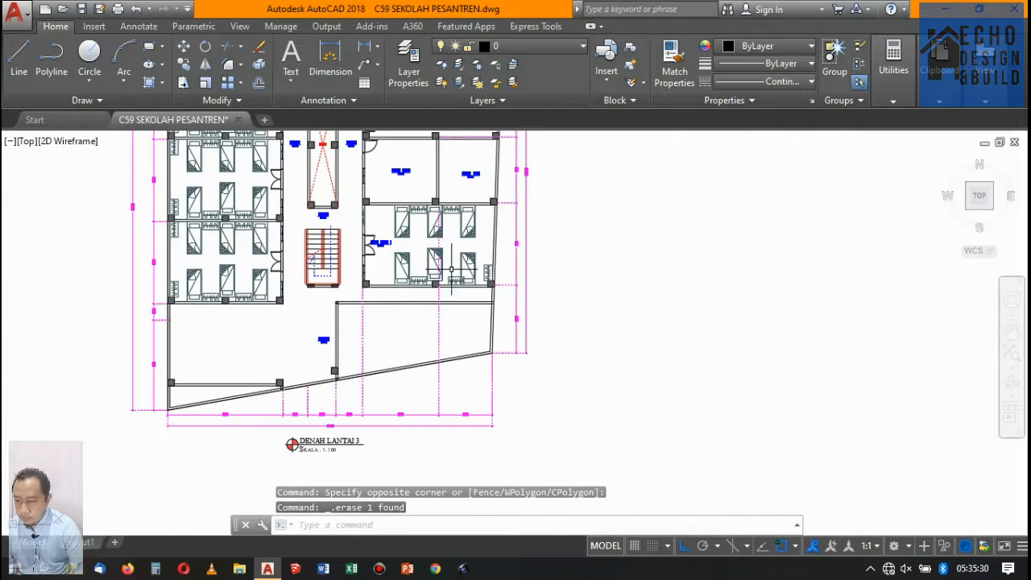
{"action": "scroll", "coordinate": [492, 242], "scroll_direction": "up", "scroll_amount": 6}
{"action": "scroll", "coordinate": [488, 215], "scroll_direction": "down", "scroll_amount": 4}
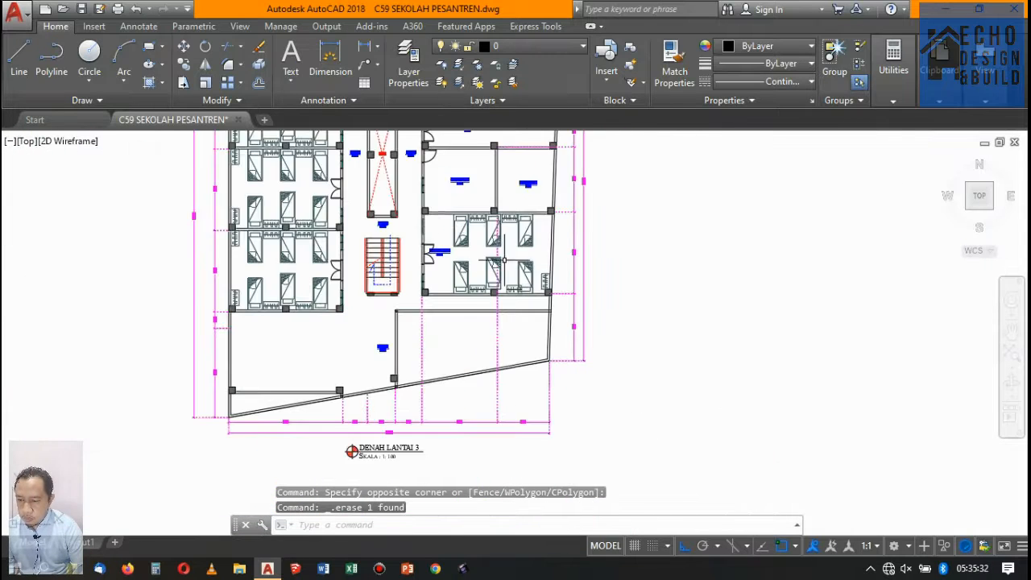
{"action": "scroll", "coordinate": [488, 215], "scroll_direction": "up", "scroll_amount": 7}
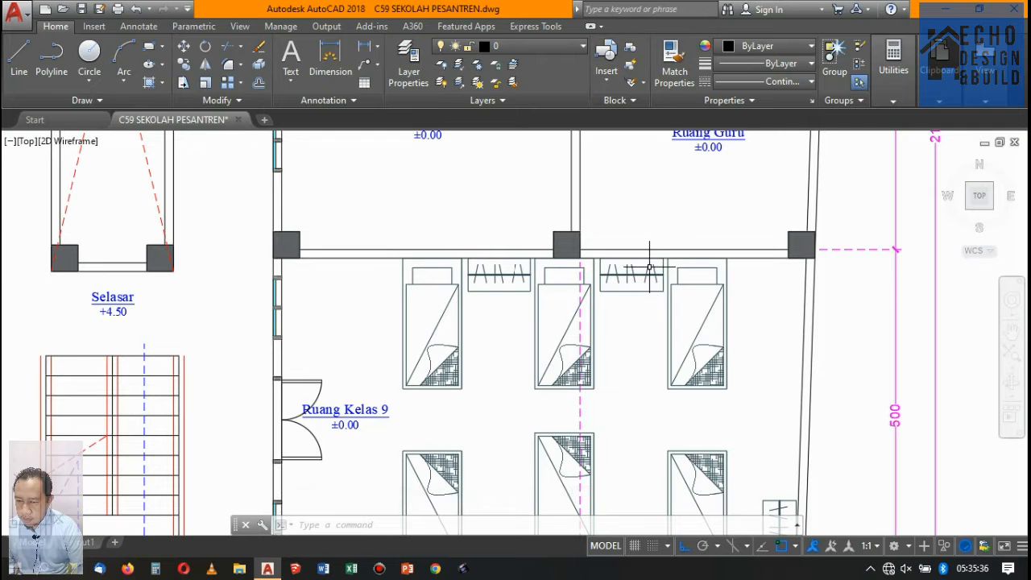
{"action": "scroll", "coordinate": [291, 295], "scroll_direction": "down", "scroll_amount": 5}
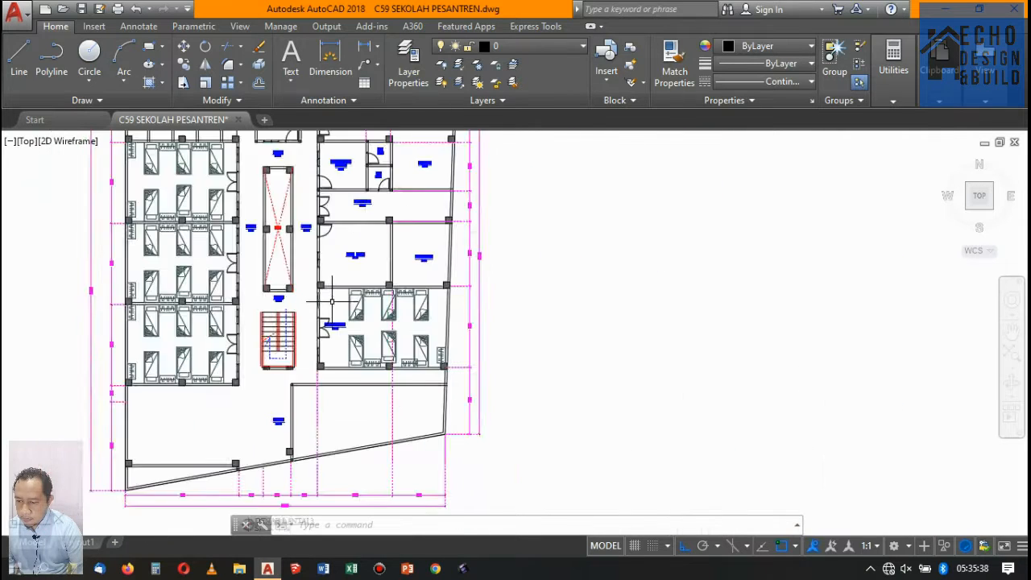
{"action": "scroll", "coordinate": [322, 295], "scroll_direction": "up", "scroll_amount": 5}
{"action": "scroll", "coordinate": [422, 286], "scroll_direction": "up", "scroll_amount": 3}
{"action": "left_click", "coordinate": [449, 294]}
{"action": "left_click", "coordinate": [353, 257]}
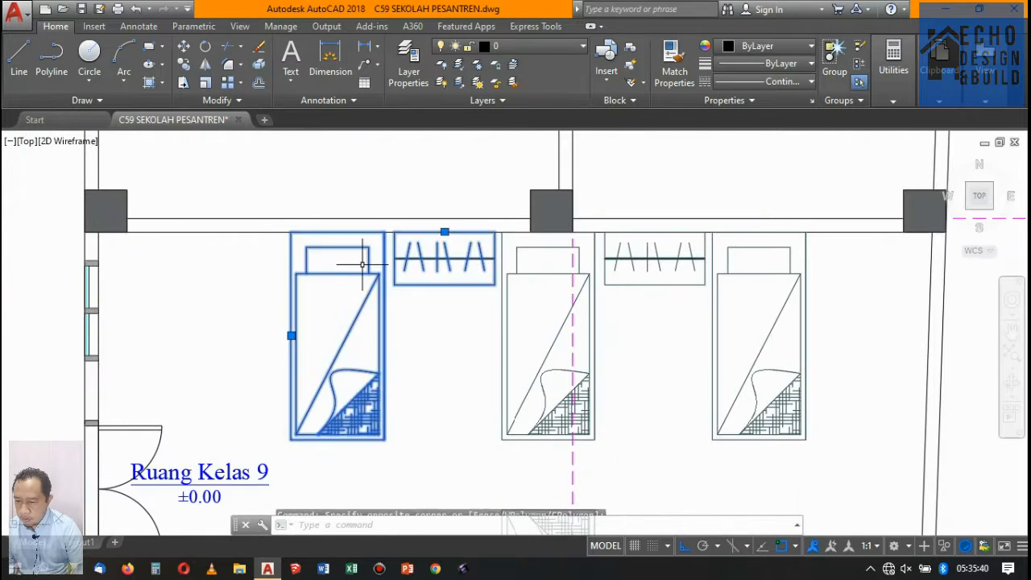
{"action": "type", "text": "co"}
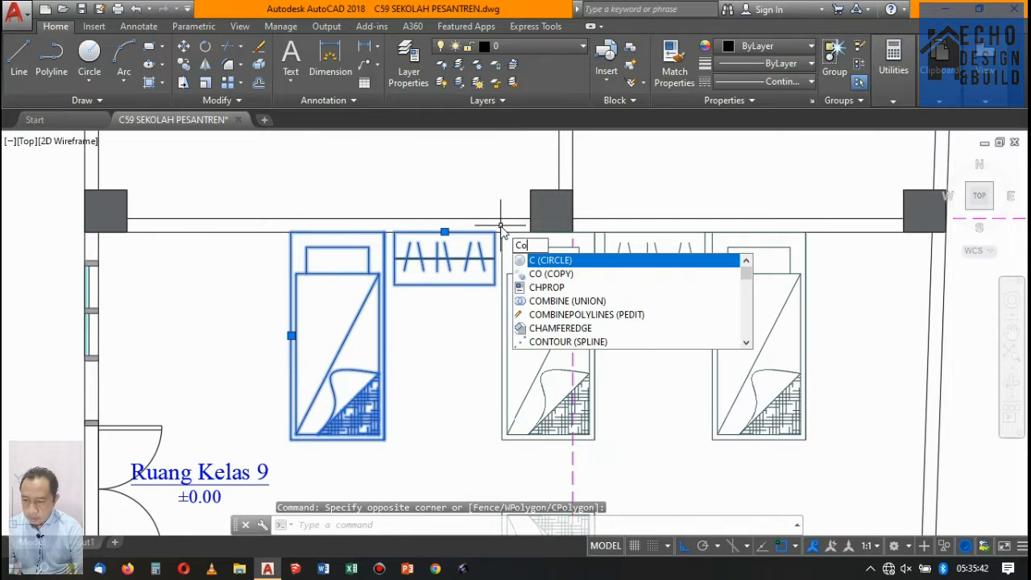
{"action": "key", "text": "Return"}
{"action": "left_click", "coordinate": [502, 232]}
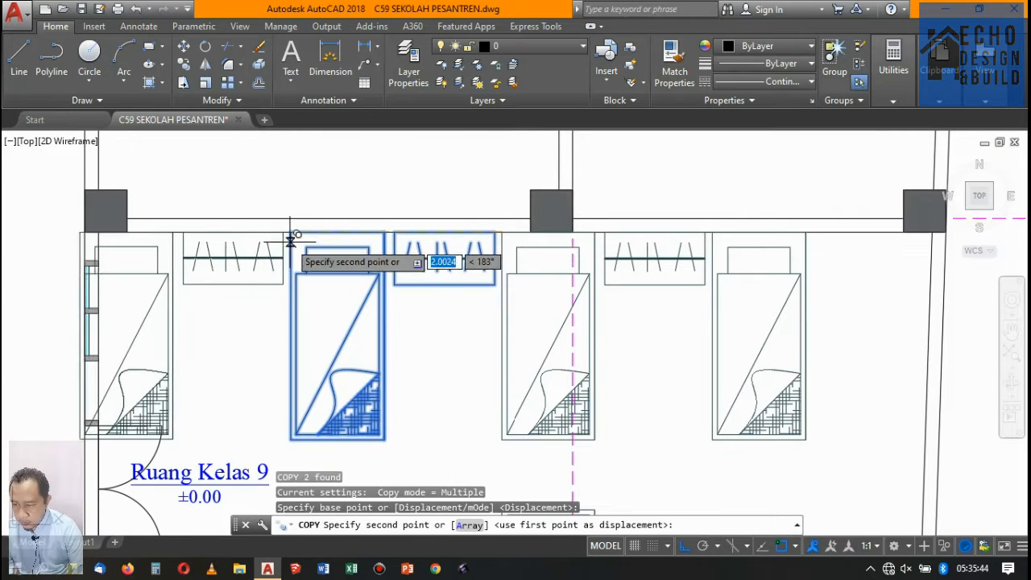
{"action": "scroll", "coordinate": [323, 219], "scroll_direction": "down", "scroll_amount": 3}
{"action": "key", "text": "Escape"}
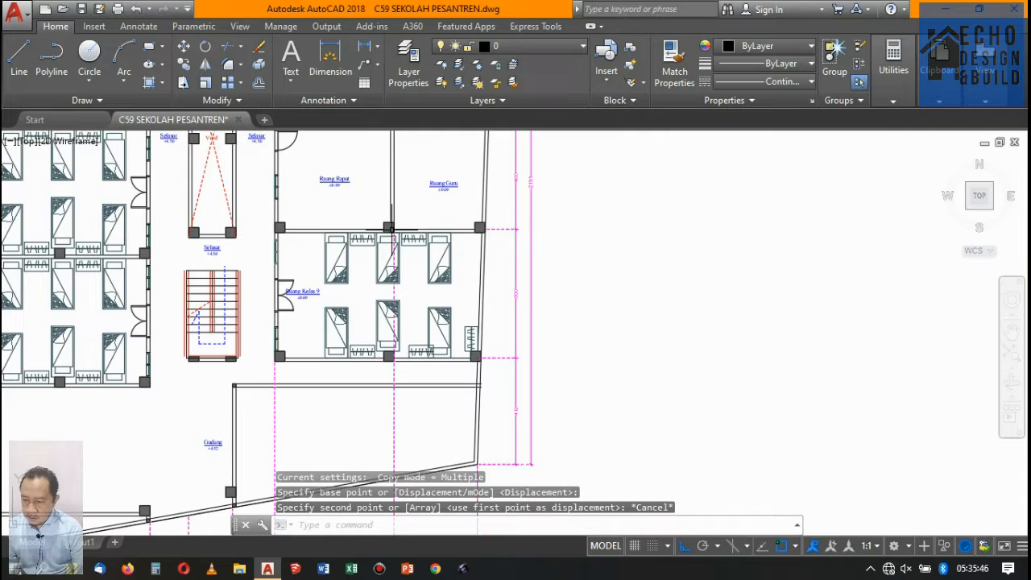
{"action": "scroll", "coordinate": [477, 299], "scroll_direction": "up", "scroll_amount": 2}
{"action": "scroll", "coordinate": [478, 299], "scroll_direction": "up", "scroll_amount": 6}
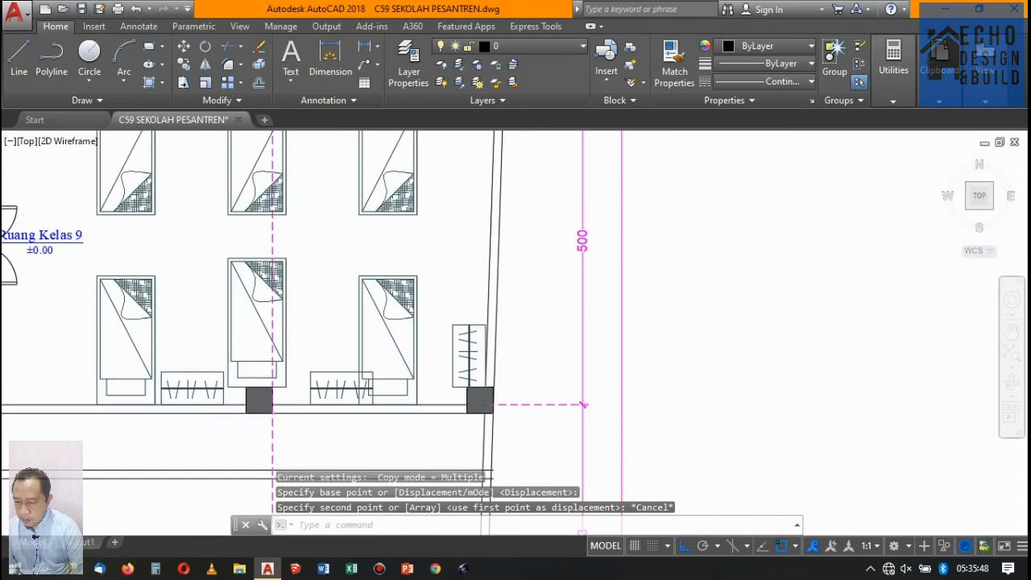
{"action": "left_click", "coordinate": [430, 303]}
{"action": "left_click", "coordinate": [431, 304]}
{"action": "scroll", "coordinate": [448, 290], "scroll_direction": "down", "scroll_amount": 5}
{"action": "scroll", "coordinate": [532, 315], "scroll_direction": "up", "scroll_amount": 2}
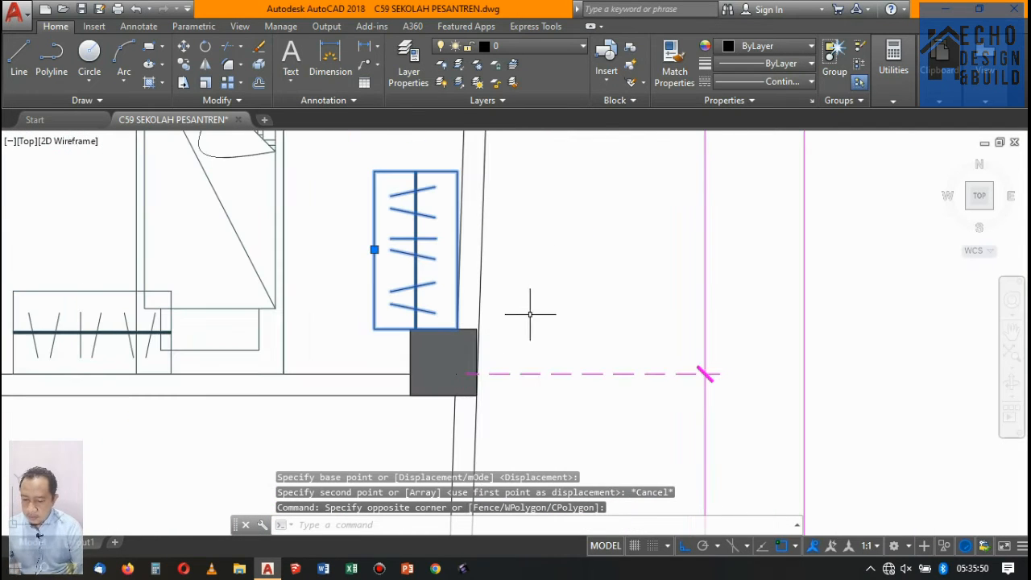
{"action": "type", "text": "ro"}
{"action": "key", "text": "Return"}
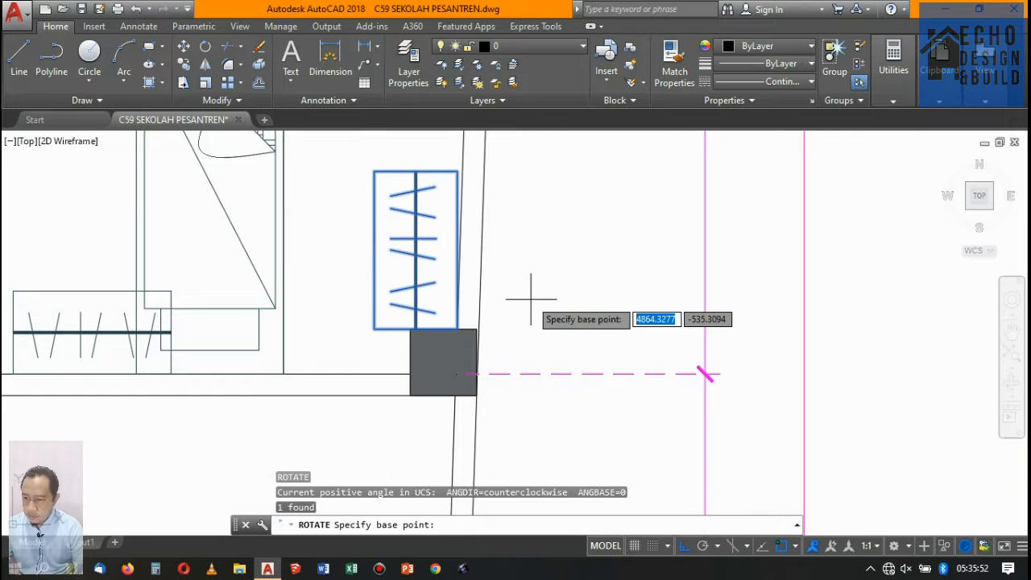
{"action": "key", "text": "Escape"}
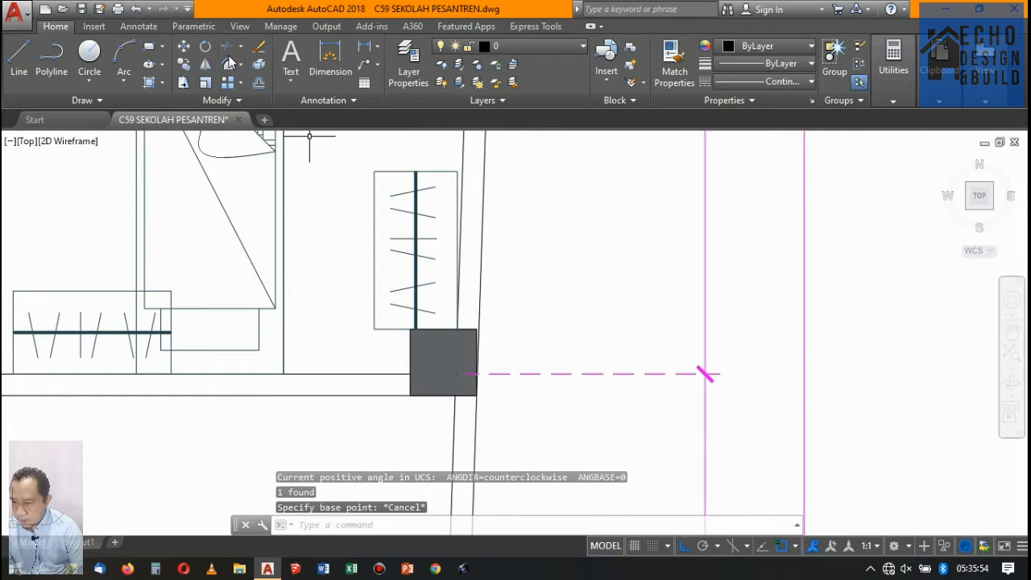
{"action": "left_click", "coordinate": [382, 50]}
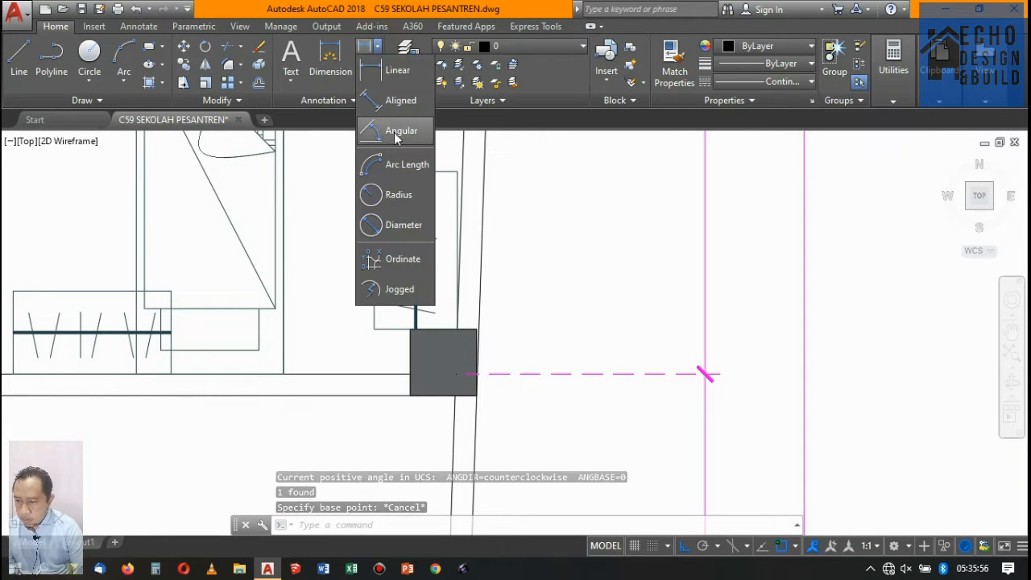
{"action": "left_click", "coordinate": [399, 132]}
{"action": "scroll", "coordinate": [459, 212], "scroll_direction": "up", "scroll_amount": 3}
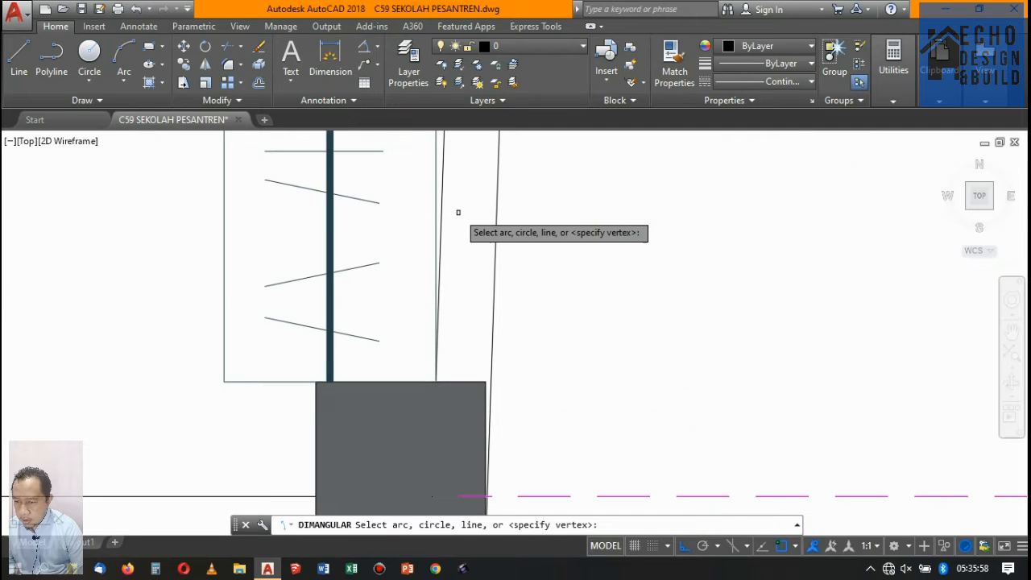
{"action": "left_click", "coordinate": [434, 174]}
{"action": "left_click", "coordinate": [442, 161]}
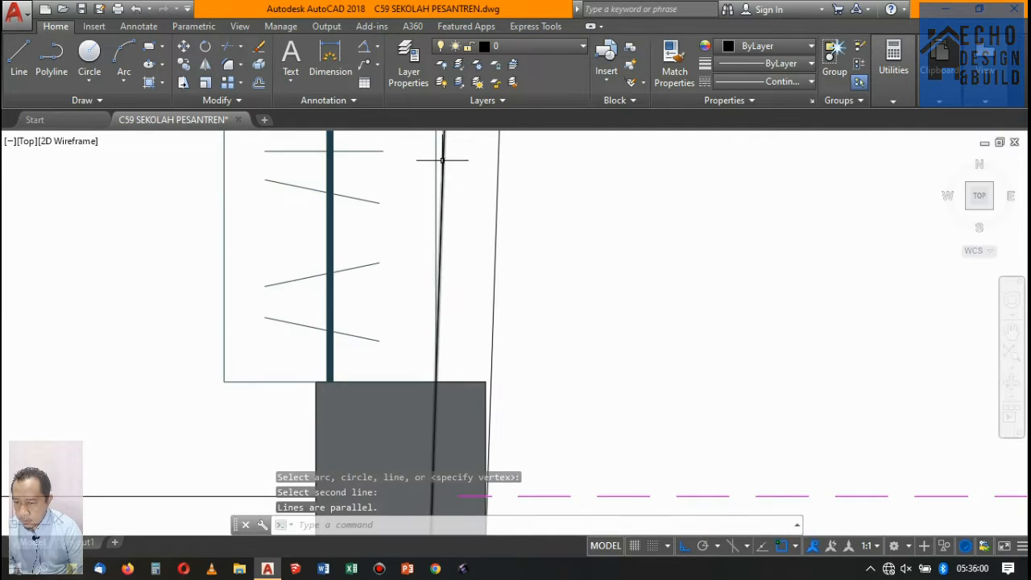
{"action": "scroll", "coordinate": [437, 167], "scroll_direction": "down", "scroll_amount": 4}
{"action": "scroll", "coordinate": [435, 281], "scroll_direction": "up", "scroll_amount": 2}
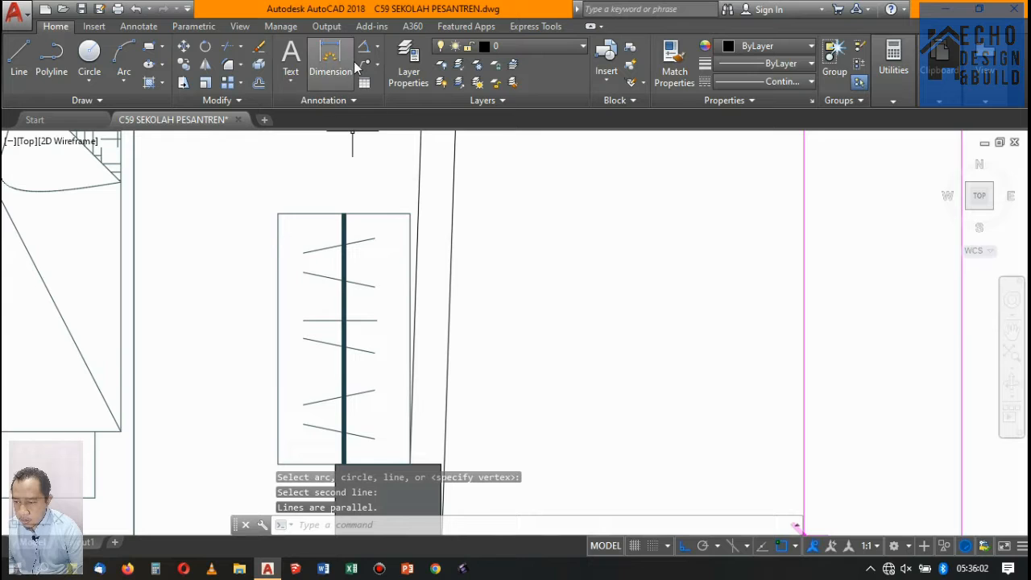
Dimension the angle between the southeast wardrobe's east side and the slanted east wall's inner face in Ruang Kelas 9
{"action": "left_click", "coordinate": [365, 50]}
{"action": "left_click", "coordinate": [415, 238]}
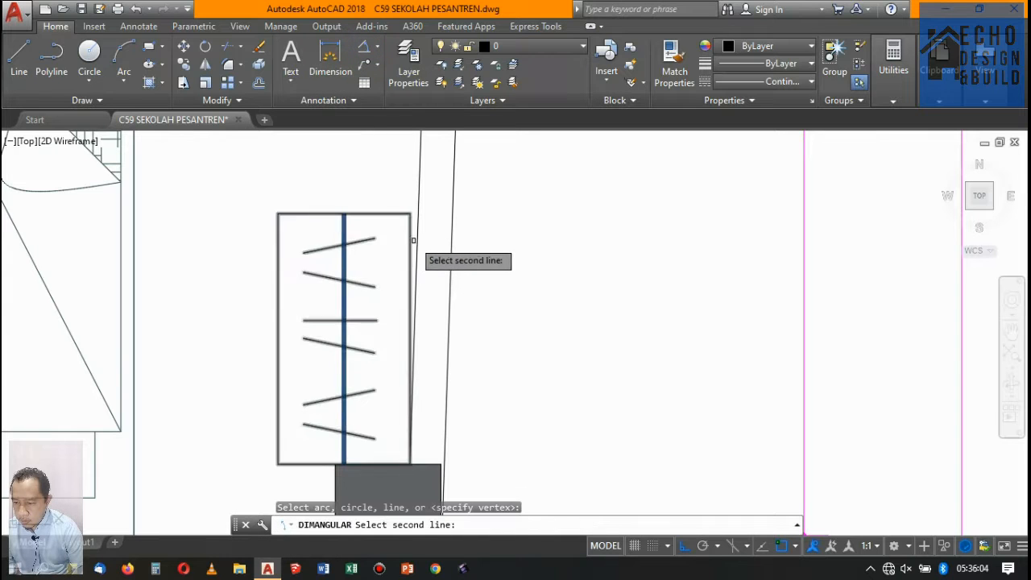
{"action": "left_click", "coordinate": [420, 234]}
{"action": "scroll", "coordinate": [474, 254], "scroll_direction": "down", "scroll_amount": 2}
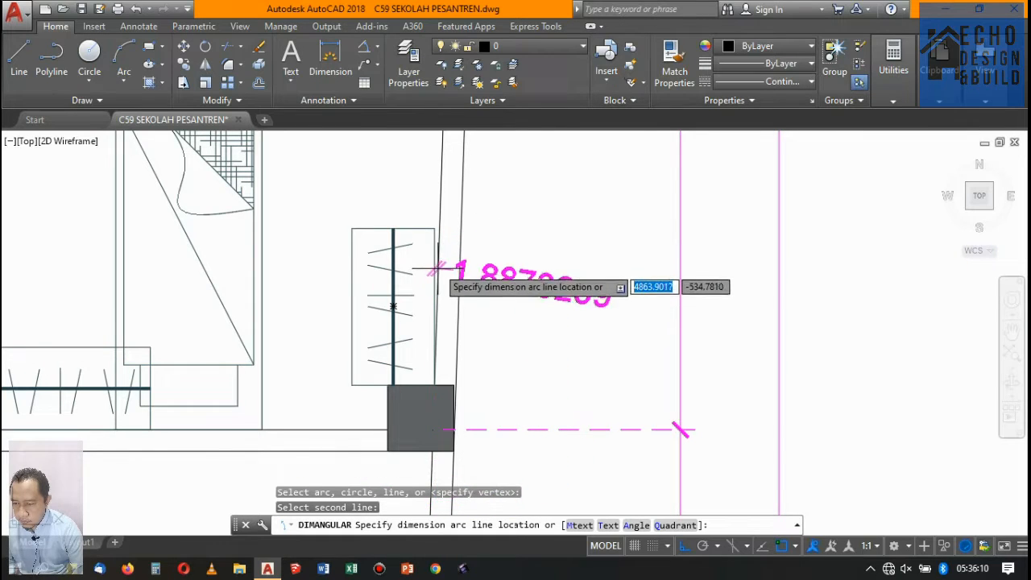
{"action": "scroll", "coordinate": [435, 236], "scroll_direction": "up", "scroll_amount": 4}
{"action": "scroll", "coordinate": [435, 236], "scroll_direction": "up", "scroll_amount": 2}
{"action": "left_click", "coordinate": [428, 220]}
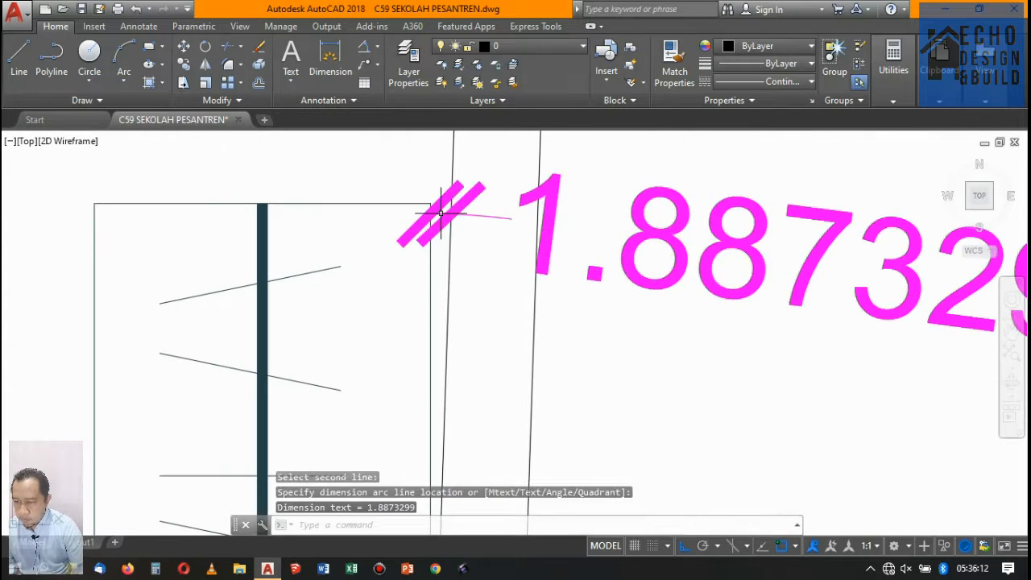
{"action": "scroll", "coordinate": [481, 187], "scroll_direction": "down", "scroll_amount": 3}
{"action": "scroll", "coordinate": [516, 186], "scroll_direction": "up", "scroll_amount": 1}
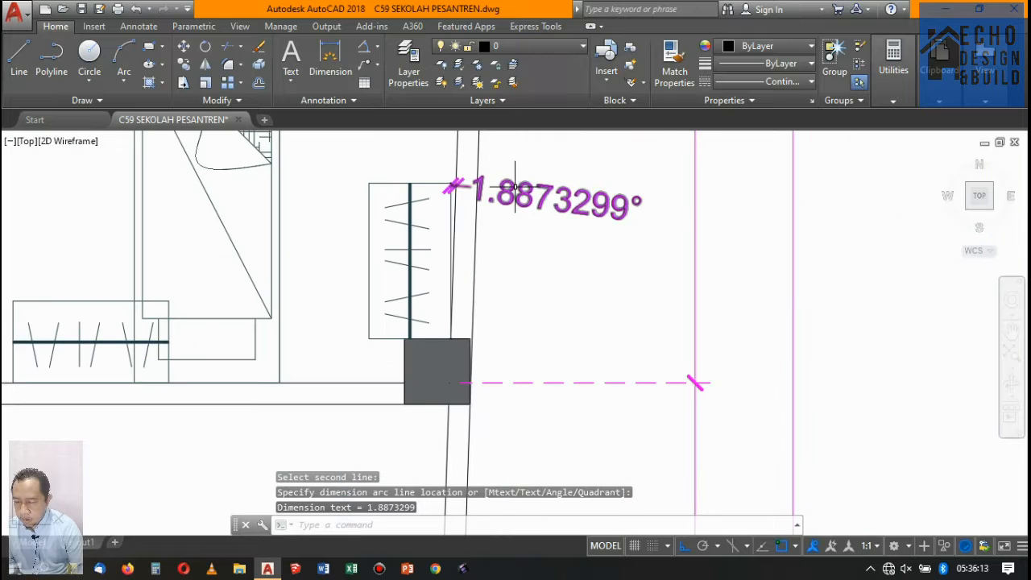
{"action": "left_click", "coordinate": [594, 398]}
{"action": "left_click", "coordinate": [589, 410]}
{"action": "scroll", "coordinate": [469, 270], "scroll_direction": "down", "scroll_amount": 3}
{"action": "scroll", "coordinate": [463, 264], "scroll_direction": "up", "scroll_amount": 2}
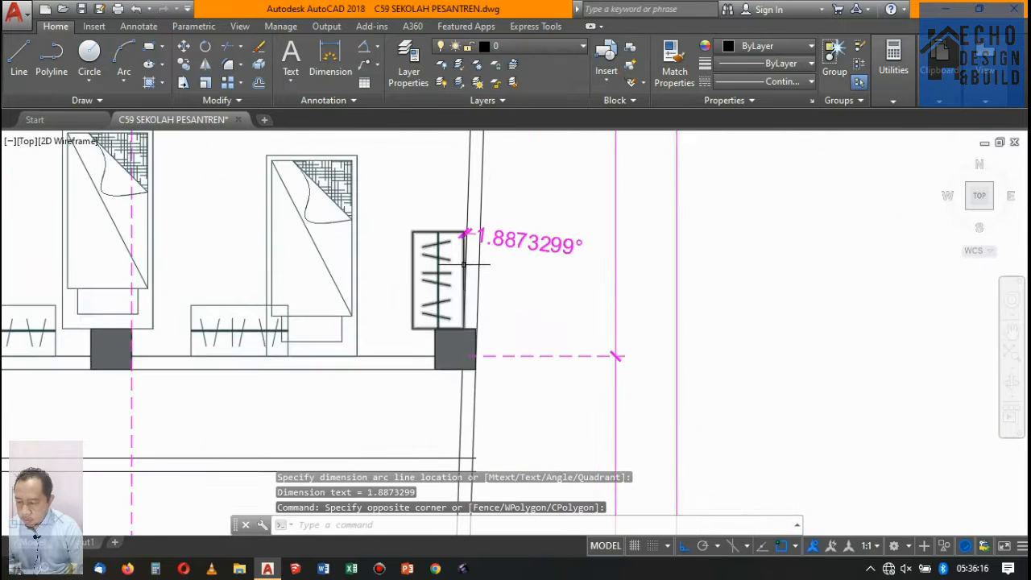
{"action": "key", "text": "Escape"}
Rotate the southeast wardrobe of Ruang Kelas 9 by 1.8873299° about its southeast corner
{"action": "scroll", "coordinate": [447, 276], "scroll_direction": "up", "scroll_amount": 2}
{"action": "left_click", "coordinate": [451, 268]}
{"action": "left_click", "coordinate": [407, 250]}
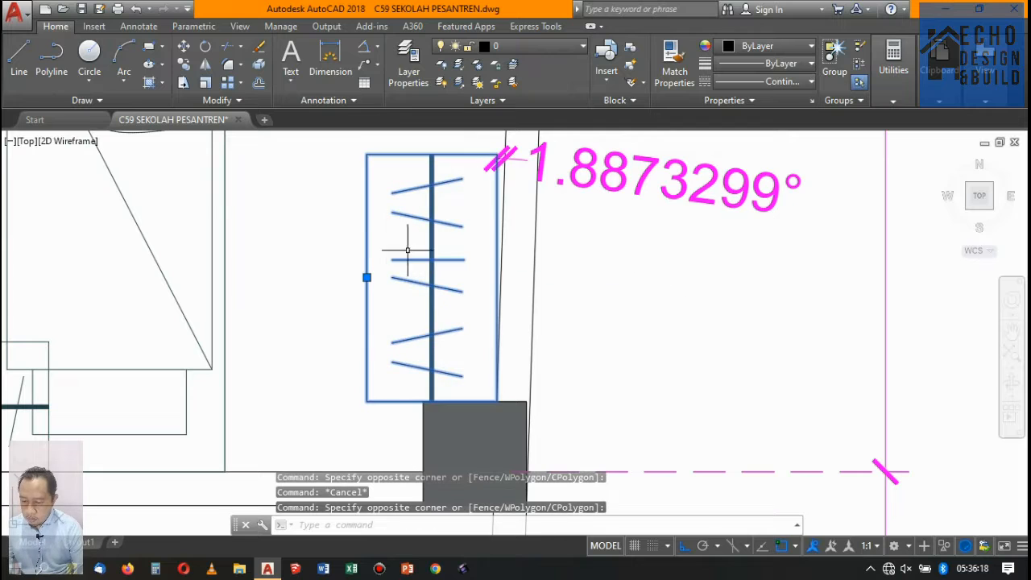
{"action": "type", "text": "o"}
{"action": "key", "text": "Return"}
{"action": "scroll", "coordinate": [507, 395], "scroll_direction": "up", "scroll_amount": 3}
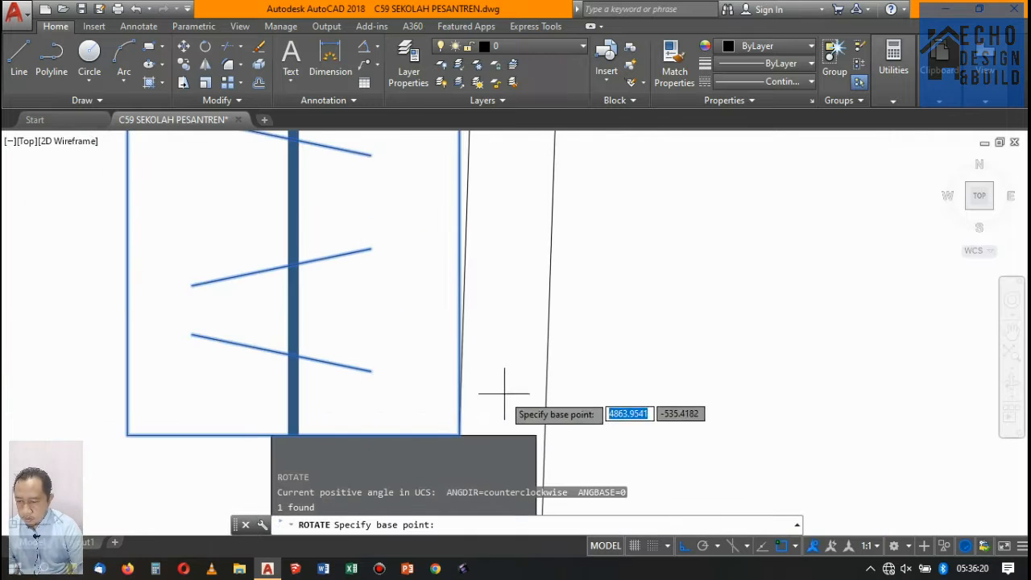
{"action": "left_click", "coordinate": [459, 436]}
{"action": "scroll", "coordinate": [459, 435], "scroll_direction": "down", "scroll_amount": 3}
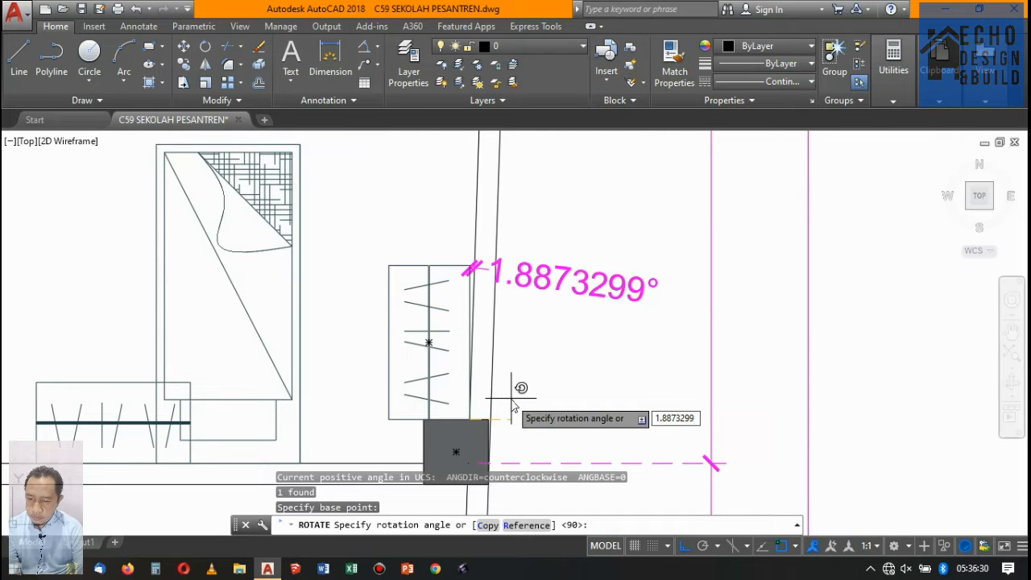
{"action": "key", "text": "Return"}
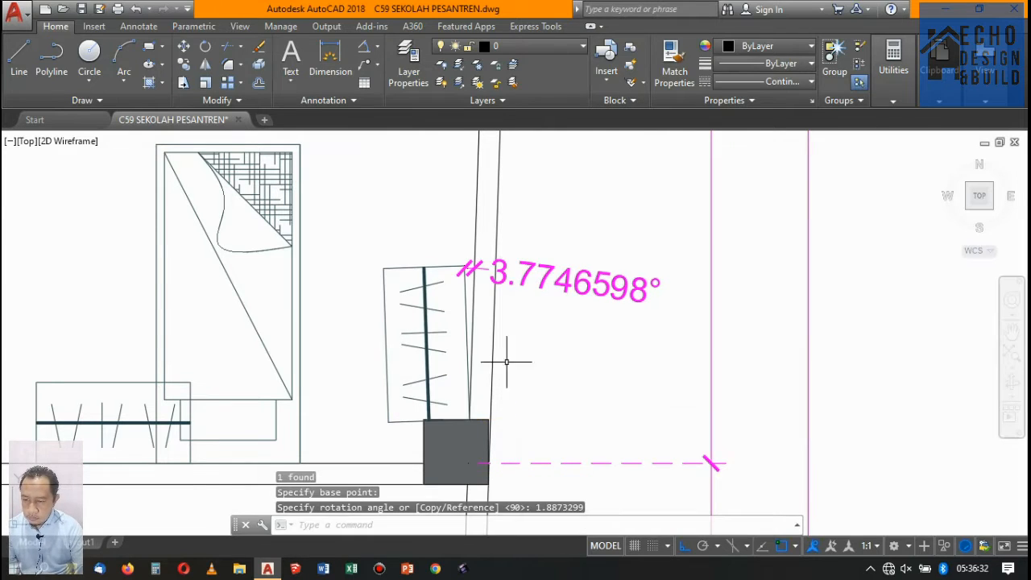
Rotate the southeast wardrobe by -3.7746598° about its southeast corner
{"action": "left_click", "coordinate": [428, 281]}
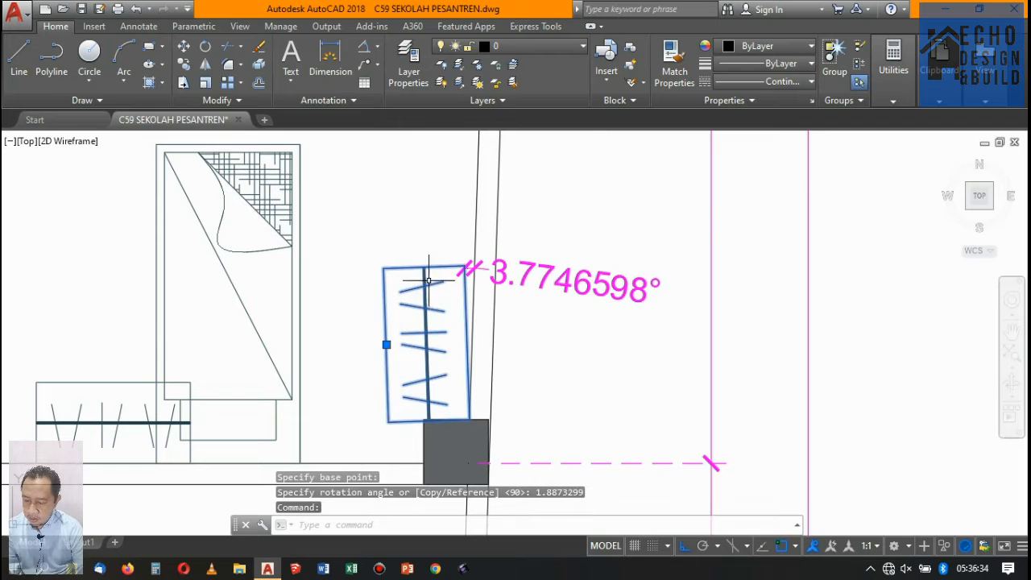
{"action": "type", "text": "ro"}
{"action": "key", "text": "Return"}
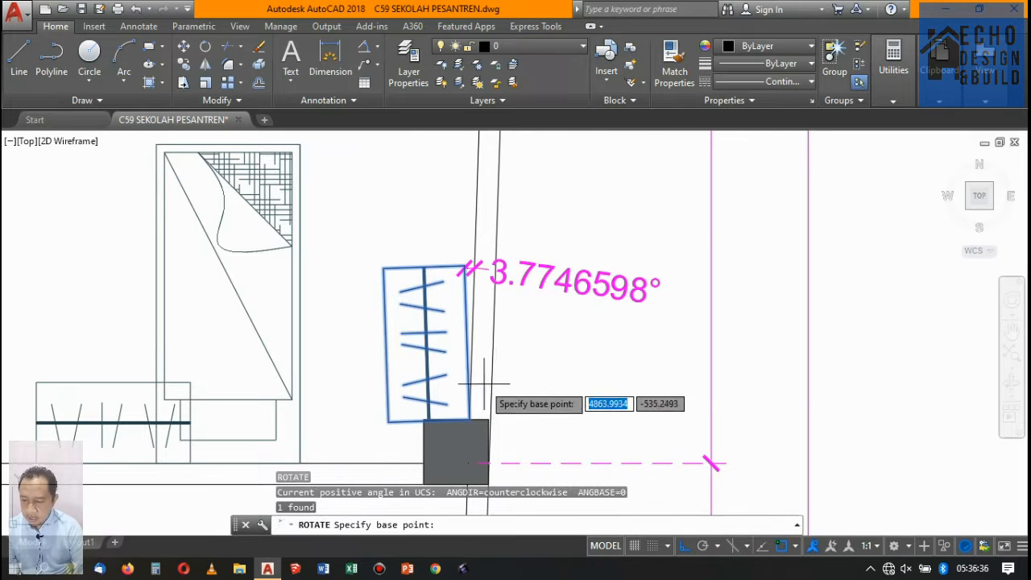
{"action": "scroll", "coordinate": [471, 422], "scroll_direction": "up", "scroll_amount": 4}
{"action": "left_click", "coordinate": [471, 420]}
{"action": "scroll", "coordinate": [479, 418], "scroll_direction": "down", "scroll_amount": 4}
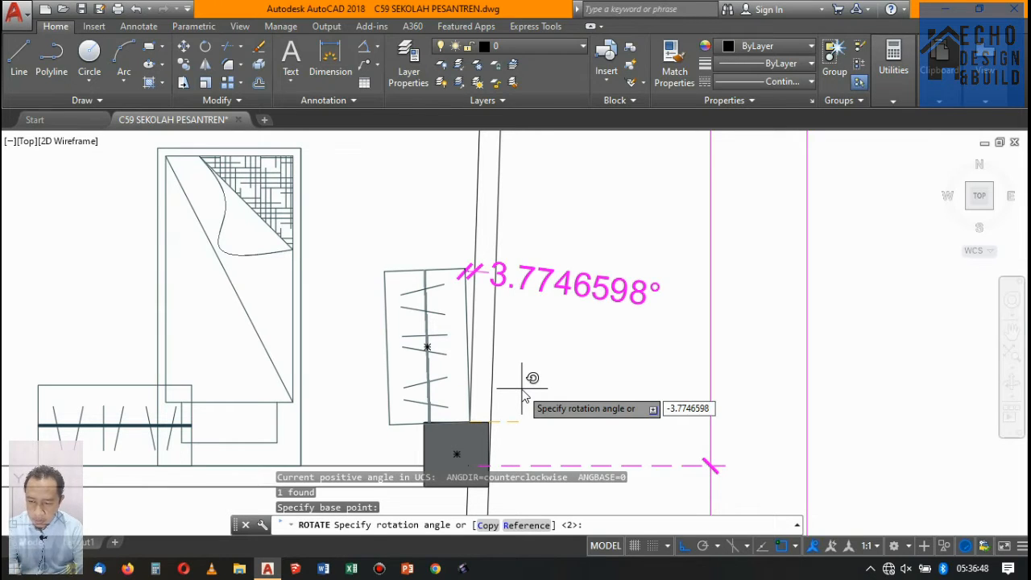
{"action": "key", "text": "Return"}
Delete the angular dimension between the southeast wardrobe and the east wall
{"action": "scroll", "coordinate": [492, 287], "scroll_direction": "down", "scroll_amount": 4}
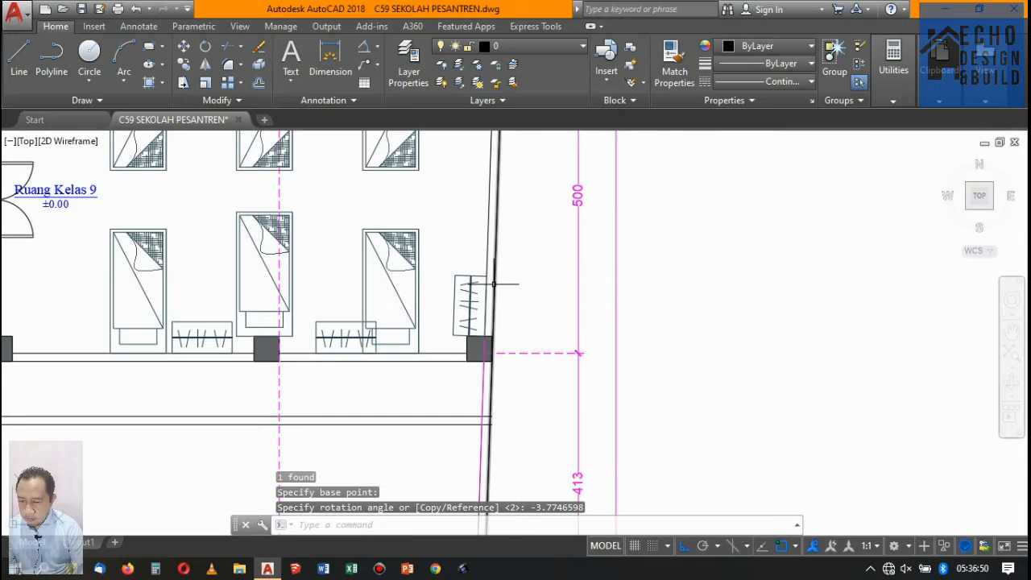
{"action": "scroll", "coordinate": [493, 284], "scroll_direction": "down", "scroll_amount": 6}
{"action": "left_click", "coordinate": [575, 307]}
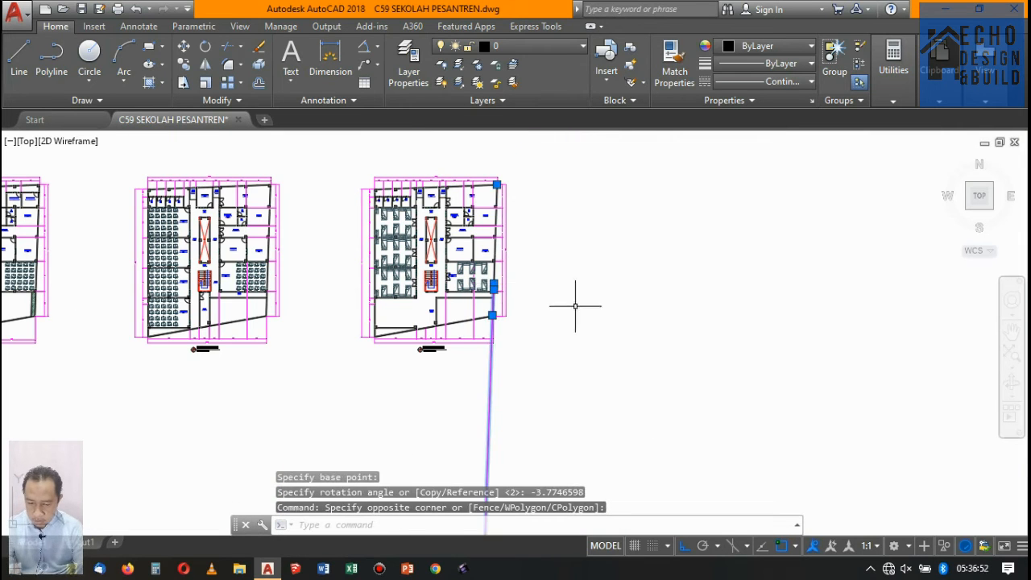
{"action": "key", "text": "Delete"}
{"action": "scroll", "coordinate": [583, 290], "scroll_direction": "down", "scroll_amount": 2}
{"action": "scroll", "coordinate": [522, 317], "scroll_direction": "up", "scroll_amount": 10}
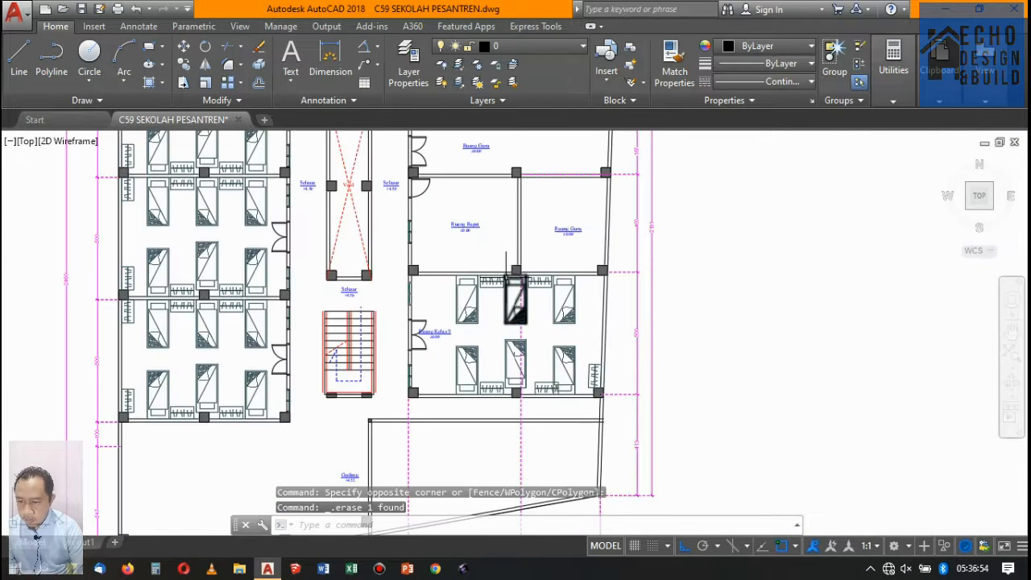
Copy the rotated southeast wardrobe by its northeast corner to where the east wall's inner face meets the northeast column of Ruang Kelas 9
{"action": "scroll", "coordinate": [571, 322], "scroll_direction": "up", "scroll_amount": 4}
{"action": "scroll", "coordinate": [588, 298], "scroll_direction": "down", "scroll_amount": 4}
{"action": "scroll", "coordinate": [583, 288], "scroll_direction": "up", "scroll_amount": 8}
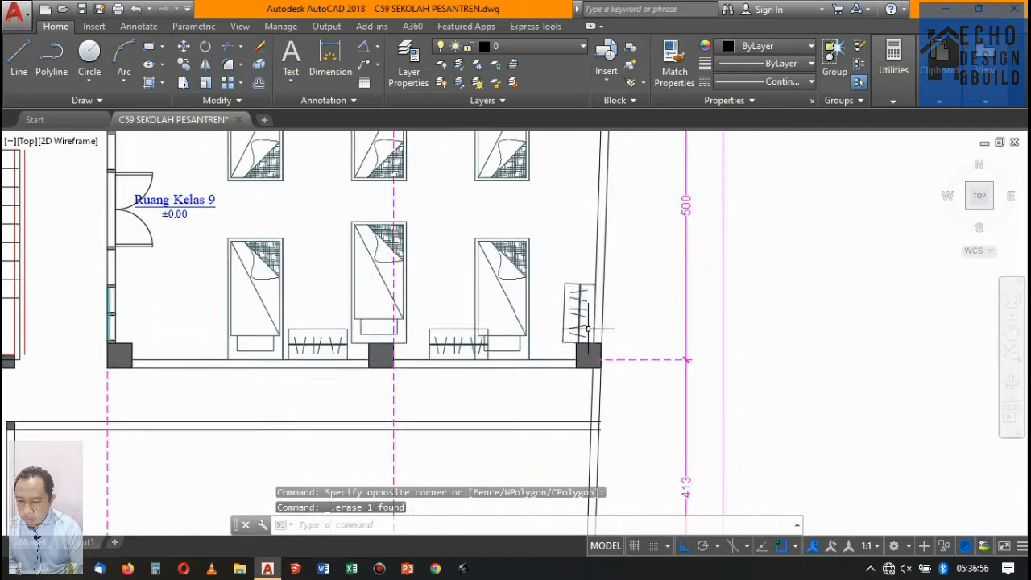
{"action": "left_click", "coordinate": [583, 287]}
{"action": "left_click", "coordinate": [545, 265]}
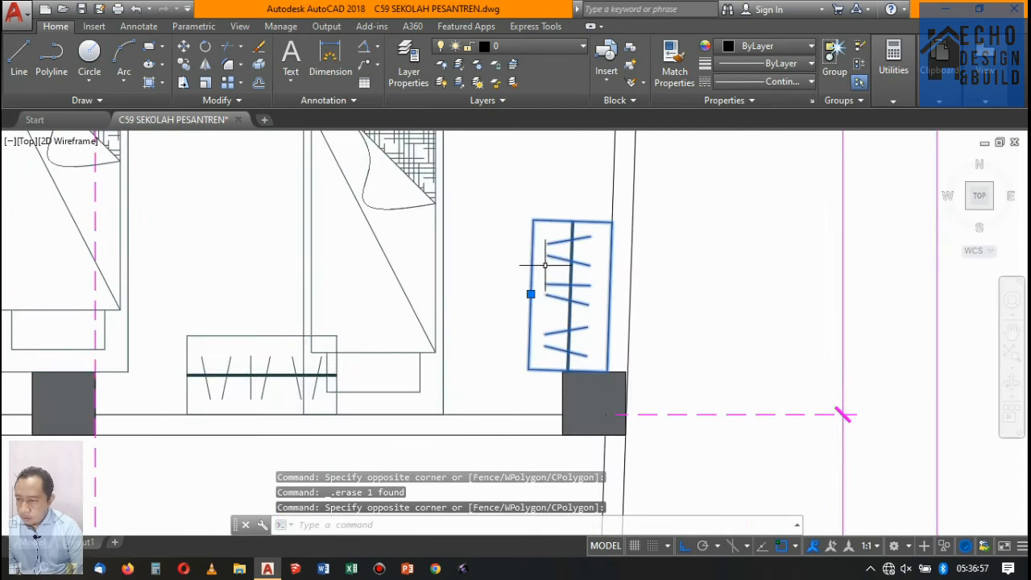
{"action": "left_click", "coordinate": [185, 62]}
{"action": "scroll", "coordinate": [620, 216], "scroll_direction": "up", "scroll_amount": 2}
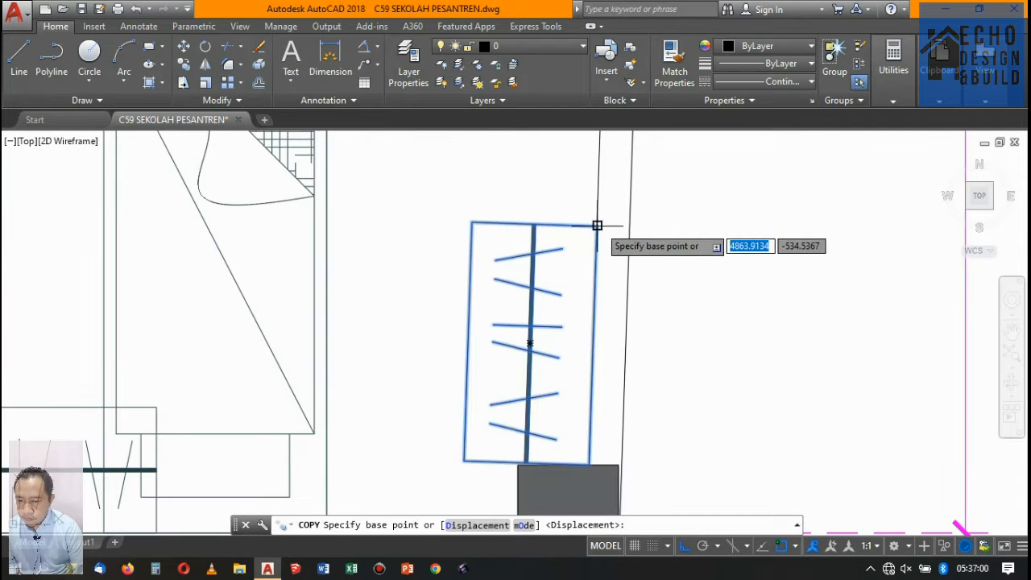
{"action": "left_click", "coordinate": [597, 226]}
{"action": "scroll", "coordinate": [529, 345], "scroll_direction": "down", "scroll_amount": 5}
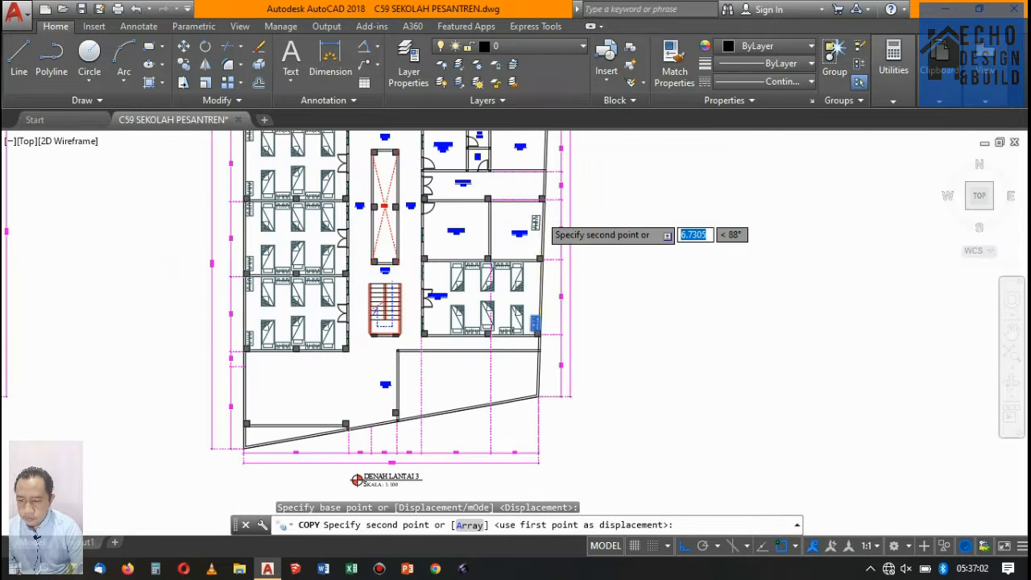
{"action": "scroll", "coordinate": [538, 314], "scroll_direction": "up", "scroll_amount": 5}
{"action": "scroll", "coordinate": [538, 315], "scroll_direction": "up", "scroll_amount": 4}
{"action": "left_click", "coordinate": [568, 322]}
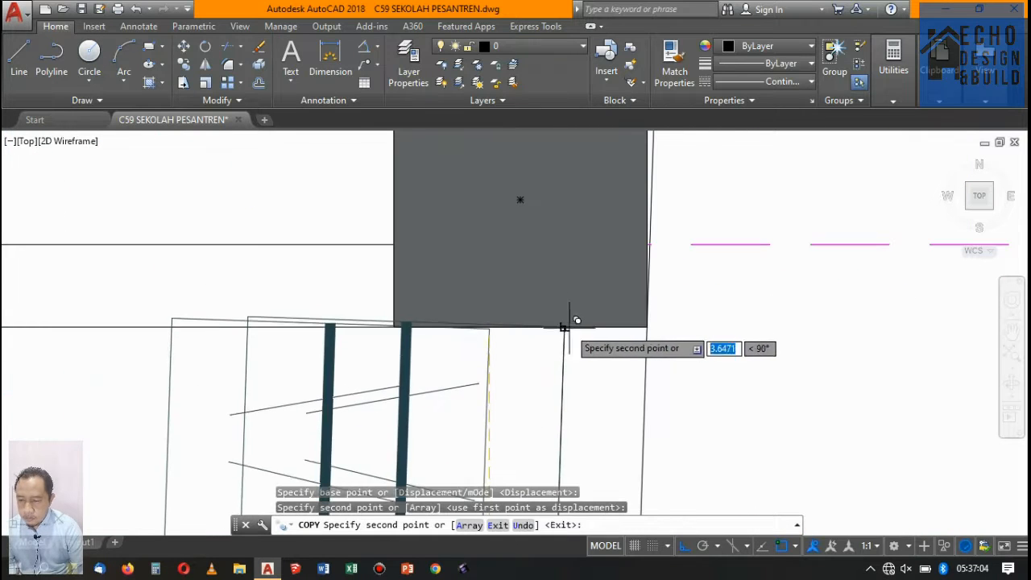
{"action": "scroll", "coordinate": [569, 322], "scroll_direction": "down", "scroll_amount": 3}
{"action": "key", "text": "Escape"}
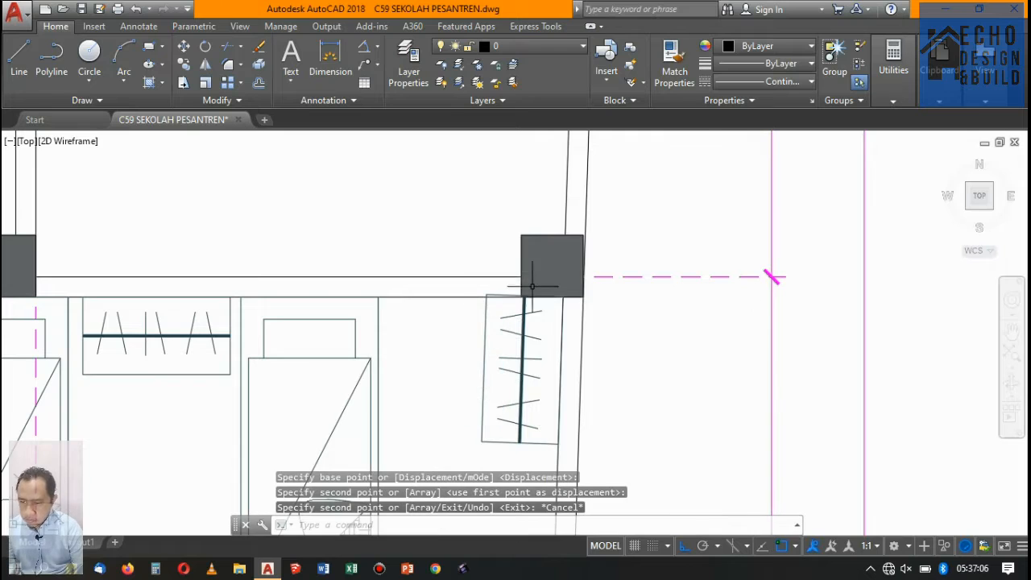
Move the northeast wardrobe slightly south so its northwest corner meets the north wall's inner face
{"action": "scroll", "coordinate": [516, 290], "scroll_direction": "up", "scroll_amount": 4}
{"action": "left_click", "coordinate": [488, 306]}
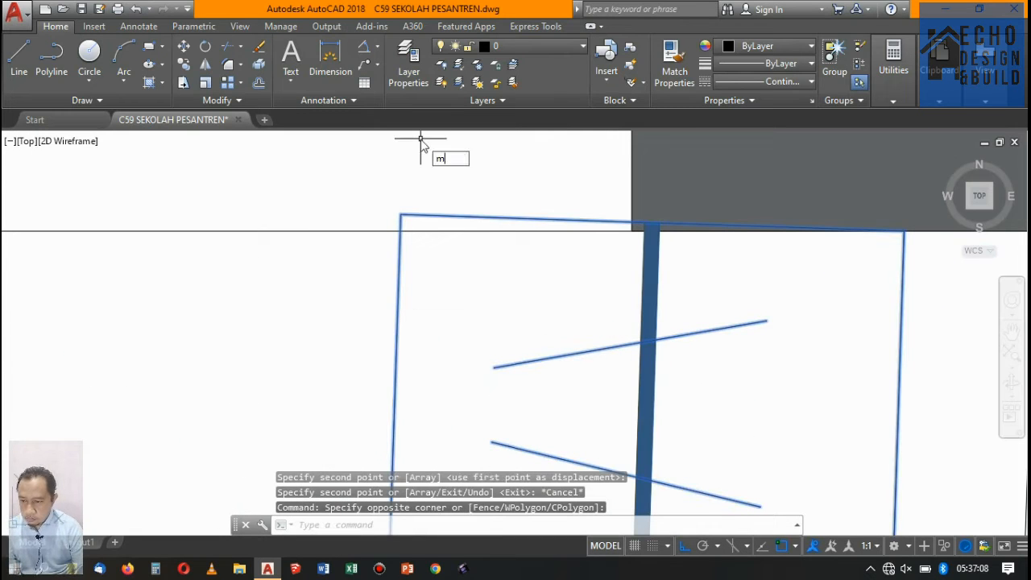
{"action": "key", "text": "Return"}
{"action": "left_click", "coordinate": [400, 214]}
{"action": "left_click", "coordinate": [398, 226]}
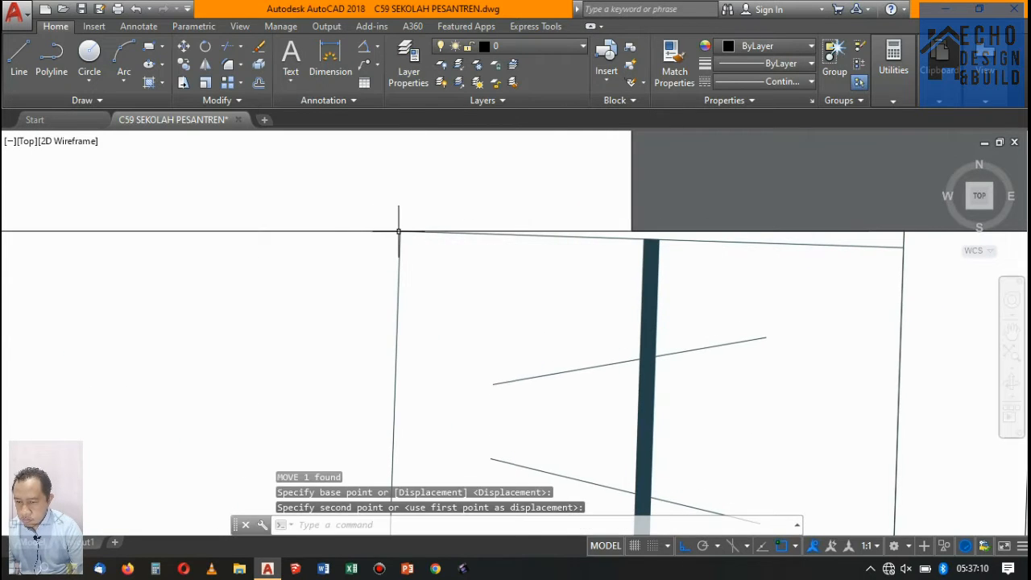
Examine the furnished Ruang Kelas 9 and the remaining rooms of the third-floor plan, up to the prayer and ablution rooms
{"action": "scroll", "coordinate": [461, 189], "scroll_direction": "down", "scroll_amount": 4}
{"action": "scroll", "coordinate": [461, 189], "scroll_direction": "down", "scroll_amount": 3}
{"action": "scroll", "coordinate": [439, 185], "scroll_direction": "up", "scroll_amount": 4}
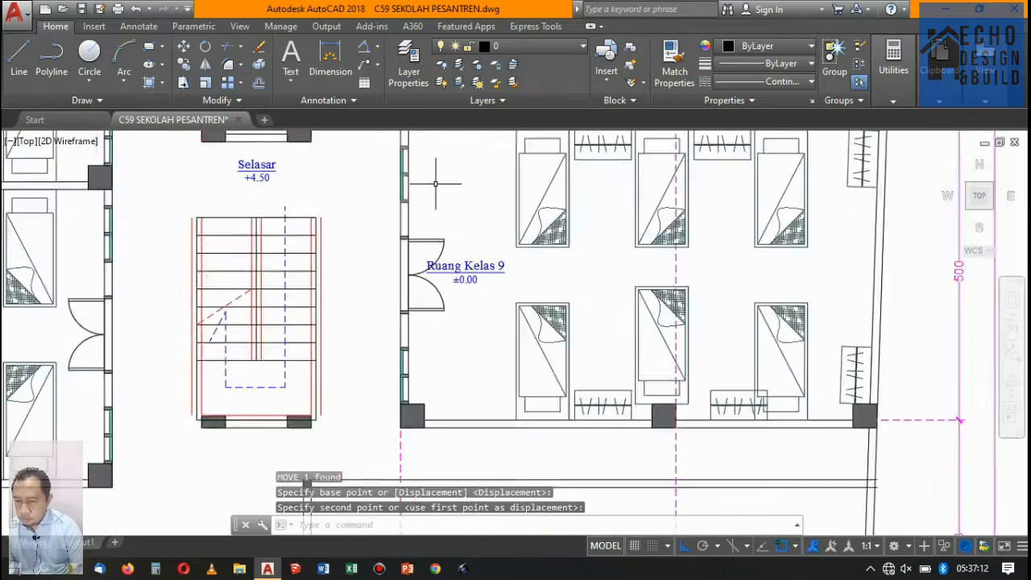
{"action": "scroll", "coordinate": [439, 185], "scroll_direction": "down", "scroll_amount": 5}
{"action": "scroll", "coordinate": [475, 210], "scroll_direction": "up", "scroll_amount": 5}
{"action": "scroll", "coordinate": [476, 210], "scroll_direction": "down", "scroll_amount": 2}
{"action": "scroll", "coordinate": [518, 218], "scroll_direction": "up", "scroll_amount": 2}
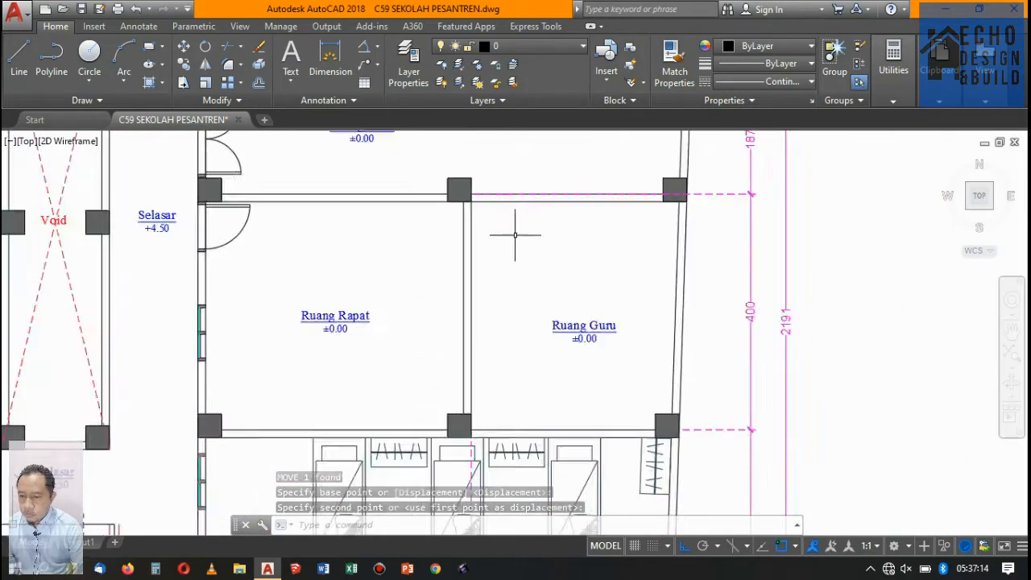
{"action": "scroll", "coordinate": [518, 231], "scroll_direction": "down", "scroll_amount": 5}
{"action": "scroll", "coordinate": [511, 226], "scroll_direction": "up", "scroll_amount": 2}
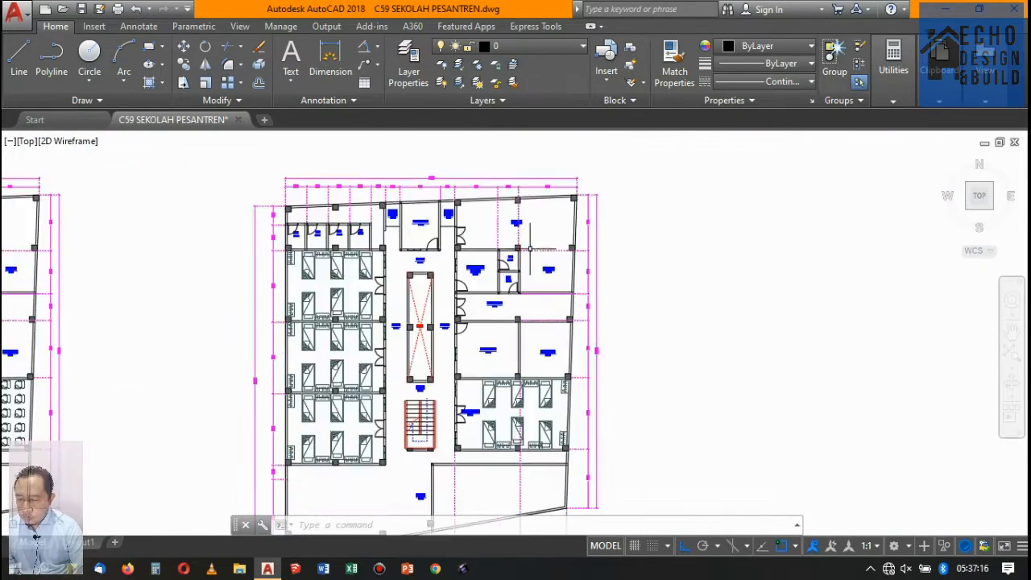
{"action": "scroll", "coordinate": [511, 226], "scroll_direction": "down", "scroll_amount": 4}
{"action": "scroll", "coordinate": [482, 190], "scroll_direction": "up", "scroll_amount": 6}
{"action": "scroll", "coordinate": [482, 190], "scroll_direction": "down", "scroll_amount": 3}
{"action": "scroll", "coordinate": [480, 201], "scroll_direction": "up", "scroll_amount": 6}
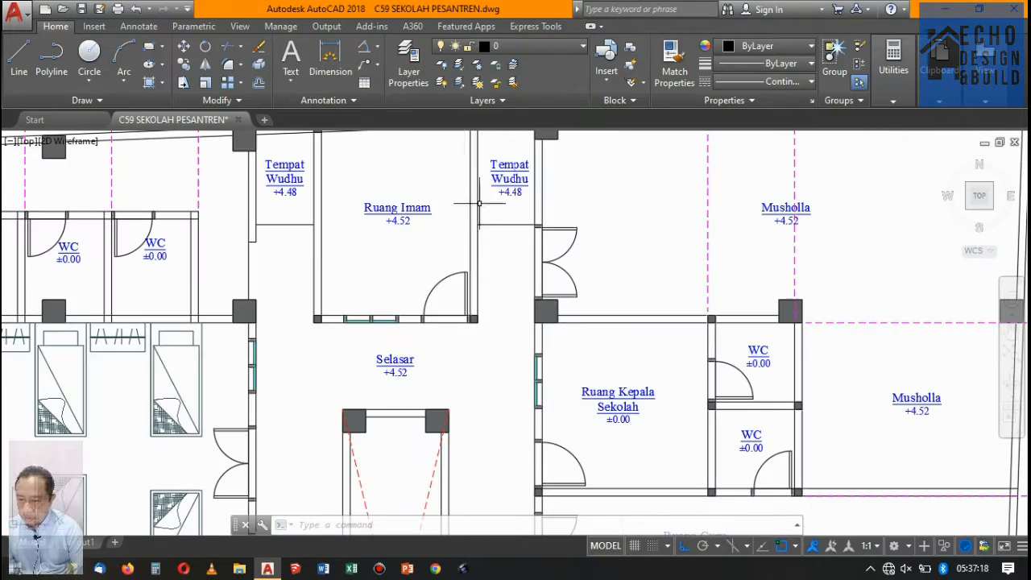
Review the second-floor plan's room layout and labels beside the other floor plans
{"action": "scroll", "coordinate": [379, 247], "scroll_direction": "down", "scroll_amount": 6}
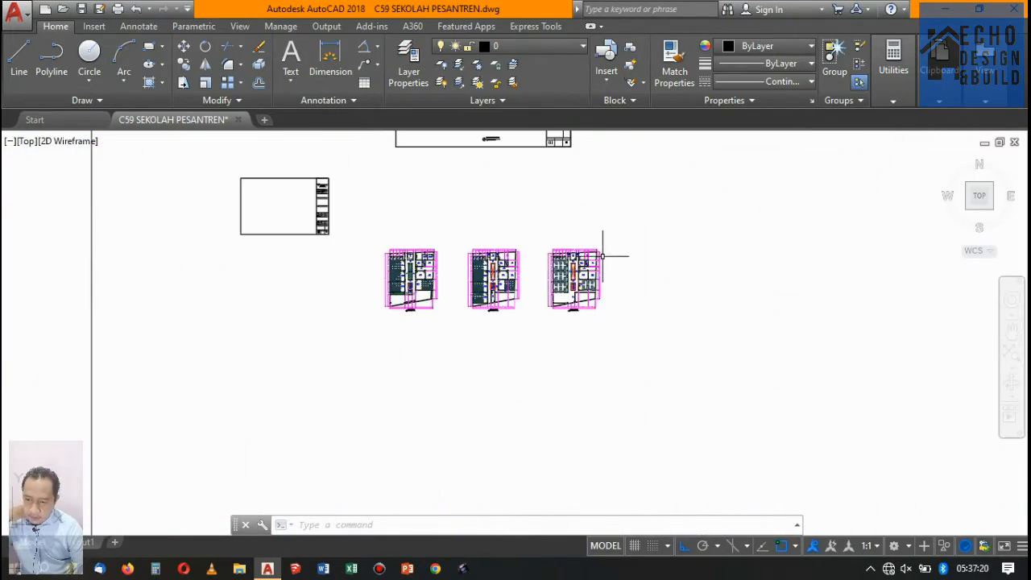
{"action": "scroll", "coordinate": [495, 175], "scroll_direction": "up", "scroll_amount": 5}
{"action": "scroll", "coordinate": [486, 259], "scroll_direction": "up", "scroll_amount": 4}
{"action": "scroll", "coordinate": [529, 207], "scroll_direction": "down", "scroll_amount": 6}
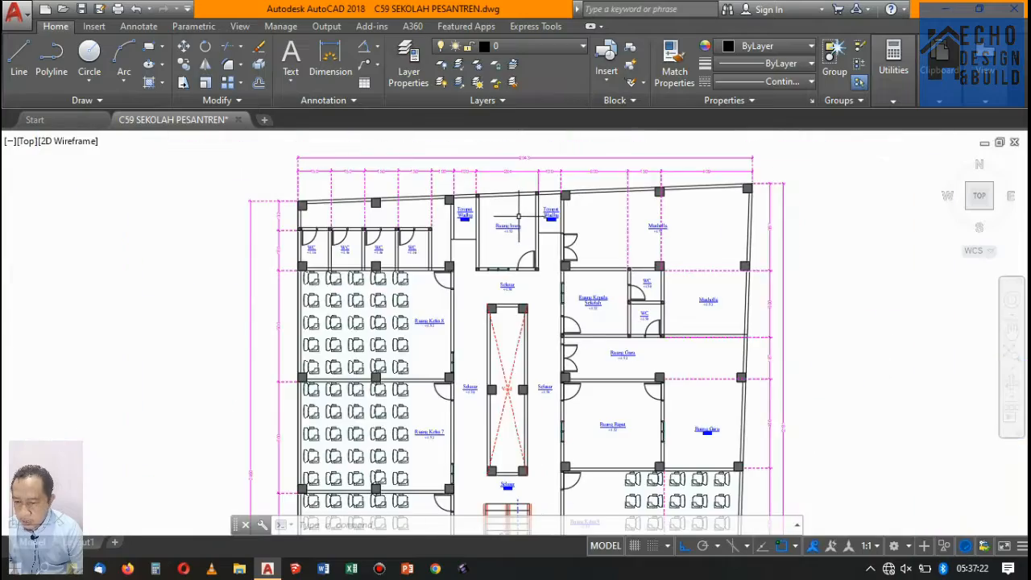
{"action": "scroll", "coordinate": [640, 240], "scroll_direction": "up", "scroll_amount": 3}
{"action": "scroll", "coordinate": [560, 261], "scroll_direction": "up", "scroll_amount": 4}
{"action": "scroll", "coordinate": [532, 258], "scroll_direction": "down", "scroll_amount": 4}
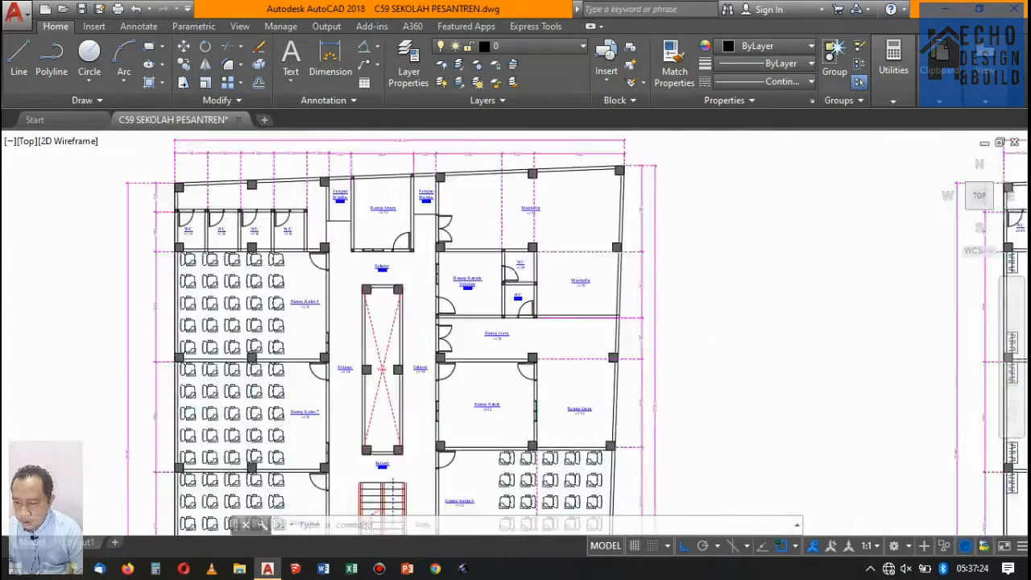
{"action": "scroll", "coordinate": [507, 254], "scroll_direction": "up", "scroll_amount": 3}
{"action": "scroll", "coordinate": [488, 261], "scroll_direction": "down", "scroll_amount": 5}
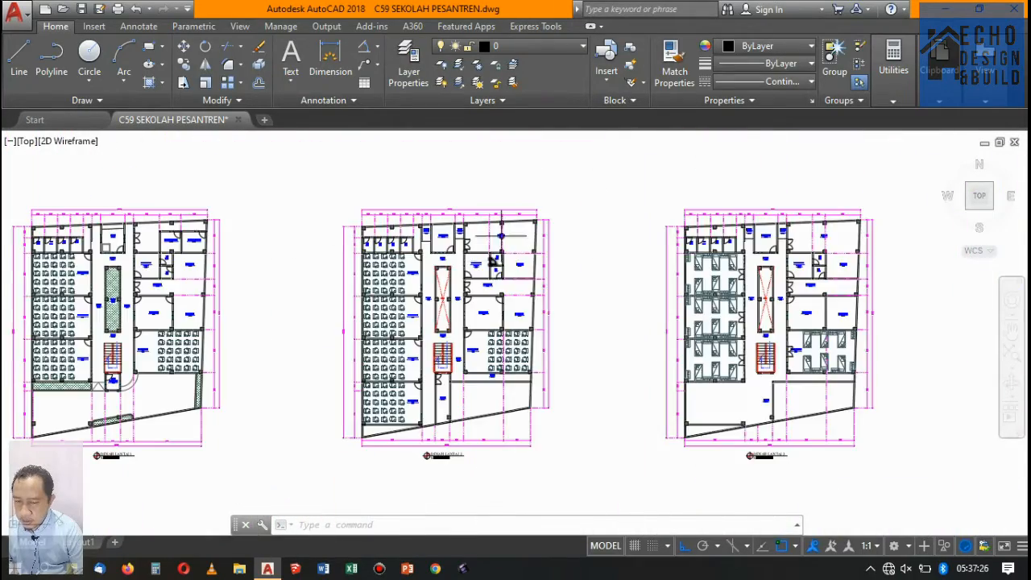
Read the client's chat screenshots listing the rooms required on each floor, including the student rooms, supervisor rooms and minimal kitchen
{"action": "scroll", "coordinate": [505, 232], "scroll_direction": "down", "scroll_amount": 3}
{"action": "scroll", "coordinate": [610, 295], "scroll_direction": "up", "scroll_amount": 6}
{"action": "scroll", "coordinate": [694, 258], "scroll_direction": "down", "scroll_amount": 4}
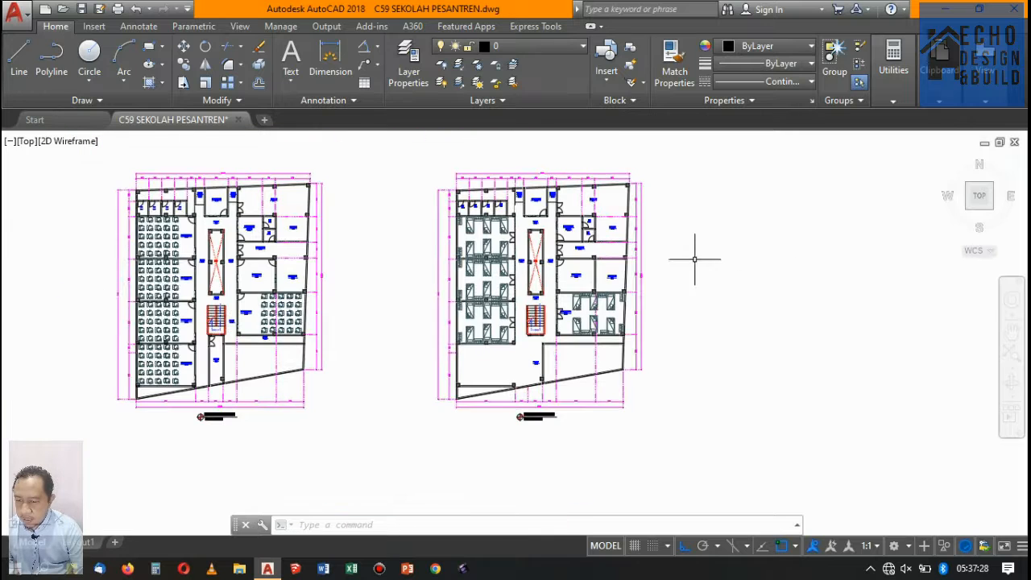
{"action": "scroll", "coordinate": [694, 259], "scroll_direction": "down", "scroll_amount": 6}
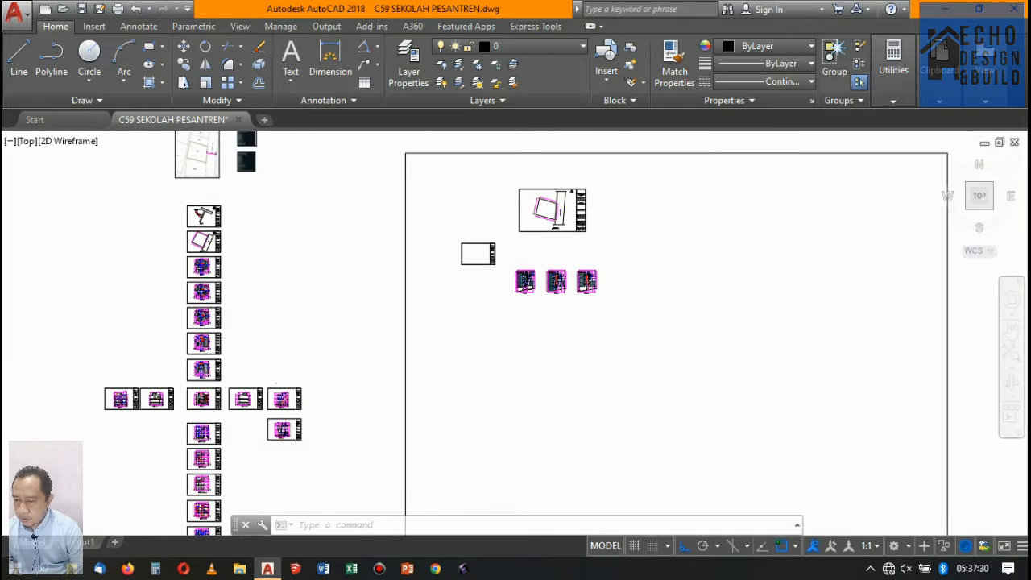
{"action": "scroll", "coordinate": [285, 309], "scroll_direction": "down", "scroll_amount": 2}
{"action": "scroll", "coordinate": [237, 161], "scroll_direction": "up", "scroll_amount": 10}
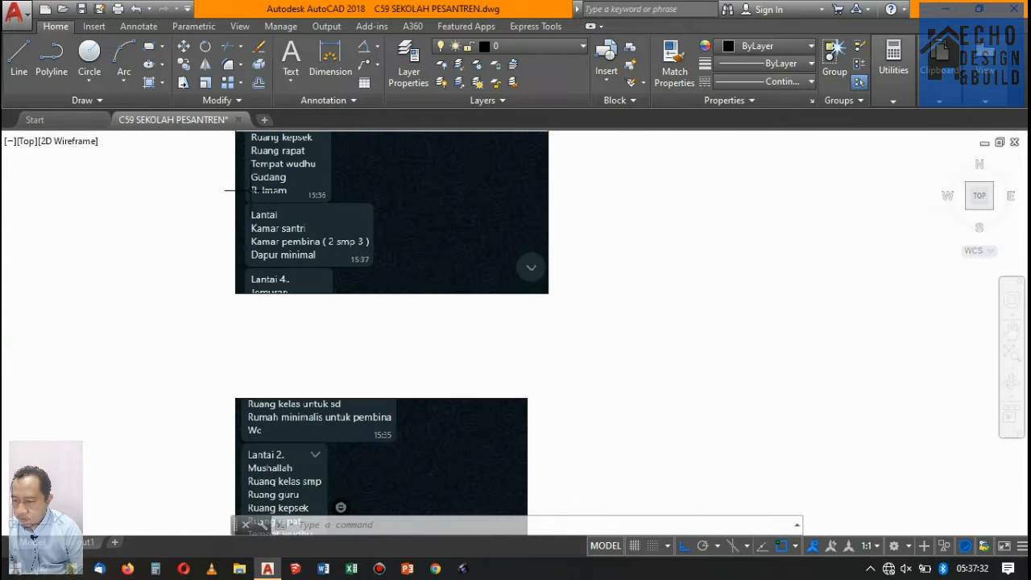
{"action": "scroll", "coordinate": [250, 191], "scroll_direction": "up", "scroll_amount": 2}
{"action": "scroll", "coordinate": [282, 250], "scroll_direction": "down", "scroll_amount": 3}
{"action": "scroll", "coordinate": [299, 255], "scroll_direction": "up", "scroll_amount": 2}
{"action": "scroll", "coordinate": [305, 231], "scroll_direction": "down", "scroll_amount": 3}
{"action": "scroll", "coordinate": [338, 145], "scroll_direction": "up", "scroll_amount": 2}
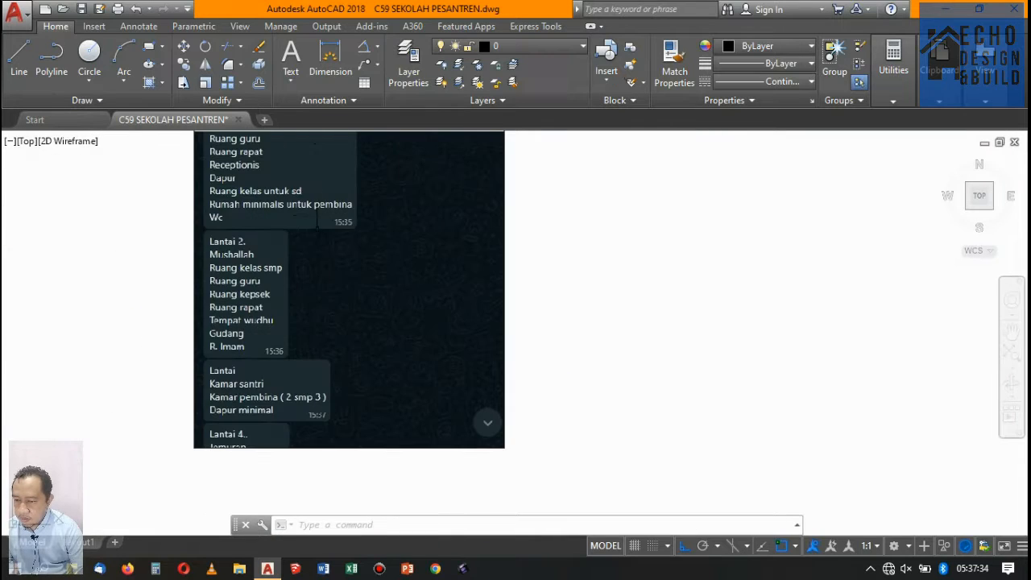
Examine the third-floor plan's bed-furnished rooms and the unfurnished rooms east of the void against the required room list
{"action": "scroll", "coordinate": [316, 243], "scroll_direction": "down", "scroll_amount": 10}
{"action": "scroll", "coordinate": [547, 337], "scroll_direction": "up", "scroll_amount": 5}
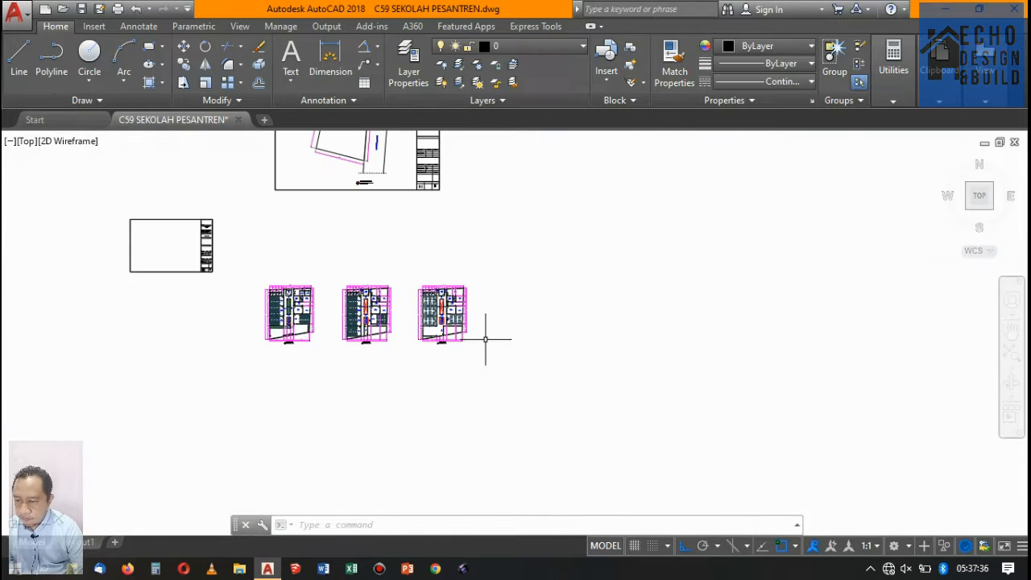
{"action": "scroll", "coordinate": [486, 339], "scroll_direction": "up", "scroll_amount": 5}
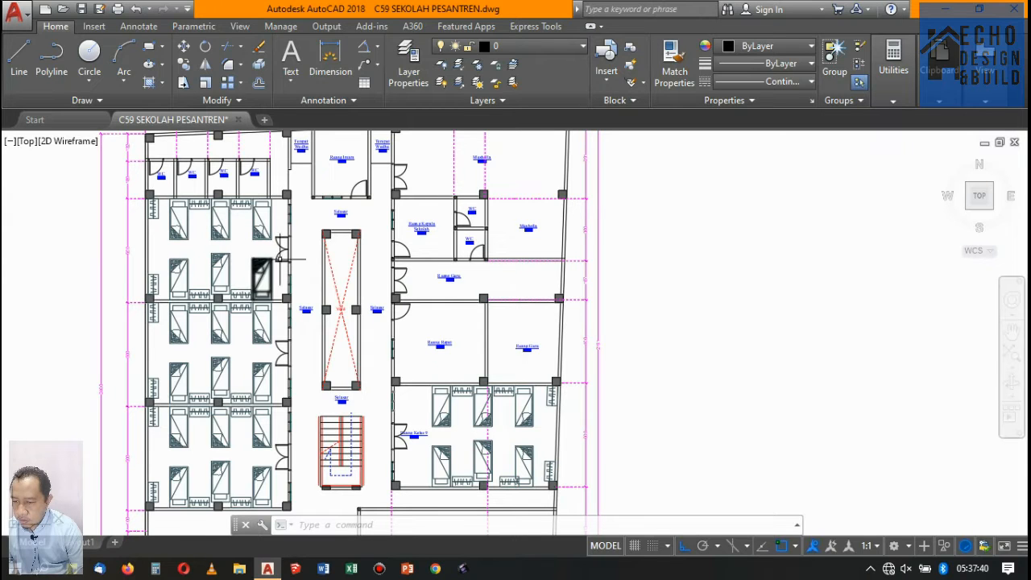
{"action": "scroll", "coordinate": [243, 350], "scroll_direction": "down", "scroll_amount": 3}
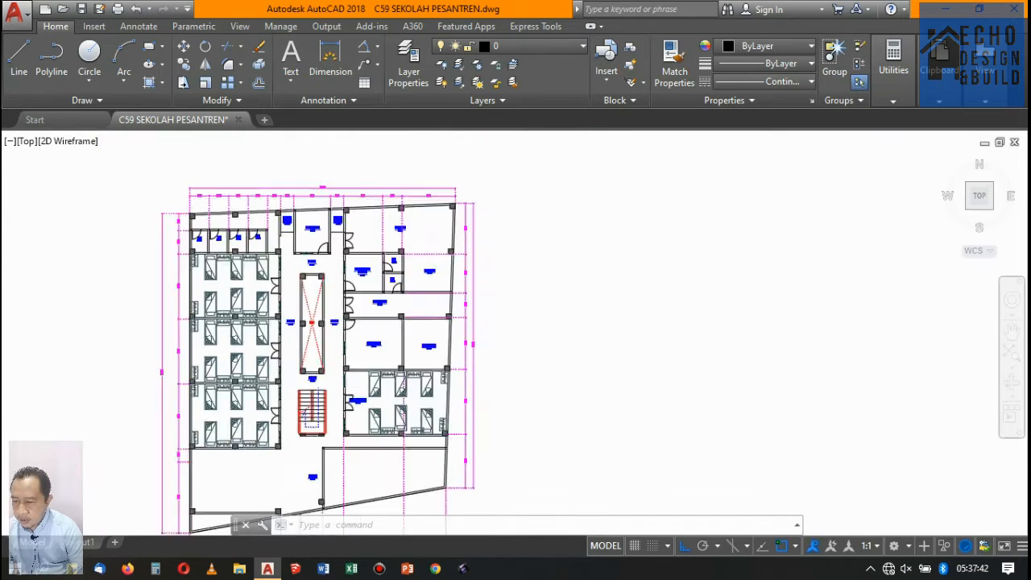
{"action": "scroll", "coordinate": [368, 295], "scroll_direction": "up", "scroll_amount": 5}
{"action": "scroll", "coordinate": [368, 295], "scroll_direction": "down", "scroll_amount": 5}
{"action": "scroll", "coordinate": [429, 239], "scroll_direction": "up", "scroll_amount": 5}
{"action": "scroll", "coordinate": [429, 239], "scroll_direction": "down", "scroll_amount": 5}
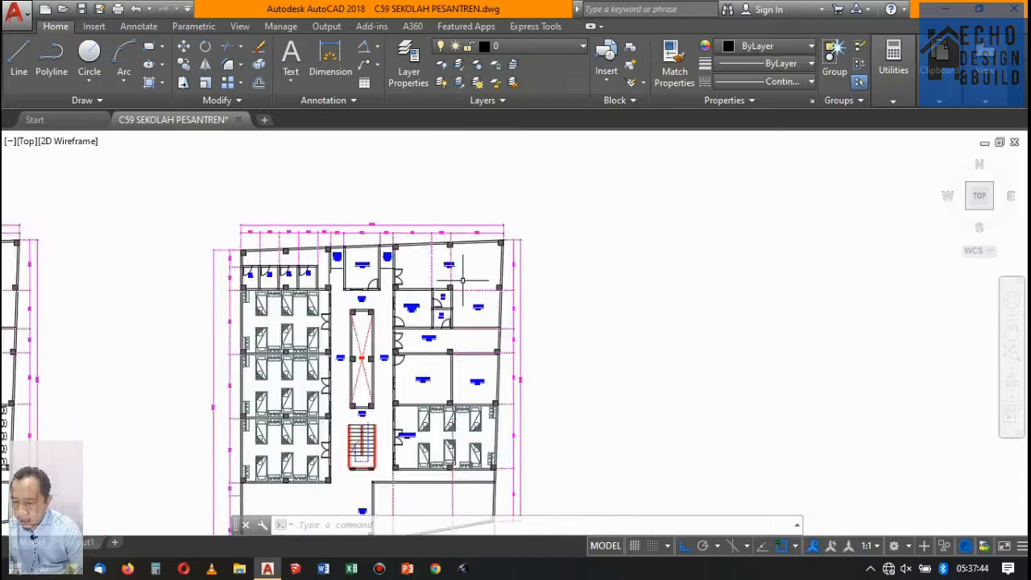
{"action": "scroll", "coordinate": [451, 306], "scroll_direction": "up", "scroll_amount": 6}
{"action": "scroll", "coordinate": [454, 296], "scroll_direction": "down", "scroll_amount": 5}
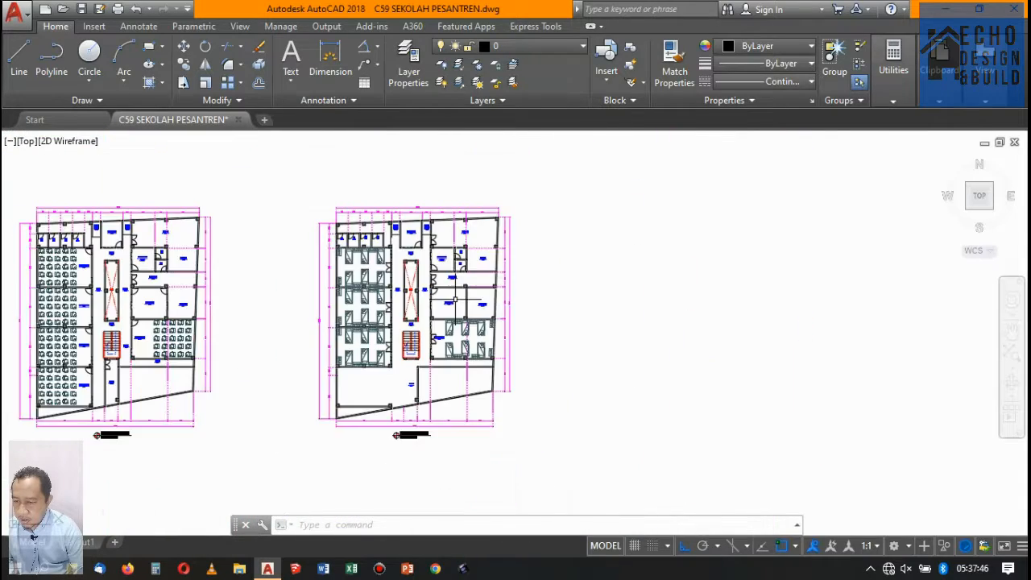
{"action": "scroll", "coordinate": [455, 296], "scroll_direction": "up", "scroll_amount": 3}
Compare the three floor plans and inspect the third floor's Ruang Kepala Sekolah, WC, Ruang Guru, Ruang Rapat and Musholla areas
{"action": "scroll", "coordinate": [438, 263], "scroll_direction": "down", "scroll_amount": 8}
{"action": "scroll", "coordinate": [306, 226], "scroll_direction": "up", "scroll_amount": 4}
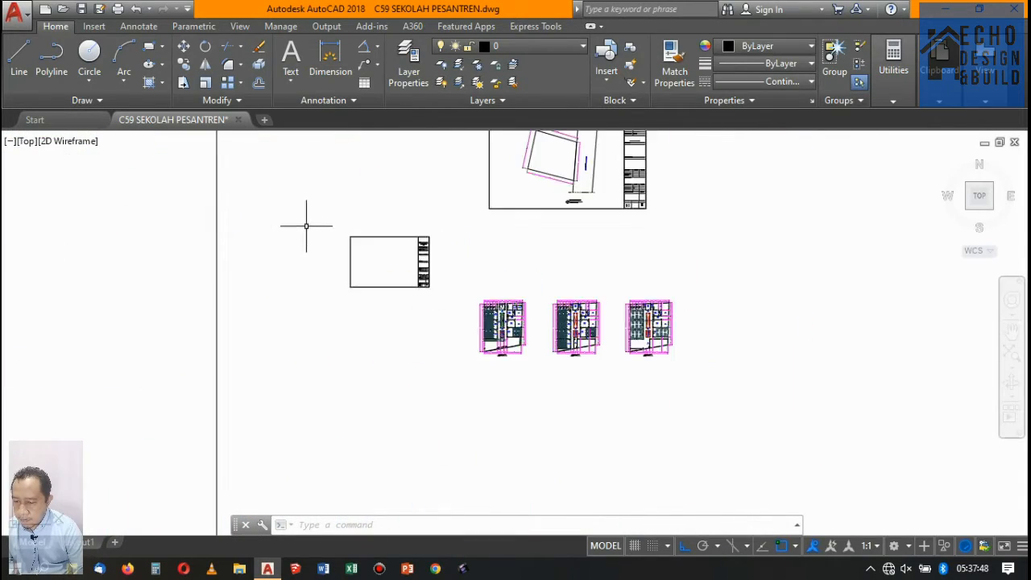
{"action": "scroll", "coordinate": [639, 314], "scroll_direction": "up", "scroll_amount": 10}
{"action": "scroll", "coordinate": [564, 269], "scroll_direction": "down", "scroll_amount": 5}
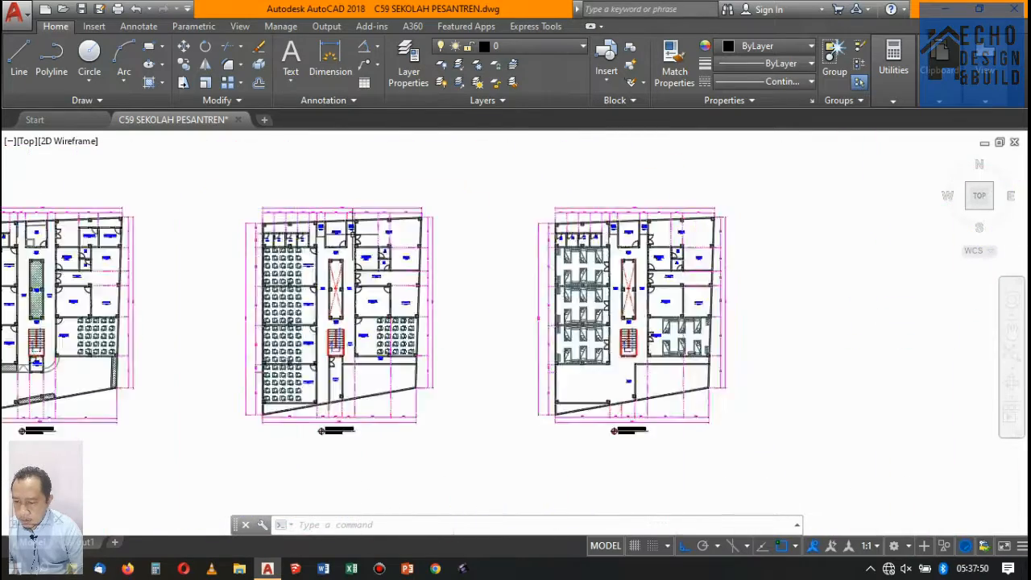
{"action": "scroll", "coordinate": [564, 269], "scroll_direction": "up", "scroll_amount": 2}
{"action": "scroll", "coordinate": [564, 269], "scroll_direction": "up", "scroll_amount": 5}
{"action": "scroll", "coordinate": [564, 269], "scroll_direction": "down", "scroll_amount": 4}
{"action": "scroll", "coordinate": [468, 212], "scroll_direction": "up", "scroll_amount": 4}
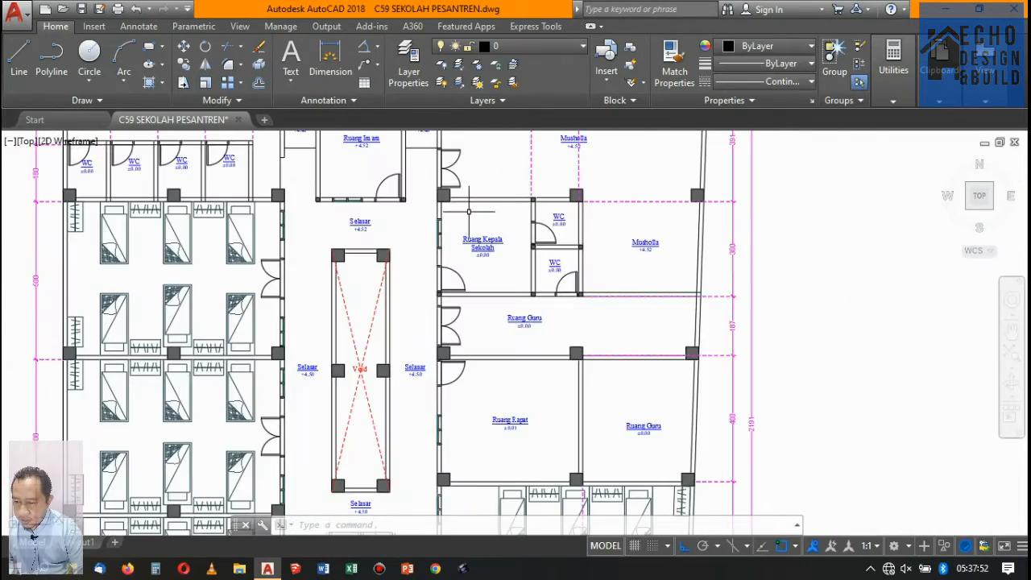
Examine the room layout on the right half of the DENAH LANTAI 3 floor plan, from Musholla down to Ruang Kelas 9
{"action": "scroll", "coordinate": [529, 239], "scroll_direction": "down", "scroll_amount": 6}
{"action": "scroll", "coordinate": [495, 227], "scroll_direction": "up", "scroll_amount": 5}
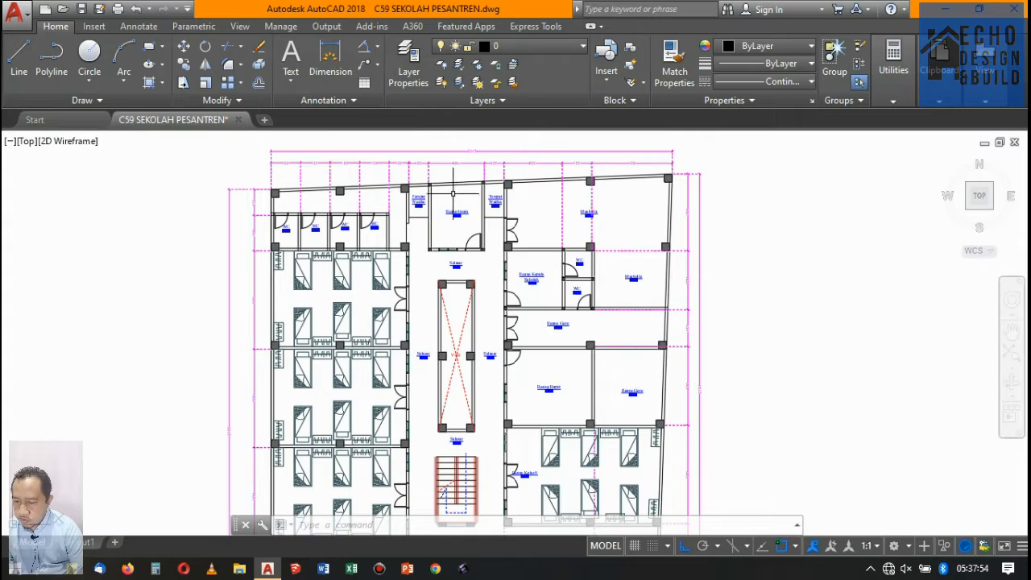
{"action": "scroll", "coordinate": [552, 226], "scroll_direction": "up", "scroll_amount": 3}
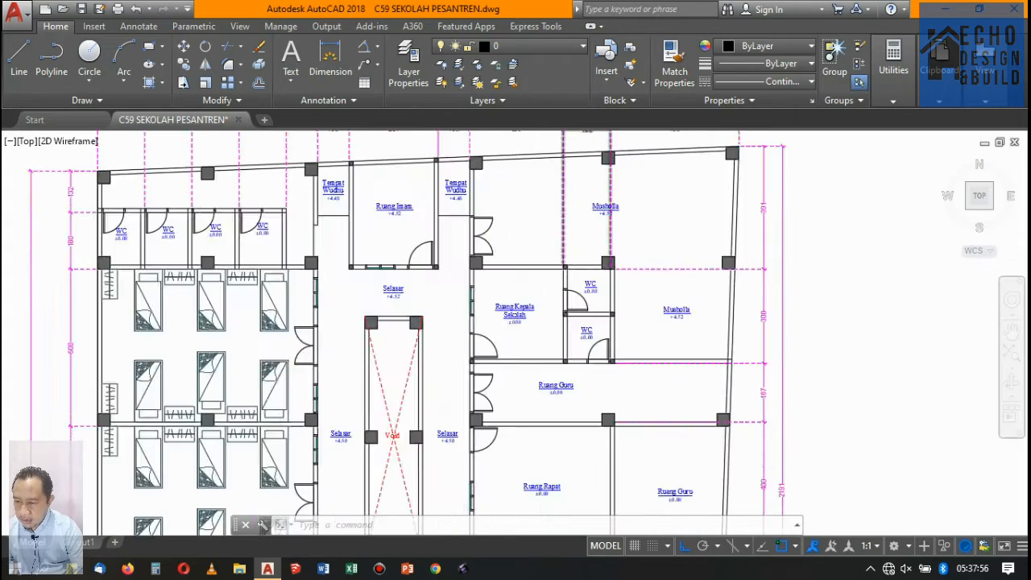
{"action": "scroll", "coordinate": [564, 242], "scroll_direction": "down", "scroll_amount": 6}
{"action": "scroll", "coordinate": [567, 306], "scroll_direction": "up", "scroll_amount": 7}
{"action": "scroll", "coordinate": [567, 306], "scroll_direction": "down", "scroll_amount": 6}
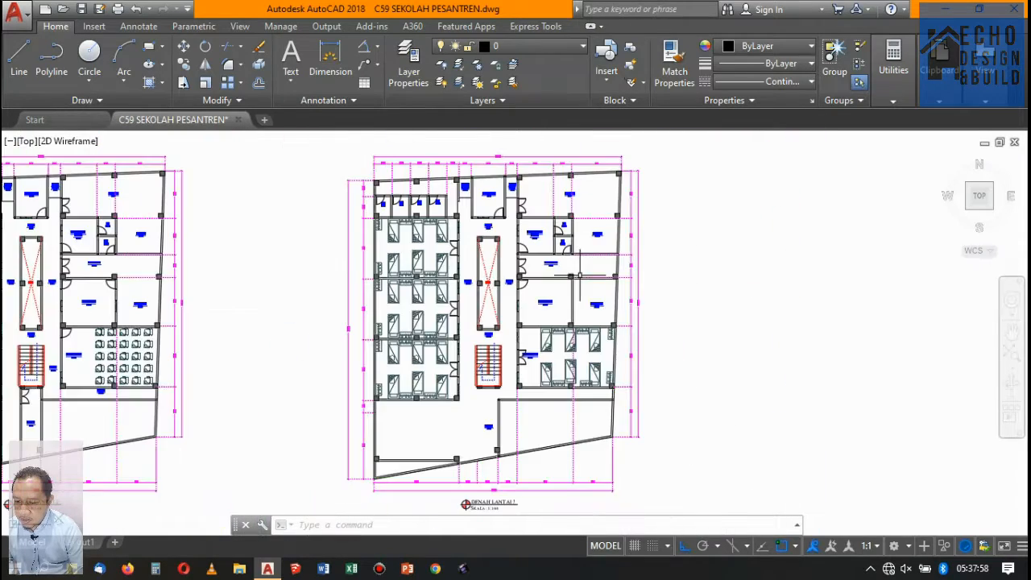
{"action": "scroll", "coordinate": [569, 282], "scroll_direction": "up", "scroll_amount": 6}
{"action": "scroll", "coordinate": [569, 282], "scroll_direction": "down", "scroll_amount": 6}
{"action": "scroll", "coordinate": [603, 287], "scroll_direction": "up", "scroll_amount": 6}
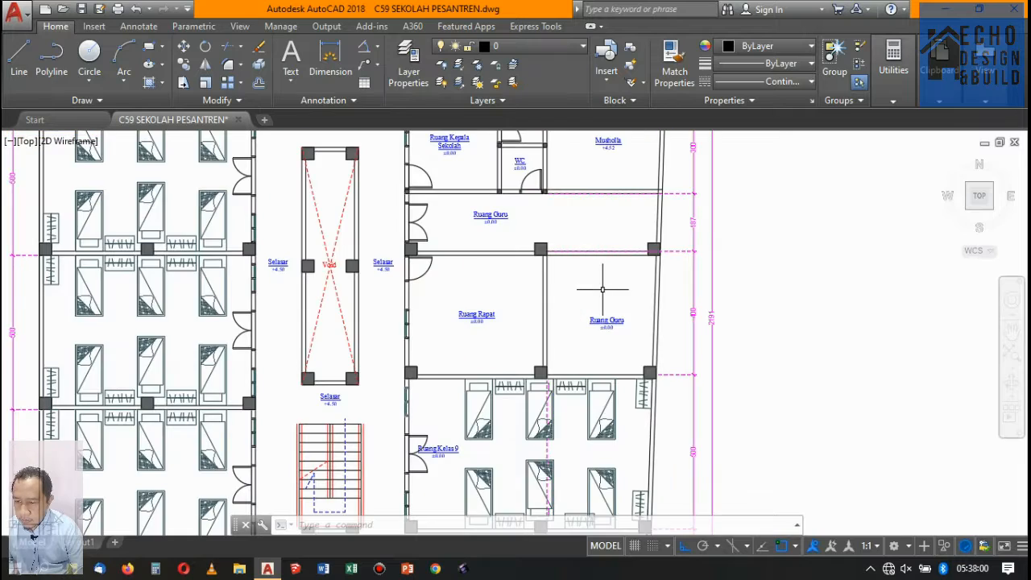
{"action": "scroll", "coordinate": [602, 288], "scroll_direction": "down", "scroll_amount": 6}
{"action": "scroll", "coordinate": [580, 257], "scroll_direction": "up", "scroll_amount": 5}
{"action": "scroll", "coordinate": [574, 236], "scroll_direction": "down", "scroll_amount": 5}
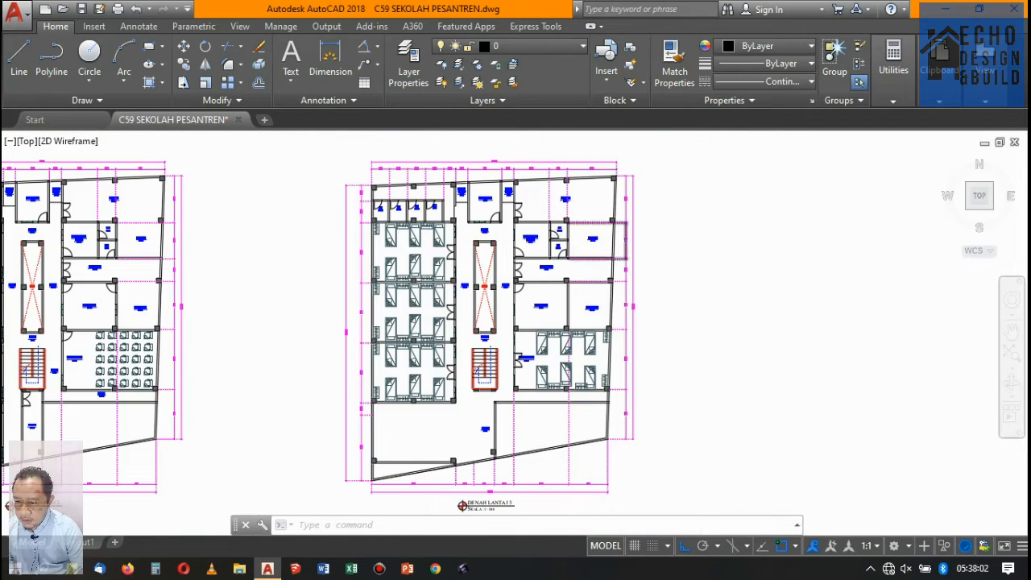
{"action": "scroll", "coordinate": [595, 241], "scroll_direction": "up", "scroll_amount": 7}
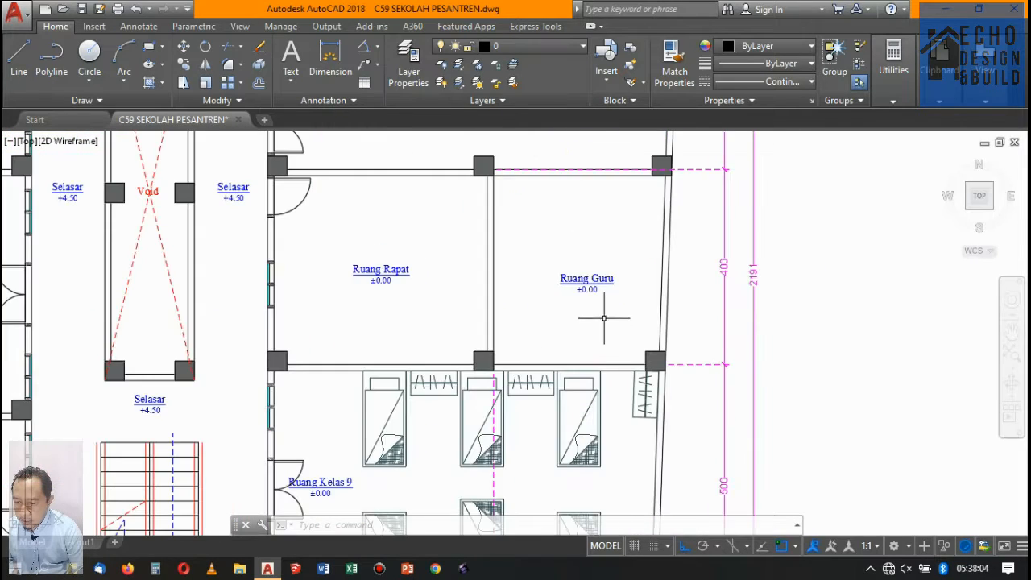
Erase the partition wall between Ruang Rapat and the adjacent Ruang Guru, together with both room labels
{"action": "scroll", "coordinate": [605, 318], "scroll_direction": "down", "scroll_amount": 4}
{"action": "scroll", "coordinate": [605, 318], "scroll_direction": "up", "scroll_amount": 2}
{"action": "left_click", "coordinate": [614, 303]}
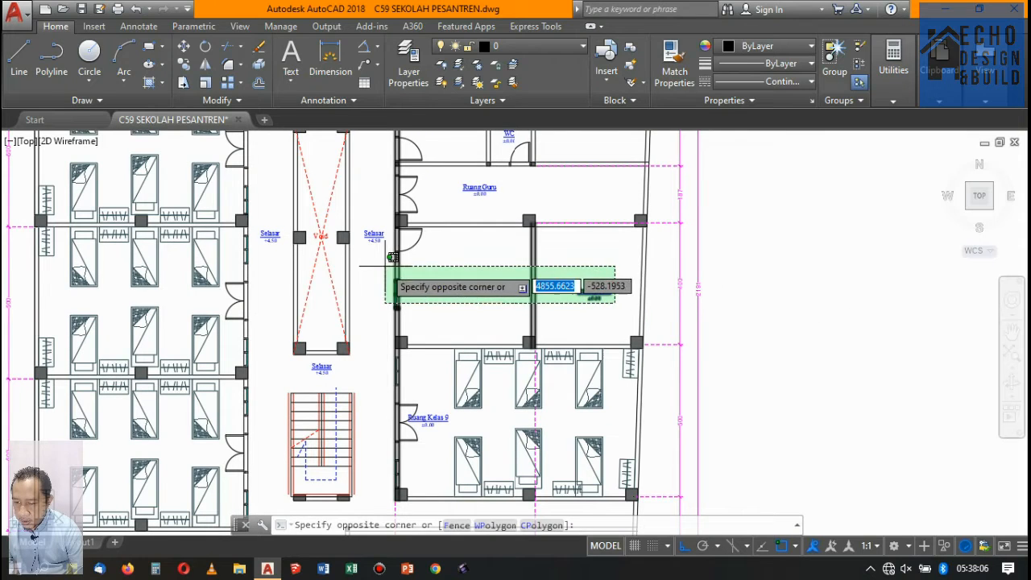
{"action": "left_click", "coordinate": [448, 259]}
{"action": "key", "text": "Delete"}
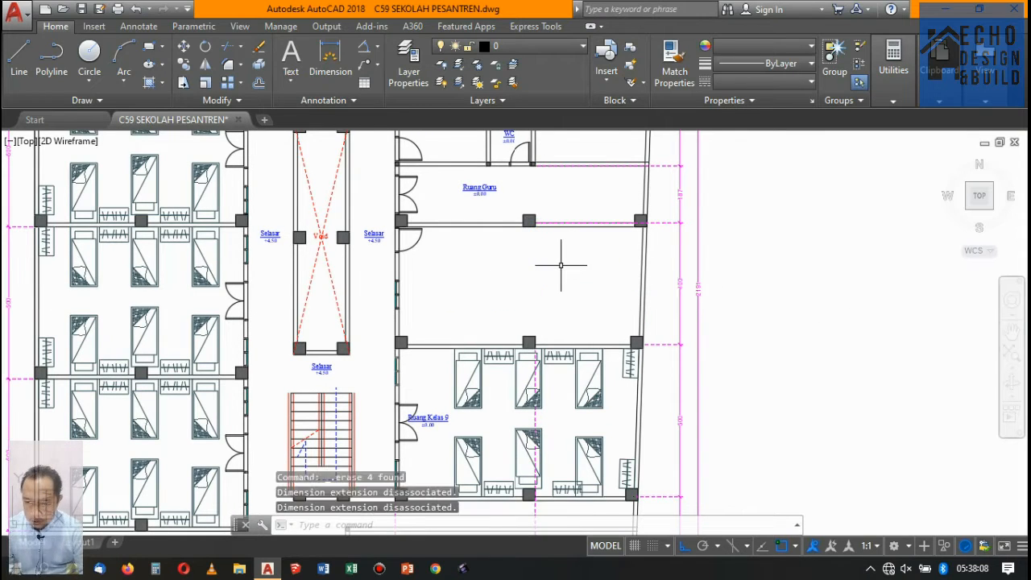
Examine the bed and wardrobe layout in Ruang Kelas 9 and the cleared room above it
{"action": "scroll", "coordinate": [548, 258], "scroll_direction": "down", "scroll_amount": 4}
{"action": "scroll", "coordinate": [560, 279], "scroll_direction": "up", "scroll_amount": 4}
{"action": "scroll", "coordinate": [575, 257], "scroll_direction": "down", "scroll_amount": 4}
{"action": "scroll", "coordinate": [576, 256], "scroll_direction": "up", "scroll_amount": 5}
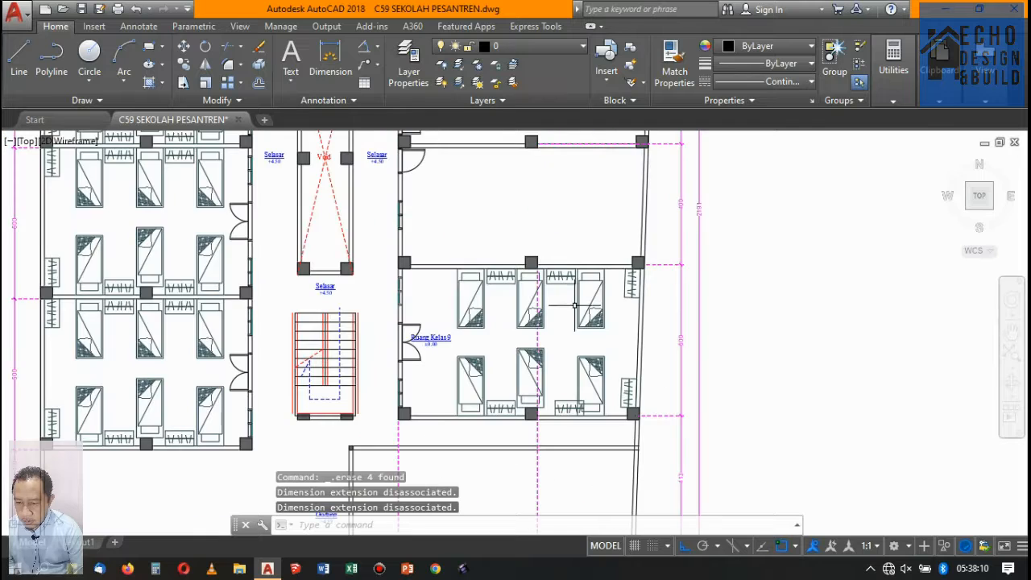
{"action": "scroll", "coordinate": [597, 298], "scroll_direction": "down", "scroll_amount": 2}
{"action": "scroll", "coordinate": [611, 325], "scroll_direction": "up", "scroll_amount": 2}
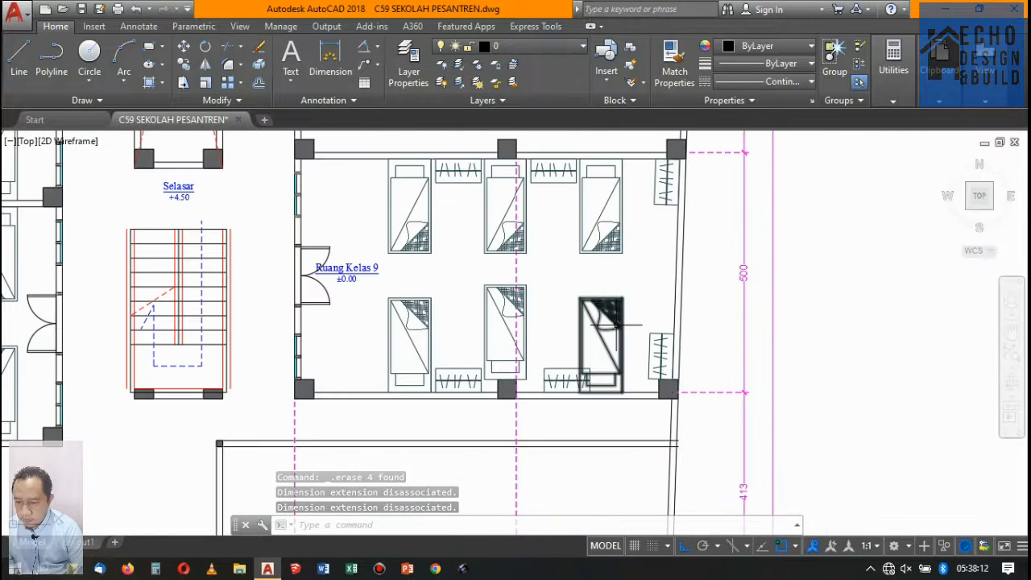
{"action": "scroll", "coordinate": [618, 320], "scroll_direction": "down", "scroll_amount": 4}
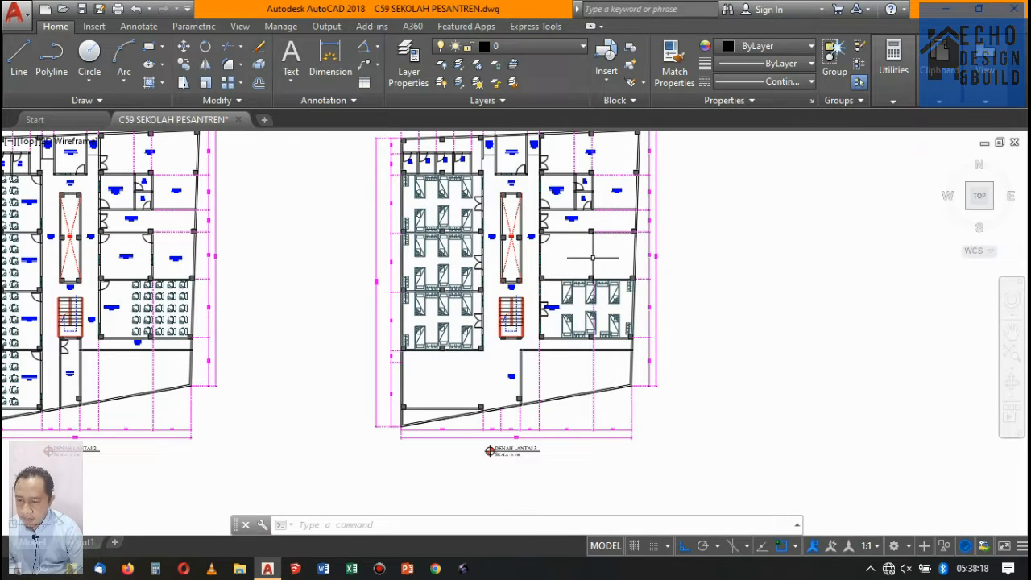
{"action": "scroll", "coordinate": [598, 280], "scroll_direction": "up", "scroll_amount": 5}
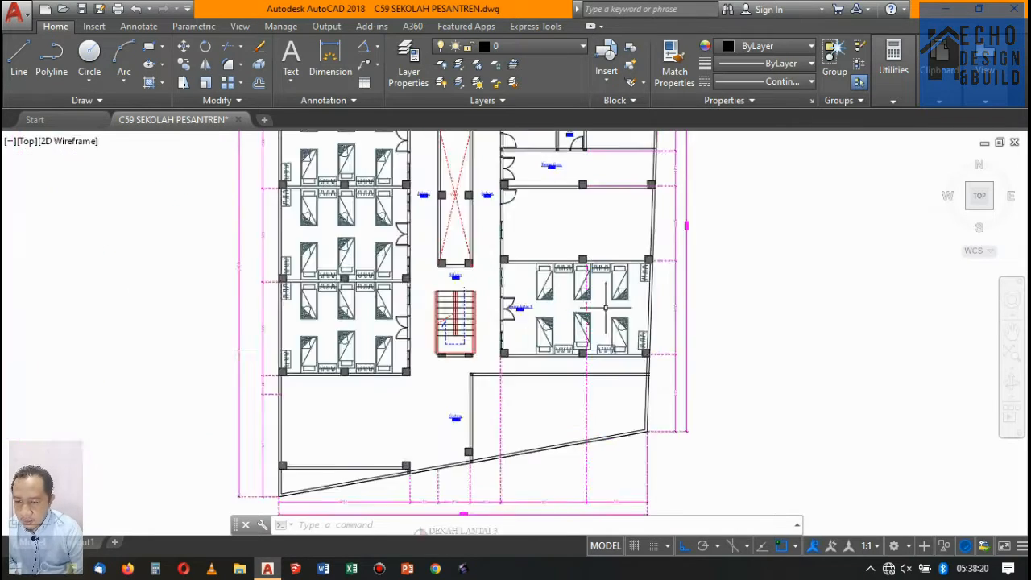
{"action": "scroll", "coordinate": [656, 379], "scroll_direction": "up", "scroll_amount": 1}
{"action": "scroll", "coordinate": [636, 354], "scroll_direction": "down", "scroll_amount": 4}
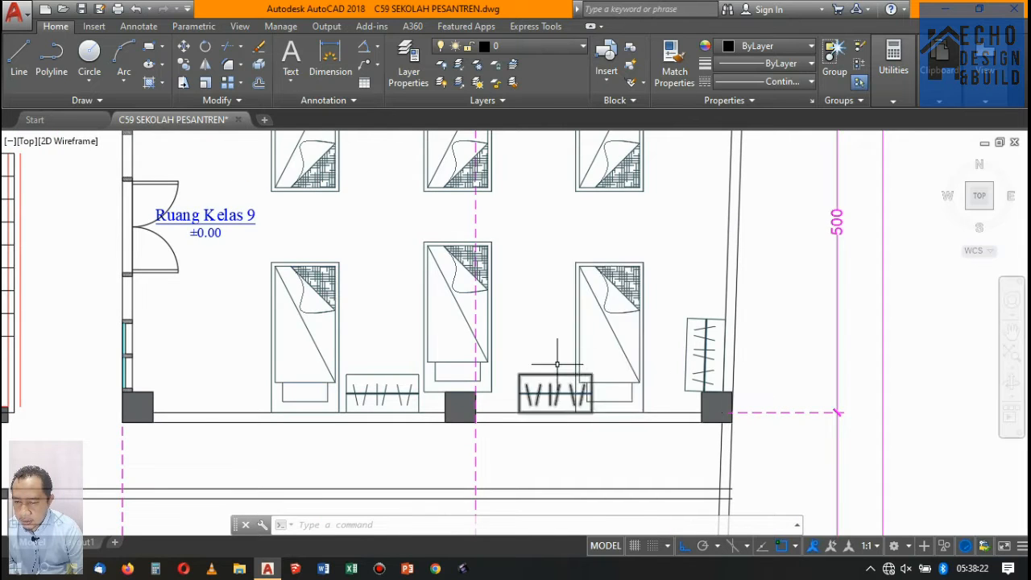
Move the wardrobe overlapping the lower-right bed in Ruang Kelas 9 horizontally left into the gap between the two beds
{"action": "scroll", "coordinate": [610, 314], "scroll_direction": "up", "scroll_amount": 3}
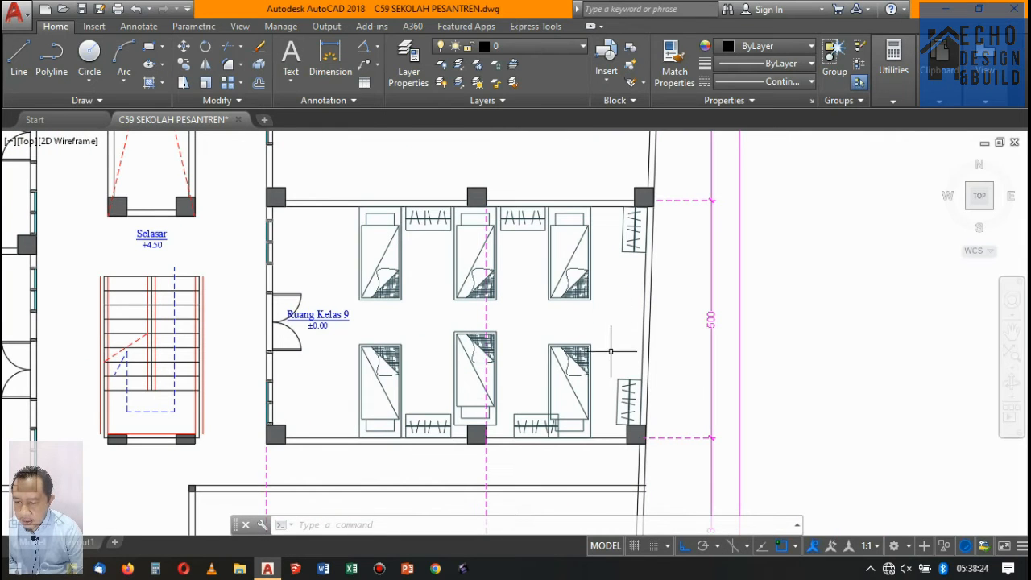
{"action": "scroll", "coordinate": [519, 427], "scroll_direction": "up", "scroll_amount": 3}
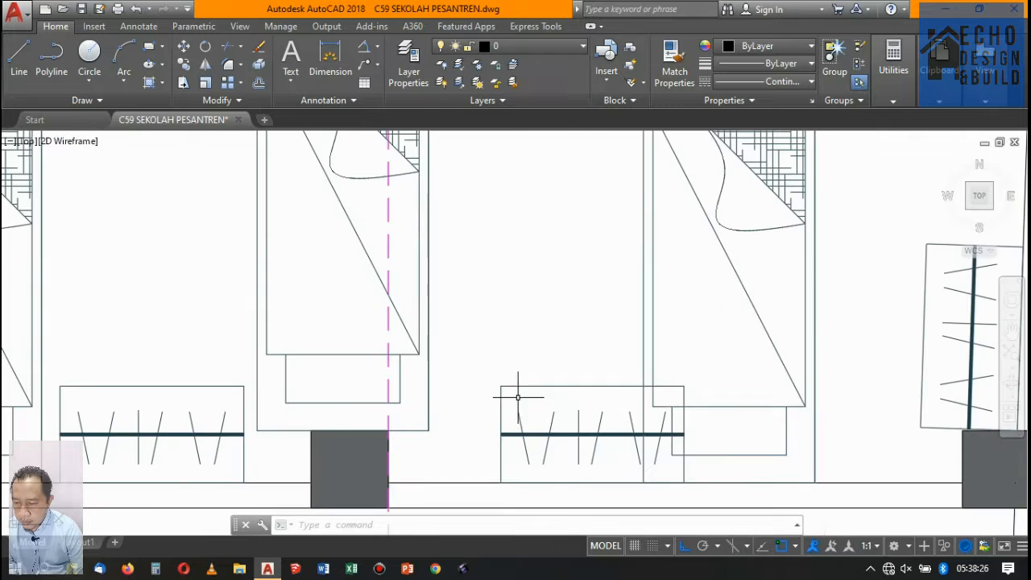
{"action": "left_click", "coordinate": [518, 398]}
{"action": "left_click", "coordinate": [493, 373]}
{"action": "scroll", "coordinate": [530, 350], "scroll_direction": "down", "scroll_amount": 2}
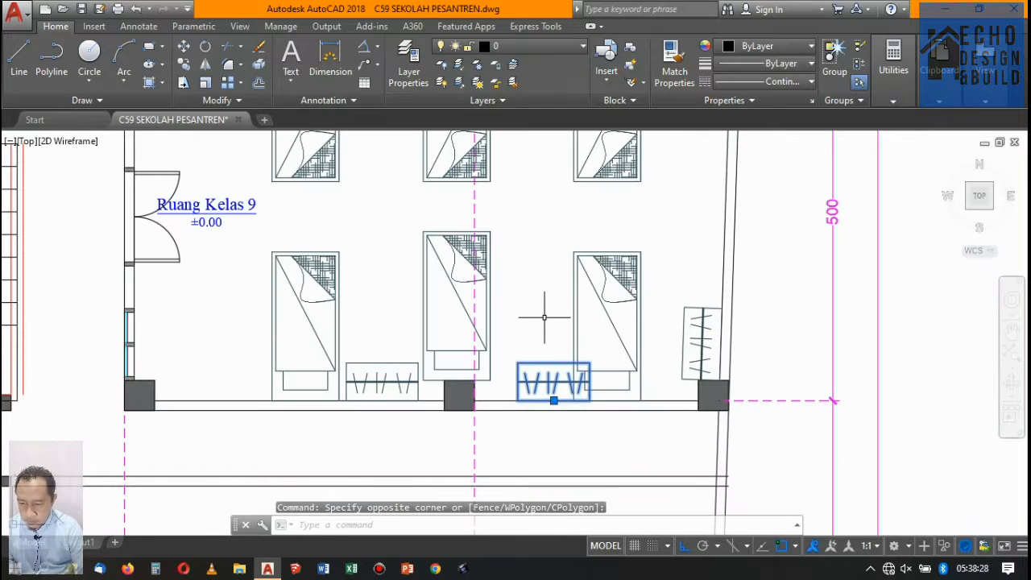
{"action": "type", "text": "m"}
{"action": "key", "text": "Return"}
{"action": "left_click", "coordinate": [548, 313]}
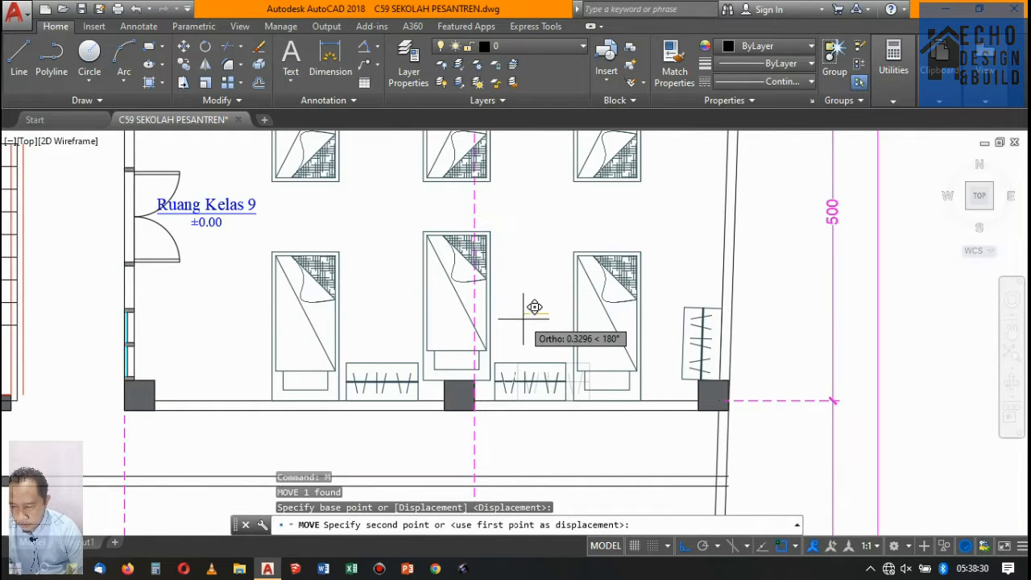
{"action": "left_click", "coordinate": [537, 307]}
{"action": "scroll", "coordinate": [548, 314], "scroll_direction": "down", "scroll_amount": 5}
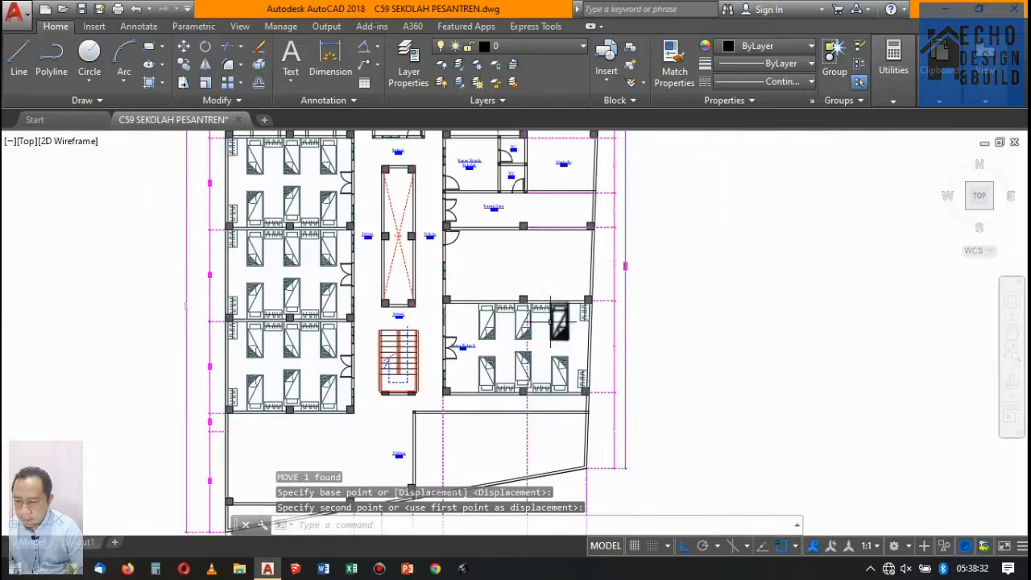
{"action": "scroll", "coordinate": [559, 322], "scroll_direction": "up", "scroll_amount": 2}
{"action": "scroll", "coordinate": [569, 332], "scroll_direction": "down", "scroll_amount": 5}
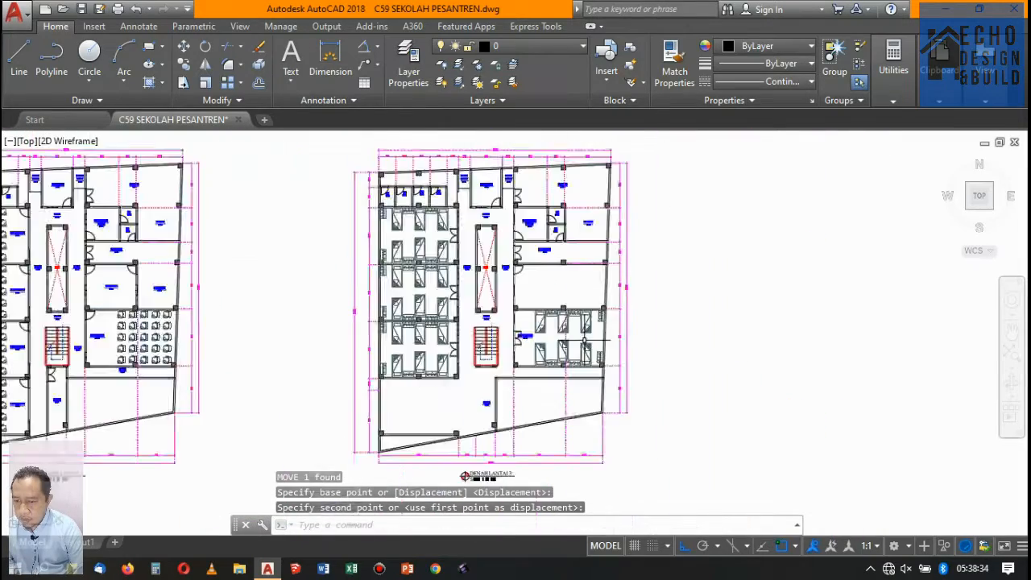
{"action": "scroll", "coordinate": [584, 341], "scroll_direction": "up", "scroll_amount": 4}
{"action": "scroll", "coordinate": [587, 344], "scroll_direction": "down", "scroll_amount": 4}
{"action": "scroll", "coordinate": [588, 345], "scroll_direction": "up", "scroll_amount": 2}
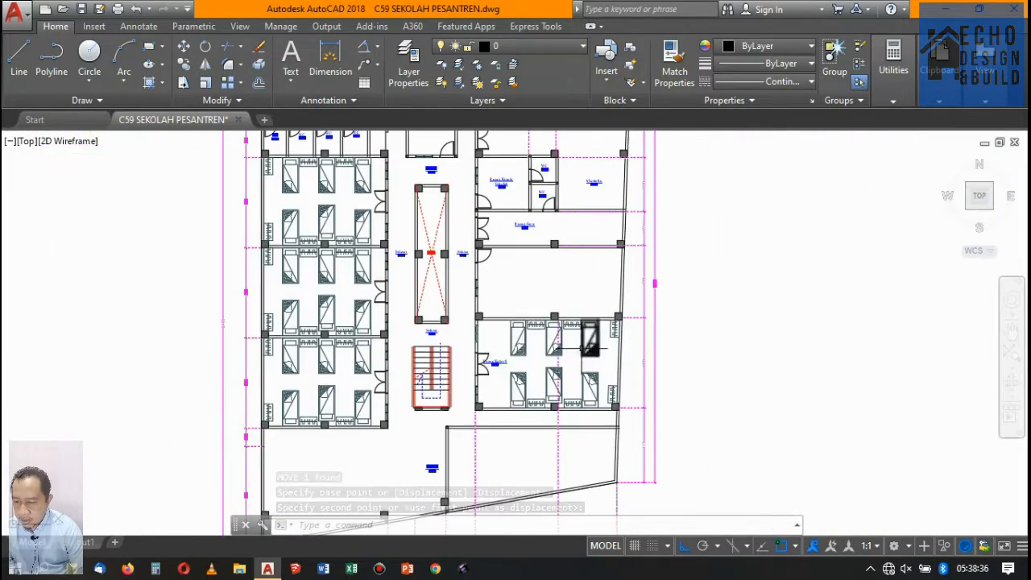
Copy all six beds and six wardrobes of Ruang Kelas 9 straight up into the cleared room, from the lower middle column's corner to the matching upper one
{"action": "scroll", "coordinate": [588, 345], "scroll_direction": "up", "scroll_amount": 6}
{"action": "left_click", "coordinate": [625, 426]}
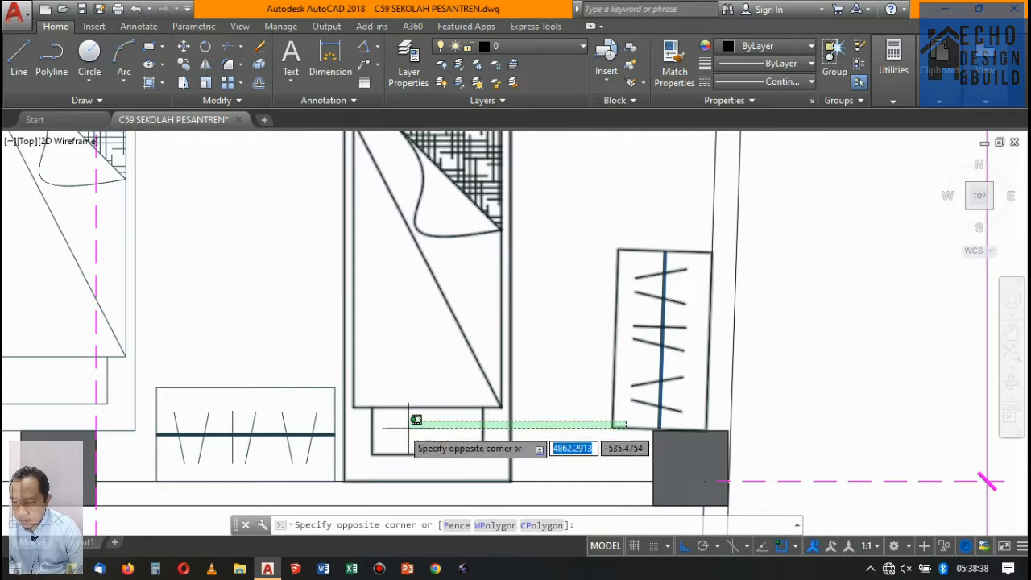
{"action": "left_click", "coordinate": [415, 420]}
{"action": "scroll", "coordinate": [564, 399], "scroll_direction": "down", "scroll_amount": 6}
{"action": "scroll", "coordinate": [535, 389], "scroll_direction": "up", "scroll_amount": 4}
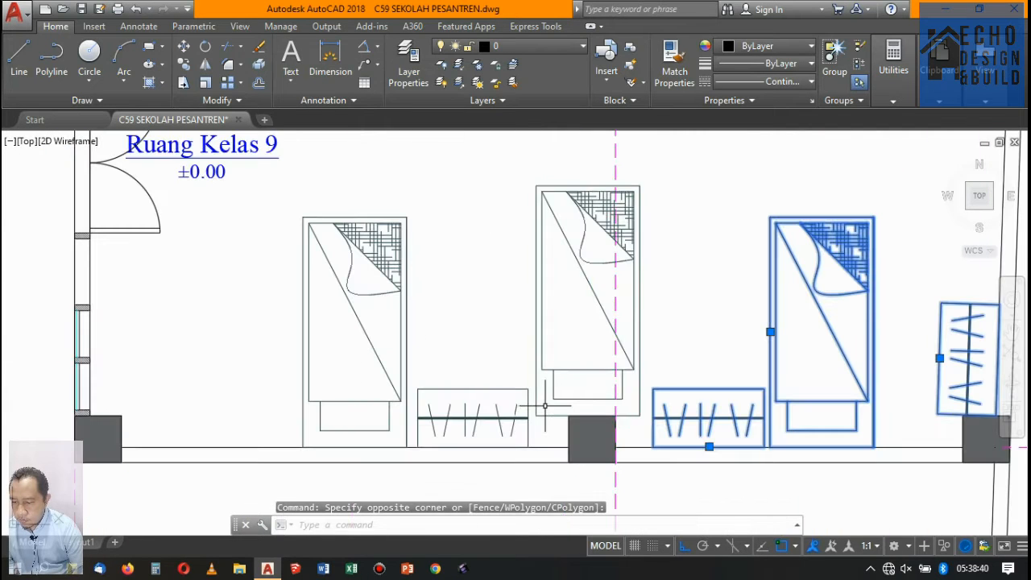
{"action": "left_click", "coordinate": [545, 406]}
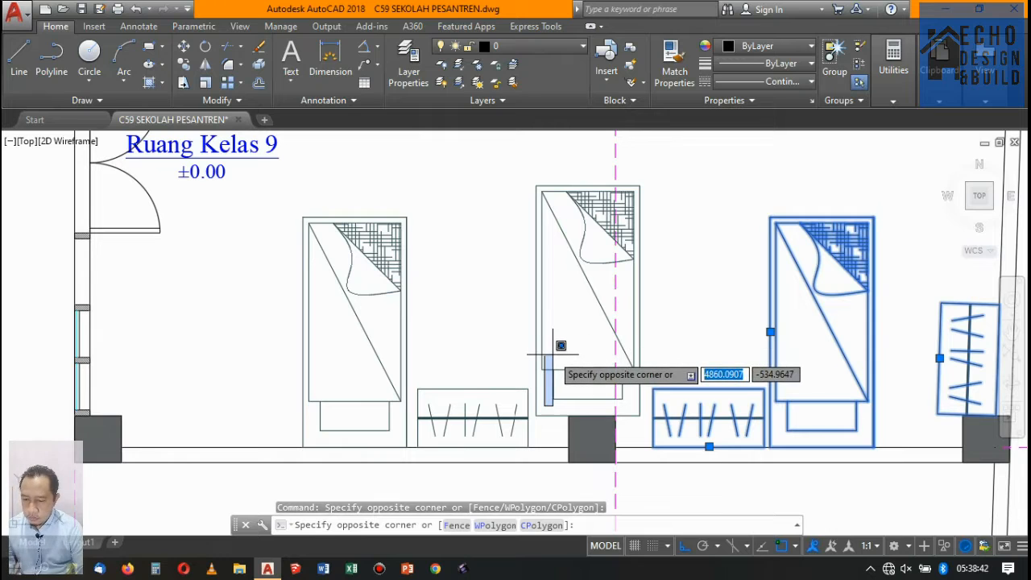
{"action": "left_click", "coordinate": [351, 371]}
{"action": "scroll", "coordinate": [352, 371], "scroll_direction": "down", "scroll_amount": 8}
{"action": "scroll", "coordinate": [454, 331], "scroll_direction": "up", "scroll_amount": 4}
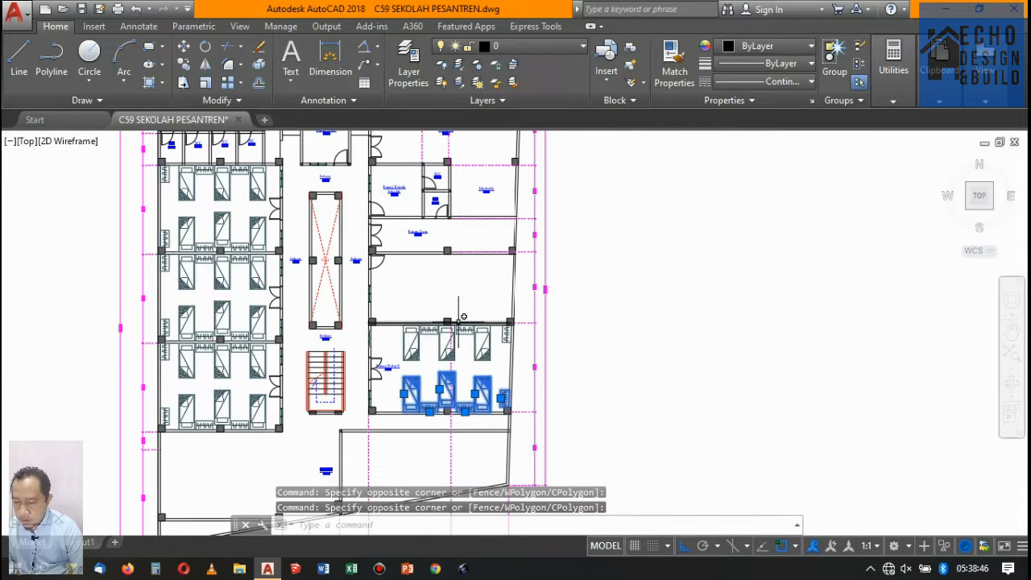
{"action": "scroll", "coordinate": [439, 338], "scroll_direction": "up", "scroll_amount": 8}
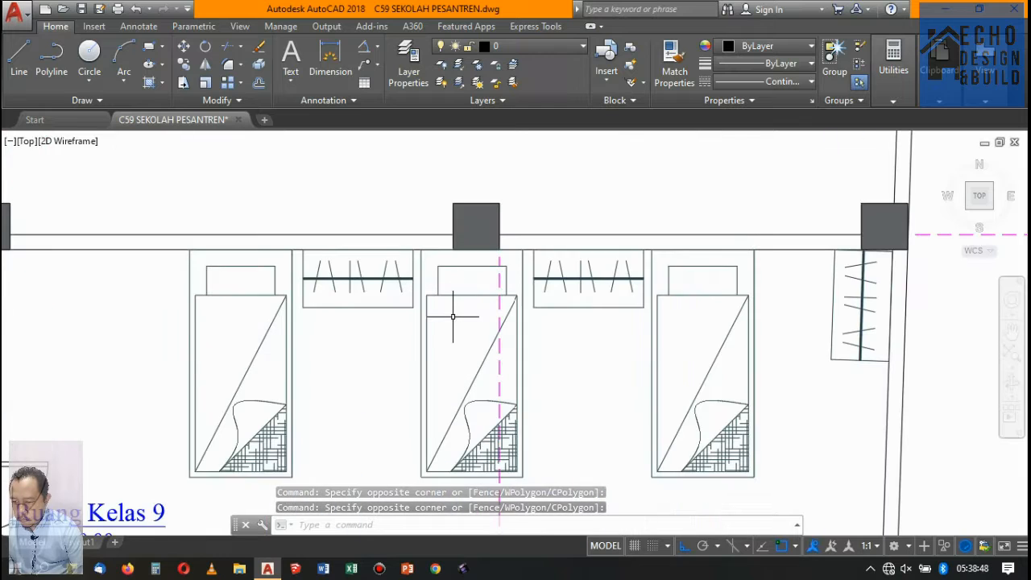
{"action": "left_click", "coordinate": [454, 314]}
{"action": "left_click", "coordinate": [281, 287]}
{"action": "left_click", "coordinate": [773, 288]}
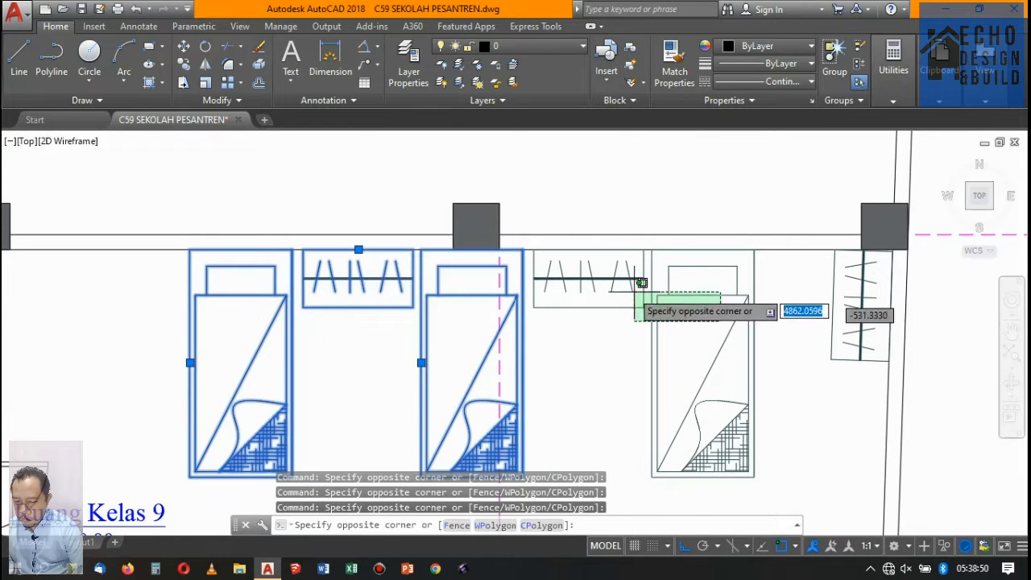
{"action": "left_click", "coordinate": [632, 318]}
{"action": "left_click", "coordinate": [851, 298]}
{"action": "left_click", "coordinate": [773, 336]}
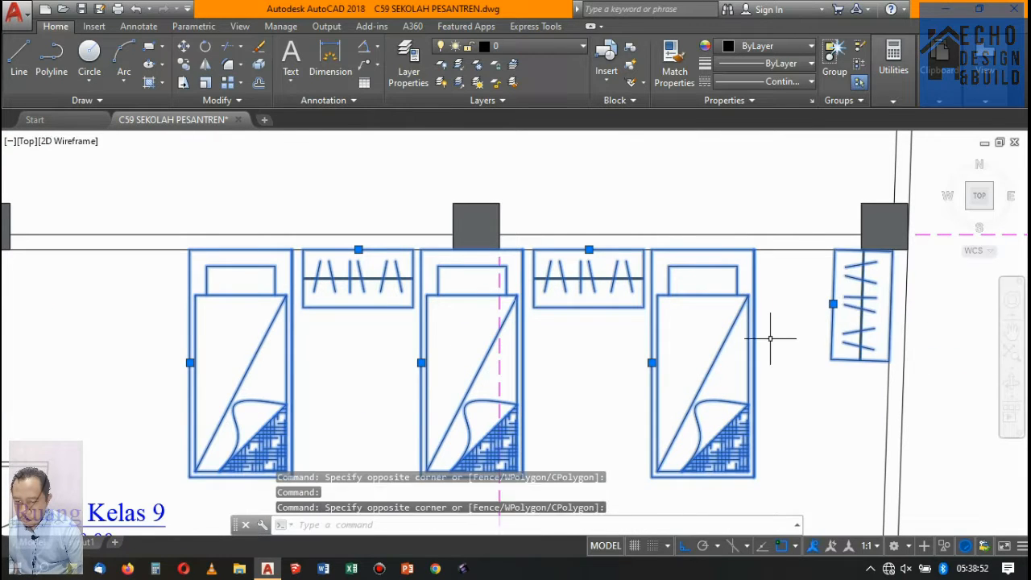
{"action": "scroll", "coordinate": [698, 241], "scroll_direction": "down", "scroll_amount": 6}
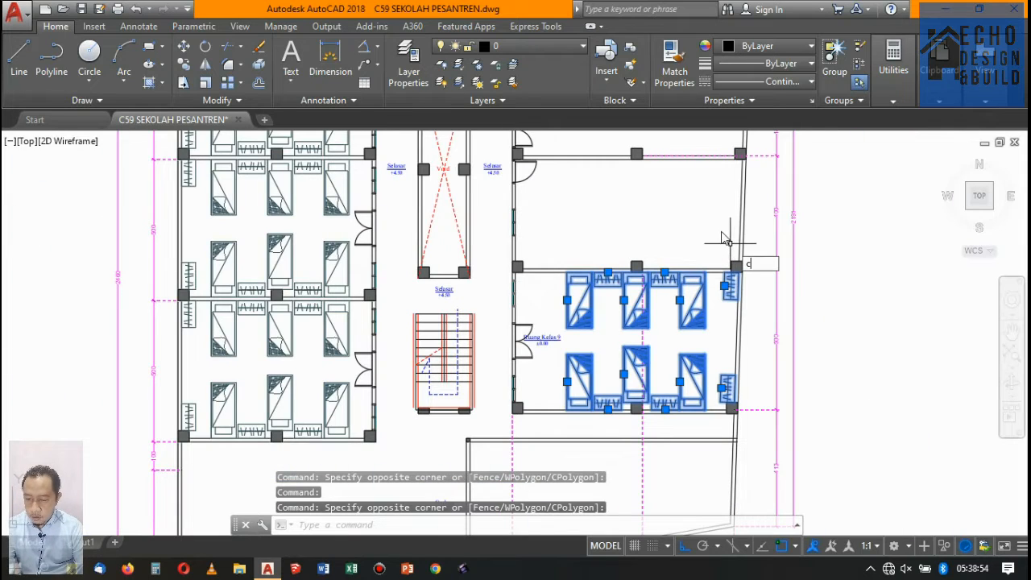
{"action": "type", "text": "co"}
{"action": "key", "text": "Return"}
{"action": "scroll", "coordinate": [652, 378], "scroll_direction": "up", "scroll_amount": 5}
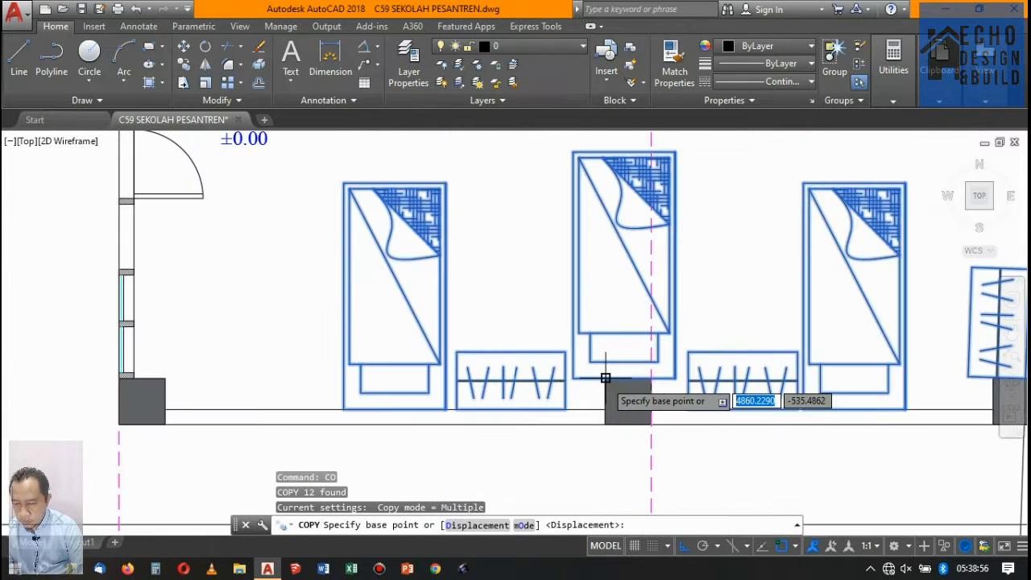
{"action": "left_click", "coordinate": [604, 379]}
{"action": "scroll", "coordinate": [605, 378], "scroll_direction": "down", "scroll_amount": 5}
{"action": "scroll", "coordinate": [588, 322], "scroll_direction": "up", "scroll_amount": 7}
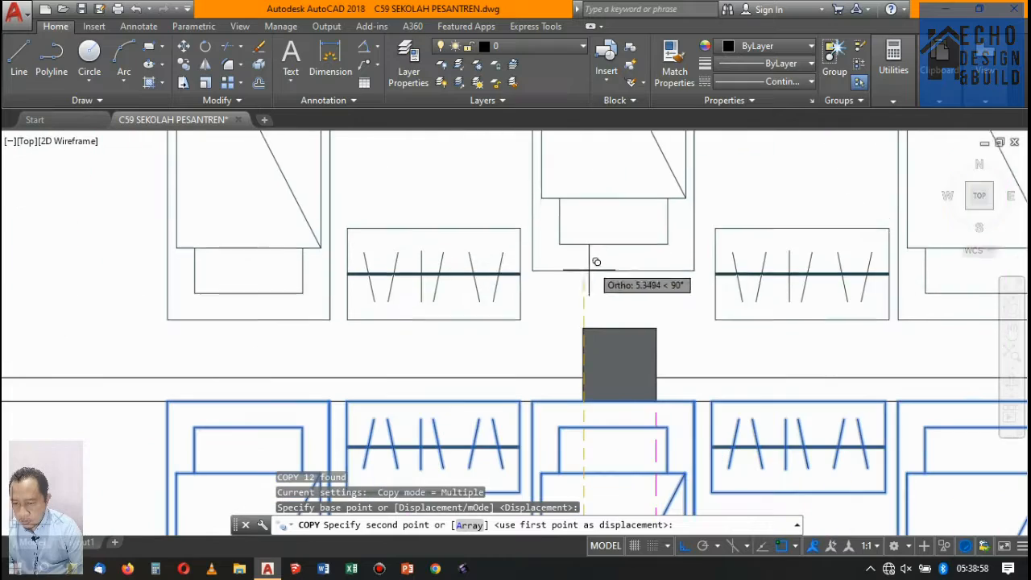
{"action": "left_click", "coordinate": [587, 325]}
{"action": "scroll", "coordinate": [594, 362], "scroll_direction": "down", "scroll_amount": 6}
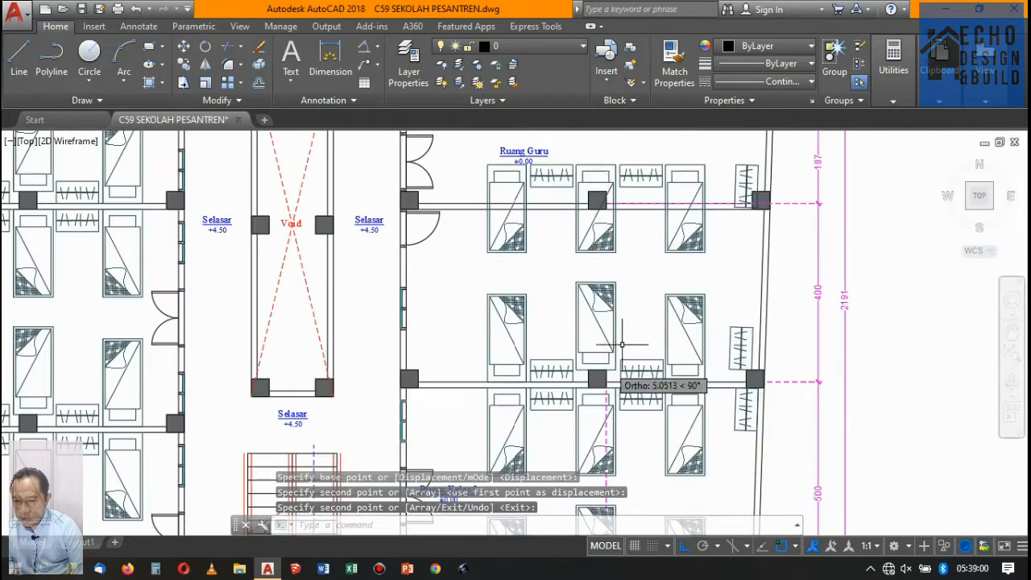
{"action": "key", "text": "Return"}
Examine how the copied beds and wardrobes sit against the walls and columns of the room above Ruang Kelas 9
{"action": "scroll", "coordinate": [654, 320], "scroll_direction": "up", "scroll_amount": 4}
{"action": "scroll", "coordinate": [654, 287], "scroll_direction": "down", "scroll_amount": 2}
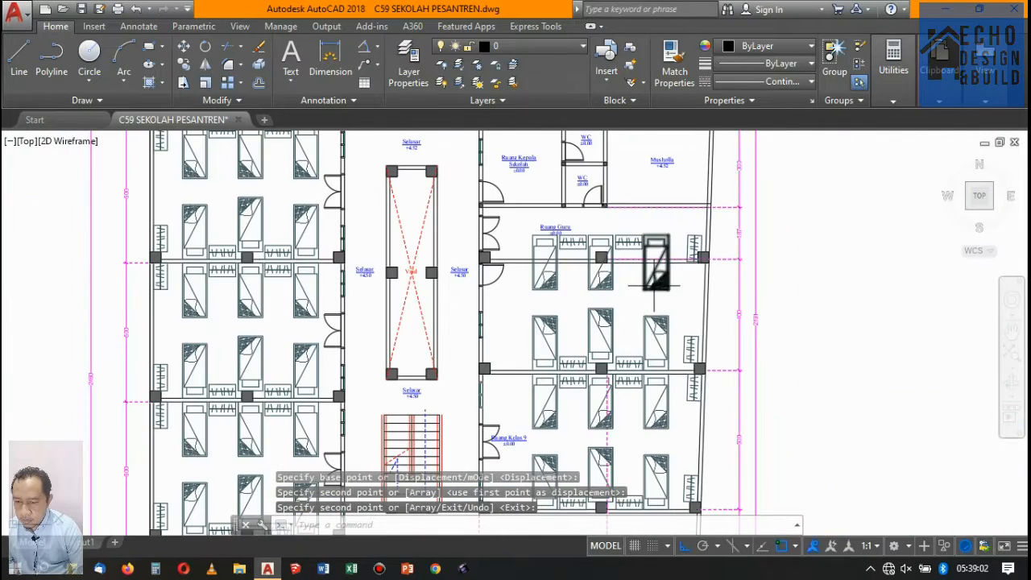
{"action": "scroll", "coordinate": [670, 245], "scroll_direction": "up", "scroll_amount": 2}
{"action": "scroll", "coordinate": [664, 244], "scroll_direction": "down", "scroll_amount": 2}
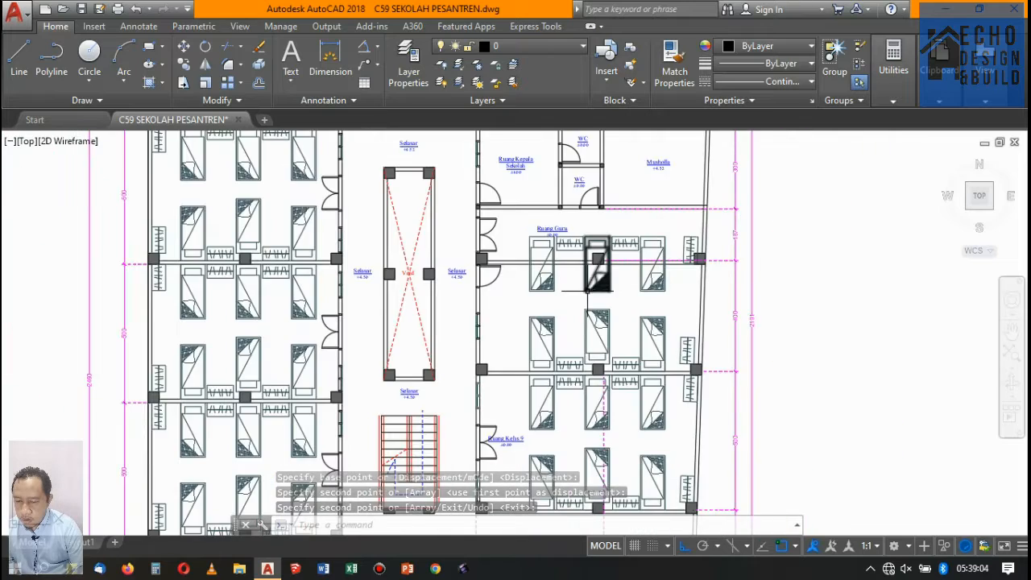
{"action": "scroll", "coordinate": [588, 287], "scroll_direction": "up", "scroll_amount": 2}
{"action": "scroll", "coordinate": [600, 284], "scroll_direction": "down", "scroll_amount": 3}
{"action": "scroll", "coordinate": [596, 306], "scroll_direction": "up", "scroll_amount": 3}
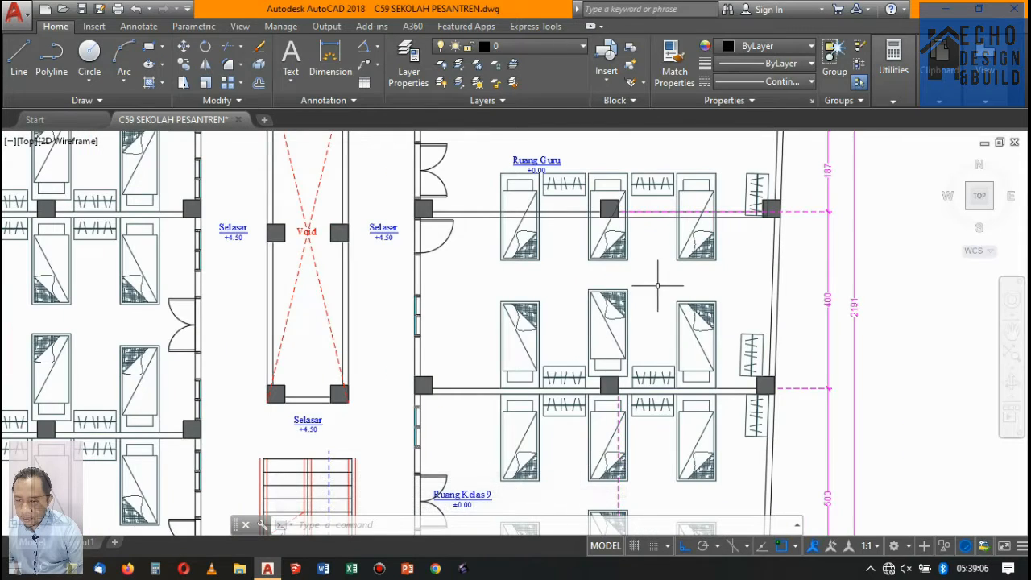
{"action": "scroll", "coordinate": [645, 286], "scroll_direction": "down", "scroll_amount": 3}
{"action": "scroll", "coordinate": [623, 255], "scroll_direction": "up", "scroll_amount": 5}
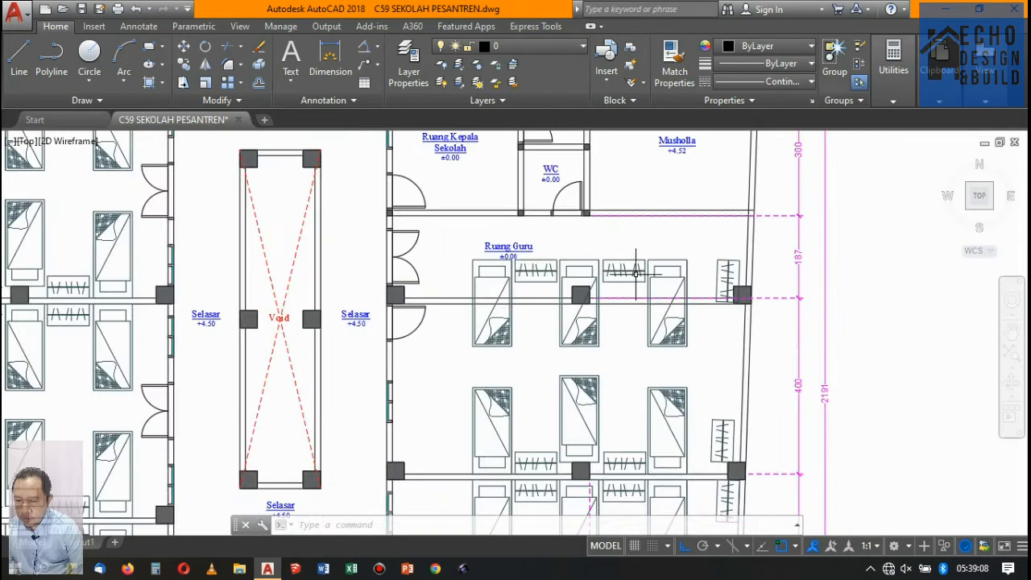
Delete the upper row of copied beds and wardrobes overlapping the wall below Ruang Guru, together with that wall's middle column
{"action": "scroll", "coordinate": [636, 274], "scroll_direction": "up", "scroll_amount": 2}
{"action": "left_click", "coordinate": [690, 272]}
{"action": "left_click", "coordinate": [351, 278]}
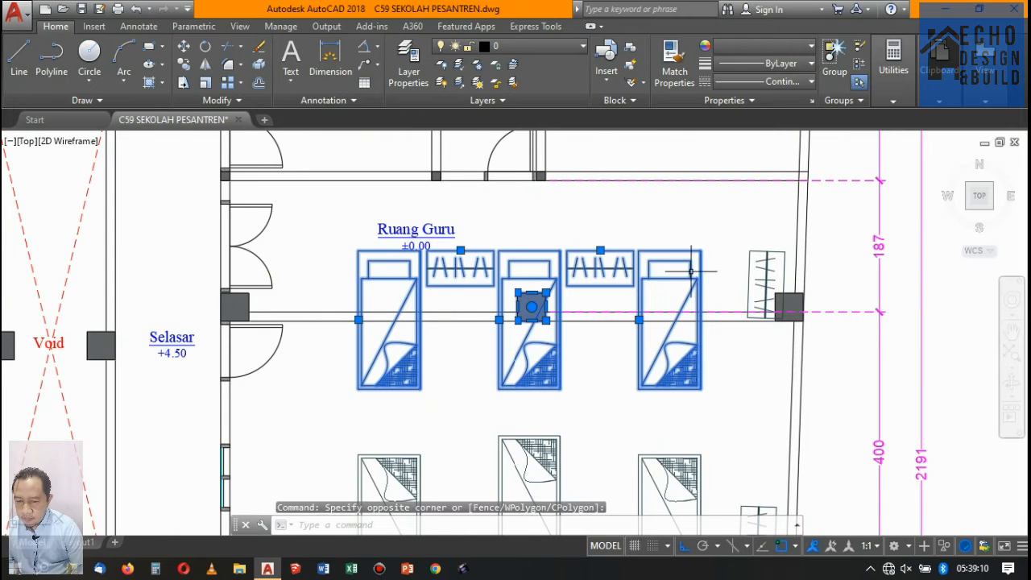
{"action": "left_click", "coordinate": [746, 270]}
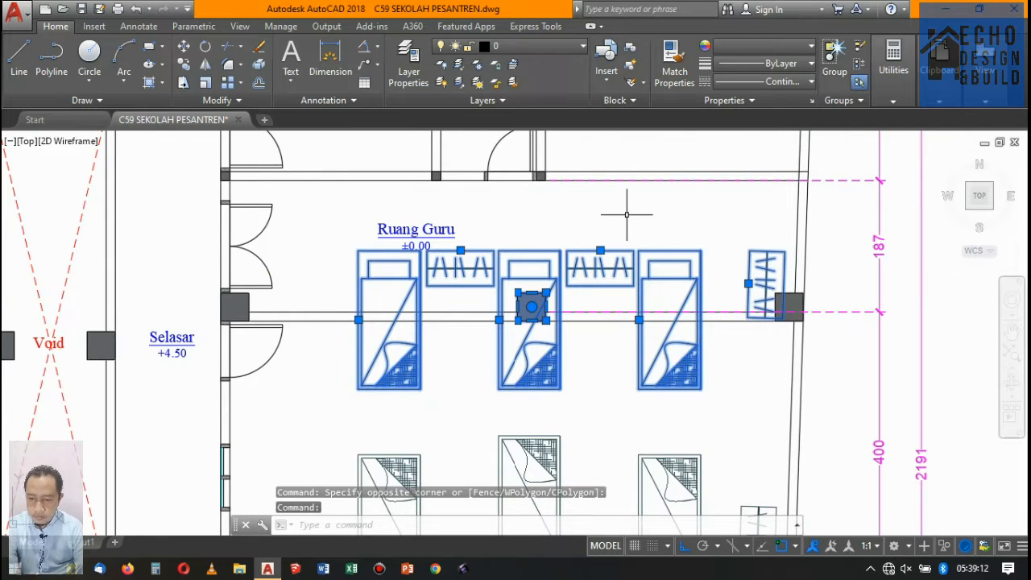
{"action": "key", "text": "Delete"}
{"action": "scroll", "coordinate": [626, 214], "scroll_direction": "down", "scroll_amount": 4}
{"action": "scroll", "coordinate": [610, 253], "scroll_direction": "up", "scroll_amount": 1}
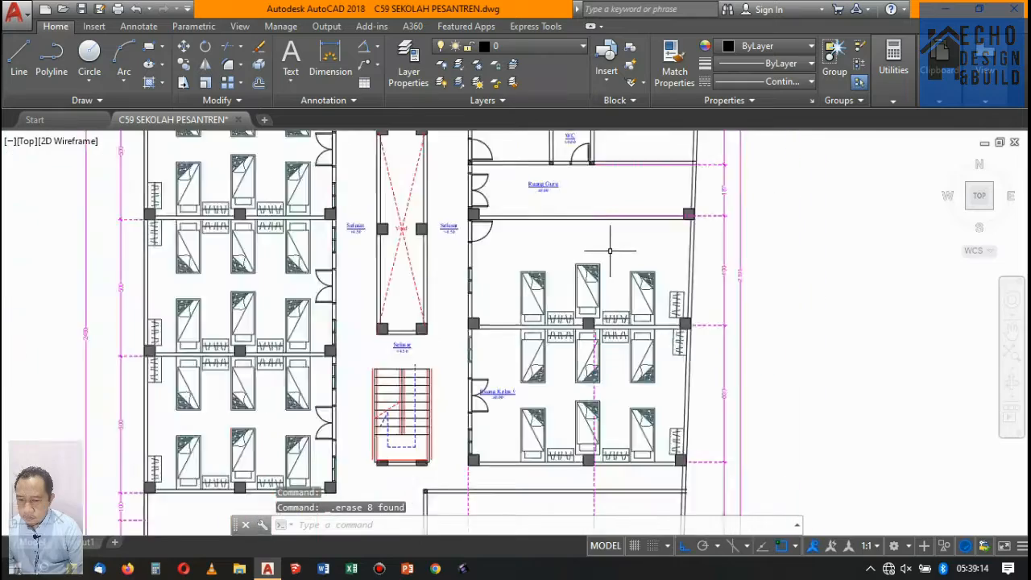
Examine the remaining bed row above Ruang Kelas 9 in relation to the rest of the floor plan
{"action": "scroll", "coordinate": [612, 251], "scroll_direction": "up", "scroll_amount": 1}
{"action": "scroll", "coordinate": [612, 254], "scroll_direction": "down", "scroll_amount": 4}
{"action": "scroll", "coordinate": [612, 253], "scroll_direction": "up", "scroll_amount": 3}
{"action": "scroll", "coordinate": [612, 258], "scroll_direction": "down", "scroll_amount": 1}
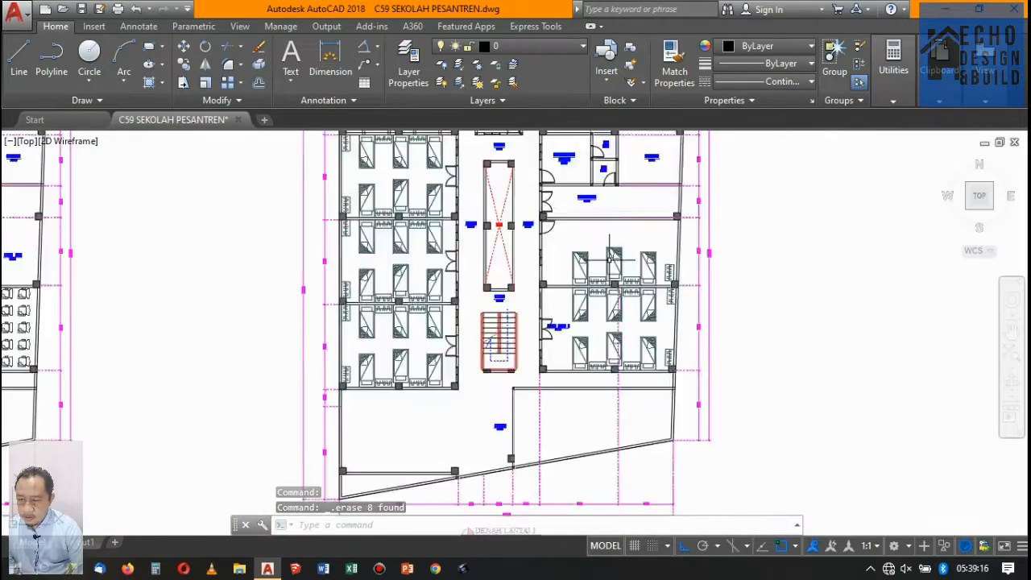
{"action": "scroll", "coordinate": [610, 260], "scroll_direction": "down", "scroll_amount": 2}
{"action": "scroll", "coordinate": [623, 246], "scroll_direction": "up", "scroll_amount": 2}
{"action": "scroll", "coordinate": [610, 258], "scroll_direction": "up", "scroll_amount": 5}
{"action": "scroll", "coordinate": [612, 274], "scroll_direction": "down", "scroll_amount": 2}
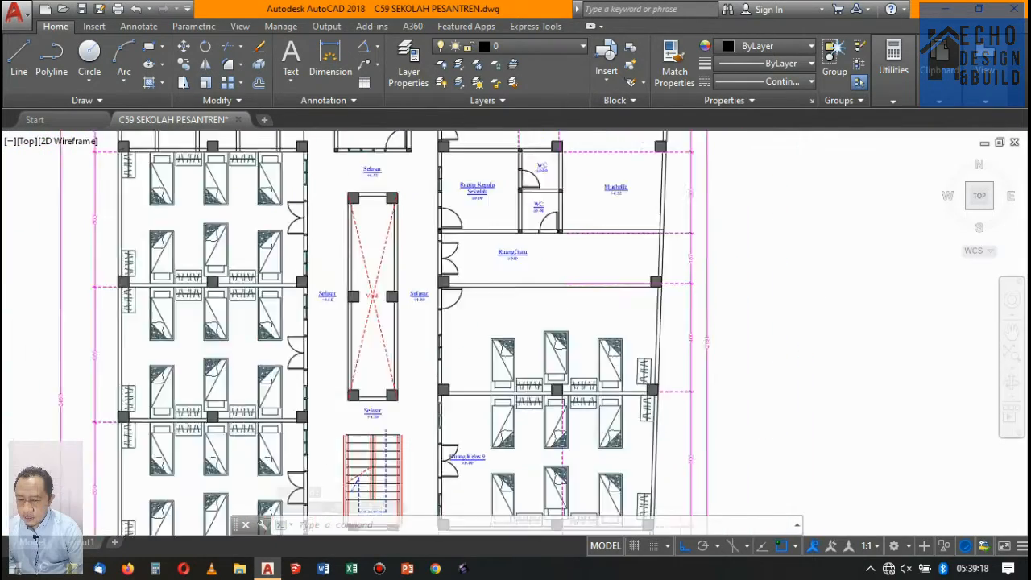
Move the wardrobe above the right-hand column of the room over Ruang Kelas 9 horizontally right, against the slanted outer wall
{"action": "scroll", "coordinate": [594, 327], "scroll_direction": "up", "scroll_amount": 2}
{"action": "scroll", "coordinate": [660, 423], "scroll_direction": "up", "scroll_amount": 4}
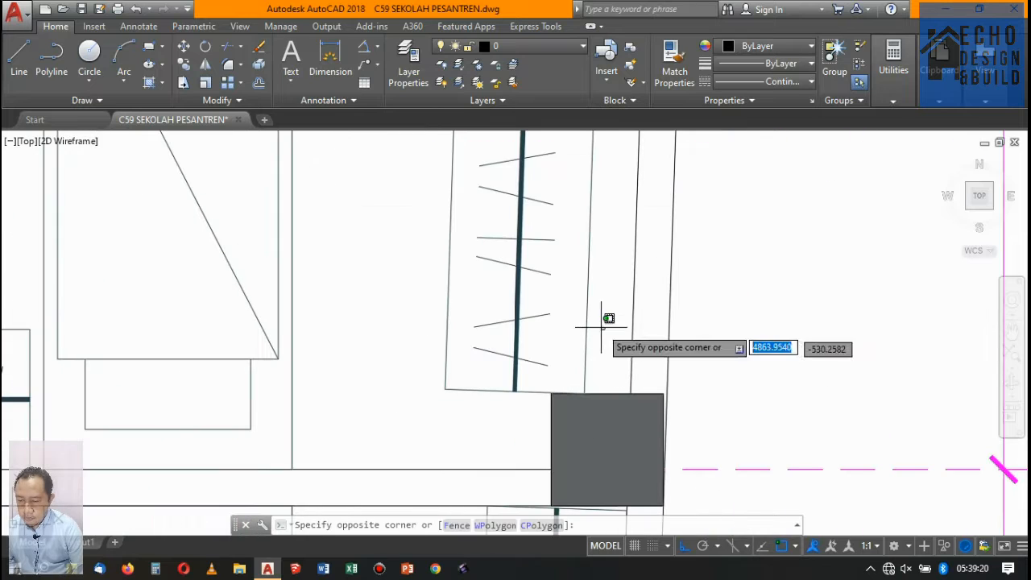
{"action": "left_click", "coordinate": [615, 320]}
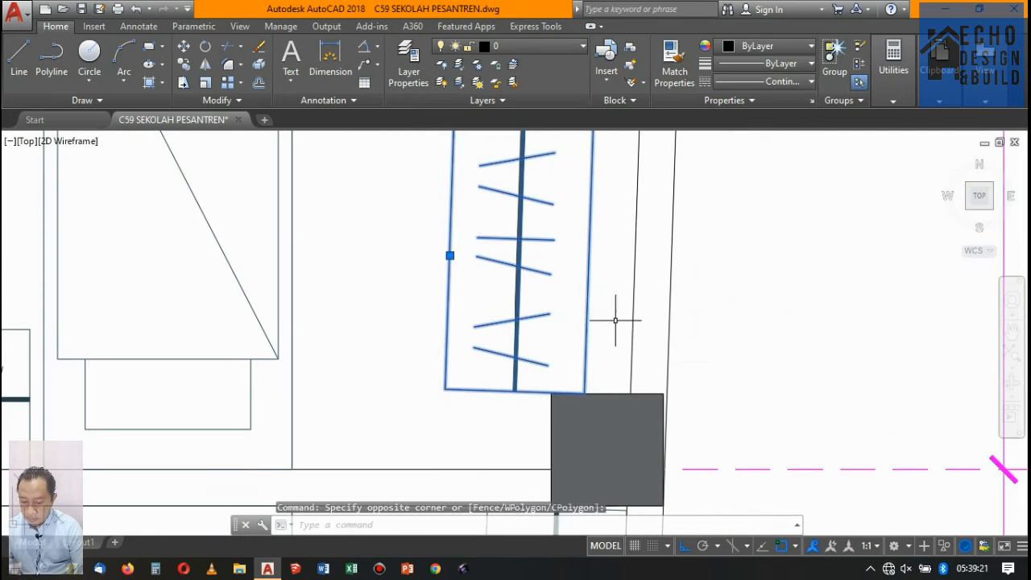
{"action": "left_click", "coordinate": [585, 394]}
{"action": "left_click", "coordinate": [634, 381]}
{"action": "scroll", "coordinate": [642, 357], "scroll_direction": "down", "scroll_amount": 5}
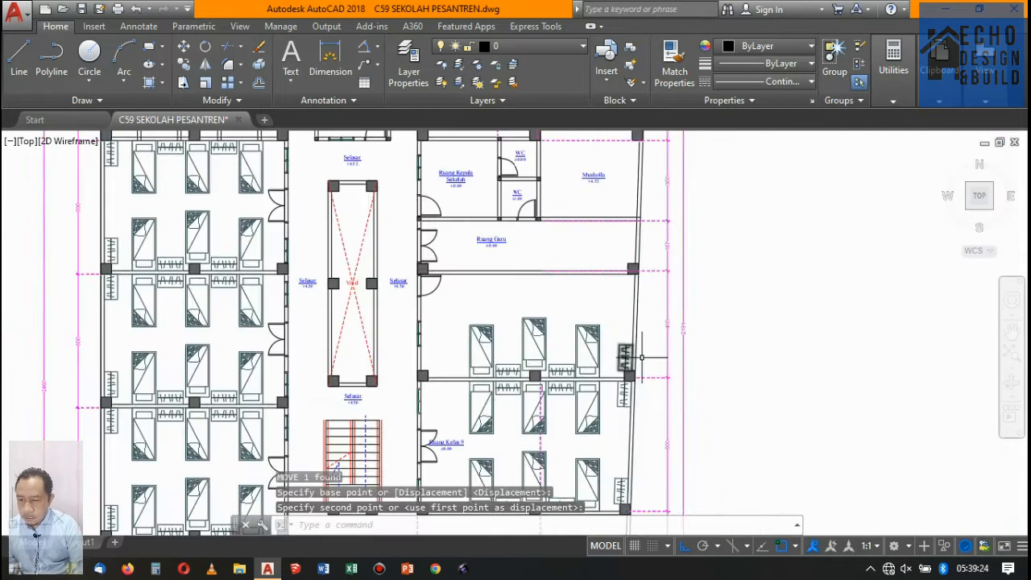
Examine the arrangement of Ruang Kepala Sekolah, the two WCs, Musholla and Ruang Guru on the floor with the beds
{"action": "scroll", "coordinate": [642, 357], "scroll_direction": "down", "scroll_amount": 3}
{"action": "scroll", "coordinate": [576, 277], "scroll_direction": "up", "scroll_amount": 7}
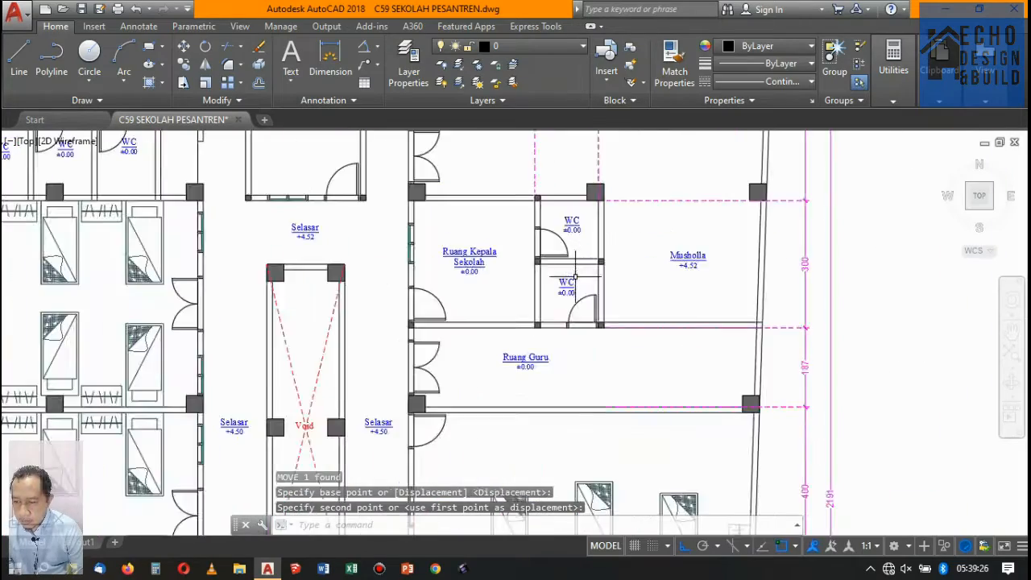
{"action": "scroll", "coordinate": [575, 276], "scroll_direction": "down", "scroll_amount": 5}
{"action": "scroll", "coordinate": [564, 298], "scroll_direction": "up", "scroll_amount": 4}
{"action": "scroll", "coordinate": [528, 277], "scroll_direction": "down", "scroll_amount": 4}
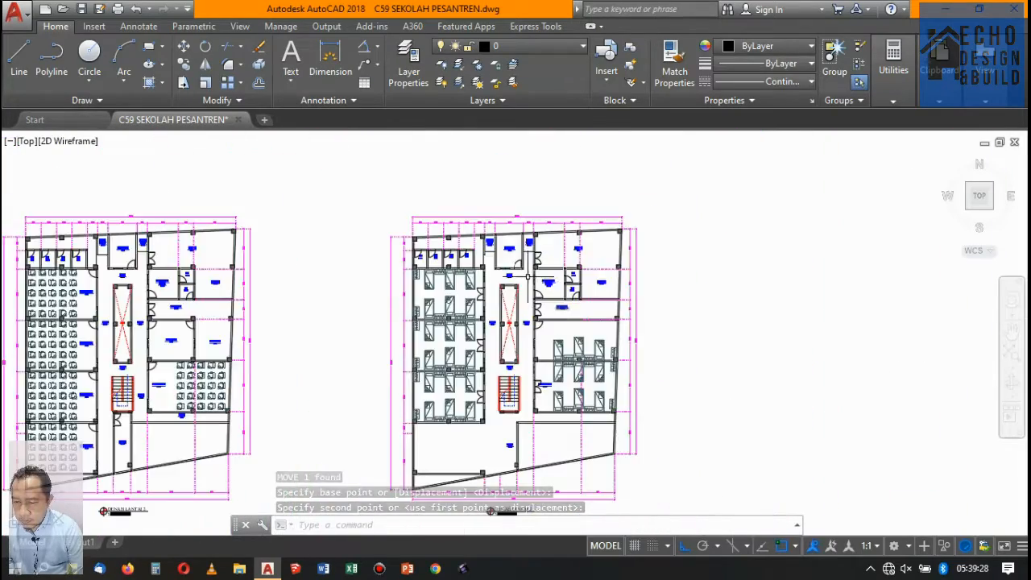
{"action": "scroll", "coordinate": [527, 276], "scroll_direction": "up", "scroll_amount": 4}
{"action": "scroll", "coordinate": [595, 274], "scroll_direction": "up", "scroll_amount": 2}
{"action": "scroll", "coordinate": [621, 266], "scroll_direction": "down", "scroll_amount": 4}
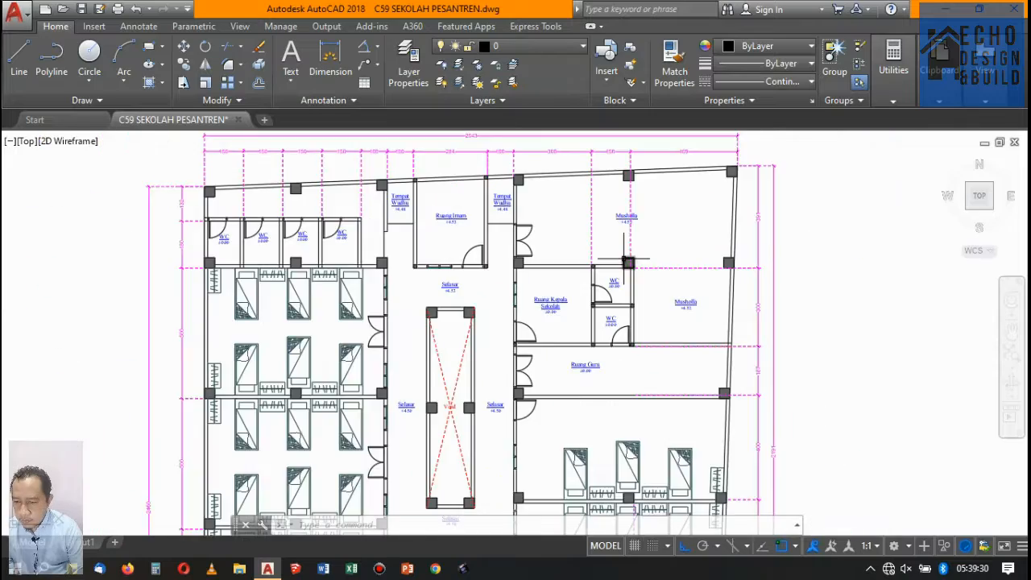
{"action": "scroll", "coordinate": [645, 261], "scroll_direction": "up", "scroll_amount": 4}
{"action": "scroll", "coordinate": [644, 260], "scroll_direction": "down", "scroll_amount": 4}
{"action": "scroll", "coordinate": [653, 288], "scroll_direction": "up", "scroll_amount": 4}
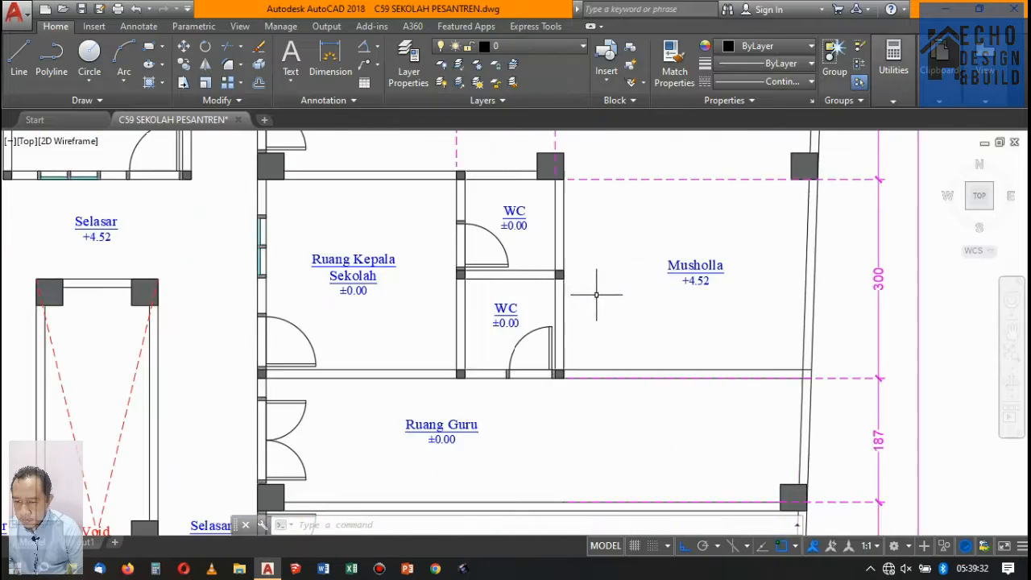
{"action": "scroll", "coordinate": [603, 285], "scroll_direction": "down", "scroll_amount": 4}
{"action": "scroll", "coordinate": [562, 298], "scroll_direction": "up", "scroll_amount": 4}
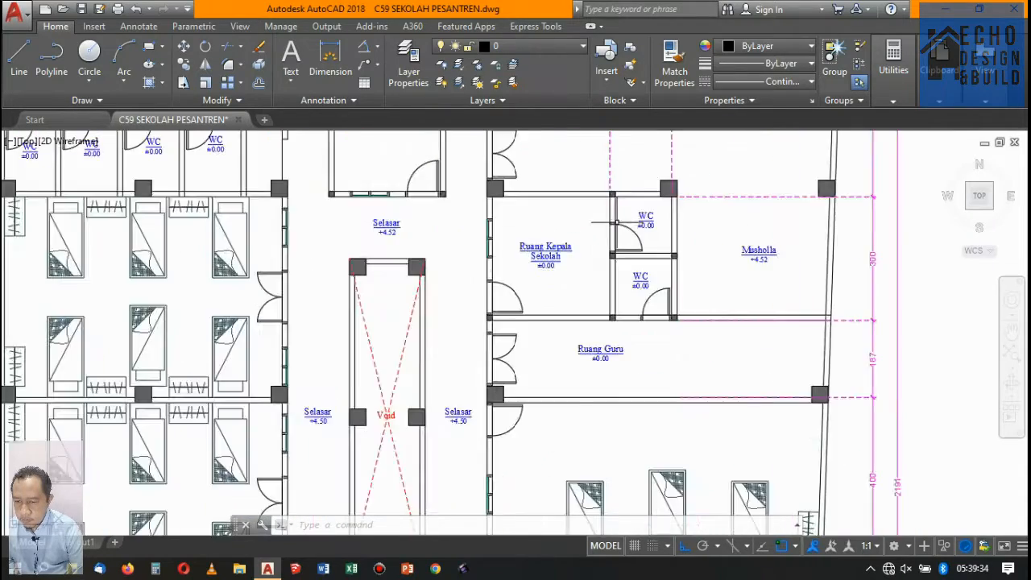
{"action": "scroll", "coordinate": [594, 220], "scroll_direction": "down", "scroll_amount": 4}
{"action": "scroll", "coordinate": [617, 223], "scroll_direction": "up", "scroll_amount": 4}
{"action": "scroll", "coordinate": [611, 260], "scroll_direction": "down", "scroll_amount": 4}
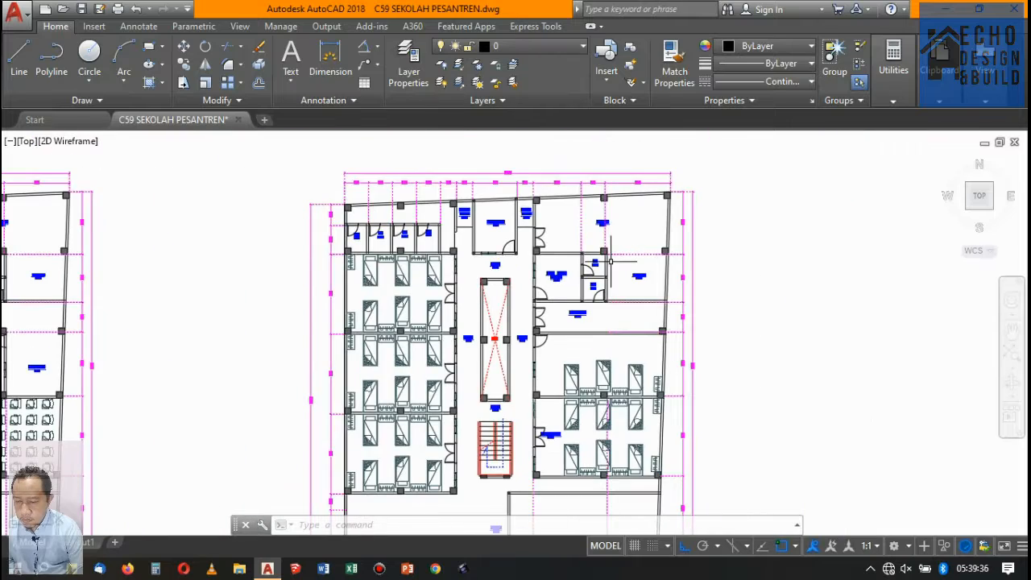
Delete both Tempat Wudhu labels and their boundary lines on either side of Ruang Imam
{"action": "scroll", "coordinate": [487, 211], "scroll_direction": "up", "scroll_amount": 5}
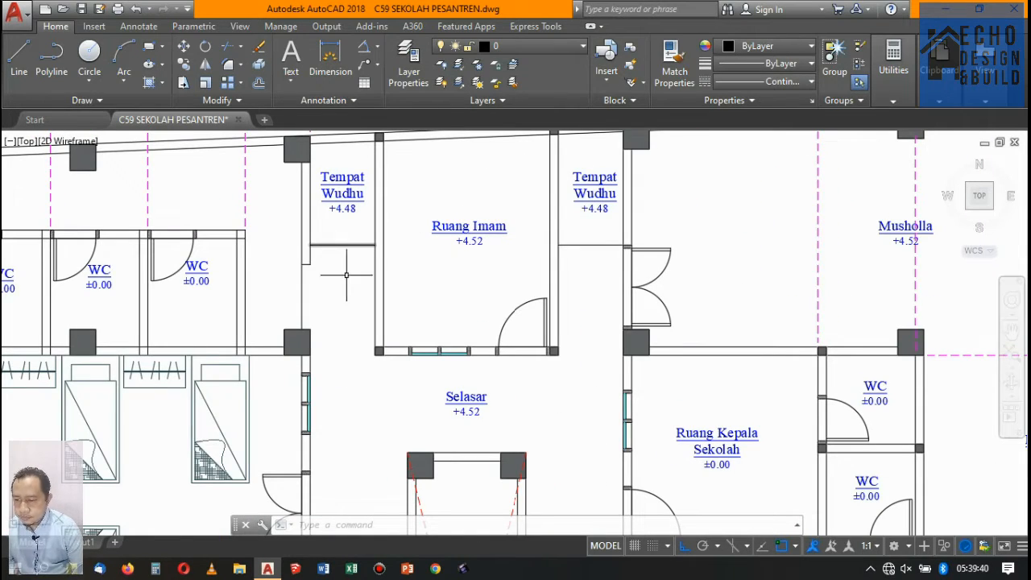
{"action": "left_click", "coordinate": [345, 207]}
{"action": "left_click", "coordinate": [591, 275]}
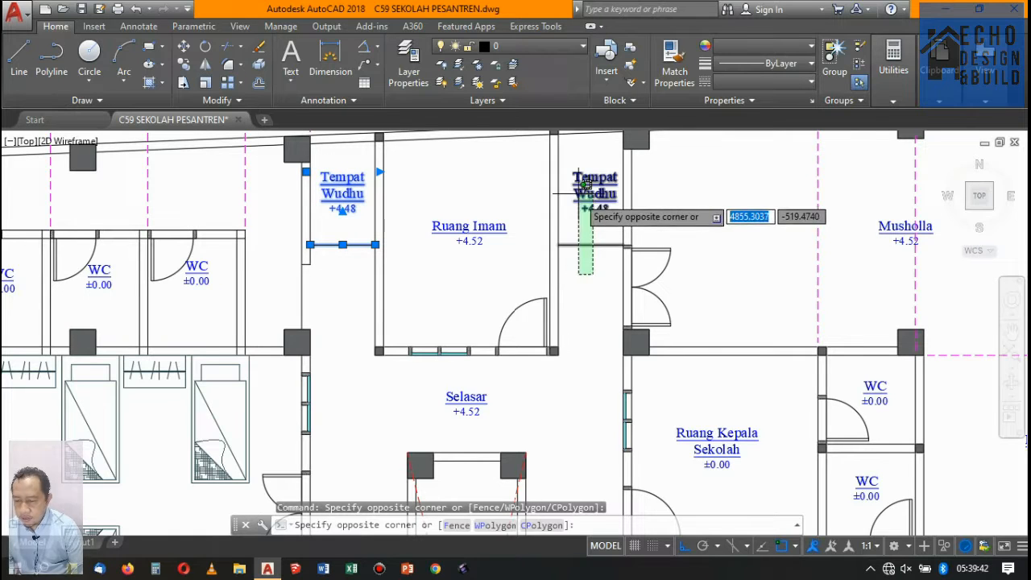
{"action": "left_click", "coordinate": [576, 173]}
{"action": "key", "text": "Delete"}
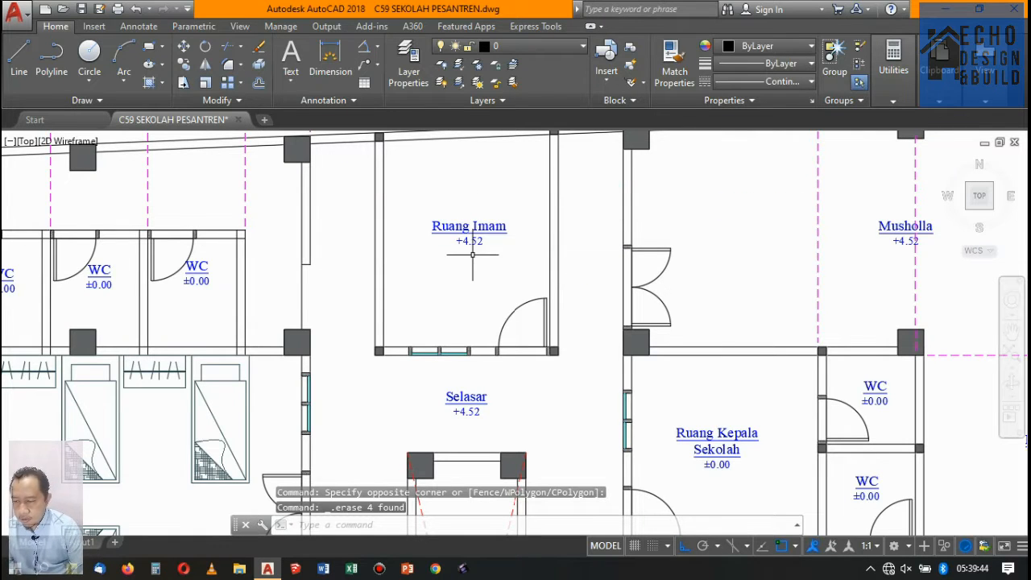
Examine the walls and doors around Ruang Imam, both Musholla areas, the two WCs and Ruang Guru for rooms to clear
{"action": "scroll", "coordinate": [486, 225], "scroll_direction": "down", "scroll_amount": 5}
{"action": "scroll", "coordinate": [487, 222], "scroll_direction": "up", "scroll_amount": 3}
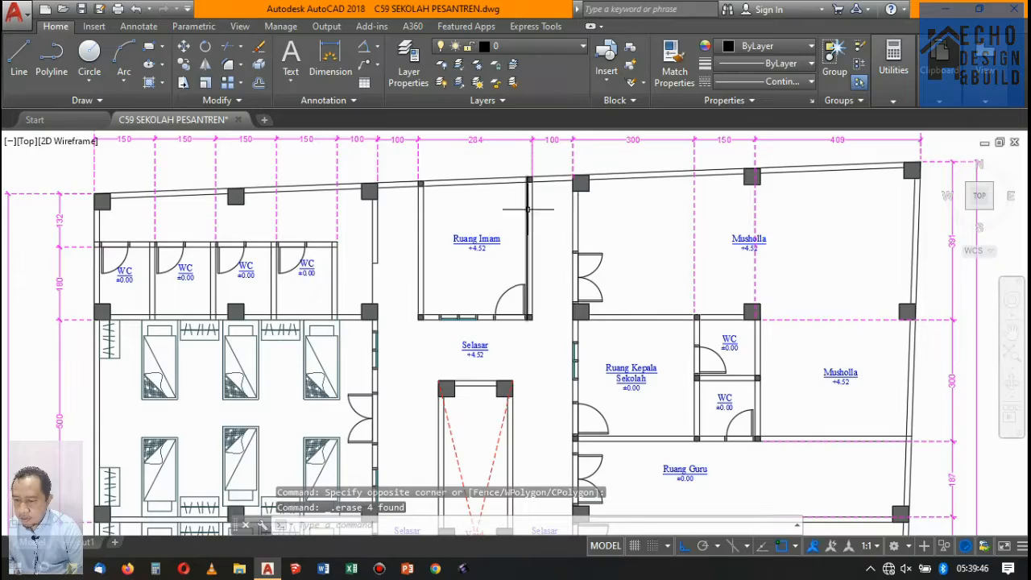
{"action": "scroll", "coordinate": [528, 209], "scroll_direction": "down", "scroll_amount": 5}
{"action": "scroll", "coordinate": [528, 209], "scroll_direction": "up", "scroll_amount": 7}
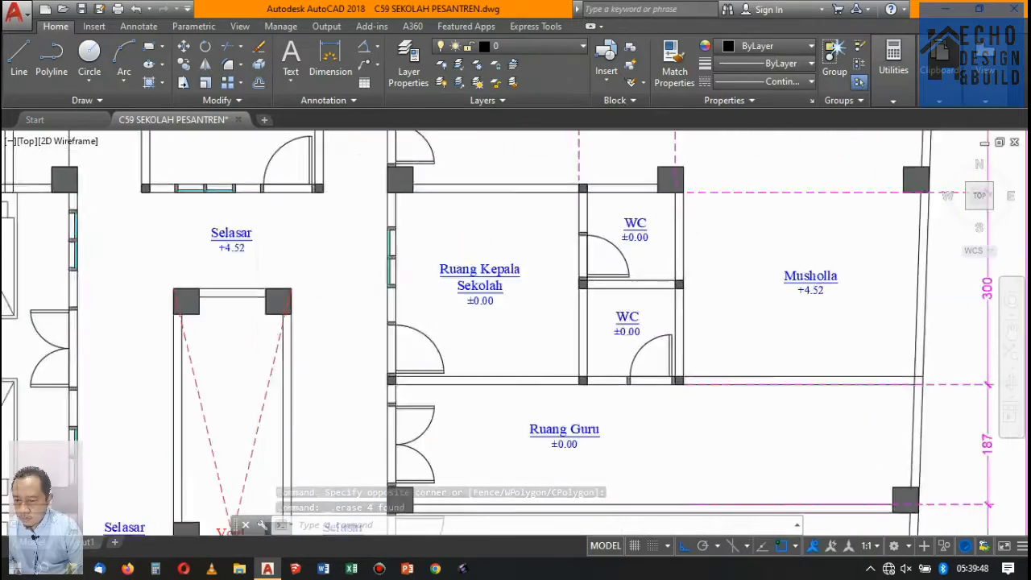
{"action": "scroll", "coordinate": [610, 279], "scroll_direction": "down", "scroll_amount": 5}
{"action": "scroll", "coordinate": [610, 279], "scroll_direction": "up", "scroll_amount": 5}
{"action": "scroll", "coordinate": [564, 303], "scroll_direction": "up", "scroll_amount": 1}
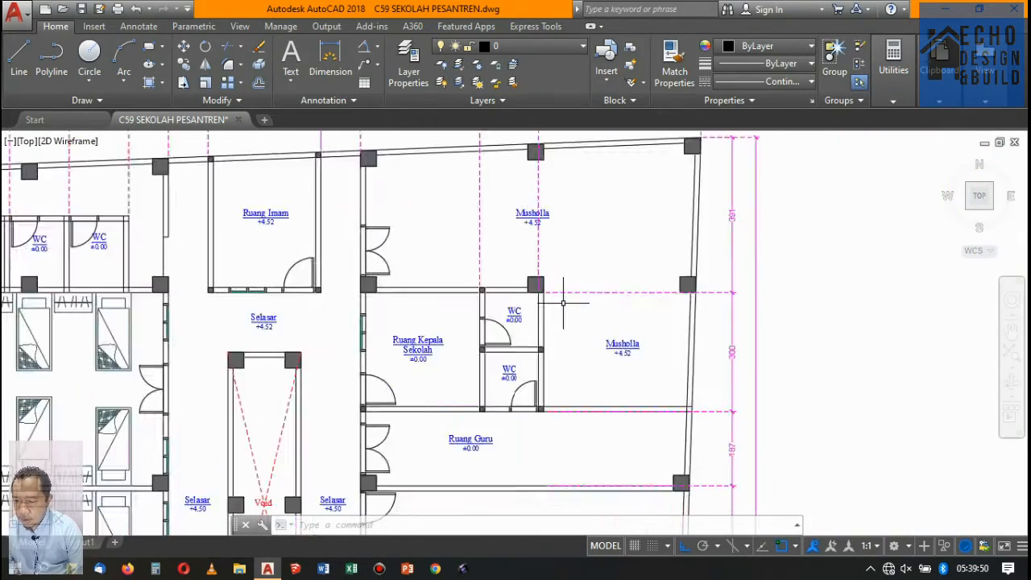
{"action": "scroll", "coordinate": [564, 303], "scroll_direction": "down", "scroll_amount": 5}
{"action": "scroll", "coordinate": [555, 345], "scroll_direction": "up", "scroll_amount": 5}
{"action": "scroll", "coordinate": [555, 345], "scroll_direction": "down", "scroll_amount": 5}
{"action": "scroll", "coordinate": [602, 305], "scroll_direction": "up", "scroll_amount": 5}
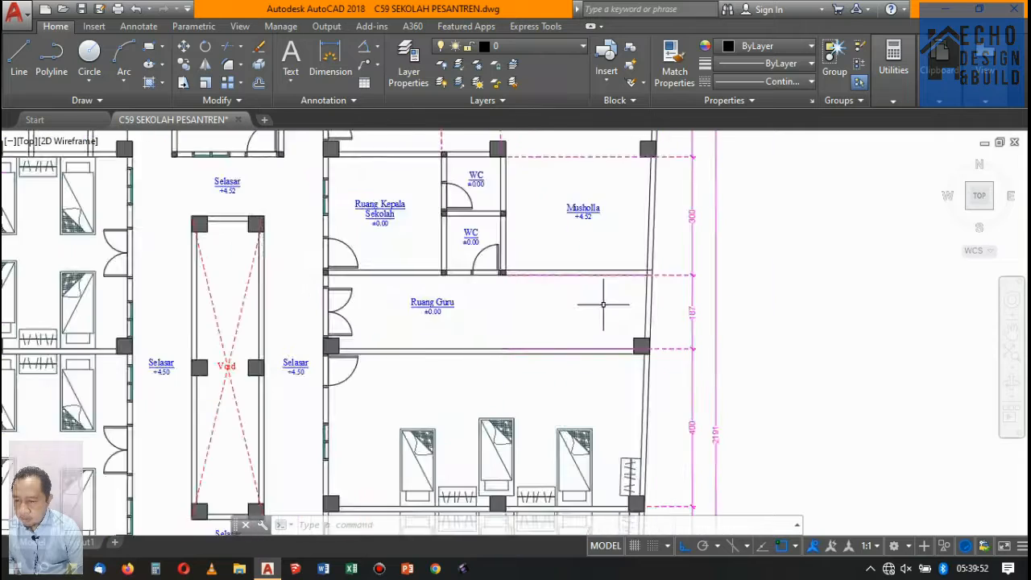
{"action": "scroll", "coordinate": [602, 305], "scroll_direction": "down", "scroll_amount": 5}
{"action": "scroll", "coordinate": [601, 219], "scroll_direction": "up", "scroll_amount": 5}
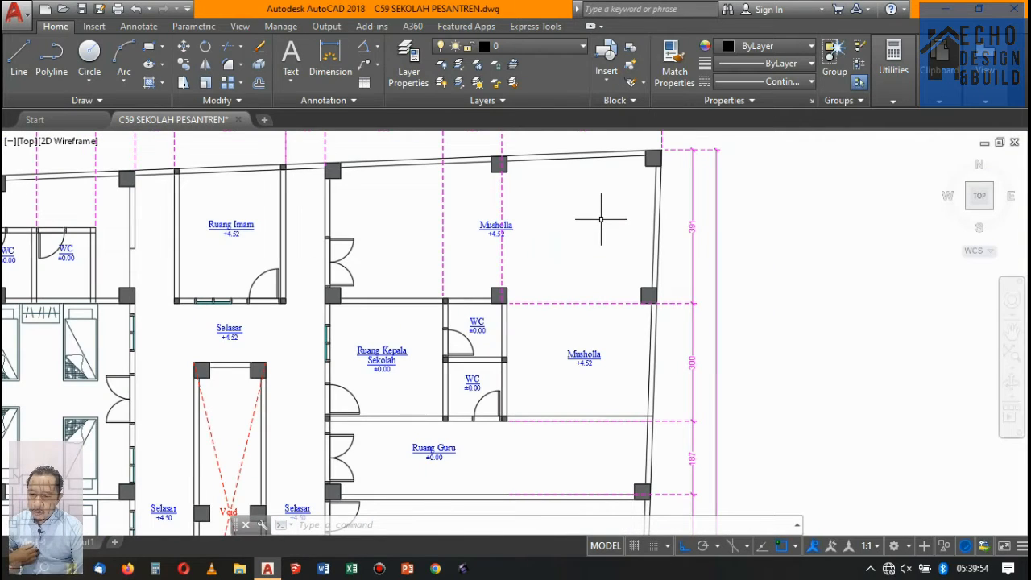
{"action": "scroll", "coordinate": [601, 220], "scroll_direction": "down", "scroll_amount": 5}
{"action": "scroll", "coordinate": [570, 257], "scroll_direction": "up", "scroll_amount": 5}
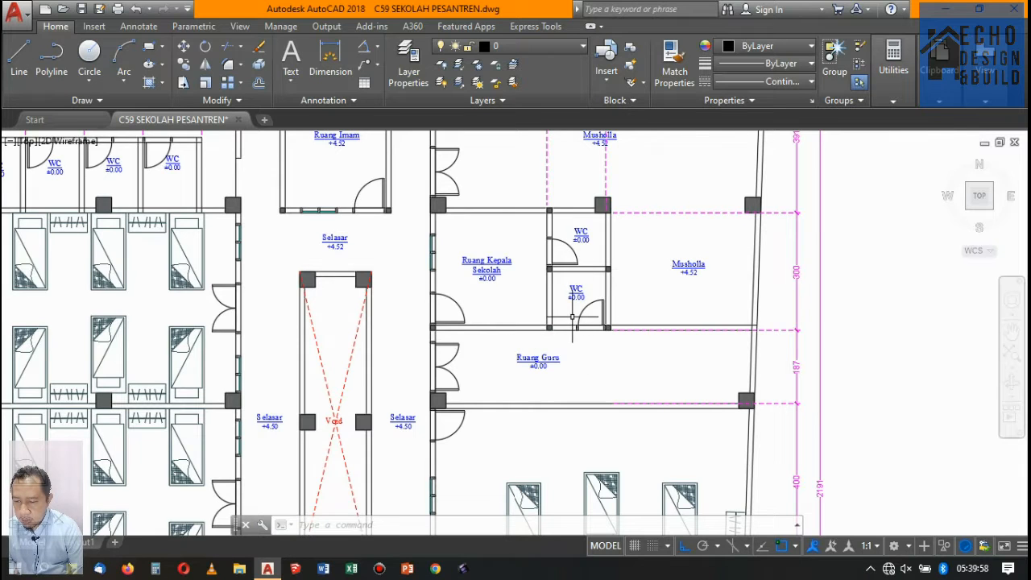
{"action": "scroll", "coordinate": [573, 319], "scroll_direction": "up", "scroll_amount": 2}
{"action": "scroll", "coordinate": [596, 349], "scroll_direction": "down", "scroll_amount": 2}
Delete the Ruang Kepala Sekolah label, both WC labels and doors, the WC partition walls and the wall towards the upper Musholla
{"action": "scroll", "coordinate": [583, 309], "scroll_direction": "up", "scroll_amount": 4}
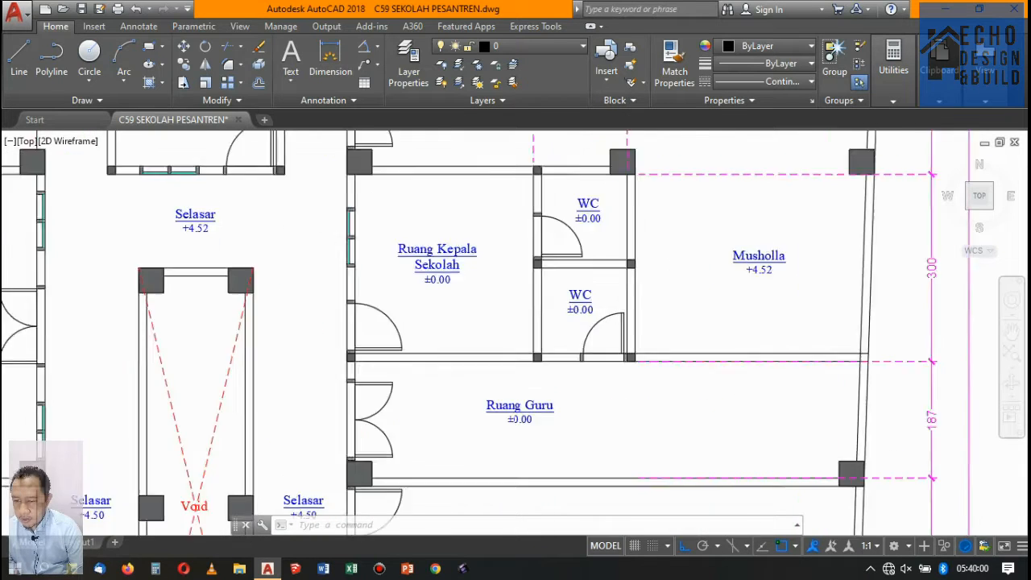
{"action": "left_click", "coordinate": [636, 338]}
{"action": "scroll", "coordinate": [569, 291], "scroll_direction": "down", "scroll_amount": 6}
{"action": "left_click", "coordinate": [523, 240]}
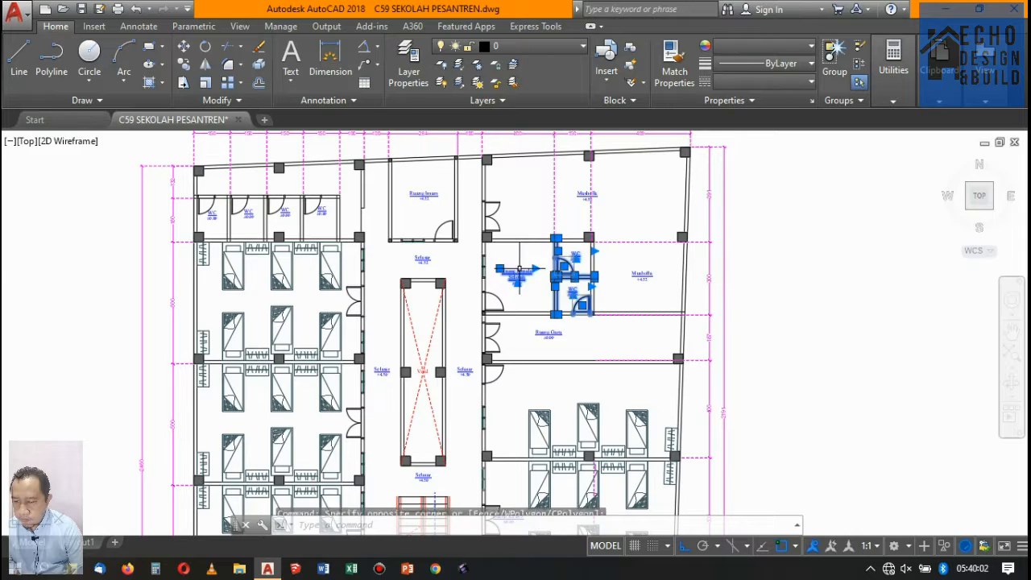
{"action": "scroll", "coordinate": [539, 239], "scroll_direction": "up", "scroll_amount": 3}
{"action": "left_click", "coordinate": [525, 225]}
{"action": "left_click", "coordinate": [488, 169]}
{"action": "scroll", "coordinate": [520, 238], "scroll_direction": "down", "scroll_amount": 5}
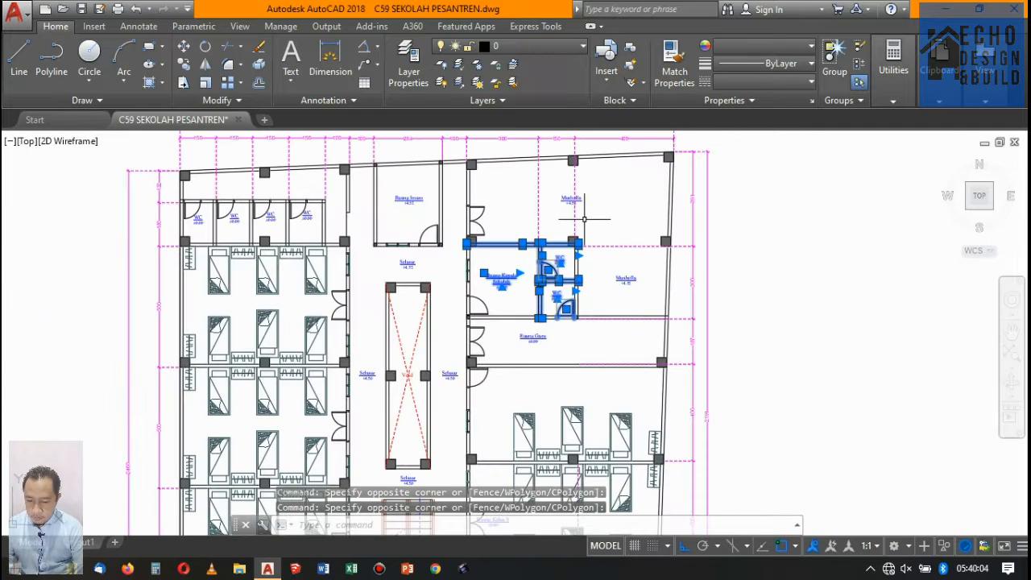
{"action": "key", "text": "Delete"}
Examine the cleared area above Ruang Guru and compare the floor with the plans of the lower floors
{"action": "scroll", "coordinate": [556, 266], "scroll_direction": "up", "scroll_amount": 4}
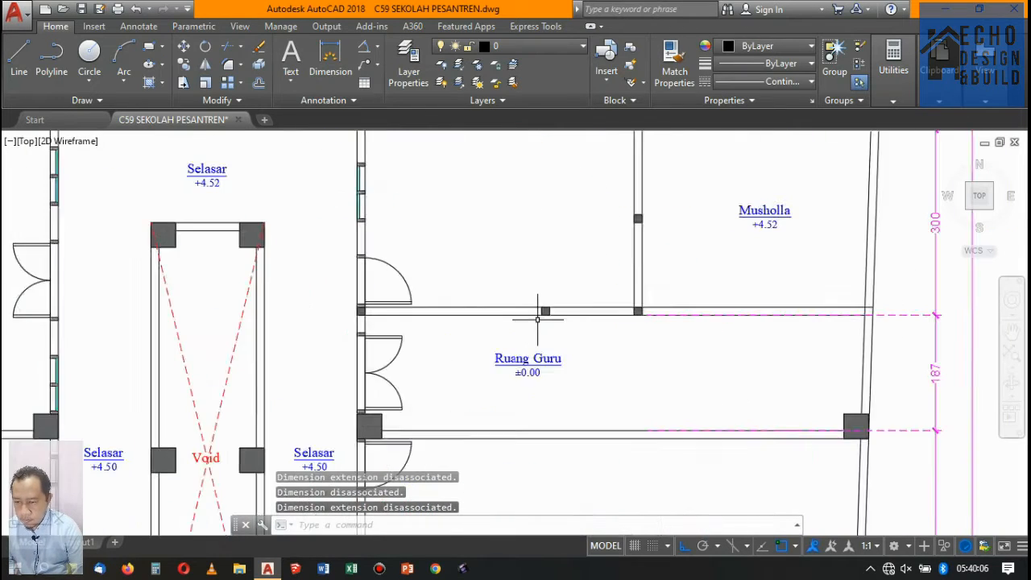
{"action": "scroll", "coordinate": [556, 298], "scroll_direction": "down", "scroll_amount": 4}
{"action": "scroll", "coordinate": [596, 287], "scroll_direction": "up", "scroll_amount": 3}
{"action": "scroll", "coordinate": [622, 272], "scroll_direction": "up", "scroll_amount": 2}
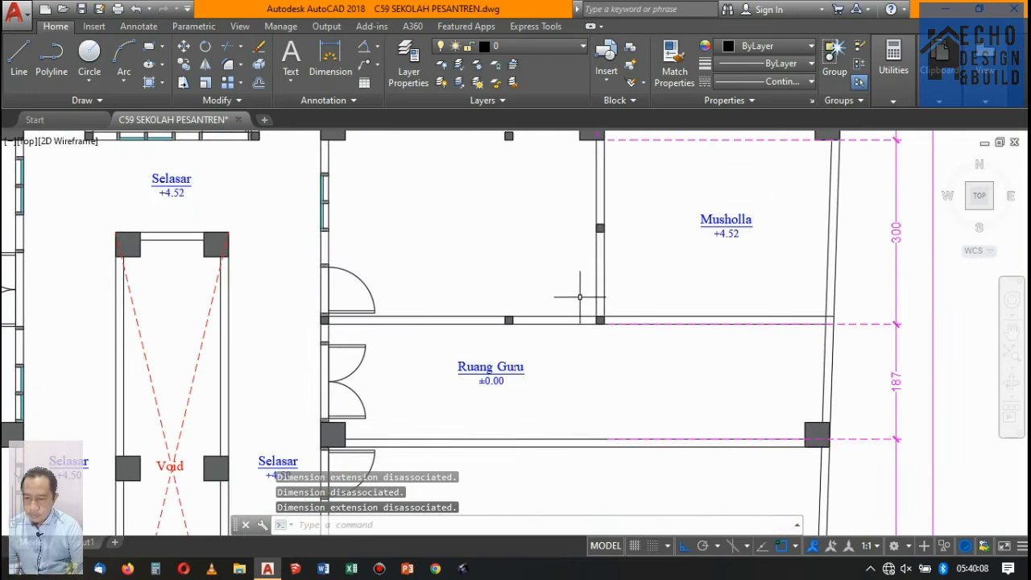
{"action": "scroll", "coordinate": [603, 290], "scroll_direction": "down", "scroll_amount": 3}
{"action": "scroll", "coordinate": [603, 375], "scroll_direction": "up", "scroll_amount": 1}
{"action": "scroll", "coordinate": [608, 319], "scroll_direction": "down", "scroll_amount": 2}
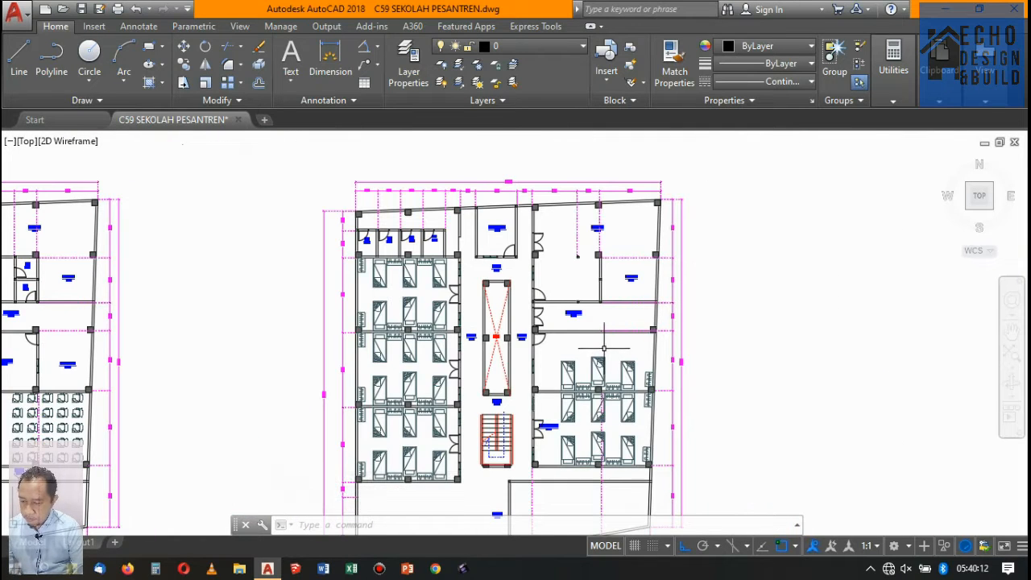
{"action": "scroll", "coordinate": [608, 332], "scroll_direction": "up", "scroll_amount": 1}
{"action": "scroll", "coordinate": [610, 327], "scroll_direction": "down", "scroll_amount": 4}
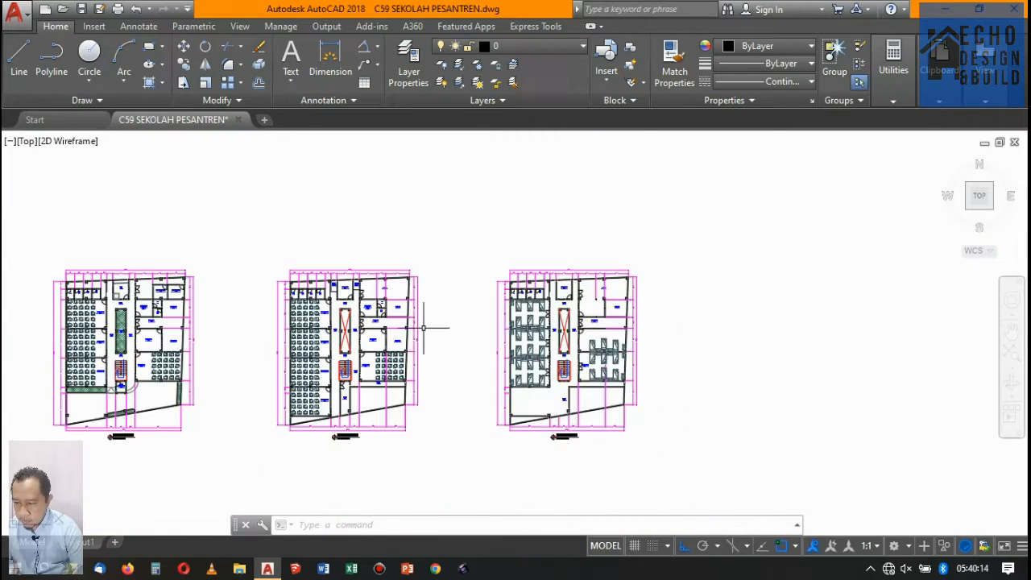
{"action": "scroll", "coordinate": [403, 328], "scroll_direction": "up", "scroll_amount": 2}
{"action": "scroll", "coordinate": [375, 329], "scroll_direction": "up", "scroll_amount": 1}
{"action": "scroll", "coordinate": [483, 338], "scroll_direction": "down", "scroll_amount": 3}
{"action": "scroll", "coordinate": [628, 431], "scroll_direction": "up", "scroll_amount": 4}
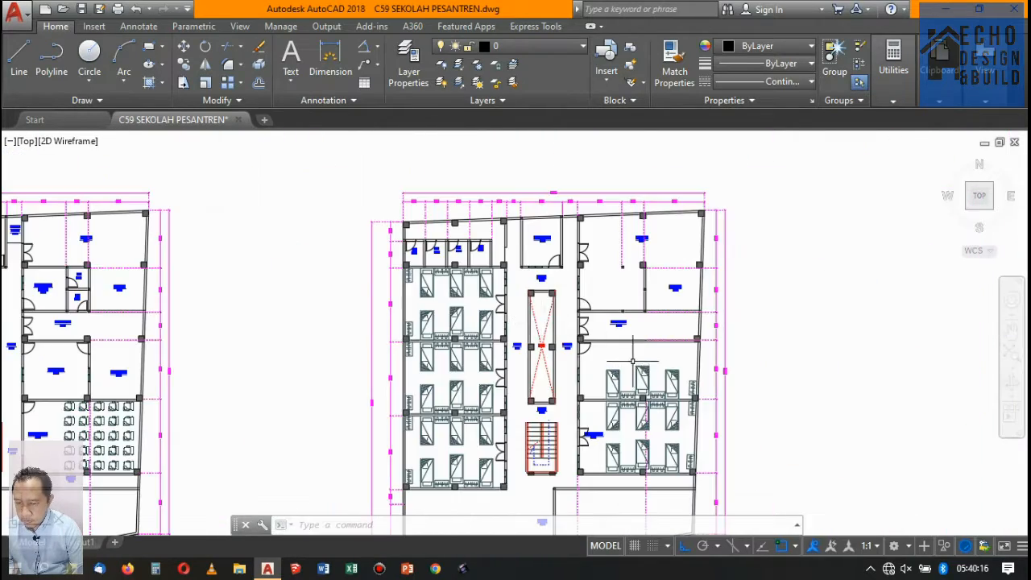
Copy the middle column between the two furnished right-hand rooms 4 units straight up onto the wall below Ruang Guru
{"action": "scroll", "coordinate": [628, 431], "scroll_direction": "up", "scroll_amount": 8}
{"action": "left_click", "coordinate": [622, 336]}
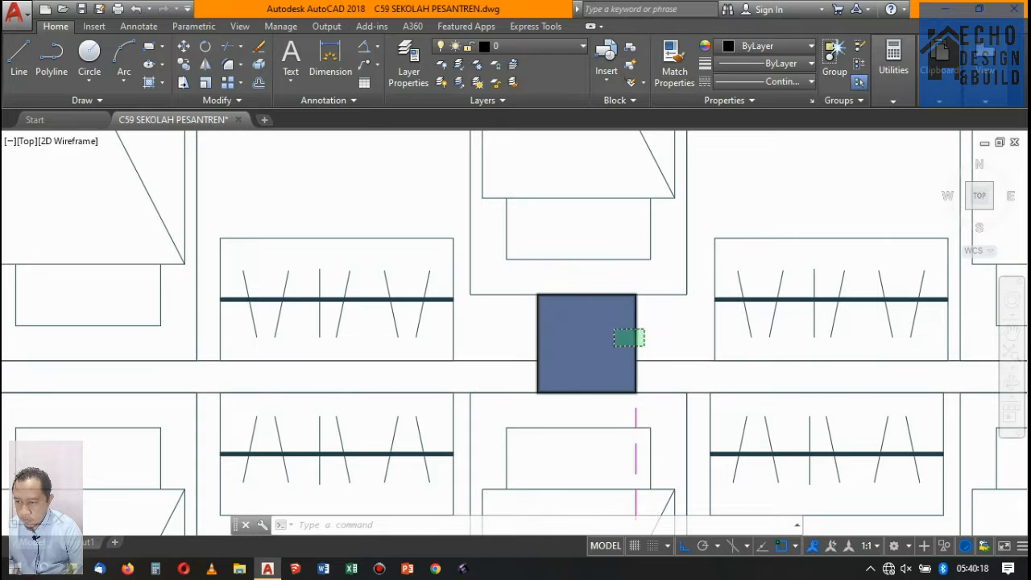
{"action": "left_click", "coordinate": [183, 65]}
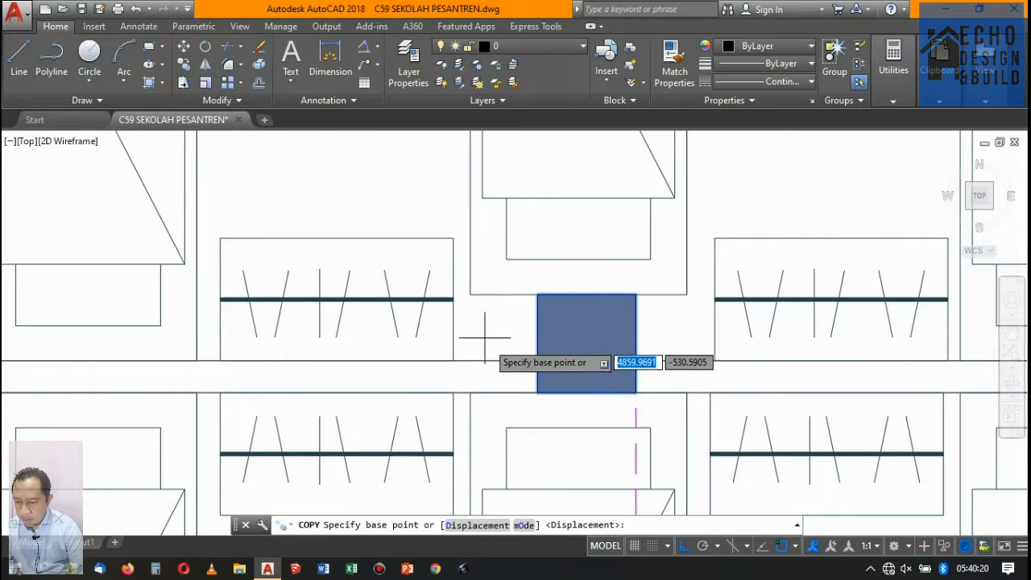
{"action": "left_click", "coordinate": [538, 393]}
{"action": "scroll", "coordinate": [538, 392], "scroll_direction": "down", "scroll_amount": 7}
{"action": "scroll", "coordinate": [524, 355], "scroll_direction": "up", "scroll_amount": 7}
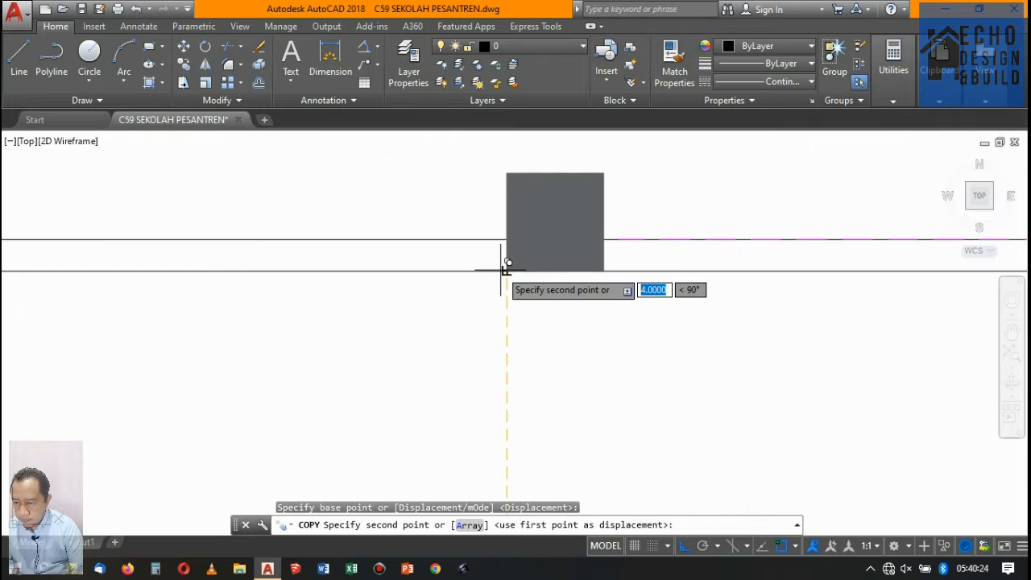
{"action": "left_click", "coordinate": [507, 267]}
{"action": "scroll", "coordinate": [524, 278], "scroll_direction": "down", "scroll_amount": 5}
{"action": "key", "text": "Return"}
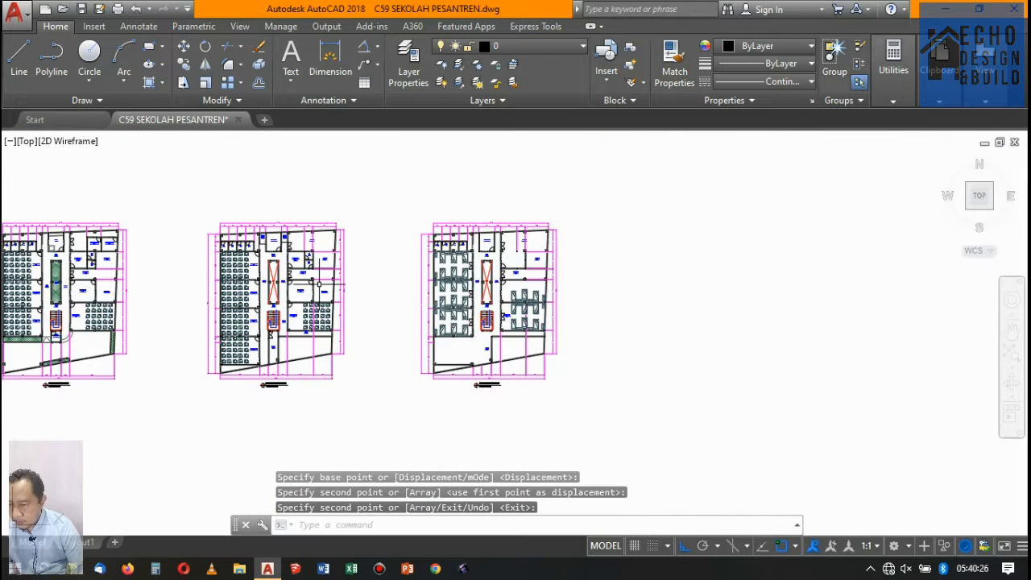
Extend the partition wall between Ruang Guru and the lower Musholla down to the wall below Ruang Guru
{"action": "scroll", "coordinate": [310, 270], "scroll_direction": "up", "scroll_amount": 4}
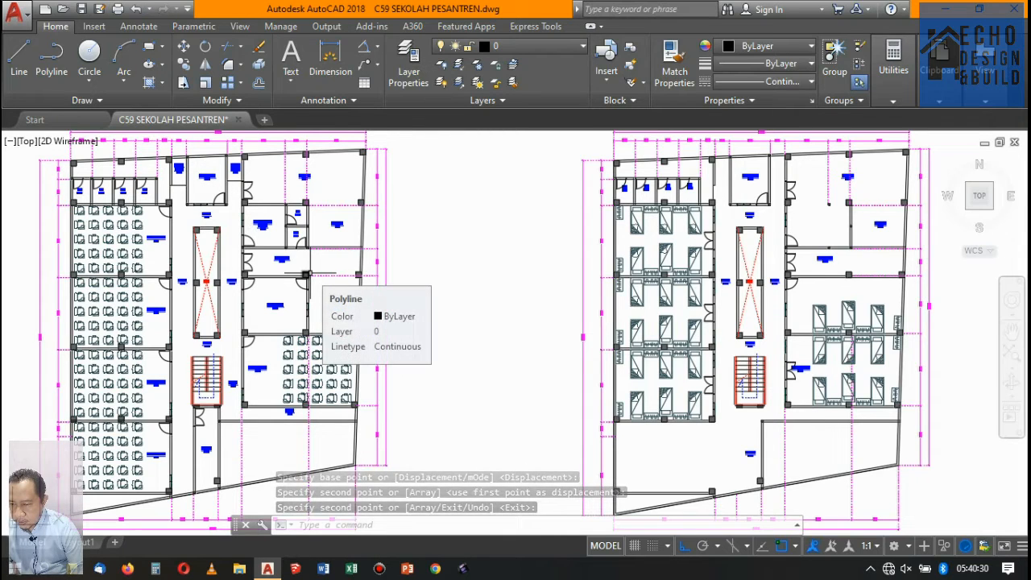
{"action": "scroll", "coordinate": [307, 275], "scroll_direction": "up", "scroll_amount": 4}
{"action": "scroll", "coordinate": [319, 276], "scroll_direction": "down", "scroll_amount": 2}
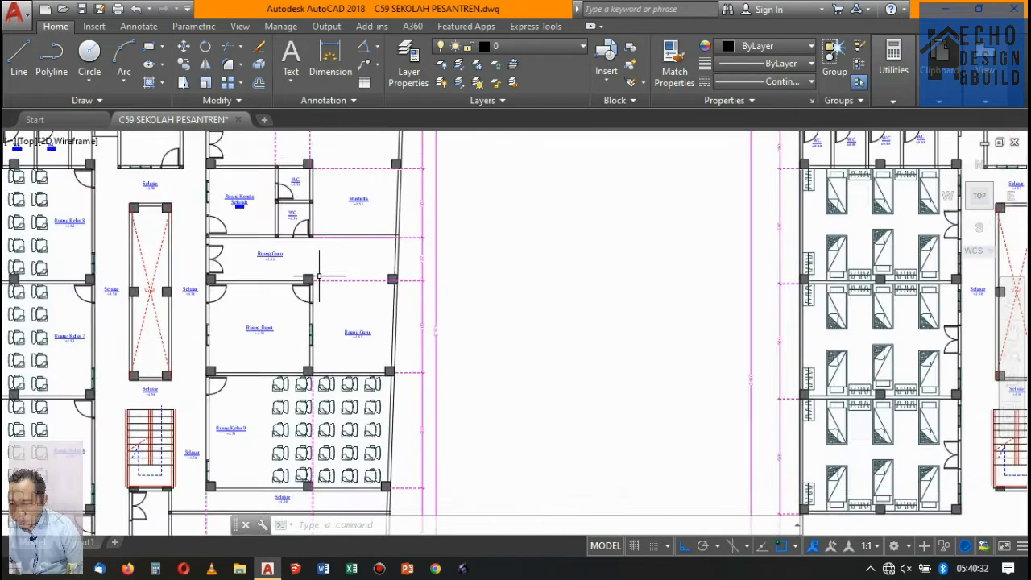
{"action": "scroll", "coordinate": [319, 275], "scroll_direction": "down", "scroll_amount": 4}
{"action": "scroll", "coordinate": [601, 266], "scroll_direction": "up", "scroll_amount": 6}
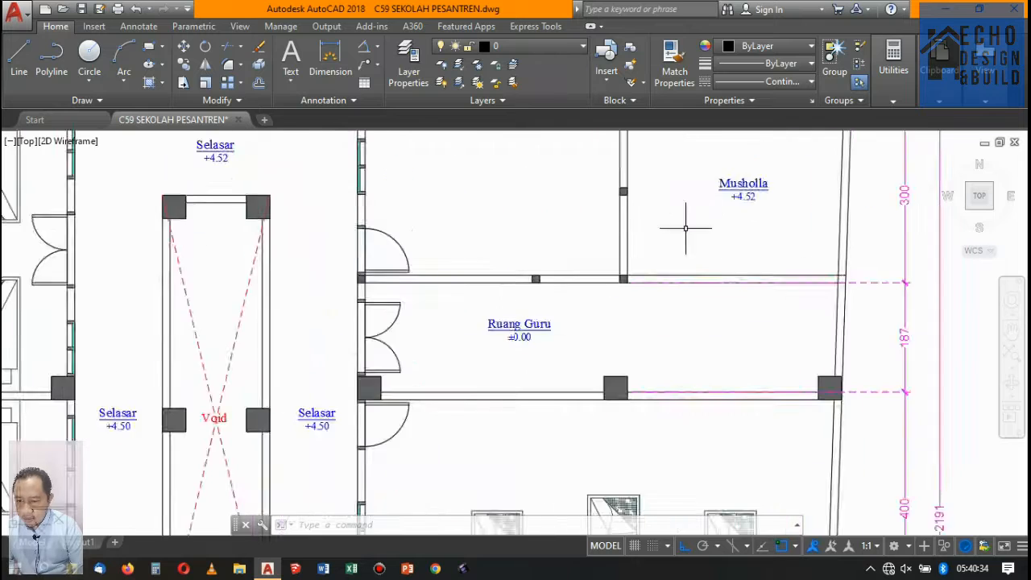
{"action": "scroll", "coordinate": [685, 227], "scroll_direction": "down", "scroll_amount": 5}
{"action": "scroll", "coordinate": [583, 287], "scroll_direction": "up", "scroll_amount": 5}
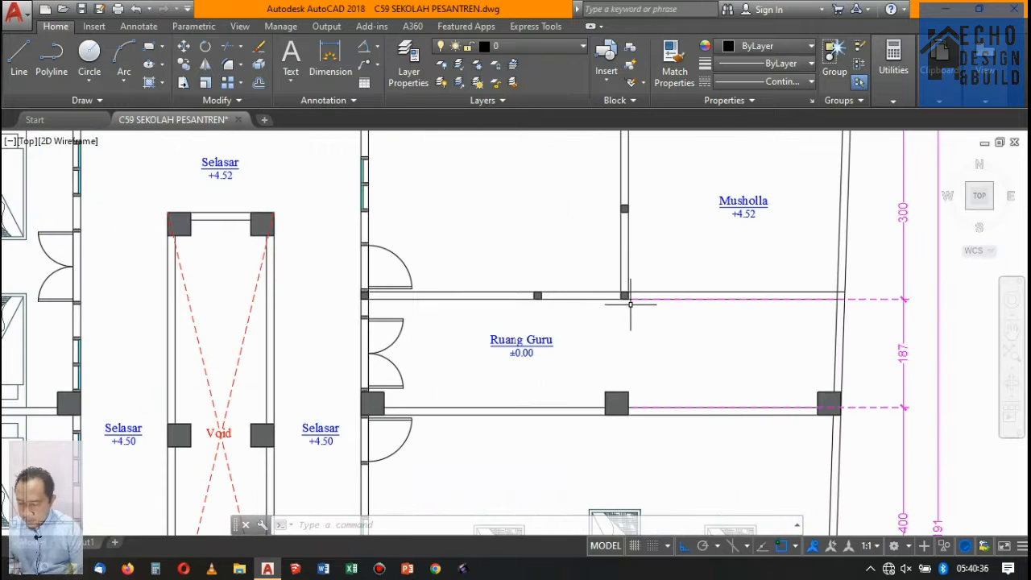
{"action": "key", "text": "Return"}
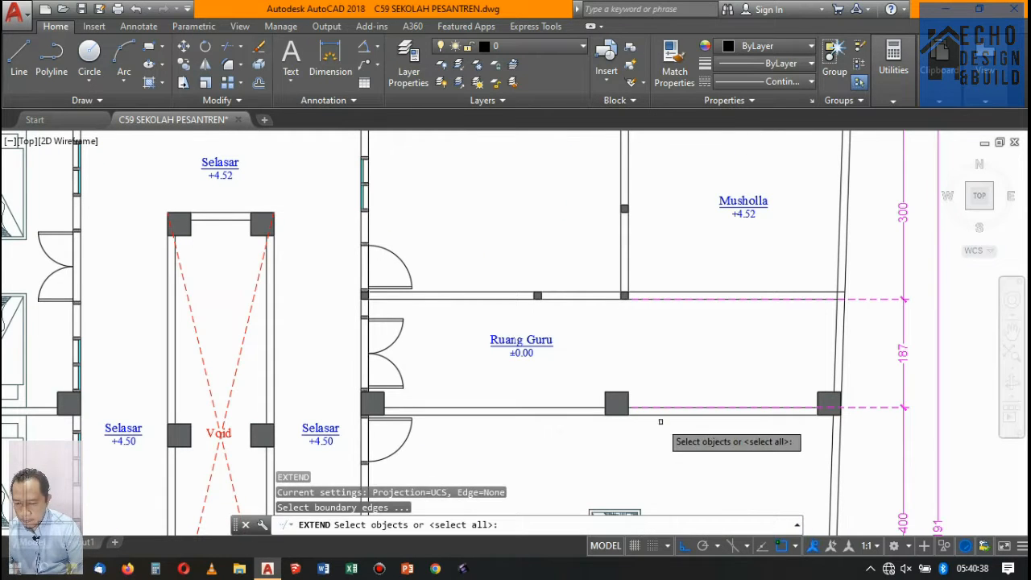
{"action": "left_click", "coordinate": [651, 411]}
{"action": "left_click", "coordinate": [645, 411]}
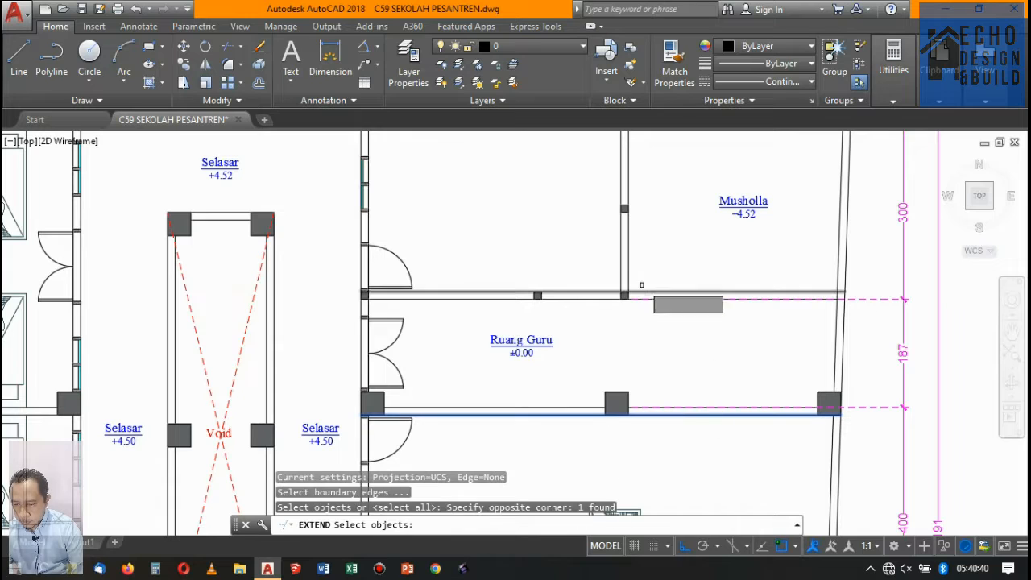
{"action": "key", "text": "Return"}
{"action": "left_click", "coordinate": [635, 270]}
{"action": "left_click", "coordinate": [609, 262]}
{"action": "key", "text": "Return"}
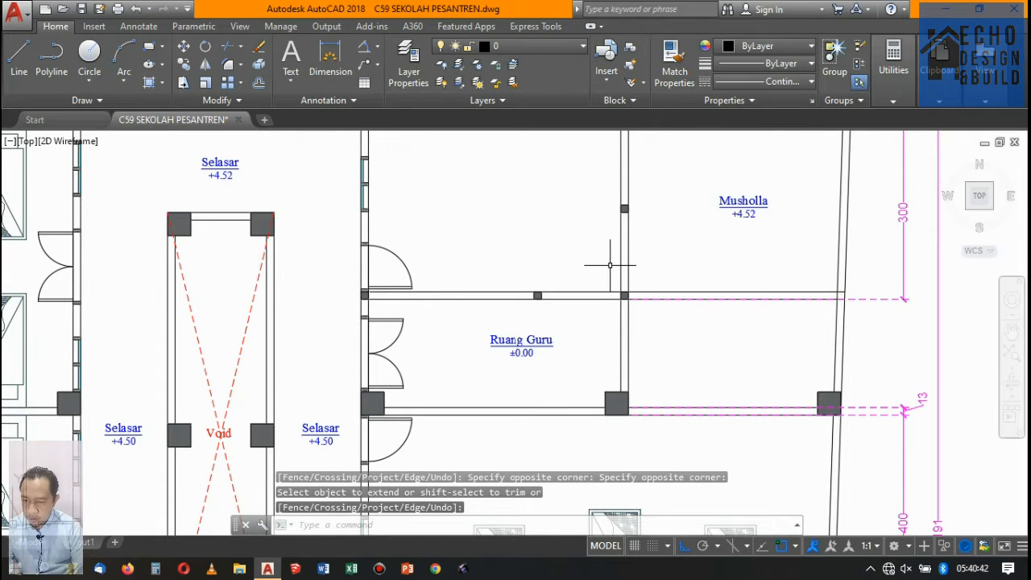
Trim away the wall directly above Ruang Guru up to the extended partition and delete its leftover small column
{"action": "type", "text": "tr"}
{"action": "key", "text": "Return"}
{"action": "left_click", "coordinate": [622, 274]}
{"action": "key", "text": "Return"}
{"action": "left_click", "coordinate": [586, 299]}
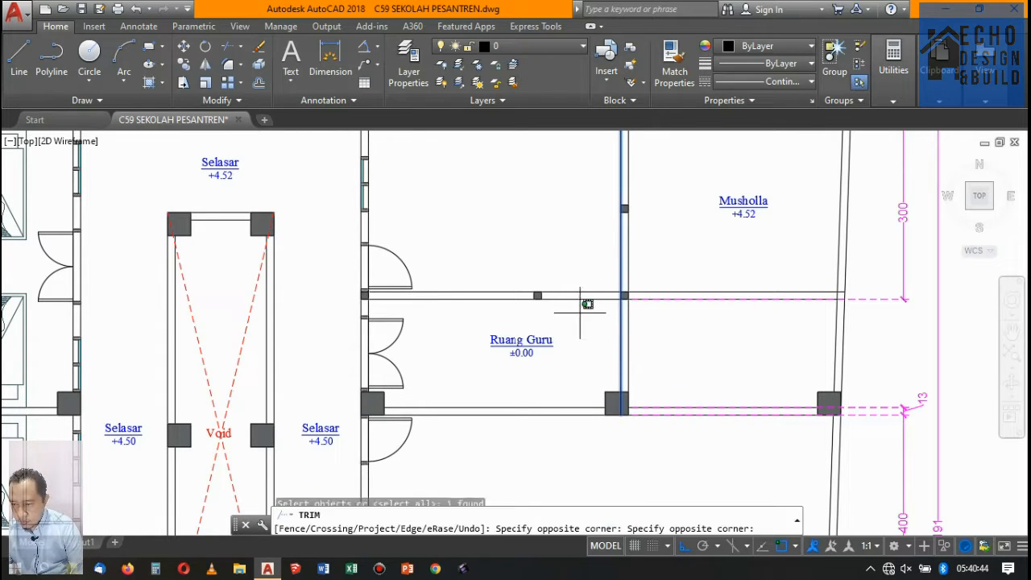
{"action": "left_click", "coordinate": [566, 280]}
{"action": "key", "text": "Return"}
{"action": "left_click", "coordinate": [512, 269]}
{"action": "left_click", "coordinate": [554, 311]}
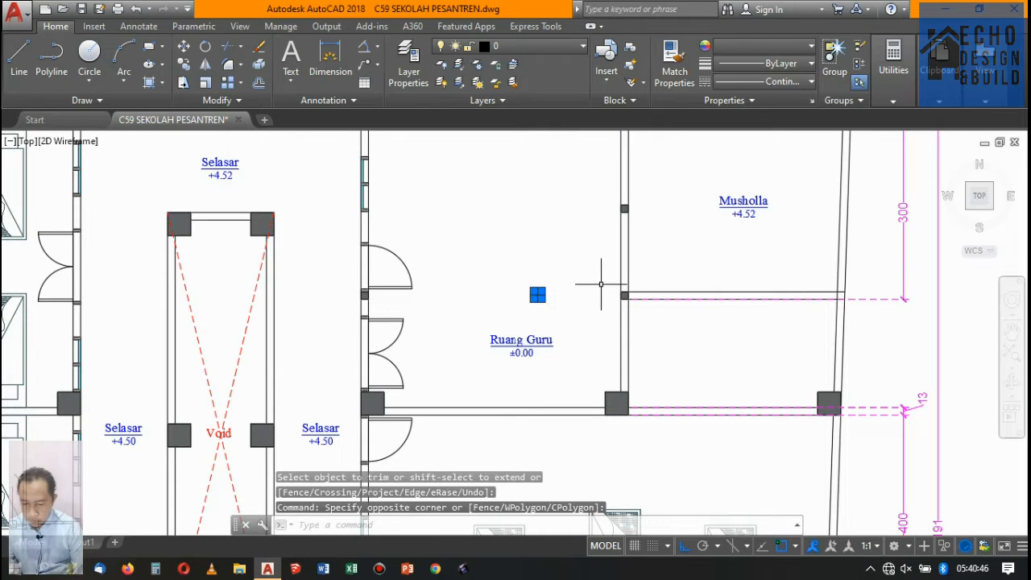
{"action": "key", "text": "Delete"}
Examine the Musholla and Ruang Guru area and compare its walls and doors with the same area on the lower floor's plan
{"action": "scroll", "coordinate": [601, 284], "scroll_direction": "down", "scroll_amount": 3}
{"action": "scroll", "coordinate": [603, 283], "scroll_direction": "up", "scroll_amount": 2}
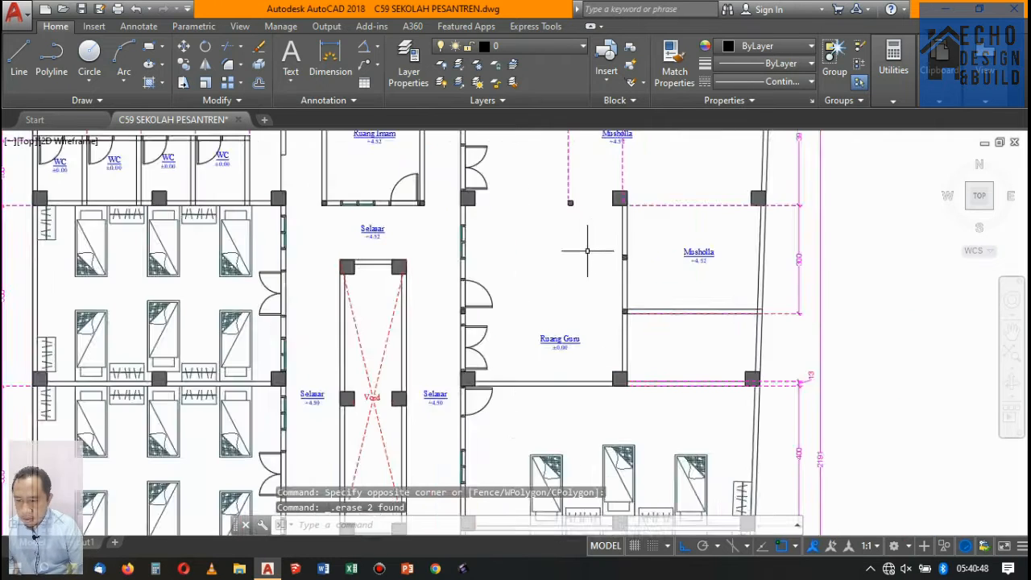
{"action": "scroll", "coordinate": [593, 255], "scroll_direction": "down", "scroll_amount": 2}
{"action": "scroll", "coordinate": [605, 288], "scroll_direction": "up", "scroll_amount": 1}
{"action": "scroll", "coordinate": [619, 305], "scroll_direction": "down", "scroll_amount": 4}
{"action": "scroll", "coordinate": [544, 271], "scroll_direction": "up", "scroll_amount": 2}
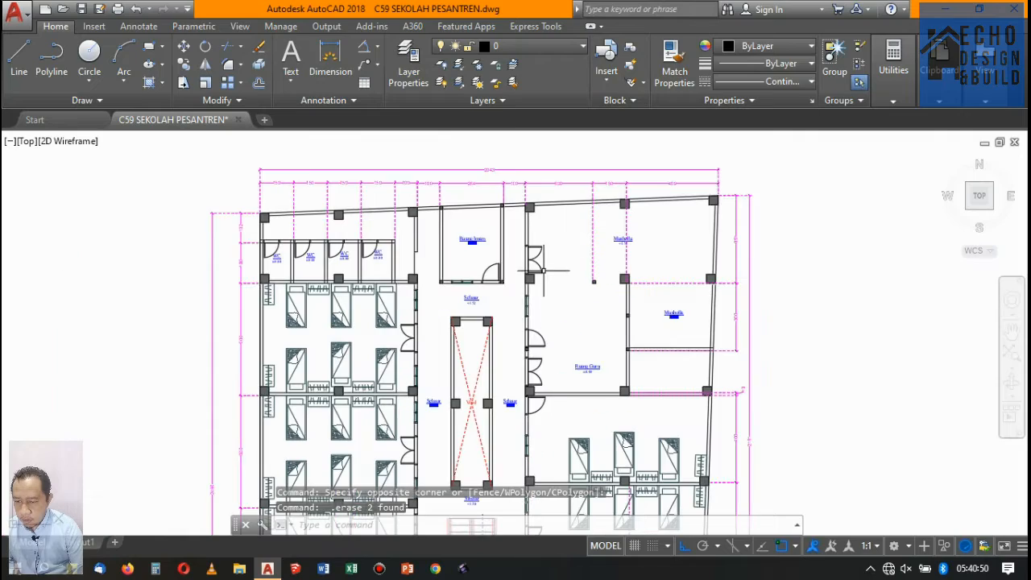
{"action": "scroll", "coordinate": [520, 259], "scroll_direction": "down", "scroll_amount": 3}
{"action": "scroll", "coordinate": [360, 298], "scroll_direction": "up", "scroll_amount": 2}
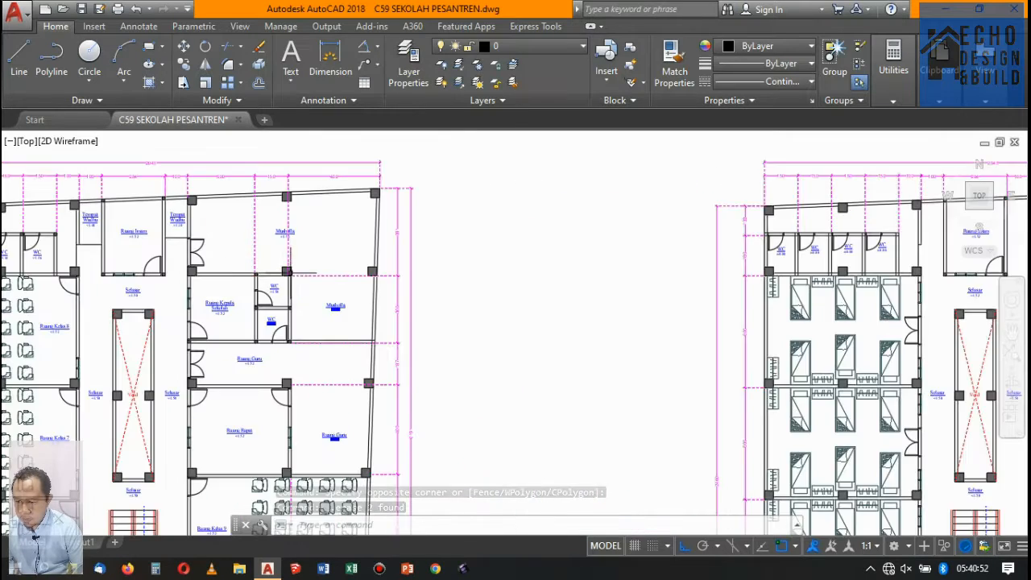
{"action": "scroll", "coordinate": [360, 297], "scroll_direction": "down", "scroll_amount": 2}
{"action": "scroll", "coordinate": [548, 274], "scroll_direction": "up", "scroll_amount": 2}
{"action": "scroll", "coordinate": [662, 266], "scroll_direction": "up", "scroll_amount": 2}
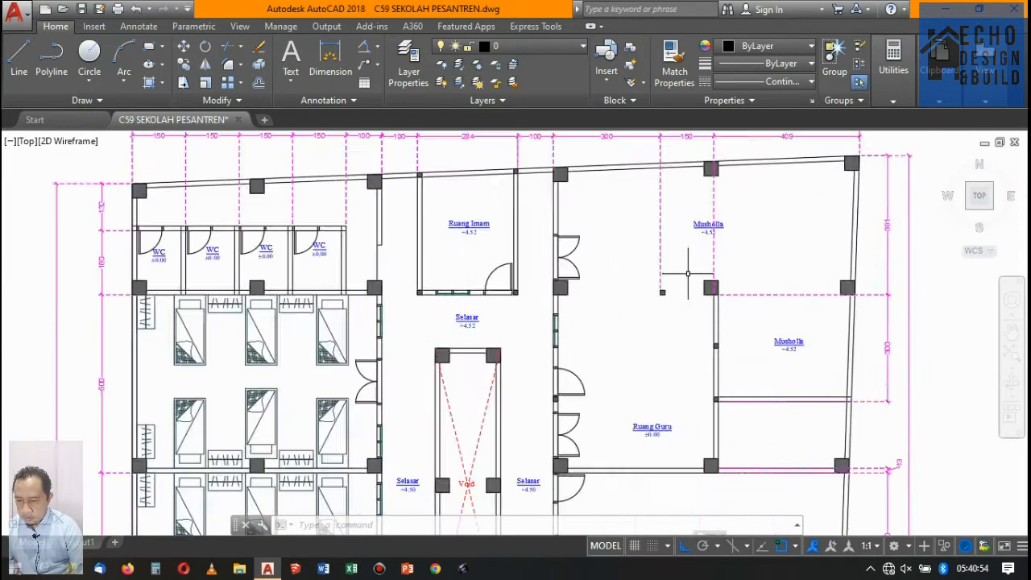
{"action": "scroll", "coordinate": [684, 277], "scroll_direction": "down", "scroll_amount": 2}
{"action": "scroll", "coordinate": [709, 280], "scroll_direction": "up", "scroll_amount": 3}
{"action": "scroll", "coordinate": [519, 275], "scroll_direction": "down", "scroll_amount": 3}
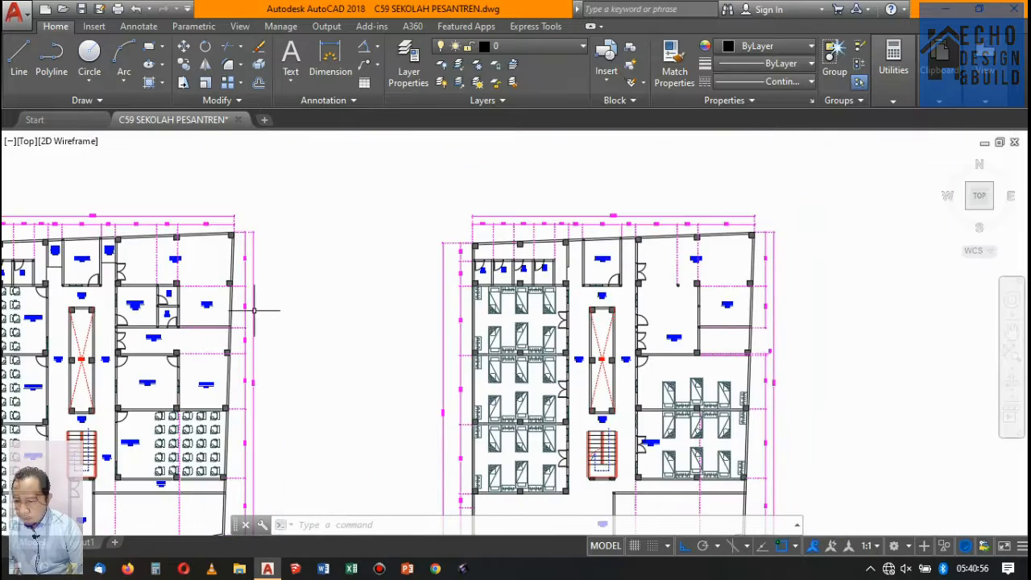
{"action": "scroll", "coordinate": [254, 310], "scroll_direction": "up", "scroll_amount": 3}
{"action": "scroll", "coordinate": [228, 274], "scroll_direction": "down", "scroll_amount": 2}
{"action": "scroll", "coordinate": [765, 271], "scroll_direction": "up", "scroll_amount": 3}
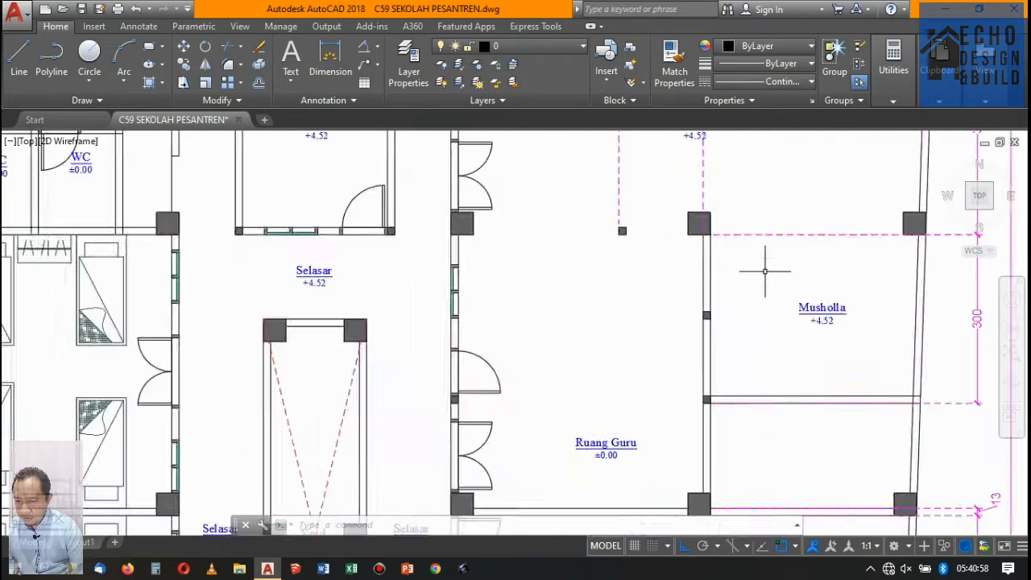
{"action": "scroll", "coordinate": [631, 295], "scroll_direction": "down", "scroll_amount": 3}
{"action": "scroll", "coordinate": [695, 277], "scroll_direction": "up", "scroll_amount": 3}
{"action": "scroll", "coordinate": [645, 221], "scroll_direction": "down", "scroll_amount": 1}
{"action": "scroll", "coordinate": [644, 221], "scroll_direction": "down", "scroll_amount": 2}
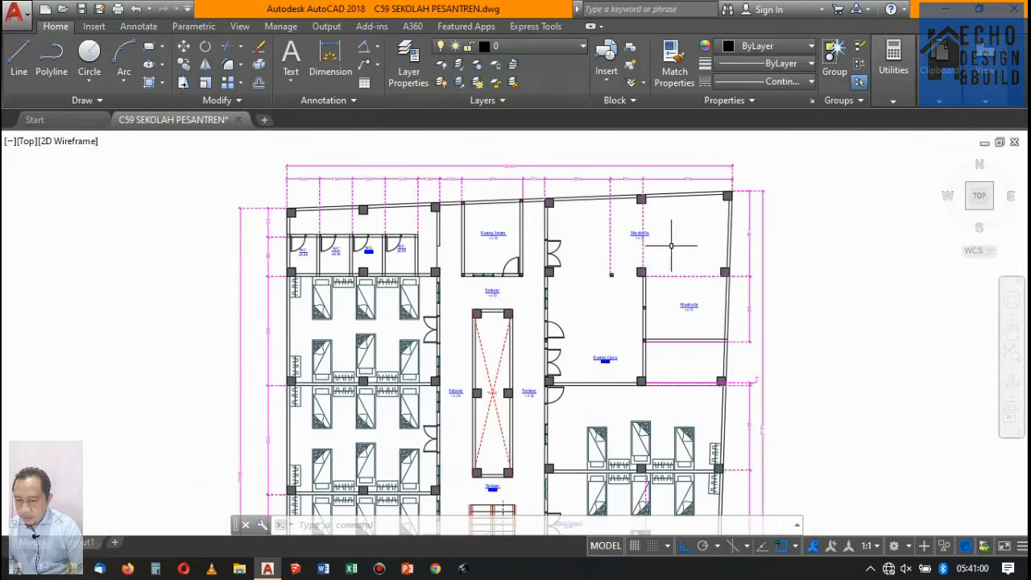
{"action": "scroll", "coordinate": [667, 288], "scroll_direction": "up", "scroll_amount": 5}
{"action": "scroll", "coordinate": [633, 364], "scroll_direction": "down", "scroll_amount": 3}
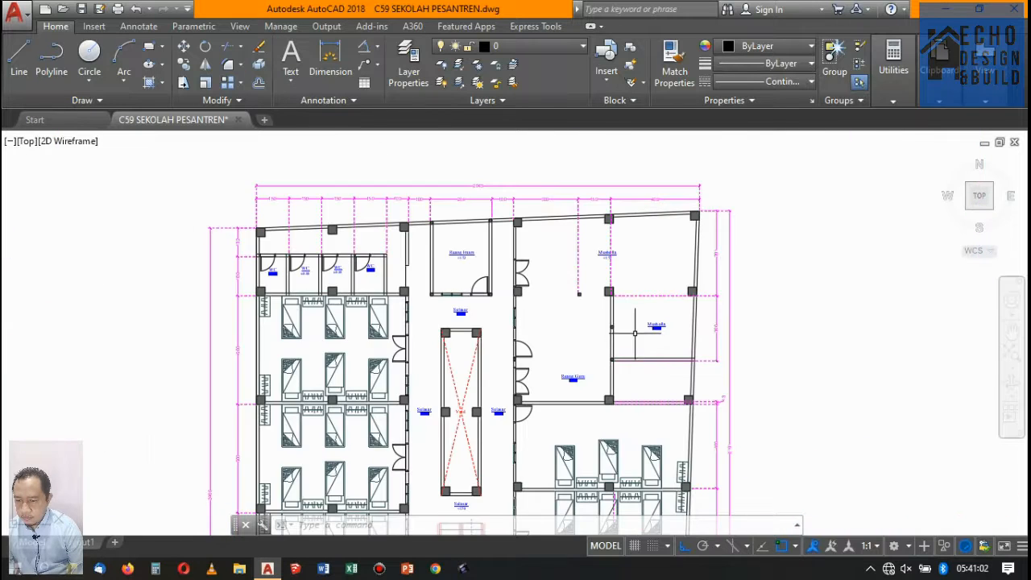
{"action": "scroll", "coordinate": [626, 334], "scroll_direction": "up", "scroll_amount": 2}
{"action": "scroll", "coordinate": [396, 156], "scroll_direction": "down", "scroll_amount": 2}
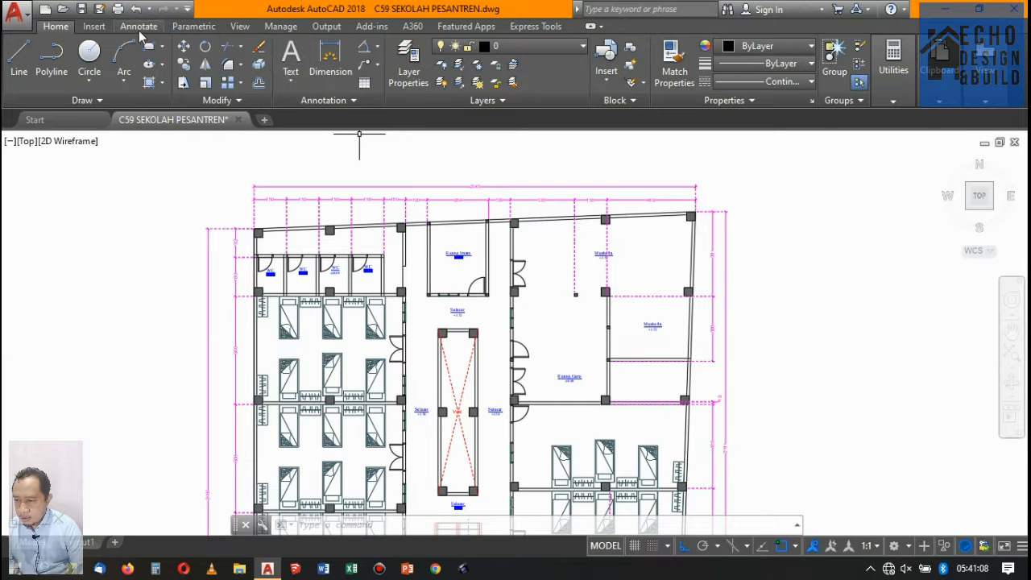
Measure the vertical distance from the wall below the lower Musholla to the column beside Ruang Guru with a linear dimension
{"action": "left_click", "coordinate": [138, 27]}
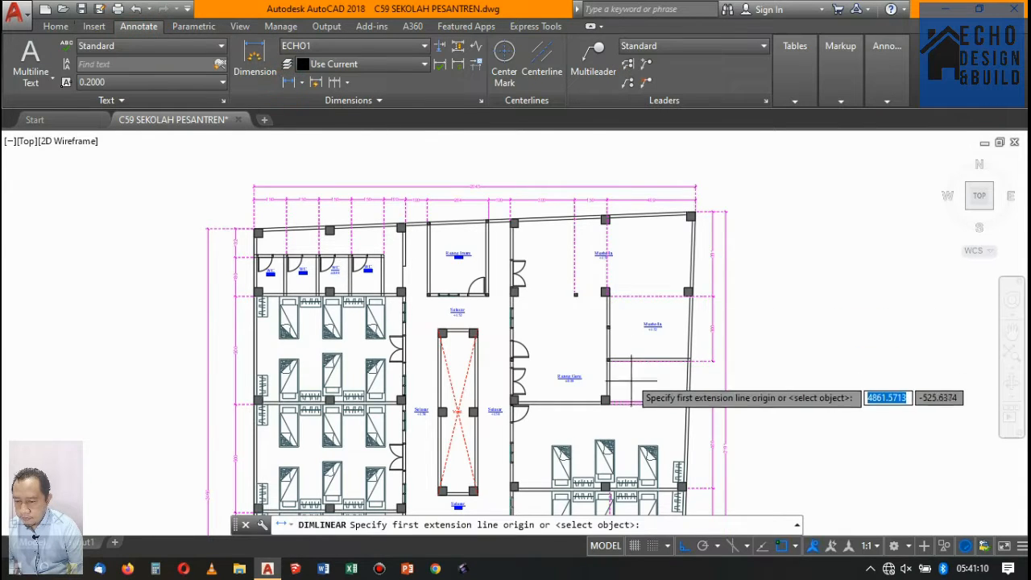
{"action": "scroll", "coordinate": [633, 392], "scroll_direction": "up", "scroll_amount": 8}
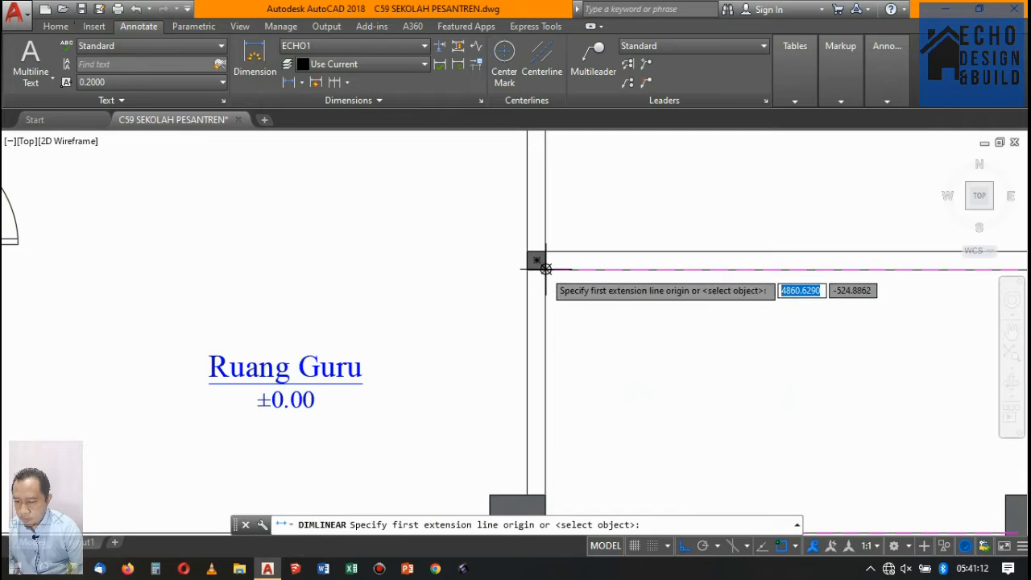
{"action": "left_click", "coordinate": [554, 269]}
{"action": "scroll", "coordinate": [553, 290], "scroll_direction": "down", "scroll_amount": 5}
{"action": "scroll", "coordinate": [548, 362], "scroll_direction": "up", "scroll_amount": 3}
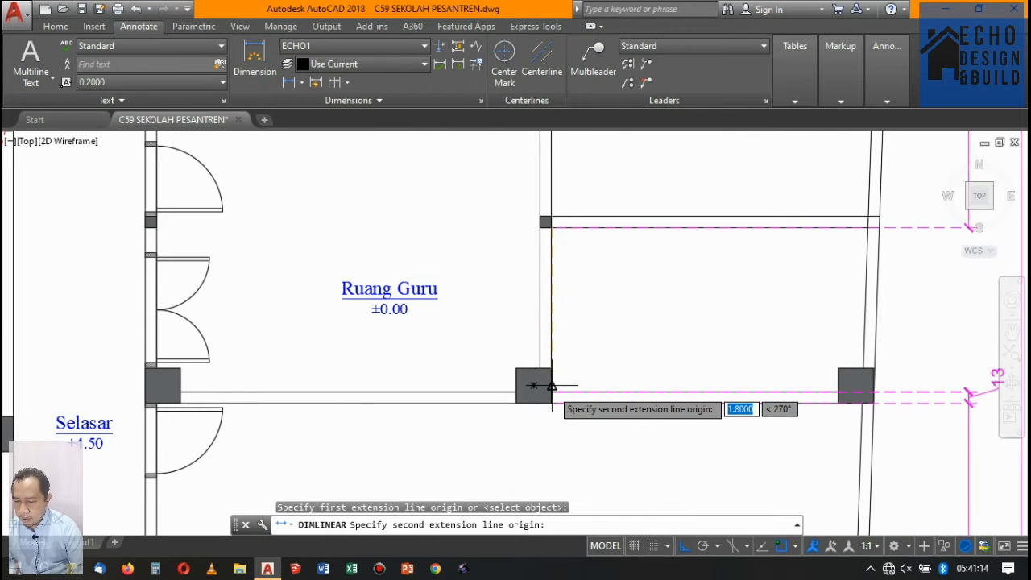
{"action": "left_click", "coordinate": [552, 393]}
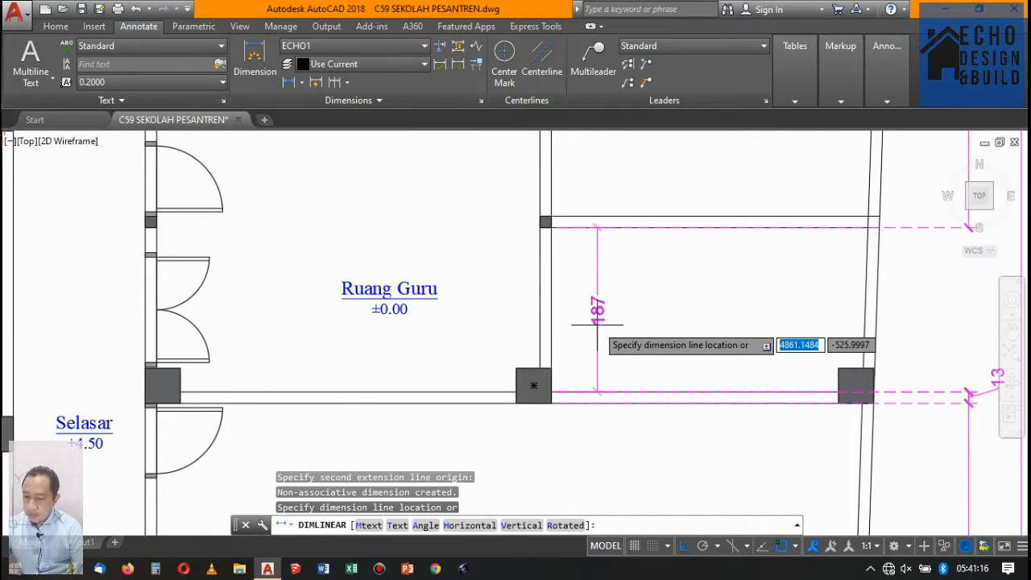
{"action": "key", "text": "Escape"}
Delete the wall below the lower Musholla, the small columns on its partition and the adjacent 300 dimension
{"action": "scroll", "coordinate": [592, 318], "scroll_direction": "down", "scroll_amount": 4}
{"action": "scroll", "coordinate": [583, 274], "scroll_direction": "up", "scroll_amount": 2}
{"action": "scroll", "coordinate": [584, 275], "scroll_direction": "down", "scroll_amount": 3}
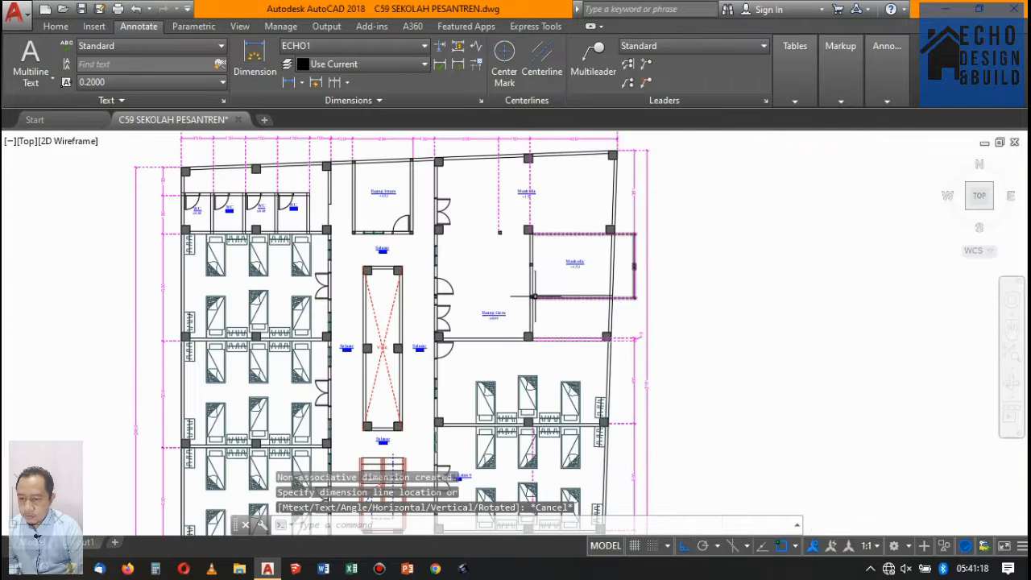
{"action": "scroll", "coordinate": [516, 298], "scroll_direction": "up", "scroll_amount": 3}
{"action": "scroll", "coordinate": [491, 315], "scroll_direction": "down", "scroll_amount": 2}
{"action": "scroll", "coordinate": [557, 333], "scroll_direction": "up", "scroll_amount": 2}
{"action": "left_click", "coordinate": [317, 284]}
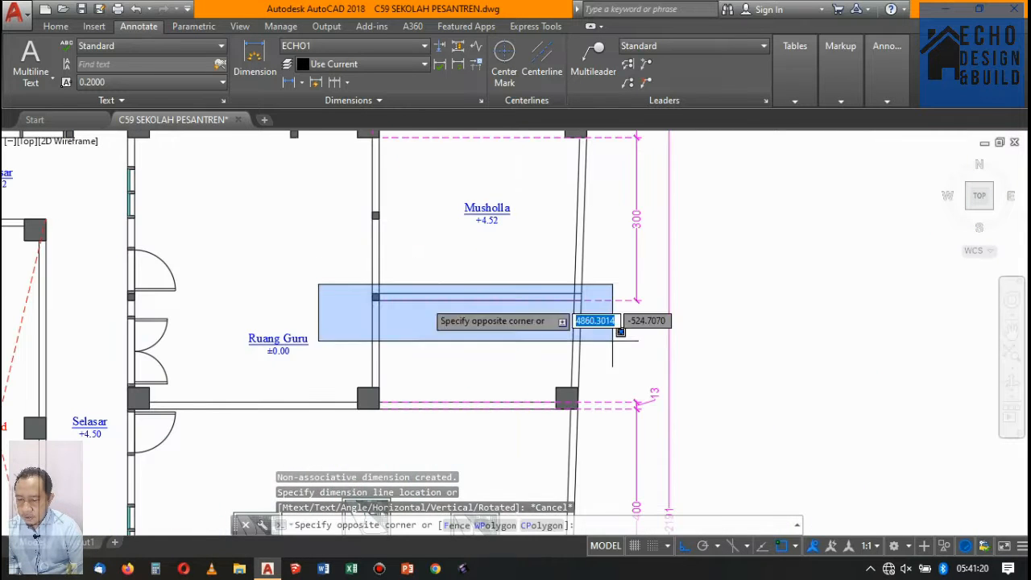
{"action": "left_click", "coordinate": [640, 322]}
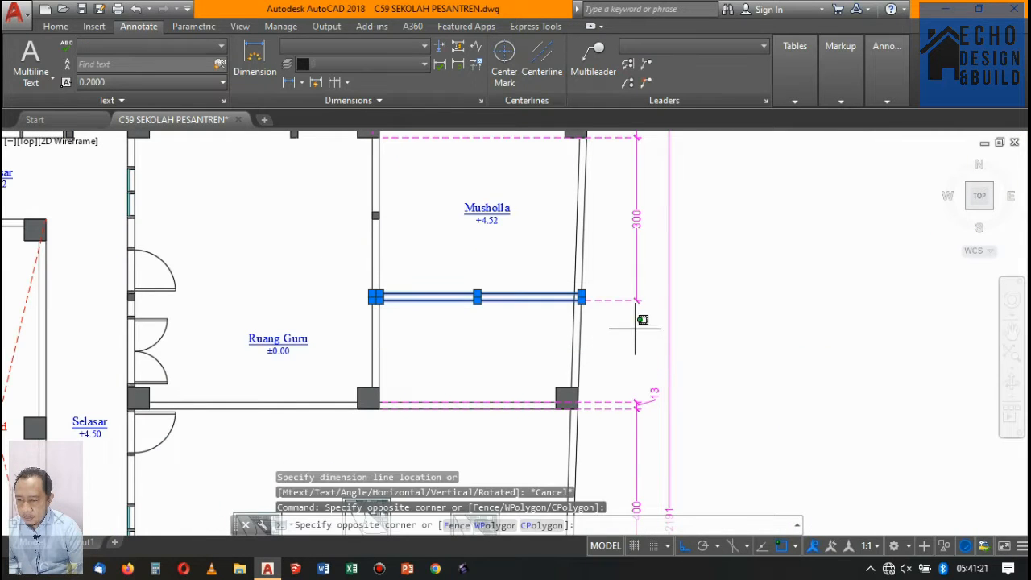
{"action": "left_click", "coordinate": [303, 181]}
{"action": "left_click", "coordinate": [399, 238]}
{"action": "key", "text": "Delete"}
{"action": "scroll", "coordinate": [463, 243], "scroll_direction": "down", "scroll_amount": 4}
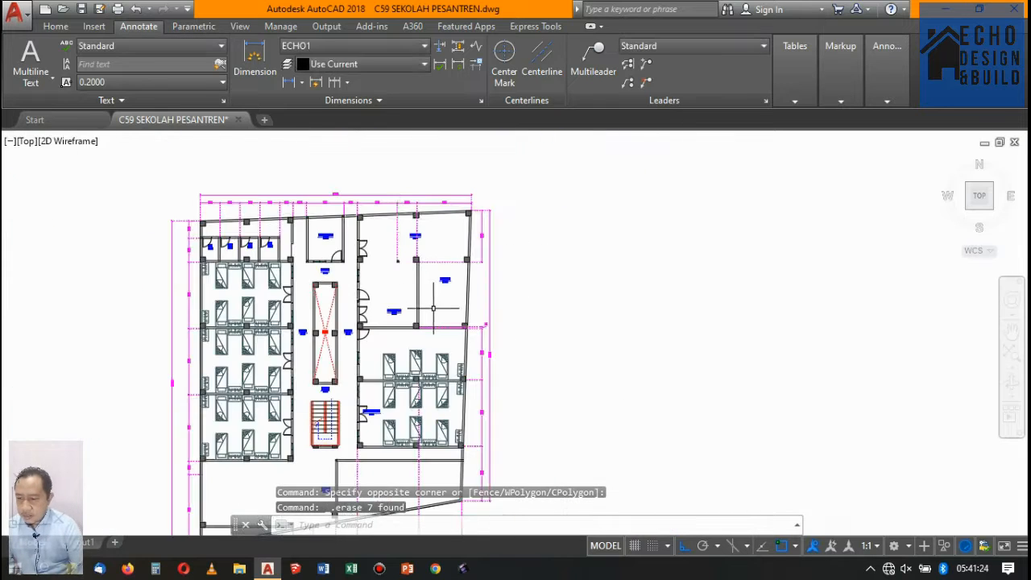
Delete the 300, 150 and 409 dimensions above the upper Musholla
{"action": "scroll", "coordinate": [463, 244], "scroll_direction": "up", "scroll_amount": 5}
{"action": "left_click", "coordinate": [474, 165]}
{"action": "left_click", "coordinate": [357, 144]}
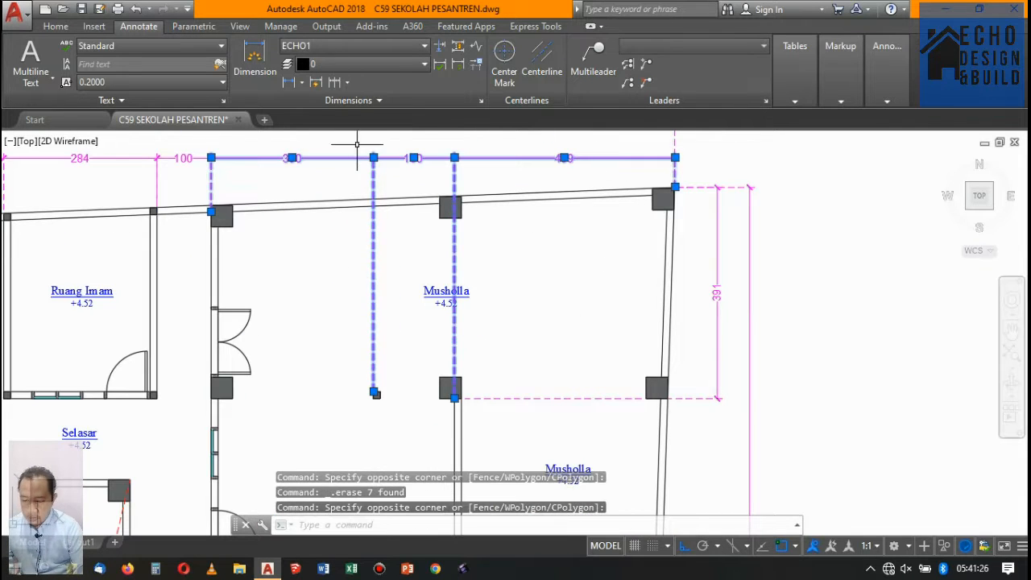
{"action": "key", "text": "Delete"}
Delete the isolated small column between the upper Musholla and Ruang Guru
{"action": "scroll", "coordinate": [435, 167], "scroll_direction": "down", "scroll_amount": 4}
{"action": "scroll", "coordinate": [479, 209], "scroll_direction": "up", "scroll_amount": 1}
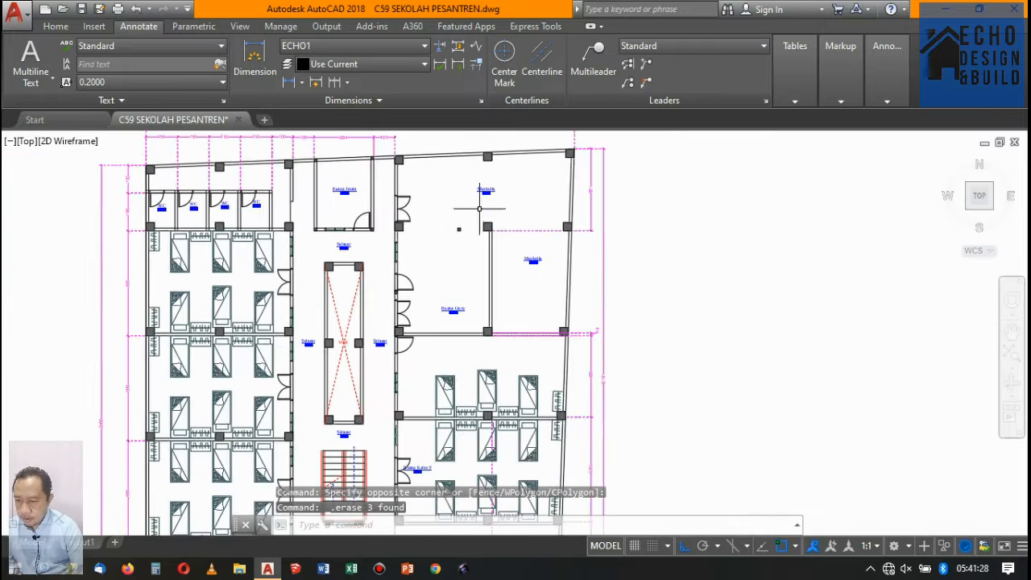
{"action": "left_click", "coordinate": [428, 199]}
{"action": "left_click", "coordinate": [464, 256]}
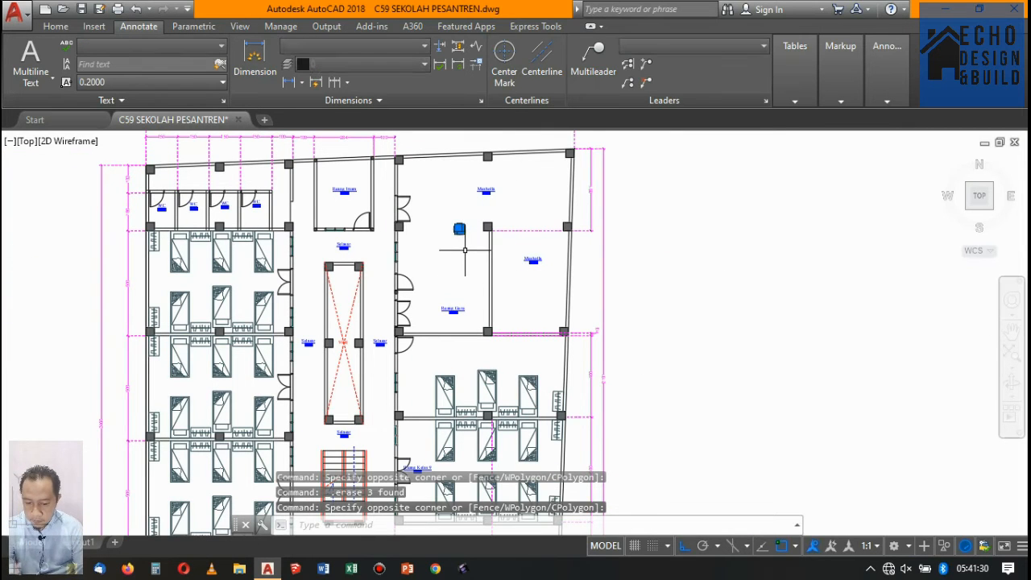
{"action": "key", "text": "Delete"}
Delete the single door and the small column above Ruang Guru's double door on the corridor wall
{"action": "scroll", "coordinate": [466, 238], "scroll_direction": "up", "scroll_amount": 5}
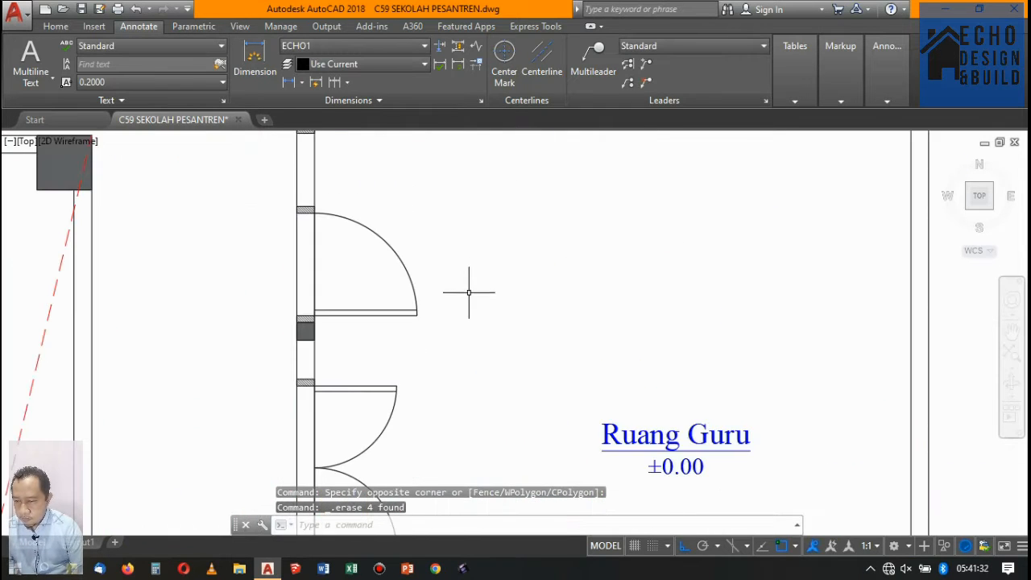
{"action": "scroll", "coordinate": [464, 278], "scroll_direction": "down", "scroll_amount": 3}
{"action": "scroll", "coordinate": [446, 261], "scroll_direction": "up", "scroll_amount": 4}
{"action": "left_click", "coordinate": [387, 285]}
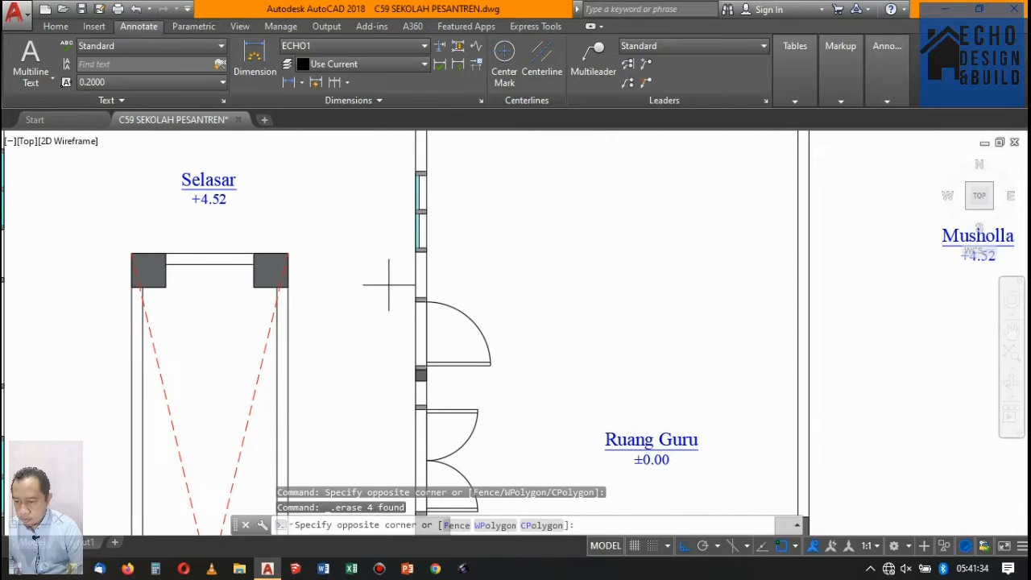
{"action": "left_click", "coordinate": [517, 380]}
{"action": "key", "text": "Delete"}
{"action": "scroll", "coordinate": [504, 345], "scroll_direction": "down", "scroll_amount": 7}
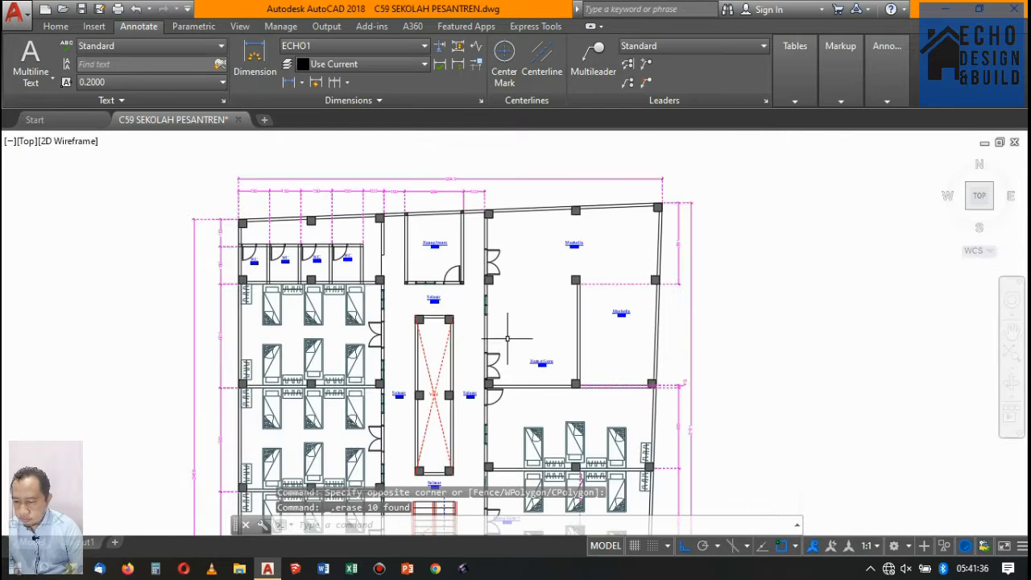
{"action": "scroll", "coordinate": [514, 352], "scroll_direction": "up", "scroll_amount": 2}
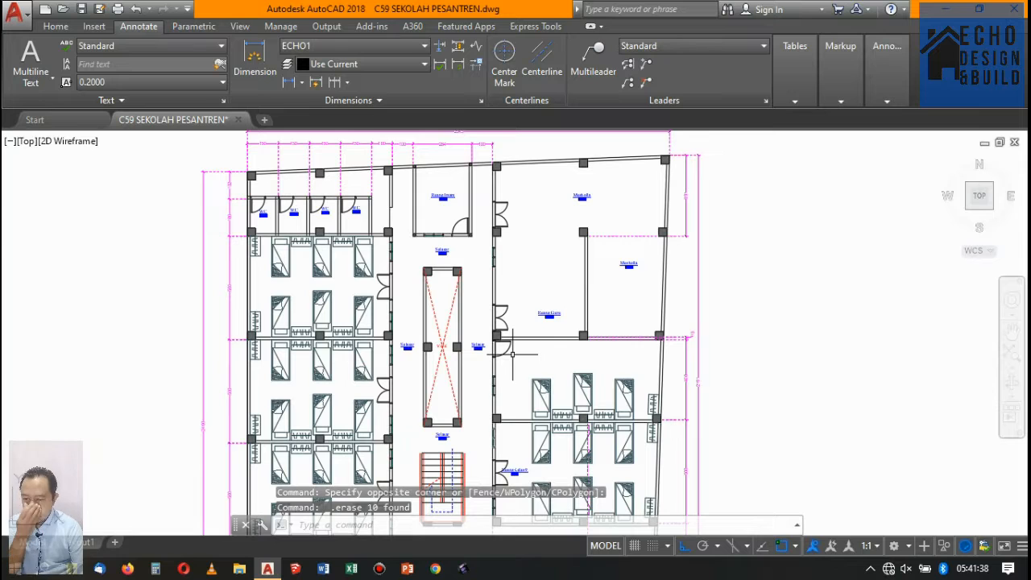
{"action": "scroll", "coordinate": [512, 352], "scroll_direction": "up", "scroll_amount": 3}
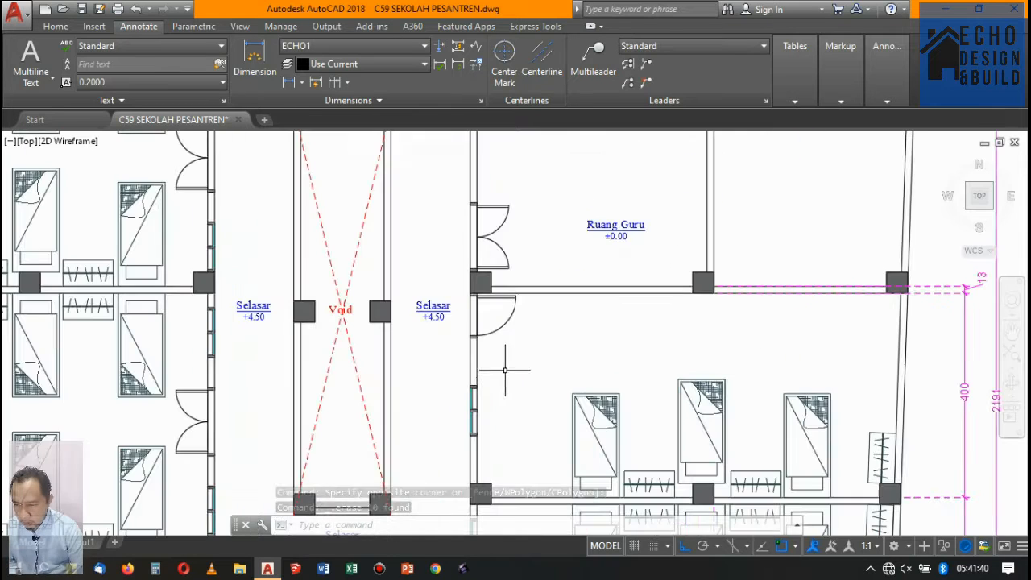
{"action": "left_click", "coordinate": [469, 291]}
{"action": "left_click", "coordinate": [518, 360]}
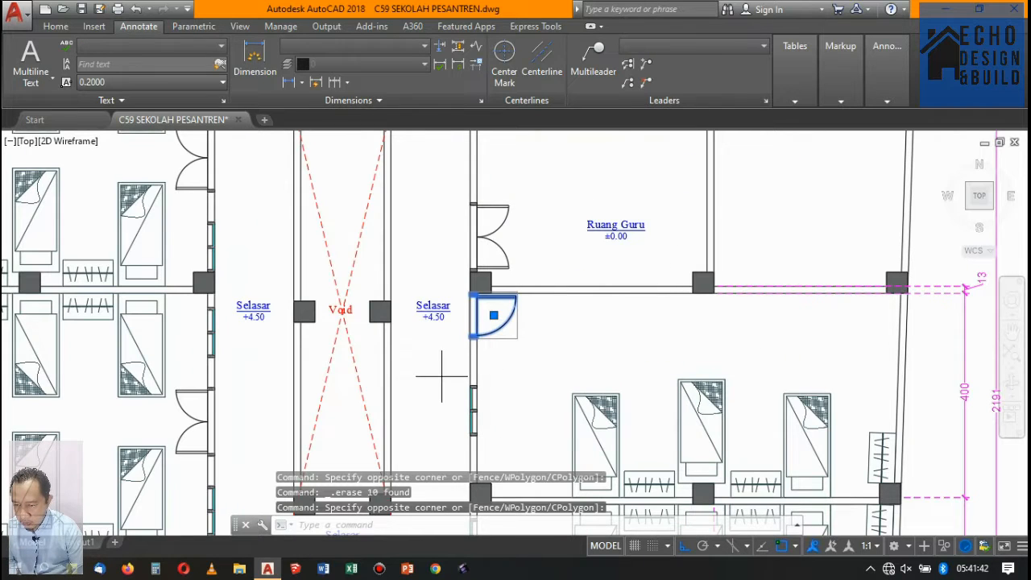
{"action": "left_click", "coordinate": [442, 376]}
{"action": "left_click", "coordinate": [522, 450]}
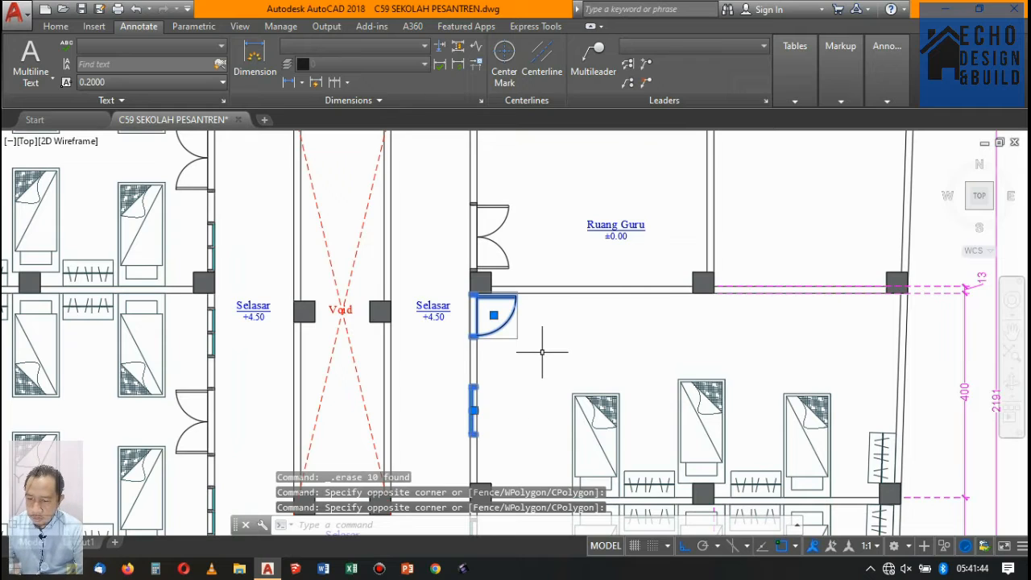
{"action": "key", "text": "Escape"}
Examine the Ruang Guru and Musholla area in relation to the furnished dormitory rooms around it
{"action": "scroll", "coordinate": [532, 338], "scroll_direction": "down", "scroll_amount": 4}
{"action": "scroll", "coordinate": [505, 319], "scroll_direction": "up", "scroll_amount": 4}
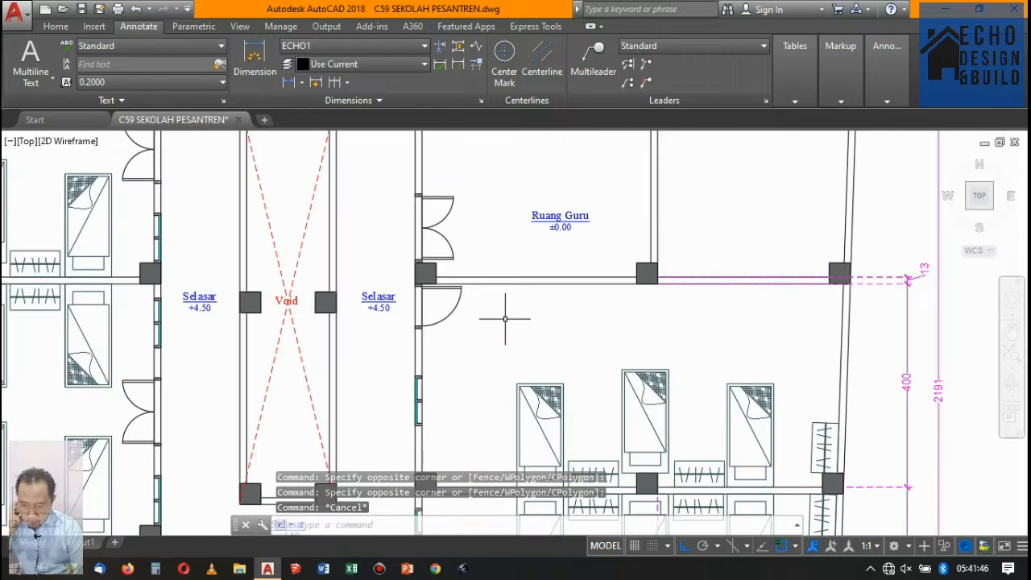
{"action": "scroll", "coordinate": [505, 317], "scroll_direction": "down", "scroll_amount": 4}
{"action": "scroll", "coordinate": [507, 316], "scroll_direction": "up", "scroll_amount": 4}
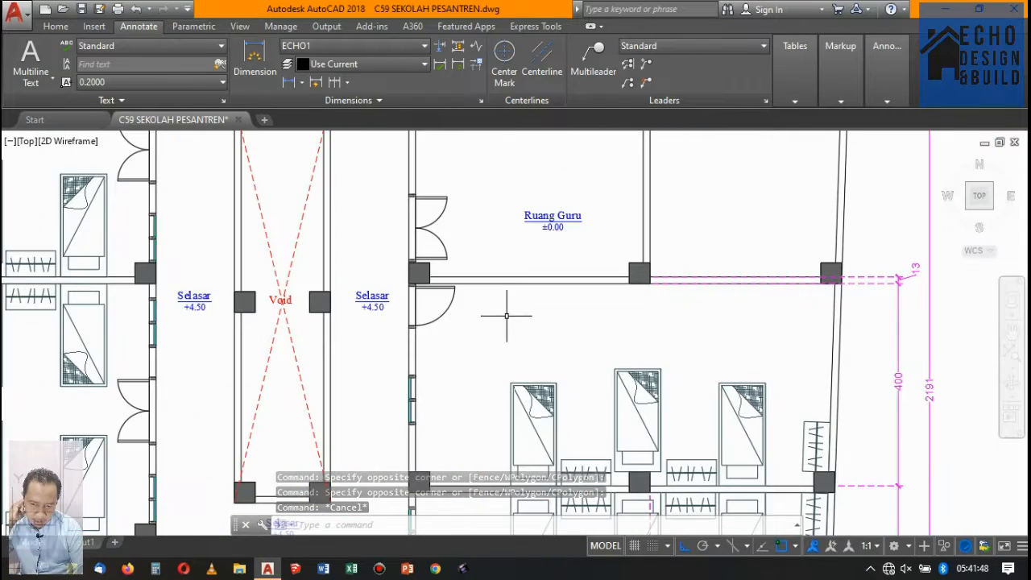
{"action": "scroll", "coordinate": [507, 316], "scroll_direction": "down", "scroll_amount": 4}
{"action": "scroll", "coordinate": [498, 270], "scroll_direction": "up", "scroll_amount": 2}
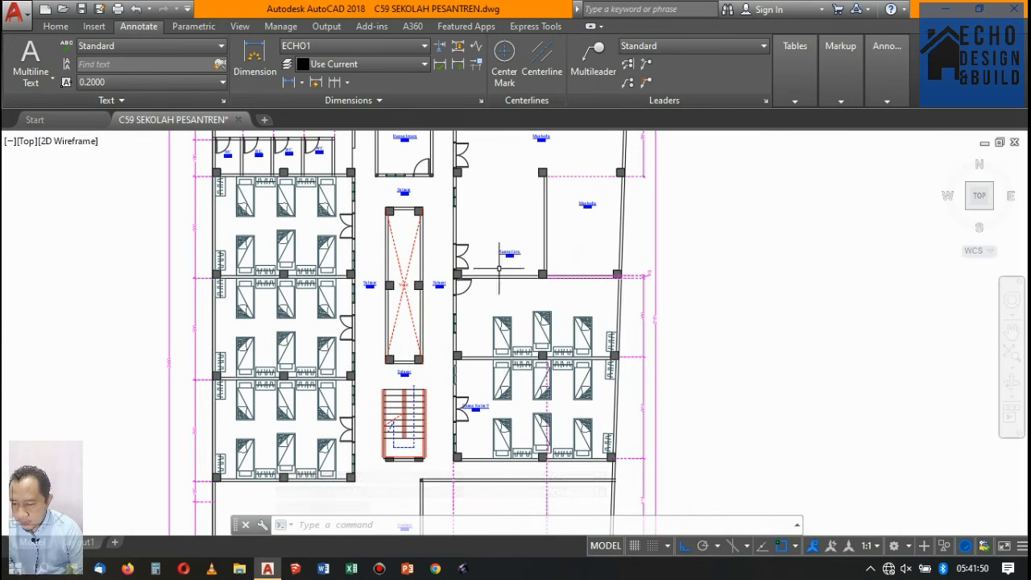
{"action": "scroll", "coordinate": [523, 302], "scroll_direction": "down", "scroll_amount": 4}
{"action": "scroll", "coordinate": [506, 305], "scroll_direction": "up", "scroll_amount": 4}
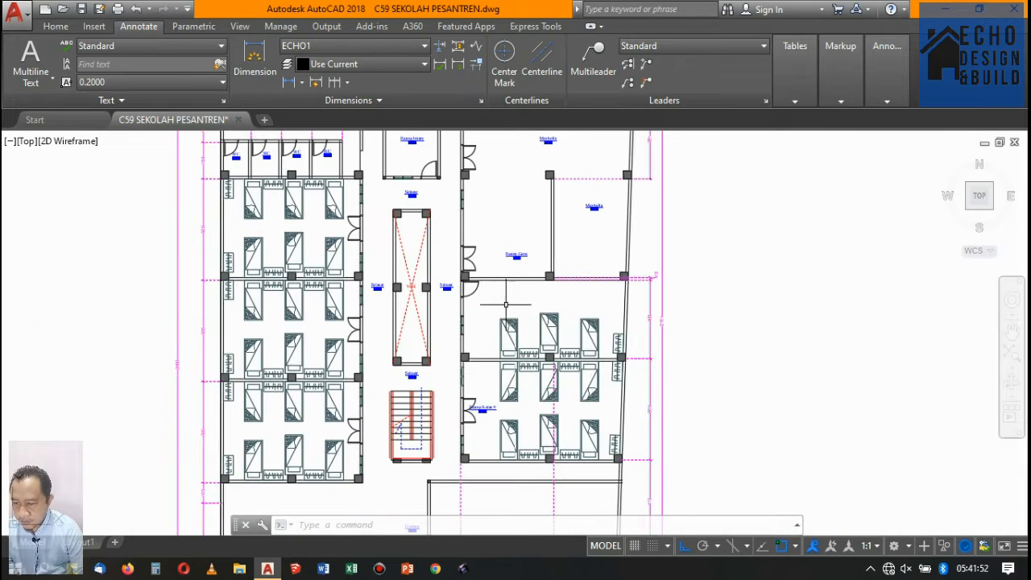
{"action": "scroll", "coordinate": [508, 293], "scroll_direction": "down", "scroll_amount": 4}
{"action": "scroll", "coordinate": [548, 265], "scroll_direction": "up", "scroll_amount": 3}
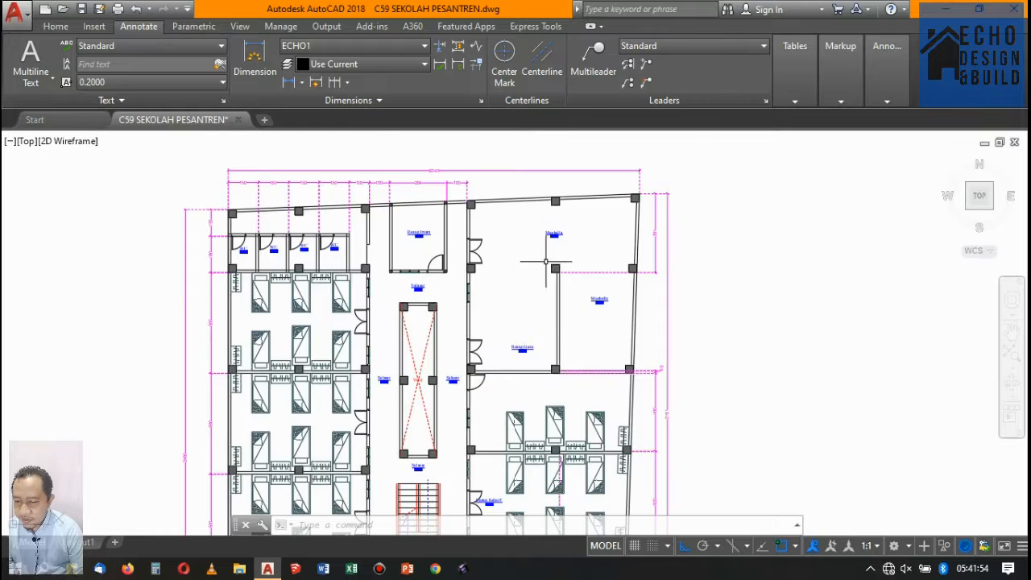
Extend both lines of the partition between Ruang Guru and Musholla up to the building's upper outer wall
{"action": "scroll", "coordinate": [556, 266], "scroll_direction": "down", "scroll_amount": 1}
{"action": "scroll", "coordinate": [577, 260], "scroll_direction": "up", "scroll_amount": 2}
{"action": "type", "text": "e"}
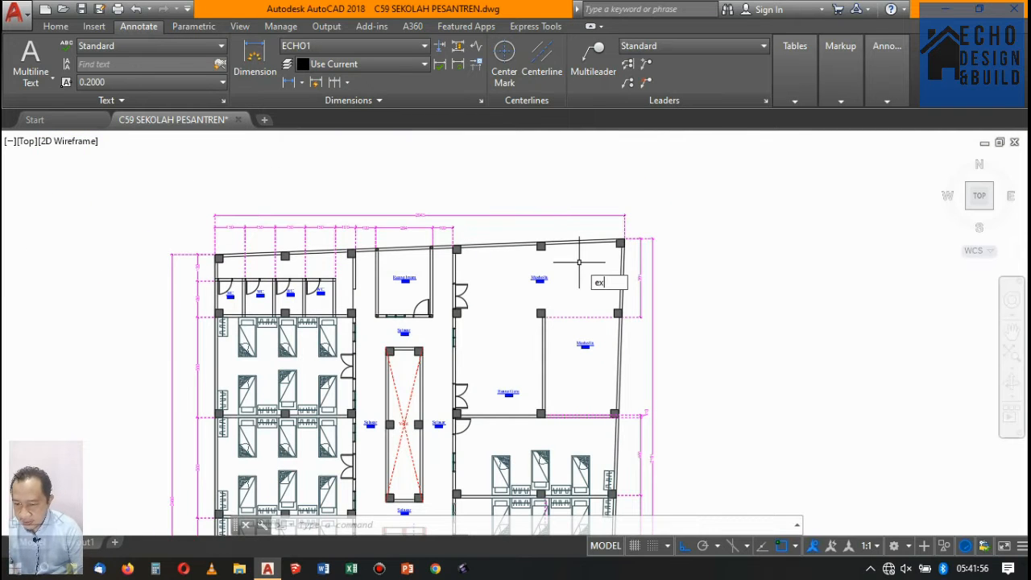
{"action": "type", "text": "x"}
{"action": "key", "text": "Return"}
{"action": "scroll", "coordinate": [579, 262], "scroll_direction": "up", "scroll_amount": 2}
{"action": "left_click", "coordinate": [564, 245]}
{"action": "key", "text": "Return"}
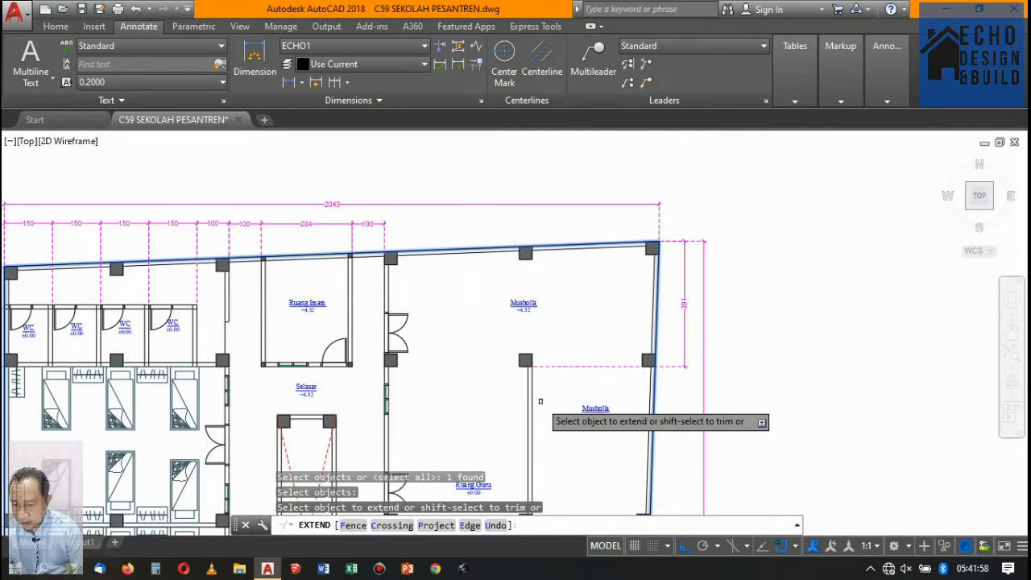
{"action": "left_click", "coordinate": [541, 401]}
{"action": "left_click", "coordinate": [516, 382]}
{"action": "key", "text": "Return"}
Copy the double-line wall below Ruang Guru and Musholla upward by 3
{"action": "scroll", "coordinate": [490, 298], "scroll_direction": "down", "scroll_amount": 4}
{"action": "scroll", "coordinate": [507, 368], "scroll_direction": "up", "scroll_amount": 2}
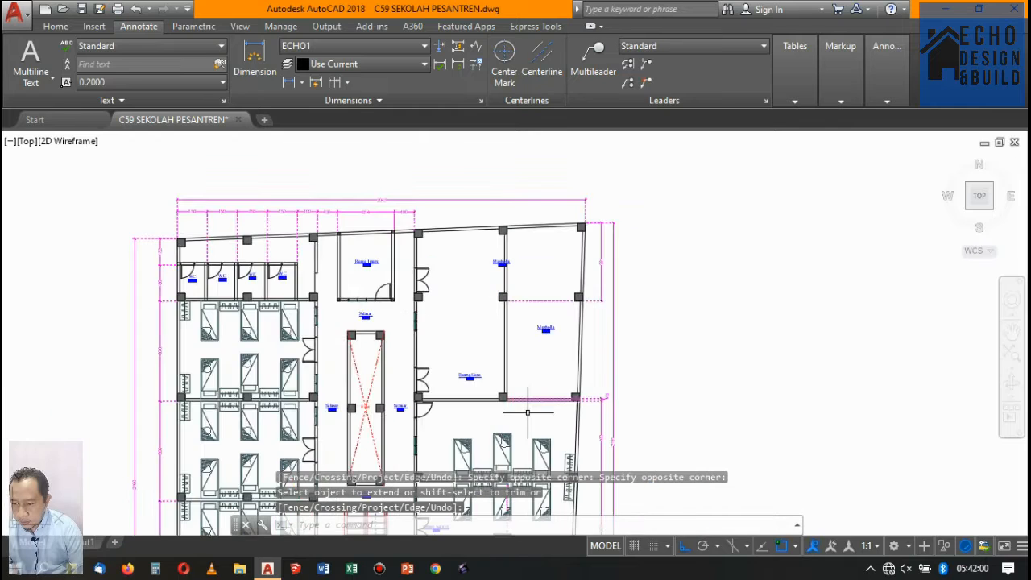
{"action": "scroll", "coordinate": [528, 411], "scroll_direction": "up", "scroll_amount": 4}
{"action": "left_click", "coordinate": [422, 395]}
{"action": "left_click", "coordinate": [396, 360]}
{"action": "scroll", "coordinate": [642, 423], "scroll_direction": "down", "scroll_amount": 2}
{"action": "scroll", "coordinate": [451, 395], "scroll_direction": "down", "scroll_amount": 2}
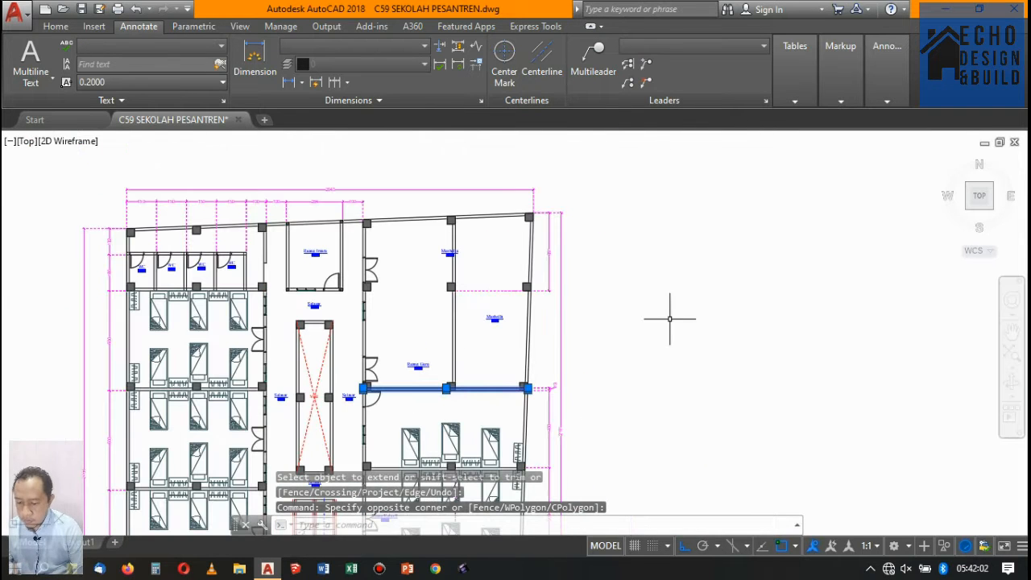
{"action": "type", "text": "co"}
{"action": "key", "text": "Return"}
{"action": "left_click", "coordinate": [665, 330]}
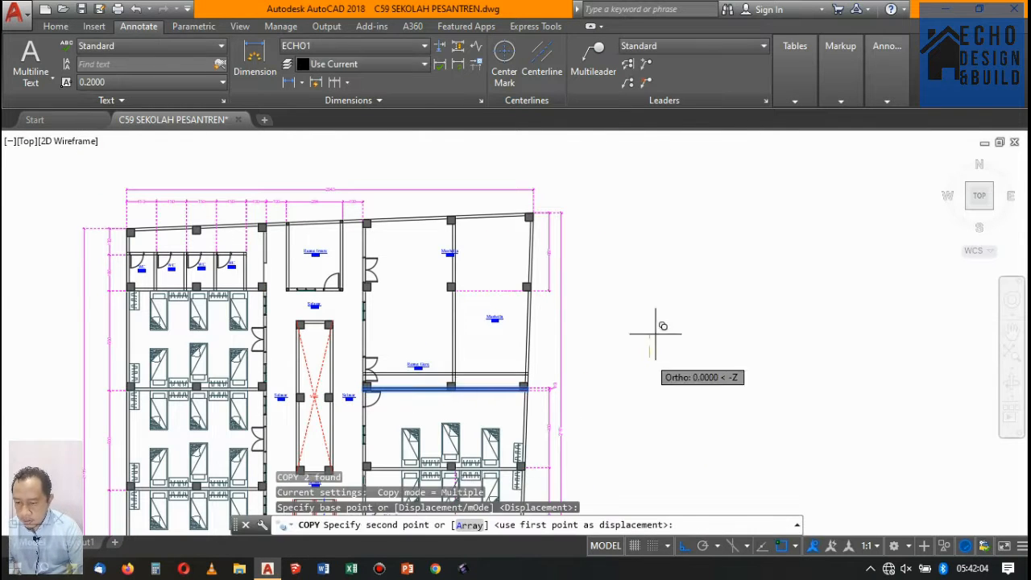
{"action": "type", "text": "3"}
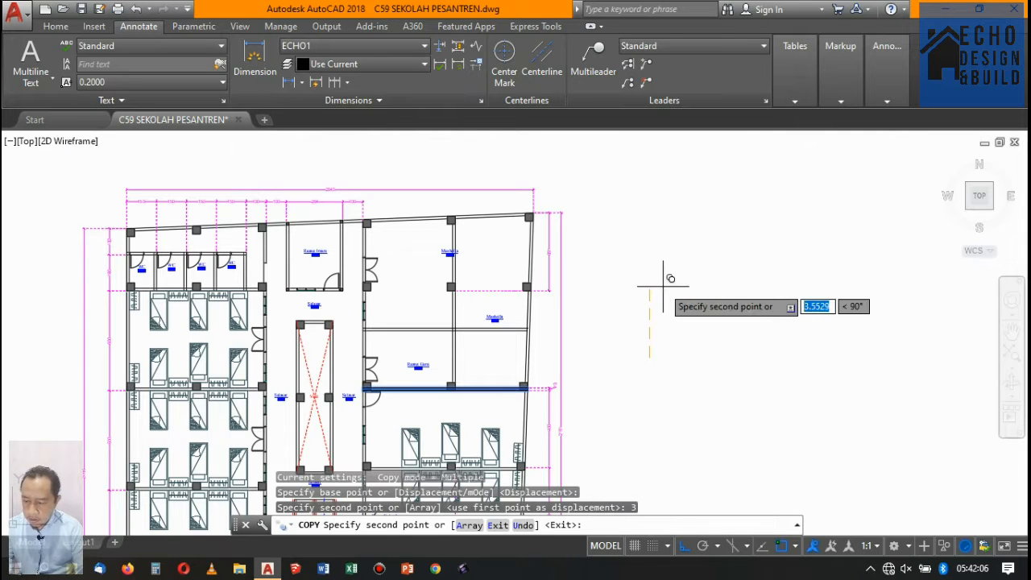
{"action": "key", "text": "Return"}
Try placing another copy of the wall 1.5 above the original, and undo that copy
{"action": "type", "text": "1."}
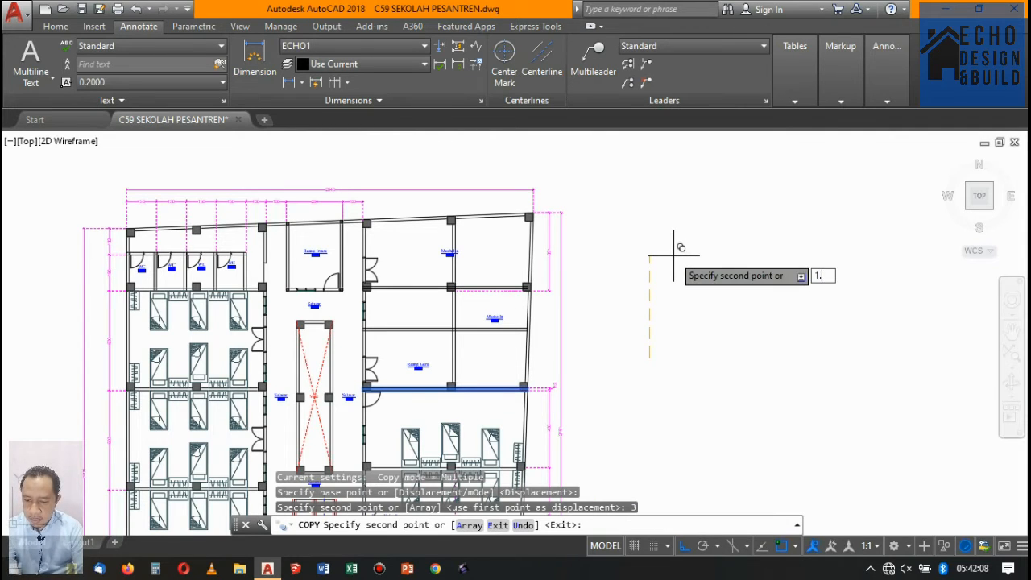
{"action": "type", "text": "5"}
{"action": "key", "text": "Return"}
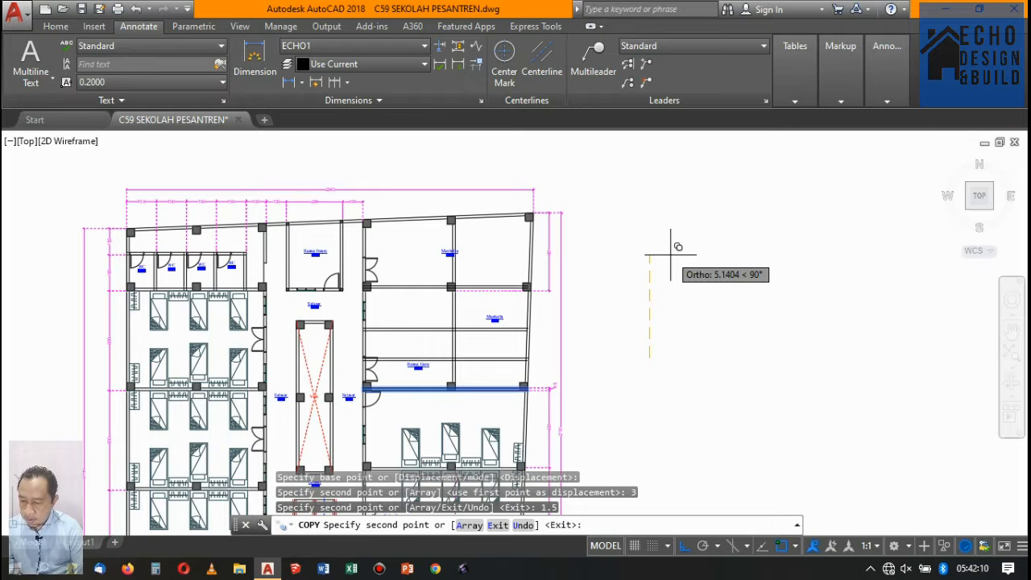
{"action": "type", "text": "u"}
{"action": "key", "text": "Return"}
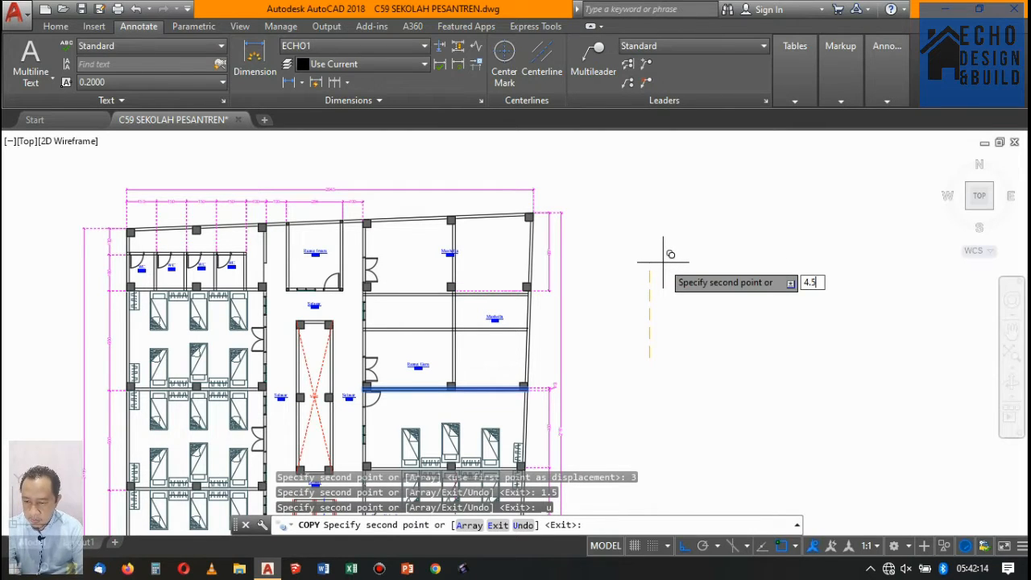
Place a second copy of the wall 4.5 above the original and finish copying
{"action": "type", "text": "4.5"}
{"action": "key", "text": "Return"}
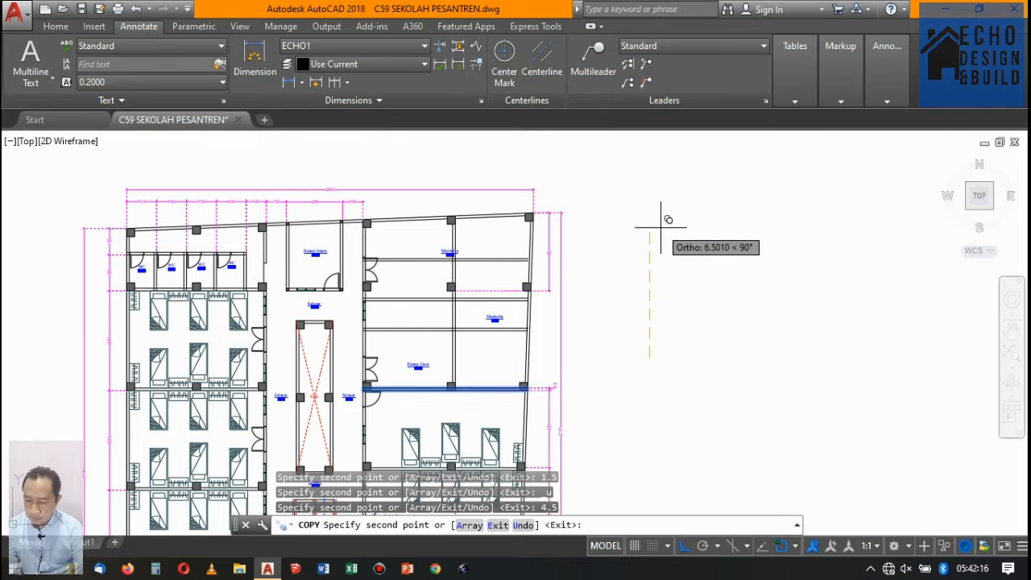
{"action": "key", "text": "Return"}
{"action": "scroll", "coordinate": [421, 269], "scroll_direction": "up", "scroll_amount": 4}
{"action": "left_click", "coordinate": [448, 346]}
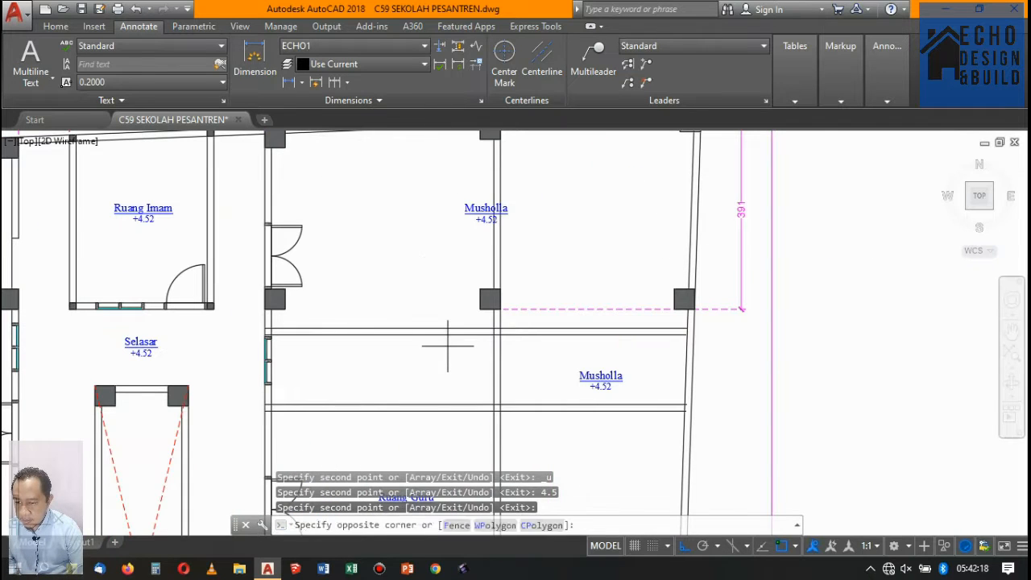
{"action": "left_click", "coordinate": [421, 283]}
{"action": "scroll", "coordinate": [492, 327], "scroll_direction": "down", "scroll_amount": 7}
{"action": "scroll", "coordinate": [526, 324], "scroll_direction": "up", "scroll_amount": 7}
{"action": "scroll", "coordinate": [575, 312], "scroll_direction": "down", "scroll_amount": 4}
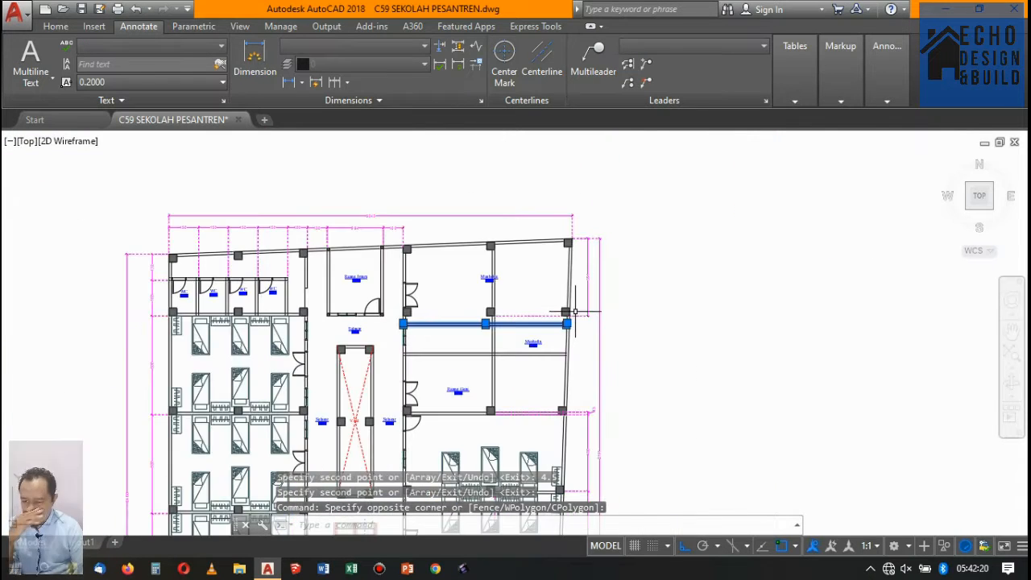
{"action": "scroll", "coordinate": [575, 312], "scroll_direction": "up", "scroll_amount": 5}
{"action": "scroll", "coordinate": [645, 270], "scroll_direction": "down", "scroll_amount": 2}
{"action": "scroll", "coordinate": [593, 322], "scroll_direction": "up", "scroll_amount": 2}
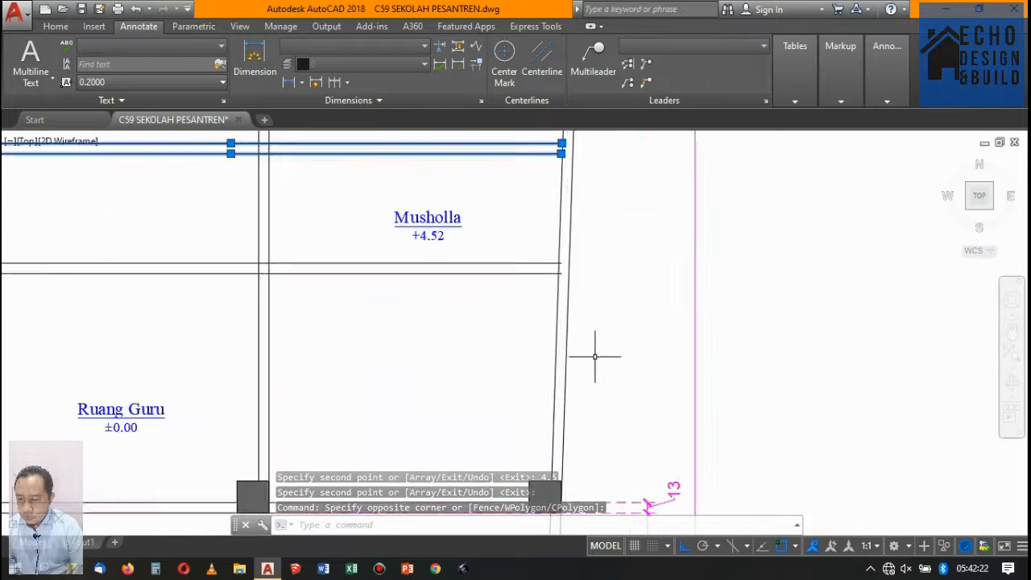
{"action": "scroll", "coordinate": [594, 339], "scroll_direction": "down", "scroll_amount": 5}
{"action": "scroll", "coordinate": [513, 228], "scroll_direction": "up", "scroll_amount": 4}
{"action": "scroll", "coordinate": [511, 229], "scroll_direction": "down", "scroll_amount": 4}
{"action": "scroll", "coordinate": [435, 232], "scroll_direction": "up", "scroll_amount": 4}
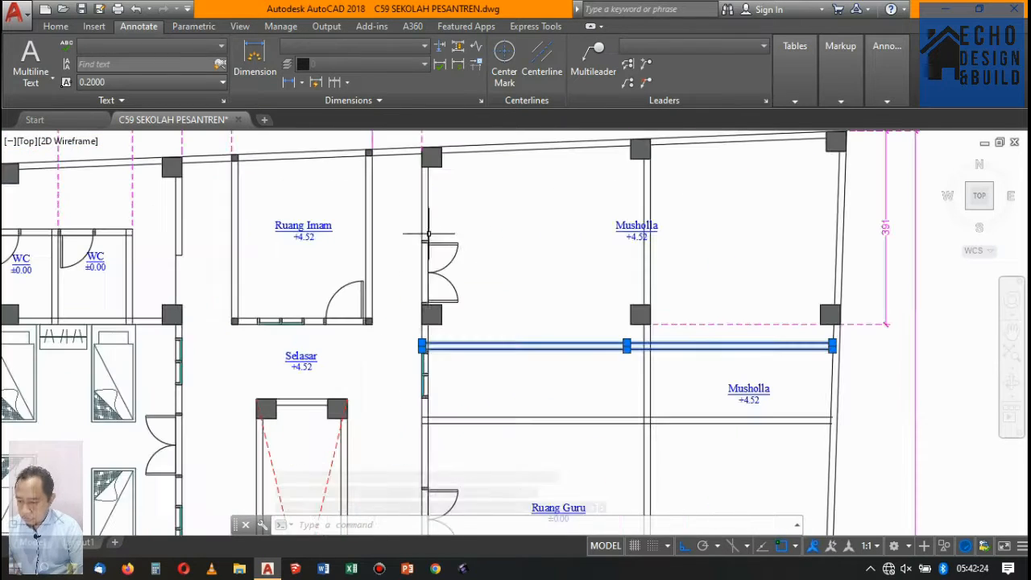
{"action": "key", "text": "Escape"}
Delete the upper Musholla's double door on the corridor wall
{"action": "left_click", "coordinate": [476, 261]}
{"action": "left_click", "coordinate": [459, 227]}
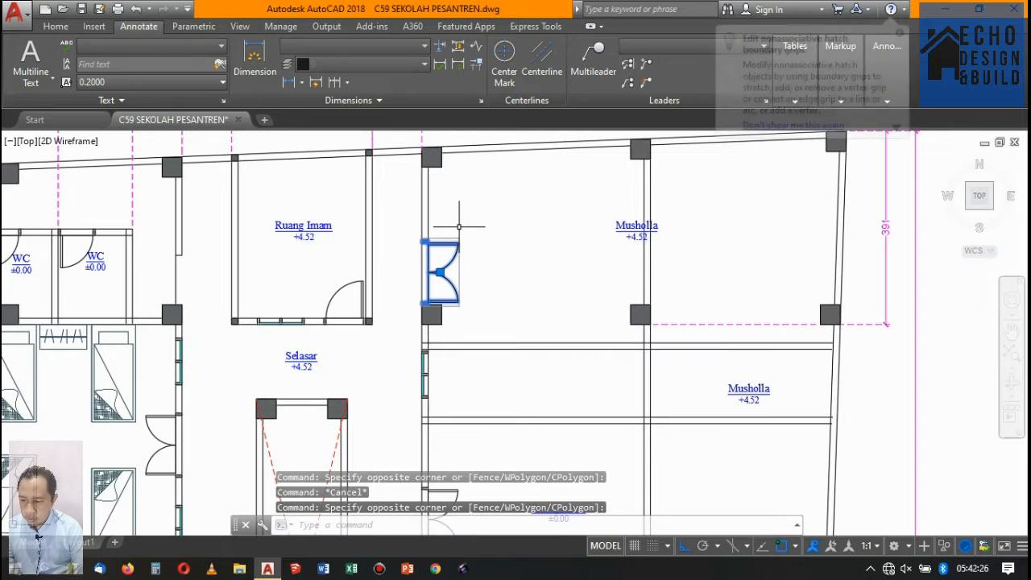
{"action": "scroll", "coordinate": [463, 231], "scroll_direction": "down", "scroll_amount": 5}
{"action": "scroll", "coordinate": [470, 261], "scroll_direction": "up", "scroll_amount": 2}
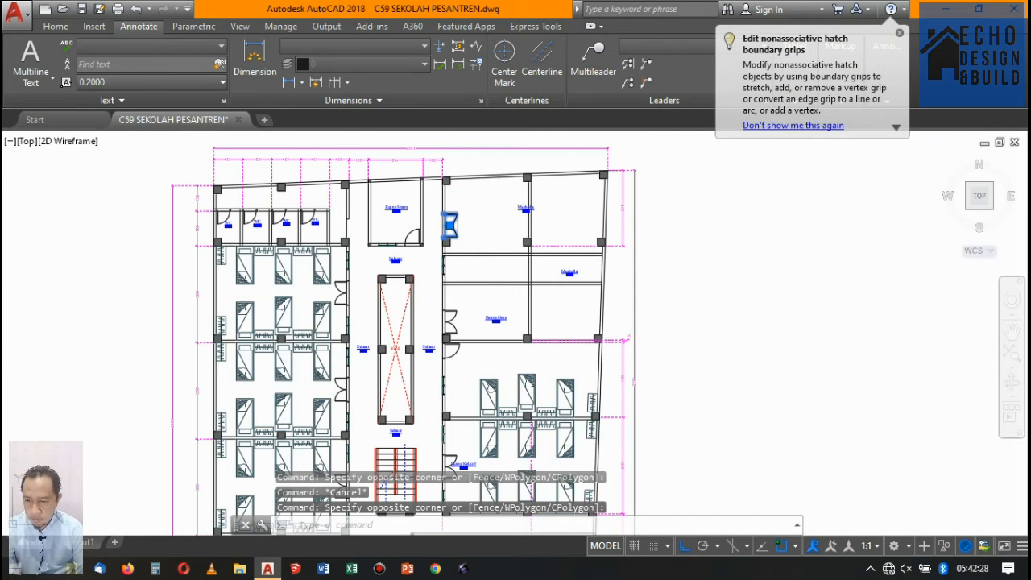
{"action": "key", "text": "Delete"}
Trim the two copied horizontal walls back to the vertical partition, removing their parts on the Ruang Guru side
{"action": "scroll", "coordinate": [527, 259], "scroll_direction": "up", "scroll_amount": 4}
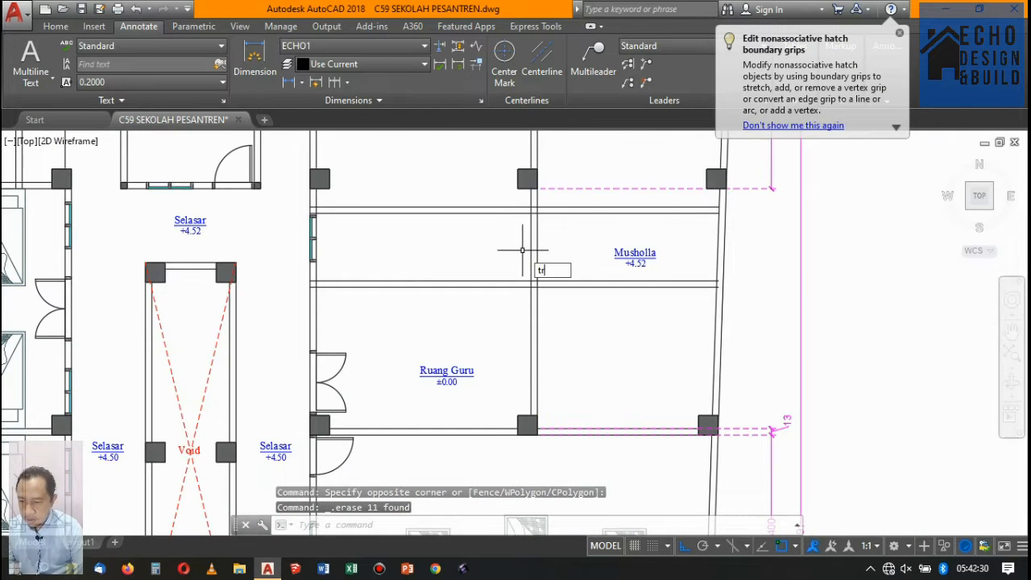
{"action": "key", "text": "Return"}
{"action": "left_click", "coordinate": [532, 250]}
{"action": "key", "text": "Return"}
{"action": "left_click", "coordinate": [462, 315]}
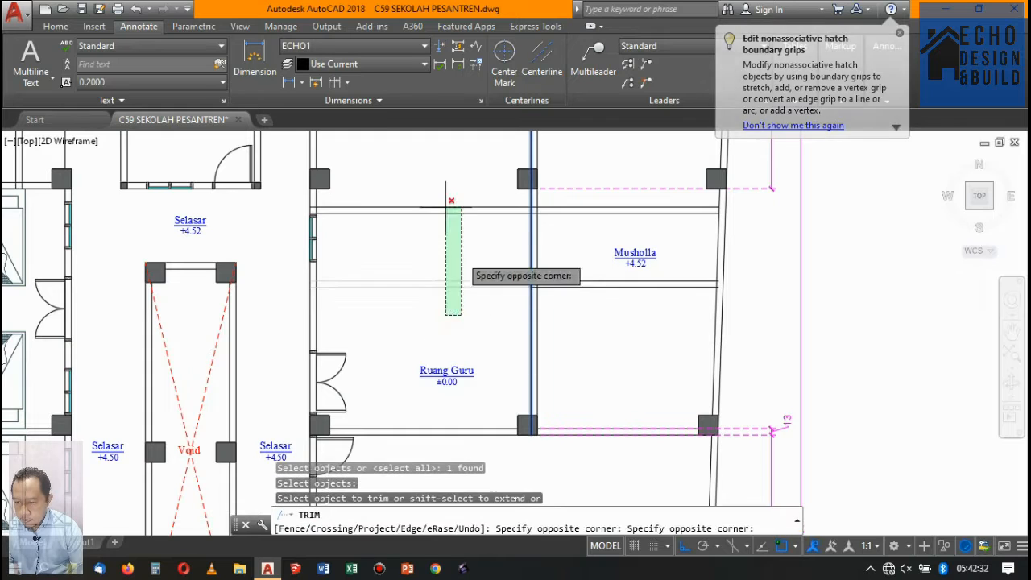
{"action": "left_click", "coordinate": [451, 201]}
{"action": "scroll", "coordinate": [463, 260], "scroll_direction": "down", "scroll_amount": 3}
Copy the vertical partition 2 to the right, into the Musholla area
{"action": "scroll", "coordinate": [499, 260], "scroll_direction": "up", "scroll_amount": 5}
{"action": "left_click", "coordinate": [502, 263]}
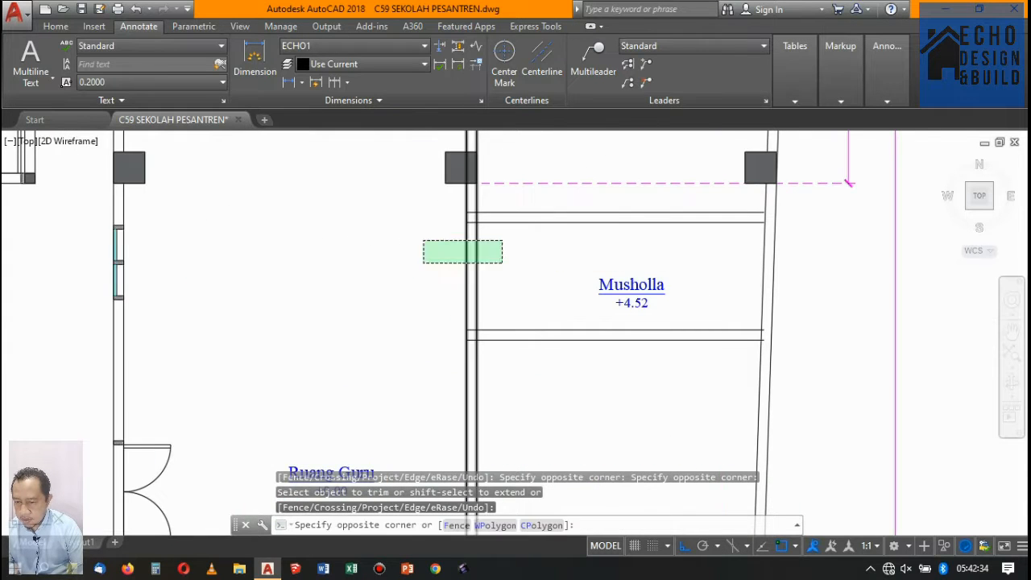
{"action": "left_click", "coordinate": [423, 240]}
{"action": "scroll", "coordinate": [465, 271], "scroll_direction": "down", "scroll_amount": 5}
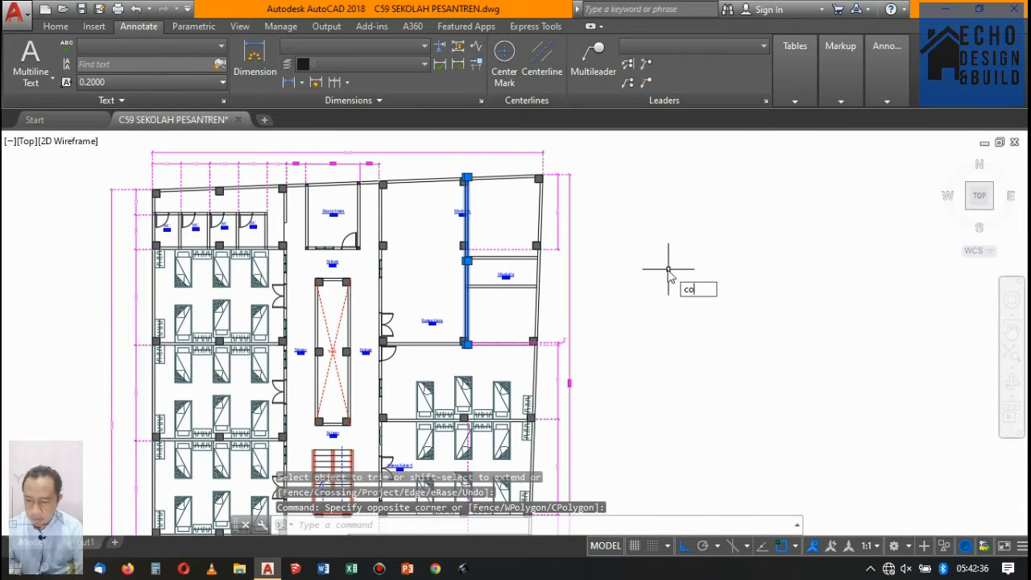
{"action": "key", "text": "Return"}
{"action": "left_click", "coordinate": [634, 263]}
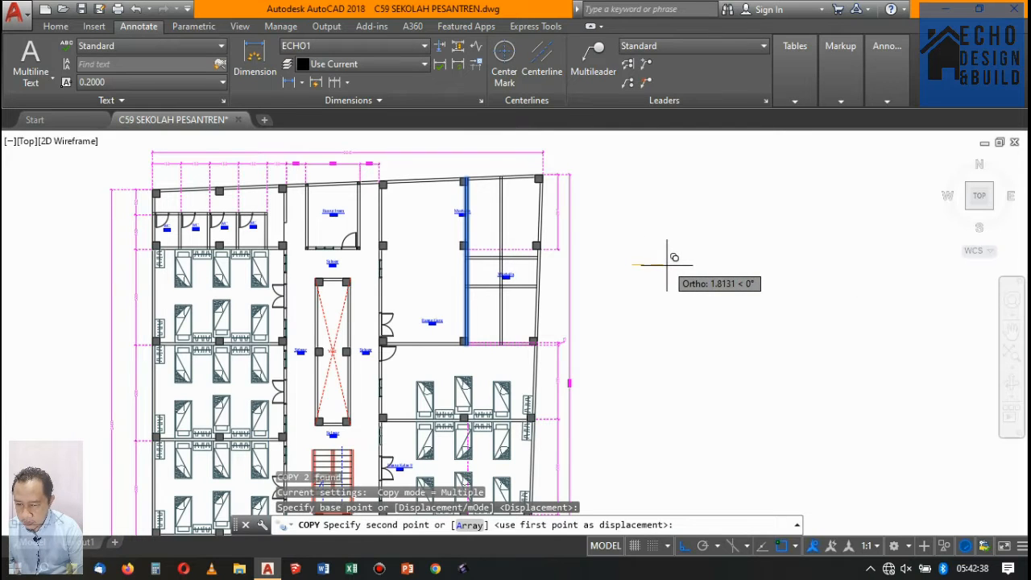
{"action": "type", "text": "1"}
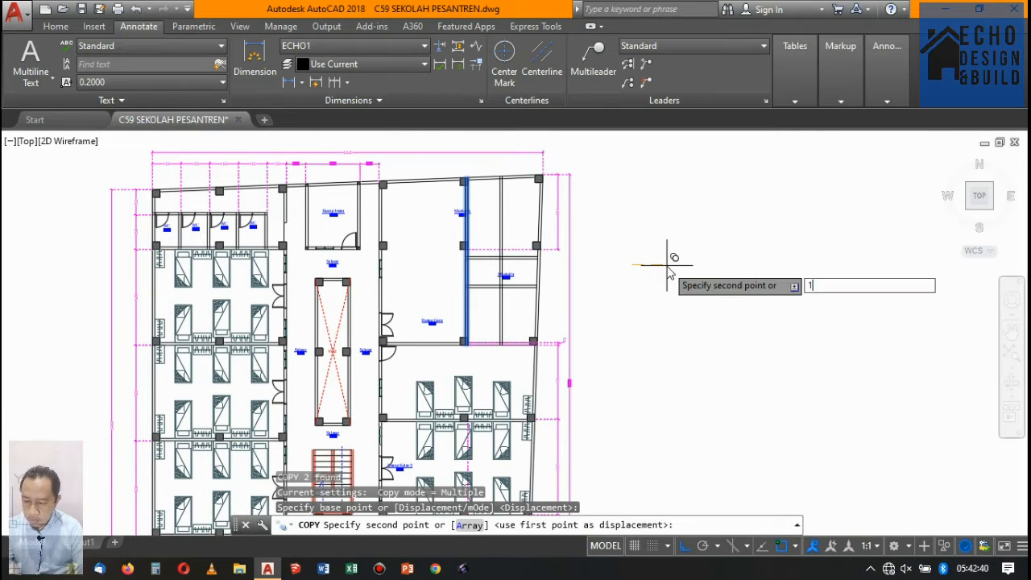
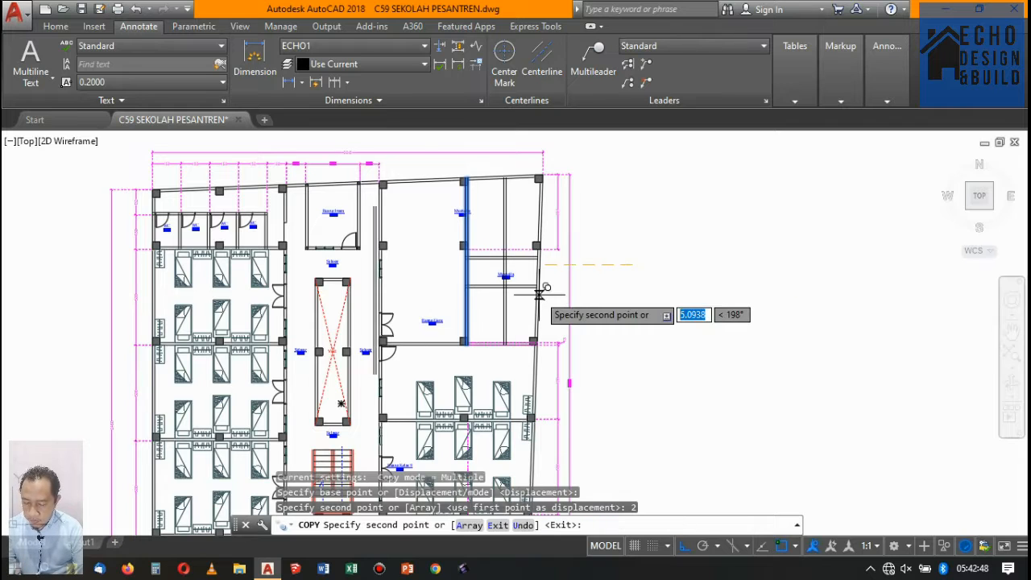
{"action": "key", "text": "Return"}
Trim the copied vertical partition so only the part between the two horizontal Musholla walls remains
{"action": "key", "text": "Return"}
{"action": "key", "text": "Return"}
{"action": "scroll", "coordinate": [518, 276], "scroll_direction": "up", "scroll_amount": 5}
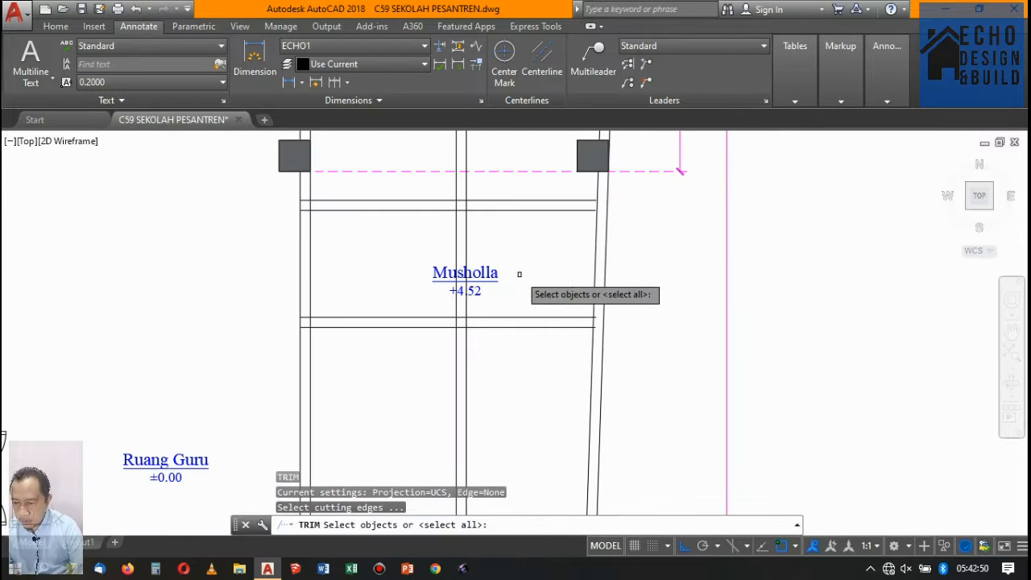
{"action": "left_click", "coordinate": [534, 348]}
{"action": "left_click", "coordinate": [515, 266]}
{"action": "left_click", "coordinate": [520, 224]}
{"action": "left_click", "coordinate": [499, 196]}
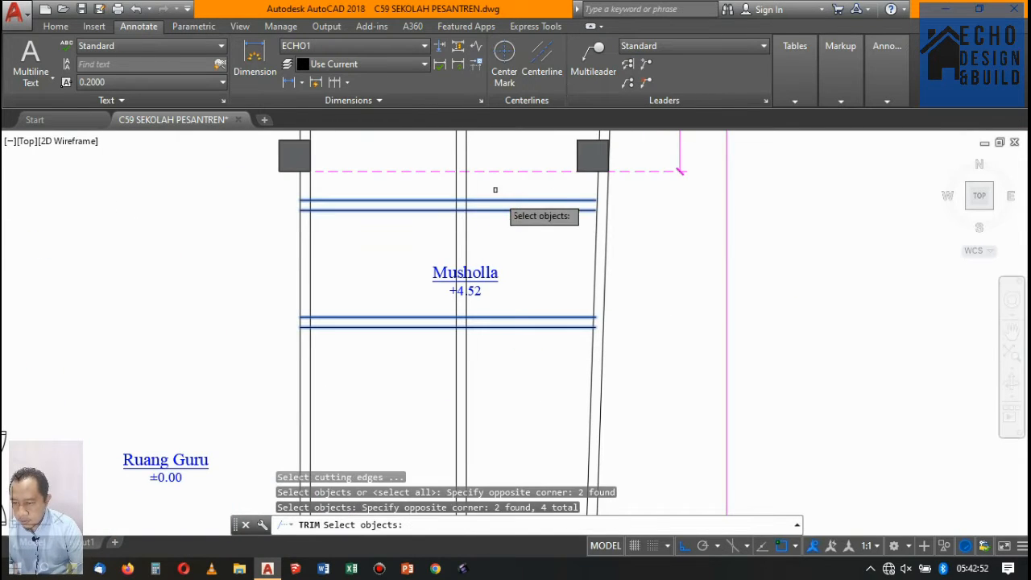
{"action": "key", "text": "Return"}
{"action": "left_click", "coordinate": [474, 148]}
{"action": "left_click", "coordinate": [442, 168]}
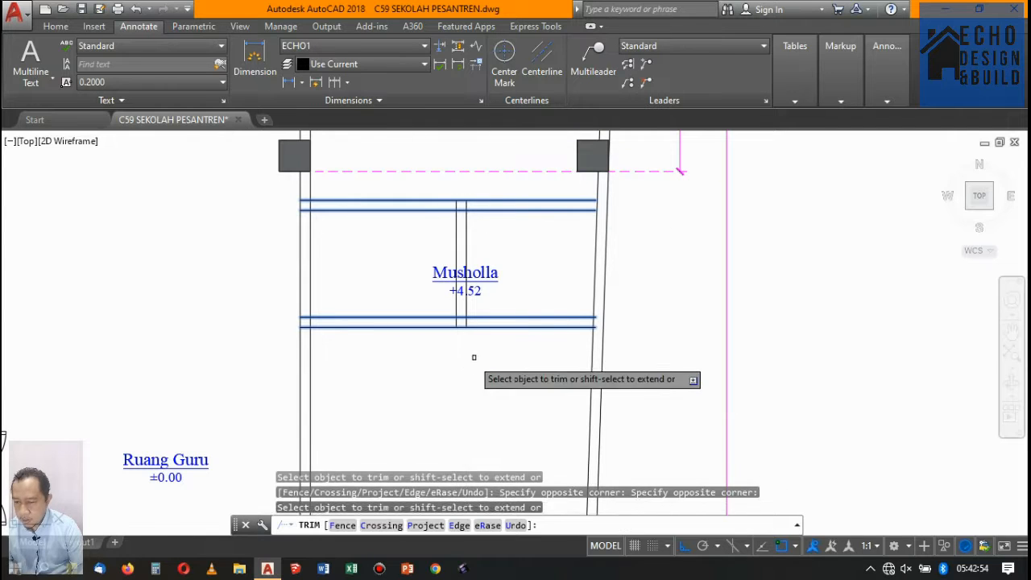
{"action": "key", "text": "Return"}
{"action": "scroll", "coordinate": [483, 354], "scroll_direction": "down", "scroll_amount": 4}
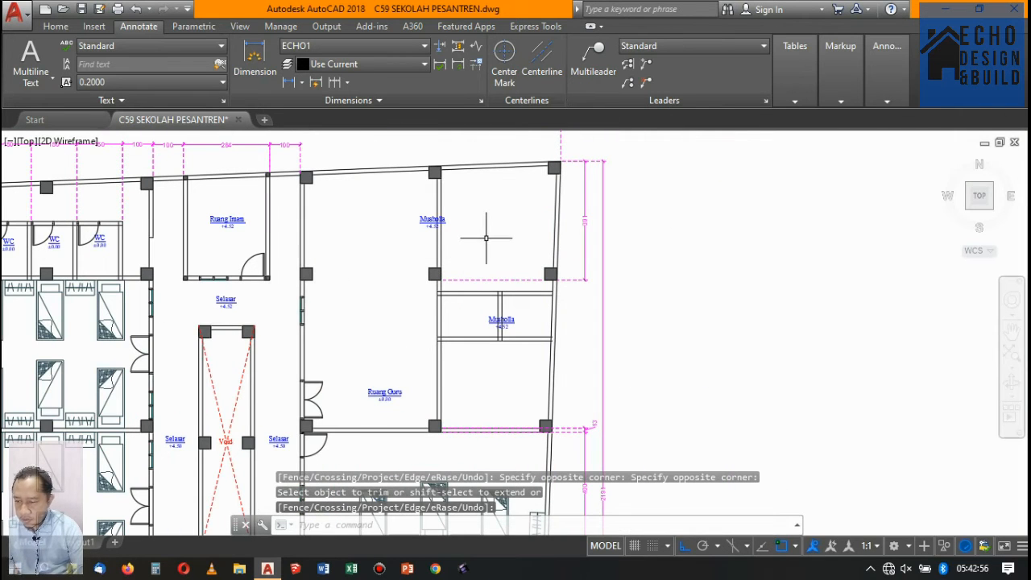
Examine the third-floor layout around the Musholla and Ruang Guru areas and compare it with the adjacent floor plan
{"action": "scroll", "coordinate": [362, 260], "scroll_direction": "down", "scroll_amount": 3}
{"action": "scroll", "coordinate": [355, 245], "scroll_direction": "up", "scroll_amount": 4}
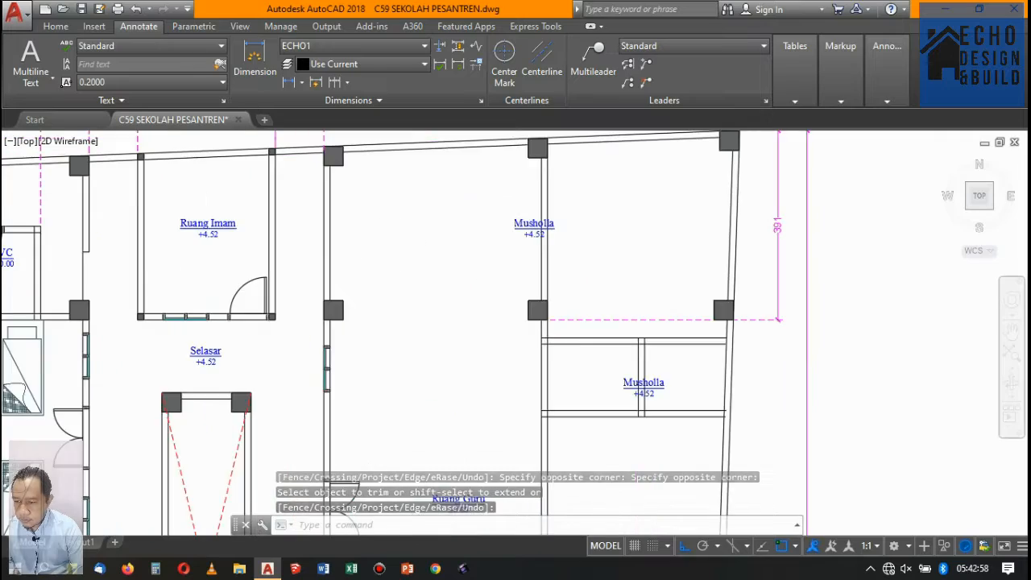
{"action": "scroll", "coordinate": [407, 254], "scroll_direction": "down", "scroll_amount": 6}
{"action": "scroll", "coordinate": [202, 266], "scroll_direction": "up", "scroll_amount": 3}
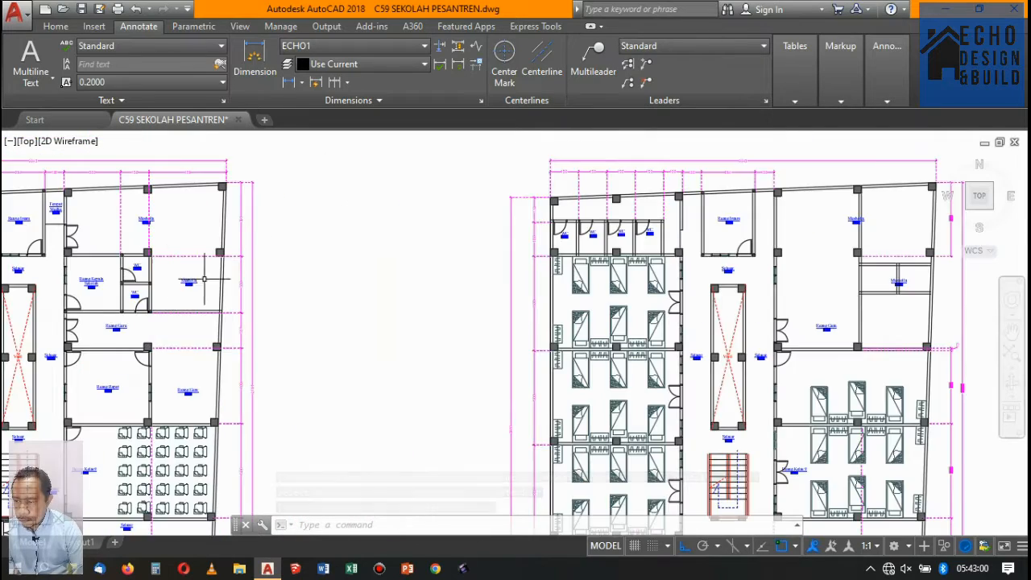
{"action": "scroll", "coordinate": [221, 288], "scroll_direction": "down", "scroll_amount": 5}
{"action": "scroll", "coordinate": [242, 282], "scroll_direction": "up", "scroll_amount": 5}
{"action": "scroll", "coordinate": [476, 272], "scroll_direction": "down", "scroll_amount": 2}
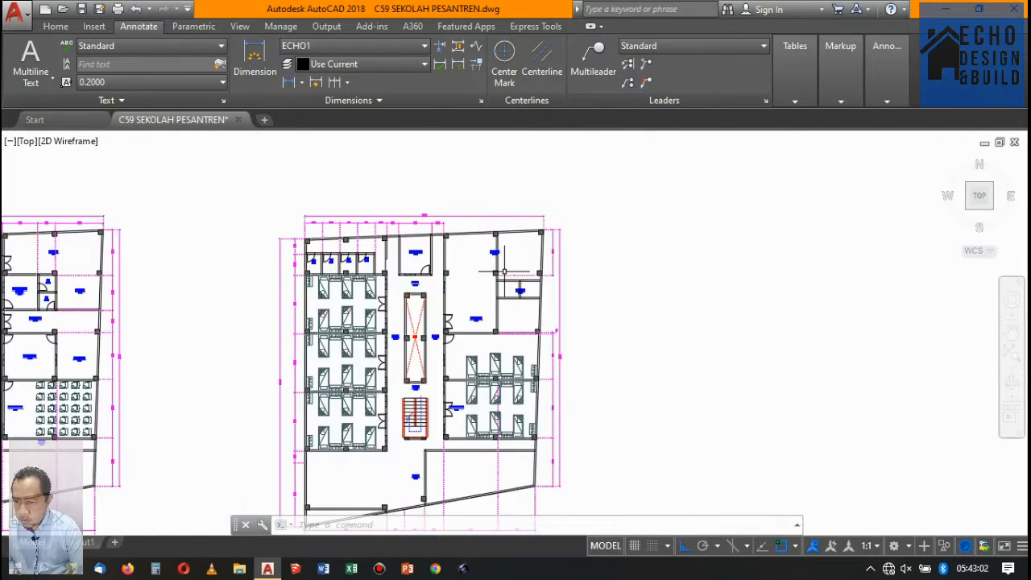
{"action": "scroll", "coordinate": [386, 278], "scroll_direction": "up", "scroll_amount": 2}
{"action": "scroll", "coordinate": [386, 278], "scroll_direction": "up", "scroll_amount": 4}
{"action": "scroll", "coordinate": [467, 276], "scroll_direction": "down", "scroll_amount": 6}
{"action": "scroll", "coordinate": [476, 277], "scroll_direction": "up", "scroll_amount": 4}
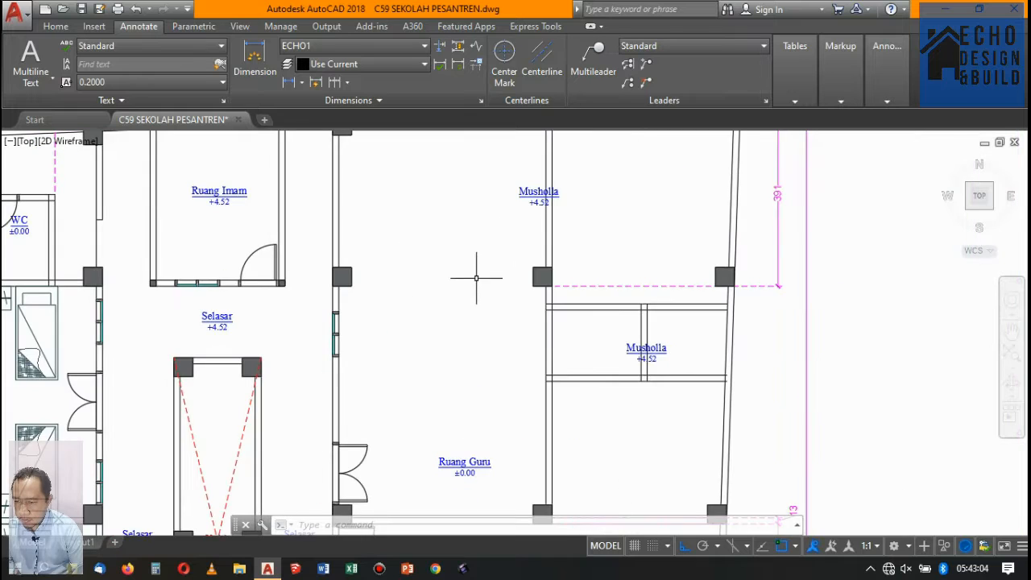
{"action": "scroll", "coordinate": [517, 277], "scroll_direction": "down", "scroll_amount": 2}
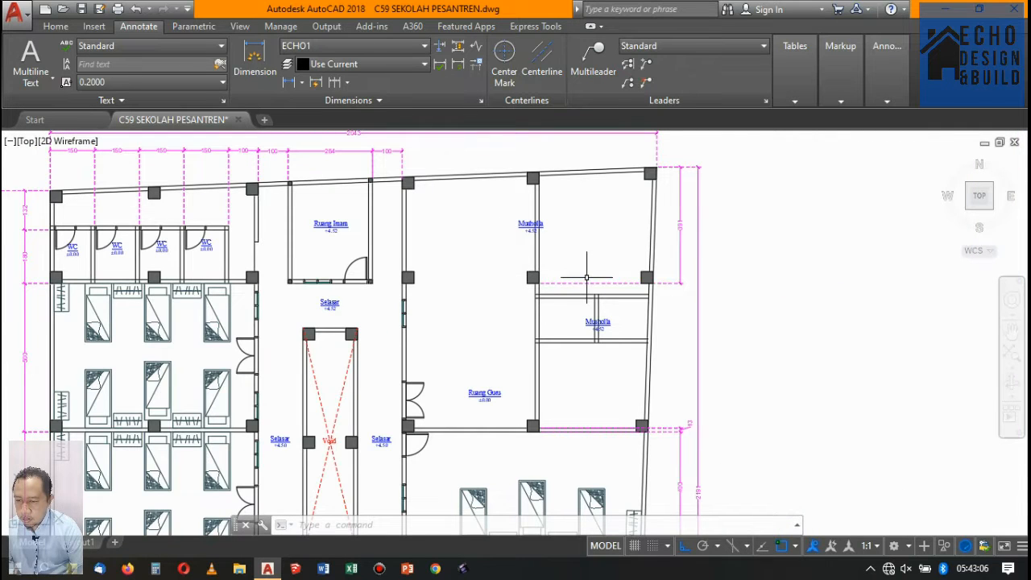
{"action": "scroll", "coordinate": [482, 278], "scroll_direction": "up", "scroll_amount": 4}
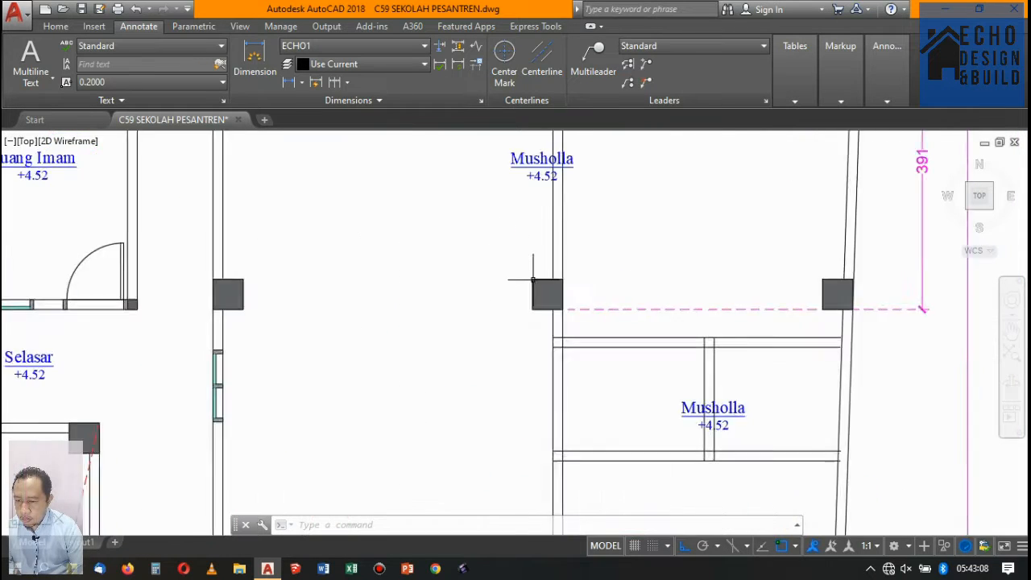
{"action": "scroll", "coordinate": [516, 258], "scroll_direction": "down", "scroll_amount": 6}
{"action": "scroll", "coordinate": [483, 289], "scroll_direction": "up", "scroll_amount": 2}
{"action": "scroll", "coordinate": [467, 288], "scroll_direction": "up", "scroll_amount": 3}
{"action": "scroll", "coordinate": [534, 257], "scroll_direction": "down", "scroll_amount": 3}
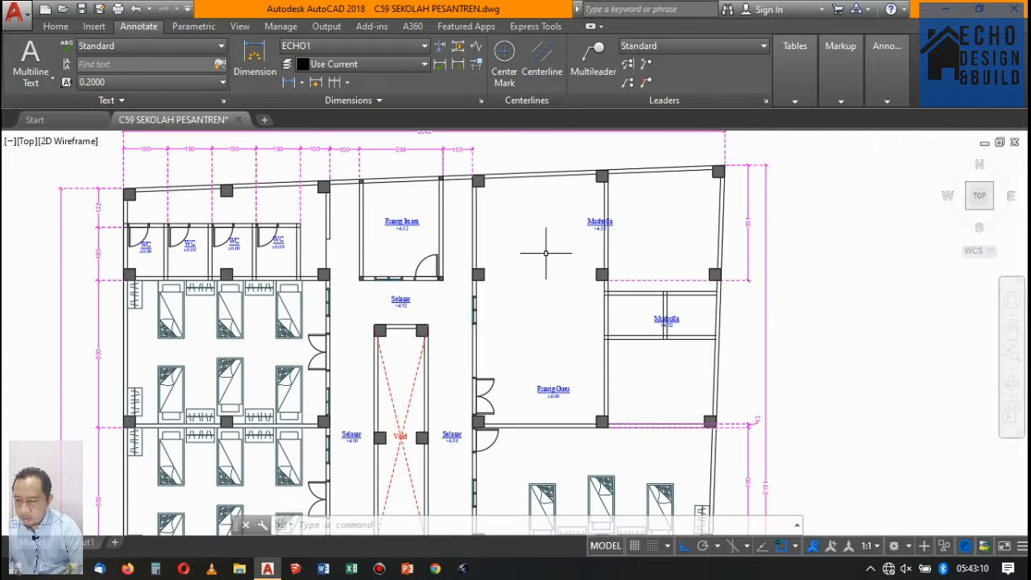
{"action": "scroll", "coordinate": [526, 237], "scroll_direction": "up", "scroll_amount": 2}
{"action": "scroll", "coordinate": [523, 234], "scroll_direction": "down", "scroll_amount": 2}
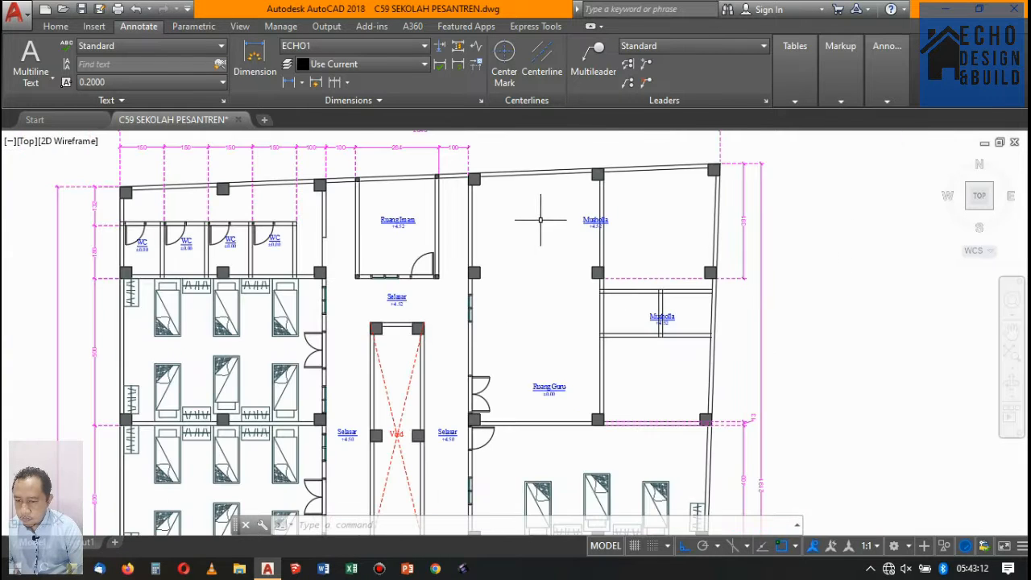
Copy the upper of the two horizontal Musholla walls 1.5 upward
{"action": "scroll", "coordinate": [636, 292], "scroll_direction": "up", "scroll_amount": 2}
{"action": "left_click", "coordinate": [636, 300]}
{"action": "left_click", "coordinate": [634, 281]}
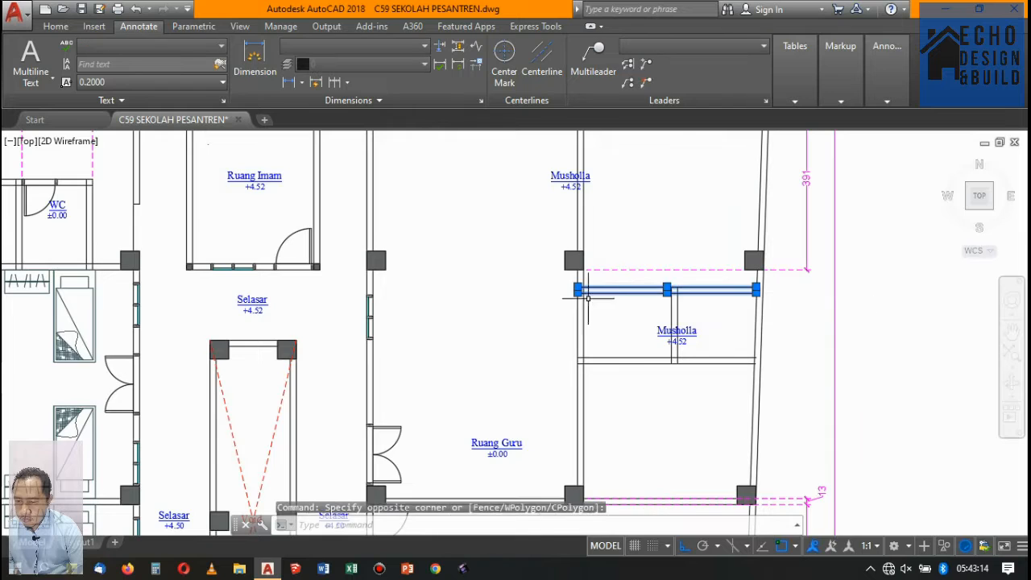
{"action": "scroll", "coordinate": [538, 310], "scroll_direction": "down", "scroll_amount": 4}
{"action": "scroll", "coordinate": [730, 292], "scroll_direction": "up", "scroll_amount": 2}
{"action": "scroll", "coordinate": [730, 299], "scroll_direction": "down", "scroll_amount": 2}
{"action": "scroll", "coordinate": [728, 305], "scroll_direction": "up", "scroll_amount": 2}
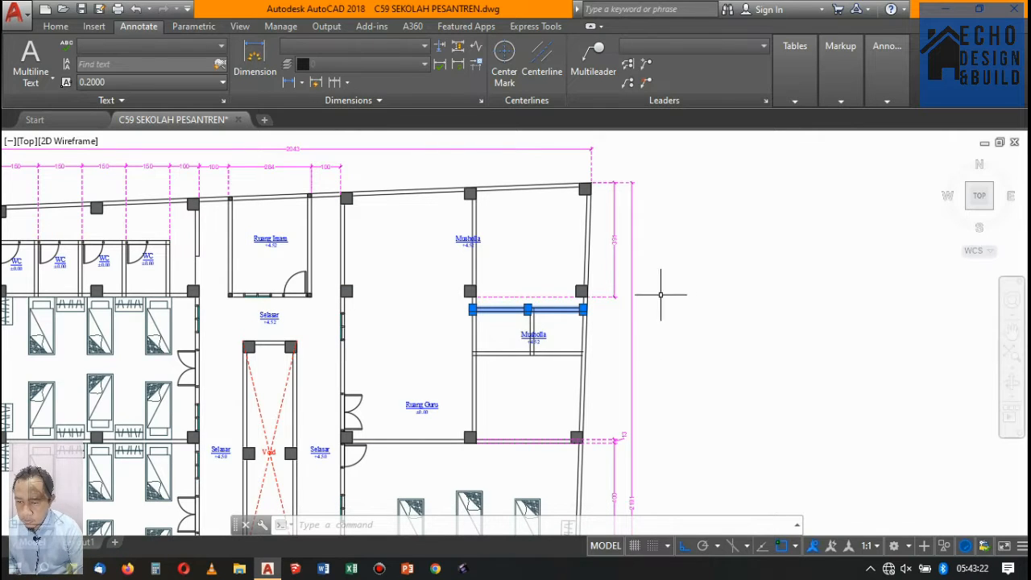
{"action": "scroll", "coordinate": [454, 309], "scroll_direction": "up", "scroll_amount": 3}
{"action": "scroll", "coordinate": [502, 318], "scroll_direction": "down", "scroll_amount": 4}
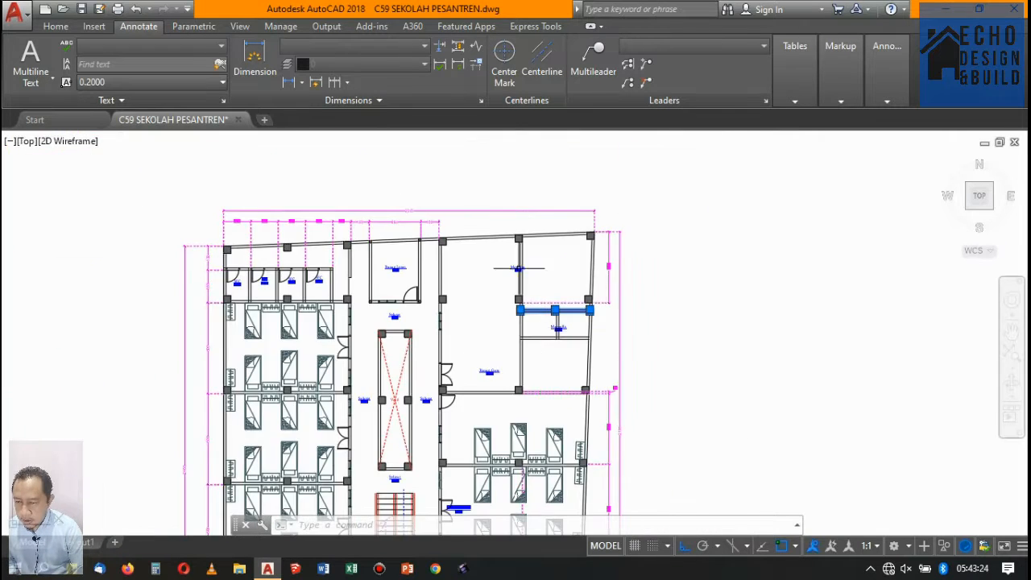
{"action": "scroll", "coordinate": [515, 290], "scroll_direction": "up", "scroll_amount": 4}
{"action": "scroll", "coordinate": [517, 274], "scroll_direction": "down", "scroll_amount": 2}
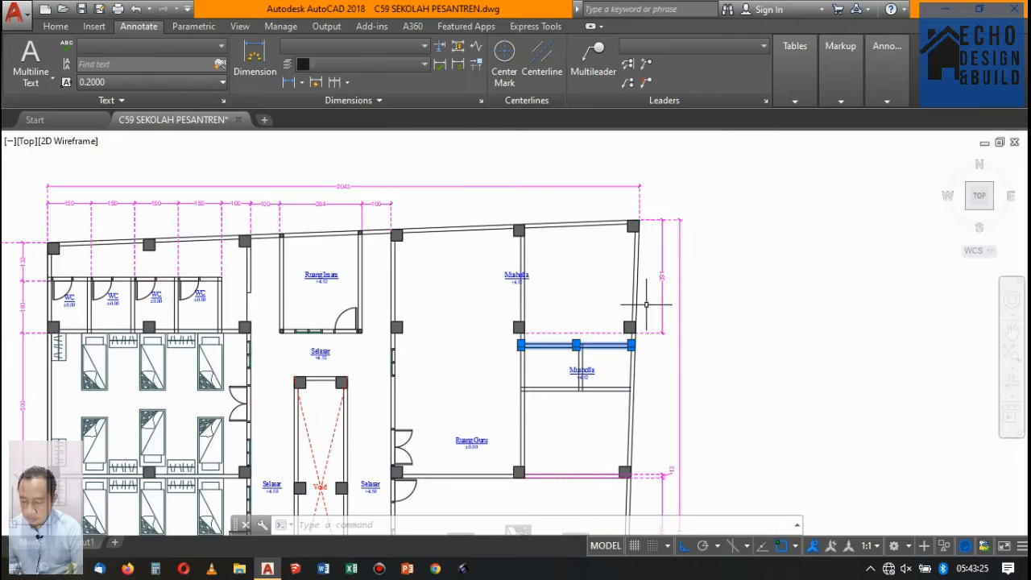
{"action": "type", "text": "o"}
{"action": "key", "text": "Return"}
{"action": "left_click", "coordinate": [704, 344]}
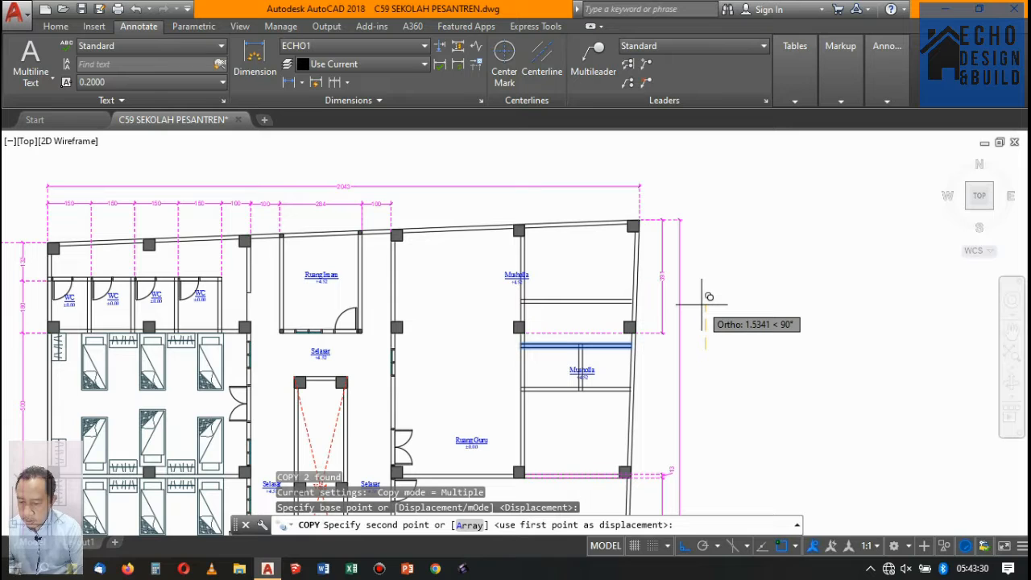
{"action": "type", "text": "1"}
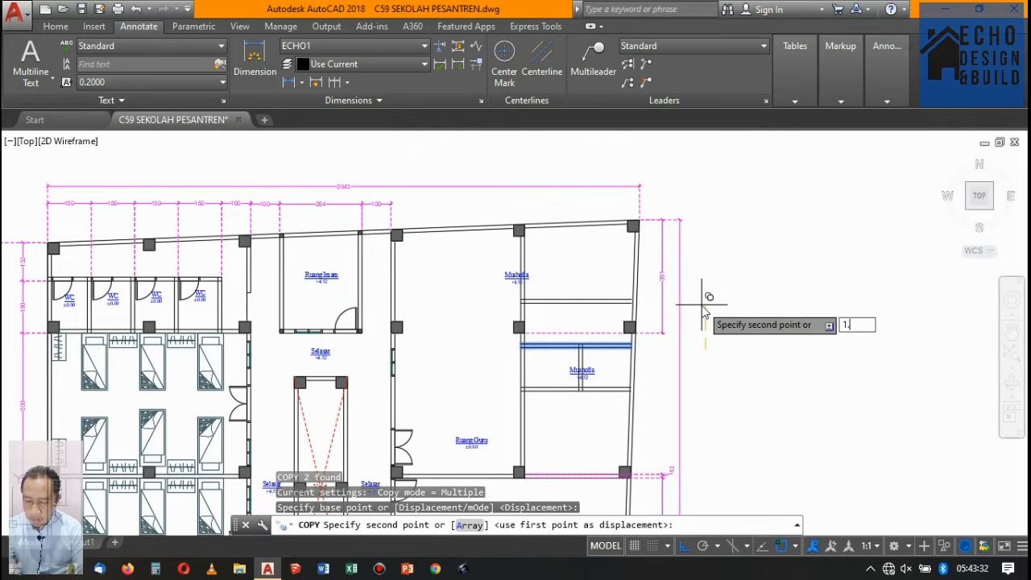
{"action": "type", "text": ".5"}
{"action": "key", "text": "Return"}
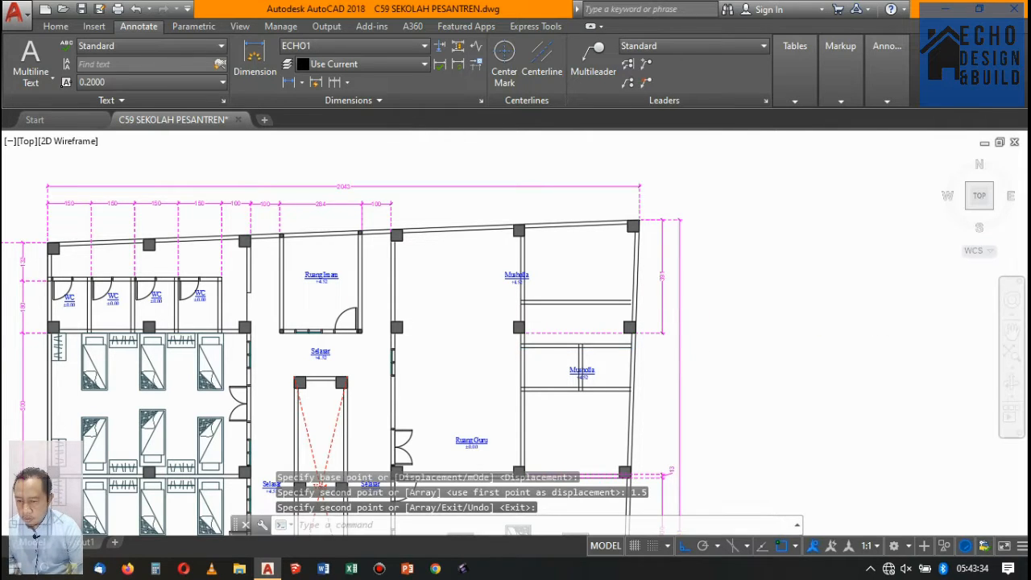
Examine the room division formed by the horizontal walls and columns in the Musholla area
{"action": "scroll", "coordinate": [522, 330], "scroll_direction": "up", "scroll_amount": 6}
{"action": "scroll", "coordinate": [524, 332], "scroll_direction": "down", "scroll_amount": 5}
{"action": "scroll", "coordinate": [575, 301], "scroll_direction": "up", "scroll_amount": 3}
{"action": "scroll", "coordinate": [575, 302], "scroll_direction": "down", "scroll_amount": 3}
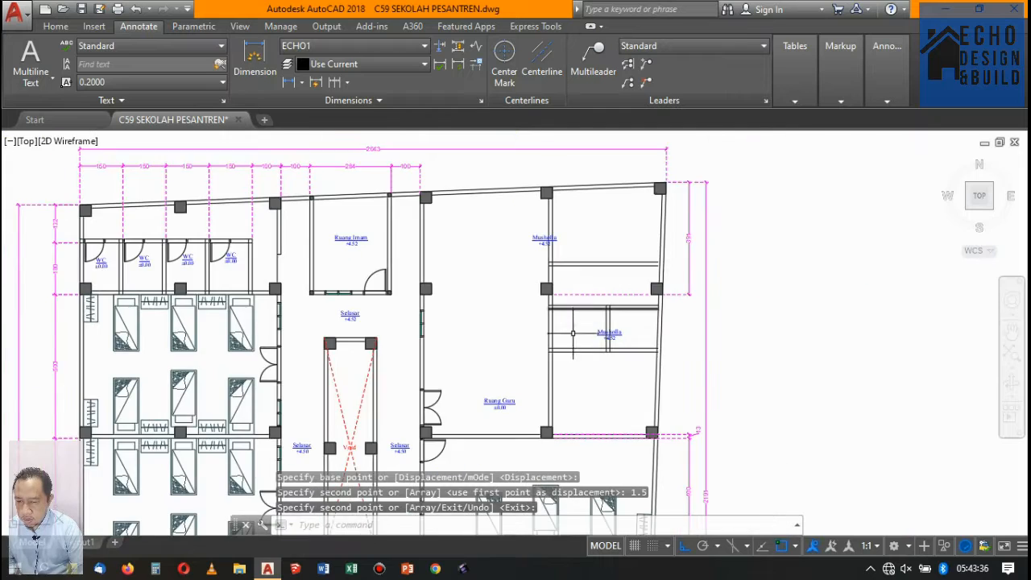
{"action": "scroll", "coordinate": [573, 335], "scroll_direction": "up", "scroll_amount": 1}
{"action": "scroll", "coordinate": [612, 255], "scroll_direction": "down", "scroll_amount": 5}
{"action": "scroll", "coordinate": [596, 290], "scroll_direction": "up", "scroll_amount": 5}
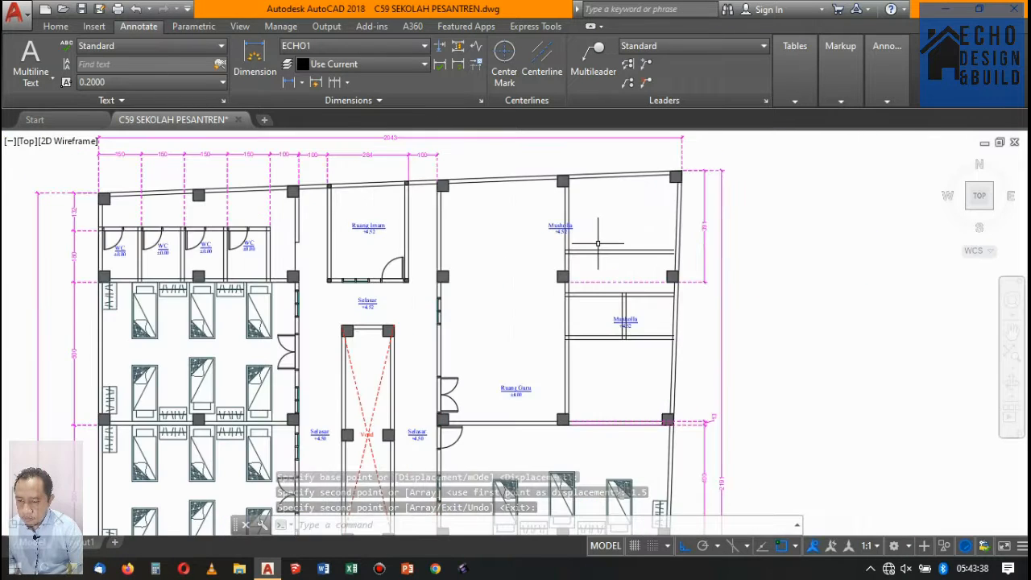
{"action": "scroll", "coordinate": [593, 306], "scroll_direction": "down", "scroll_amount": 5}
{"action": "scroll", "coordinate": [592, 307], "scroll_direction": "up", "scroll_amount": 5}
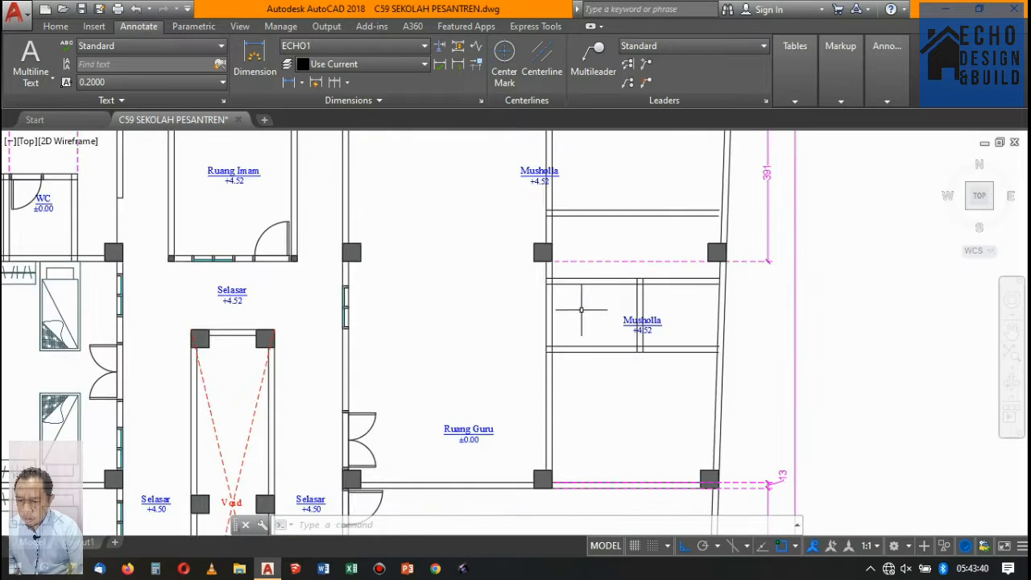
{"action": "scroll", "coordinate": [592, 307], "scroll_direction": "down", "scroll_amount": 5}
{"action": "scroll", "coordinate": [556, 284], "scroll_direction": "up", "scroll_amount": 7}
{"action": "scroll", "coordinate": [556, 283], "scroll_direction": "down", "scroll_amount": 5}
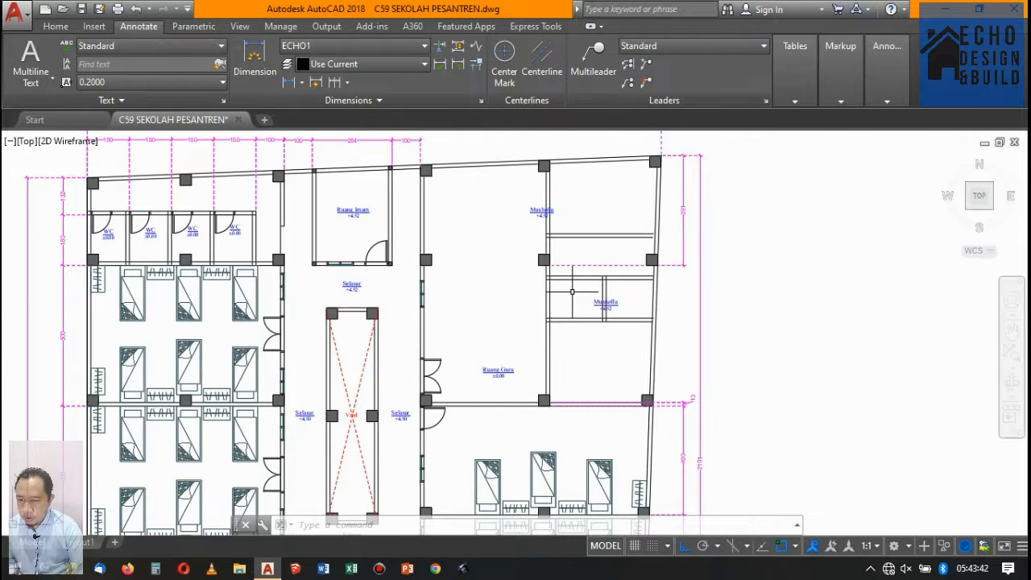
{"action": "scroll", "coordinate": [551, 264], "scroll_direction": "up", "scroll_amount": 5}
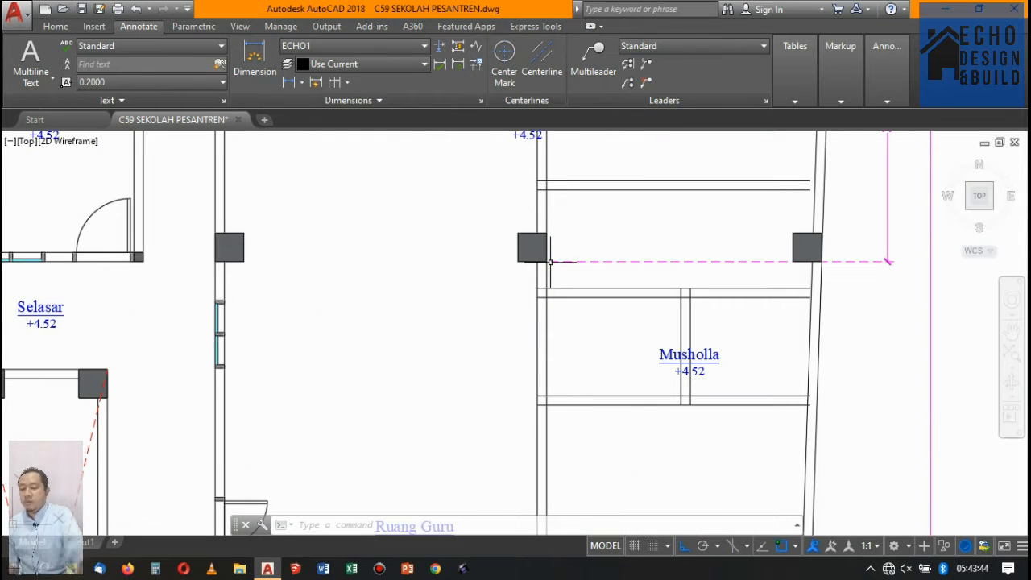
{"action": "scroll", "coordinate": [558, 198], "scroll_direction": "down", "scroll_amount": 5}
{"action": "scroll", "coordinate": [552, 271], "scroll_direction": "up", "scroll_amount": 4}
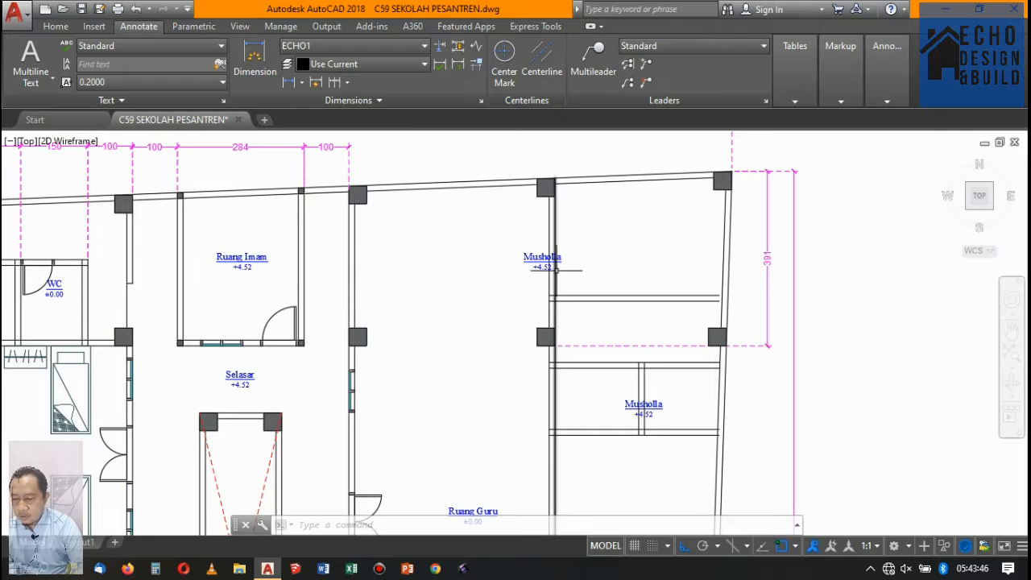
{"action": "scroll", "coordinate": [566, 279], "scroll_direction": "down", "scroll_amount": 5}
{"action": "scroll", "coordinate": [580, 282], "scroll_direction": "up", "scroll_amount": 6}
Delete the wall copy above the Musholla's column line
{"action": "left_click", "coordinate": [610, 265]}
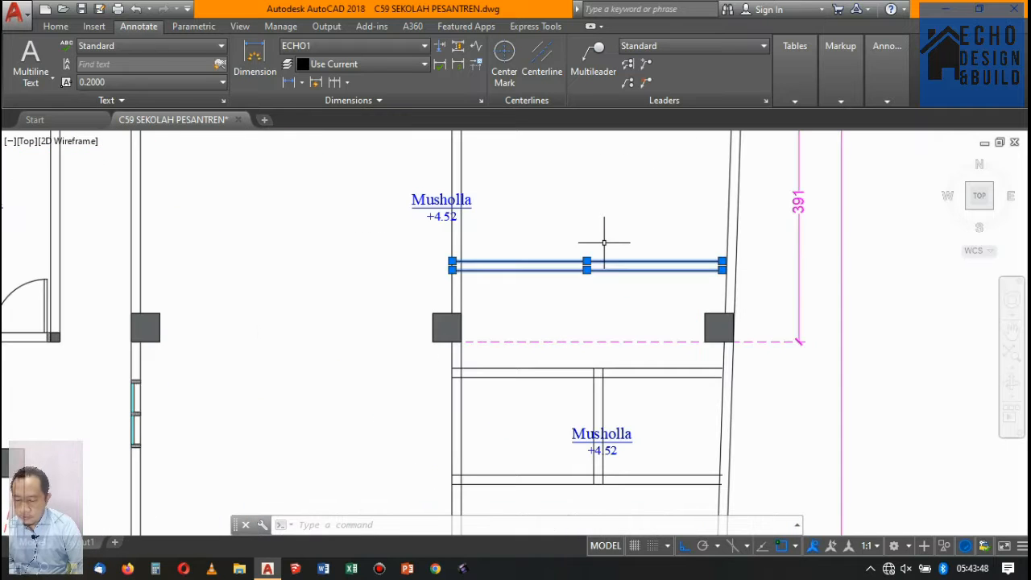
{"action": "left_click", "coordinate": [573, 274]}
{"action": "key", "text": "Delete"}
{"action": "scroll", "coordinate": [559, 287], "scroll_direction": "down", "scroll_amount": 5}
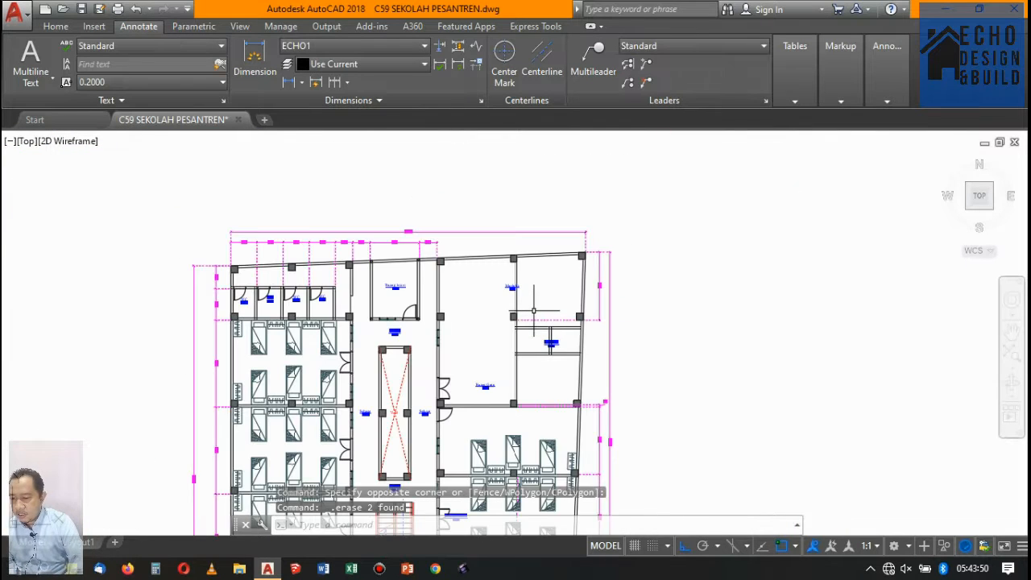
Review the three floor plans and the third floor's upper Musholla area
{"action": "scroll", "coordinate": [534, 307], "scroll_direction": "down", "scroll_amount": 5}
{"action": "scroll", "coordinate": [527, 330], "scroll_direction": "up", "scroll_amount": 7}
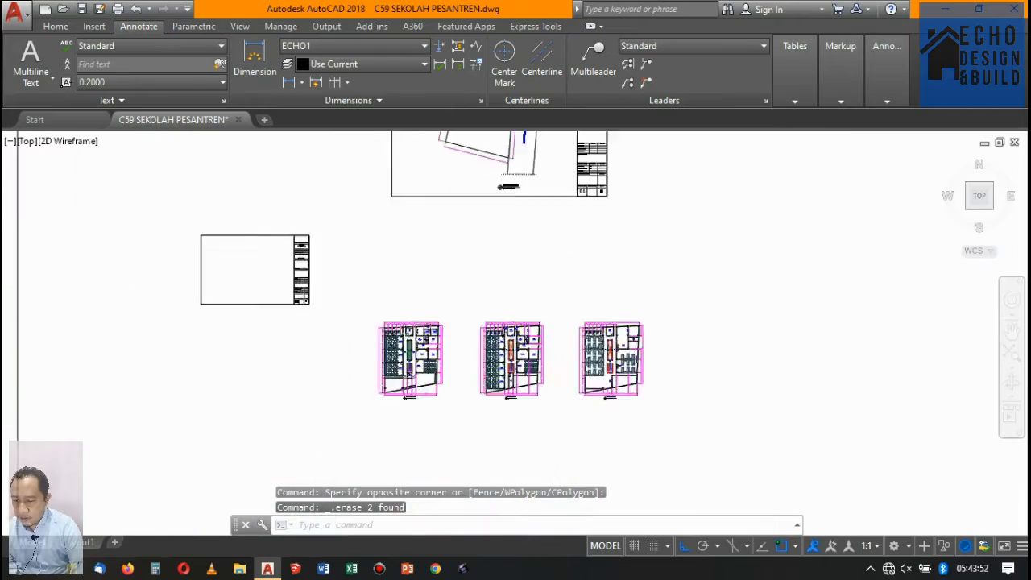
{"action": "scroll", "coordinate": [527, 330], "scroll_direction": "down", "scroll_amount": 5}
{"action": "scroll", "coordinate": [527, 330], "scroll_direction": "up", "scroll_amount": 8}
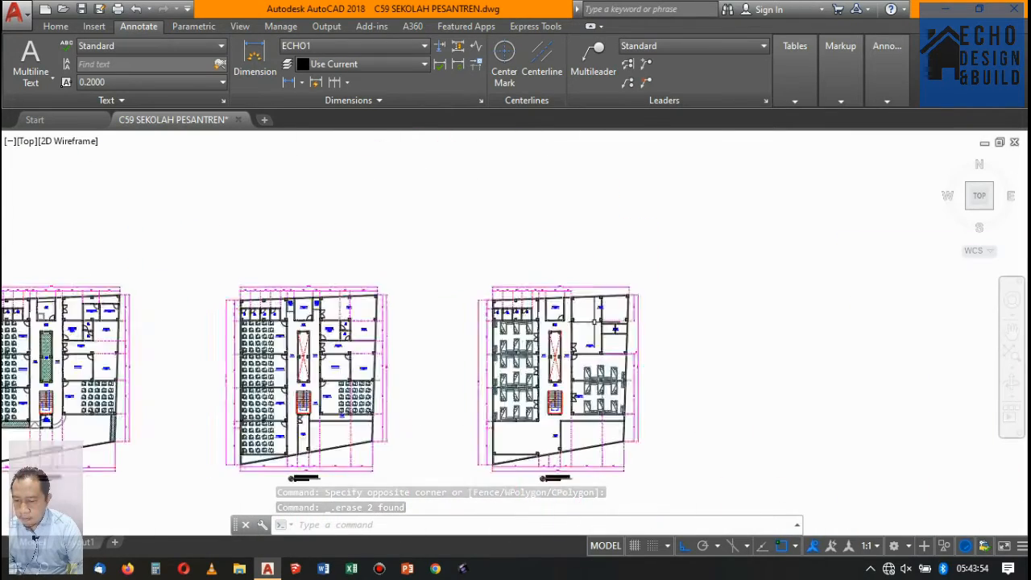
{"action": "scroll", "coordinate": [528, 330], "scroll_direction": "down", "scroll_amount": 5}
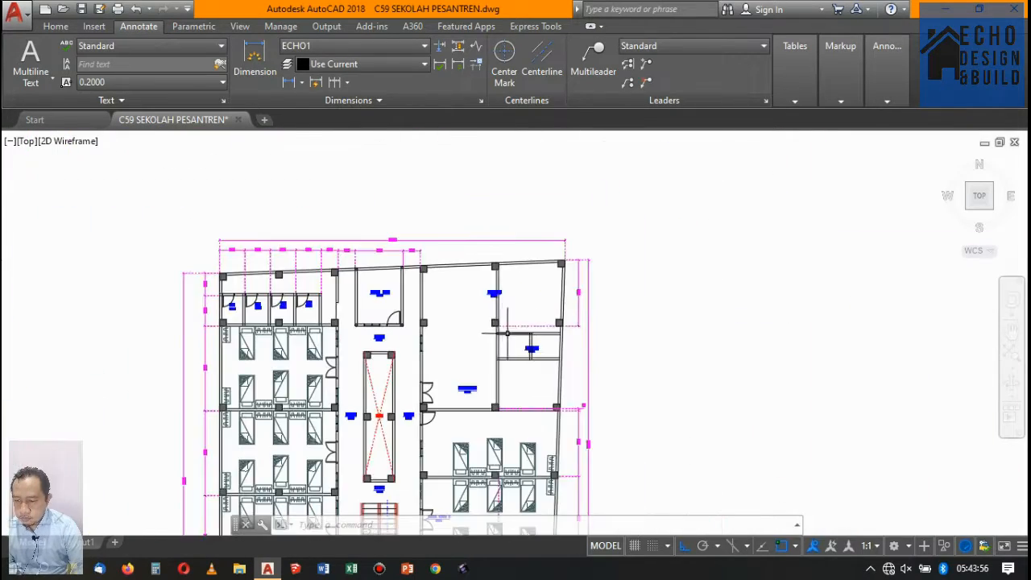
{"action": "scroll", "coordinate": [500, 290], "scroll_direction": "up", "scroll_amount": 6}
{"action": "scroll", "coordinate": [500, 290], "scroll_direction": "down", "scroll_amount": 3}
{"action": "scroll", "coordinate": [499, 290], "scroll_direction": "up", "scroll_amount": 4}
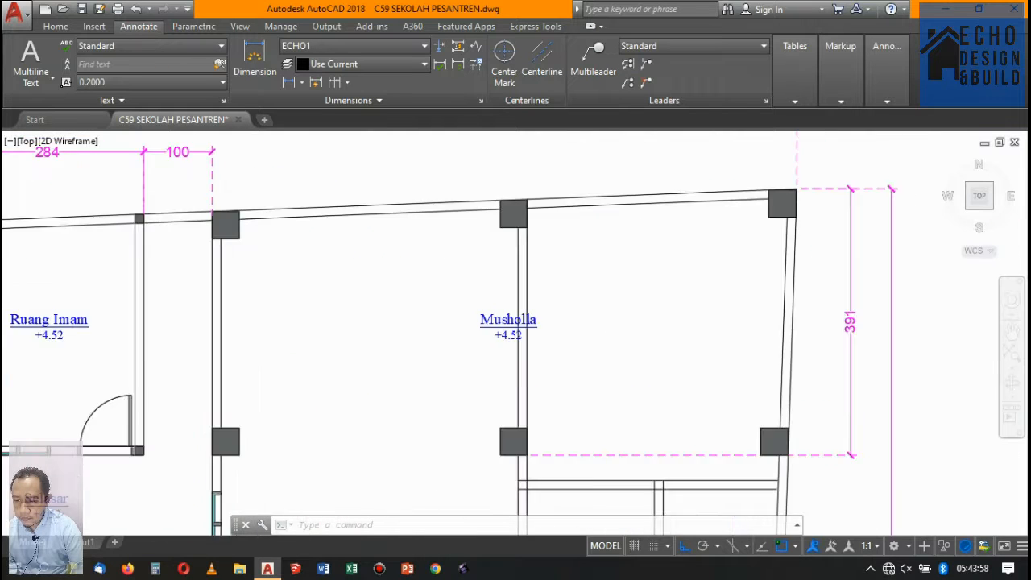
Delete the upper Musholla room label with its level text on the vertical partition
{"action": "scroll", "coordinate": [492, 290], "scroll_direction": "down", "scroll_amount": 3}
{"action": "scroll", "coordinate": [488, 294], "scroll_direction": "up", "scroll_amount": 3}
{"action": "left_click", "coordinate": [505, 316]}
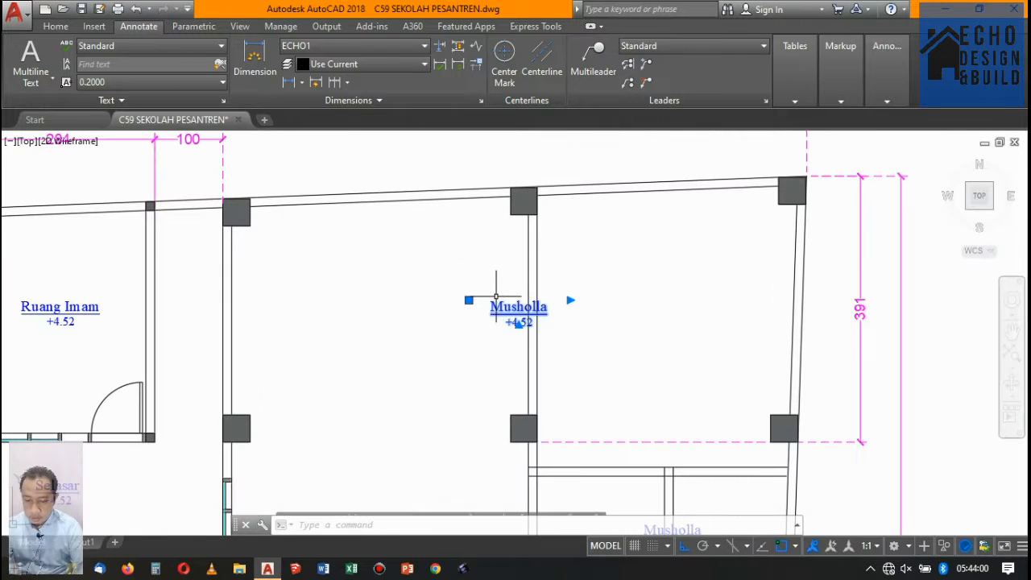
{"action": "key", "text": "Delete"}
{"action": "scroll", "coordinate": [510, 282], "scroll_direction": "down", "scroll_amount": 4}
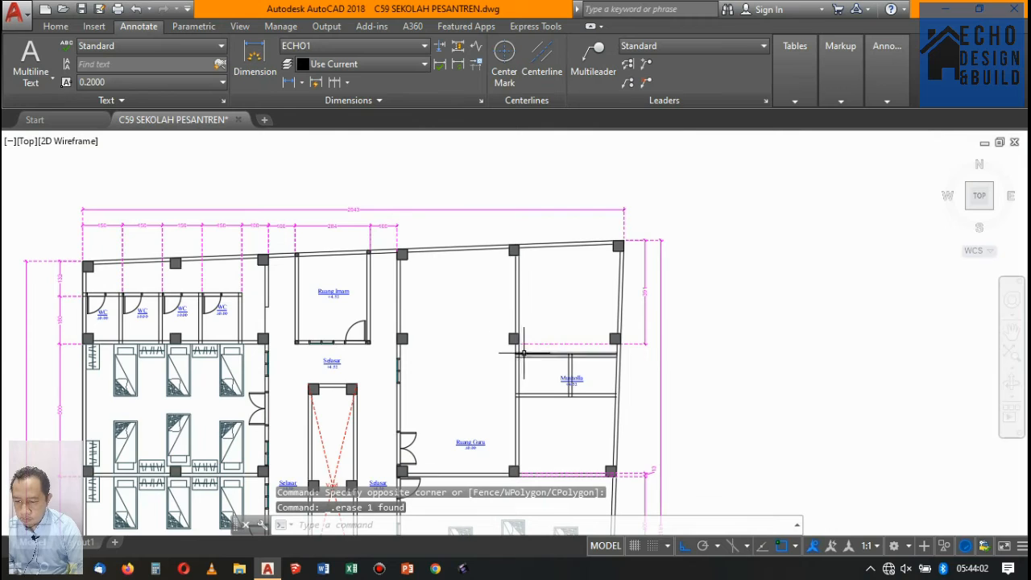
Extend the lines of the two horizontal partition walls in the Musholla area to the slanted outer wall
{"action": "scroll", "coordinate": [524, 352], "scroll_direction": "up", "scroll_amount": 4}
{"action": "scroll", "coordinate": [524, 348], "scroll_direction": "down", "scroll_amount": 5}
{"action": "scroll", "coordinate": [536, 338], "scroll_direction": "up", "scroll_amount": 5}
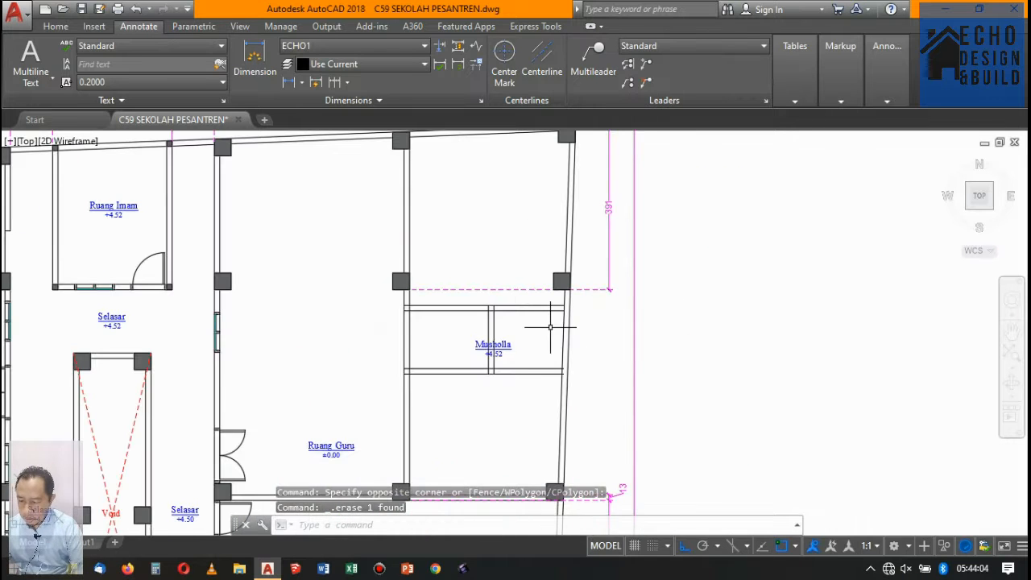
{"action": "key", "text": "space"}
{"action": "key", "text": "space"}
{"action": "left_click", "coordinate": [552, 393]}
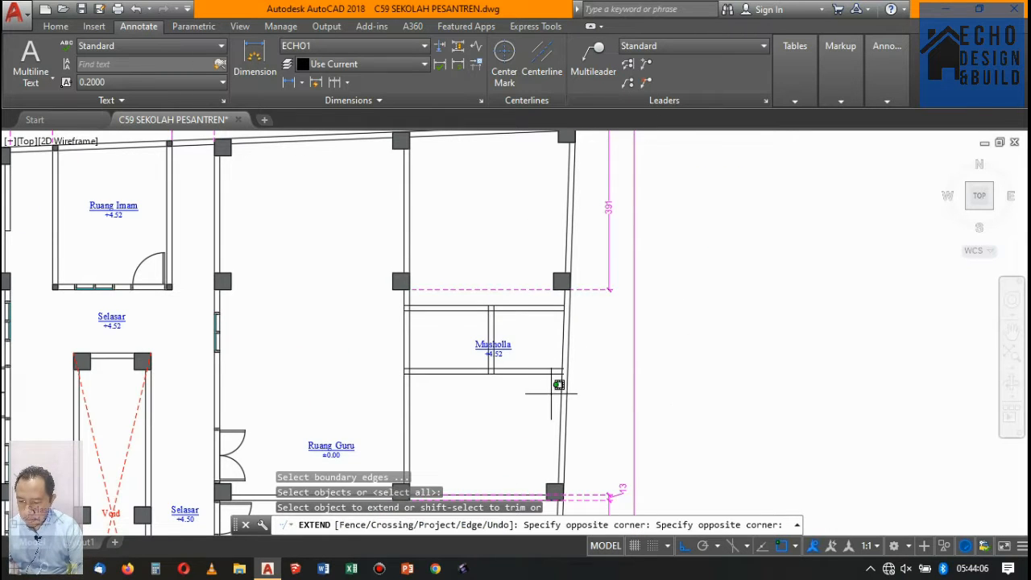
{"action": "left_click", "coordinate": [542, 350]}
{"action": "scroll", "coordinate": [542, 317], "scroll_direction": "up", "scroll_amount": 4}
{"action": "left_click", "coordinate": [566, 323]}
{"action": "left_click", "coordinate": [554, 282]}
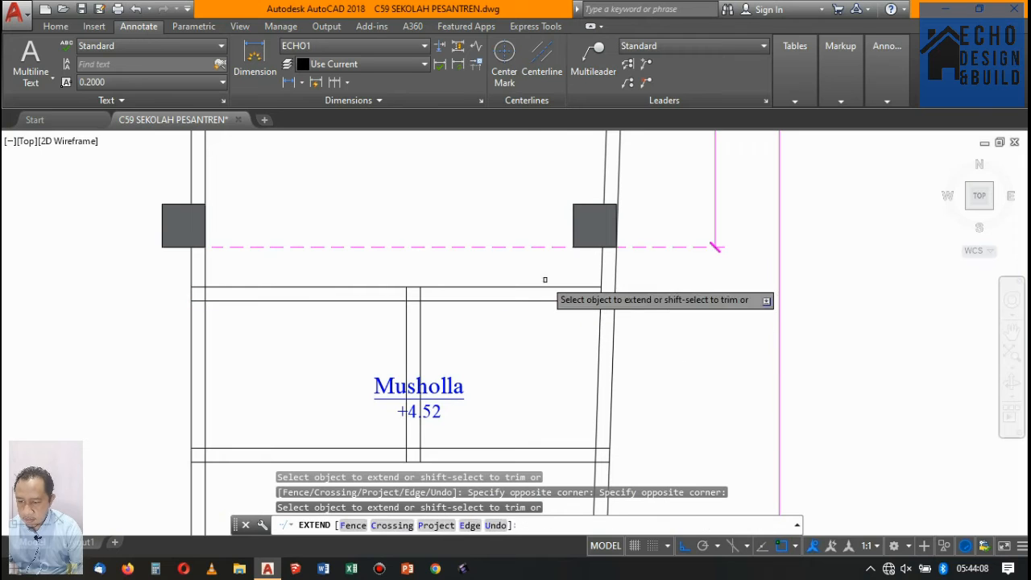
{"action": "key", "text": "space"}
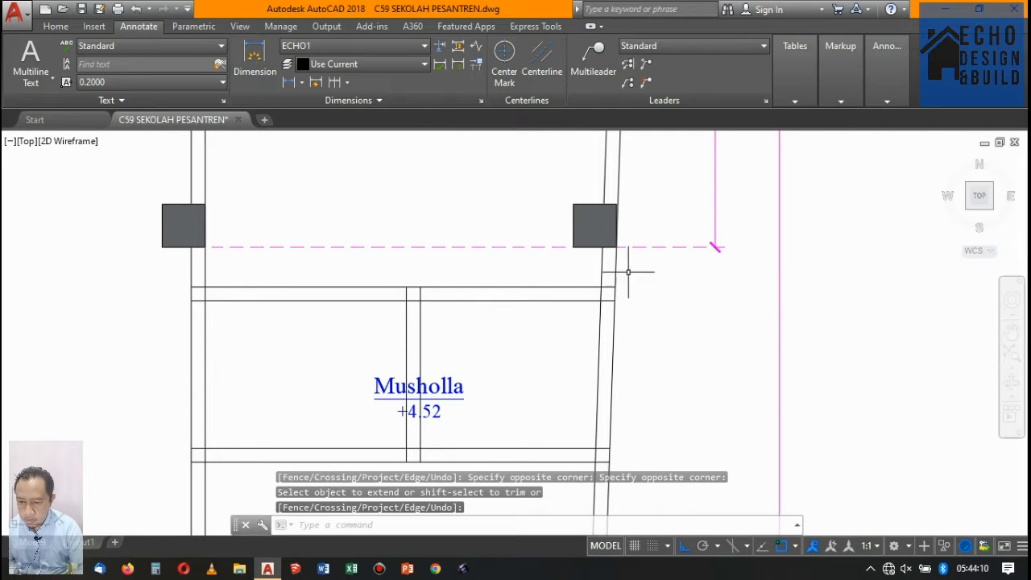
Review the third-floor layout around the Ruang Guru and the newly partitioned Musholla area
{"action": "scroll", "coordinate": [639, 300], "scroll_direction": "down", "scroll_amount": 3}
{"action": "middle_click_drag", "start_coordinate": [569, 312], "coordinate": [636, 312]}
{"action": "scroll", "coordinate": [635, 308], "scroll_direction": "down", "scroll_amount": 1}
{"action": "scroll", "coordinate": [576, 270], "scroll_direction": "up", "scroll_amount": 2}
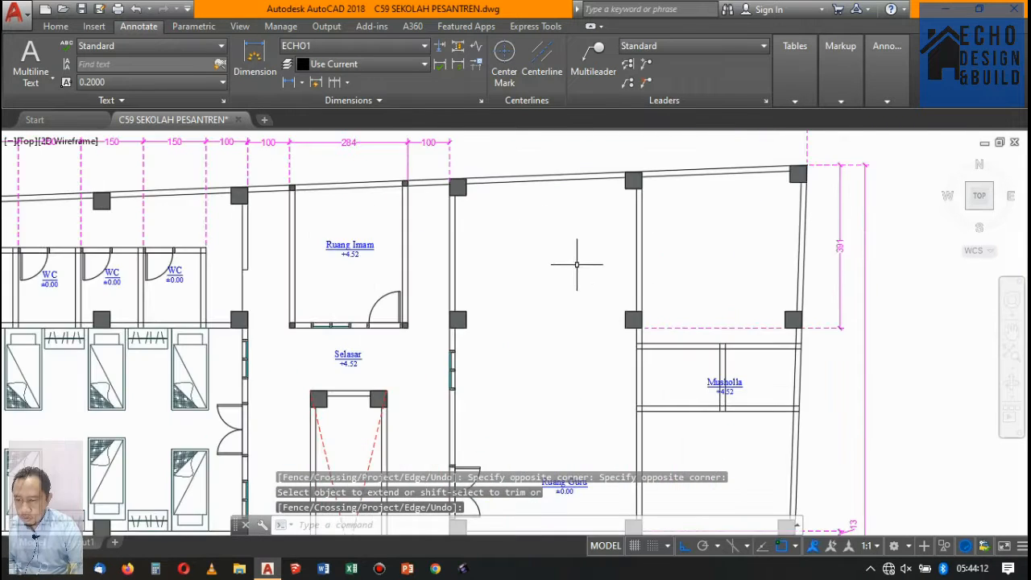
{"action": "scroll", "coordinate": [577, 274], "scroll_direction": "down", "scroll_amount": 2}
{"action": "scroll", "coordinate": [598, 294], "scroll_direction": "up", "scroll_amount": 3}
{"action": "scroll", "coordinate": [594, 358], "scroll_direction": "down", "scroll_amount": 5}
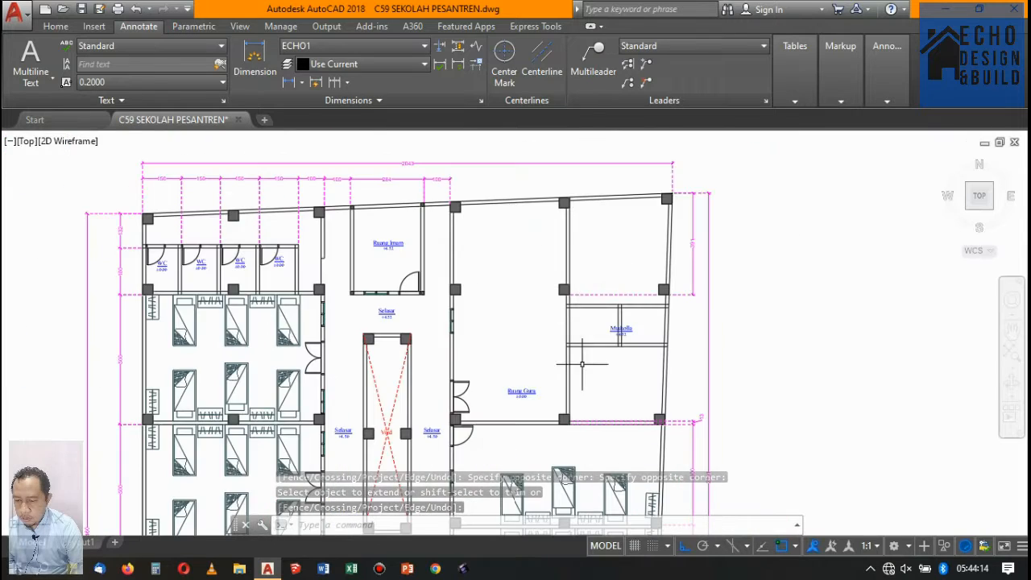
{"action": "scroll", "coordinate": [564, 363], "scroll_direction": "up", "scroll_amount": 4}
{"action": "scroll", "coordinate": [523, 338], "scroll_direction": "down", "scroll_amount": 3}
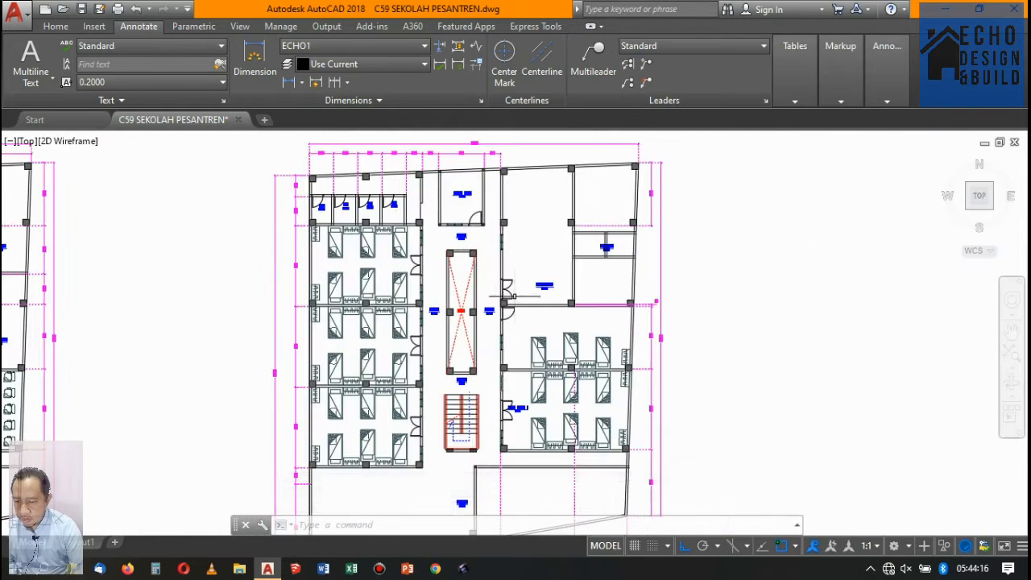
Copy the single door from the dormitory below Ruang Guru to the vertical wall, directly beneath the Musholla area's lower partition
{"action": "scroll", "coordinate": [503, 337], "scroll_direction": "up", "scroll_amount": 2}
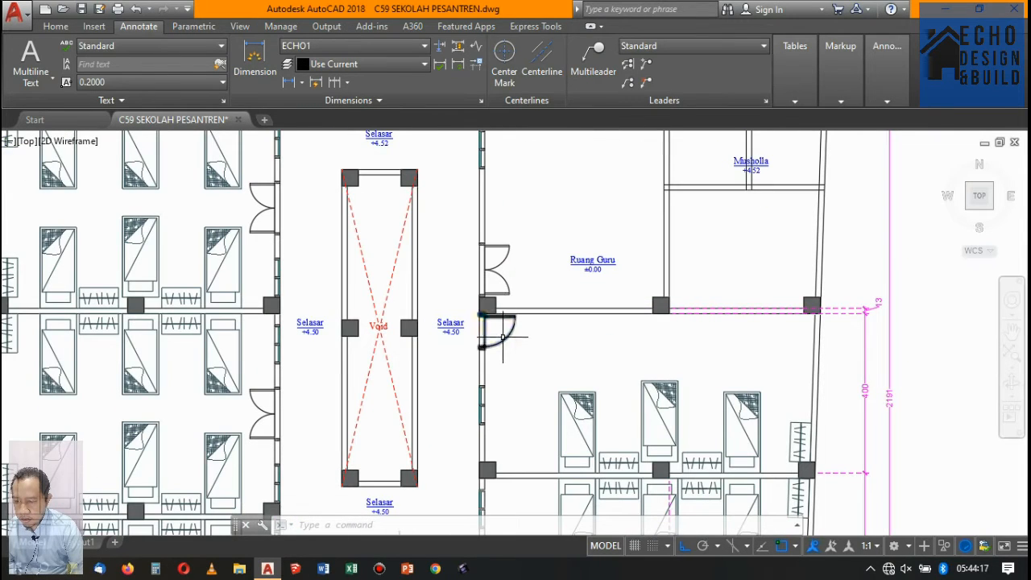
{"action": "left_click", "coordinate": [55, 27]}
{"action": "left_click", "coordinate": [186, 69]}
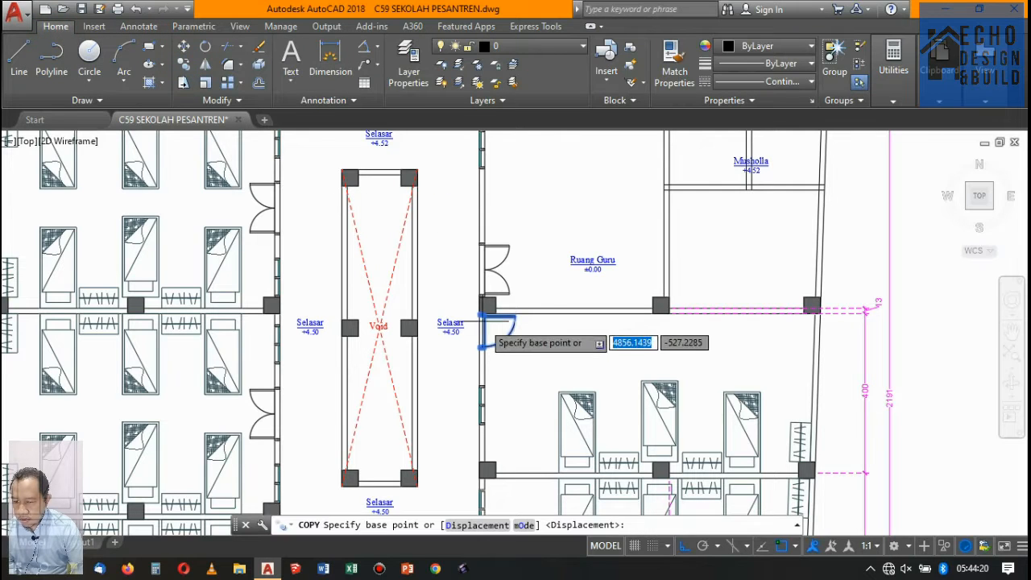
{"action": "scroll", "coordinate": [486, 310], "scroll_direction": "up", "scroll_amount": 5}
{"action": "left_click", "coordinate": [492, 305]}
{"action": "scroll", "coordinate": [488, 379], "scroll_direction": "down", "scroll_amount": 5}
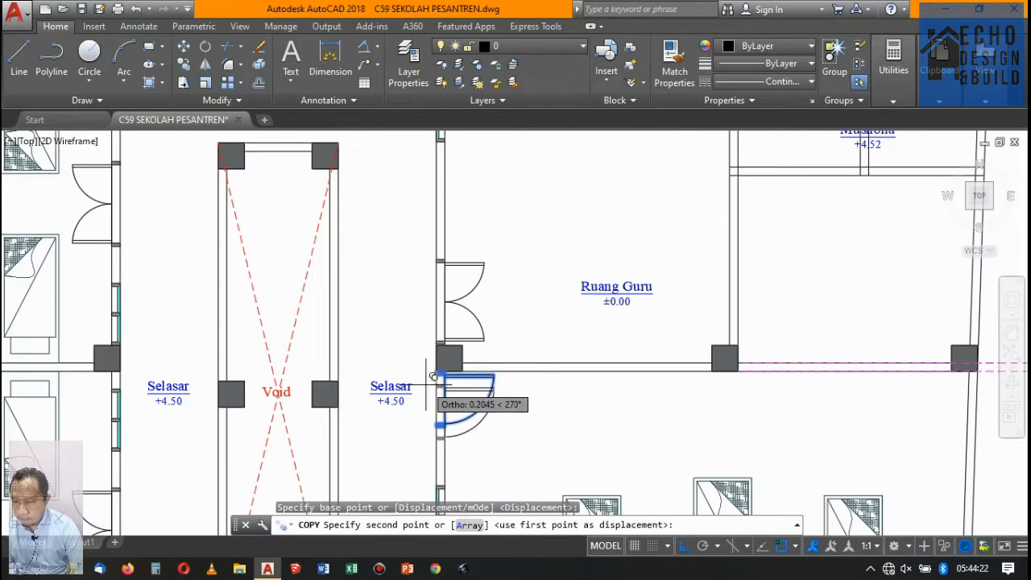
{"action": "scroll", "coordinate": [540, 362], "scroll_direction": "down", "scroll_amount": 3}
{"action": "scroll", "coordinate": [484, 355], "scroll_direction": "up", "scroll_amount": 5}
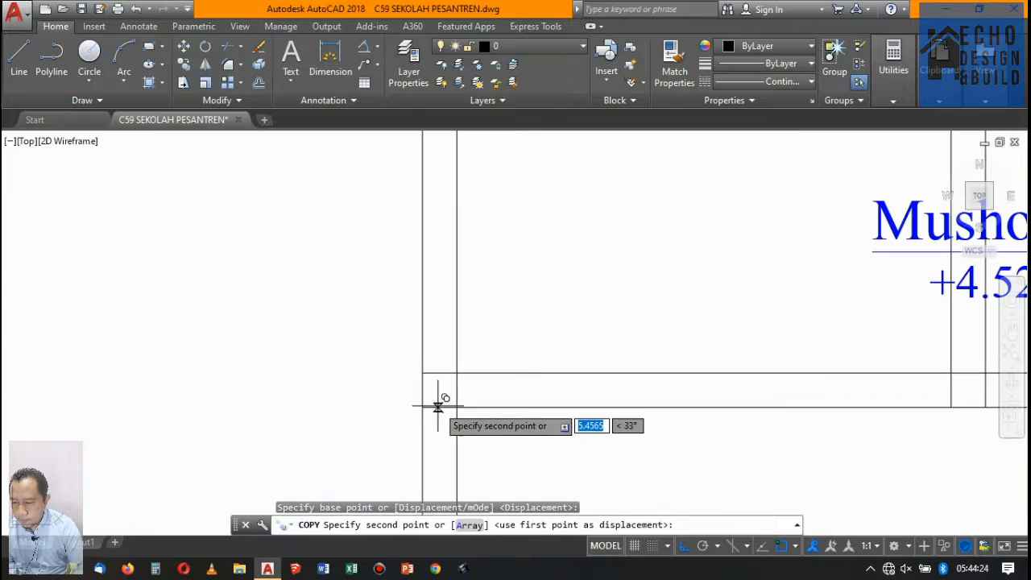
{"action": "left_click", "coordinate": [428, 405]}
{"action": "scroll", "coordinate": [501, 366], "scroll_direction": "down", "scroll_amount": 3}
{"action": "key", "text": "Return"}
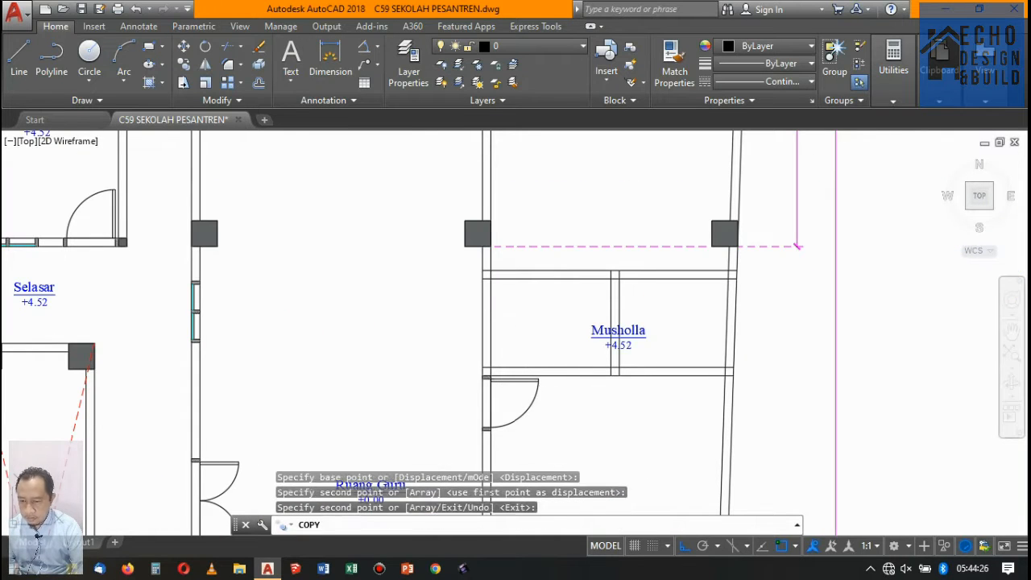
Try to mirror the copied door across the middle of the Musholla partition, keeping the original
{"action": "left_click", "coordinate": [510, 395]}
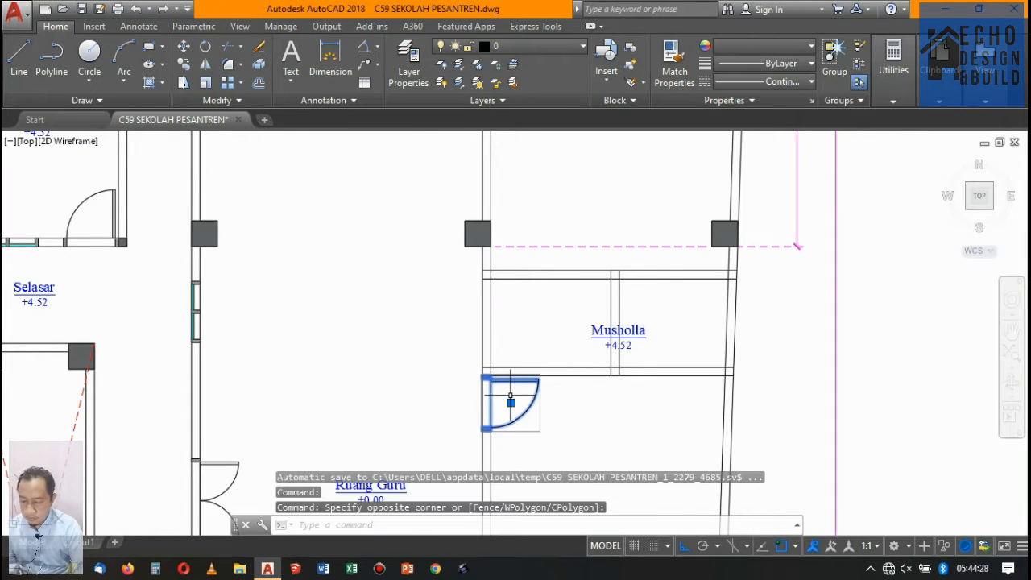
{"action": "type", "text": "mi"}
{"action": "key", "text": "Return"}
{"action": "scroll", "coordinate": [617, 310], "scroll_direction": "up", "scroll_amount": 4}
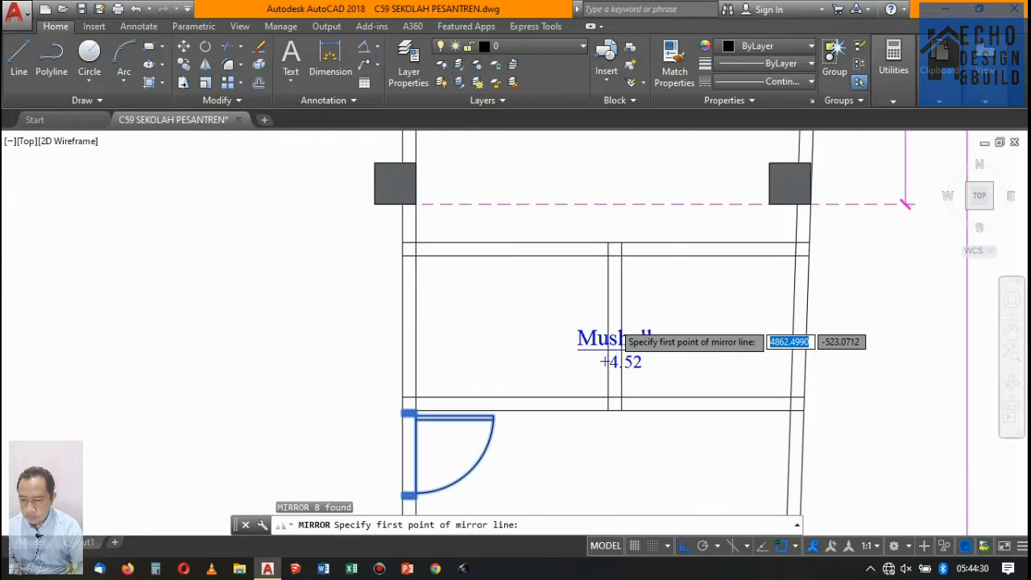
{"action": "left_click", "coordinate": [626, 330]}
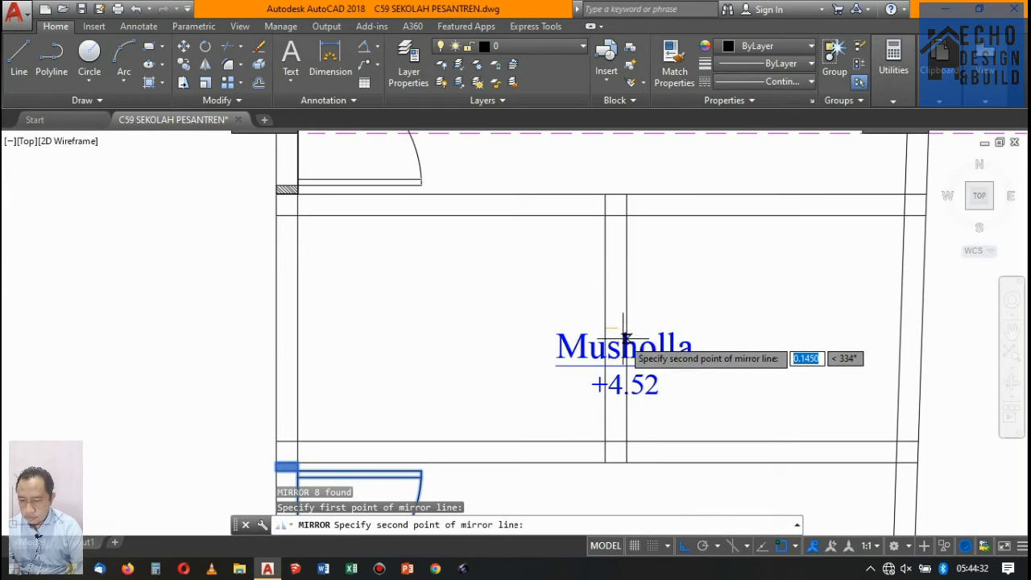
{"action": "left_click", "coordinate": [625, 332]}
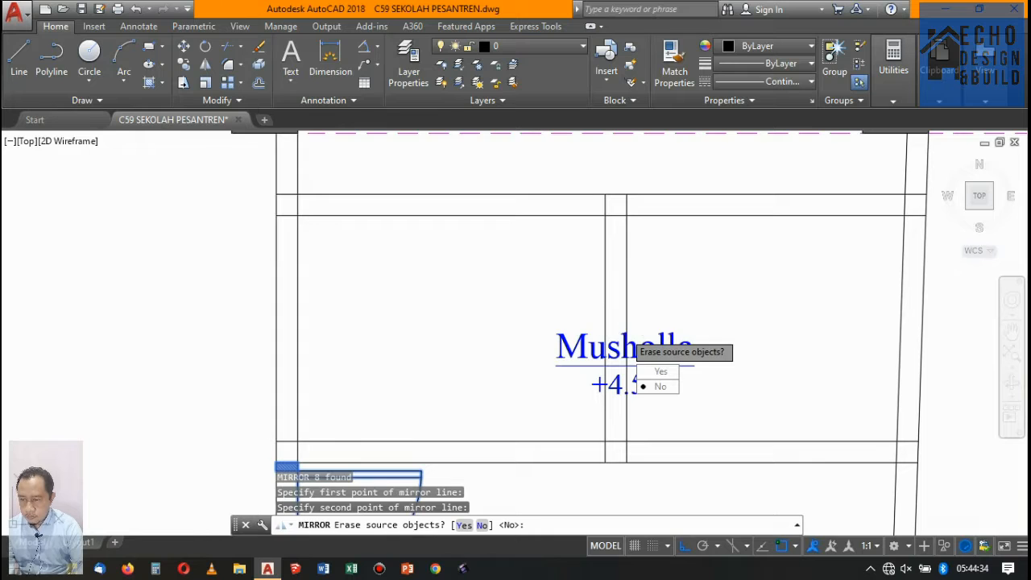
{"action": "key", "text": "Return"}
{"action": "scroll", "coordinate": [588, 316], "scroll_direction": "down", "scroll_amount": 8}
{"action": "scroll", "coordinate": [561, 245], "scroll_direction": "up", "scroll_amount": 4}
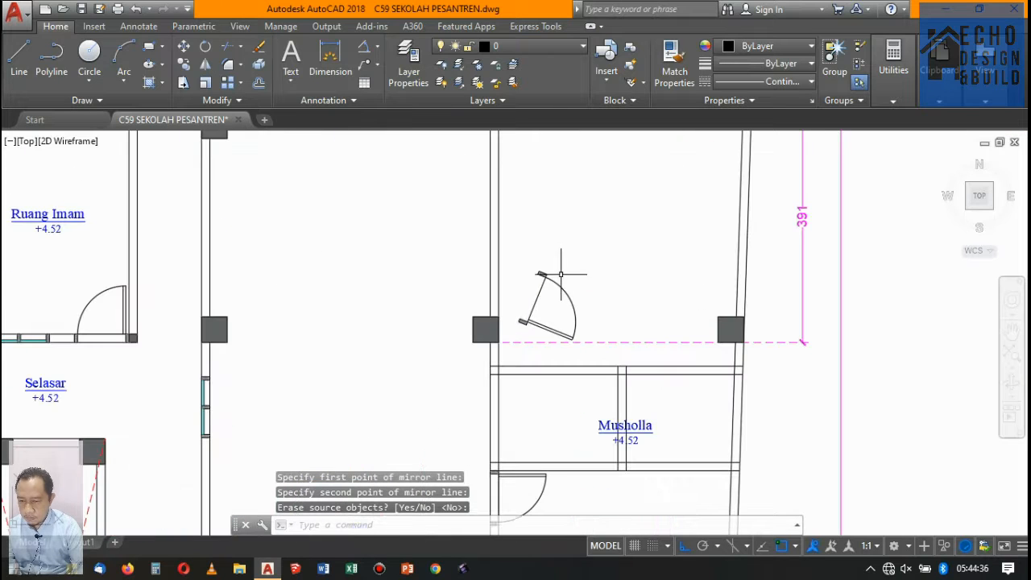
Delete the tilted mirrored door above the partition walls
{"action": "left_click", "coordinate": [560, 276]}
{"action": "left_click", "coordinate": [559, 282]}
{"action": "key", "text": "Delete"}
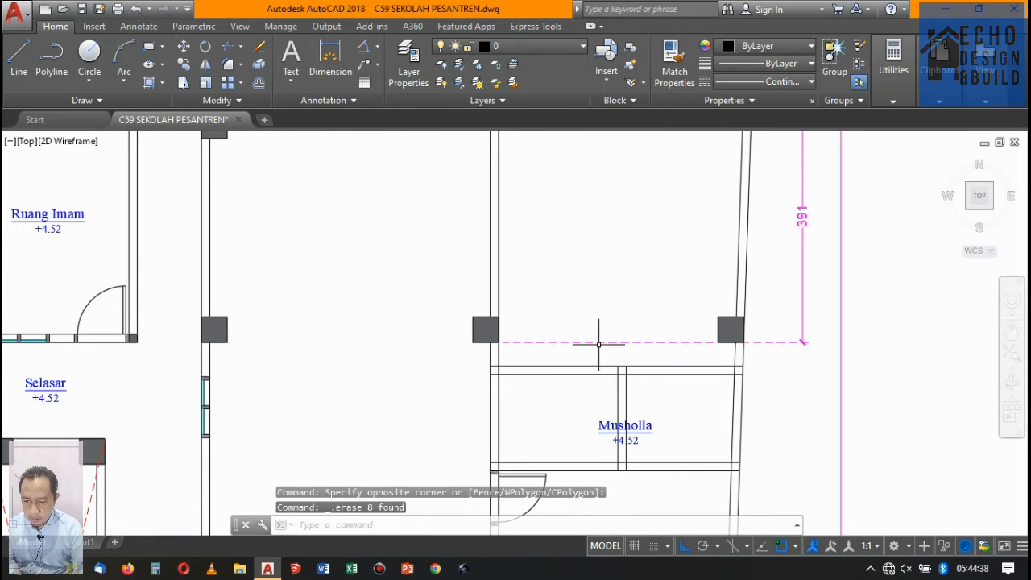
Delete the Musholla room label with its level text from the small partitioned rooms
{"action": "left_click", "coordinate": [660, 414]}
{"action": "left_click", "coordinate": [638, 449]}
{"action": "key", "text": "Delete"}
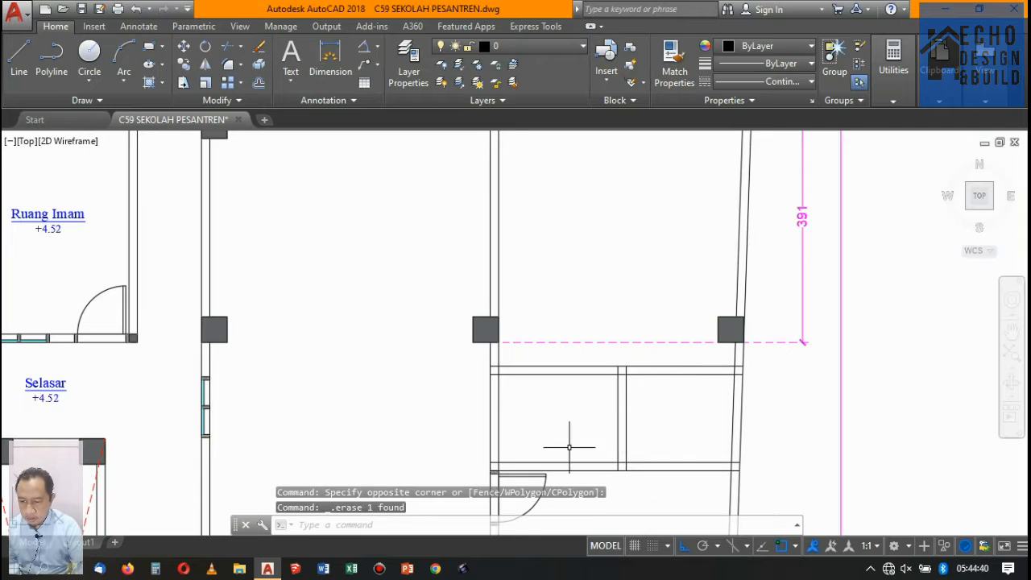
Mirror the copied door horizontally about the midpoint of the short vertical partition to the room above, keeping the original
{"action": "scroll", "coordinate": [569, 448], "scroll_direction": "down", "scroll_amount": 5}
{"action": "scroll", "coordinate": [552, 430], "scroll_direction": "up", "scroll_amount": 5}
{"action": "left_click", "coordinate": [553, 430]}
{"action": "left_click", "coordinate": [515, 420]}
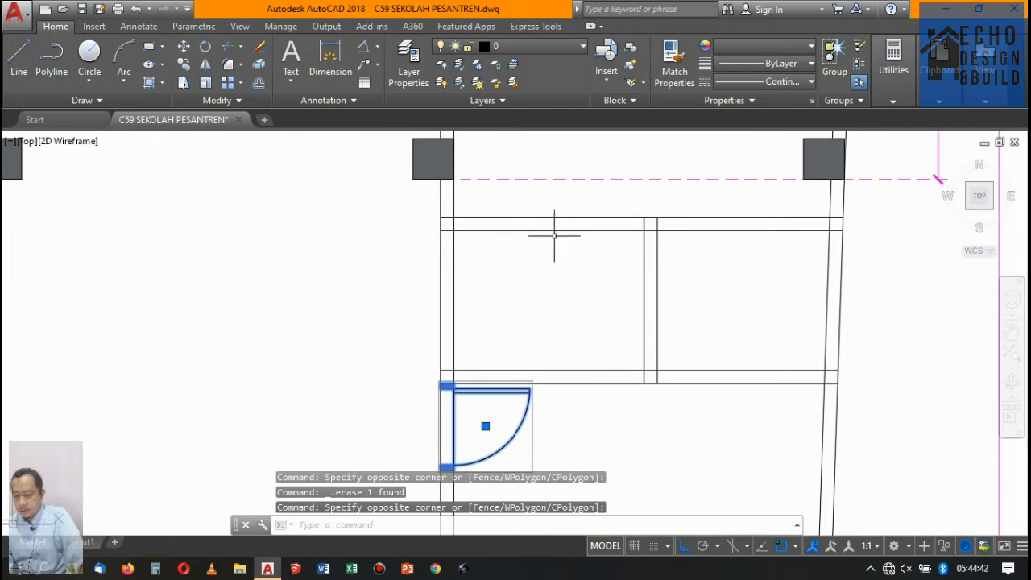
{"action": "key", "text": "Return"}
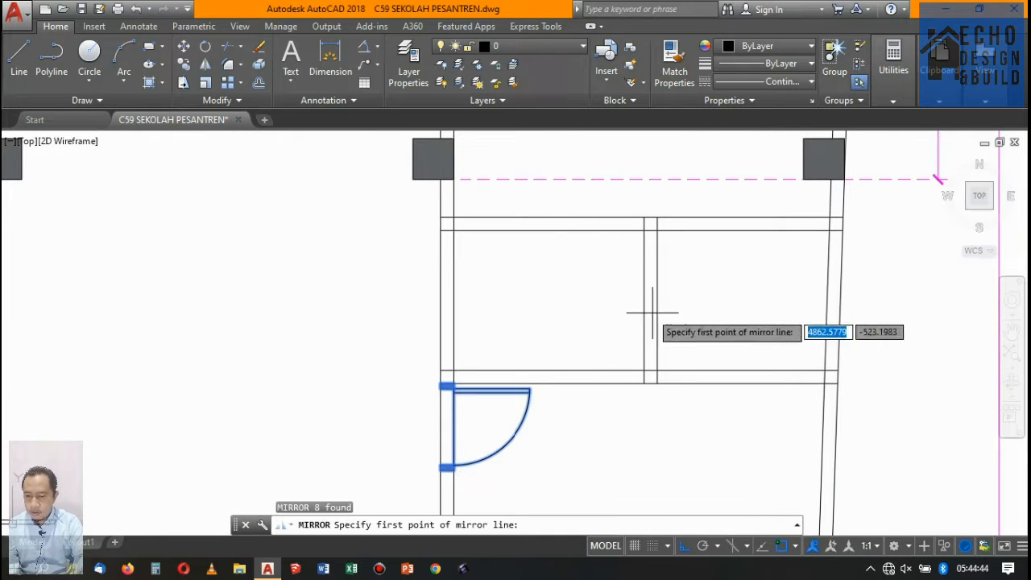
{"action": "left_click", "coordinate": [645, 299]}
{"action": "left_click", "coordinate": [657, 302]}
{"action": "key", "text": "Return"}
{"action": "scroll", "coordinate": [426, 260], "scroll_direction": "down", "scroll_amount": 4}
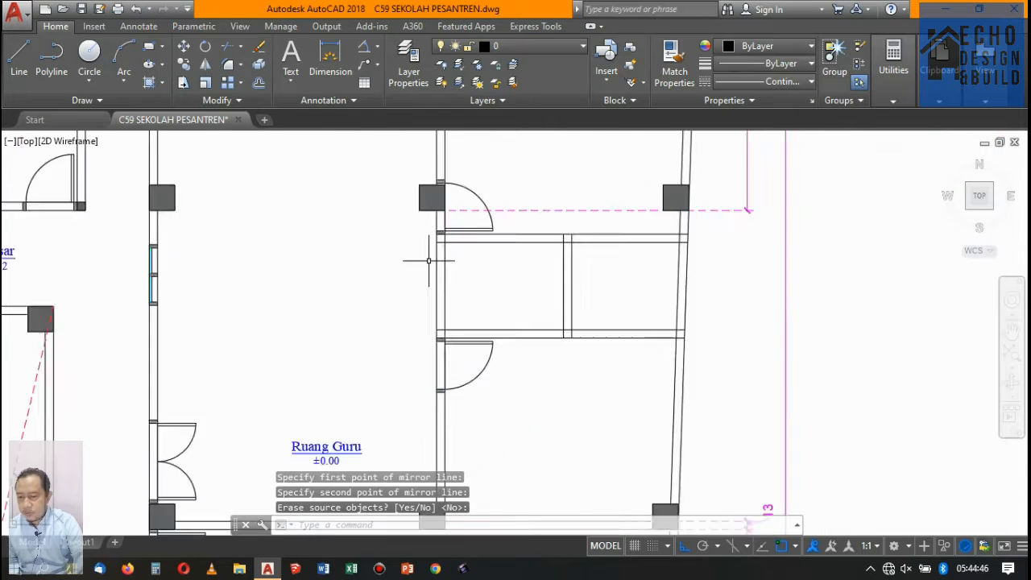
Examine the position of the mirrored door relative to the column and the surrounding rooms
{"action": "scroll", "coordinate": [444, 243], "scroll_direction": "down", "scroll_amount": 5}
{"action": "scroll", "coordinate": [416, 251], "scroll_direction": "up", "scroll_amount": 5}
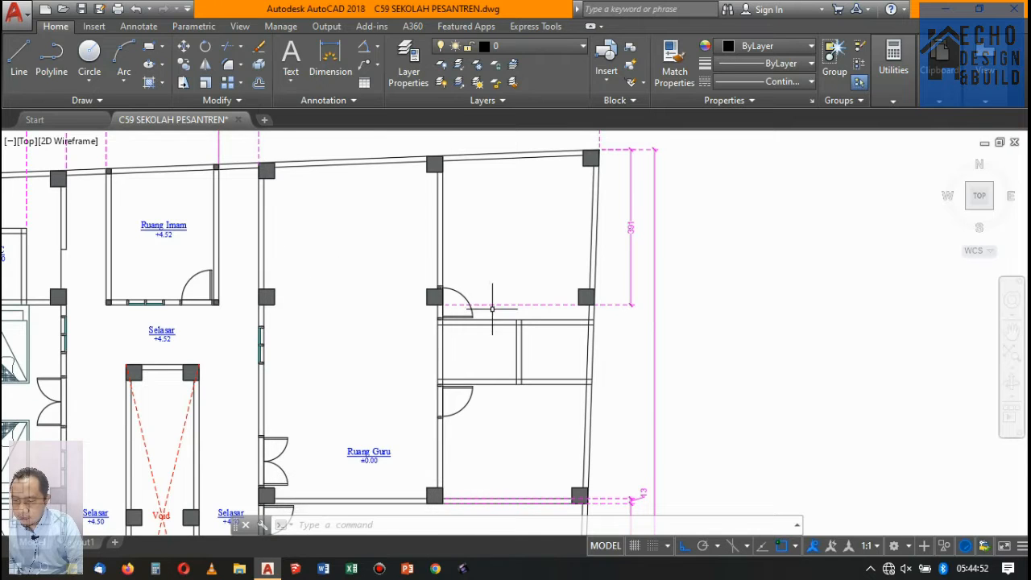
{"action": "scroll", "coordinate": [461, 292], "scroll_direction": "up", "scroll_amount": 2}
{"action": "scroll", "coordinate": [419, 286], "scroll_direction": "down", "scroll_amount": 2}
{"action": "scroll", "coordinate": [438, 292], "scroll_direction": "up", "scroll_amount": 2}
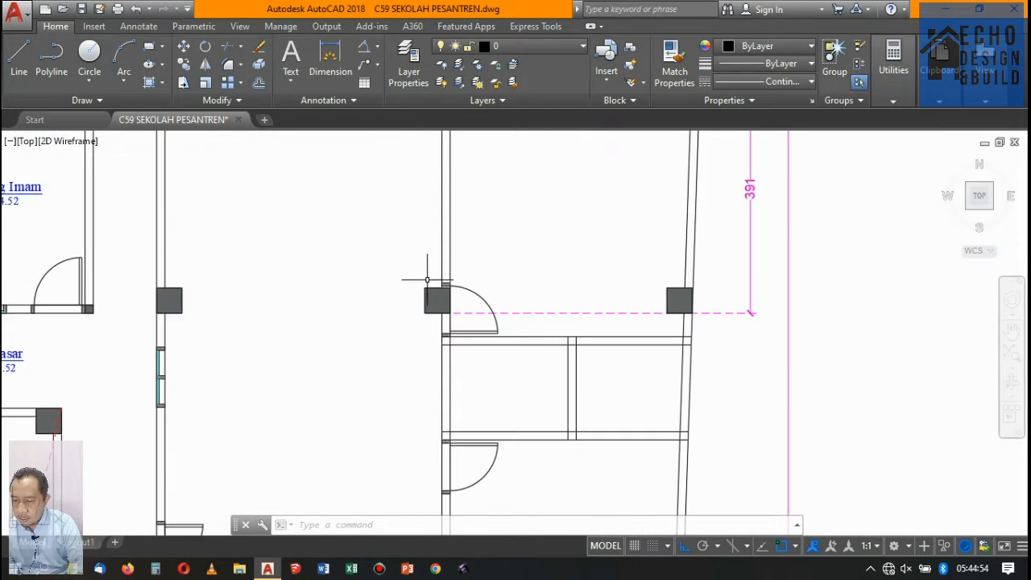
{"action": "scroll", "coordinate": [442, 266], "scroll_direction": "down", "scroll_amount": 4}
{"action": "scroll", "coordinate": [445, 242], "scroll_direction": "down", "scroll_amount": 5}
{"action": "scroll", "coordinate": [469, 284], "scroll_direction": "up", "scroll_amount": 6}
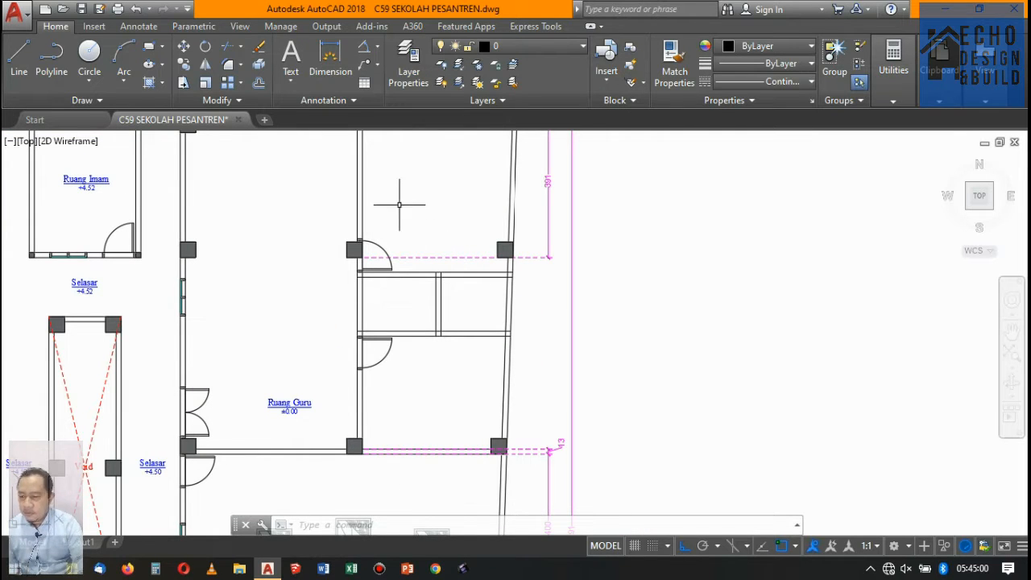
Move the upper mirrored door up along the wall so its lower jamb sits on the column's top edge
{"action": "scroll", "coordinate": [387, 228], "scroll_direction": "up", "scroll_amount": 4}
{"action": "left_click", "coordinate": [344, 243]}
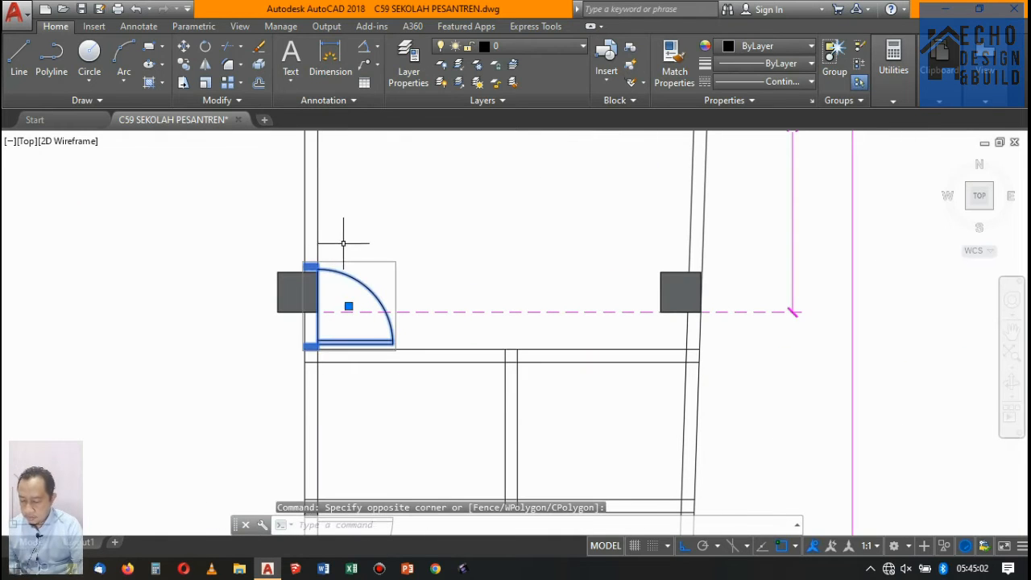
{"action": "type", "text": "m"}
{"action": "key", "text": "Return"}
{"action": "scroll", "coordinate": [311, 334], "scroll_direction": "up", "scroll_amount": 6}
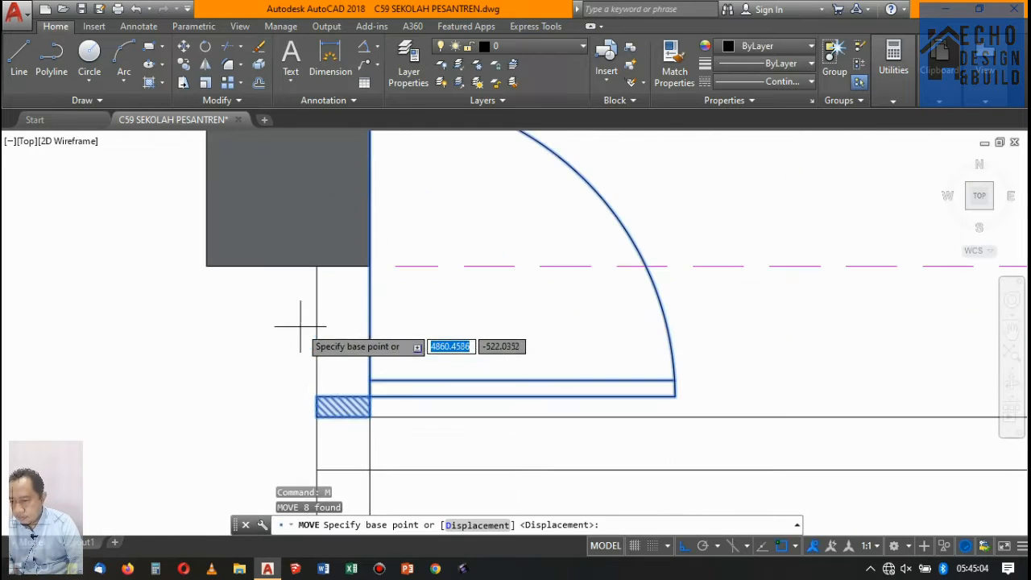
{"action": "left_click", "coordinate": [315, 416]}
{"action": "scroll", "coordinate": [322, 347], "scroll_direction": "down", "scroll_amount": 5}
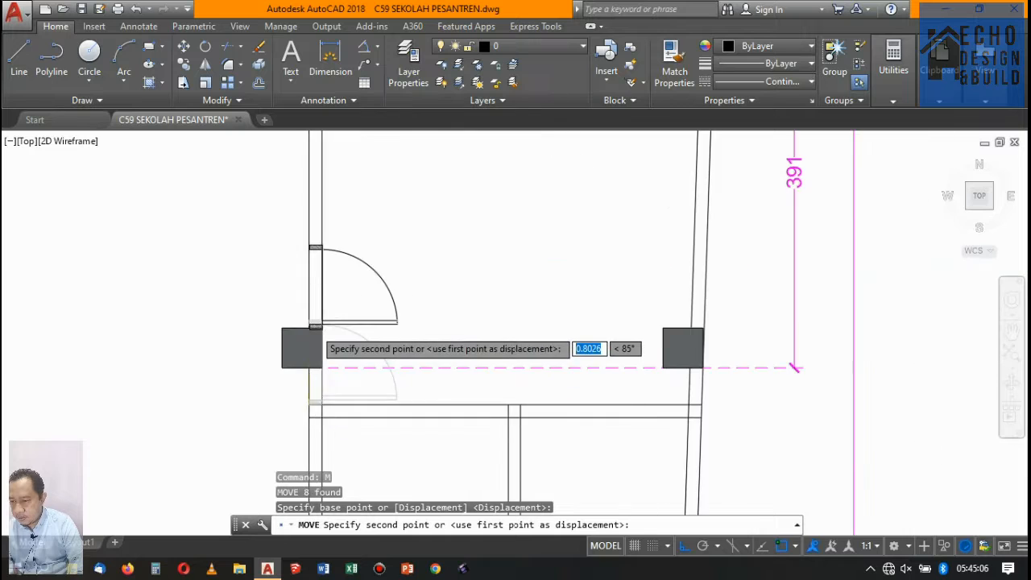
{"action": "scroll", "coordinate": [302, 315], "scroll_direction": "up", "scroll_amount": 5}
{"action": "left_click", "coordinate": [317, 306]}
{"action": "scroll", "coordinate": [317, 306], "scroll_direction": "down", "scroll_amount": 5}
{"action": "key", "text": "Return"}
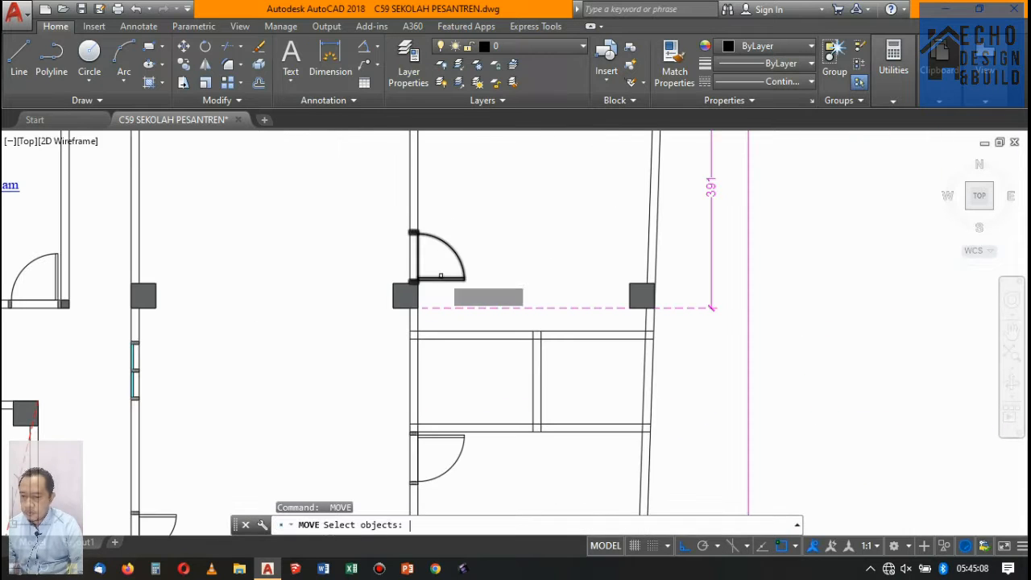
{"action": "scroll", "coordinate": [497, 234], "scroll_direction": "down", "scroll_amount": 3}
{"action": "key", "text": "Escape"}
Compare the third floor's Ruang Guru and partitioned rooms with the Musholla and WC area in the neighbouring floor plan
{"action": "scroll", "coordinate": [453, 224], "scroll_direction": "up", "scroll_amount": 3}
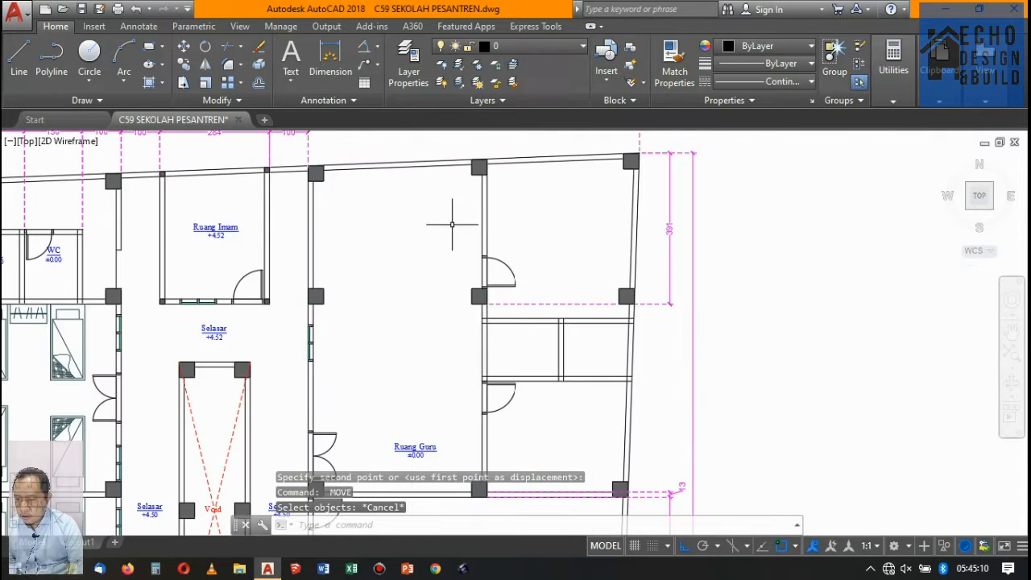
{"action": "scroll", "coordinate": [439, 221], "scroll_direction": "down", "scroll_amount": 4}
{"action": "scroll", "coordinate": [427, 217], "scroll_direction": "up", "scroll_amount": 4}
{"action": "scroll", "coordinate": [421, 215], "scroll_direction": "down", "scroll_amount": 4}
{"action": "scroll", "coordinate": [437, 225], "scroll_direction": "up", "scroll_amount": 3}
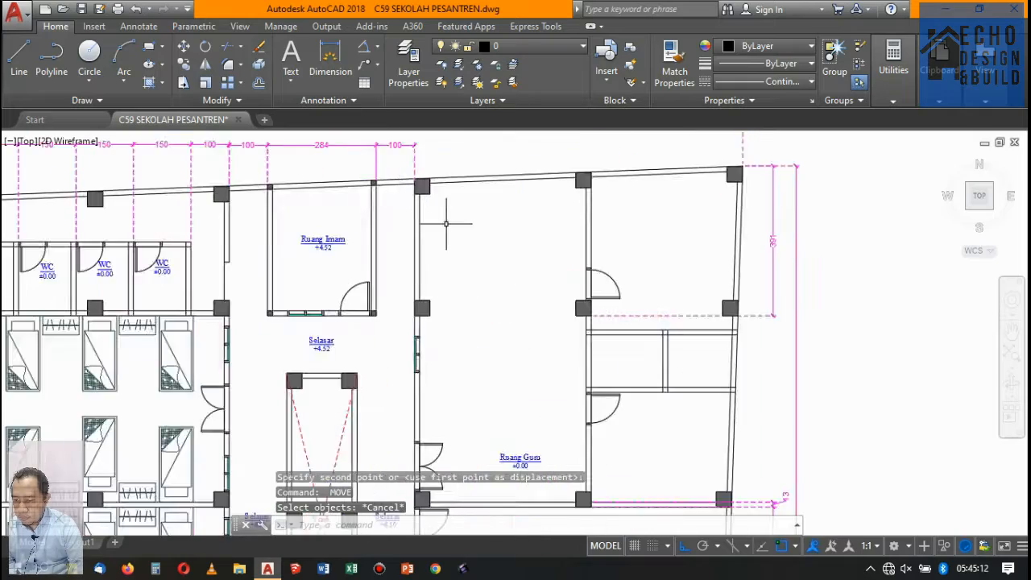
{"action": "scroll", "coordinate": [472, 218], "scroll_direction": "down", "scroll_amount": 5}
{"action": "scroll", "coordinate": [246, 214], "scroll_direction": "up", "scroll_amount": 4}
{"action": "scroll", "coordinate": [240, 229], "scroll_direction": "up", "scroll_amount": 4}
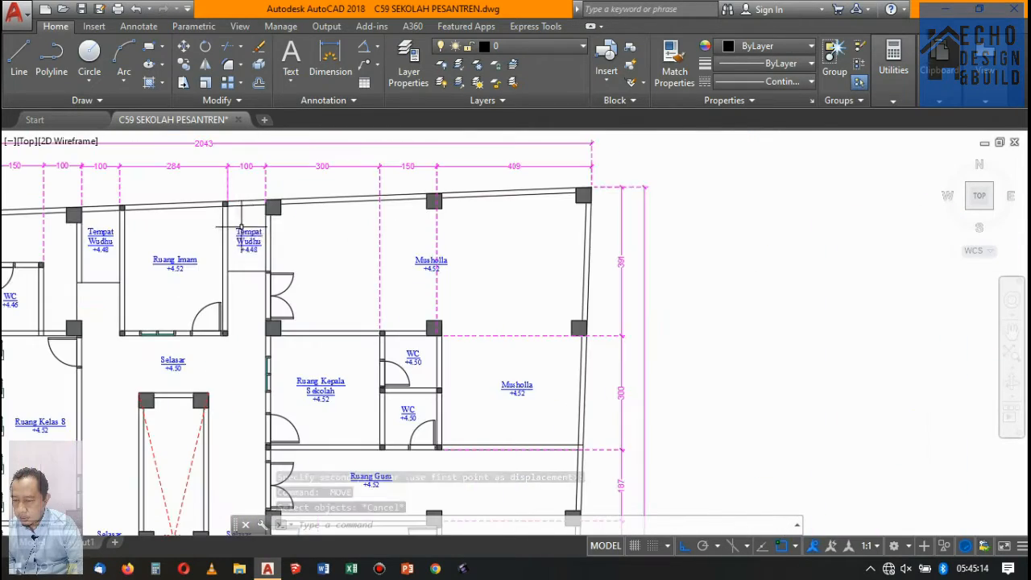
{"action": "scroll", "coordinate": [536, 242], "scroll_direction": "down", "scroll_amount": 5}
{"action": "scroll", "coordinate": [558, 269], "scroll_direction": "up", "scroll_amount": 6}
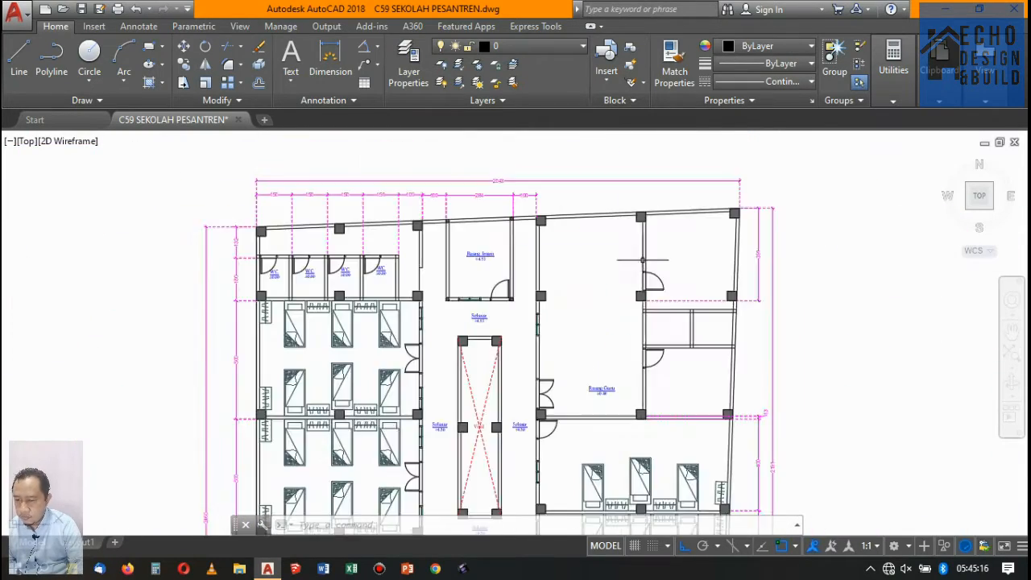
{"action": "scroll", "coordinate": [532, 262], "scroll_direction": "down", "scroll_amount": 5}
{"action": "scroll", "coordinate": [530, 223], "scroll_direction": "up", "scroll_amount": 5}
{"action": "scroll", "coordinate": [534, 207], "scroll_direction": "down", "scroll_amount": 4}
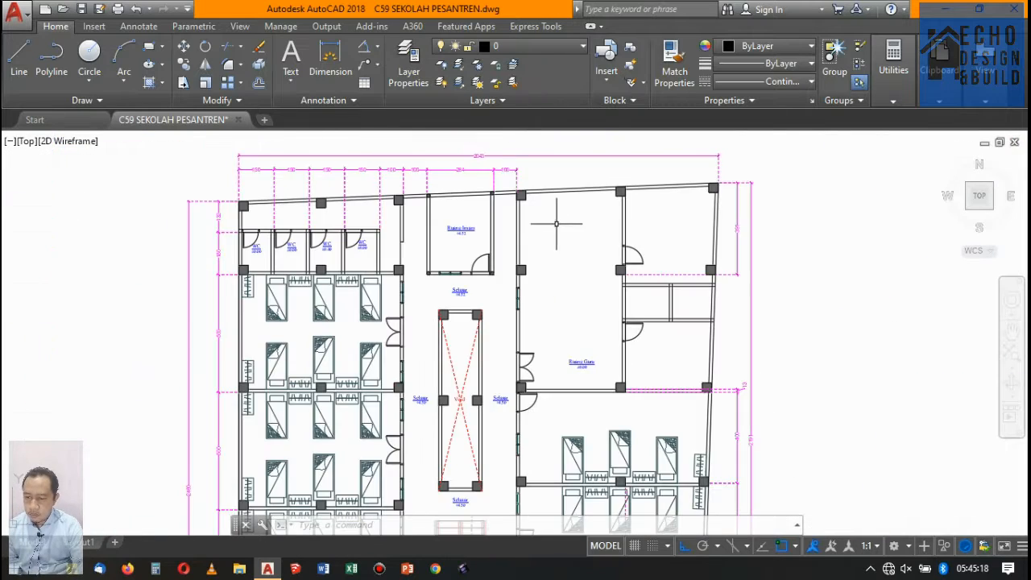
{"action": "scroll", "coordinate": [541, 212], "scroll_direction": "up", "scroll_amount": 3}
{"action": "scroll", "coordinate": [527, 233], "scroll_direction": "up", "scroll_amount": 2}
{"action": "scroll", "coordinate": [540, 231], "scroll_direction": "down", "scroll_amount": 3}
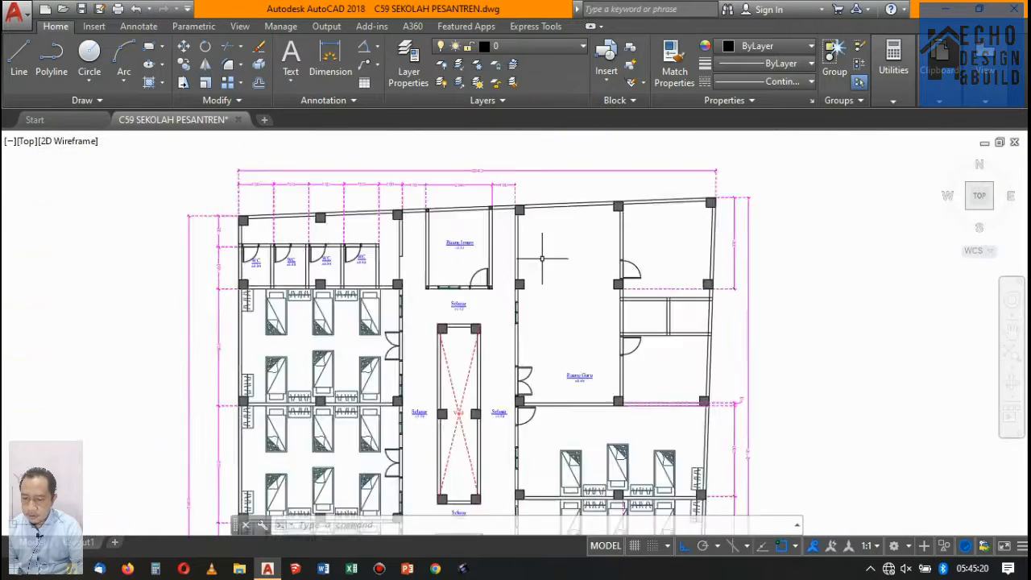
Trim away the corridor-side wall of Ruang Guru above the column level with Ruang Imam's lower wall, using that column as cutting edge
{"action": "scroll", "coordinate": [576, 282], "scroll_direction": "up", "scroll_amount": 2}
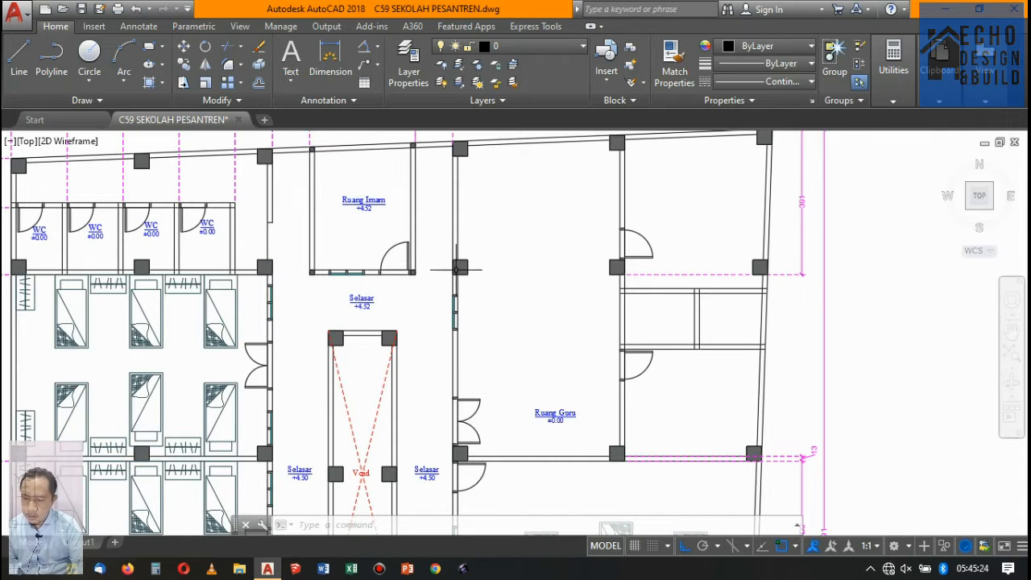
{"action": "scroll", "coordinate": [457, 266], "scroll_direction": "up", "scroll_amount": 3}
{"action": "scroll", "coordinate": [460, 258], "scroll_direction": "down", "scroll_amount": 3}
{"action": "scroll", "coordinate": [548, 250], "scroll_direction": "up", "scroll_amount": 2}
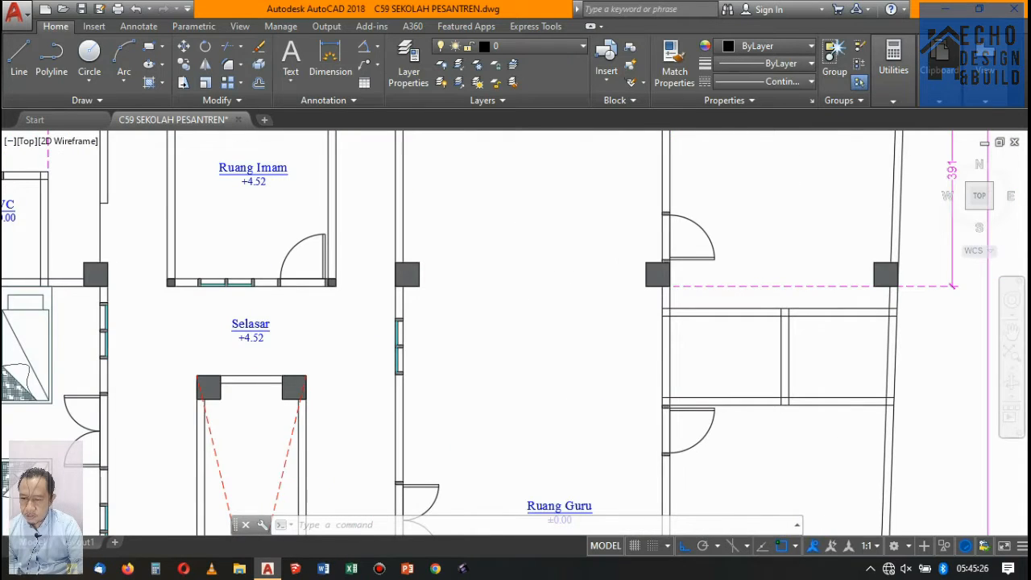
{"action": "scroll", "coordinate": [494, 265], "scroll_direction": "down", "scroll_amount": 3}
{"action": "scroll", "coordinate": [483, 269], "scroll_direction": "up", "scroll_amount": 3}
{"action": "scroll", "coordinate": [483, 260], "scroll_direction": "down", "scroll_amount": 4}
{"action": "scroll", "coordinate": [461, 264], "scroll_direction": "up", "scroll_amount": 3}
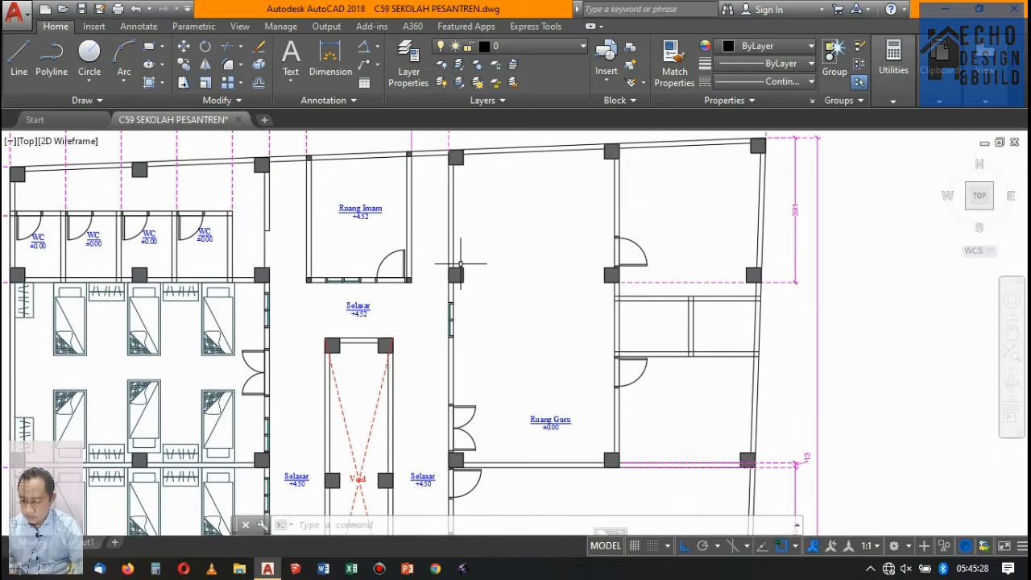
{"action": "key", "text": "Return"}
{"action": "scroll", "coordinate": [459, 263], "scroll_direction": "up", "scroll_amount": 6}
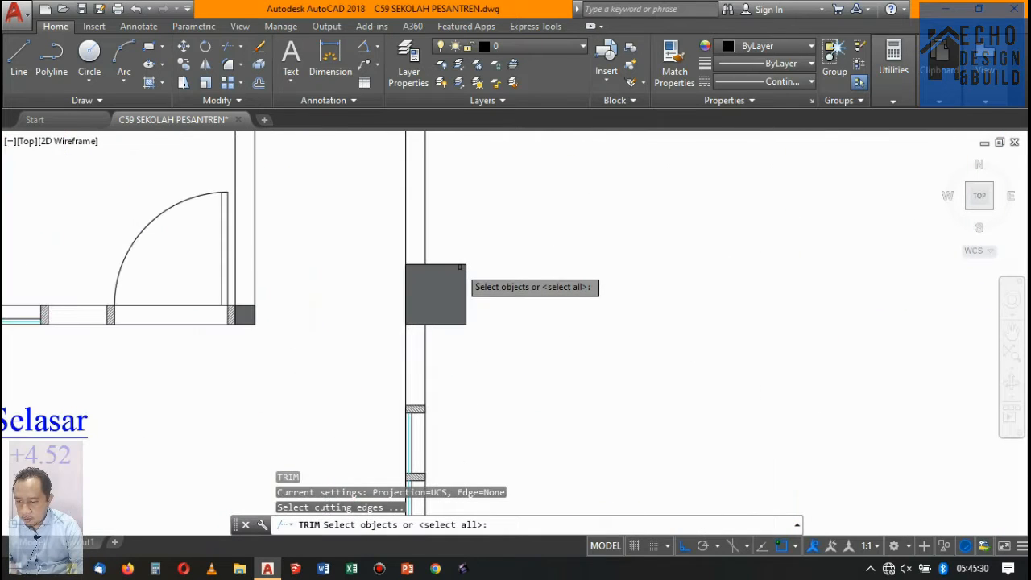
{"action": "left_click", "coordinate": [457, 262]}
{"action": "key", "text": "Return"}
{"action": "left_click", "coordinate": [470, 213]}
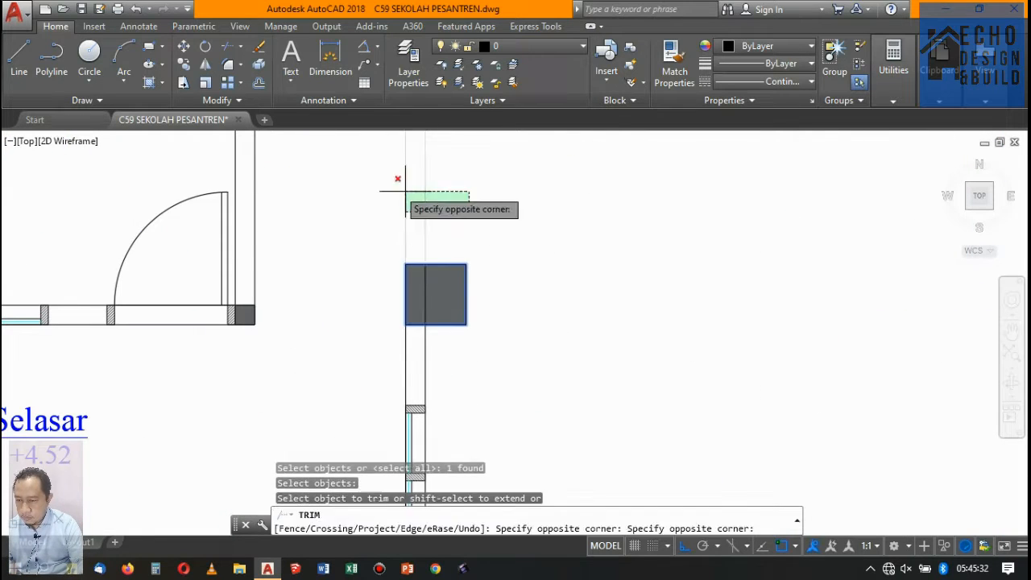
{"action": "left_click", "coordinate": [390, 193]}
{"action": "scroll", "coordinate": [385, 208], "scroll_direction": "down", "scroll_amount": 7}
{"action": "key", "text": "Return"}
Extend both lines of Ruang Imam's lower wall across to the column on the Ruang Guru partition beside the upper door
{"action": "scroll", "coordinate": [464, 231], "scroll_direction": "up", "scroll_amount": 4}
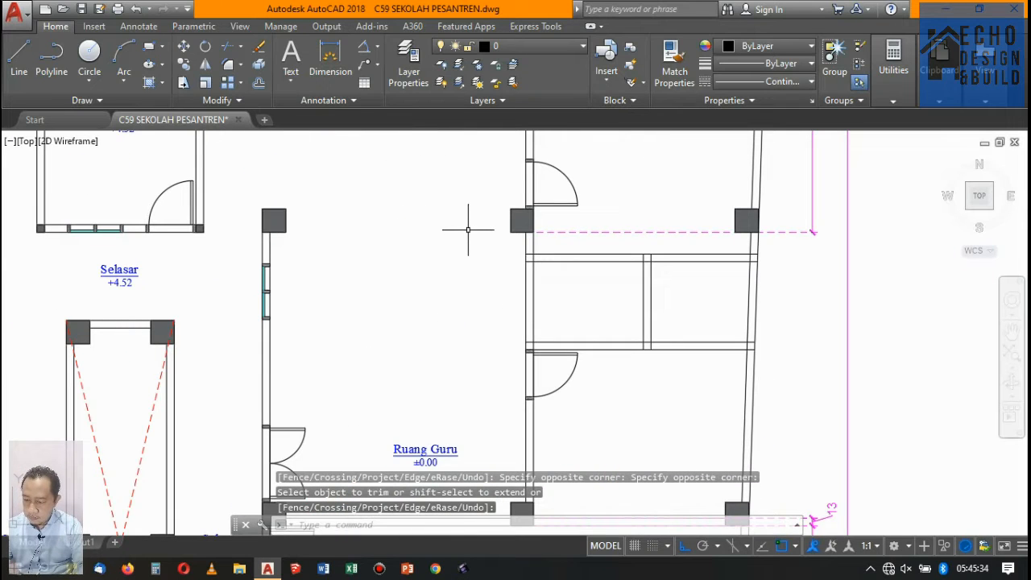
{"action": "type", "text": "ex"}
{"action": "key", "text": "Return"}
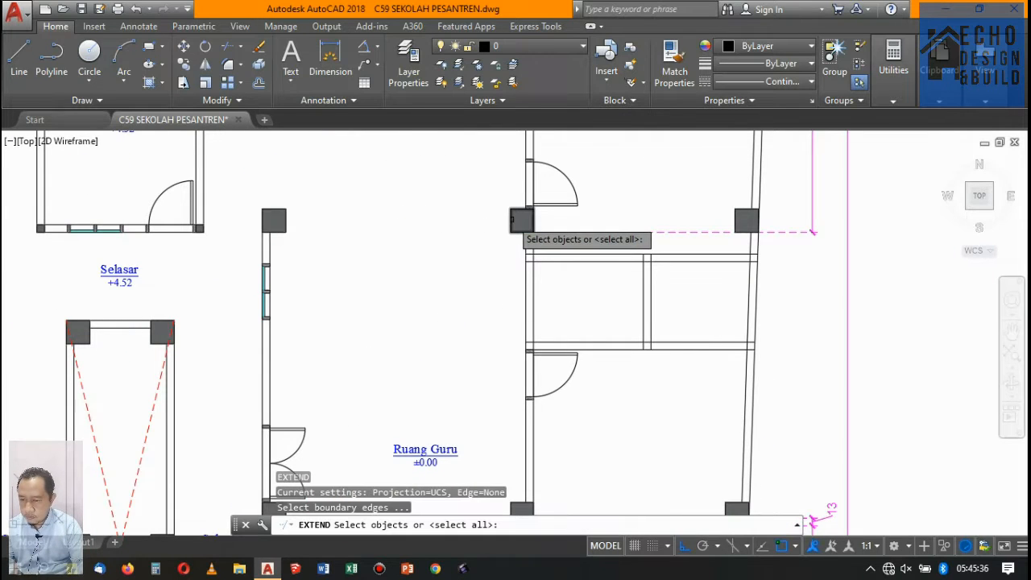
{"action": "left_click", "coordinate": [521, 221]}
{"action": "key", "text": "Return"}
{"action": "scroll", "coordinate": [235, 215], "scroll_direction": "up", "scroll_amount": 2}
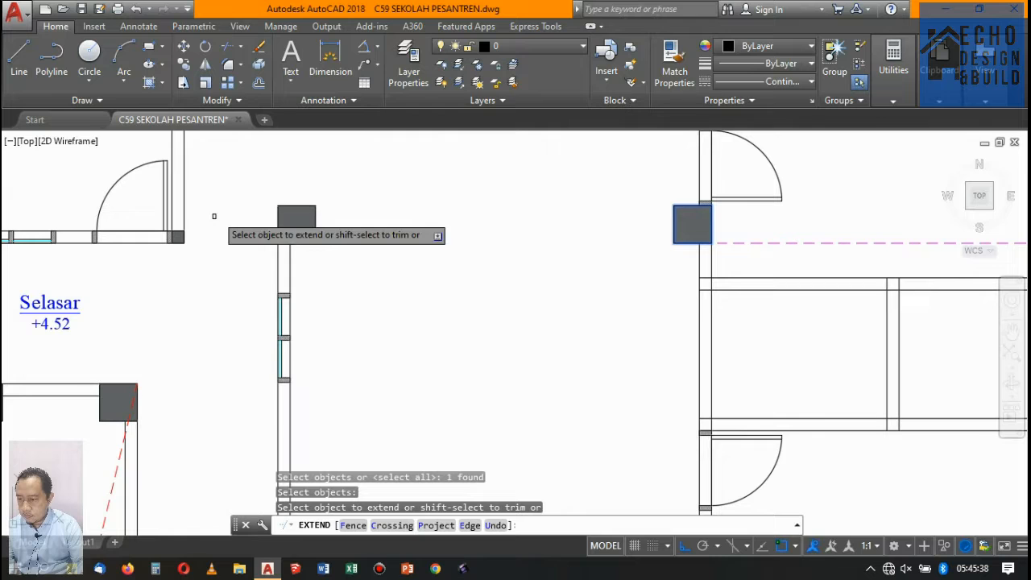
{"action": "left_click", "coordinate": [148, 265]}
{"action": "left_click", "coordinate": [129, 226]}
{"action": "key", "text": "Return"}
{"action": "scroll", "coordinate": [484, 200], "scroll_direction": "down", "scroll_amount": 5}
{"action": "scroll", "coordinate": [467, 269], "scroll_direction": "up", "scroll_amount": 3}
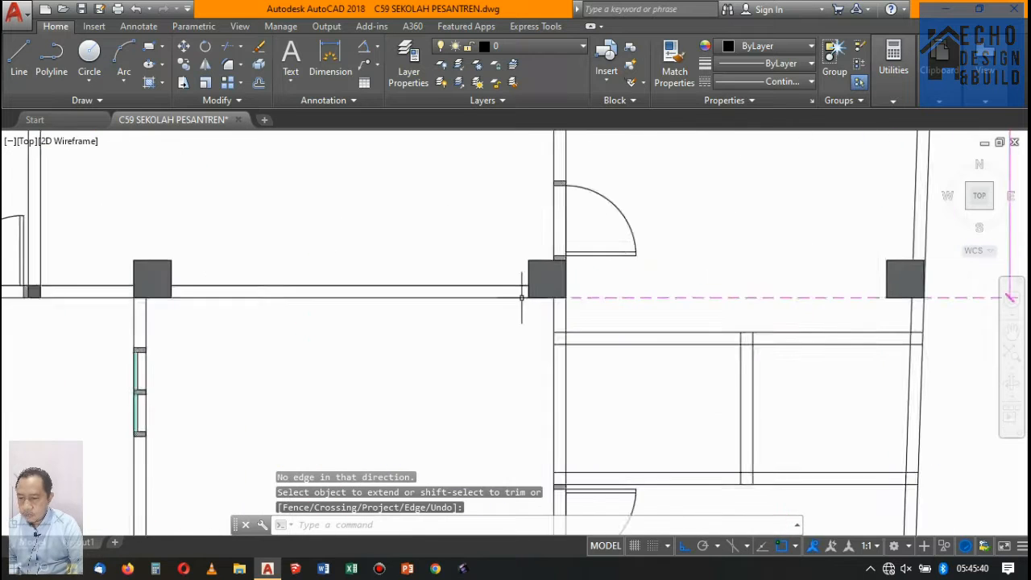
Copy the two lines of the long vertical partition with the doors 1.5 units toward Ruang Imam
{"action": "scroll", "coordinate": [511, 297], "scroll_direction": "down", "scroll_amount": 4}
{"action": "scroll", "coordinate": [446, 244], "scroll_direction": "up", "scroll_amount": 6}
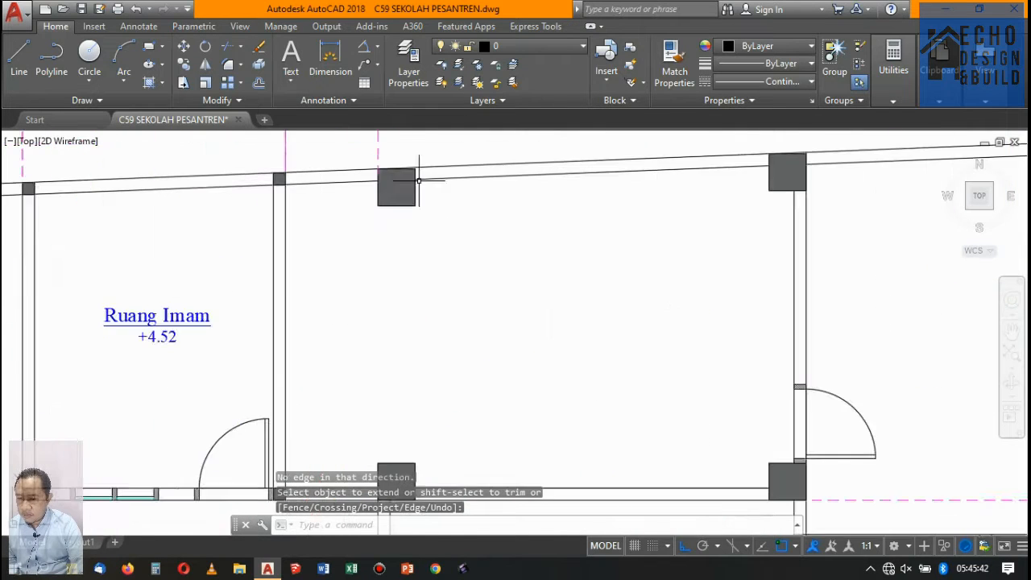
{"action": "scroll", "coordinate": [483, 217], "scroll_direction": "down", "scroll_amount": 4}
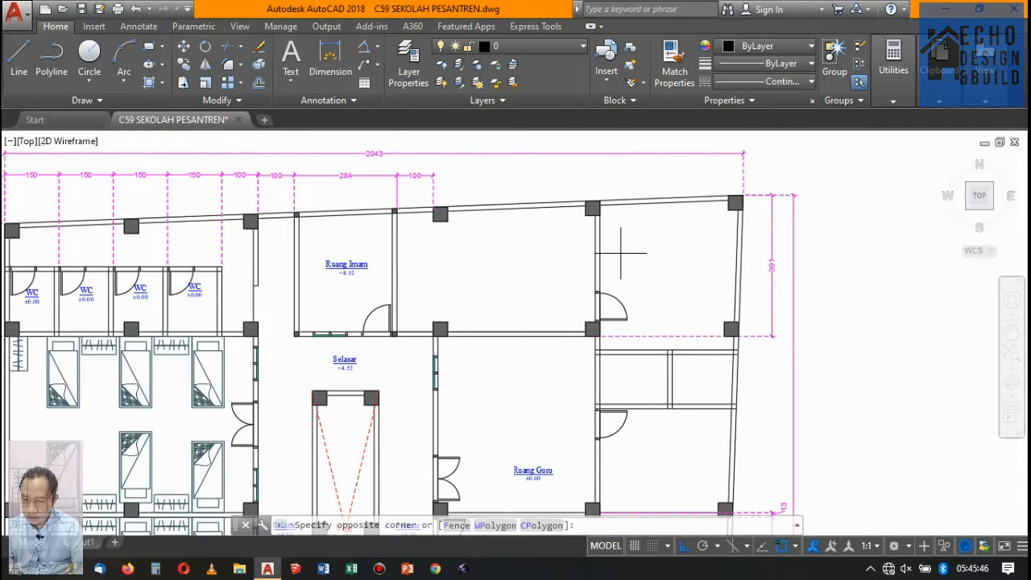
{"action": "left_click", "coordinate": [583, 239]}
{"action": "type", "text": "co"}
{"action": "key", "text": "Return"}
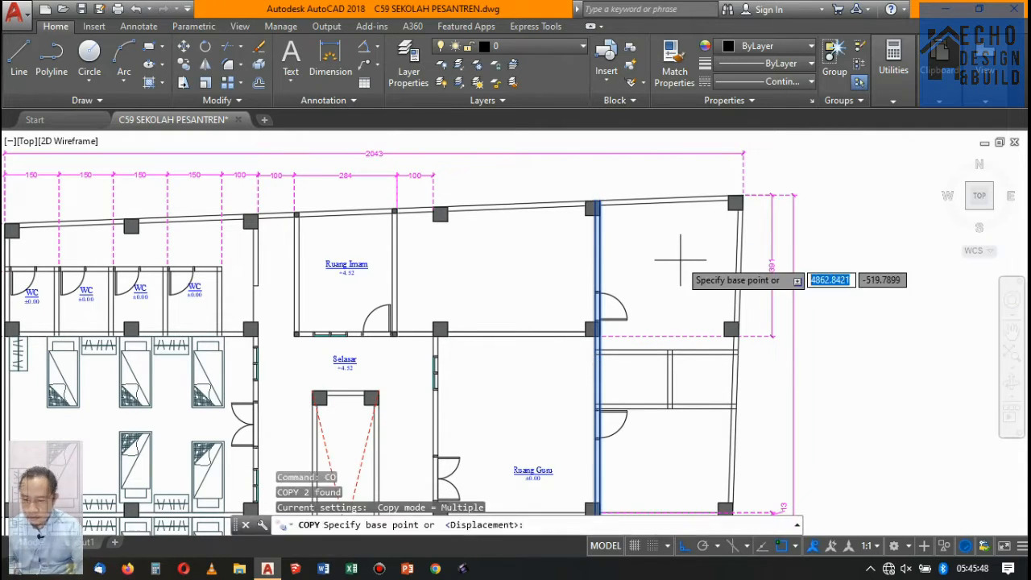
{"action": "left_click", "coordinate": [681, 244]}
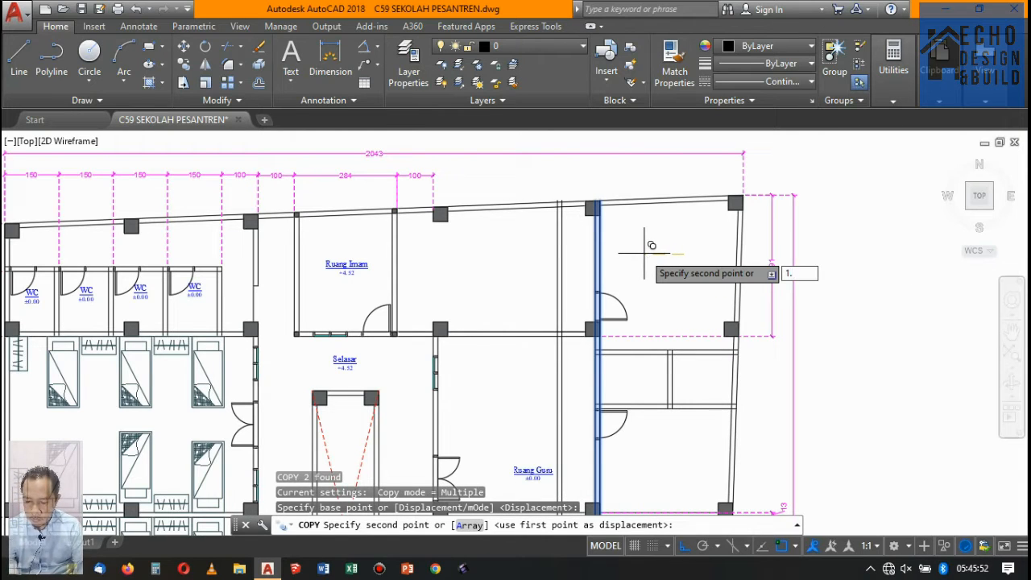
{"action": "type", "text": "1.5"}
{"action": "key", "text": "Return"}
{"action": "key", "text": "Return"}
Trim the copied partition's ends below the extended horizontal wall and beyond the sloping outer wall
{"action": "type", "text": "tr"}
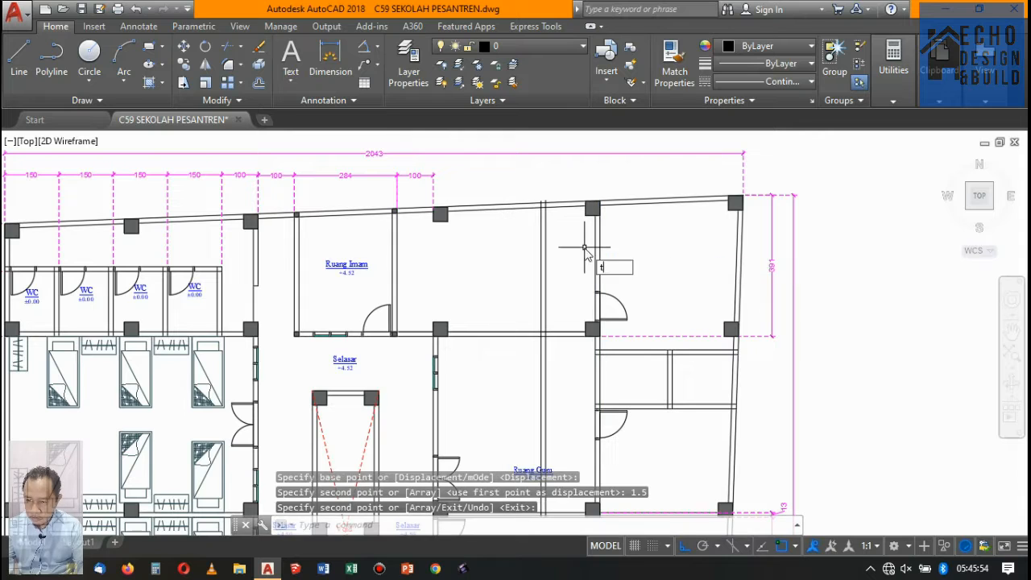
{"action": "key", "text": "Return"}
{"action": "scroll", "coordinate": [561, 222], "scroll_direction": "up", "scroll_amount": 4}
{"action": "left_click", "coordinate": [553, 223]}
{"action": "left_click", "coordinate": [478, 156]}
{"action": "scroll", "coordinate": [564, 247], "scroll_direction": "down", "scroll_amount": 6}
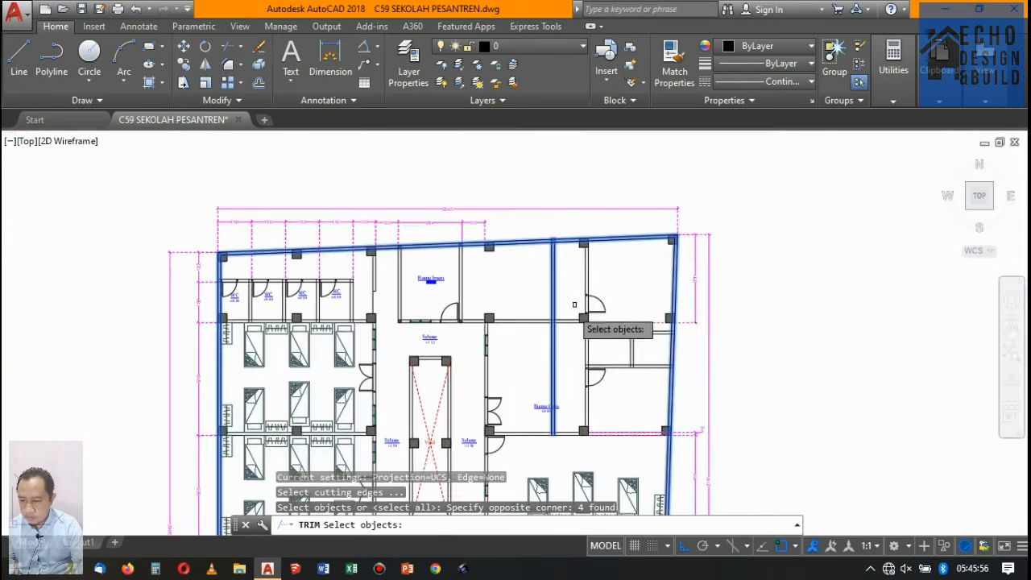
{"action": "scroll", "coordinate": [569, 352], "scroll_direction": "up", "scroll_amount": 4}
{"action": "left_click", "coordinate": [549, 311]}
{"action": "left_click", "coordinate": [507, 243]}
{"action": "key", "text": "Return"}
{"action": "left_click", "coordinate": [573, 327]}
{"action": "left_click", "coordinate": [495, 334]}
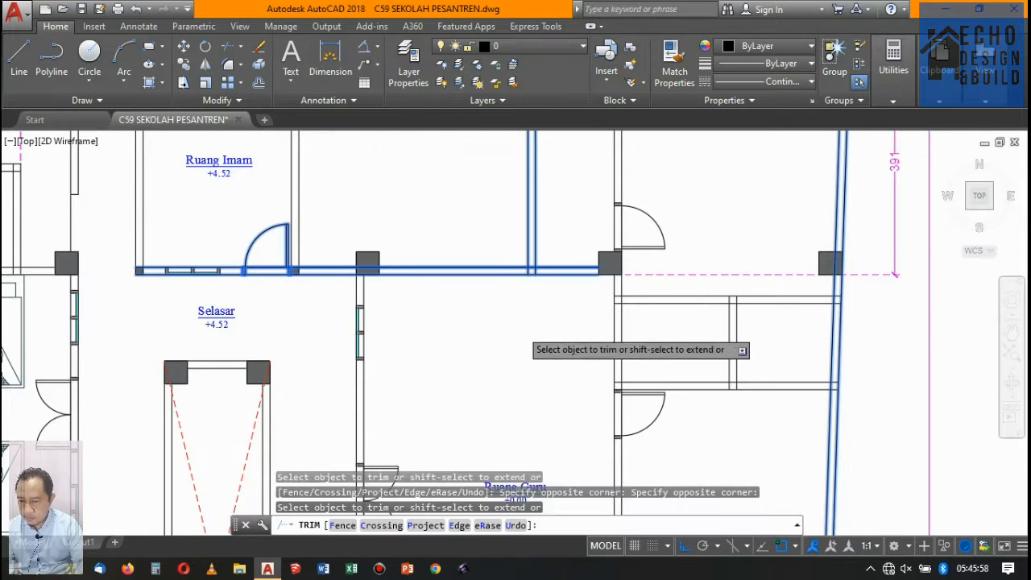
{"action": "scroll", "coordinate": [528, 395], "scroll_direction": "down", "scroll_amount": 5}
{"action": "scroll", "coordinate": [529, 258], "scroll_direction": "up", "scroll_amount": 12}
{"action": "left_click", "coordinate": [605, 276]}
{"action": "left_click", "coordinate": [388, 279]}
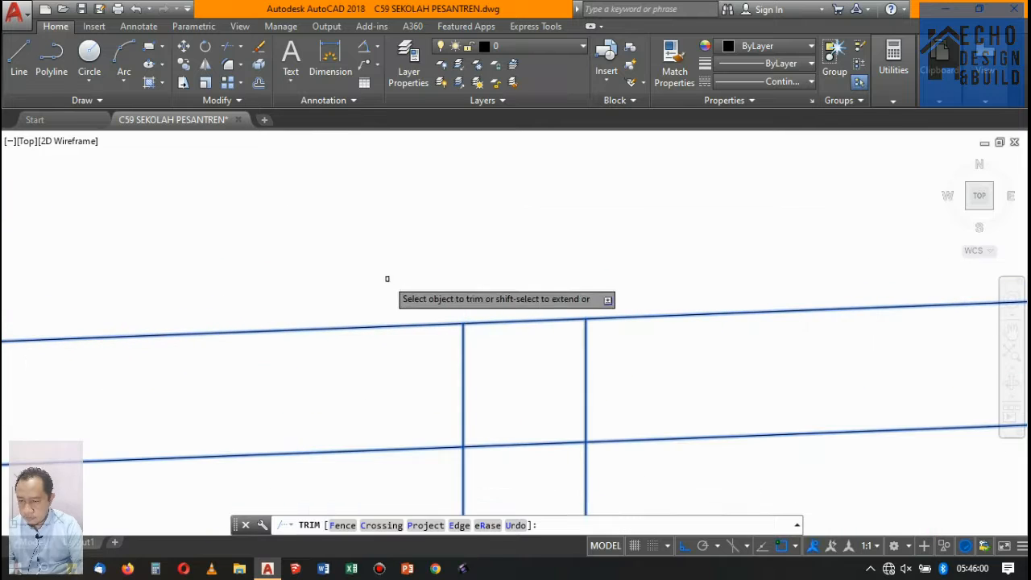
{"action": "scroll", "coordinate": [437, 258], "scroll_direction": "down", "scroll_amount": 6}
{"action": "scroll", "coordinate": [473, 237], "scroll_direction": "down", "scroll_amount": 5}
{"action": "key", "text": "Return"}
Trim the extended horizontal wall between the copied partition and the column so both walls meet in a corner
{"action": "scroll", "coordinate": [485, 326], "scroll_direction": "up", "scroll_amount": 6}
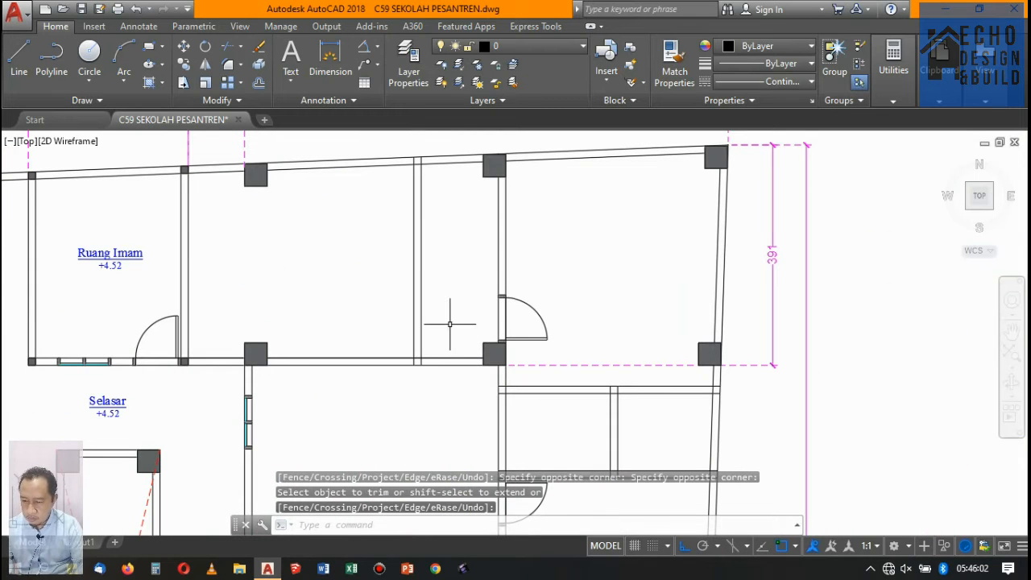
{"action": "key", "text": "Return"}
{"action": "scroll", "coordinate": [450, 345], "scroll_direction": "up", "scroll_amount": 5}
{"action": "left_click", "coordinate": [402, 327]}
{"action": "key", "text": "Return"}
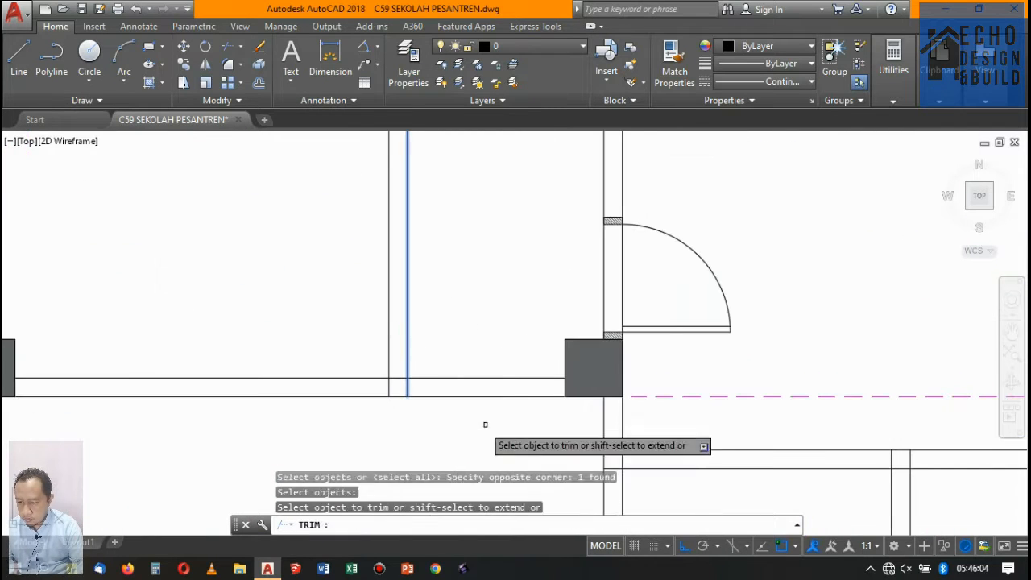
{"action": "left_click", "coordinate": [483, 423]}
{"action": "left_click", "coordinate": [463, 331]}
{"action": "key", "text": "Return"}
{"action": "scroll", "coordinate": [501, 268], "scroll_direction": "down", "scroll_amount": 4}
Mirror the upper door about the vertical edge of its adjacent column facing the copied partition, keeping the original
{"action": "left_click", "coordinate": [522, 219]}
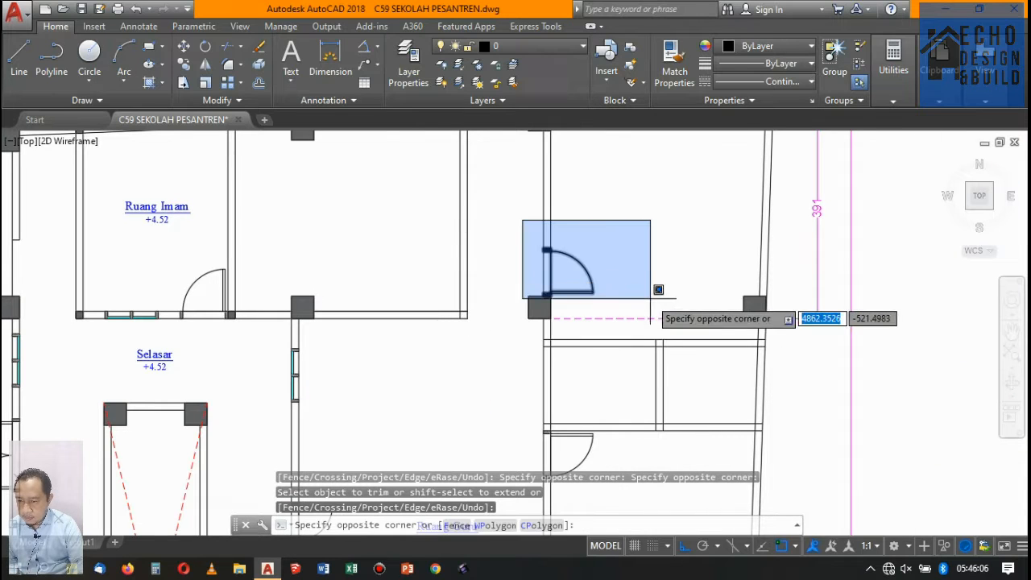
{"action": "left_click", "coordinate": [646, 308]}
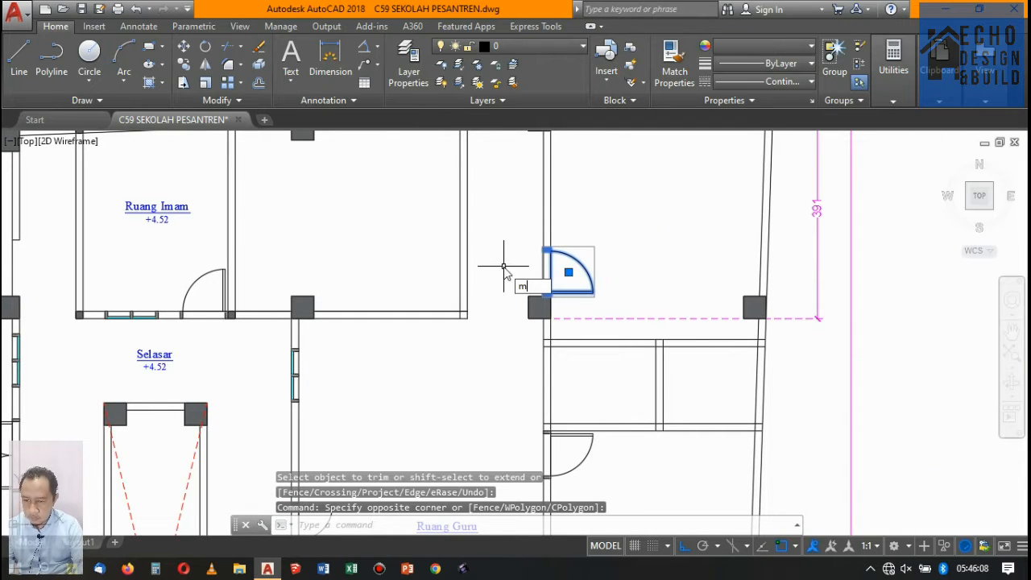
{"action": "type", "text": "i"}
{"action": "key", "text": "Return"}
{"action": "scroll", "coordinate": [521, 294], "scroll_direction": "up", "scroll_amount": 4}
{"action": "left_click", "coordinate": [530, 297]}
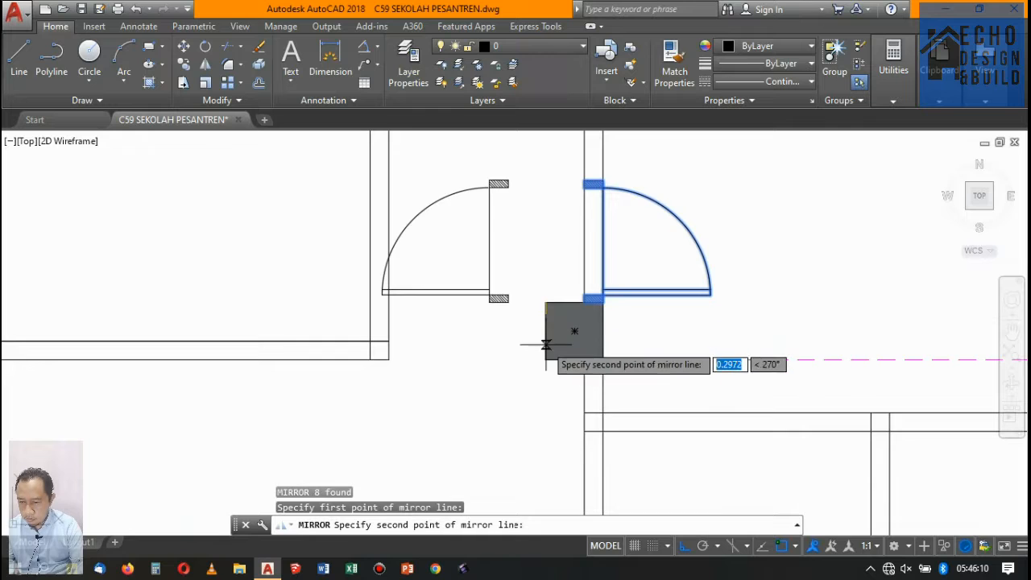
{"action": "left_click", "coordinate": [545, 354]}
{"action": "key", "text": "Return"}
{"action": "scroll", "coordinate": [545, 354], "scroll_direction": "down", "scroll_amount": 3}
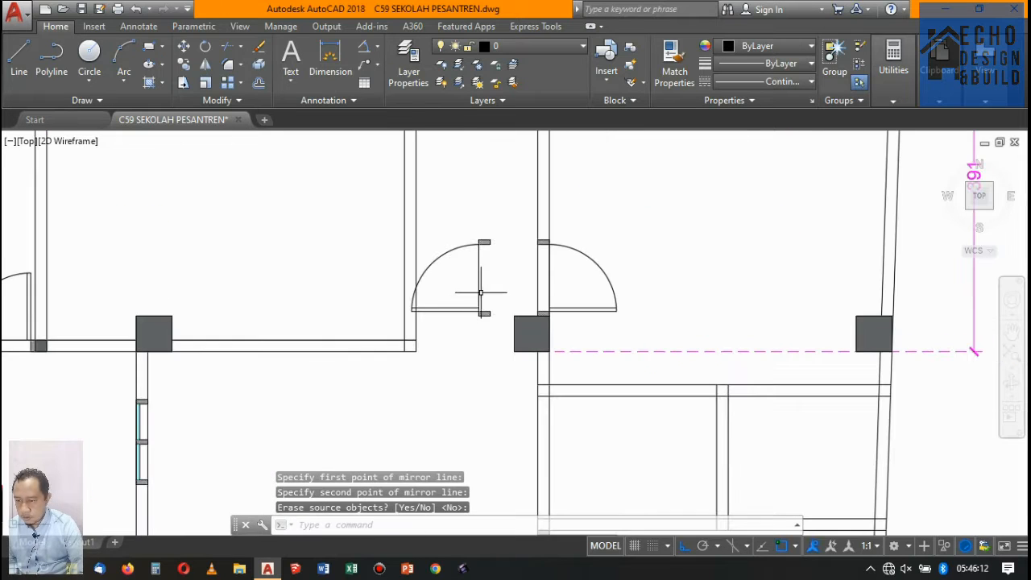
Move the mirrored door onto the copied partition, just above its corner with the horizontal wall
{"action": "left_click", "coordinate": [496, 289]}
{"action": "left_click", "coordinate": [469, 279]}
{"action": "key", "text": "Return"}
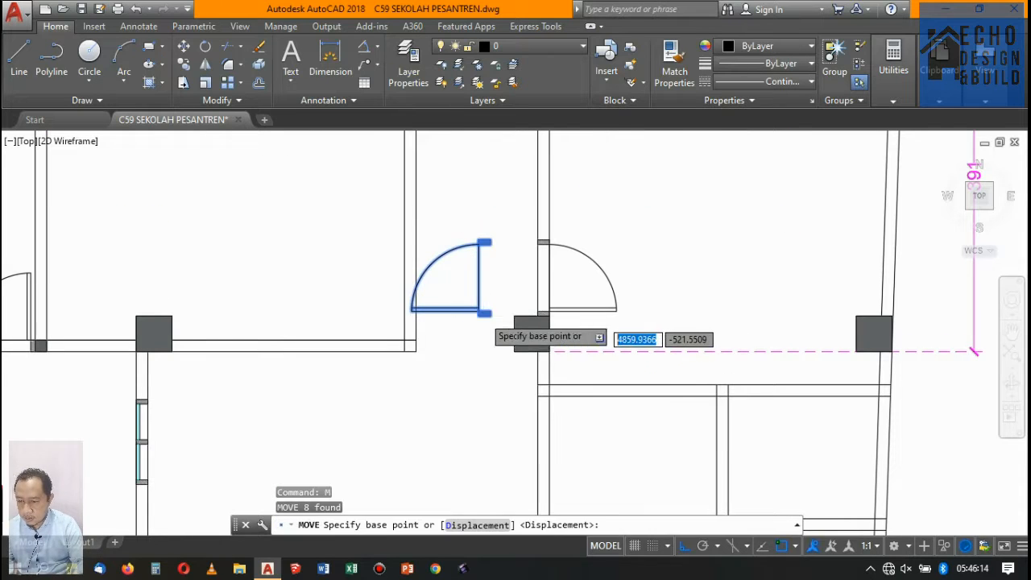
{"action": "scroll", "coordinate": [516, 306], "scroll_direction": "up", "scroll_amount": 4}
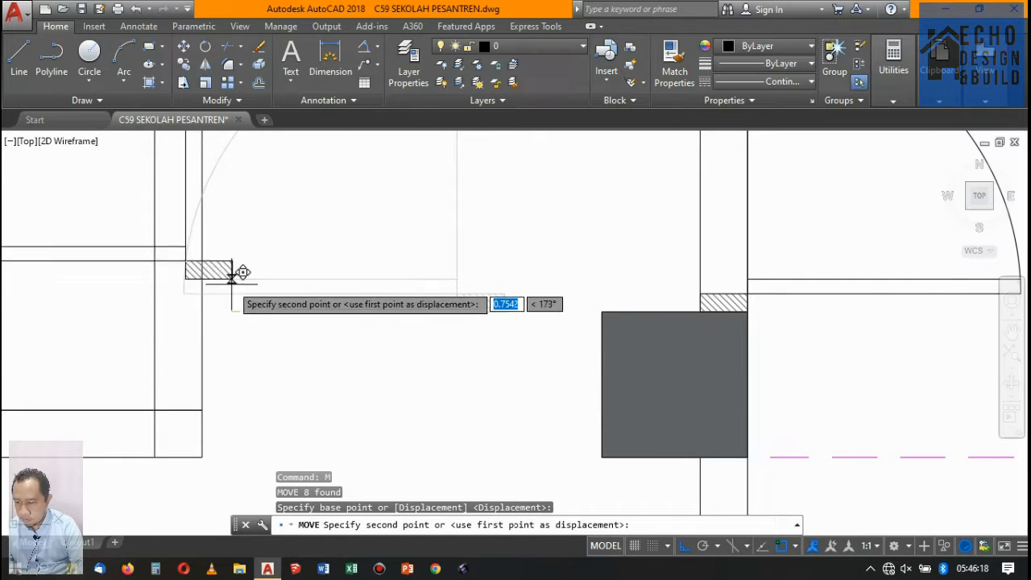
{"action": "left_click", "coordinate": [198, 311]}
{"action": "scroll", "coordinate": [341, 276], "scroll_direction": "down", "scroll_amount": 6}
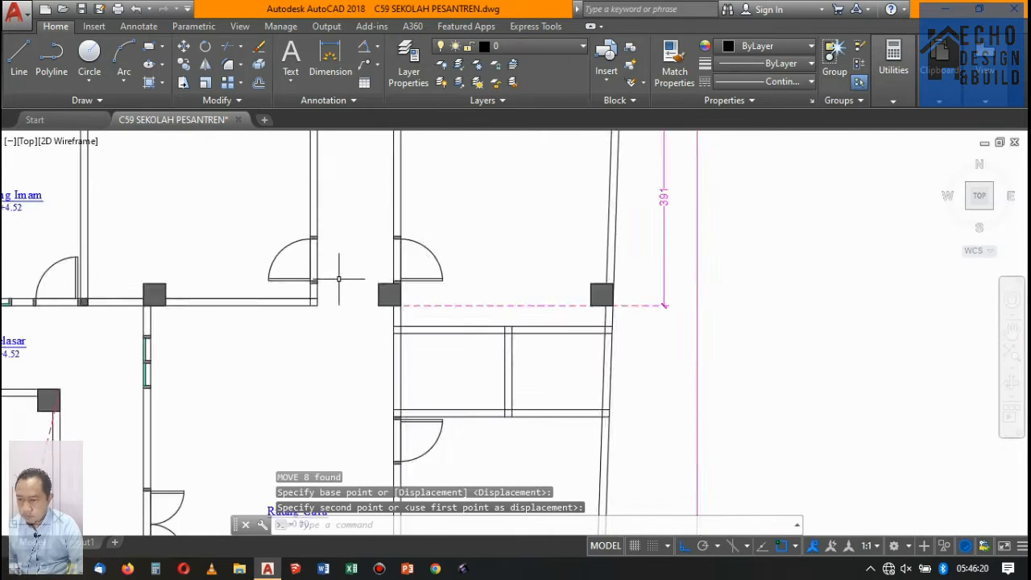
Extend the two lines of the corridor-side Ruang Guru wall up to the column on the sloping outer wall
{"action": "scroll", "coordinate": [401, 251], "scroll_direction": "up", "scroll_amount": 4}
{"action": "scroll", "coordinate": [427, 255], "scroll_direction": "down", "scroll_amount": 5}
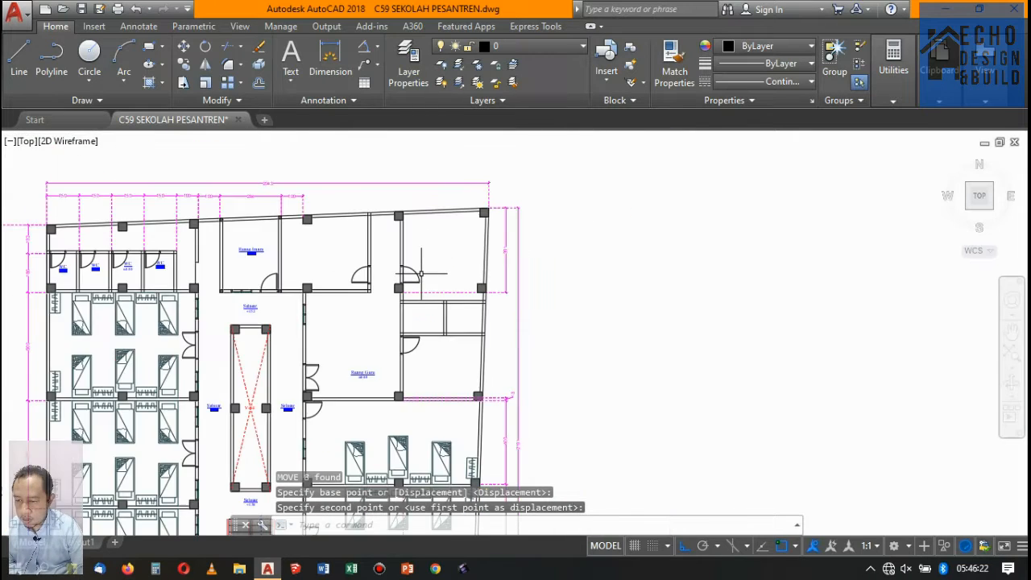
{"action": "scroll", "coordinate": [437, 315], "scroll_direction": "up", "scroll_amount": 4}
{"action": "scroll", "coordinate": [437, 315], "scroll_direction": "down", "scroll_amount": 4}
{"action": "scroll", "coordinate": [443, 280], "scroll_direction": "up", "scroll_amount": 1}
{"action": "scroll", "coordinate": [443, 281], "scroll_direction": "up", "scroll_amount": 5}
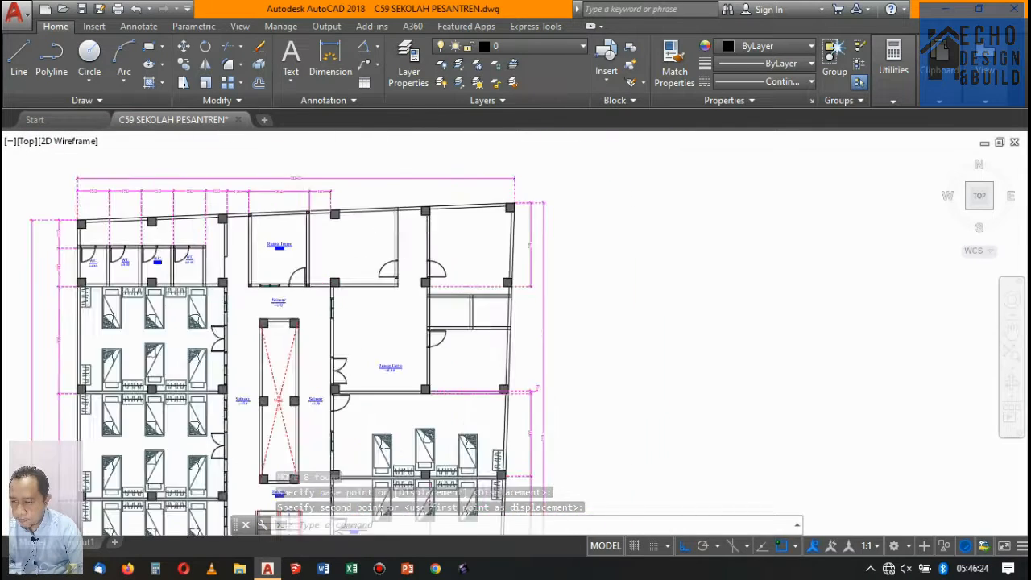
{"action": "scroll", "coordinate": [368, 230], "scroll_direction": "down", "scroll_amount": 3}
{"action": "scroll", "coordinate": [281, 214], "scroll_direction": "up", "scroll_amount": 3}
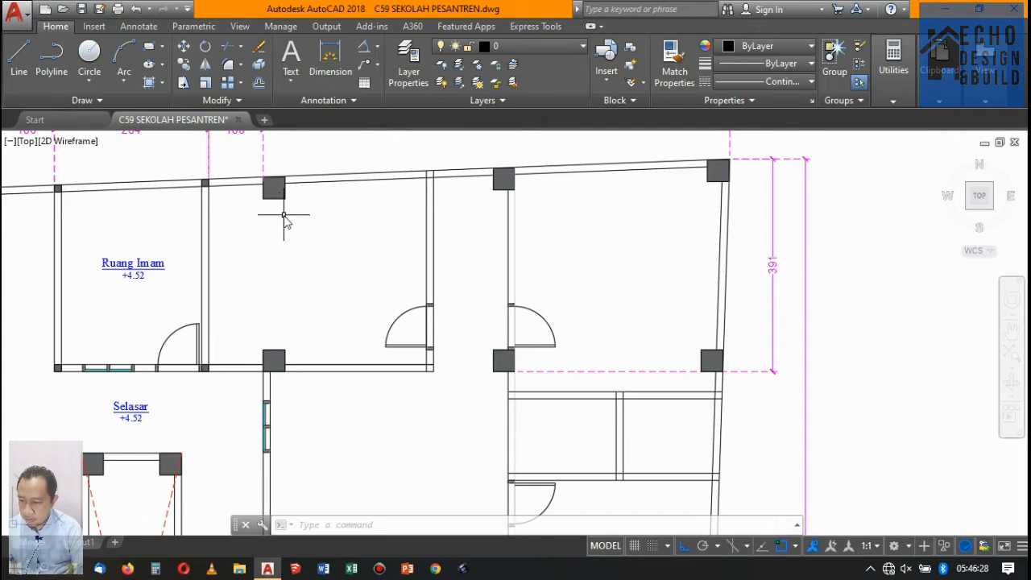
{"action": "key", "text": "Return"}
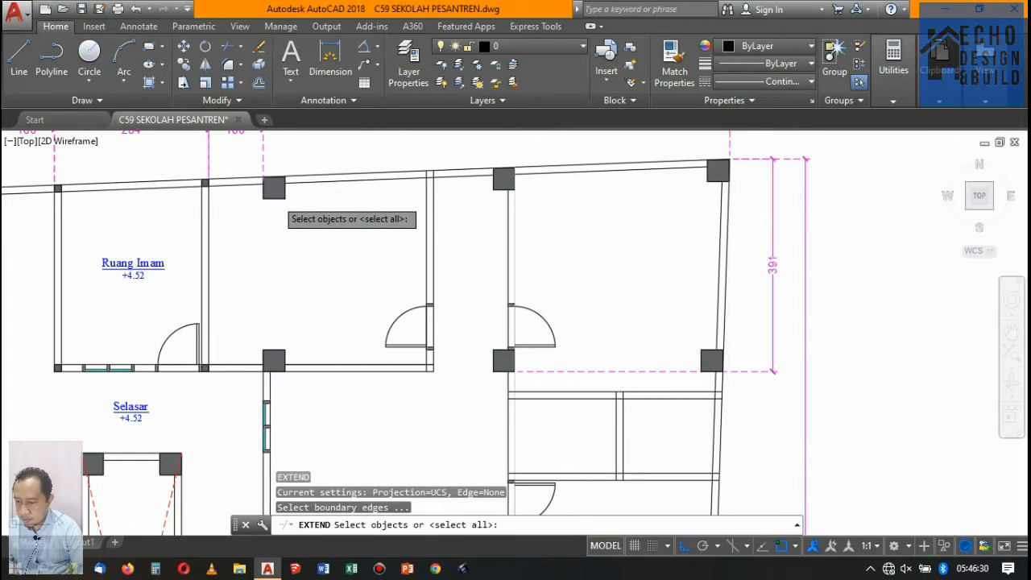
{"action": "left_click", "coordinate": [277, 198]}
{"action": "key", "text": "Return"}
{"action": "scroll", "coordinate": [275, 383], "scroll_direction": "up", "scroll_amount": 4}
{"action": "left_click", "coordinate": [290, 386]}
{"action": "left_click", "coordinate": [242, 375]}
{"action": "scroll", "coordinate": [329, 355], "scroll_direction": "down", "scroll_amount": 6}
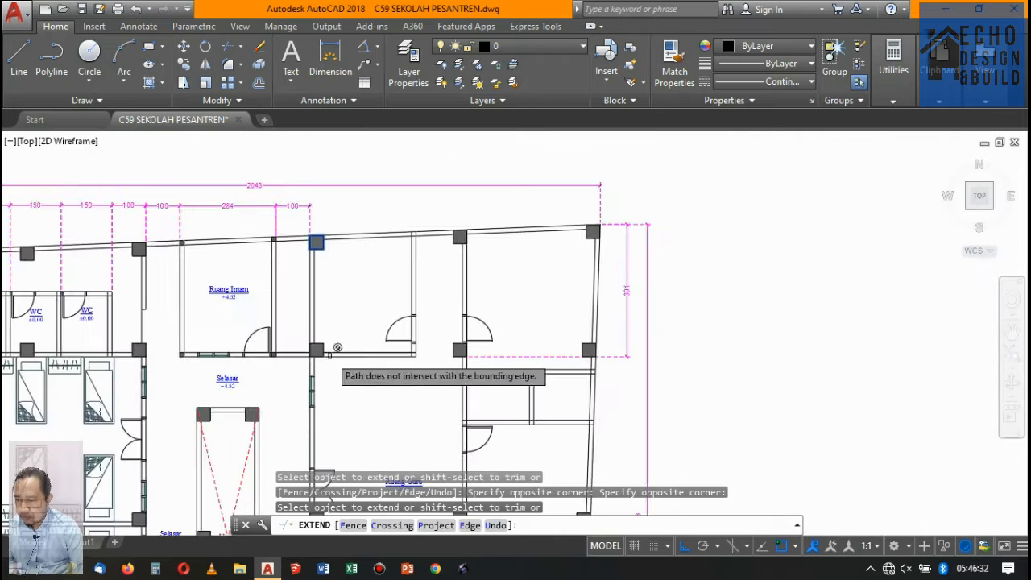
{"action": "key", "text": "Return"}
Left-align the text of the Ruang Imam label on the third-floor plan
{"action": "scroll", "coordinate": [286, 294], "scroll_direction": "up", "scroll_amount": 2}
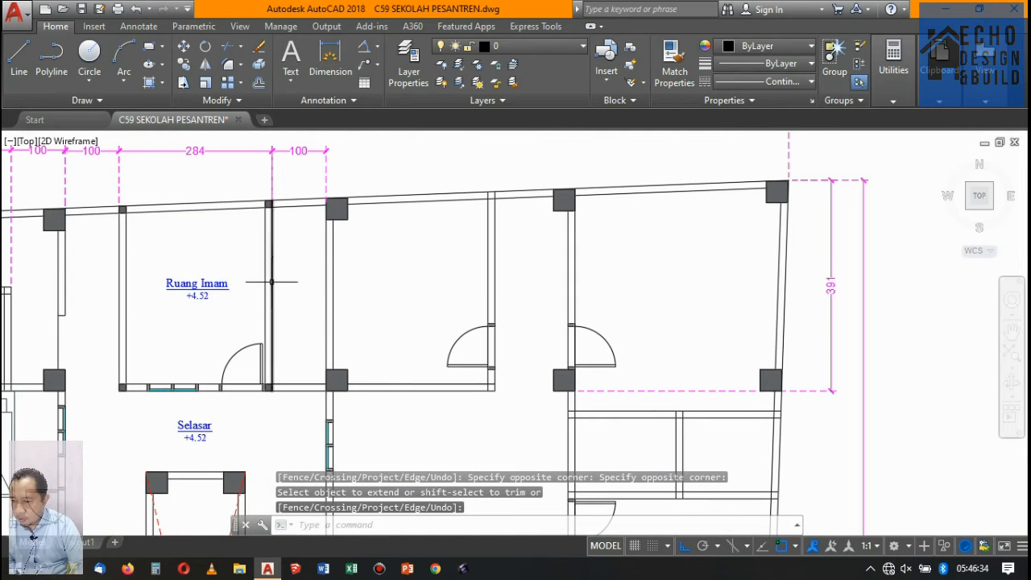
{"action": "scroll", "coordinate": [319, 284], "scroll_direction": "down", "scroll_amount": 5}
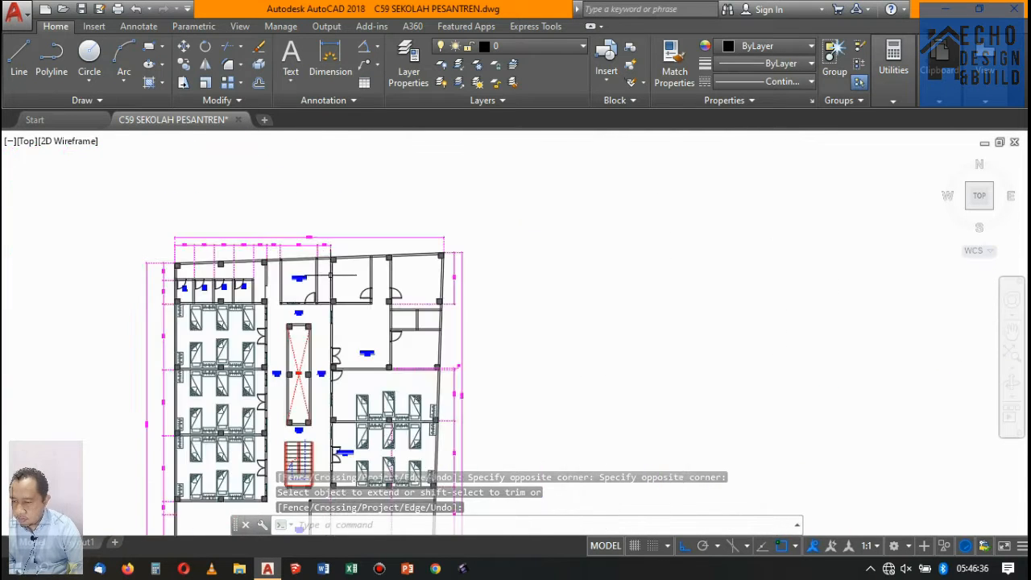
{"action": "scroll", "coordinate": [334, 276], "scroll_direction": "up", "scroll_amount": 5}
{"action": "left_click", "coordinate": [257, 269]}
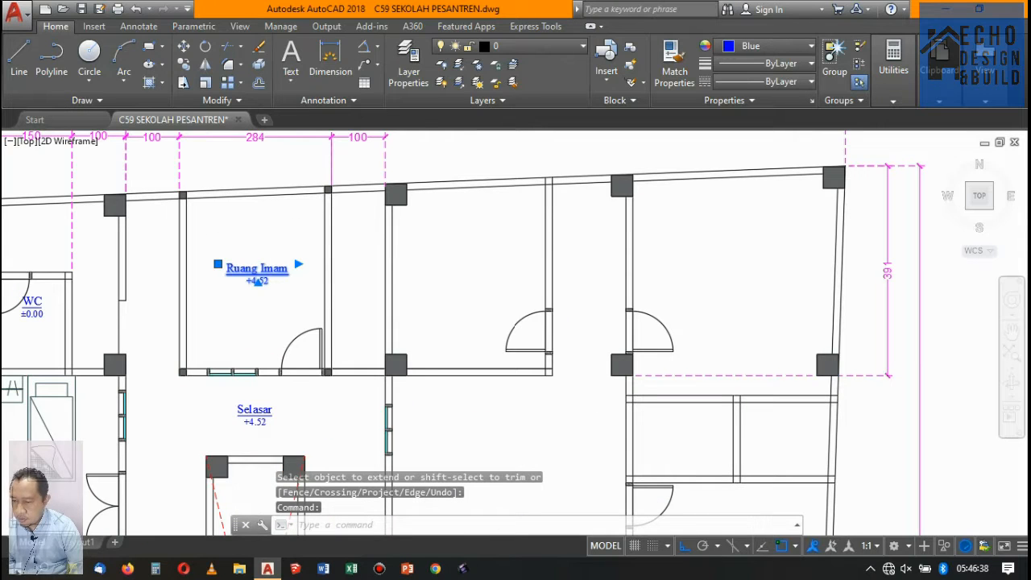
{"action": "double_click", "coordinate": [276, 277]}
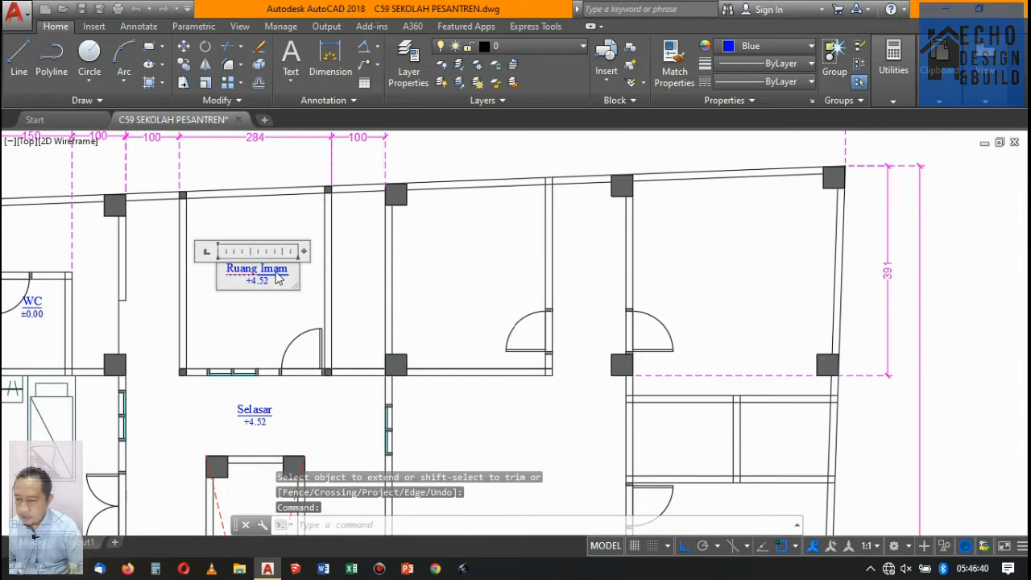
{"action": "left_click", "coordinate": [362, 268]}
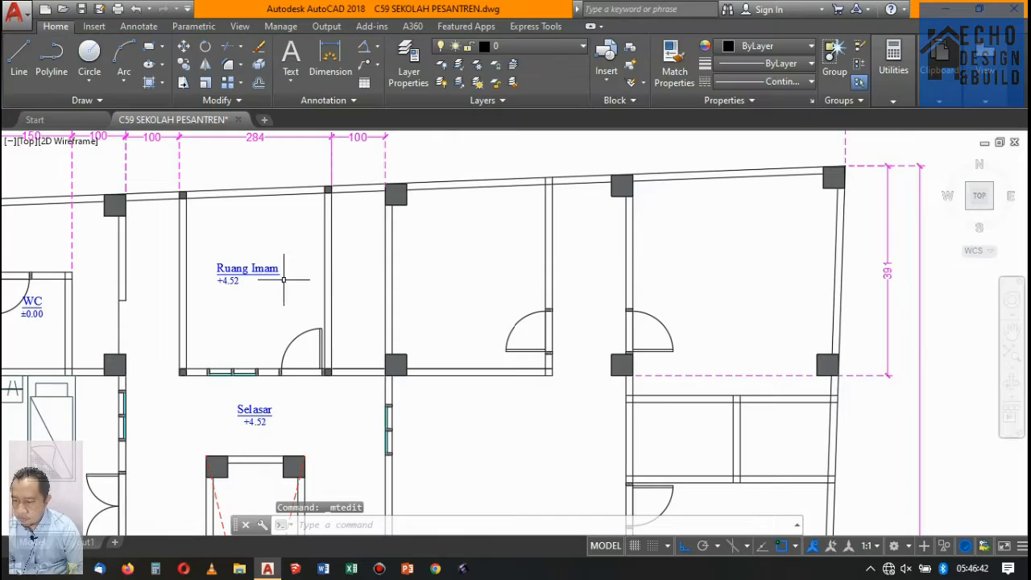
Review the overall layouts of the DENAH LANTAI 2 and DENAH LANTAI 3 plans side by side
{"action": "scroll", "coordinate": [363, 268], "scroll_direction": "down", "scroll_amount": 5}
{"action": "scroll", "coordinate": [362, 268], "scroll_direction": "up", "scroll_amount": 5}
{"action": "scroll", "coordinate": [362, 269], "scroll_direction": "down", "scroll_amount": 5}
{"action": "scroll", "coordinate": [362, 268], "scroll_direction": "up", "scroll_amount": 5}
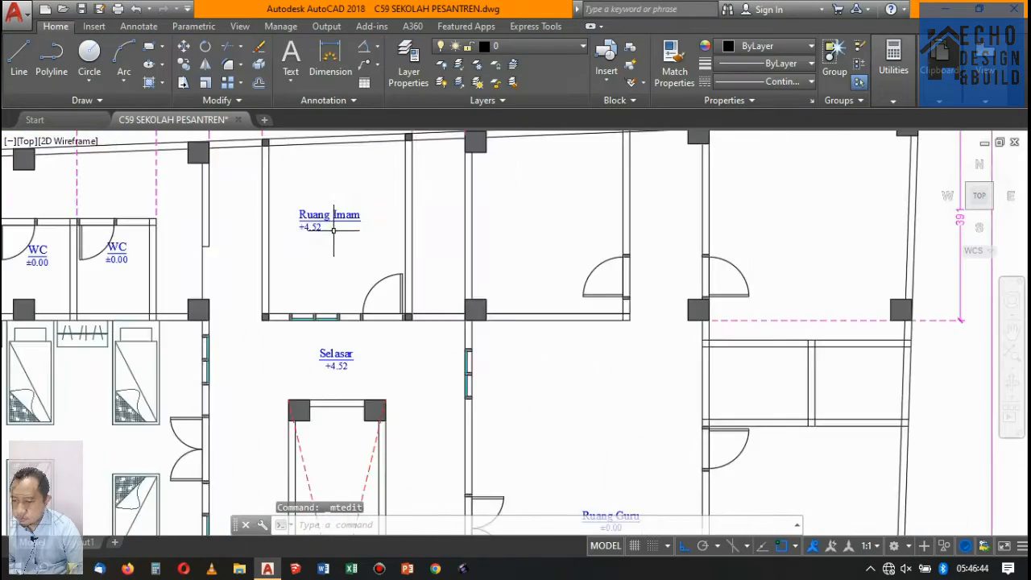
{"action": "scroll", "coordinate": [363, 269], "scroll_direction": "down", "scroll_amount": 8}
{"action": "scroll", "coordinate": [272, 295], "scroll_direction": "up", "scroll_amount": 8}
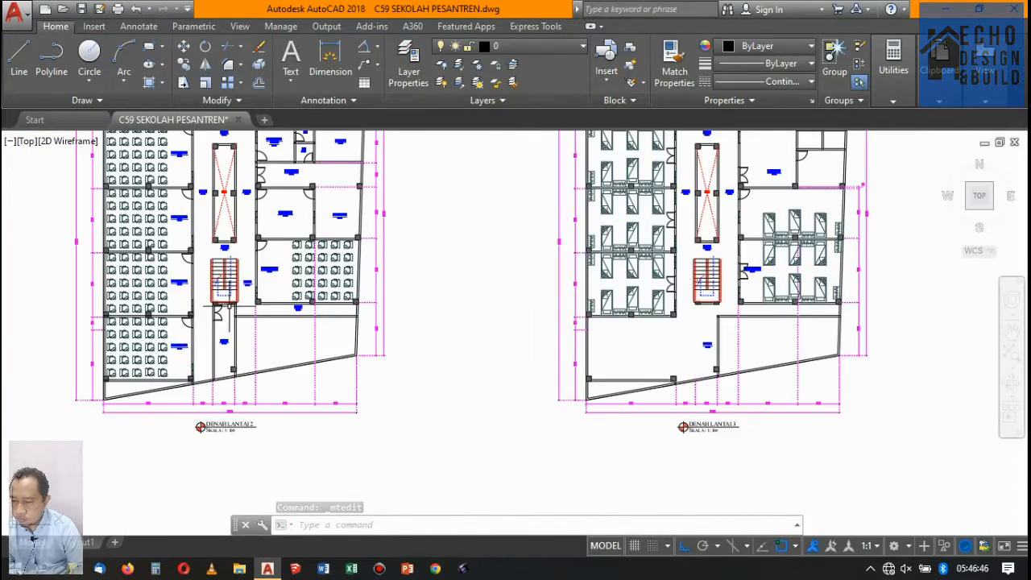
{"action": "scroll", "coordinate": [272, 295], "scroll_direction": "down", "scroll_amount": 8}
{"action": "scroll", "coordinate": [451, 226], "scroll_direction": "up", "scroll_amount": 6}
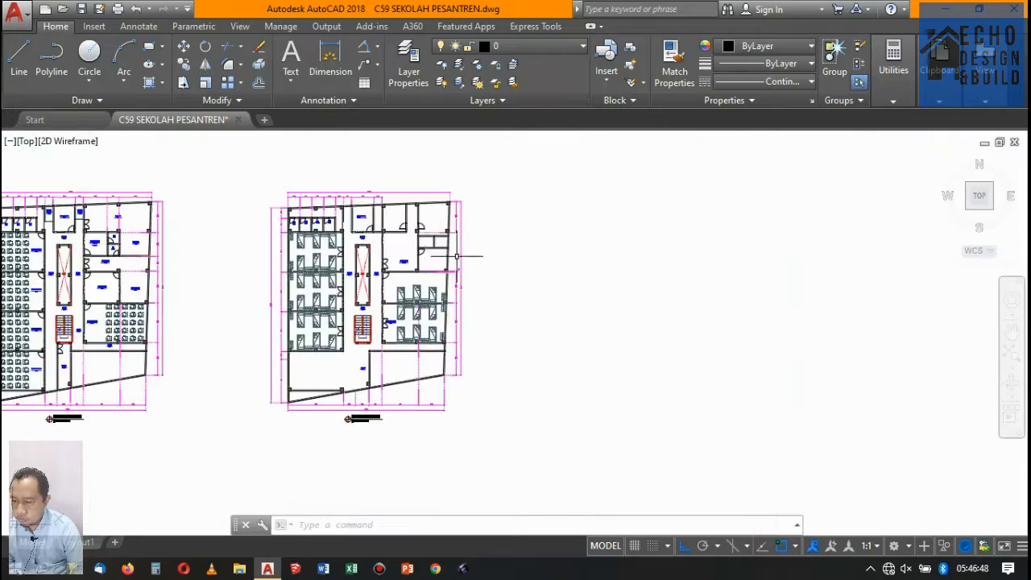
{"action": "scroll", "coordinate": [380, 230], "scroll_direction": "down", "scroll_amount": 3}
{"action": "scroll", "coordinate": [381, 230], "scroll_direction": "up", "scroll_amount": 6}
{"action": "scroll", "coordinate": [418, 217], "scroll_direction": "down", "scroll_amount": 9}
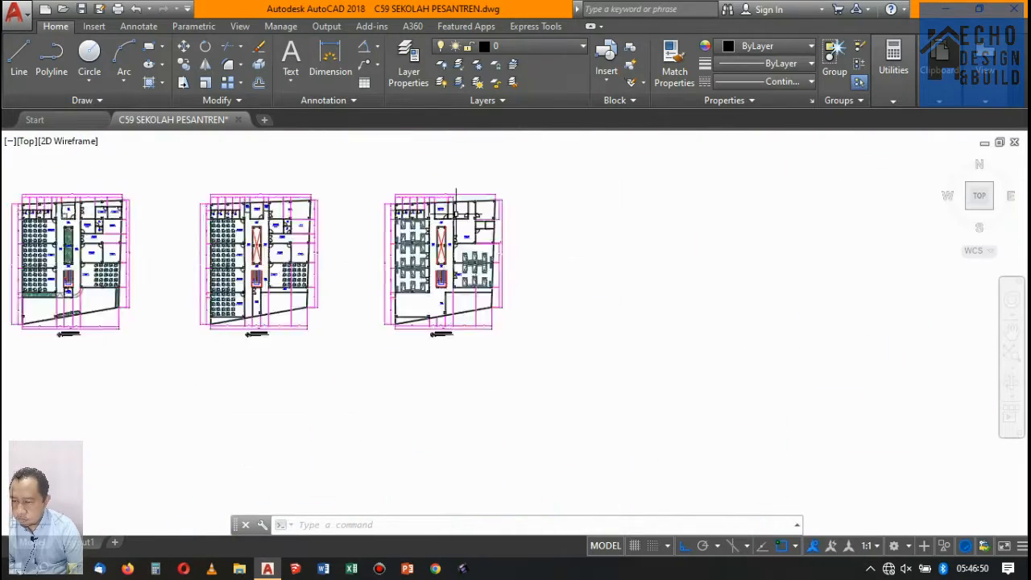
{"action": "scroll", "coordinate": [292, 293], "scroll_direction": "up", "scroll_amount": 8}
{"action": "scroll", "coordinate": [323, 266], "scroll_direction": "up", "scroll_amount": 4}
{"action": "scroll", "coordinate": [350, 242], "scroll_direction": "down", "scroll_amount": 4}
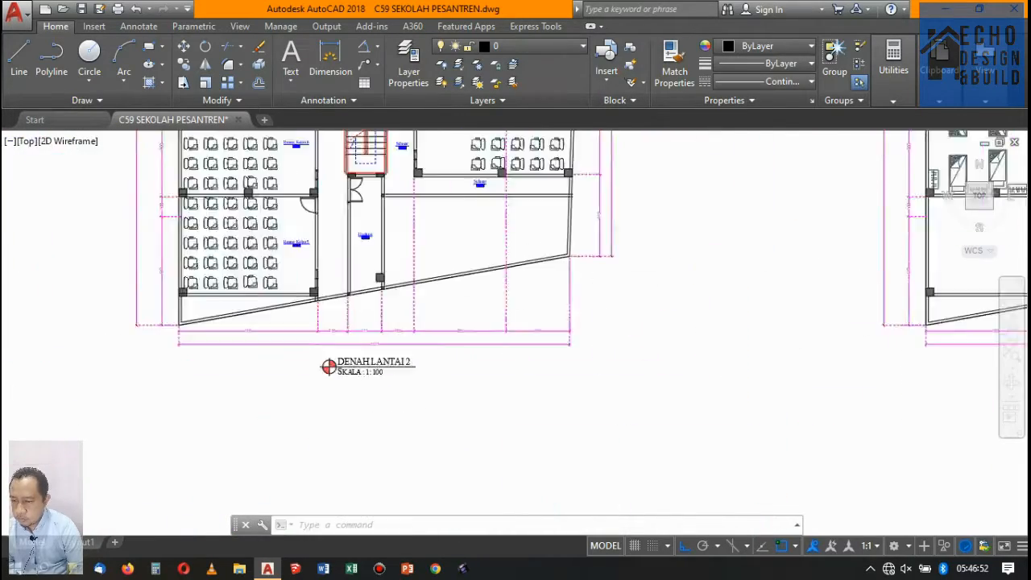
Examine the second-floor rooms around Ruang Imam, including both Tempat Wudhu areas, the Musholla and Ruang Kepala Sekolah
{"action": "scroll", "coordinate": [349, 242], "scroll_direction": "up", "scroll_amount": 3}
{"action": "scroll", "coordinate": [349, 241], "scroll_direction": "down", "scroll_amount": 2}
{"action": "scroll", "coordinate": [355, 242], "scroll_direction": "down", "scroll_amount": 5}
{"action": "scroll", "coordinate": [357, 201], "scroll_direction": "up", "scroll_amount": 5}
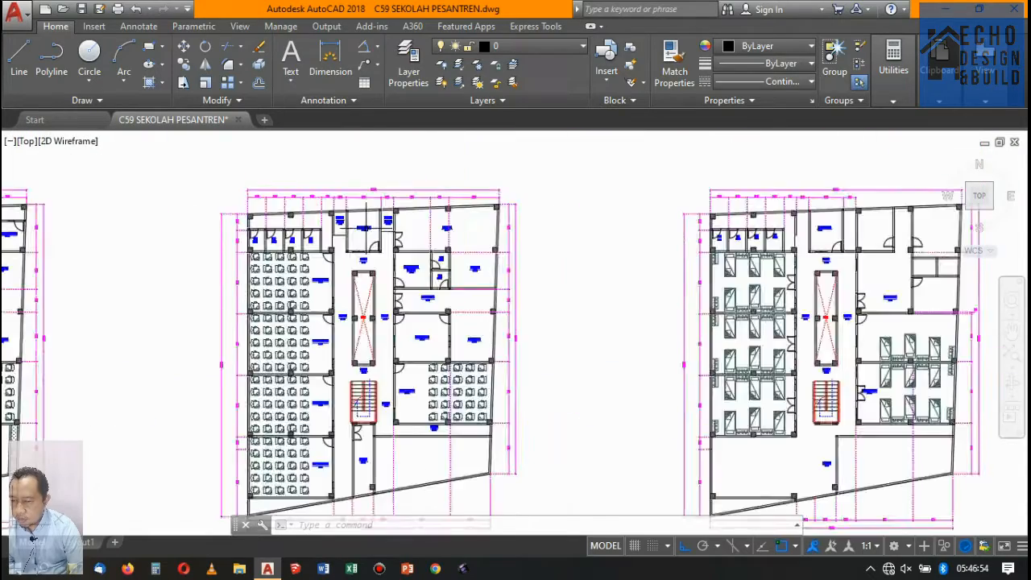
{"action": "scroll", "coordinate": [357, 196], "scroll_direction": "up", "scroll_amount": 5}
{"action": "scroll", "coordinate": [369, 214], "scroll_direction": "down", "scroll_amount": 1}
{"action": "scroll", "coordinate": [369, 214], "scroll_direction": "down", "scroll_amount": 5}
{"action": "scroll", "coordinate": [373, 223], "scroll_direction": "up", "scroll_amount": 3}
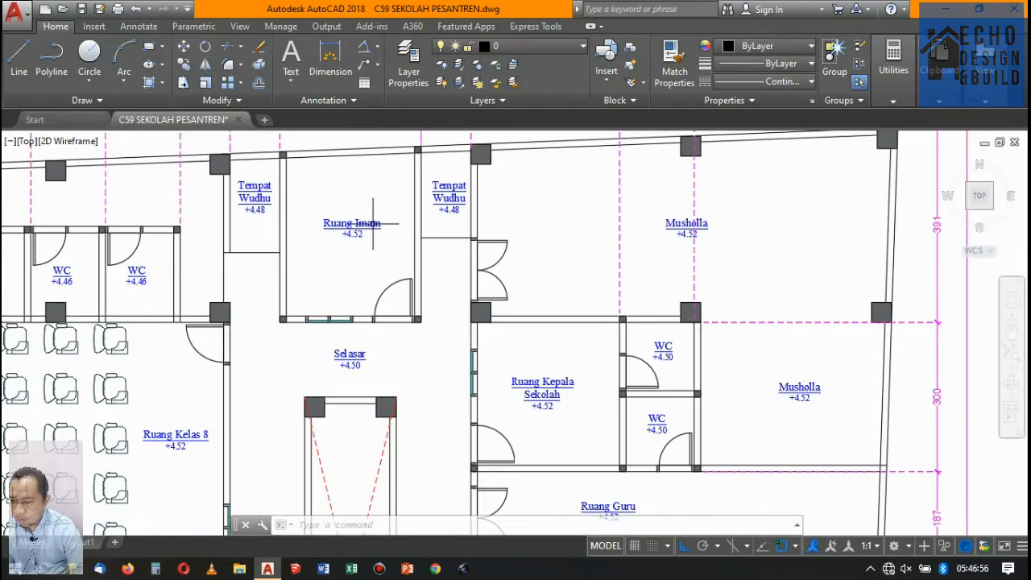
{"action": "scroll", "coordinate": [552, 213], "scroll_direction": "down", "scroll_amount": 5}
{"action": "scroll", "coordinate": [467, 202], "scroll_direction": "up", "scroll_amount": 5}
{"action": "scroll", "coordinate": [403, 194], "scroll_direction": "down", "scroll_amount": 2}
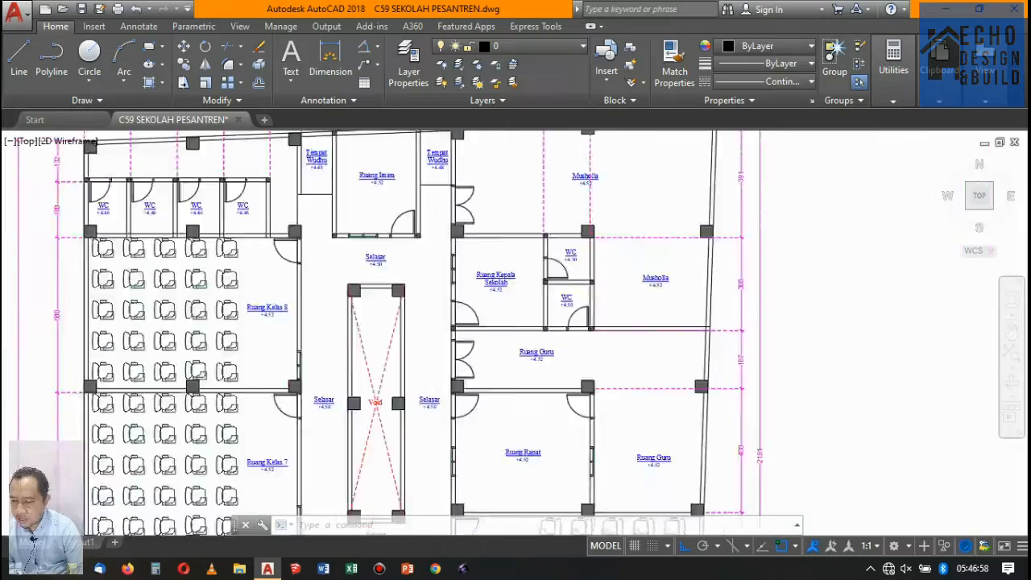
{"action": "scroll", "coordinate": [383, 189], "scroll_direction": "up", "scroll_amount": 2}
{"action": "scroll", "coordinate": [382, 188], "scroll_direction": "up", "scroll_amount": 2}
Compare the walls beside Ruang Imam on the third floor with the matching area of the second floor
{"action": "scroll", "coordinate": [392, 189], "scroll_direction": "down", "scroll_amount": 6}
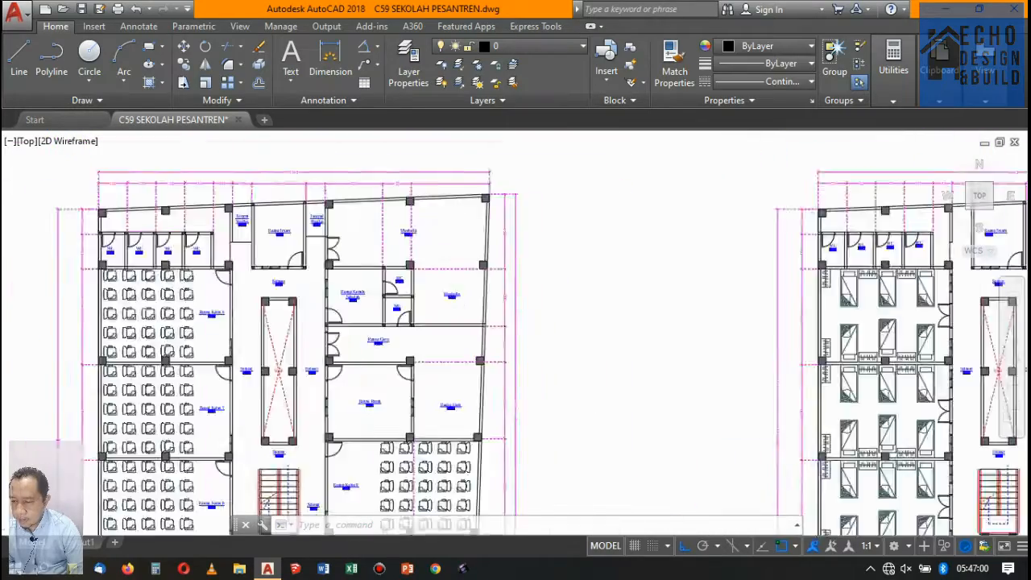
{"action": "scroll", "coordinate": [419, 253], "scroll_direction": "up", "scroll_amount": 6}
{"action": "scroll", "coordinate": [388, 204], "scroll_direction": "down", "scroll_amount": 7}
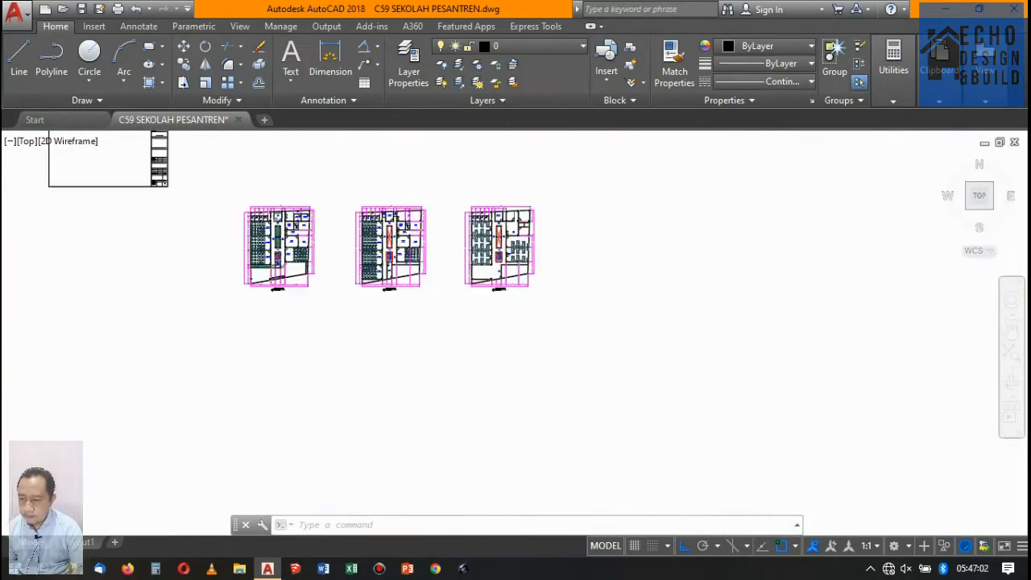
{"action": "scroll", "coordinate": [391, 226], "scroll_direction": "up", "scroll_amount": 4}
{"action": "scroll", "coordinate": [390, 233], "scroll_direction": "down", "scroll_amount": 2}
{"action": "scroll", "coordinate": [265, 213], "scroll_direction": "up", "scroll_amount": 4}
{"action": "scroll", "coordinate": [232, 217], "scroll_direction": "down", "scroll_amount": 4}
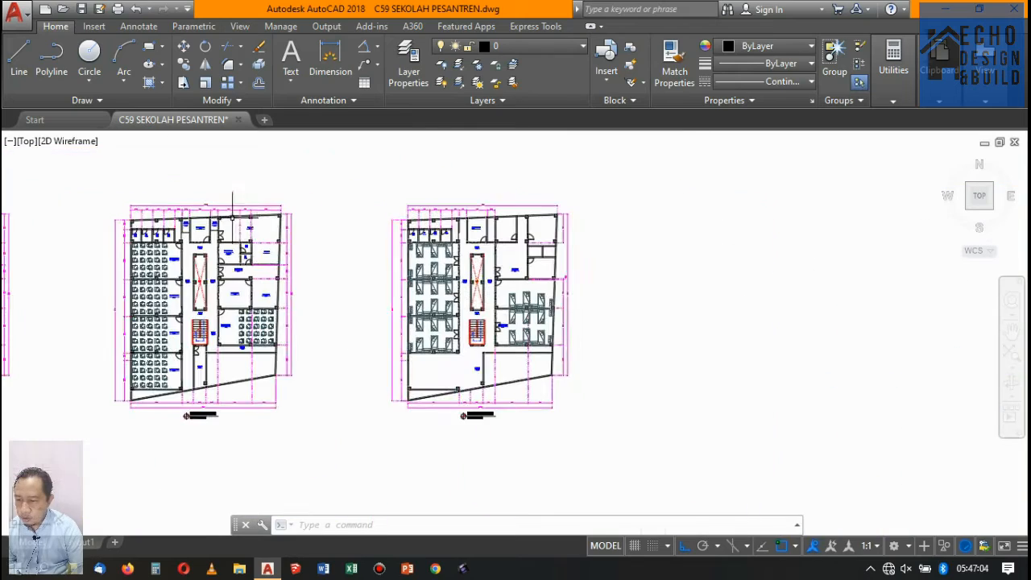
{"action": "scroll", "coordinate": [306, 239], "scroll_direction": "up", "scroll_amount": 3}
{"action": "scroll", "coordinate": [476, 207], "scroll_direction": "up", "scroll_amount": 1}
{"action": "scroll", "coordinate": [623, 214], "scroll_direction": "up", "scroll_amount": 2}
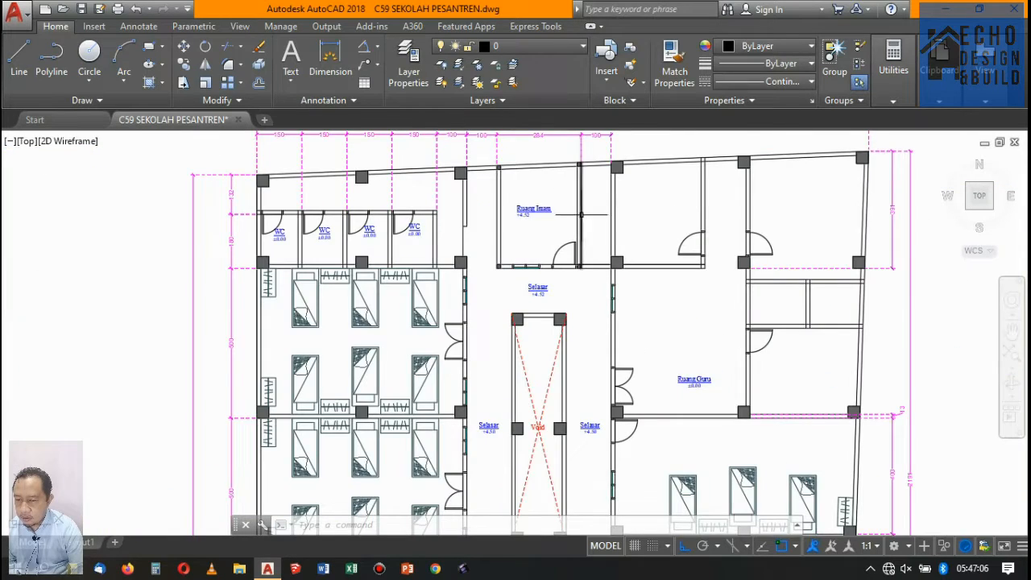
{"action": "scroll", "coordinate": [580, 214], "scroll_direction": "up", "scroll_amount": 2}
{"action": "scroll", "coordinate": [513, 204], "scroll_direction": "down", "scroll_amount": 6}
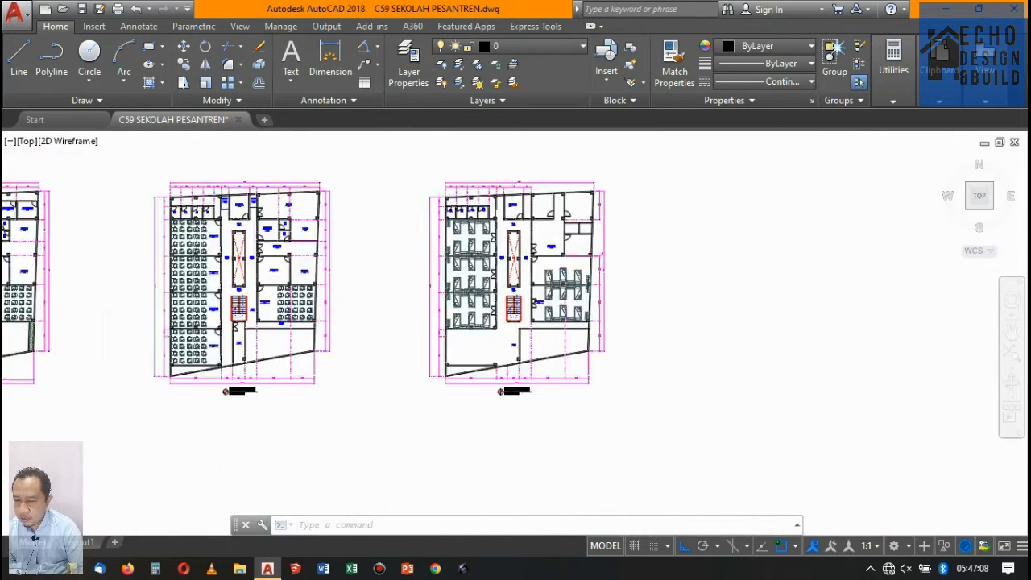
Inspect the Gudang, Ruang Kelas 5 and sloping front wall on the second floor against the first-floor plan
{"action": "scroll", "coordinate": [403, 262], "scroll_direction": "up", "scroll_amount": 5}
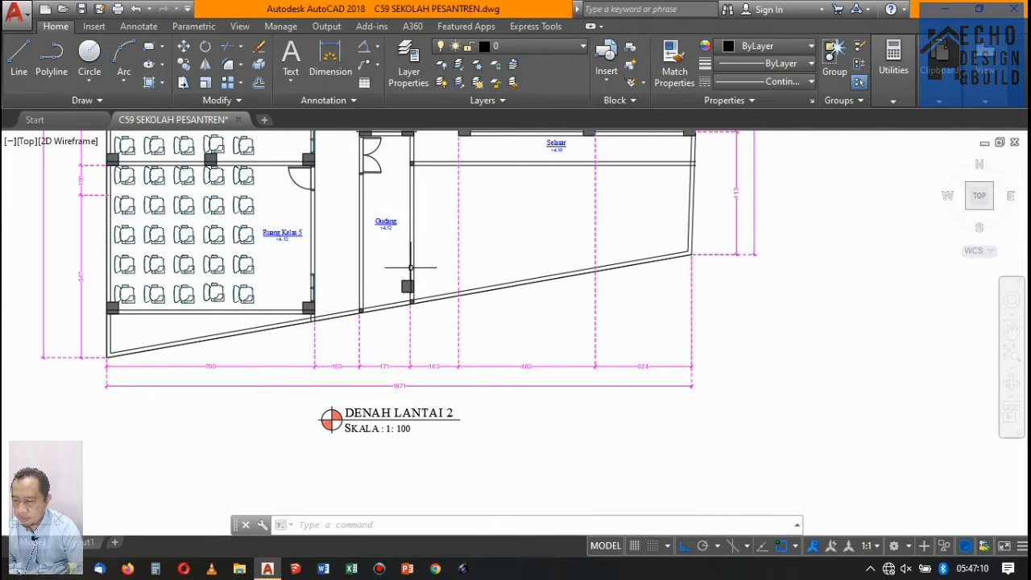
{"action": "scroll", "coordinate": [411, 267], "scroll_direction": "down", "scroll_amount": 4}
{"action": "scroll", "coordinate": [160, 263], "scroll_direction": "up", "scroll_amount": 4}
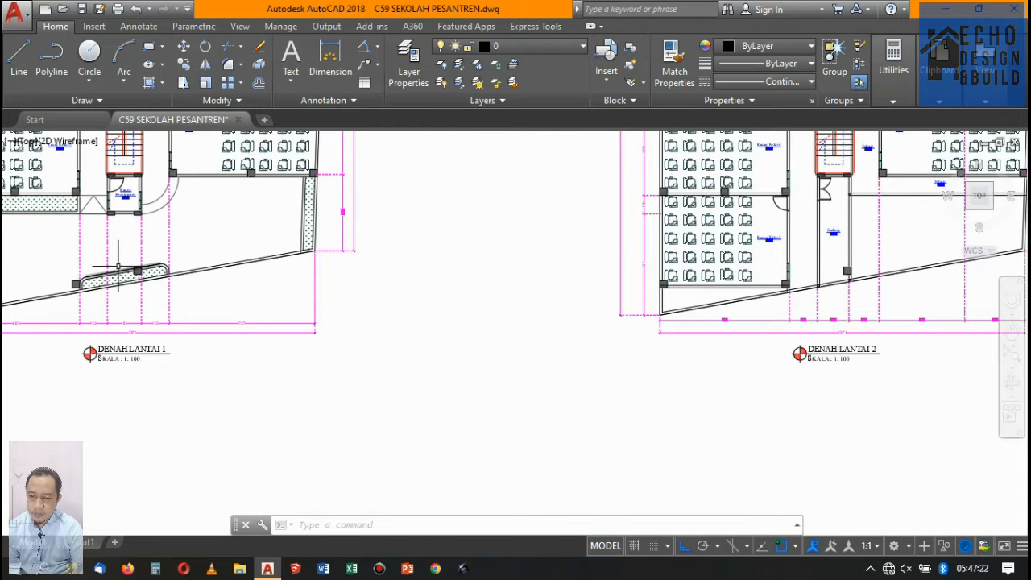
{"action": "scroll", "coordinate": [161, 253], "scroll_direction": "down", "scroll_amount": 1}
{"action": "scroll", "coordinate": [491, 239], "scroll_direction": "up", "scroll_amount": 1}
{"action": "scroll", "coordinate": [706, 287], "scroll_direction": "up", "scroll_amount": 4}
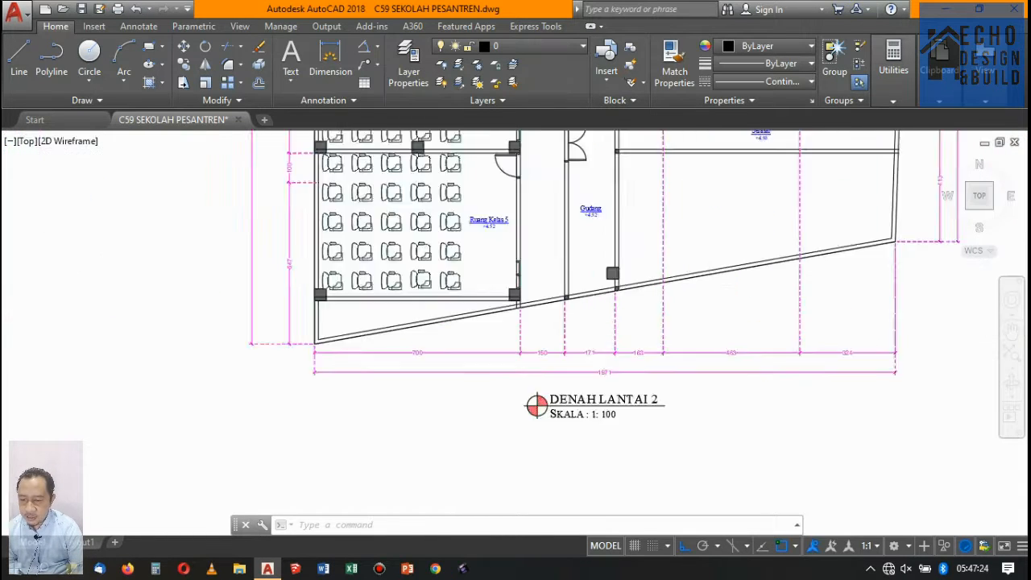
{"action": "scroll", "coordinate": [555, 285], "scroll_direction": "down", "scroll_amount": 3}
{"action": "scroll", "coordinate": [494, 287], "scroll_direction": "up", "scroll_amount": 4}
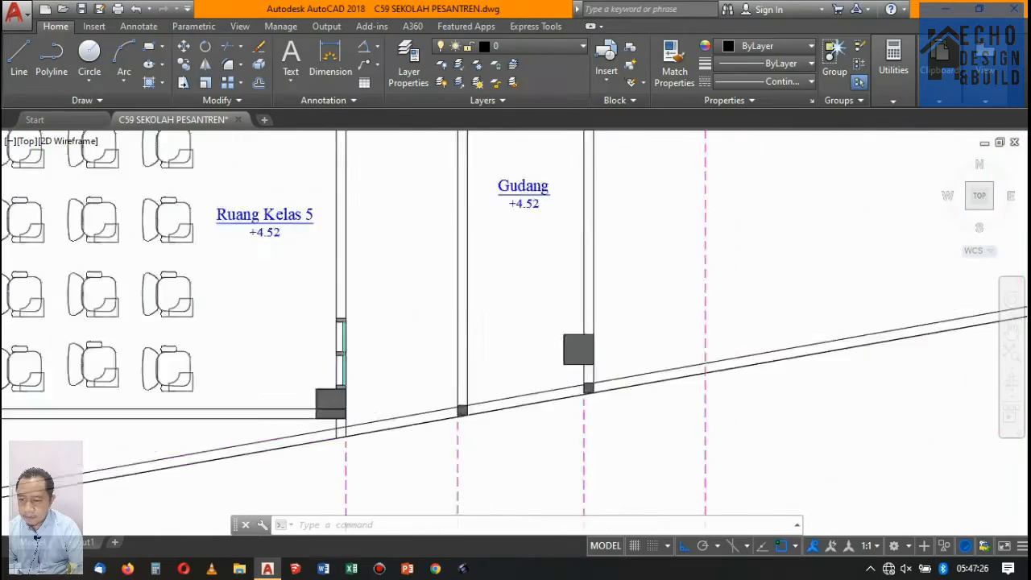
{"action": "scroll", "coordinate": [495, 287], "scroll_direction": "down", "scroll_amount": 6}
{"action": "scroll", "coordinate": [451, 258], "scroll_direction": "up", "scroll_amount": 4}
{"action": "scroll", "coordinate": [476, 242], "scroll_direction": "down", "scroll_amount": 4}
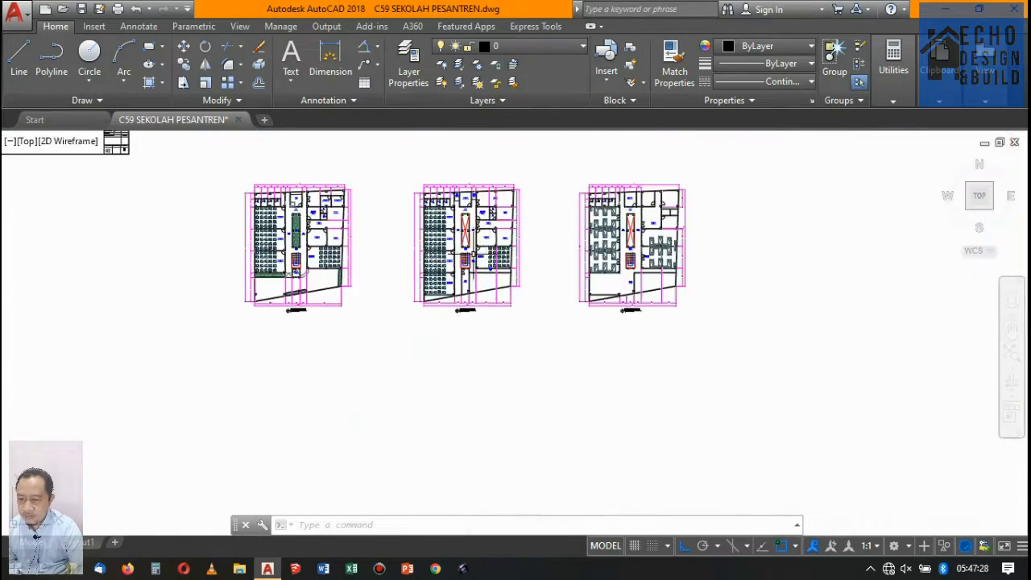
Check the third-floor plan around Ruang Imam, Ruang Guru and the new partitioned rooms
{"action": "scroll", "coordinate": [491, 233], "scroll_direction": "up", "scroll_amount": 3}
{"action": "scroll", "coordinate": [492, 207], "scroll_direction": "down", "scroll_amount": 5}
{"action": "scroll", "coordinate": [697, 212], "scroll_direction": "up", "scroll_amount": 2}
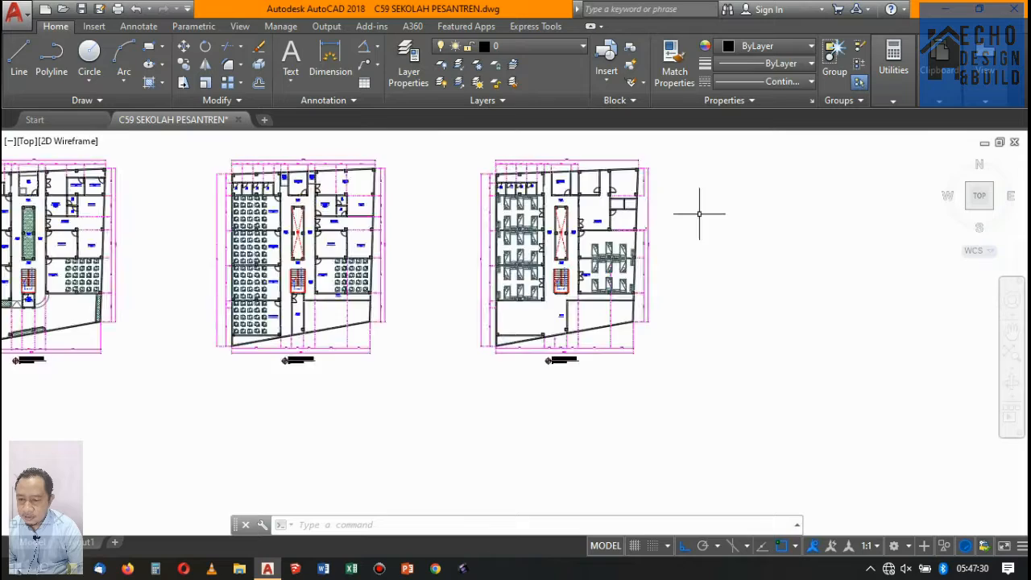
{"action": "scroll", "coordinate": [697, 211], "scroll_direction": "up", "scroll_amount": 8}
{"action": "scroll", "coordinate": [594, 207], "scroll_direction": "down", "scroll_amount": 7}
{"action": "scroll", "coordinate": [556, 211], "scroll_direction": "up", "scroll_amount": 4}
{"action": "scroll", "coordinate": [555, 209], "scroll_direction": "down", "scroll_amount": 3}
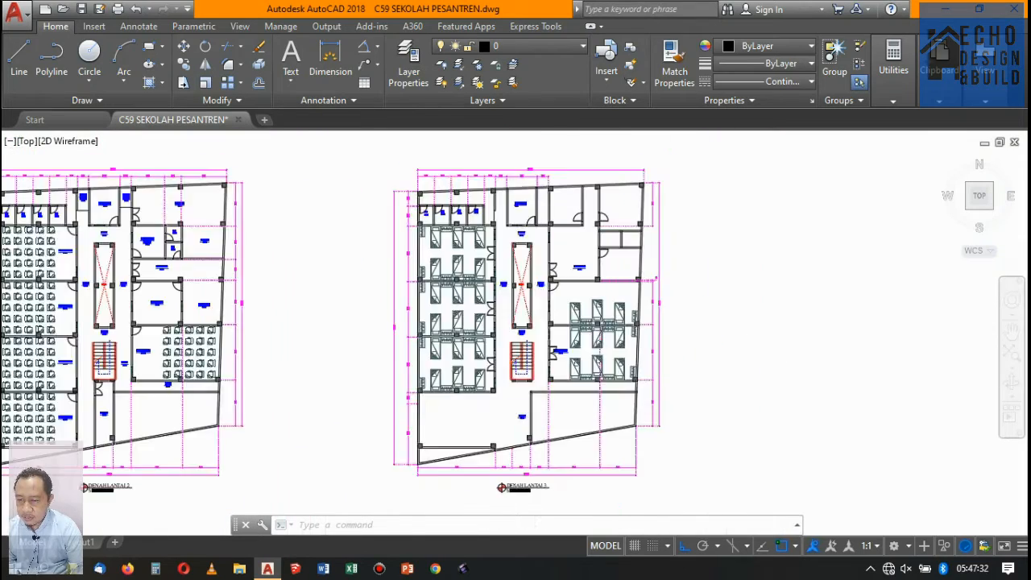
{"action": "scroll", "coordinate": [553, 208], "scroll_direction": "up", "scroll_amount": 6}
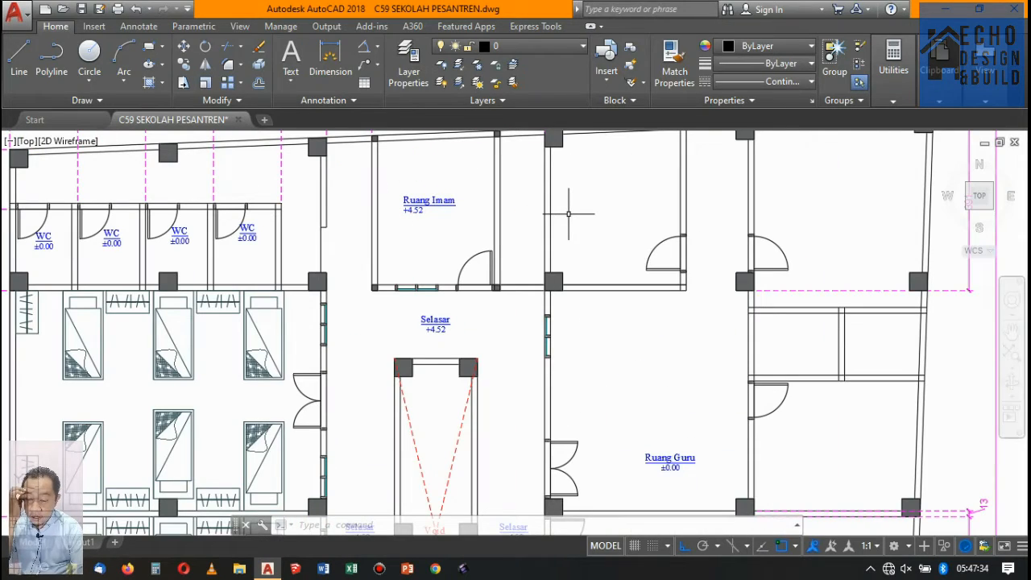
{"action": "scroll", "coordinate": [572, 234], "scroll_direction": "down", "scroll_amount": 3}
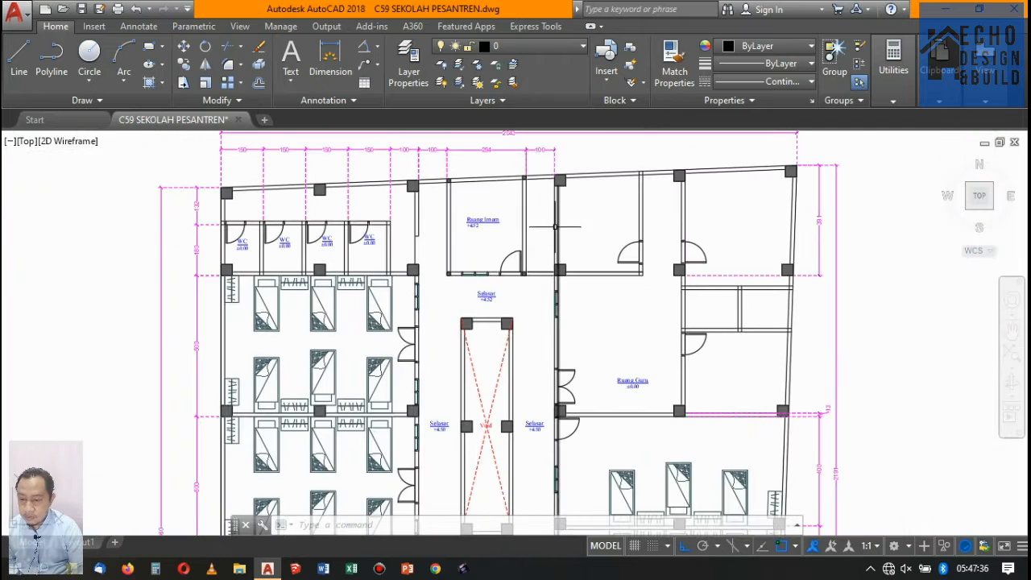
Trim away the vertical wall between the two columns beside Ruang Imam, using the horizontal wall line as the cutting edge
{"action": "scroll", "coordinate": [562, 169], "scroll_direction": "up", "scroll_amount": 5}
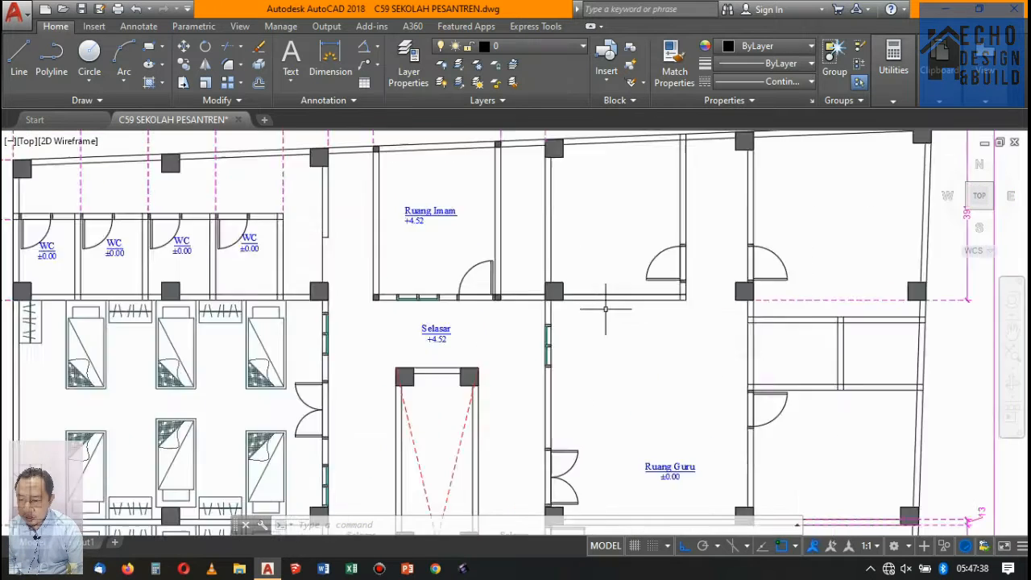
{"action": "left_click", "coordinate": [536, 211]}
{"action": "left_click", "coordinate": [595, 278]}
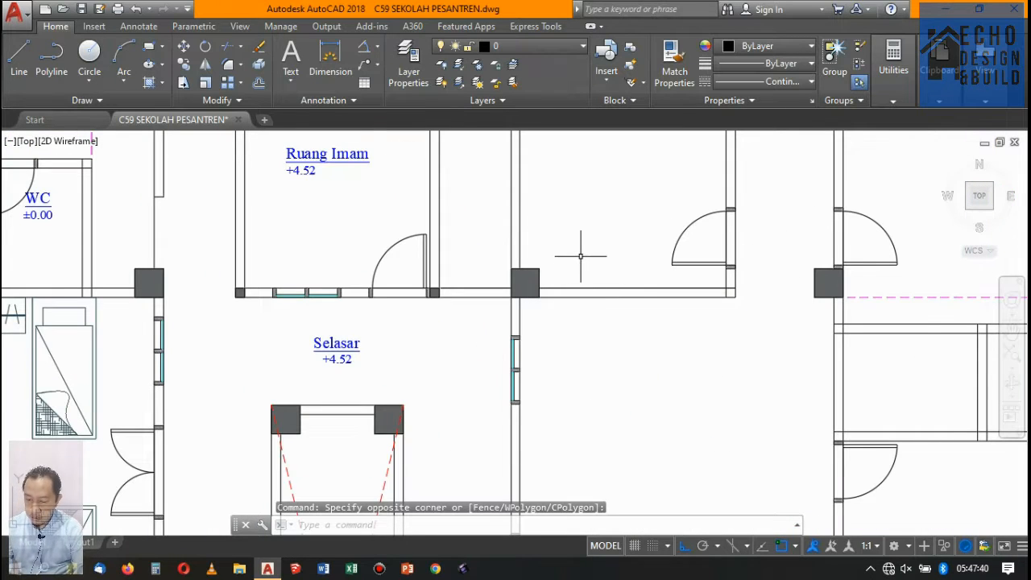
{"action": "type", "text": "tr"}
{"action": "key", "text": "space"}
{"action": "left_click", "coordinate": [560, 287]}
{"action": "key", "text": "space"}
{"action": "left_click", "coordinate": [562, 227]}
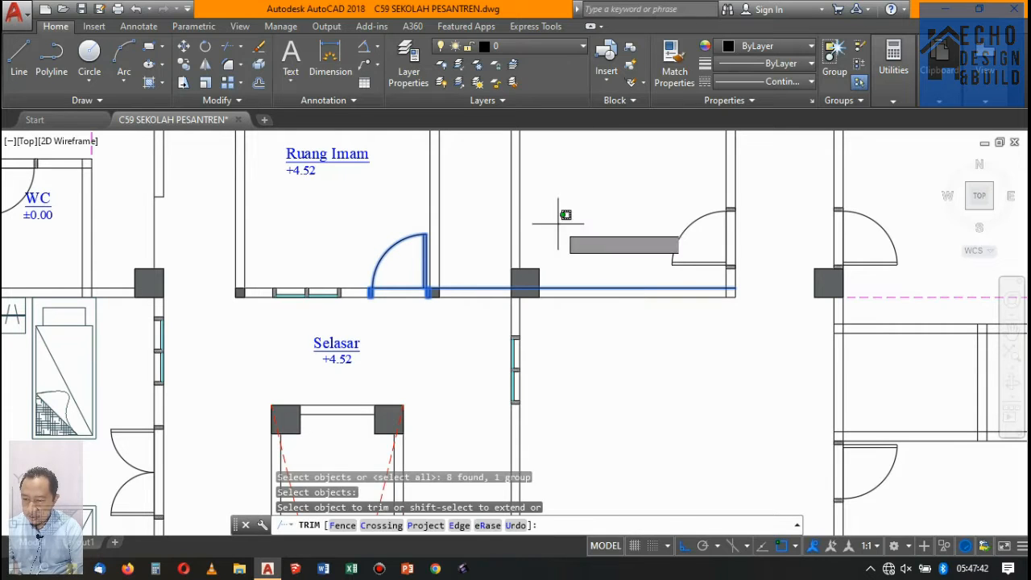
{"action": "left_click", "coordinate": [480, 207]}
{"action": "key", "text": "space"}
Copy the double-line wall between Ruang Imam and the adjoining room onto the neighbouring pair of columns, aligned with their far edge
{"action": "scroll", "coordinate": [508, 201], "scroll_direction": "down", "scroll_amount": 3}
{"action": "scroll", "coordinate": [552, 173], "scroll_direction": "up", "scroll_amount": 3}
{"action": "scroll", "coordinate": [540, 182], "scroll_direction": "down", "scroll_amount": 3}
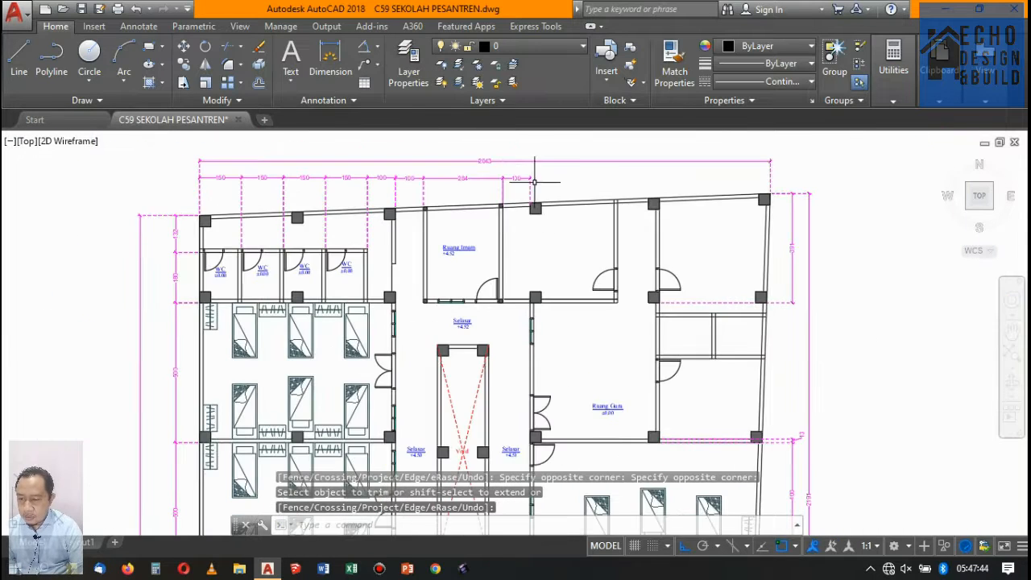
{"action": "scroll", "coordinate": [531, 187], "scroll_direction": "up", "scroll_amount": 1}
{"action": "scroll", "coordinate": [569, 231], "scroll_direction": "up", "scroll_amount": 2}
{"action": "left_click", "coordinate": [484, 253]}
{"action": "left_click", "coordinate": [373, 283]}
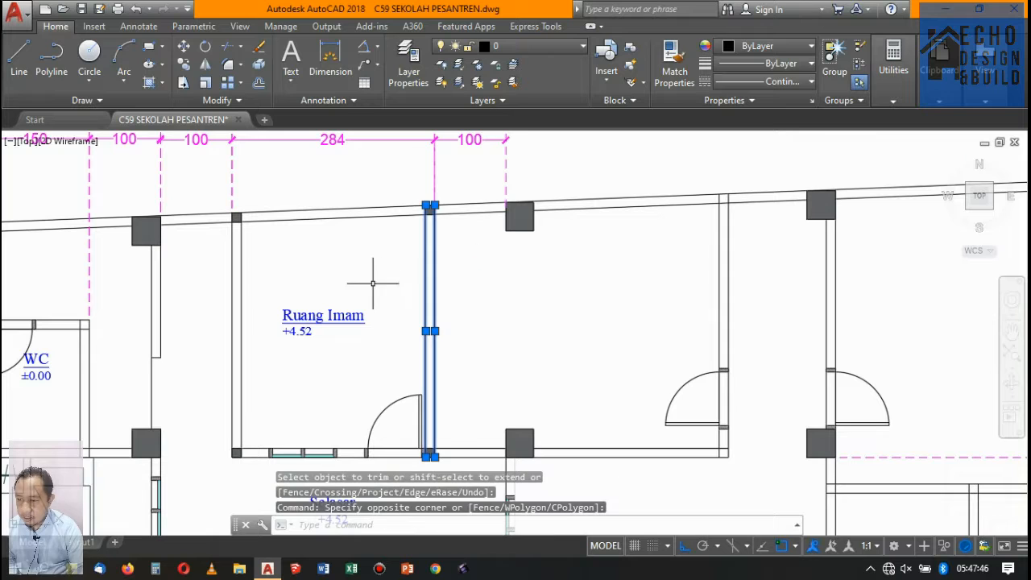
{"action": "left_click", "coordinate": [184, 66]}
{"action": "scroll", "coordinate": [427, 202], "scroll_direction": "up", "scroll_amount": 5}
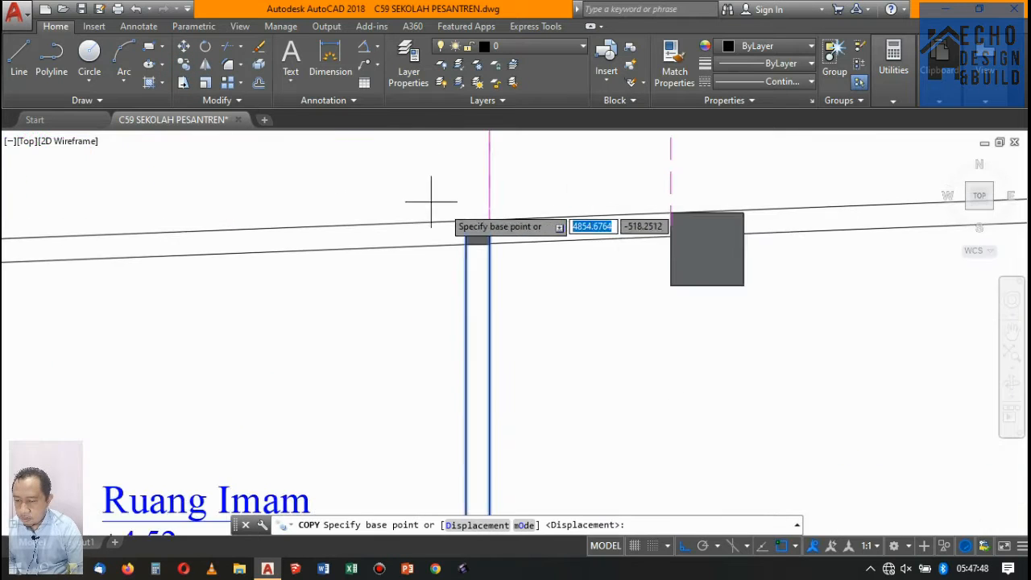
{"action": "scroll", "coordinate": [467, 238], "scroll_direction": "down", "scroll_amount": 5}
{"action": "scroll", "coordinate": [488, 233], "scroll_direction": "up", "scroll_amount": 4}
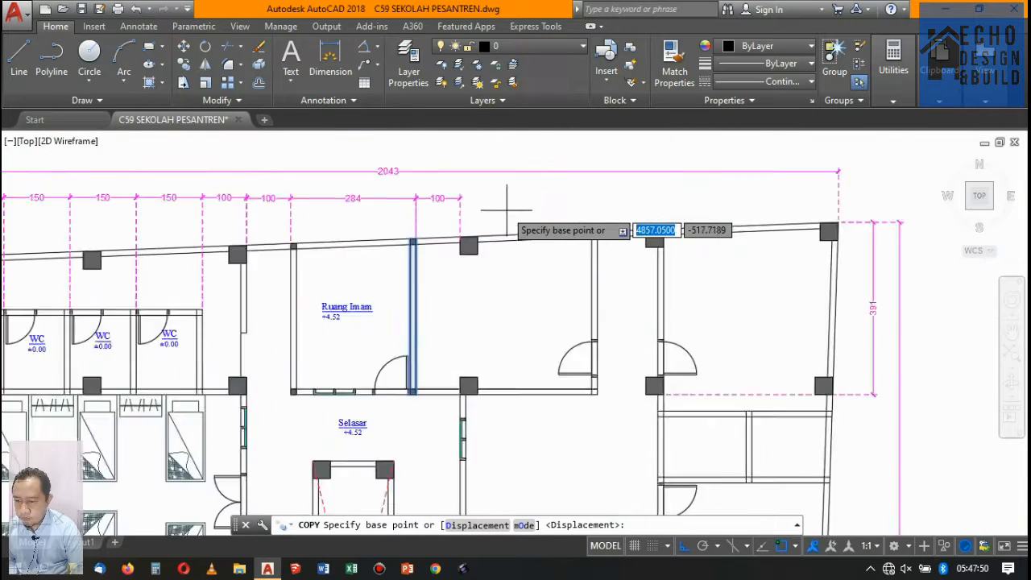
{"action": "scroll", "coordinate": [443, 322], "scroll_direction": "down", "scroll_amount": 2}
{"action": "scroll", "coordinate": [439, 343], "scroll_direction": "up", "scroll_amount": 4}
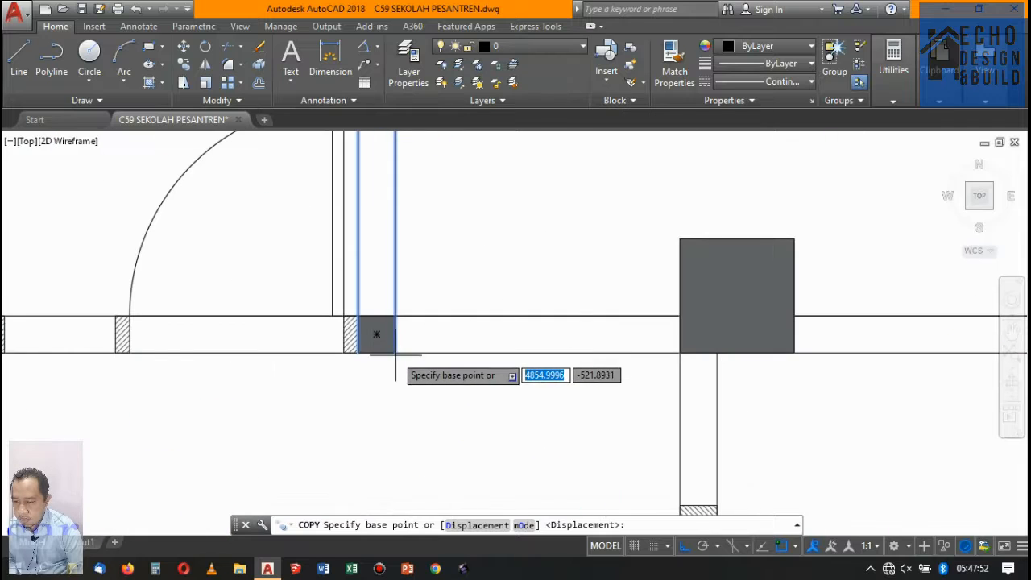
{"action": "left_click", "coordinate": [395, 352]}
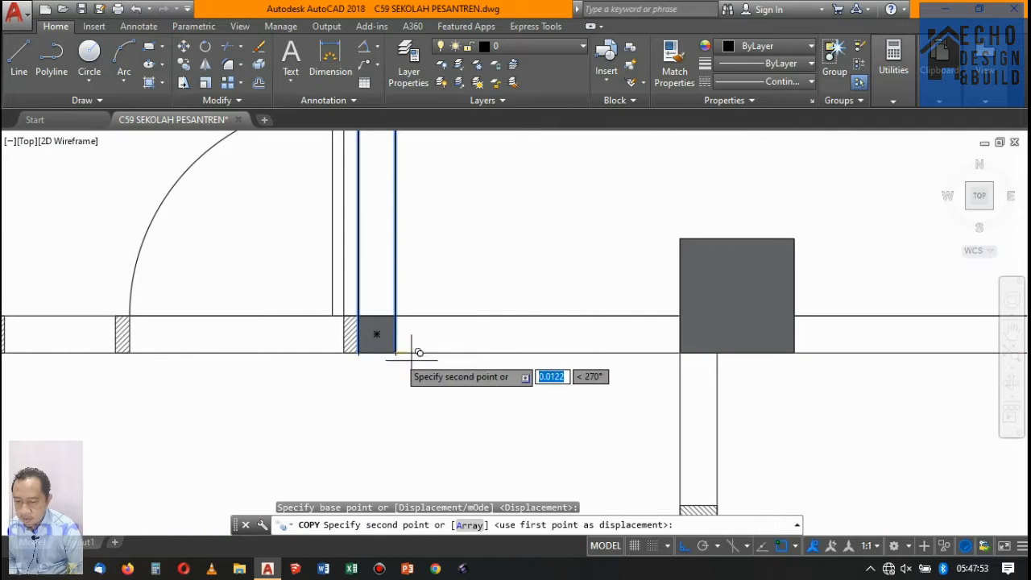
{"action": "left_click", "coordinate": [794, 352]}
{"action": "scroll", "coordinate": [592, 298], "scroll_direction": "down", "scroll_amount": 6}
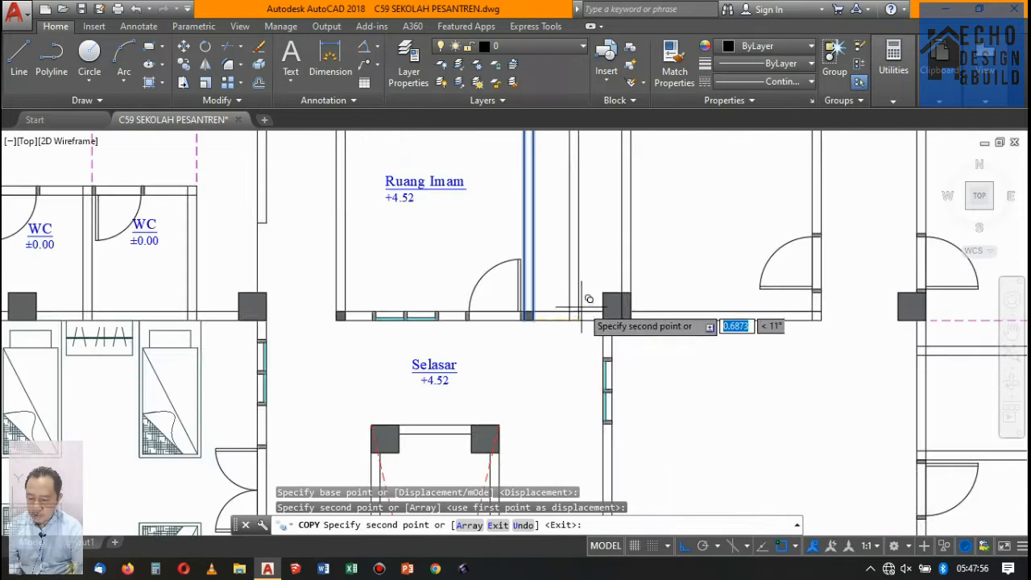
{"action": "key", "text": "Return"}
Extend the copied wall's line inside the upper column up to the outer line of the sloping wall
{"action": "scroll", "coordinate": [617, 244], "scroll_direction": "up", "scroll_amount": 7}
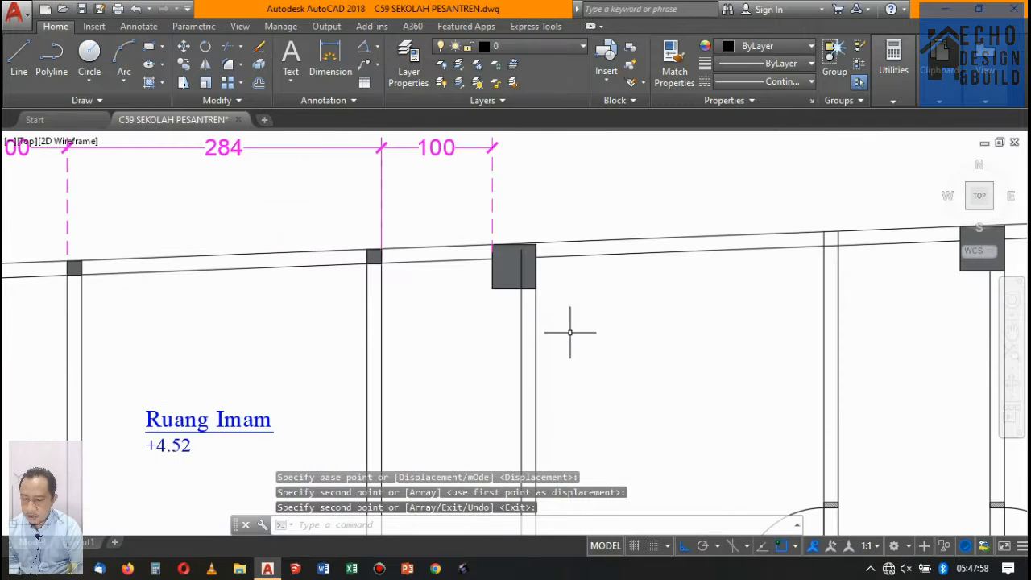
{"action": "type", "text": "ex"}
{"action": "key", "text": "Return"}
{"action": "left_click", "coordinate": [592, 239]}
{"action": "key", "text": "Return"}
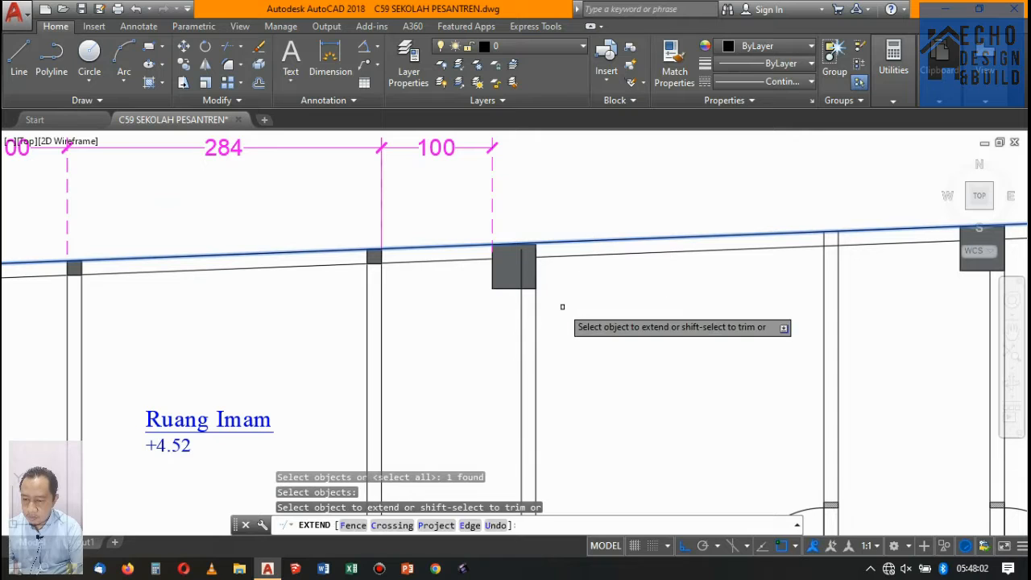
{"action": "left_click", "coordinate": [499, 329]}
{"action": "scroll", "coordinate": [499, 330], "scroll_direction": "down", "scroll_amount": 6}
{"action": "scroll", "coordinate": [575, 196], "scroll_direction": "up", "scroll_amount": 6}
{"action": "key", "text": "Return"}
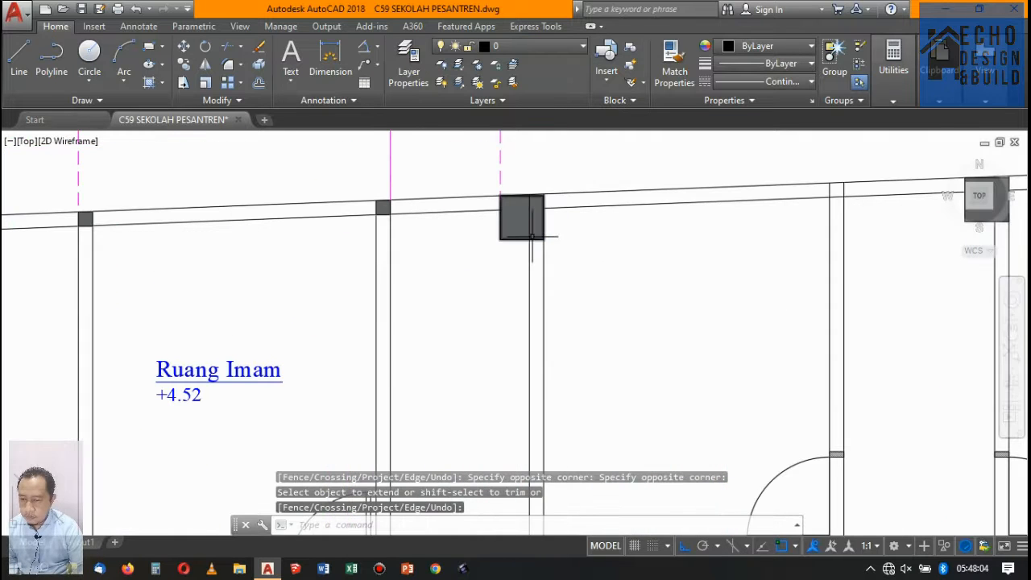
Bring the two columns at the ends of the copied wall to the front of the draw order
{"action": "left_click", "coordinate": [493, 246]}
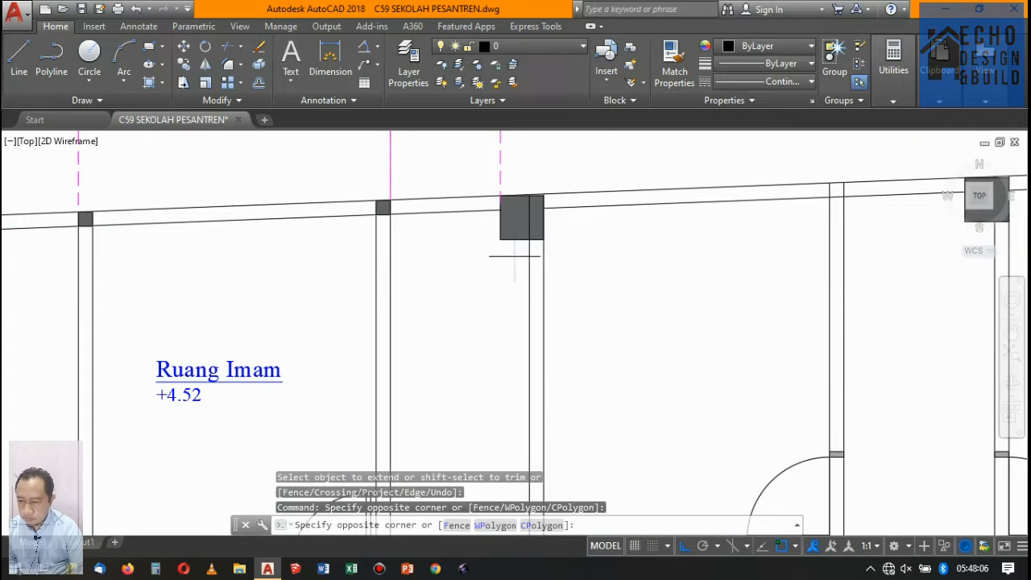
{"action": "left_click", "coordinate": [490, 221]}
{"action": "scroll", "coordinate": [489, 221], "scroll_direction": "down", "scroll_amount": 5}
{"action": "scroll", "coordinate": [508, 298], "scroll_direction": "up", "scroll_amount": 5}
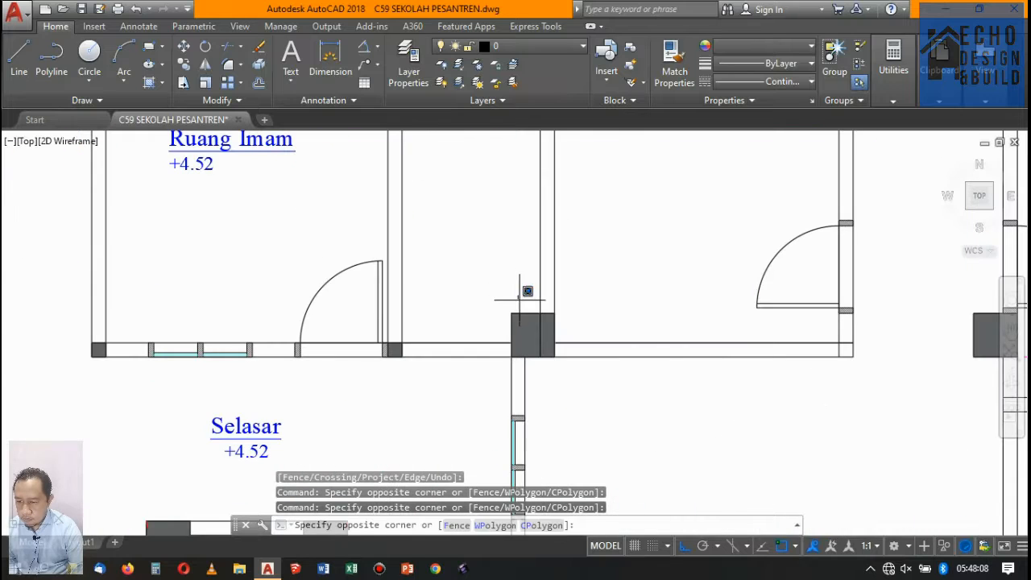
{"action": "left_click", "coordinate": [539, 319]}
{"action": "right_click", "coordinate": [532, 314]}
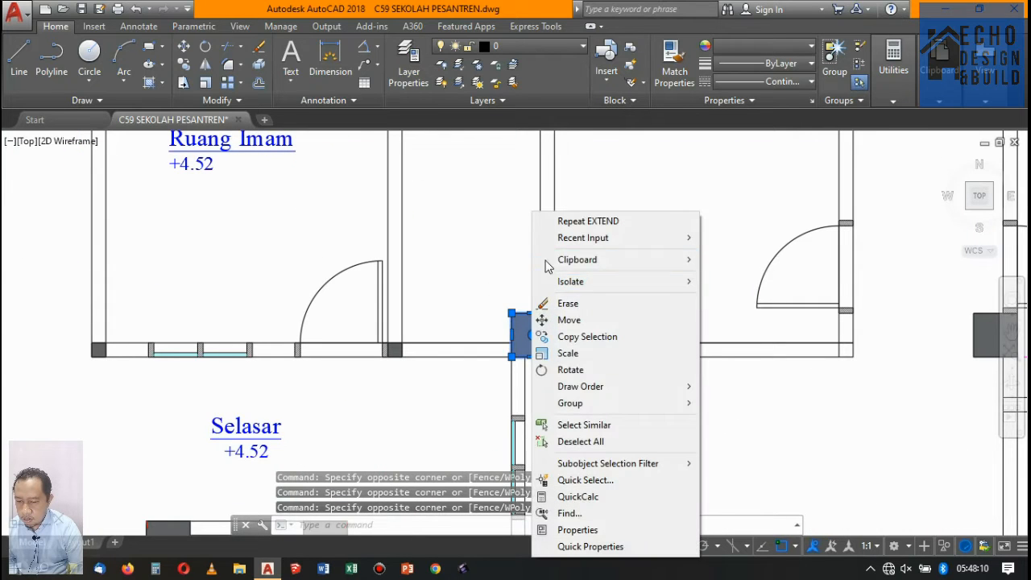
{"action": "left_click", "coordinate": [638, 386]}
{"action": "left_click", "coordinate": [738, 387]}
{"action": "scroll", "coordinate": [585, 299], "scroll_direction": "down", "scroll_amount": 4}
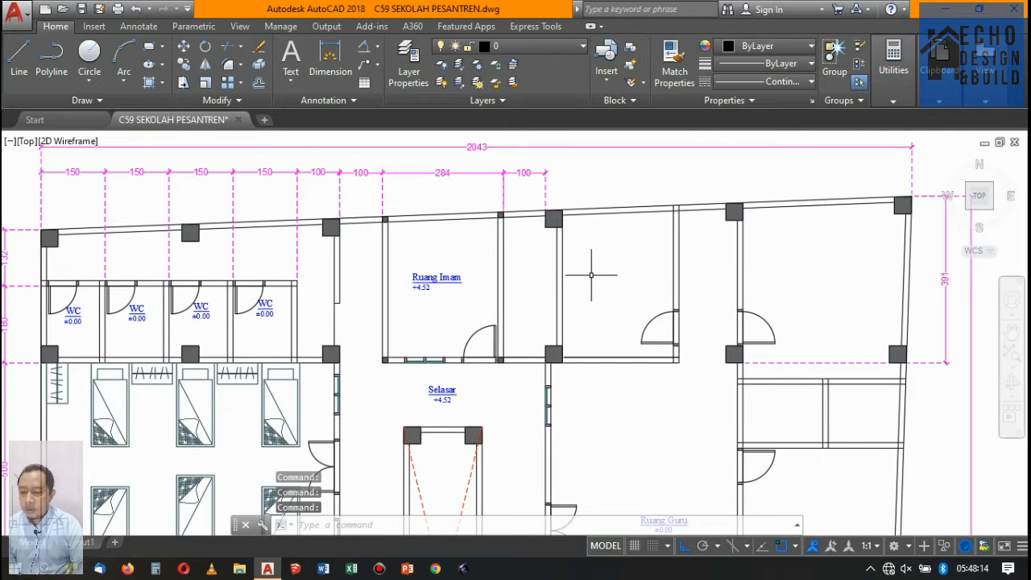
Try to copy the horizontal wall between Ruang Imam and Selasar, including its door, upward by 2
{"action": "scroll", "coordinate": [582, 290], "scroll_direction": "up", "scroll_amount": 4}
{"action": "scroll", "coordinate": [552, 330], "scroll_direction": "down", "scroll_amount": 7}
{"action": "scroll", "coordinate": [553, 329], "scroll_direction": "up", "scroll_amount": 5}
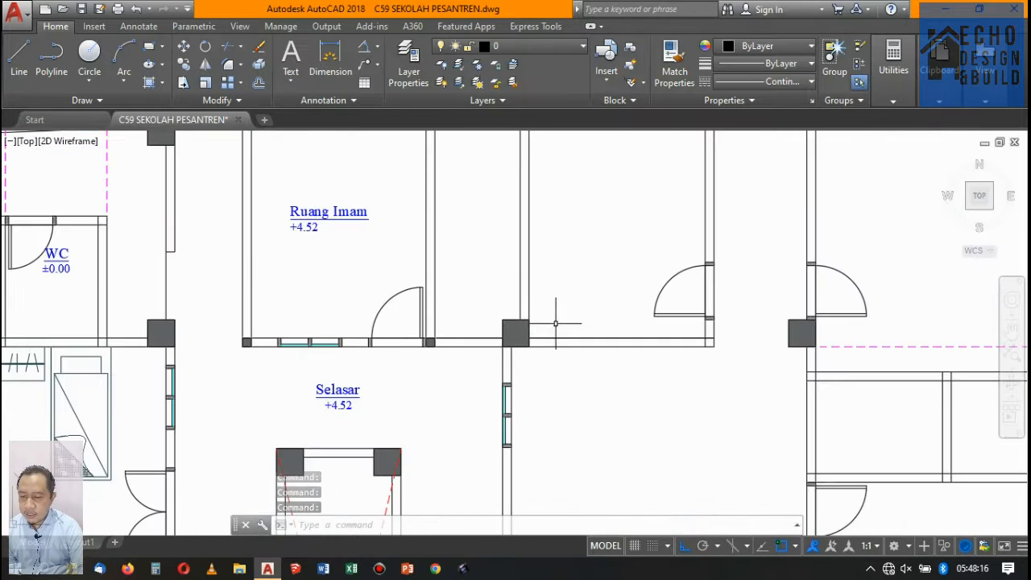
{"action": "scroll", "coordinate": [560, 318], "scroll_direction": "down", "scroll_amount": 2}
{"action": "scroll", "coordinate": [521, 331], "scroll_direction": "up", "scroll_amount": 3}
{"action": "left_click", "coordinate": [552, 295]}
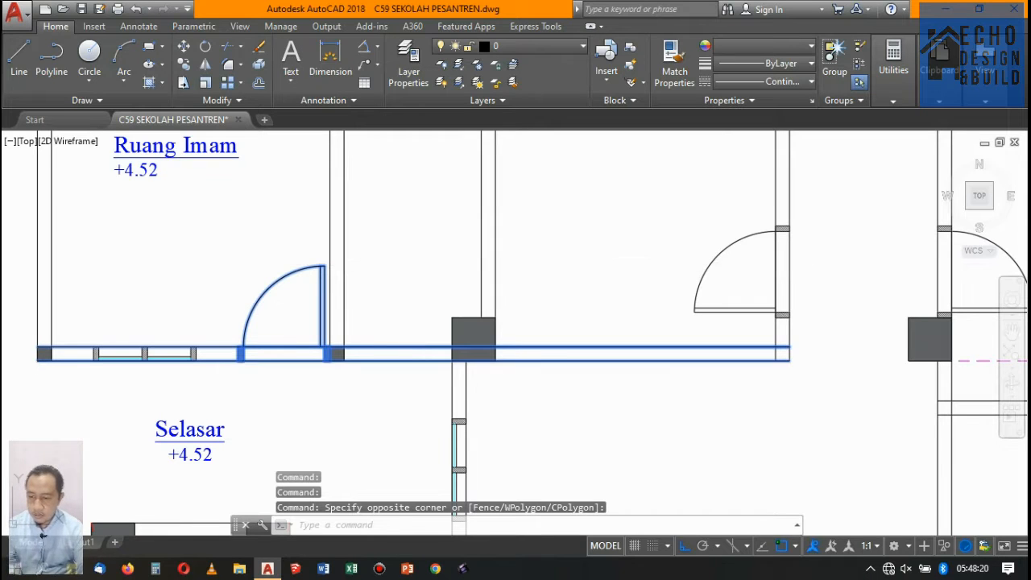
{"action": "type", "text": "co"}
{"action": "key", "text": "space"}
{"action": "left_click", "coordinate": [587, 285]}
{"action": "scroll", "coordinate": [585, 298], "scroll_direction": "down", "scroll_amount": 3}
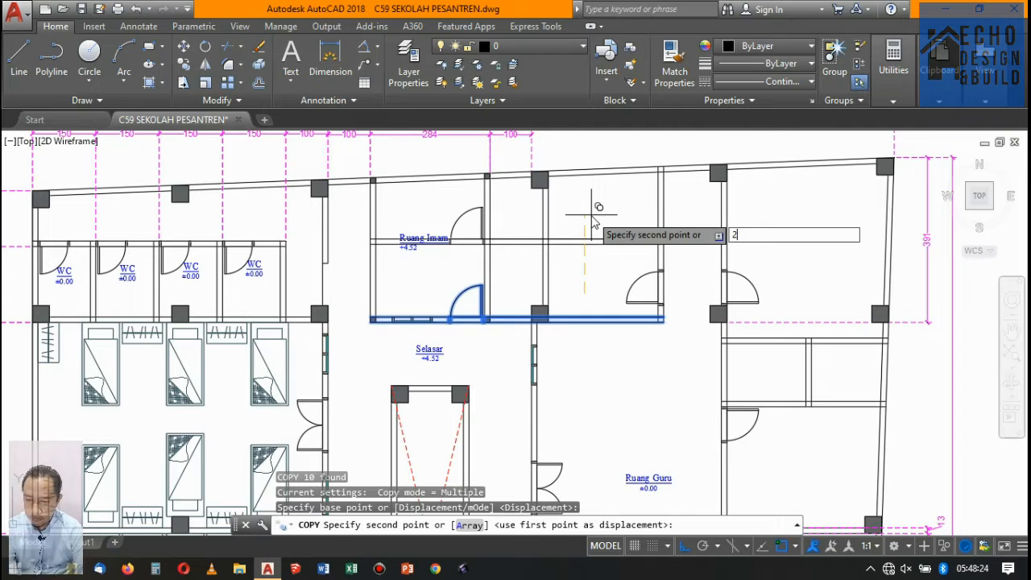
{"action": "type", "text": "2"}
{"action": "key", "text": "Return"}
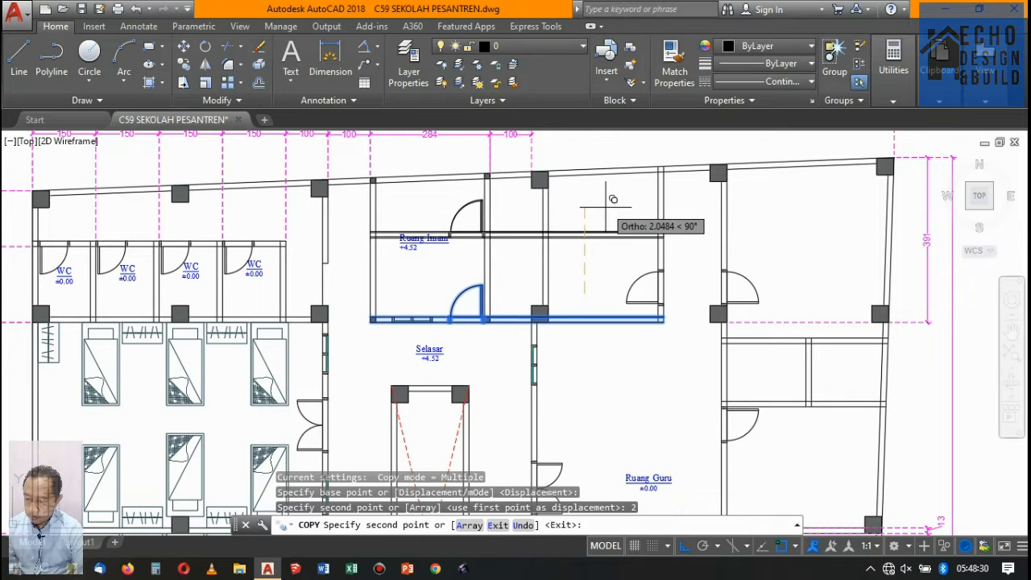
Undo the upward copy of the horizontal wall and cancel the Copy command
{"action": "type", "text": "u"}
{"action": "key", "text": "Return"}
{"action": "scroll", "coordinate": [606, 207], "scroll_direction": "up", "scroll_amount": 3}
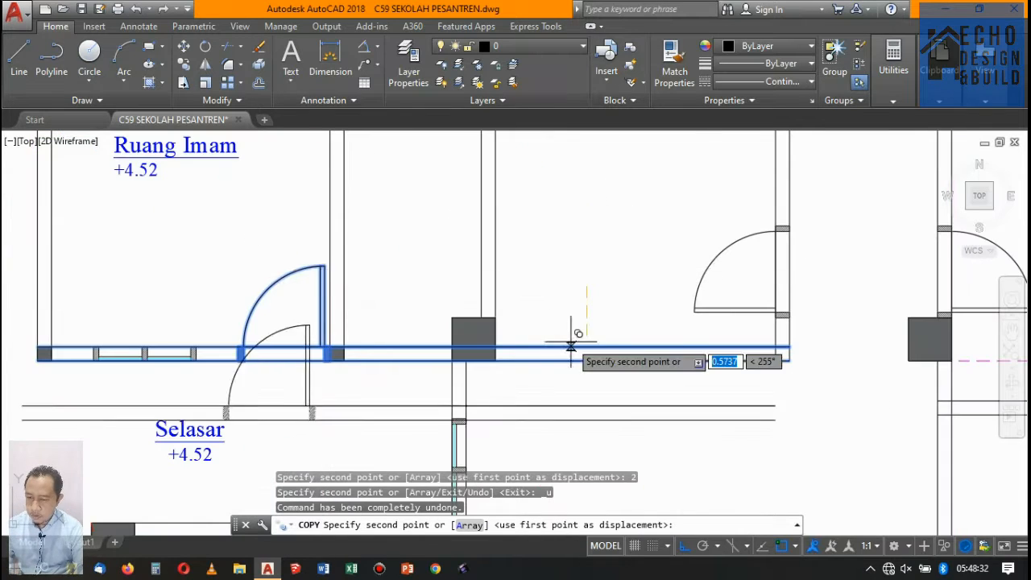
{"action": "scroll", "coordinate": [571, 345], "scroll_direction": "down", "scroll_amount": 4}
{"action": "key", "text": "Escape"}
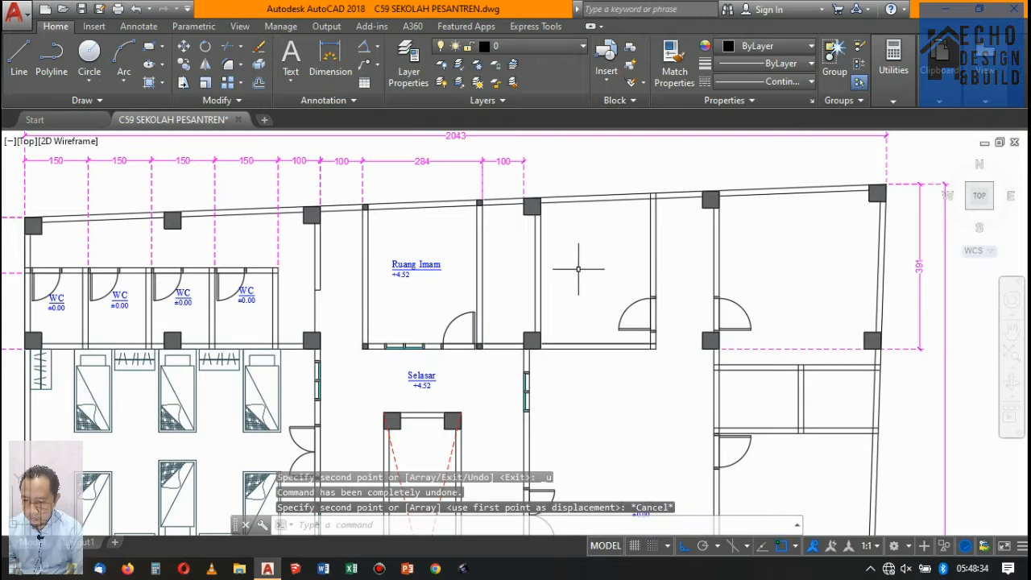
Erase the two wall lines between the upper and lower columns in the room beside Ruang Imam
{"action": "left_click", "coordinate": [576, 269]}
{"action": "left_click", "coordinate": [526, 270]}
{"action": "key", "text": "Delete"}
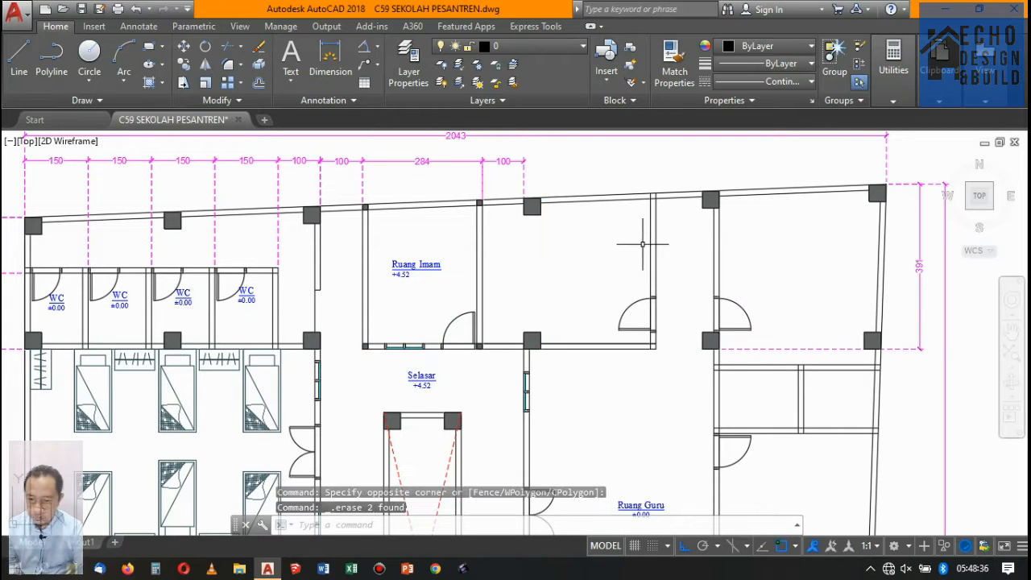
Copy the vertical wall lines at the far side of the room next to Ruang Imam 1.5 toward Ruang Imam
{"action": "scroll", "coordinate": [649, 239], "scroll_direction": "down", "scroll_amount": 4}
{"action": "scroll", "coordinate": [732, 299], "scroll_direction": "up", "scroll_amount": 4}
{"action": "scroll", "coordinate": [677, 307], "scroll_direction": "down", "scroll_amount": 4}
{"action": "scroll", "coordinate": [618, 266], "scroll_direction": "up", "scroll_amount": 6}
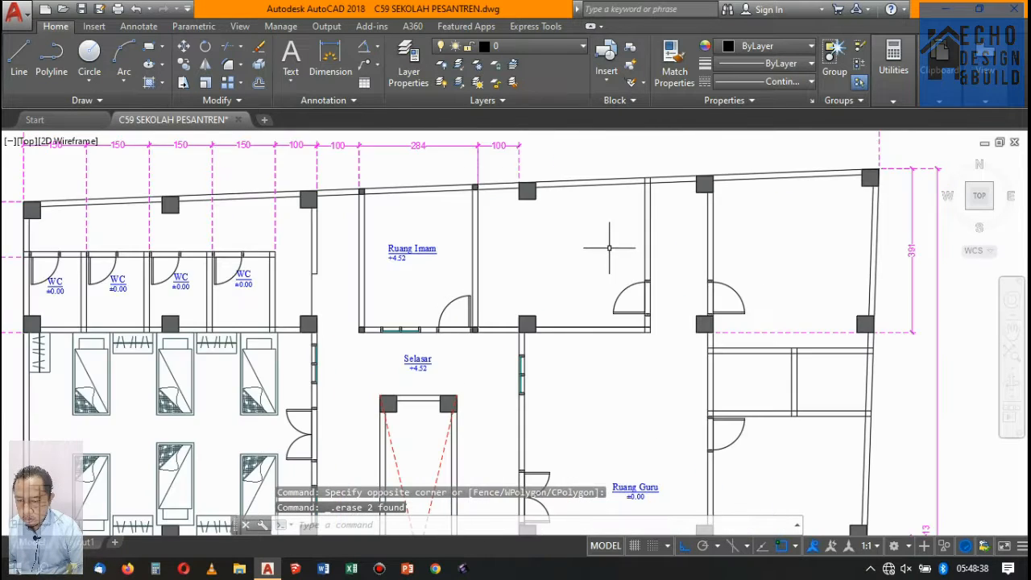
{"action": "left_click", "coordinate": [664, 253]}
{"action": "left_click", "coordinate": [550, 265]}
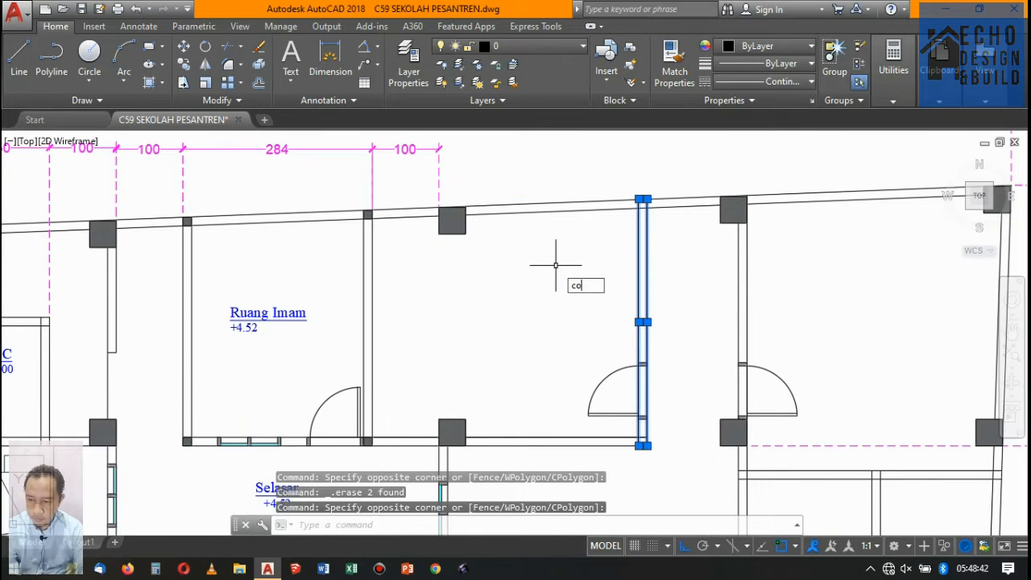
{"action": "key", "text": "Return"}
{"action": "left_click", "coordinate": [594, 266]}
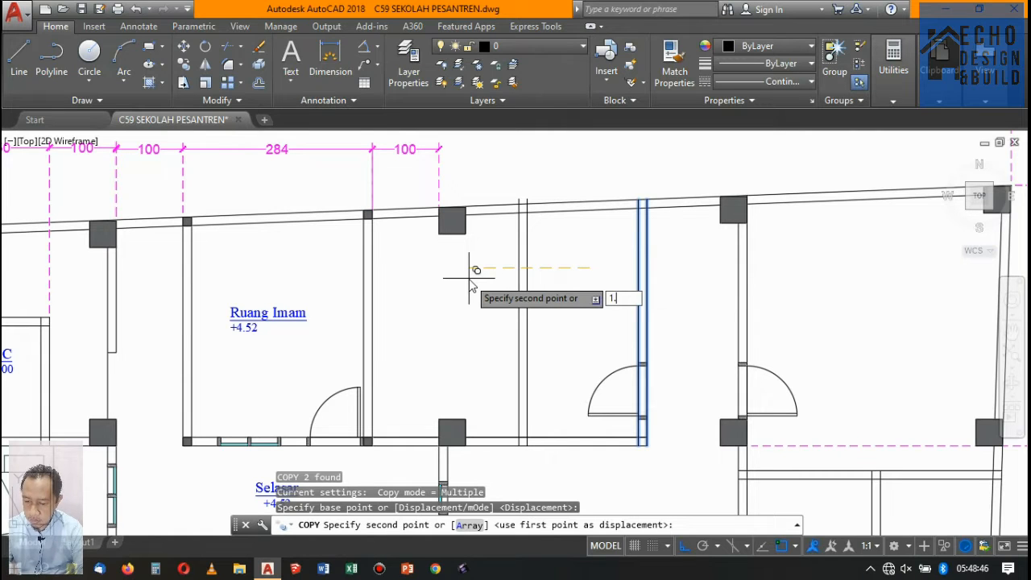
{"action": "key", "text": "Return"}
{"action": "scroll", "coordinate": [487, 272], "scroll_direction": "down", "scroll_amount": 3}
{"action": "key", "text": "Return"}
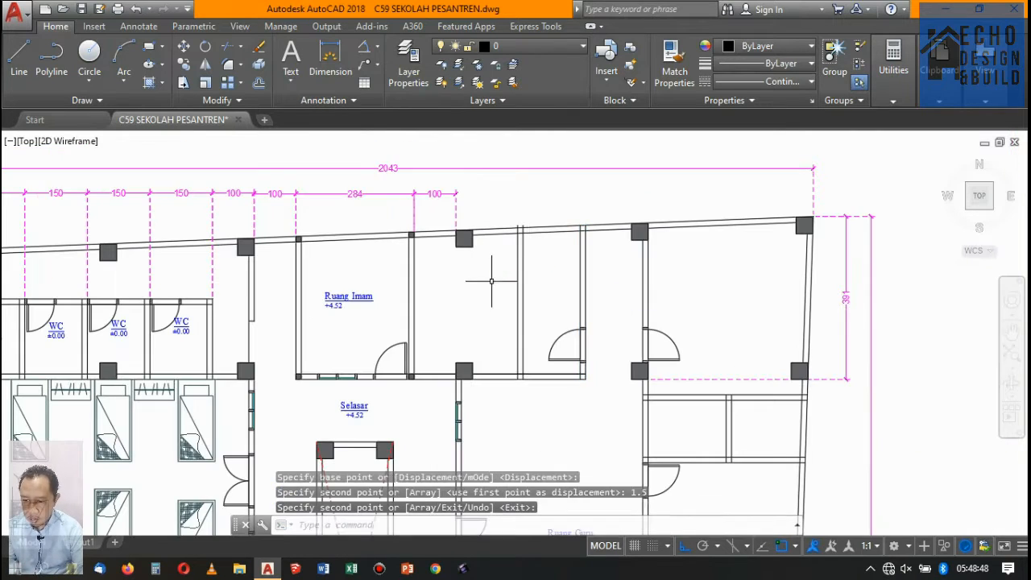
Copy the horizontal wall between Ruang Imam and Selasar, including its door, upward by 1.5
{"action": "scroll", "coordinate": [528, 397], "scroll_direction": "up", "scroll_amount": 3}
{"action": "left_click", "coordinate": [283, 325]}
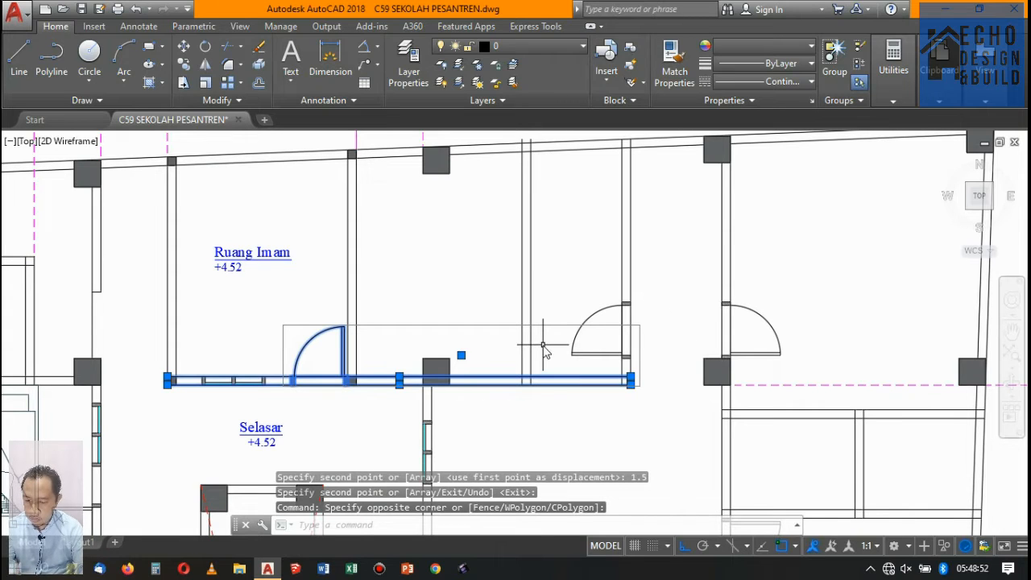
{"action": "type", "text": "co"}
{"action": "key", "text": "Return"}
{"action": "left_click", "coordinate": [504, 340]}
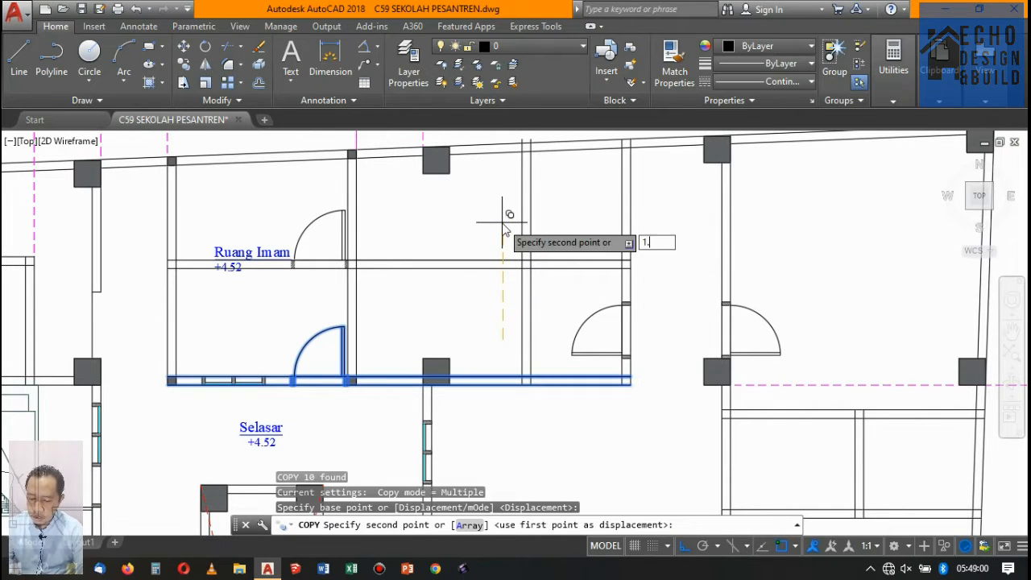
{"action": "key", "text": "Return"}
{"action": "scroll", "coordinate": [502, 212], "scroll_direction": "down", "scroll_amount": 2}
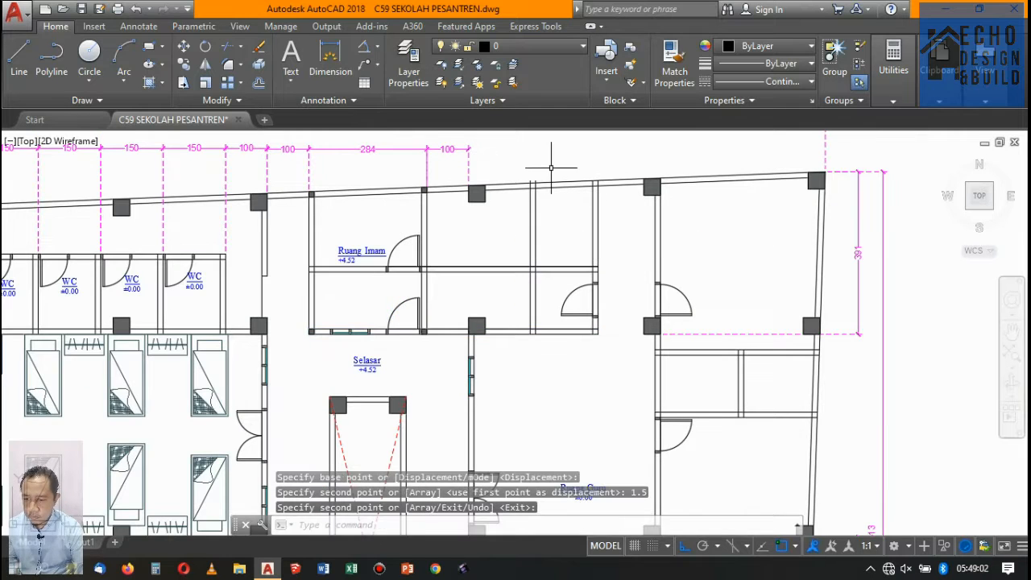
Trim the new vertical partition's ends that overshoot the outer line of the sloping wall
{"action": "scroll", "coordinate": [580, 201], "scroll_direction": "up", "scroll_amount": 2}
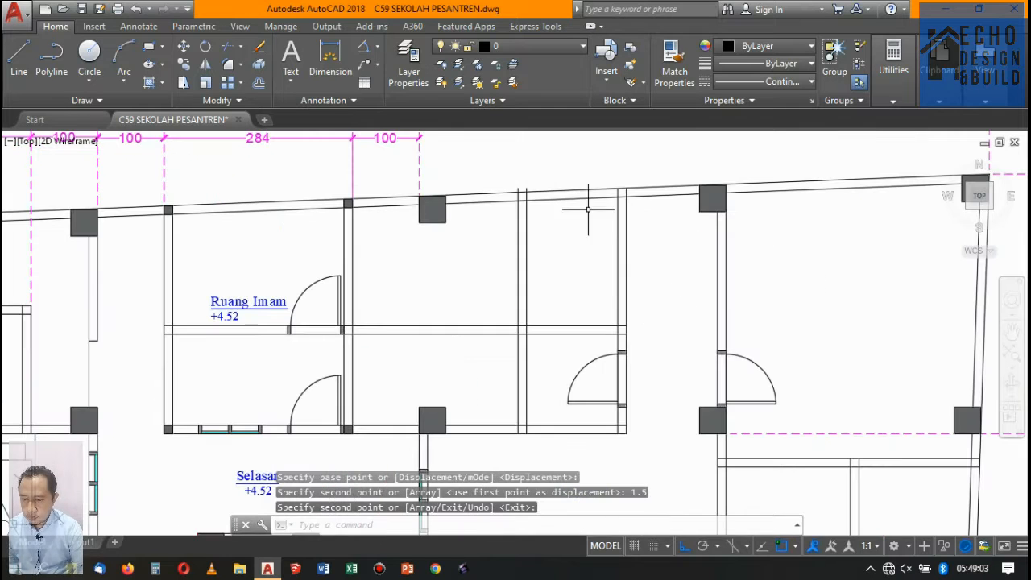
{"action": "key", "text": "Return"}
{"action": "type", "text": "tr"}
{"action": "key", "text": "Return"}
{"action": "scroll", "coordinate": [534, 194], "scroll_direction": "up", "scroll_amount": 2}
{"action": "left_click", "coordinate": [535, 187]}
{"action": "scroll", "coordinate": [556, 178], "scroll_direction": "up", "scroll_amount": 3}
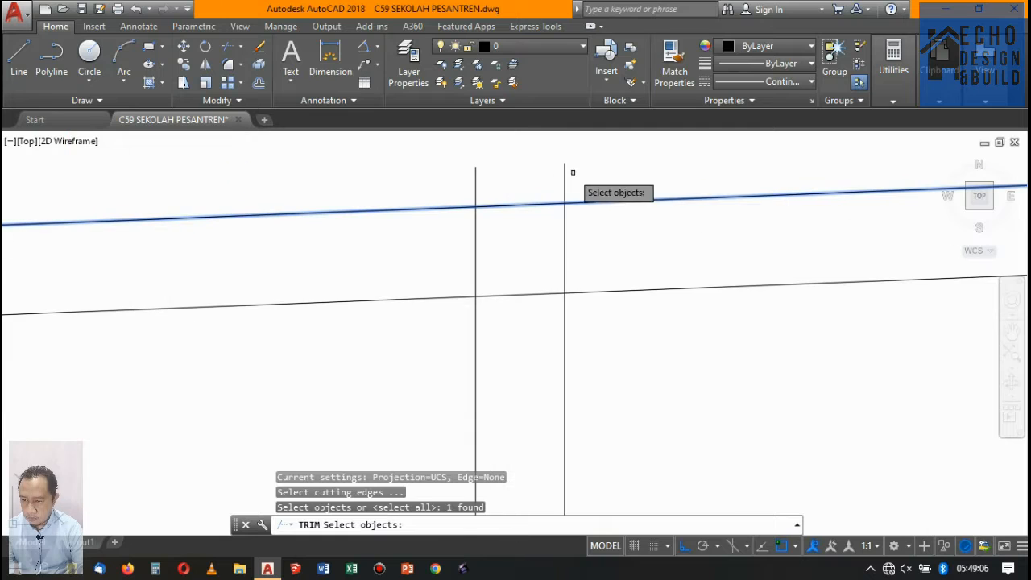
{"action": "key", "text": "Return"}
{"action": "left_click", "coordinate": [574, 172]}
{"action": "left_click", "coordinate": [423, 169]}
{"action": "scroll", "coordinate": [539, 159], "scroll_direction": "down", "scroll_amount": 10}
{"action": "key", "text": "Return"}
Trim the new partition below the copied horizontal wall, and that wall between the partition and Ruang Imam, to form a corner
{"action": "scroll", "coordinate": [545, 227], "scroll_direction": "up", "scroll_amount": 4}
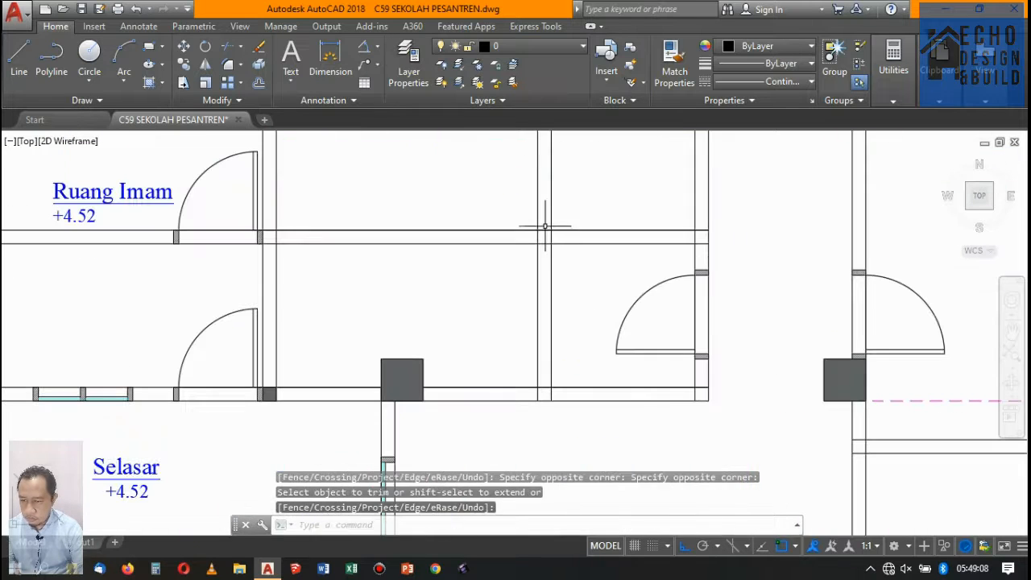
{"action": "key", "text": "Return"}
{"action": "left_click", "coordinate": [584, 269]}
{"action": "left_click", "coordinate": [535, 219]}
{"action": "key", "text": "Return"}
{"action": "left_click", "coordinate": [589, 284]}
{"action": "left_click", "coordinate": [468, 272]}
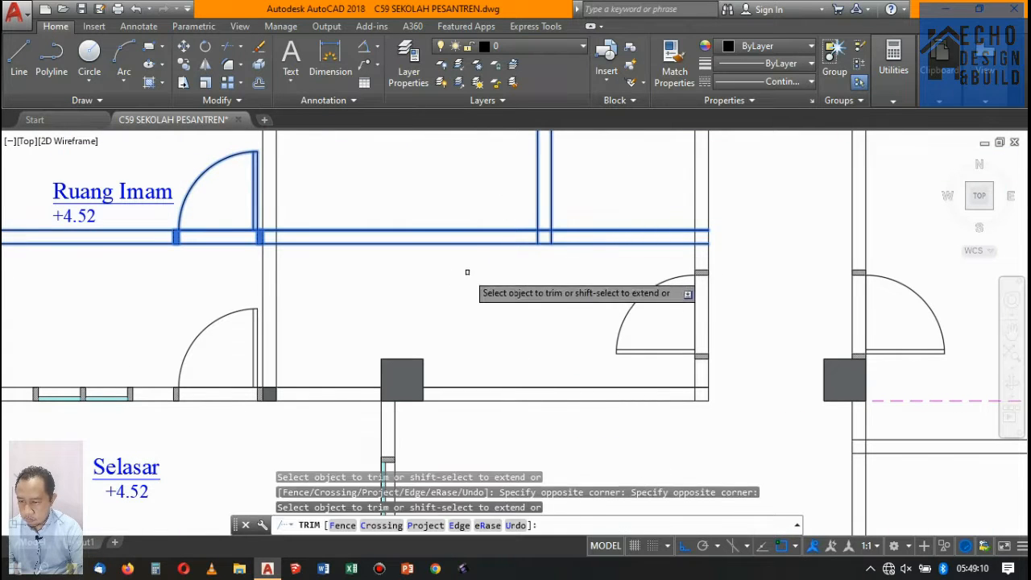
{"action": "key", "text": "Return"}
{"action": "scroll", "coordinate": [564, 274], "scroll_direction": "down", "scroll_amount": 4}
{"action": "scroll", "coordinate": [620, 269], "scroll_direction": "up", "scroll_amount": 2}
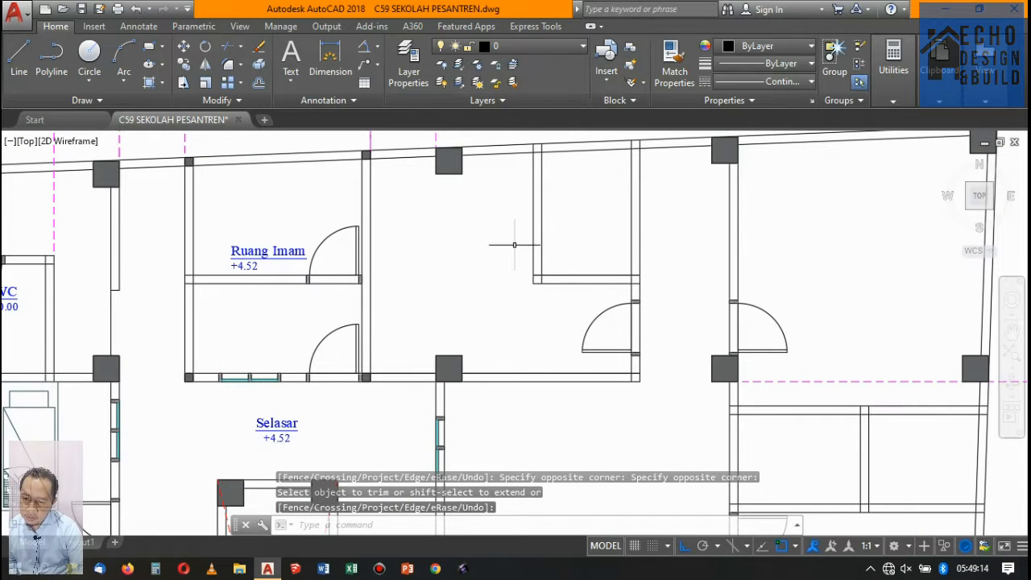
{"action": "scroll", "coordinate": [553, 266], "scroll_direction": "down", "scroll_amount": 4}
{"action": "scroll", "coordinate": [617, 237], "scroll_direction": "up", "scroll_amount": 6}
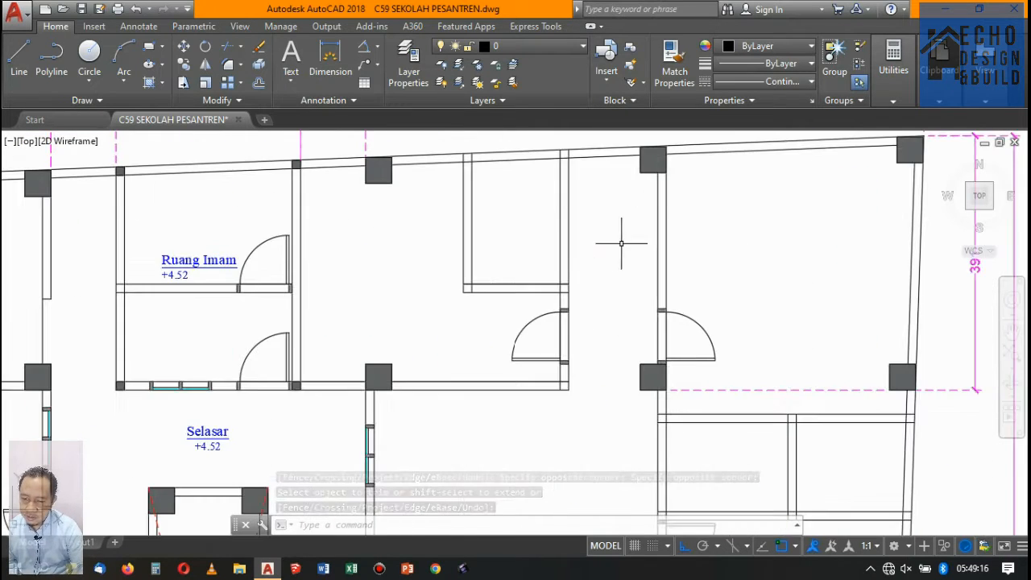
{"action": "scroll", "coordinate": [426, 251], "scroll_direction": "down", "scroll_amount": 6}
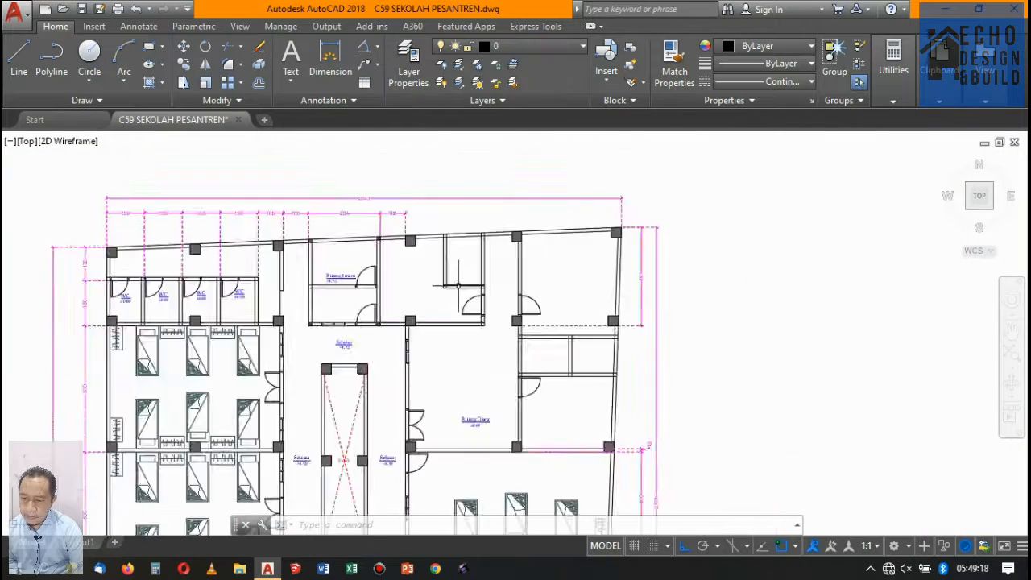
Examine the new partitions and doors around Ruang Imam and Ruang Guru on the third-floor plan
{"action": "scroll", "coordinate": [448, 235], "scroll_direction": "up", "scroll_amount": 5}
{"action": "scroll", "coordinate": [449, 235], "scroll_direction": "down", "scroll_amount": 4}
{"action": "scroll", "coordinate": [449, 238], "scroll_direction": "up", "scroll_amount": 3}
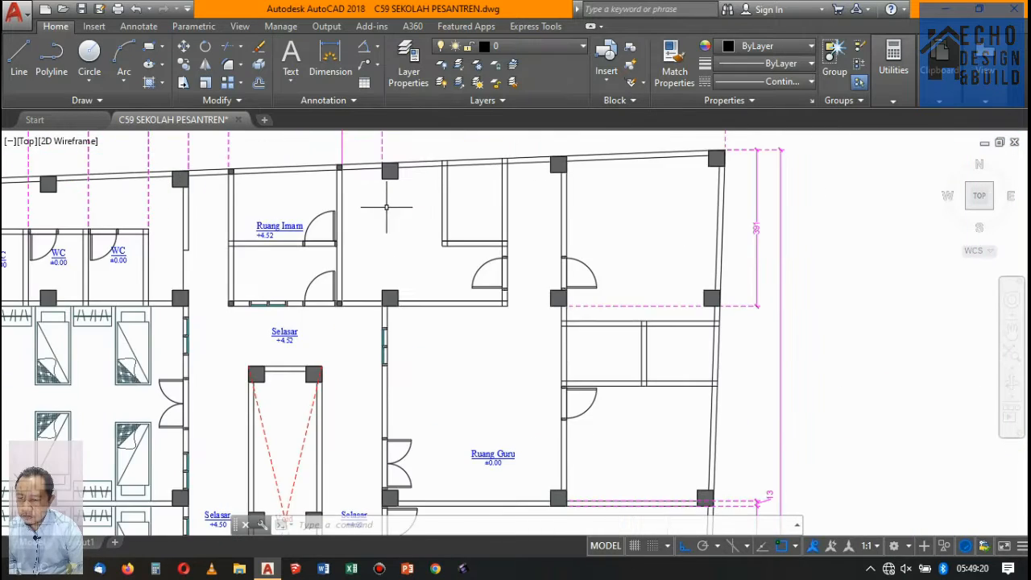
{"action": "scroll", "coordinate": [438, 209], "scroll_direction": "down", "scroll_amount": 3}
{"action": "scroll", "coordinate": [405, 217], "scroll_direction": "up", "scroll_amount": 5}
{"action": "scroll", "coordinate": [400, 251], "scroll_direction": "down", "scroll_amount": 6}
{"action": "scroll", "coordinate": [416, 234], "scroll_direction": "up", "scroll_amount": 2}
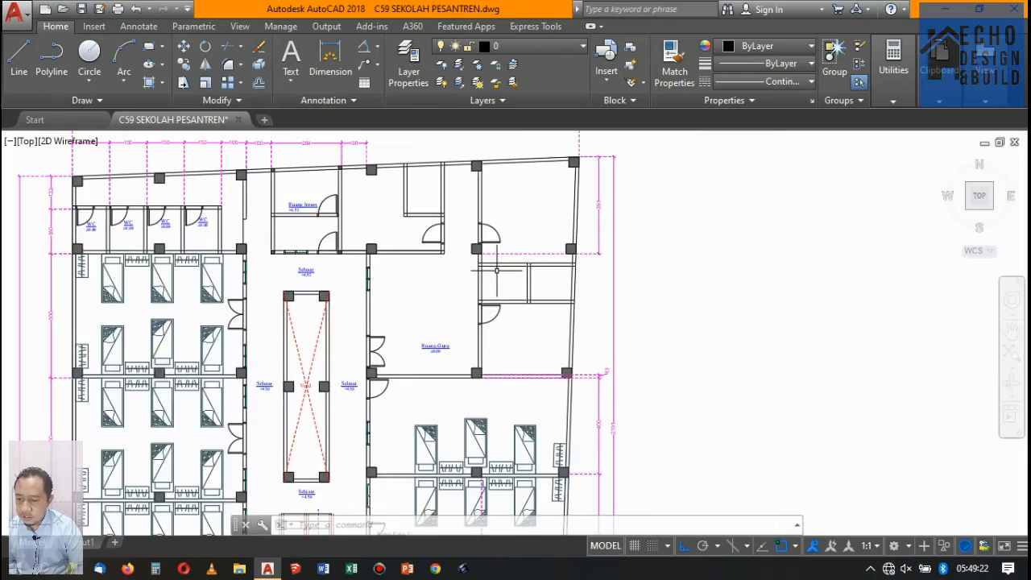
{"action": "scroll", "coordinate": [490, 274], "scroll_direction": "down", "scroll_amount": 4}
{"action": "scroll", "coordinate": [450, 235], "scroll_direction": "up", "scroll_amount": 6}
{"action": "scroll", "coordinate": [450, 236], "scroll_direction": "down", "scroll_amount": 2}
{"action": "scroll", "coordinate": [499, 234], "scroll_direction": "up", "scroll_amount": 2}
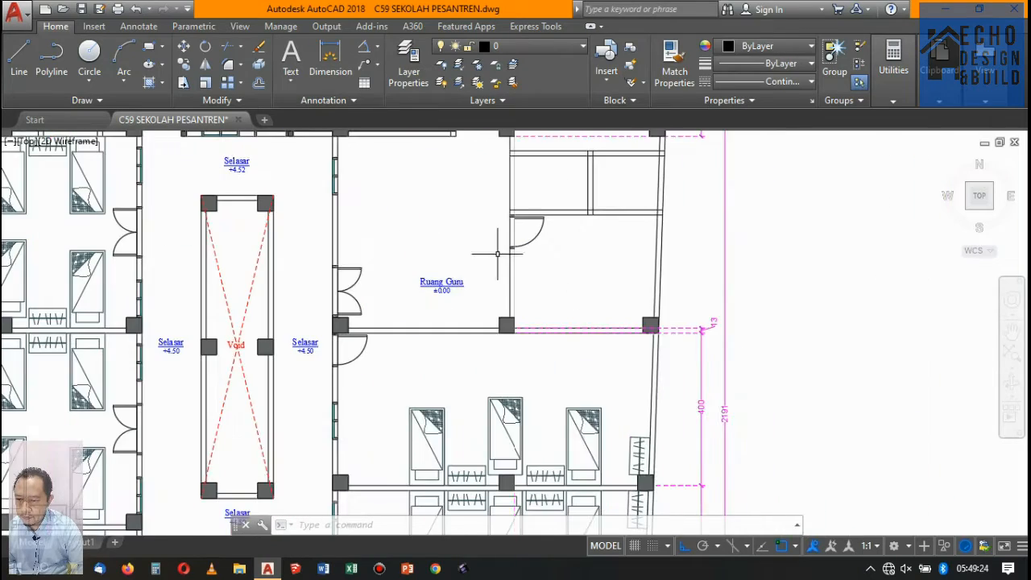
{"action": "scroll", "coordinate": [495, 256], "scroll_direction": "down", "scroll_amount": 5}
{"action": "scroll", "coordinate": [410, 216], "scroll_direction": "up", "scroll_amount": 5}
{"action": "scroll", "coordinate": [358, 187], "scroll_direction": "up", "scroll_amount": 3}
{"action": "scroll", "coordinate": [374, 179], "scroll_direction": "down", "scroll_amount": 3}
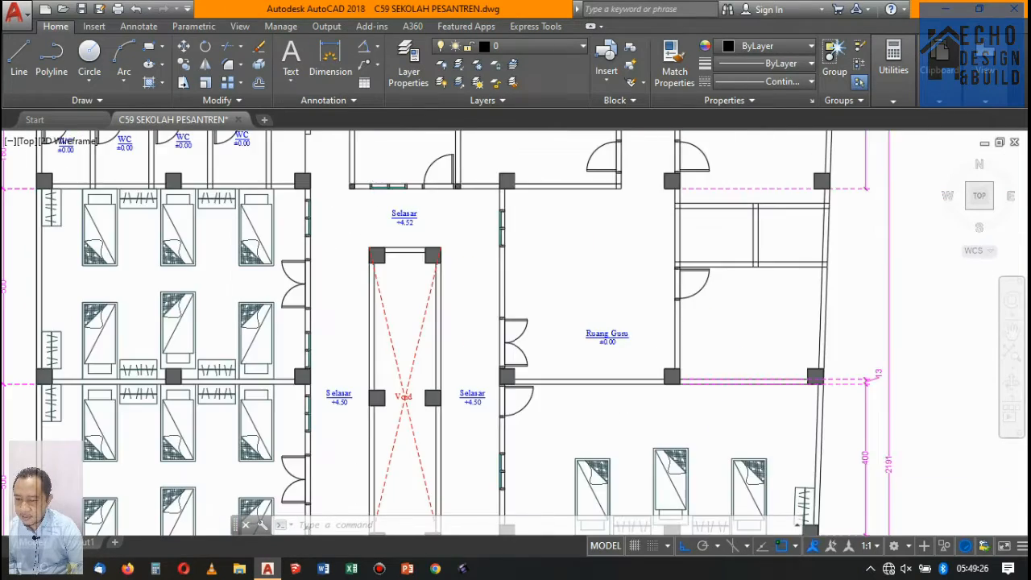
Look over the other two floor plans, focusing on the rooms around Ruang Imam
{"action": "scroll", "coordinate": [430, 308], "scroll_direction": "down", "scroll_amount": 3}
{"action": "scroll", "coordinate": [465, 264], "scroll_direction": "up", "scroll_amount": 4}
{"action": "scroll", "coordinate": [466, 265], "scroll_direction": "down", "scroll_amount": 6}
{"action": "scroll", "coordinate": [367, 283], "scroll_direction": "up", "scroll_amount": 6}
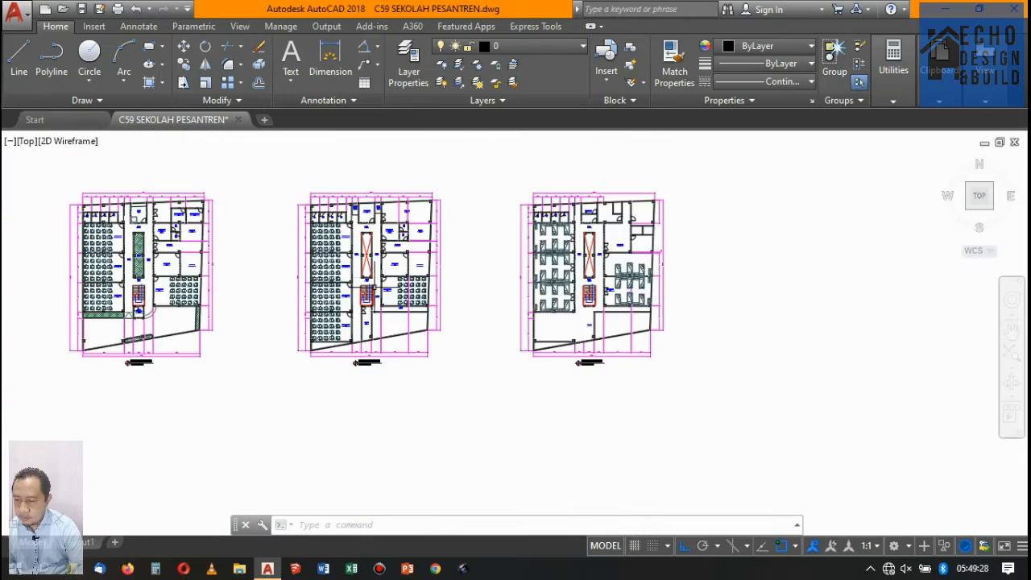
{"action": "scroll", "coordinate": [327, 274], "scroll_direction": "up", "scroll_amount": 3}
{"action": "scroll", "coordinate": [317, 279], "scroll_direction": "down", "scroll_amount": 6}
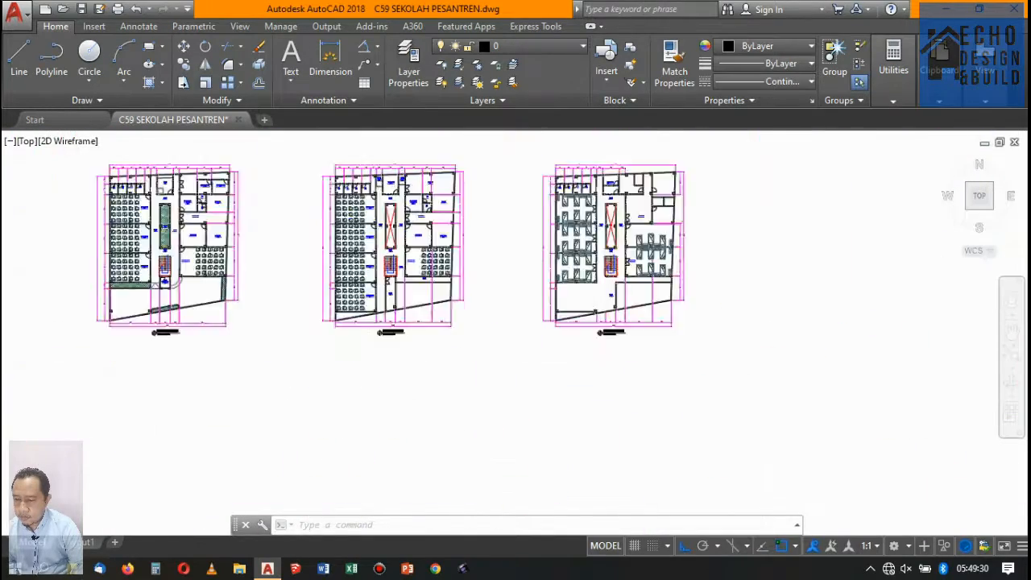
{"action": "scroll", "coordinate": [387, 226], "scroll_direction": "up", "scroll_amount": 5}
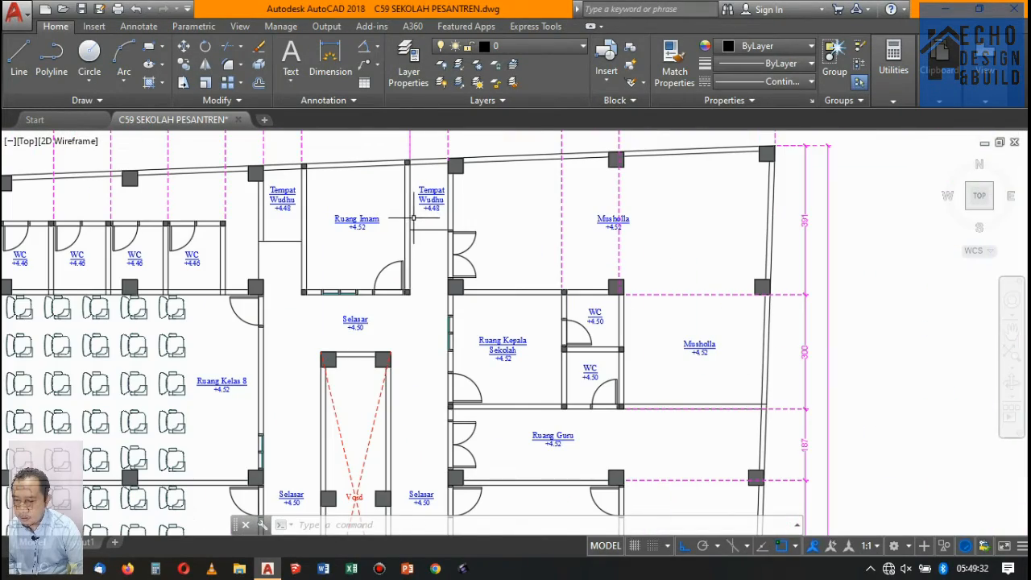
{"action": "scroll", "coordinate": [504, 251], "scroll_direction": "down", "scroll_amount": 6}
{"action": "scroll", "coordinate": [338, 289], "scroll_direction": "up", "scroll_amount": 6}
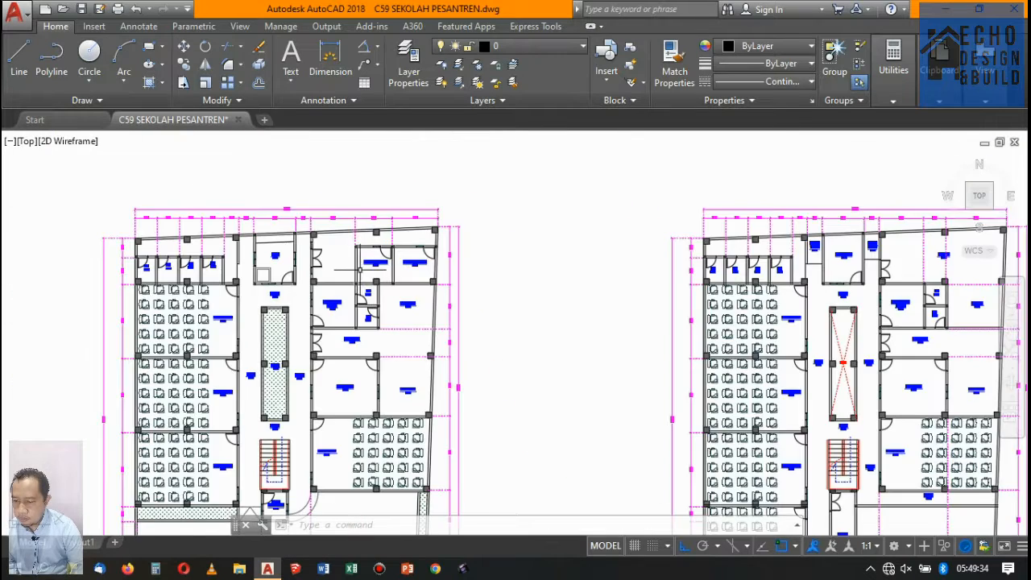
Copy the small window beside the double door near Kamar Pembina 1 to the third-floor plan's column at the Selasar corner
{"action": "scroll", "coordinate": [263, 259], "scroll_direction": "up", "scroll_amount": 2}
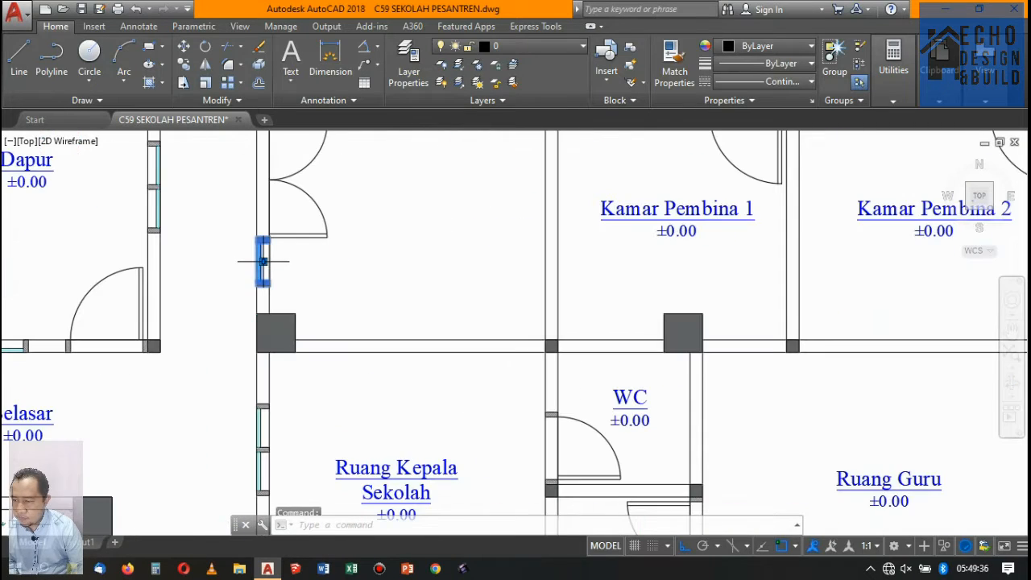
{"action": "left_click", "coordinate": [183, 64]}
{"action": "scroll", "coordinate": [257, 292], "scroll_direction": "up", "scroll_amount": 3}
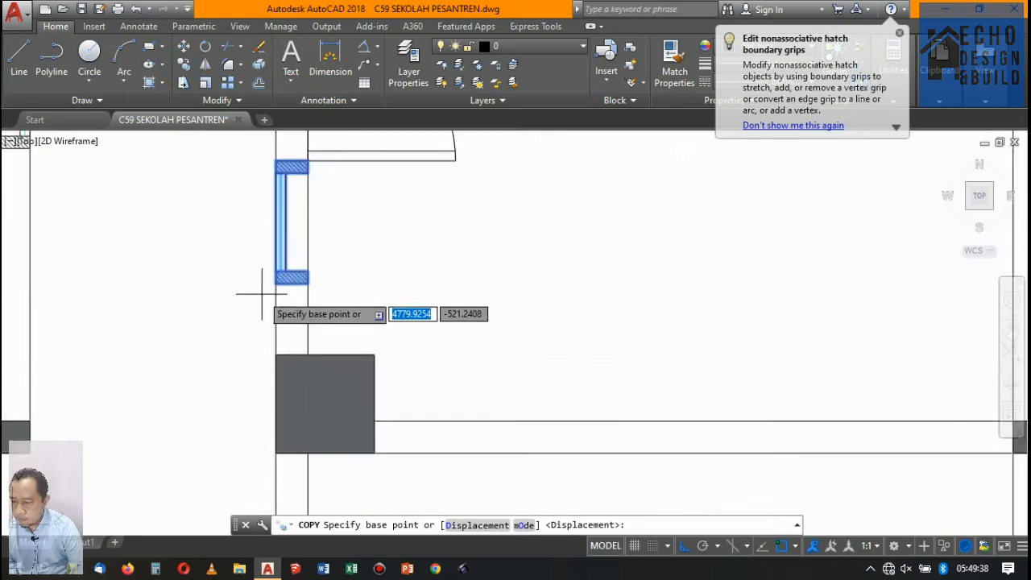
{"action": "scroll", "coordinate": [262, 294], "scroll_direction": "down", "scroll_amount": 2}
{"action": "left_click", "coordinate": [272, 269]}
{"action": "scroll", "coordinate": [69, 292], "scroll_direction": "down", "scroll_amount": 8}
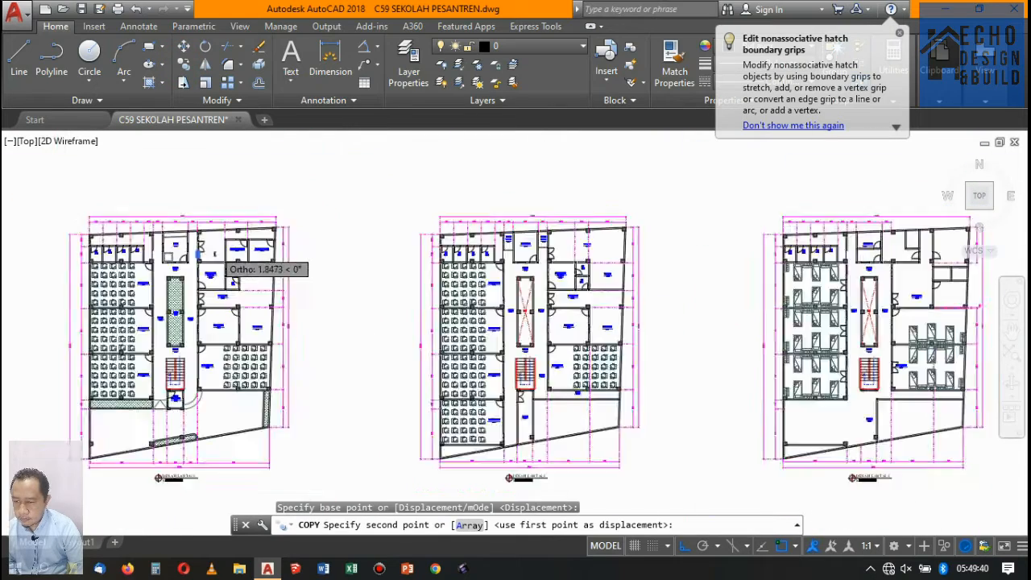
{"action": "scroll", "coordinate": [414, 223], "scroll_direction": "down", "scroll_amount": 1}
{"action": "scroll", "coordinate": [609, 322], "scroll_direction": "up", "scroll_amount": 7}
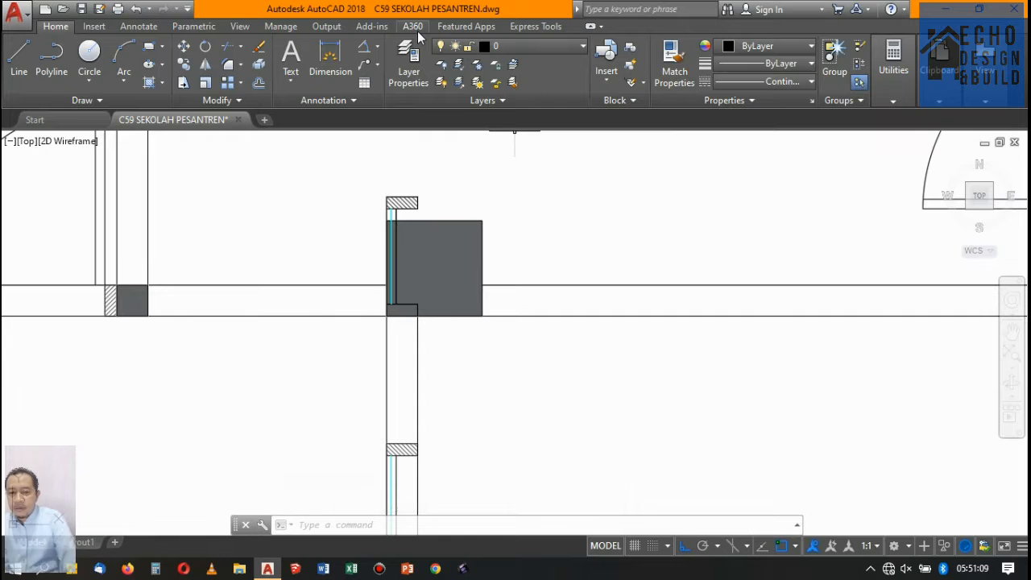
Rotate the copied window about its lower corner at the column so it lies in the horizontal wall above Selasar
{"action": "scroll", "coordinate": [396, 154], "scroll_direction": "up", "scroll_amount": 2}
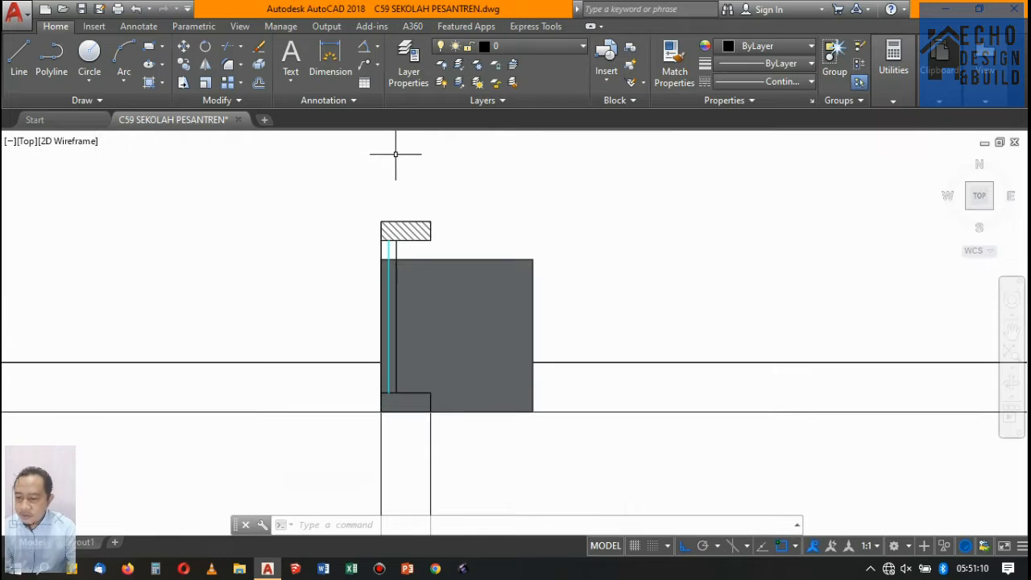
{"action": "left_click", "coordinate": [451, 239]}
{"action": "left_click", "coordinate": [405, 188]}
{"action": "scroll", "coordinate": [484, 218], "scroll_direction": "down", "scroll_amount": 6}
{"action": "scroll", "coordinate": [573, 204], "scroll_direction": "up", "scroll_amount": 2}
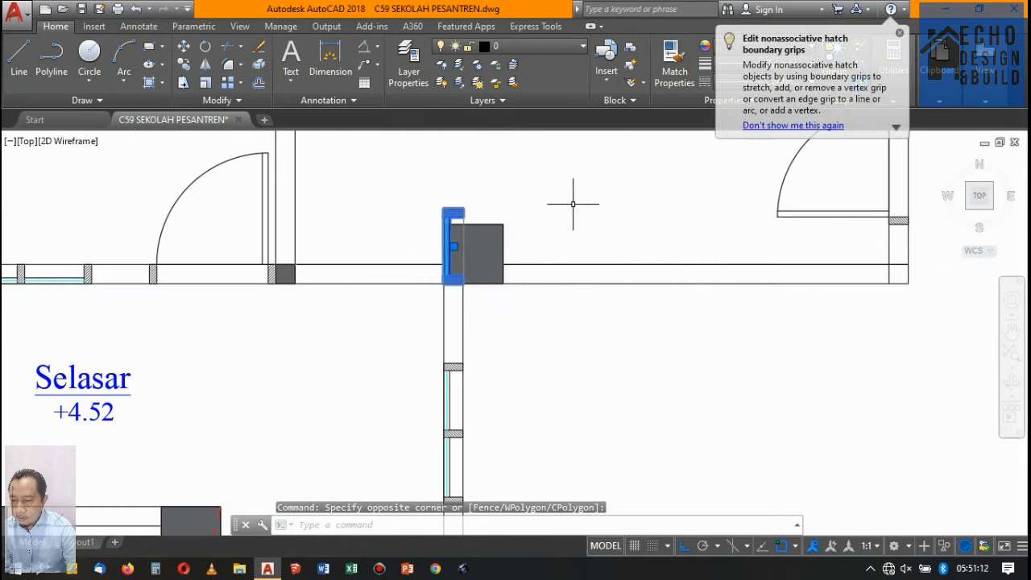
{"action": "key", "text": "Return"}
{"action": "scroll", "coordinate": [444, 270], "scroll_direction": "up", "scroll_amount": 6}
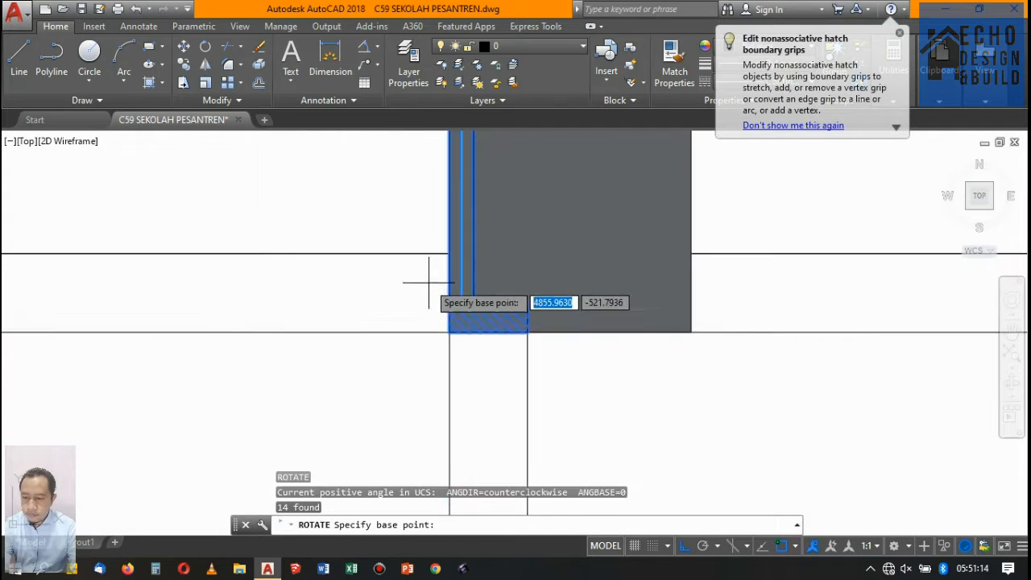
{"action": "scroll", "coordinate": [452, 294], "scroll_direction": "down", "scroll_amount": 4}
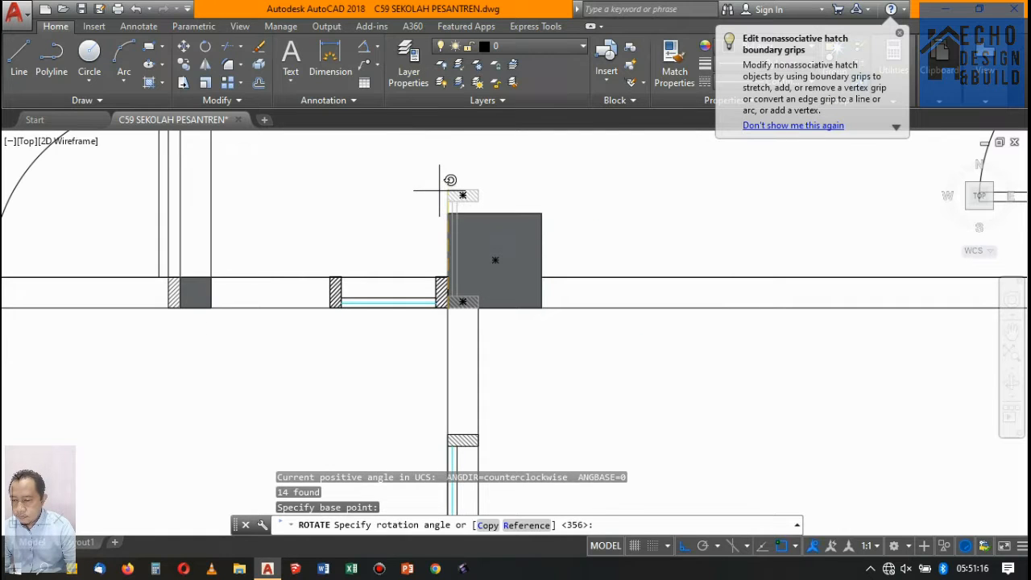
{"action": "left_click", "coordinate": [439, 191]}
{"action": "scroll", "coordinate": [440, 197], "scroll_direction": "down", "scroll_amount": 4}
{"action": "scroll", "coordinate": [383, 251], "scroll_direction": "up", "scroll_amount": 4}
{"action": "left_click", "coordinate": [470, 197]}
{"action": "left_click", "coordinate": [405, 199]}
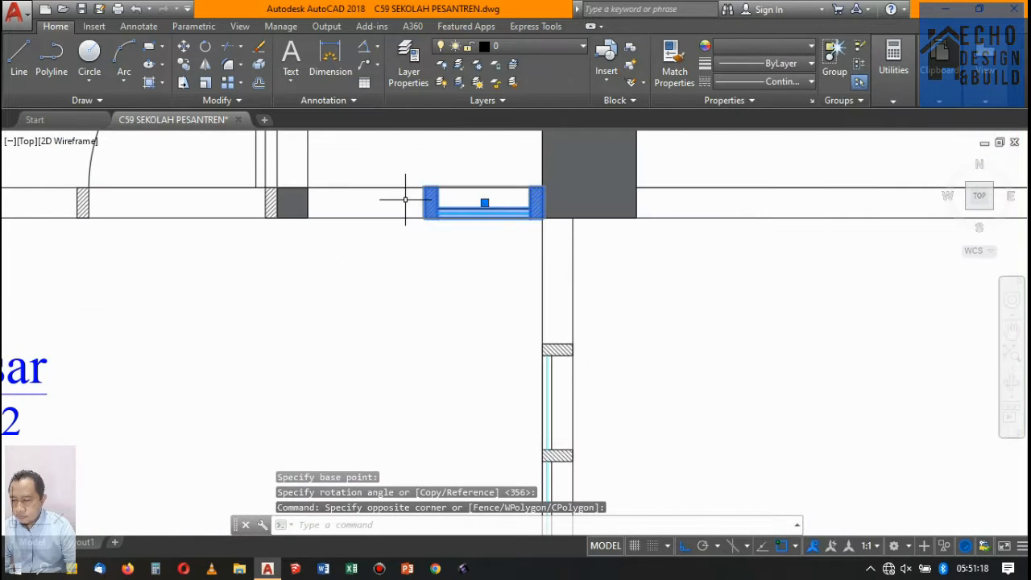
{"action": "type", "text": "m"}
{"action": "key", "text": "Return"}
{"action": "scroll", "coordinate": [475, 195], "scroll_direction": "up", "scroll_amount": 2}
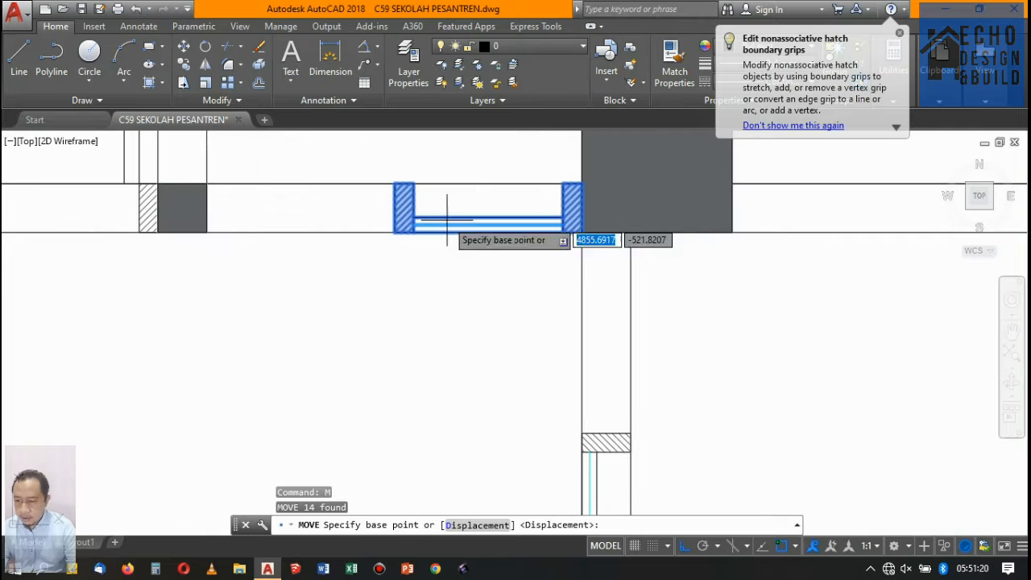
{"action": "left_click", "coordinate": [394, 232]}
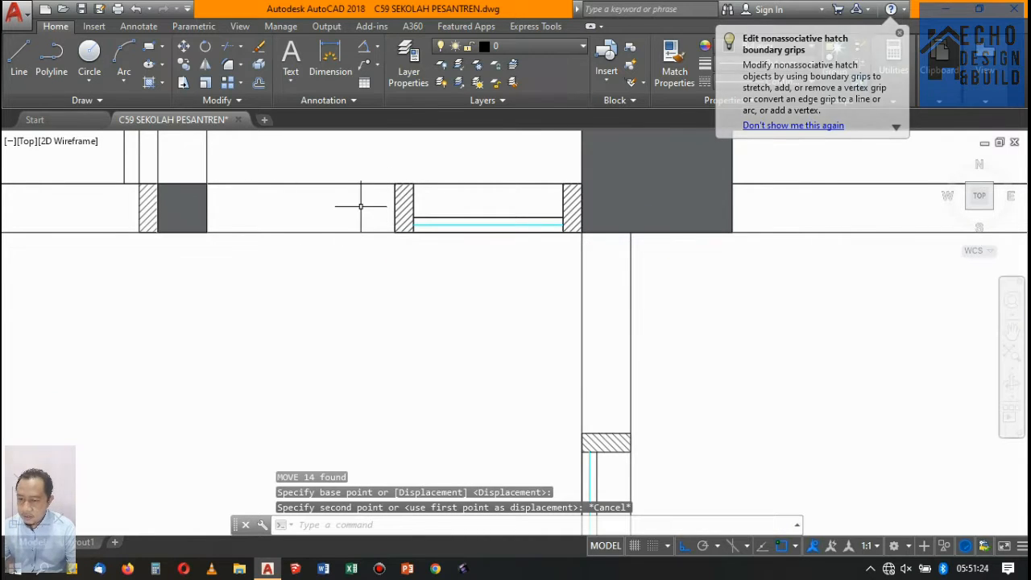
{"action": "key", "text": "Escape"}
Draw a guide line along the wall's lower edge, from the small column's corner to the large column's corner
{"action": "type", "text": "l"}
{"action": "key", "text": "Return"}
{"action": "left_click", "coordinate": [207, 232]}
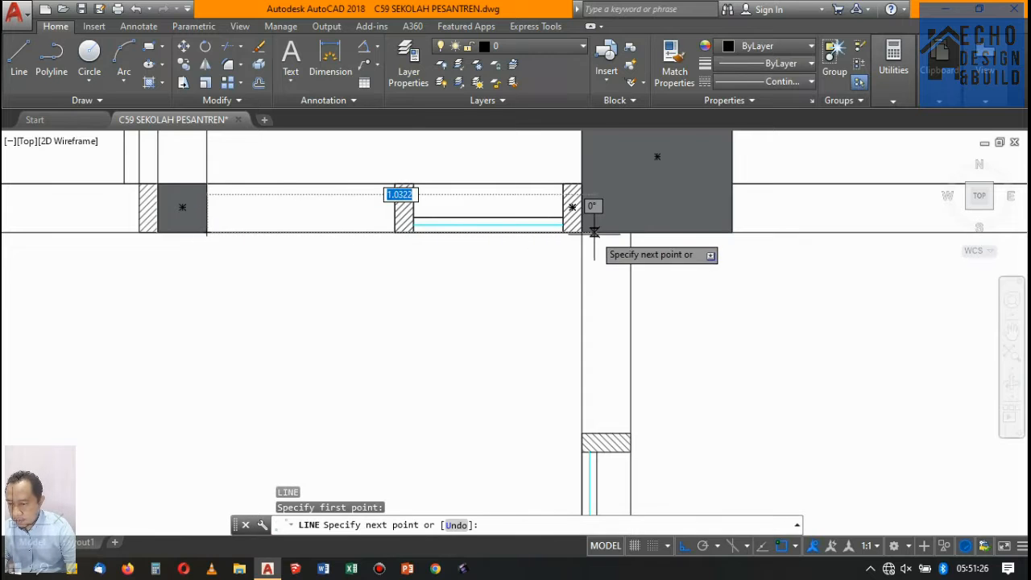
{"action": "left_click", "coordinate": [580, 233]}
{"action": "key", "text": "Return"}
{"action": "scroll", "coordinate": [483, 266], "scroll_direction": "down", "scroll_amount": 5}
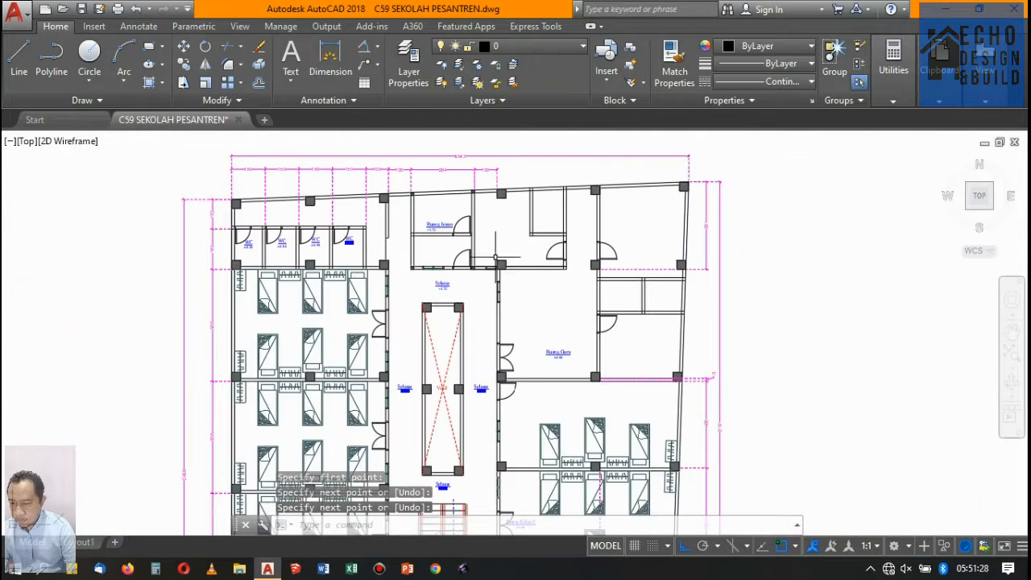
{"action": "scroll", "coordinate": [484, 271], "scroll_direction": "up", "scroll_amount": 2}
{"action": "scroll", "coordinate": [484, 271], "scroll_direction": "down", "scroll_amount": 3}
{"action": "scroll", "coordinate": [478, 282], "scroll_direction": "up", "scroll_amount": 6}
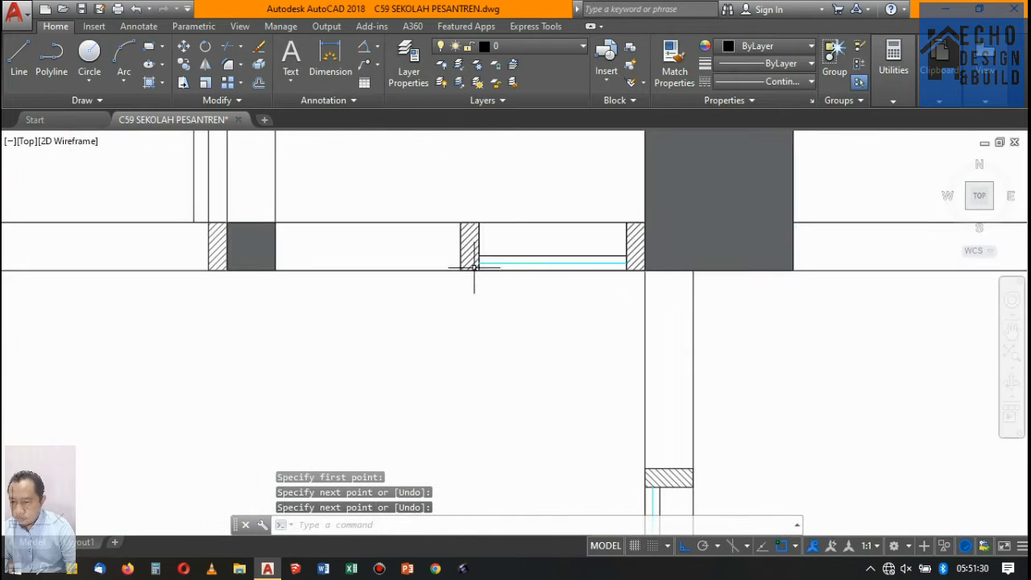
Move the rotated window by its midpoint to the guide line's midpoint, centring it between the two columns
{"action": "left_click", "coordinate": [472, 238]}
{"action": "left_click", "coordinate": [554, 245]}
{"action": "type", "text": "m"}
{"action": "key", "text": "Return"}
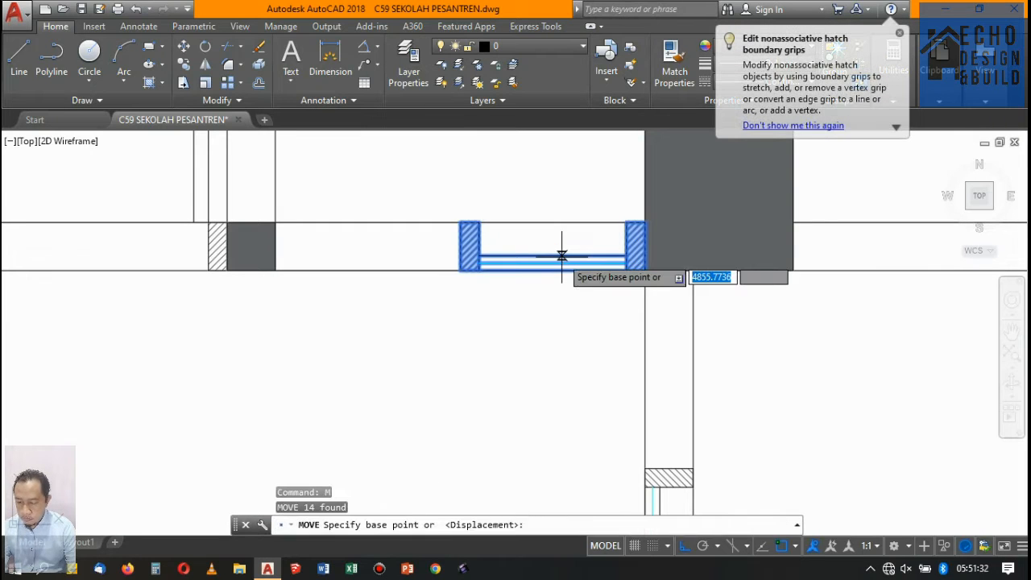
{"action": "scroll", "coordinate": [557, 282], "scroll_direction": "up", "scroll_amount": 2}
{"action": "left_click", "coordinate": [553, 253]}
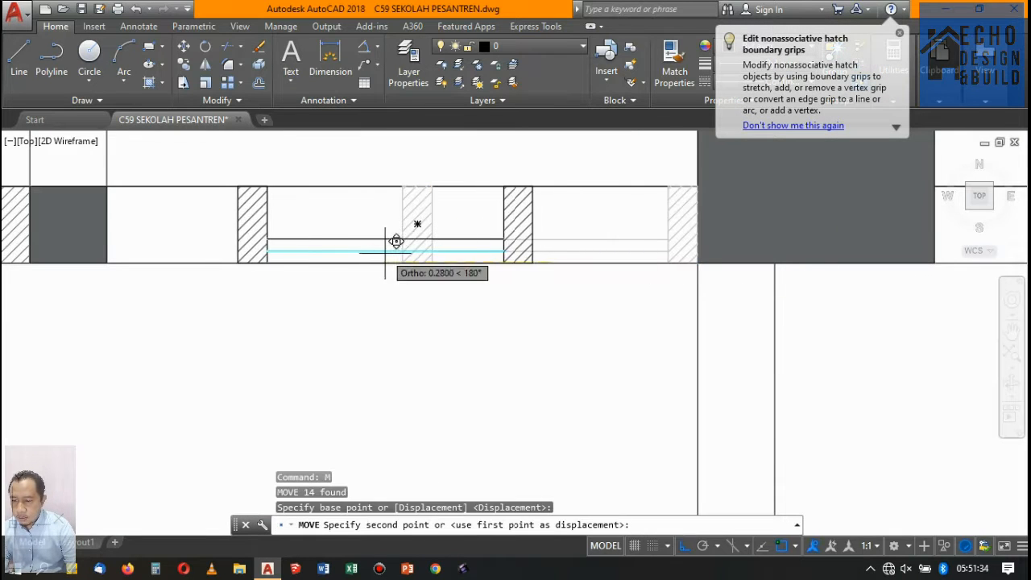
{"action": "left_click", "coordinate": [419, 264]}
{"action": "scroll", "coordinate": [451, 258], "scroll_direction": "down", "scroll_amount": 3}
{"action": "scroll", "coordinate": [488, 232], "scroll_direction": "up", "scroll_amount": 2}
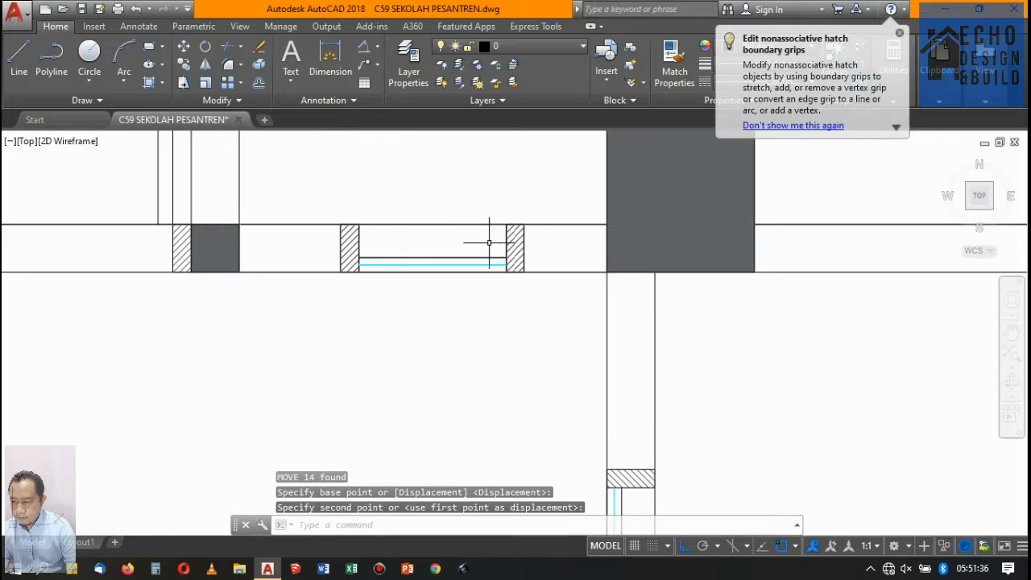
Erase the guide line beneath the centred window
{"action": "scroll", "coordinate": [508, 242], "scroll_direction": "down", "scroll_amount": 2}
{"action": "left_click", "coordinate": [522, 259]}
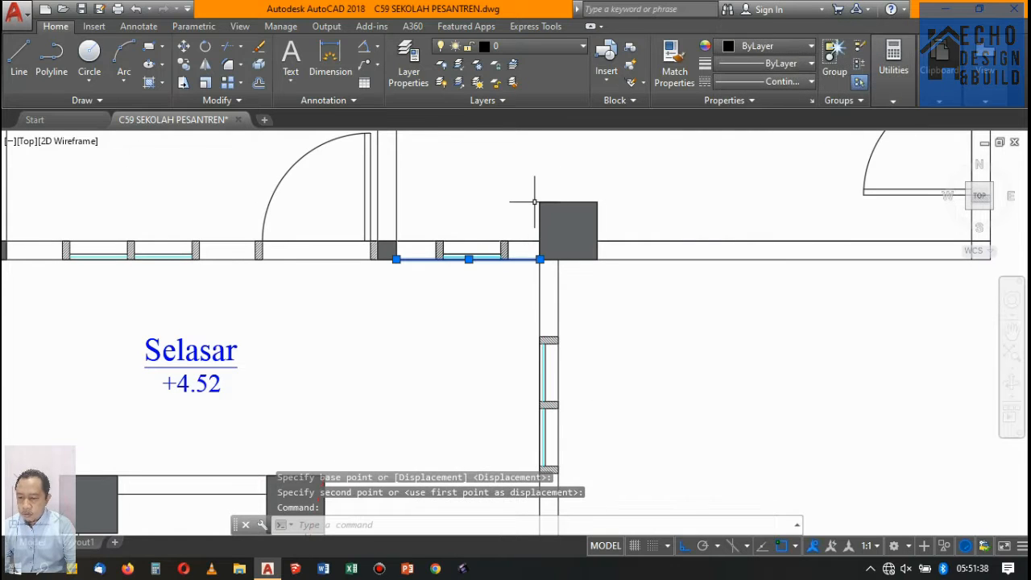
{"action": "key", "text": "Delete"}
{"action": "scroll", "coordinate": [539, 199], "scroll_direction": "down", "scroll_amount": 4}
{"action": "scroll", "coordinate": [556, 211], "scroll_direction": "up", "scroll_amount": 2}
{"action": "scroll", "coordinate": [568, 219], "scroll_direction": "down", "scroll_amount": 1}
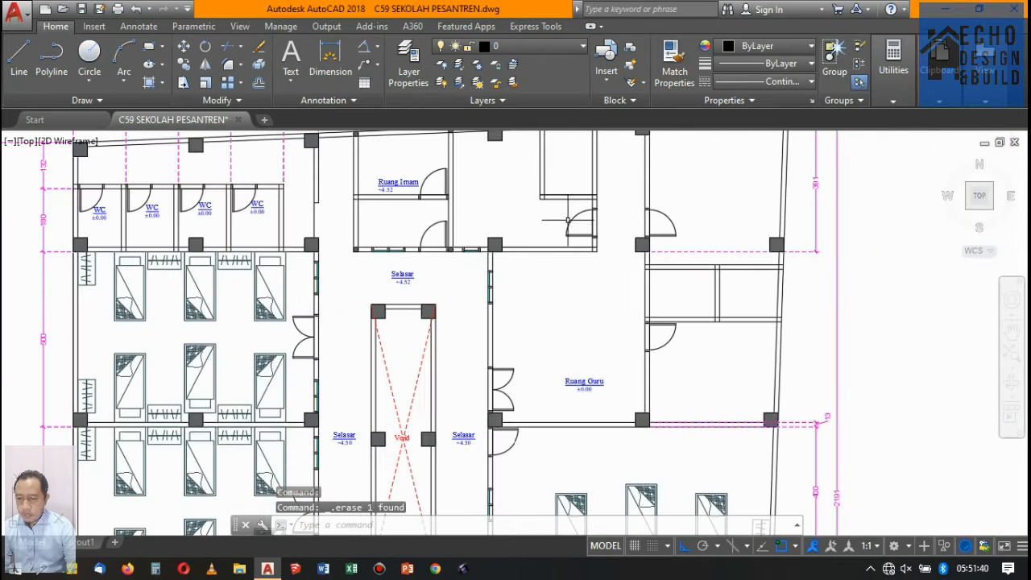
Copy the fourth WC's door by its upper jamb corner to the corner between the partition and upper wall of the small rooms beside Ruang Guru
{"action": "scroll", "coordinate": [602, 272], "scroll_direction": "down", "scroll_amount": 4}
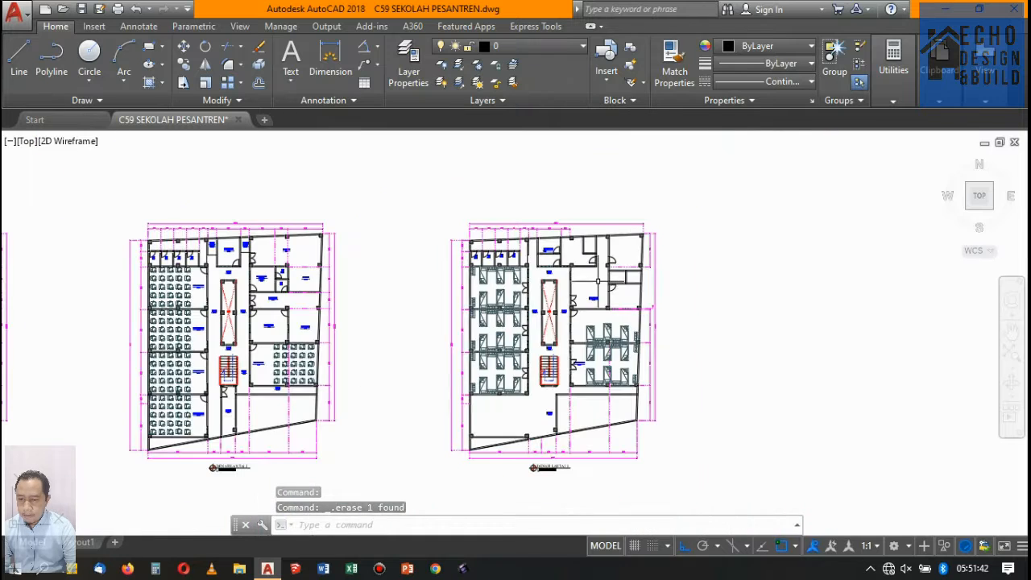
{"action": "scroll", "coordinate": [482, 254], "scroll_direction": "up", "scroll_amount": 1}
{"action": "scroll", "coordinate": [503, 247], "scroll_direction": "up", "scroll_amount": 4}
{"action": "left_click", "coordinate": [556, 272]}
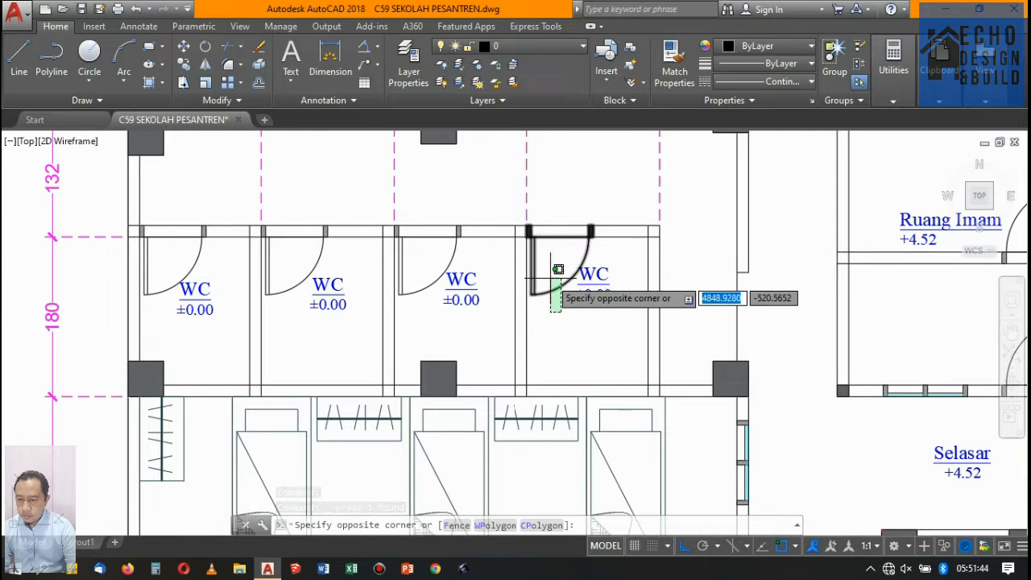
{"action": "left_click", "coordinate": [552, 281]}
{"action": "left_click", "coordinate": [183, 65]}
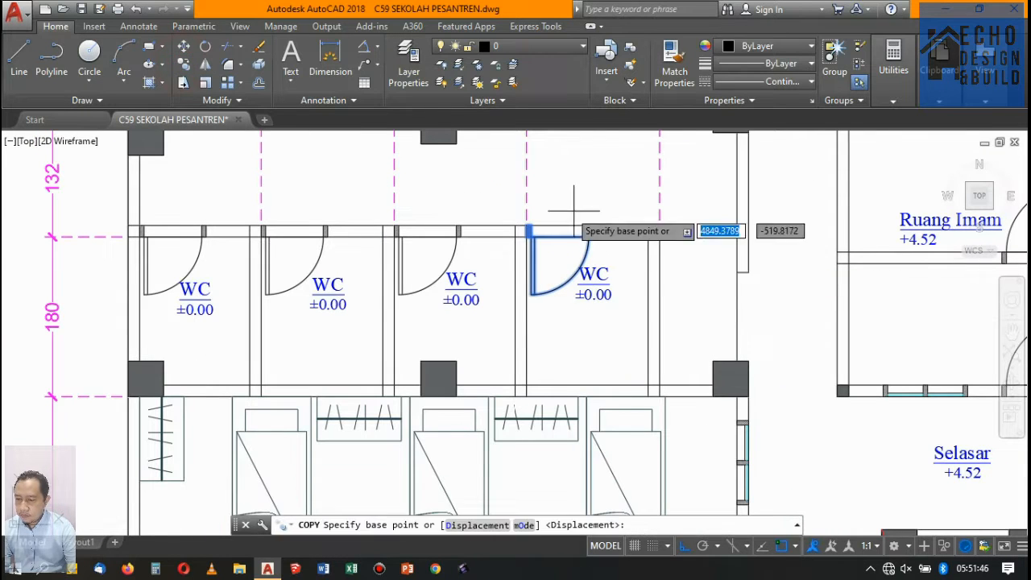
{"action": "scroll", "coordinate": [493, 226], "scroll_direction": "up", "scroll_amount": 5}
{"action": "left_click", "coordinate": [484, 230]}
{"action": "scroll", "coordinate": [451, 306], "scroll_direction": "down", "scroll_amount": 5}
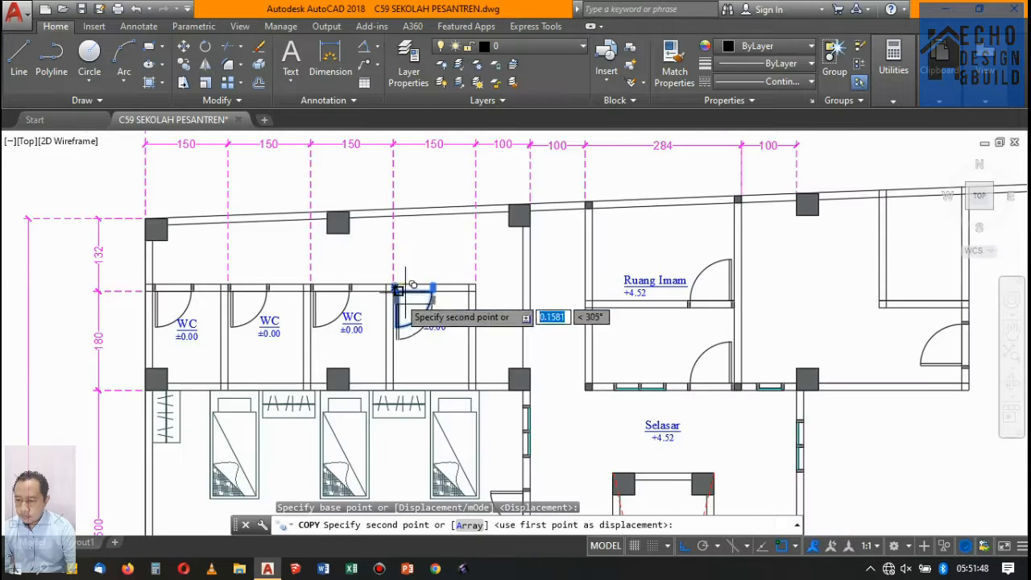
{"action": "scroll", "coordinate": [596, 310], "scroll_direction": "up", "scroll_amount": 3}
{"action": "scroll", "coordinate": [614, 330], "scroll_direction": "up", "scroll_amount": 3}
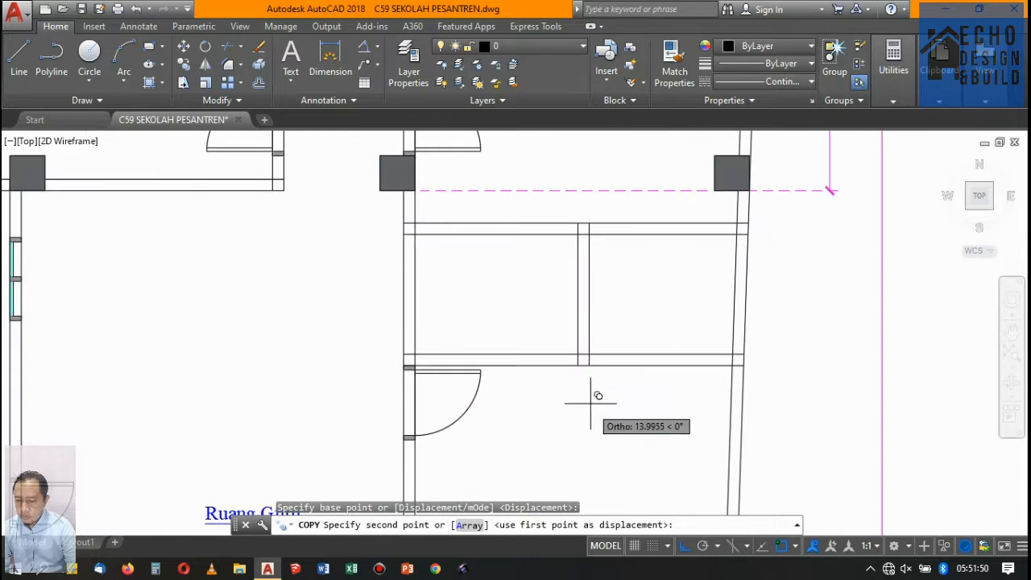
{"action": "scroll", "coordinate": [453, 257], "scroll_direction": "down", "scroll_amount": 4}
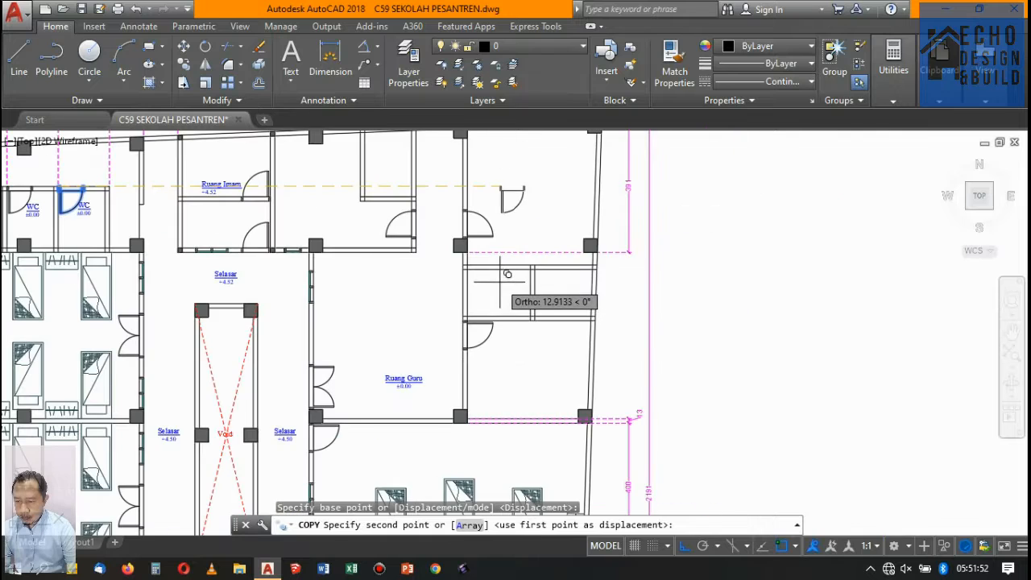
{"action": "scroll", "coordinate": [576, 273], "scroll_direction": "up", "scroll_amount": 4}
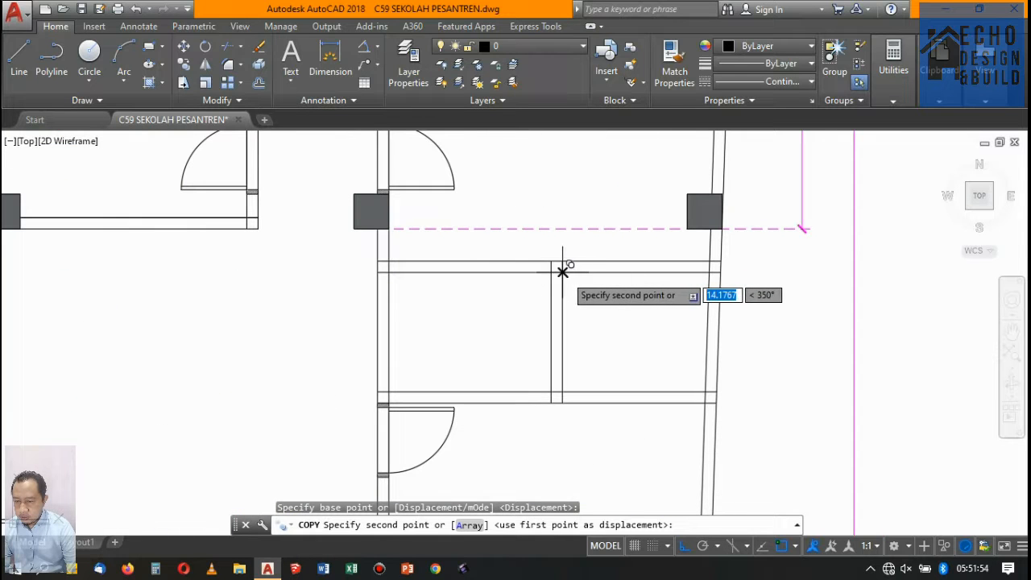
{"action": "left_click", "coordinate": [562, 273]}
{"action": "scroll", "coordinate": [702, 288], "scroll_direction": "down", "scroll_amount": 4}
{"action": "scroll", "coordinate": [704, 278], "scroll_direction": "up", "scroll_amount": 5}
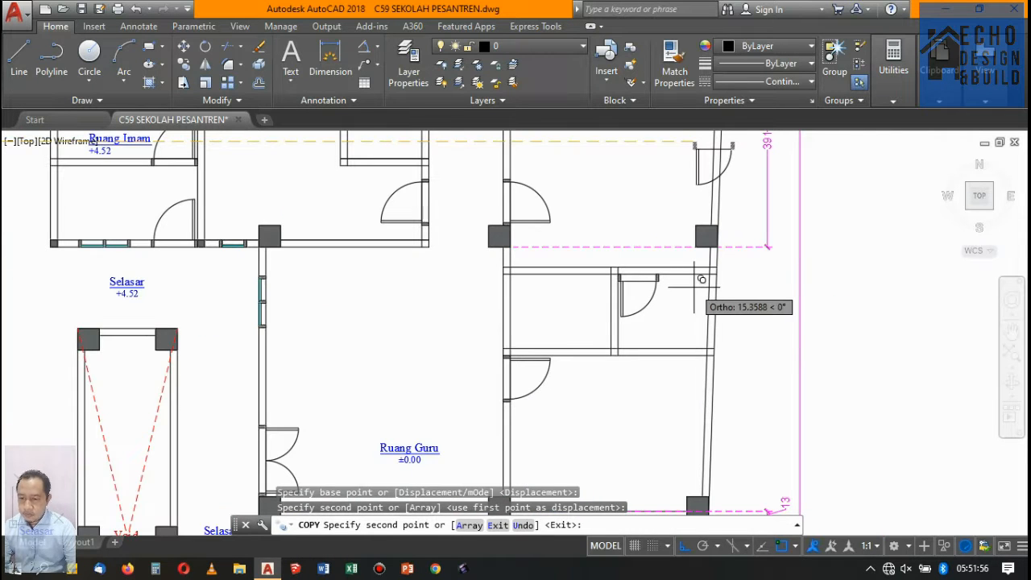
{"action": "key", "text": "space"}
{"action": "scroll", "coordinate": [663, 302], "scroll_direction": "up", "scroll_amount": 4}
{"action": "left_click", "coordinate": [663, 302]}
{"action": "left_click", "coordinate": [614, 269]}
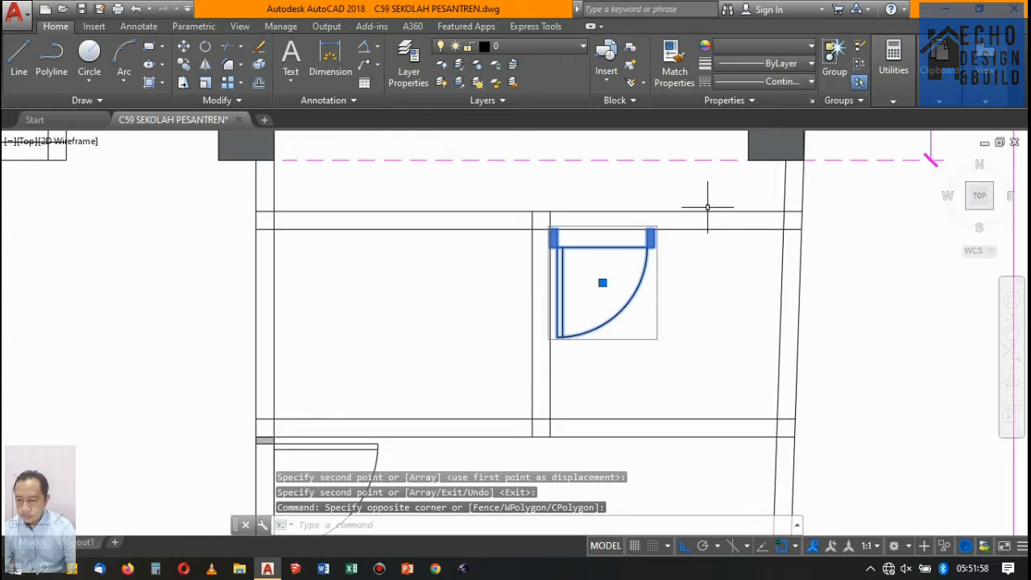
{"action": "key", "text": "Return"}
{"action": "scroll", "coordinate": [556, 222], "scroll_direction": "up", "scroll_amount": 3}
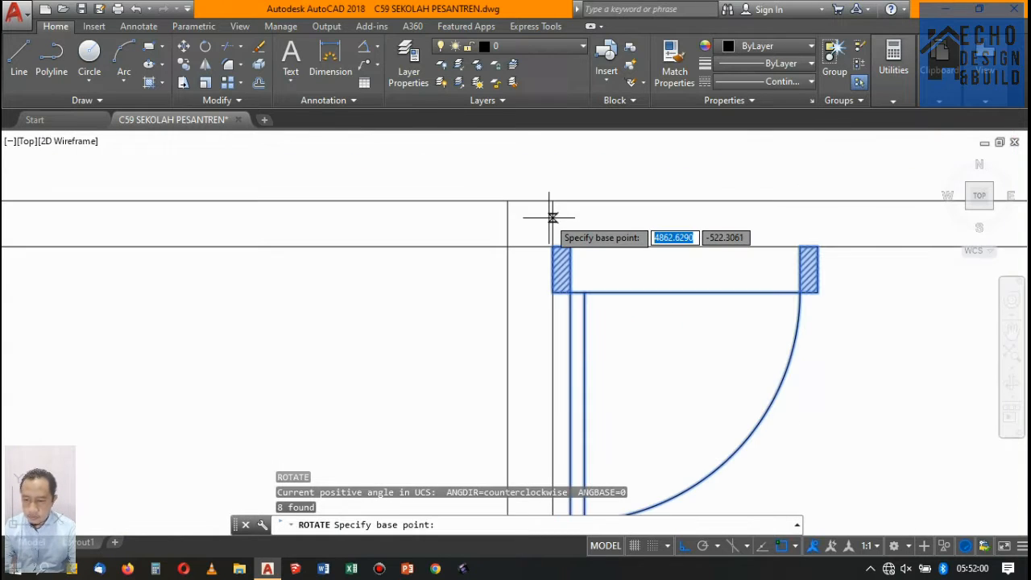
{"action": "scroll", "coordinate": [553, 225], "scroll_direction": "down", "scroll_amount": 3}
{"action": "scroll", "coordinate": [628, 213], "scroll_direction": "down", "scroll_amount": 4}
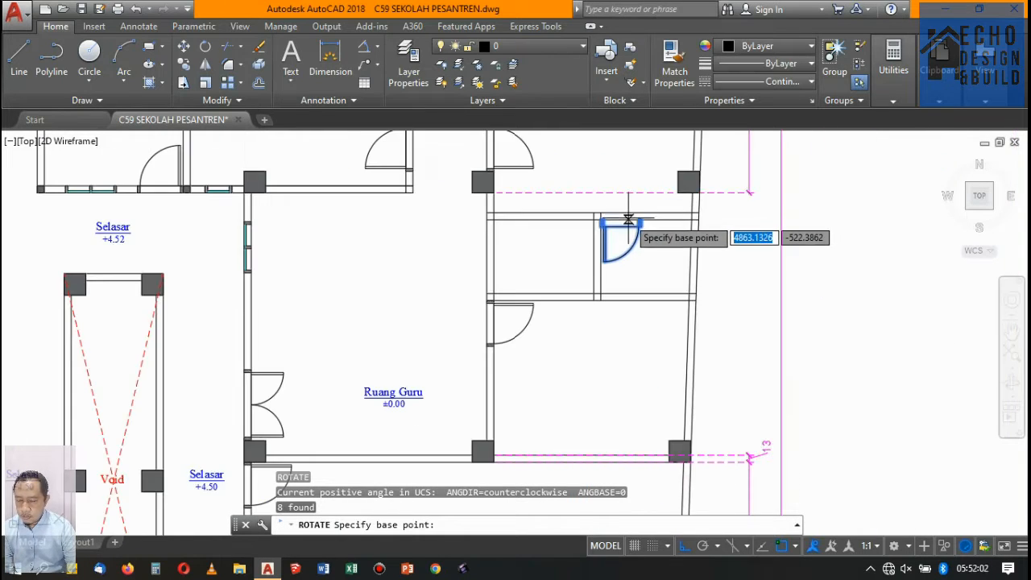
{"action": "key", "text": "Escape"}
{"action": "left_click", "coordinate": [643, 250]}
{"action": "left_click", "coordinate": [620, 232]}
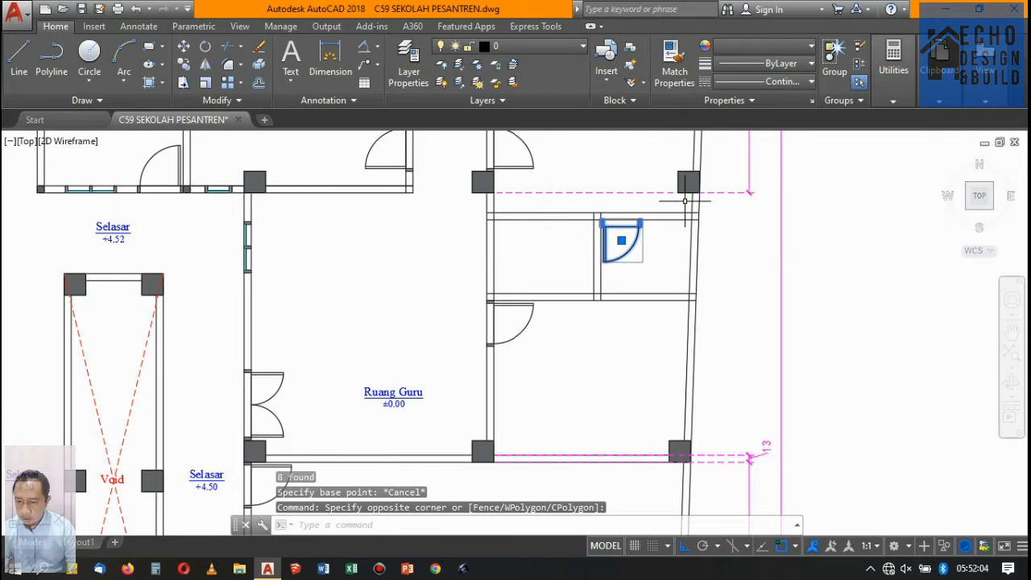
{"action": "type", "text": "mi"}
{"action": "key", "text": "Return"}
{"action": "scroll", "coordinate": [575, 231], "scroll_direction": "up", "scroll_amount": 5}
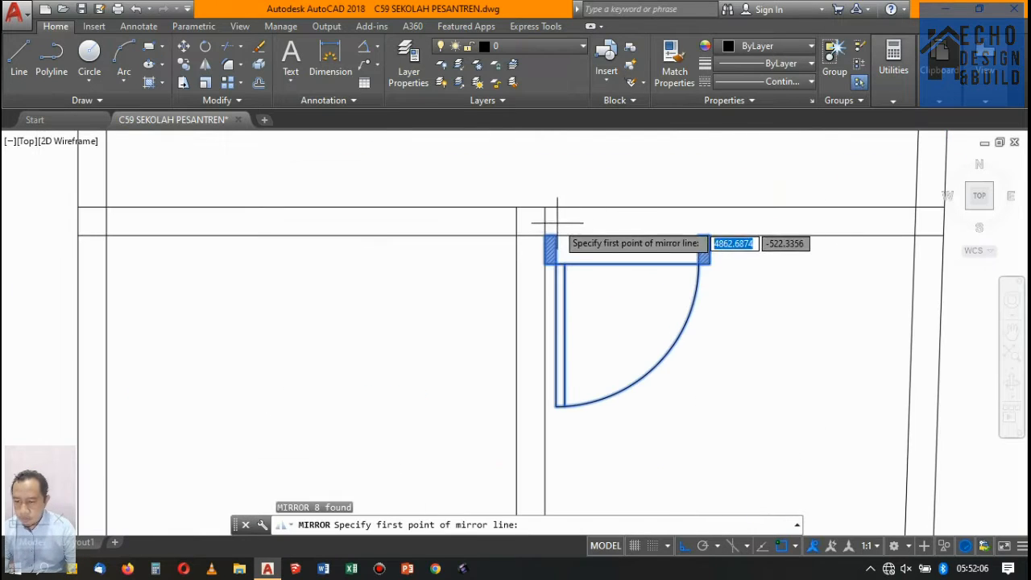
{"action": "left_click", "coordinate": [545, 208]}
{"action": "left_click", "coordinate": [538, 242]}
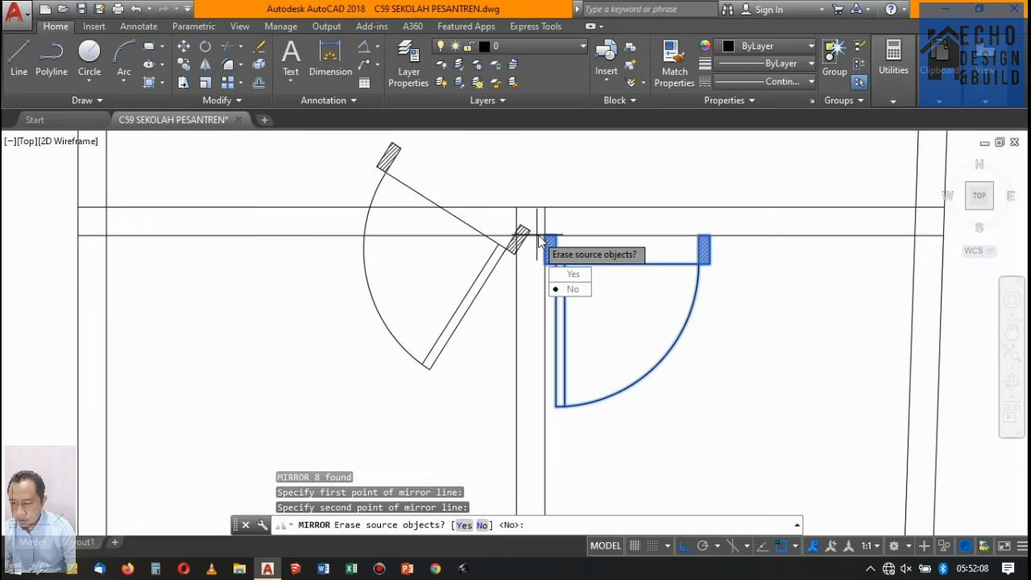
{"action": "type", "text": "u"}
{"action": "key", "text": "Return"}
{"action": "type", "text": "u"}
{"action": "key", "text": "Return"}
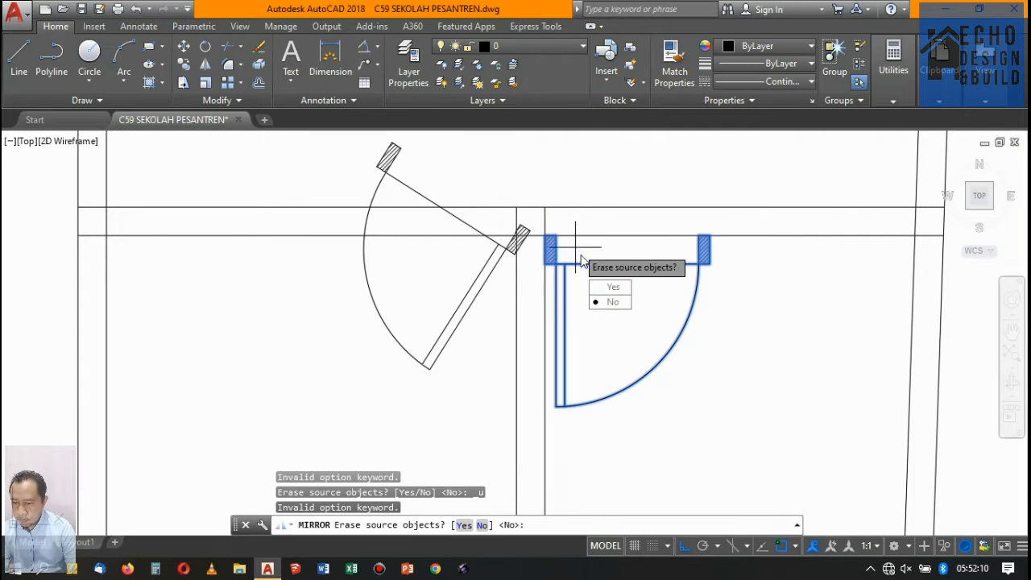
{"action": "key", "text": "Escape"}
Mirror the copied door across the partition's vertical edge, keeping the original door
{"action": "left_click", "coordinate": [580, 256]}
{"action": "left_click", "coordinate": [571, 259]}
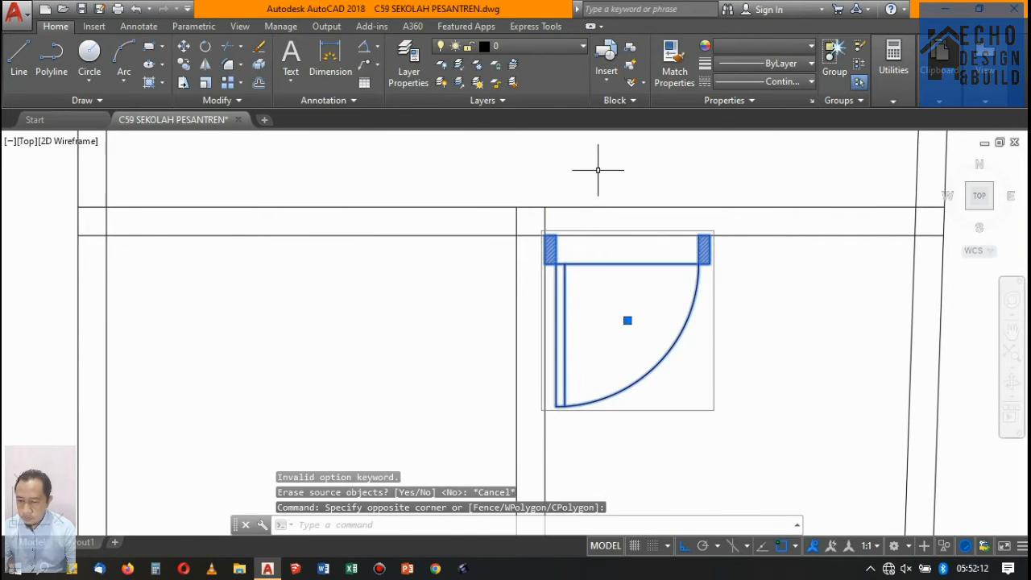
{"action": "key", "text": "Return"}
{"action": "scroll", "coordinate": [548, 235], "scroll_direction": "up", "scroll_amount": 4}
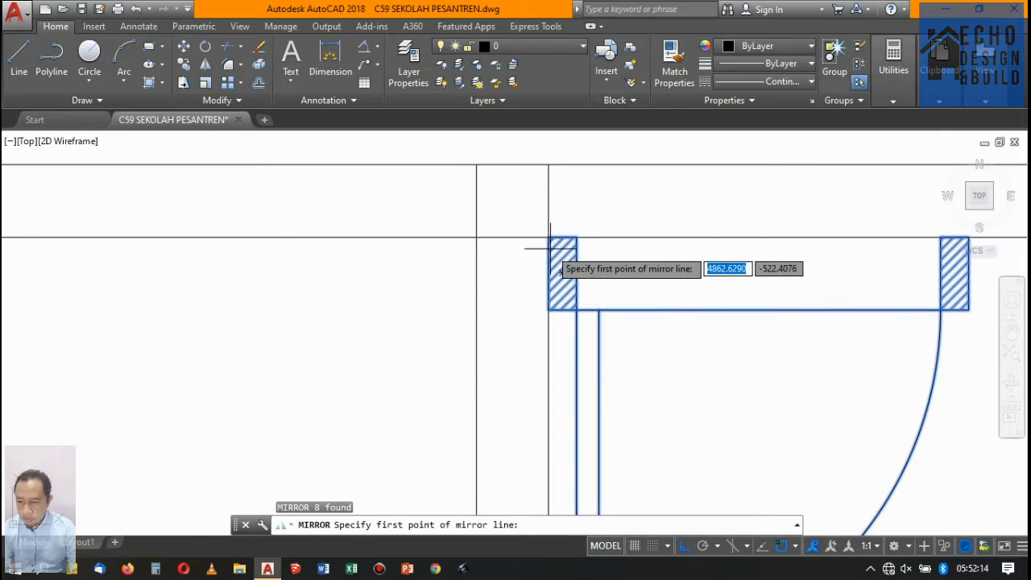
{"action": "left_click", "coordinate": [549, 238]}
{"action": "left_click", "coordinate": [548, 163]}
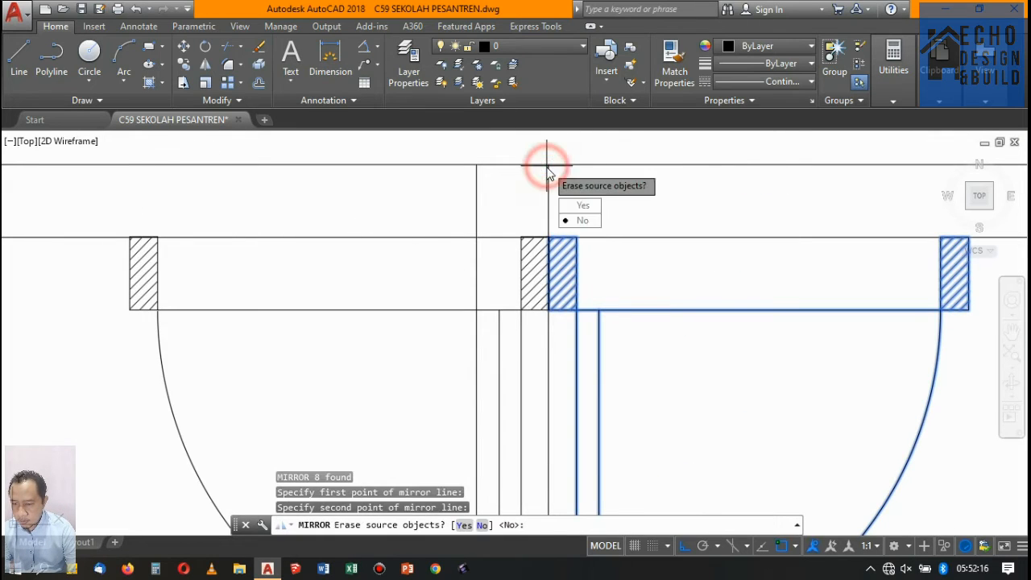
{"action": "key", "text": "Return"}
{"action": "scroll", "coordinate": [419, 302], "scroll_direction": "down", "scroll_amount": 2}
Move the mirrored door by its upper jamb corner to the partition's opposite edge on the upper wall's outer line, setting it in that wall
{"action": "left_click", "coordinate": [418, 302]}
{"action": "left_click", "coordinate": [459, 259]}
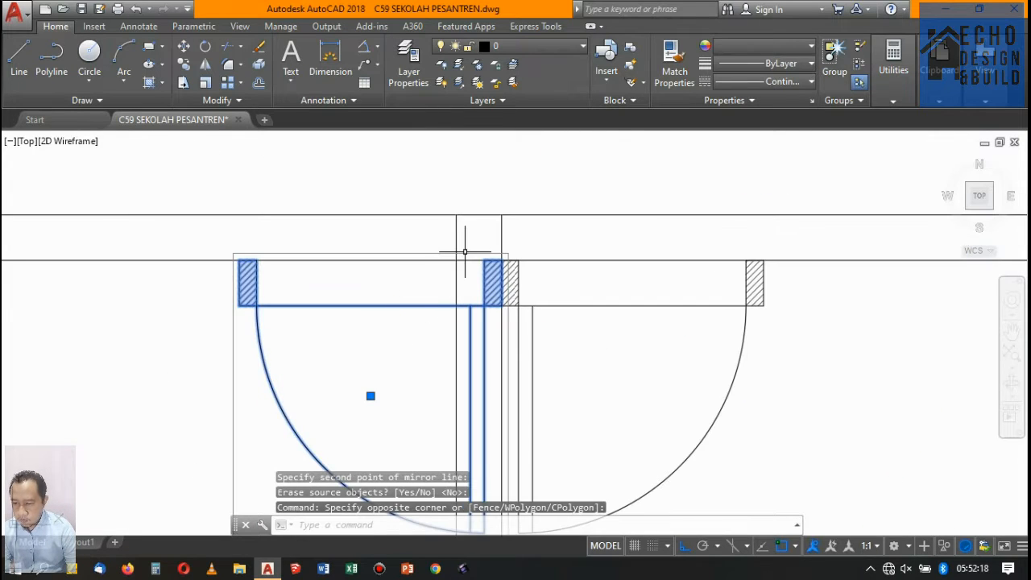
{"action": "type", "text": "m"}
{"action": "key", "text": "Return"}
{"action": "scroll", "coordinate": [471, 238], "scroll_direction": "up", "scroll_amount": 4}
{"action": "left_click", "coordinate": [543, 284]}
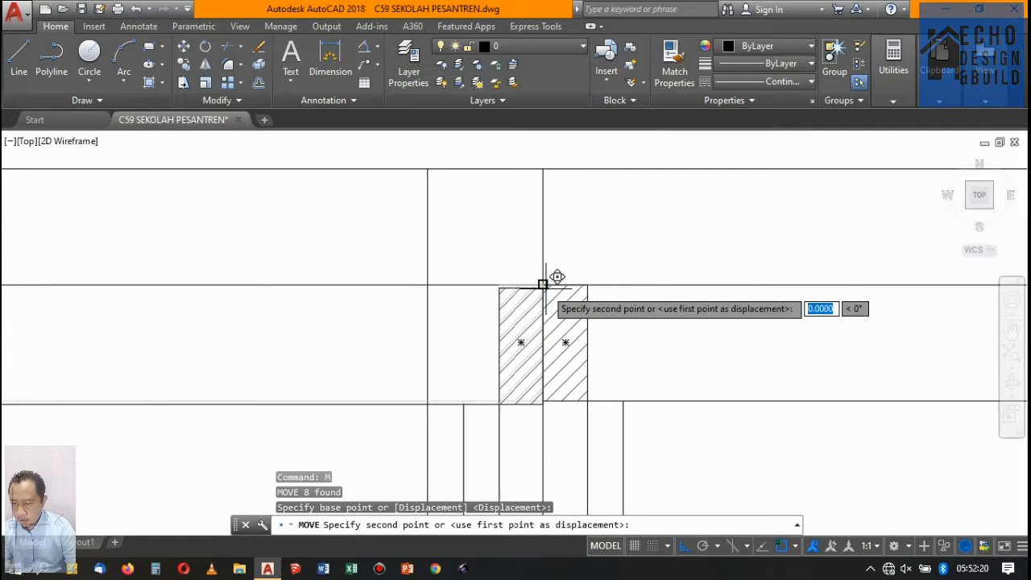
{"action": "left_click", "coordinate": [430, 161]}
{"action": "scroll", "coordinate": [430, 161], "scroll_direction": "down", "scroll_amount": 4}
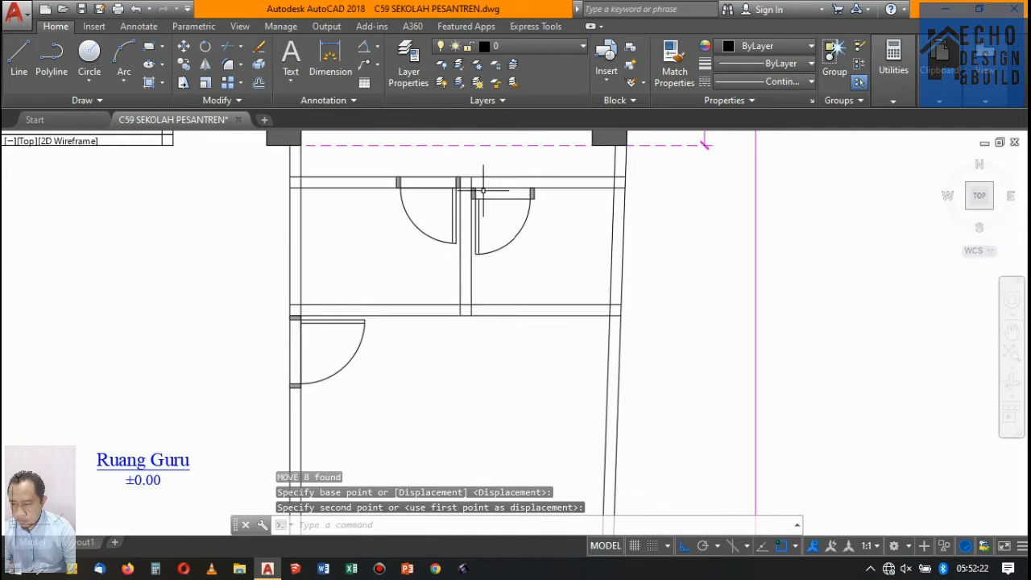
Mirror the original door copy vertically about a horizontal line through the partition's midpoint, deleting the source door
{"action": "left_click", "coordinate": [508, 196]}
{"action": "left_click", "coordinate": [502, 207]}
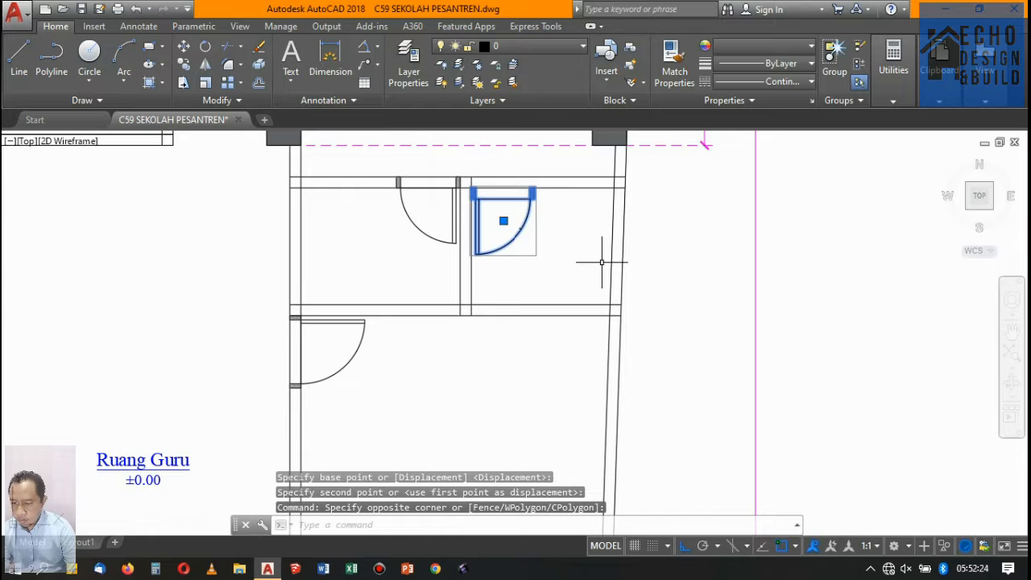
{"action": "type", "text": "mi"}
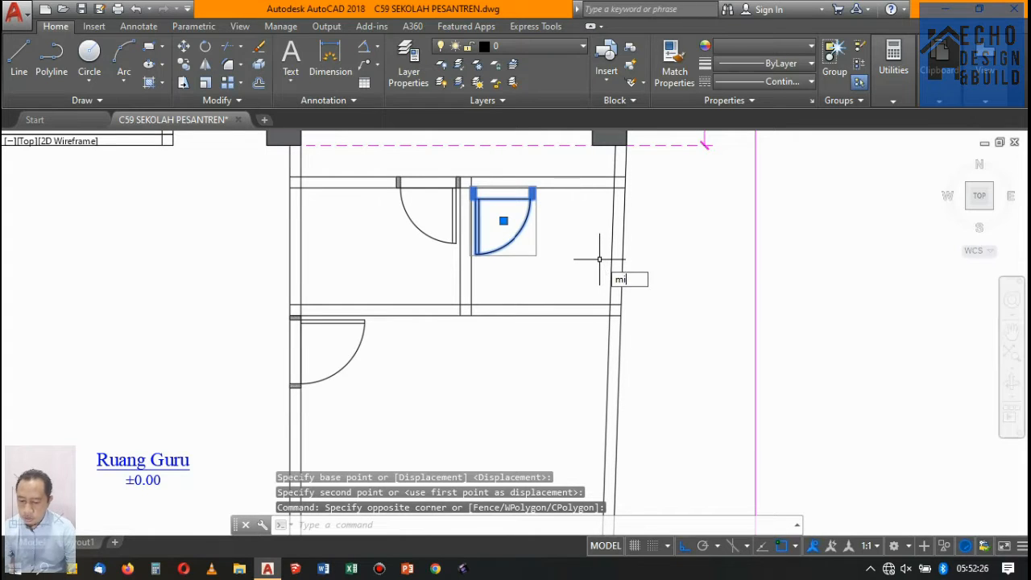
{"action": "key", "text": "Return"}
{"action": "left_click", "coordinate": [460, 245]}
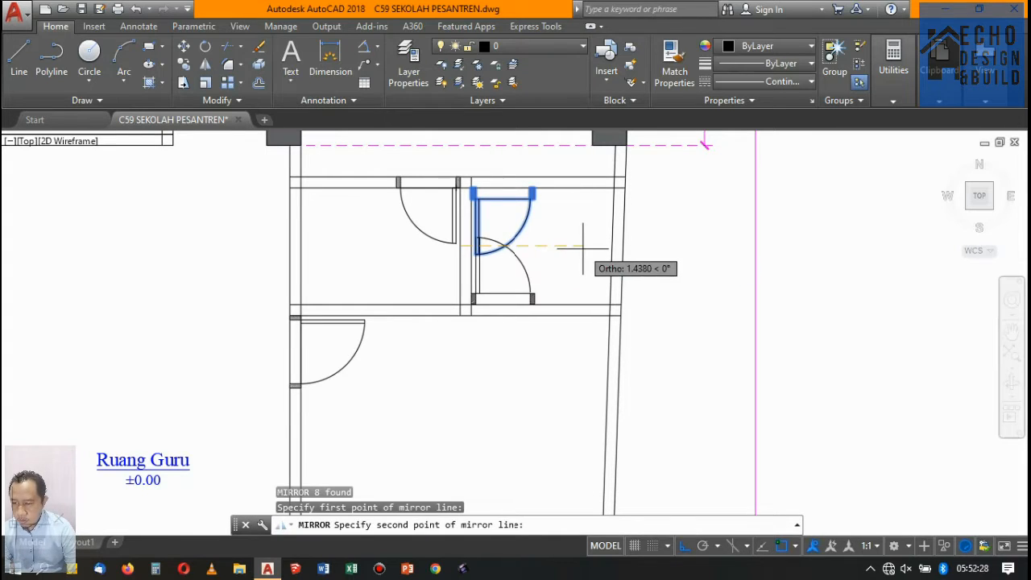
{"action": "left_click", "coordinate": [584, 248]}
{"action": "key", "text": "Return"}
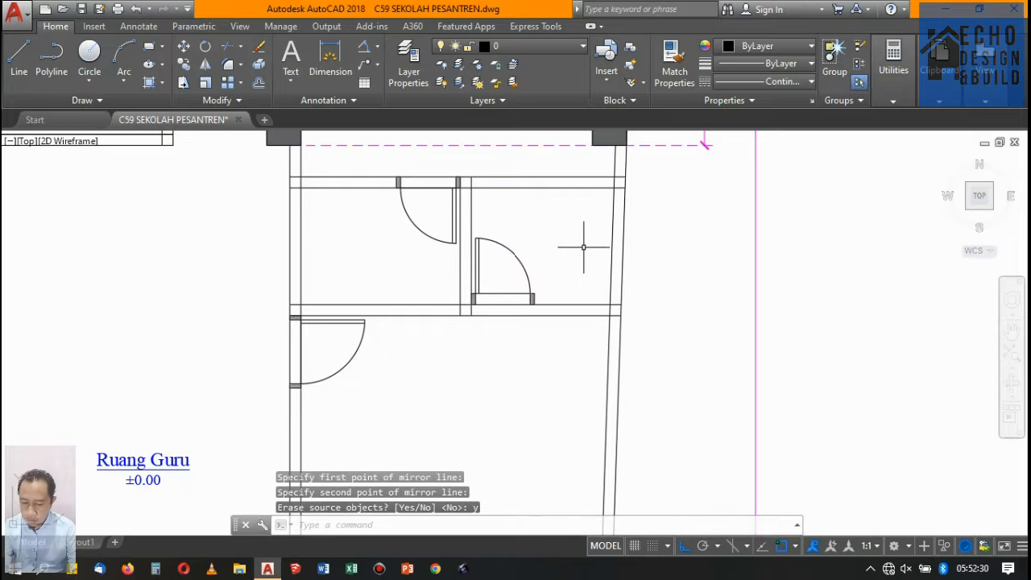
Move the flipped door by its lower jamb corner at the partition
{"action": "left_click", "coordinate": [530, 253]}
{"action": "left_click", "coordinate": [474, 239]}
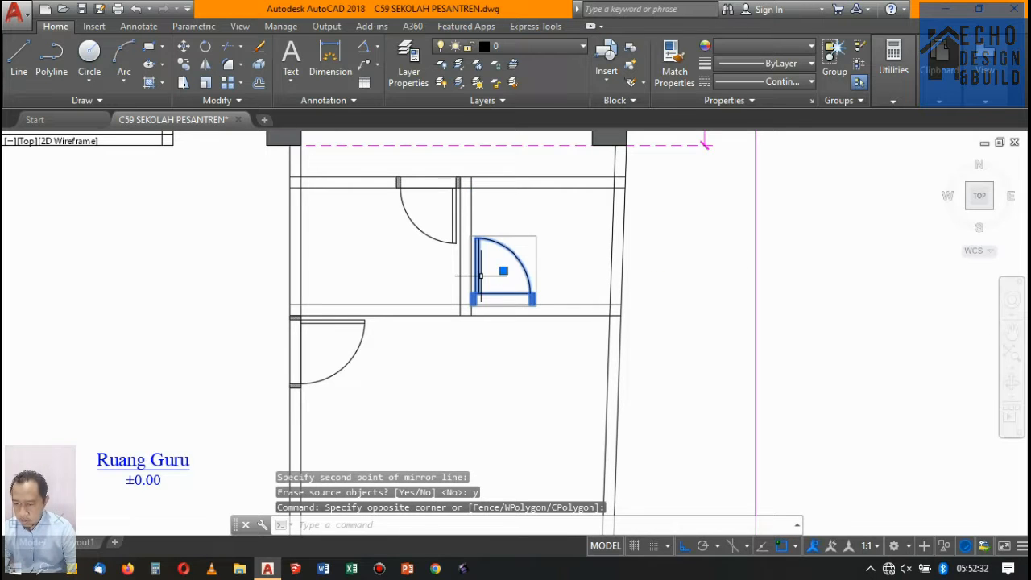
{"action": "type", "text": "M"}
{"action": "key", "text": "Return"}
{"action": "scroll", "coordinate": [480, 302], "scroll_direction": "up", "scroll_amount": 8}
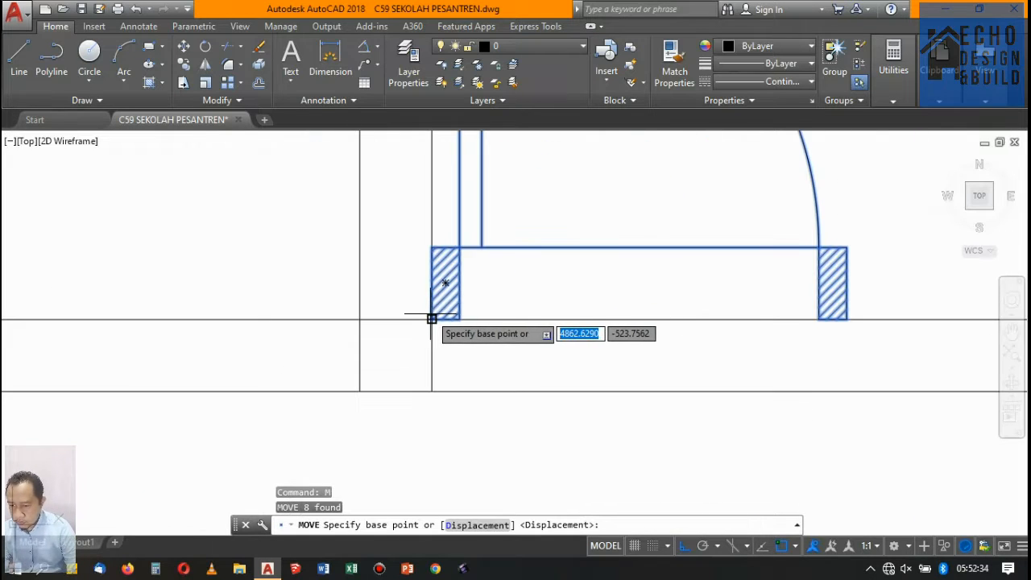
Move the selected door down by one wall thickness so its frame's lower corner sits on the lower wall line
{"action": "left_click", "coordinate": [433, 320]}
{"action": "left_click", "coordinate": [432, 392]}
{"action": "scroll", "coordinate": [433, 391], "scroll_direction": "down", "scroll_amount": 5}
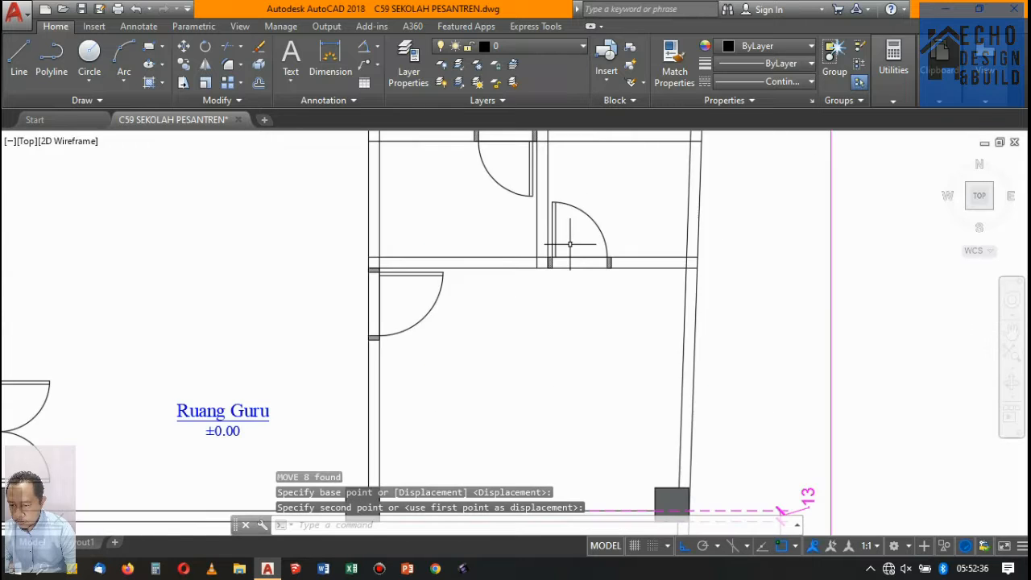
Copy the repositioned door by its frame corner into the lower wall of the small room right of Ruang Imam
{"action": "mouse_move", "coordinate": [447, 202]}
{"action": "middle_mouse_down"}
{"action": "mouse_move", "coordinate": [472, 270]}
{"action": "mouse_move", "coordinate": [517, 321]}
{"action": "middle_mouse_up"}
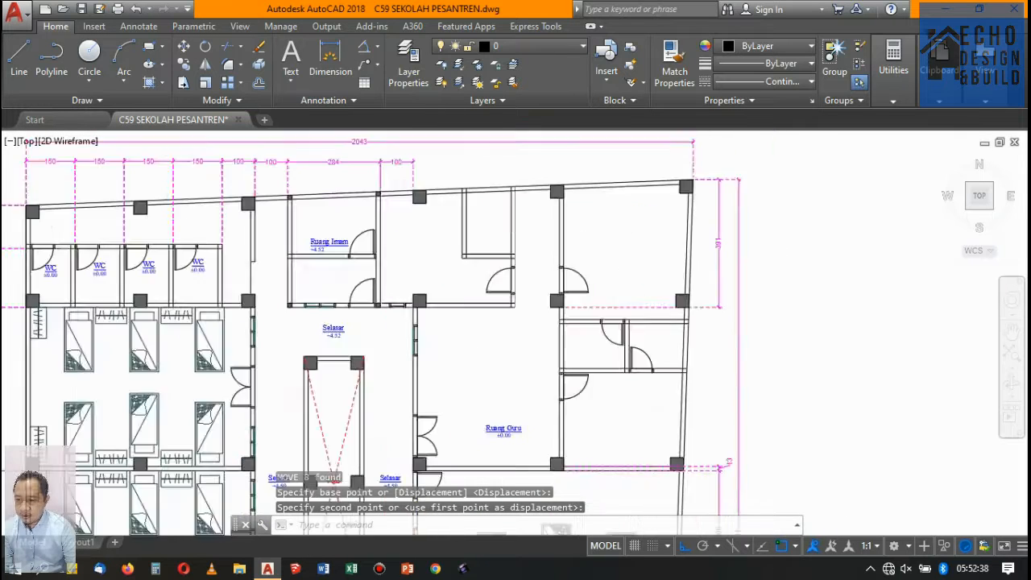
{"action": "scroll", "coordinate": [519, 247], "scroll_direction": "up", "scroll_amount": 2}
{"action": "scroll", "coordinate": [493, 291], "scroll_direction": "down", "scroll_amount": 3}
{"action": "scroll", "coordinate": [547, 304], "scroll_direction": "up", "scroll_amount": 2}
{"action": "scroll", "coordinate": [580, 318], "scroll_direction": "down", "scroll_amount": 2}
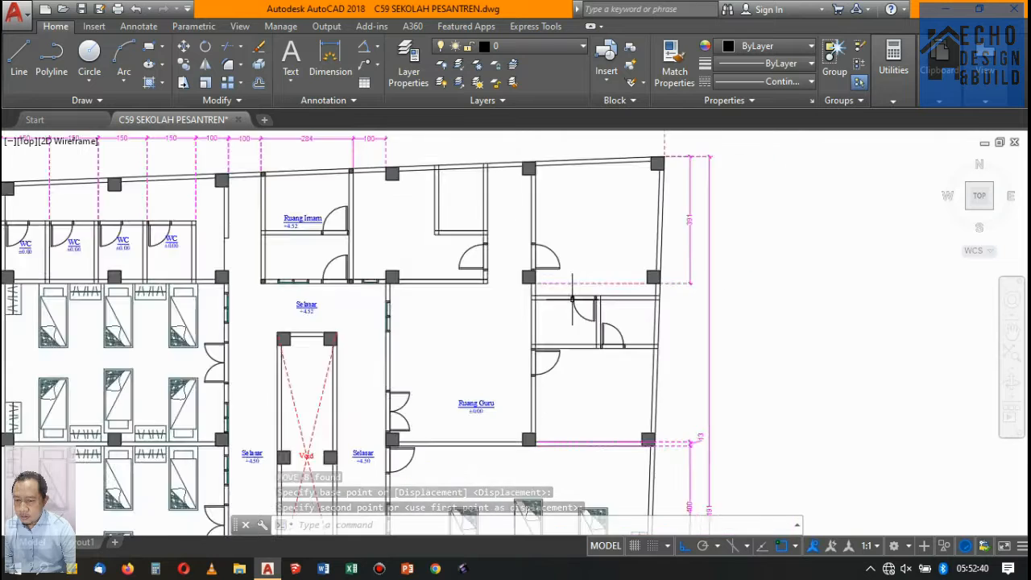
{"action": "scroll", "coordinate": [609, 339], "scroll_direction": "up", "scroll_amount": 5}
{"action": "left_click", "coordinate": [576, 395]}
{"action": "left_click", "coordinate": [543, 313]}
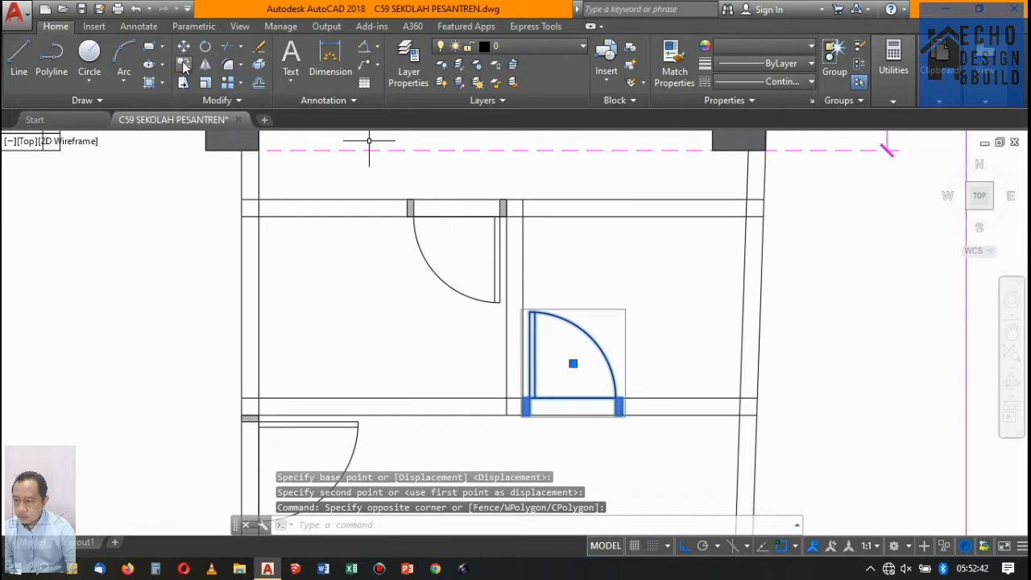
{"action": "left_click", "coordinate": [183, 64]}
{"action": "scroll", "coordinate": [526, 407], "scroll_direction": "up", "scroll_amount": 6}
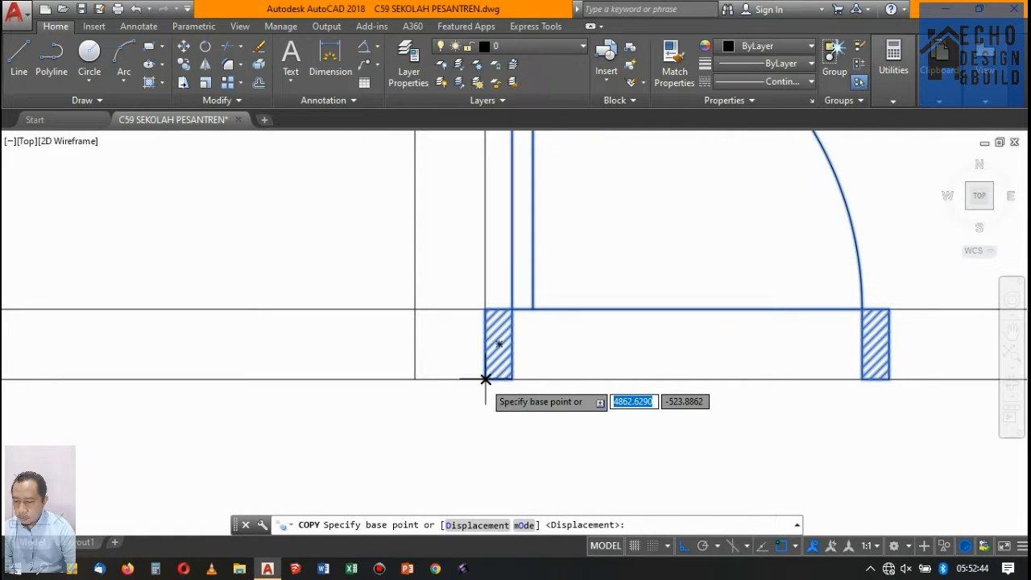
{"action": "left_click", "coordinate": [486, 379]}
{"action": "scroll", "coordinate": [500, 379], "scroll_direction": "down", "scroll_amount": 5}
{"action": "scroll", "coordinate": [430, 230], "scroll_direction": "up", "scroll_amount": 3}
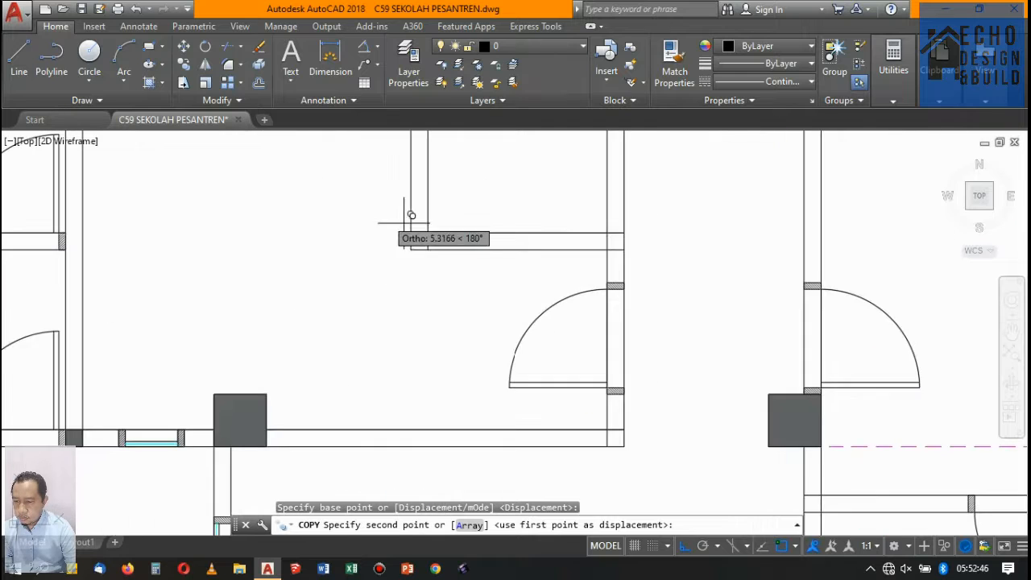
{"action": "scroll", "coordinate": [410, 215], "scroll_direction": "up", "scroll_amount": 5}
{"action": "left_click", "coordinate": [421, 241]}
{"action": "scroll", "coordinate": [427, 232], "scroll_direction": "down", "scroll_amount": 7}
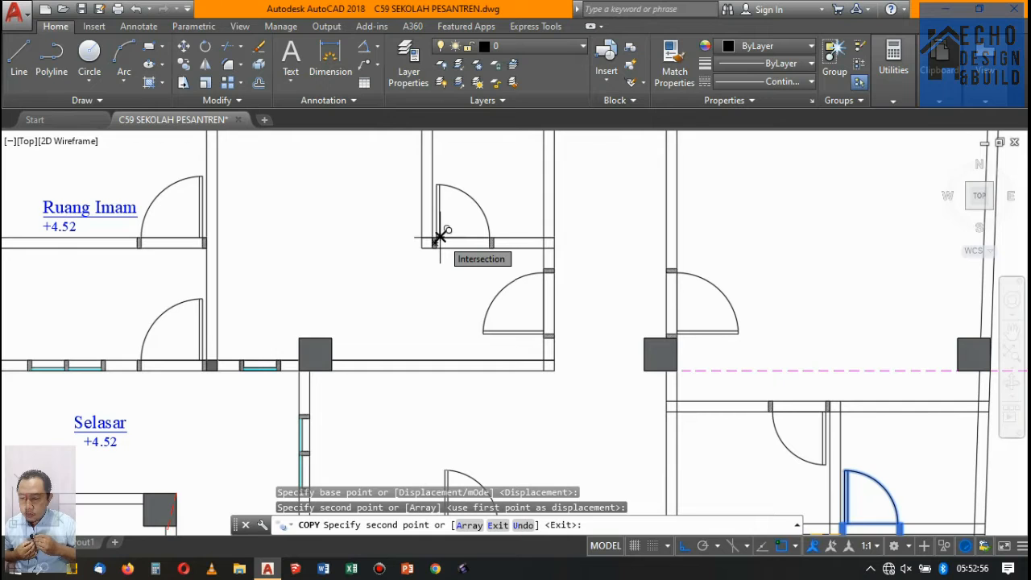
{"action": "scroll", "coordinate": [476, 233], "scroll_direction": "down", "scroll_amount": 5}
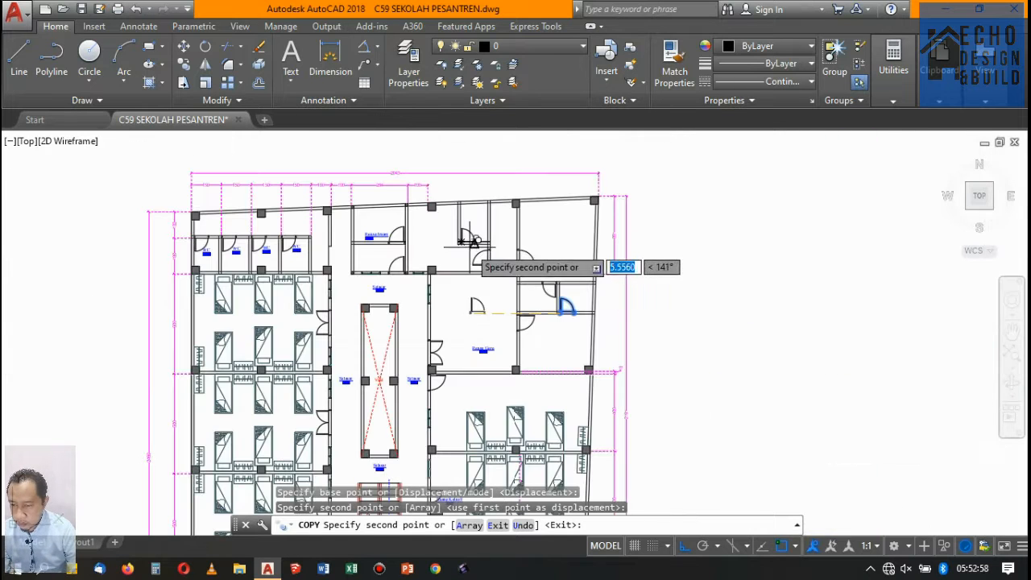
{"action": "scroll", "coordinate": [465, 252], "scroll_direction": "up", "scroll_amount": 2}
{"action": "key", "text": "Escape"}
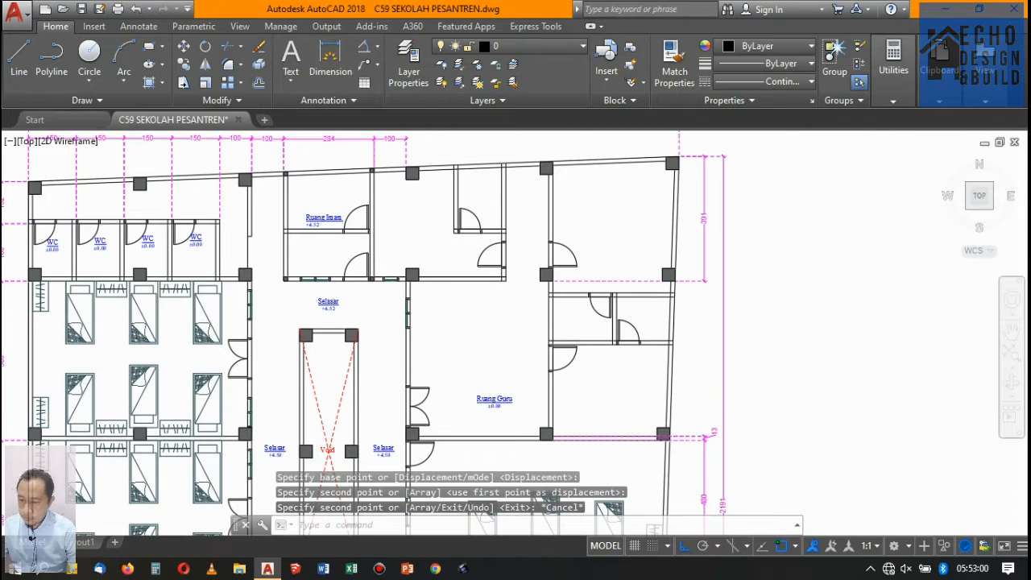
Erase the Ruang Guru label from the dormitory floor plan
{"action": "scroll", "coordinate": [633, 203], "scroll_direction": "down", "scroll_amount": 5}
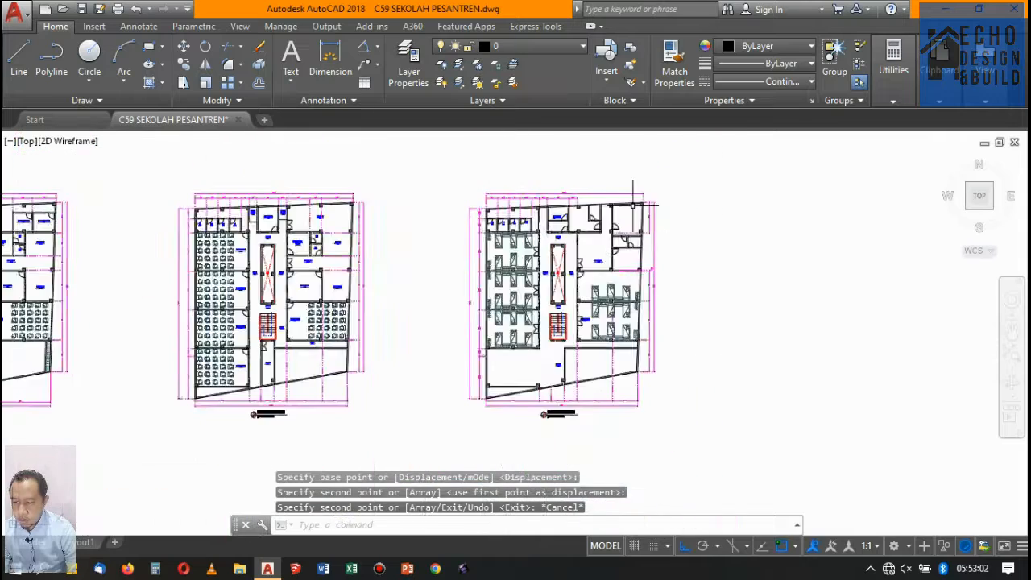
{"action": "scroll", "coordinate": [633, 203], "scroll_direction": "up", "scroll_amount": 4}
{"action": "scroll", "coordinate": [579, 230], "scroll_direction": "down", "scroll_amount": 4}
{"action": "scroll", "coordinate": [578, 251], "scroll_direction": "up", "scroll_amount": 5}
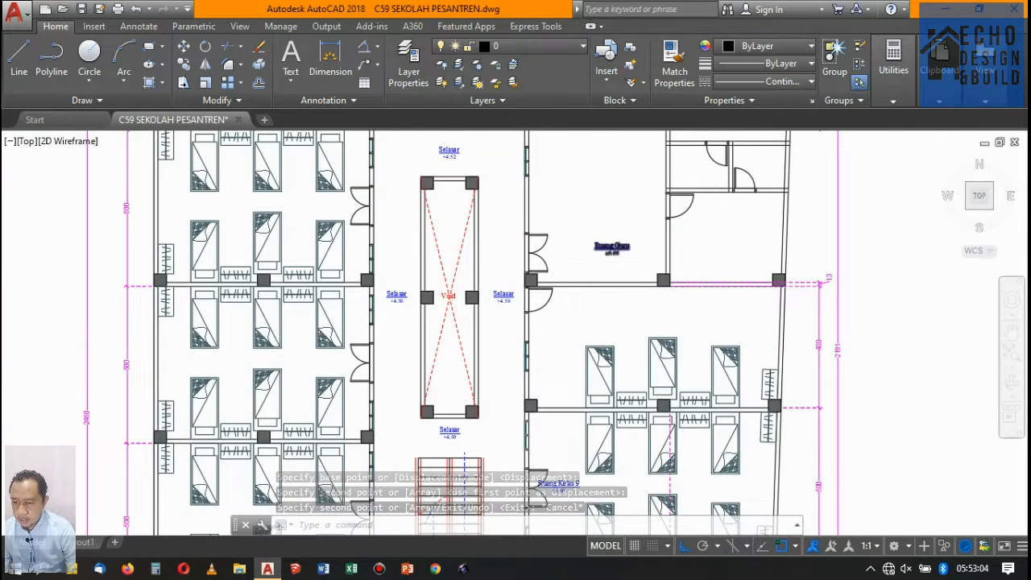
{"action": "scroll", "coordinate": [621, 256], "scroll_direction": "up", "scroll_amount": 3}
{"action": "left_click", "coordinate": [621, 258]}
{"action": "left_click", "coordinate": [569, 206]}
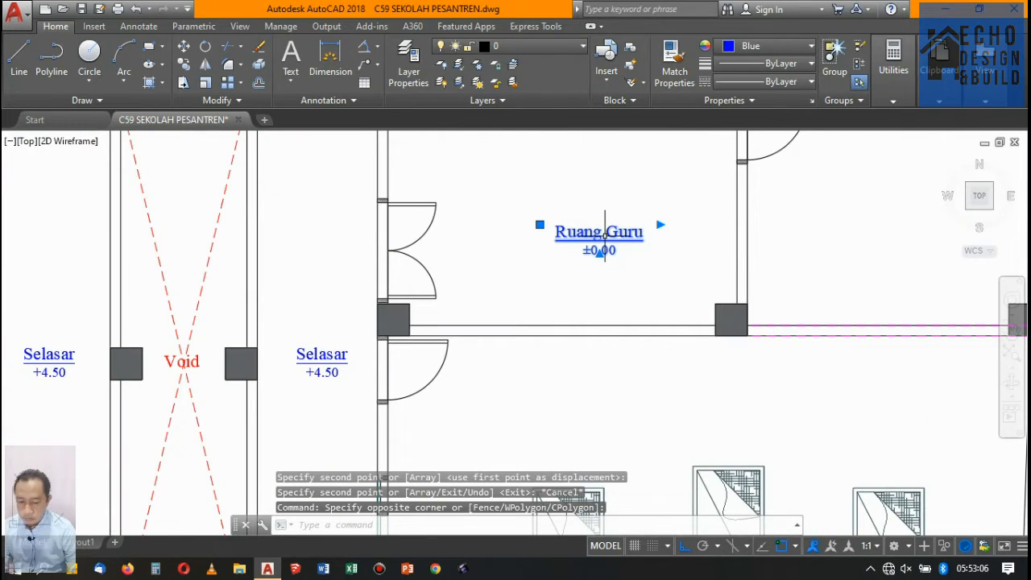
{"action": "key", "text": "Delete"}
Copy the Kamar Pembina 1 label from the ground-floor plan into the dormitory plan's room below the two small rooms, with Ortho off
{"action": "scroll", "coordinate": [605, 234], "scroll_direction": "down", "scroll_amount": 8}
{"action": "scroll", "coordinate": [376, 264], "scroll_direction": "up", "scroll_amount": 7}
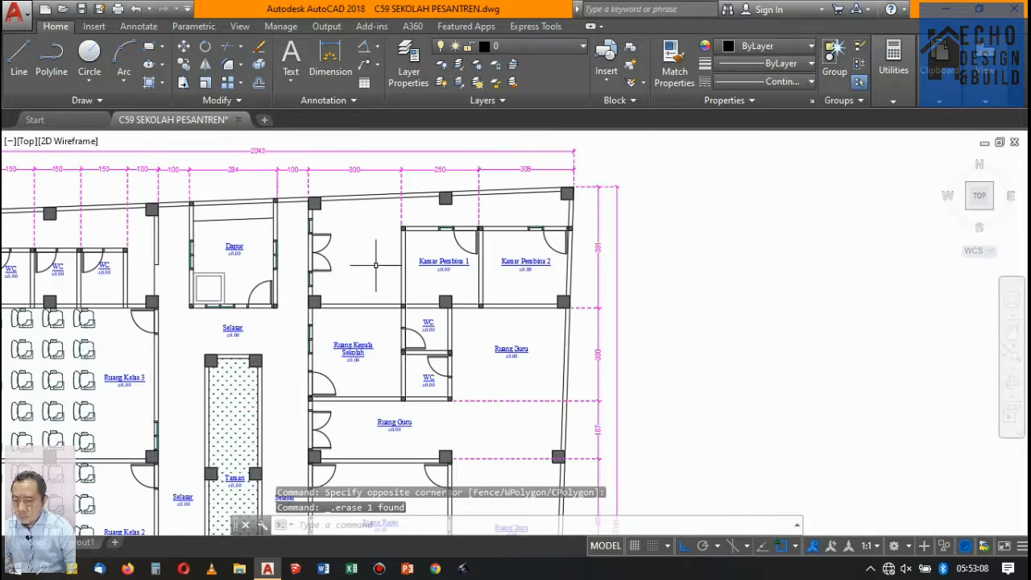
{"action": "scroll", "coordinate": [463, 254], "scroll_direction": "up", "scroll_amount": 6}
{"action": "left_click", "coordinate": [451, 348]}
{"action": "left_click", "coordinate": [394, 293]}
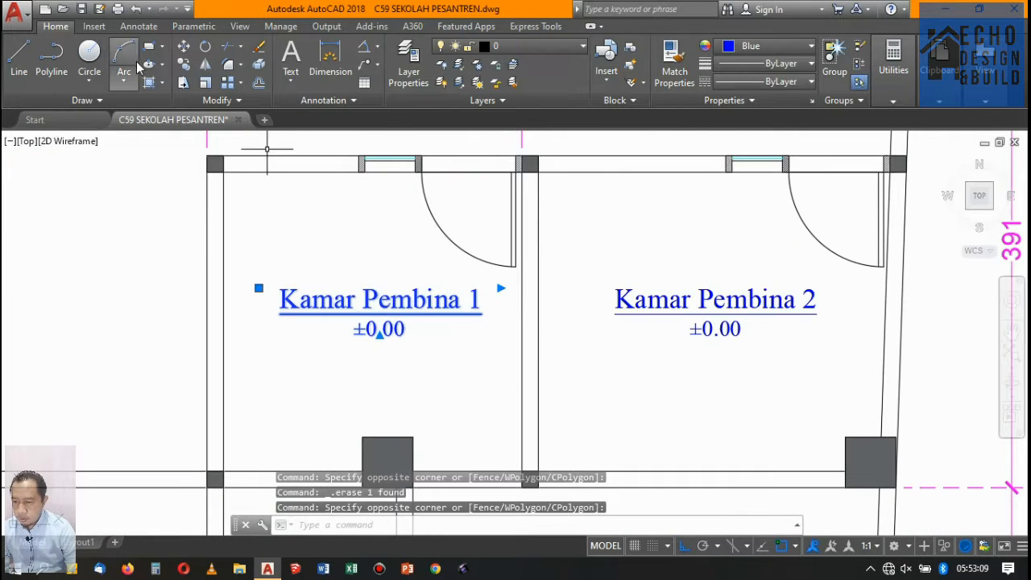
{"action": "left_click", "coordinate": [183, 65]}
{"action": "left_click", "coordinate": [402, 271]}
{"action": "scroll", "coordinate": [333, 277], "scroll_direction": "down", "scroll_amount": 8}
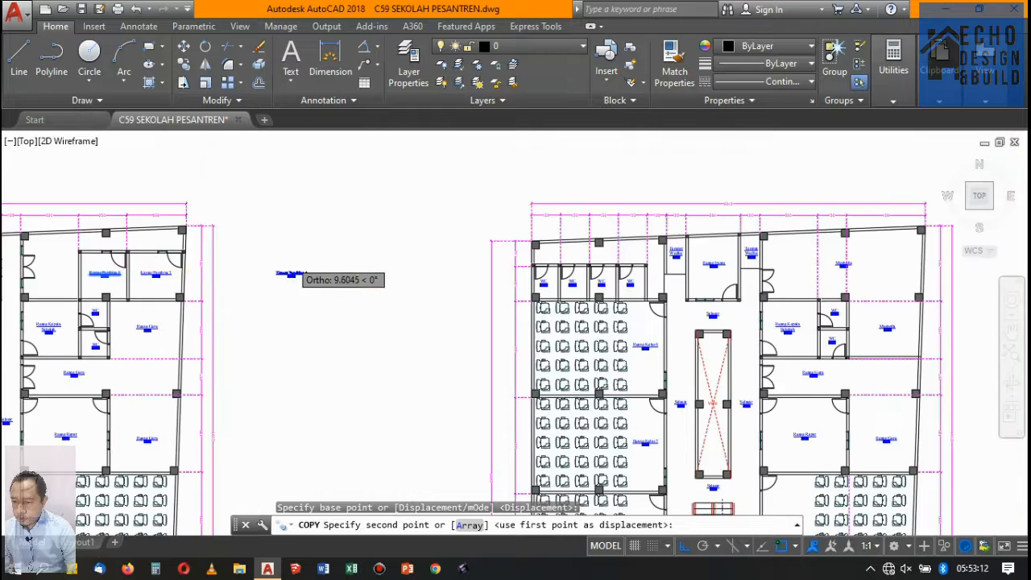
{"action": "scroll", "coordinate": [636, 274], "scroll_direction": "up", "scroll_amount": 4}
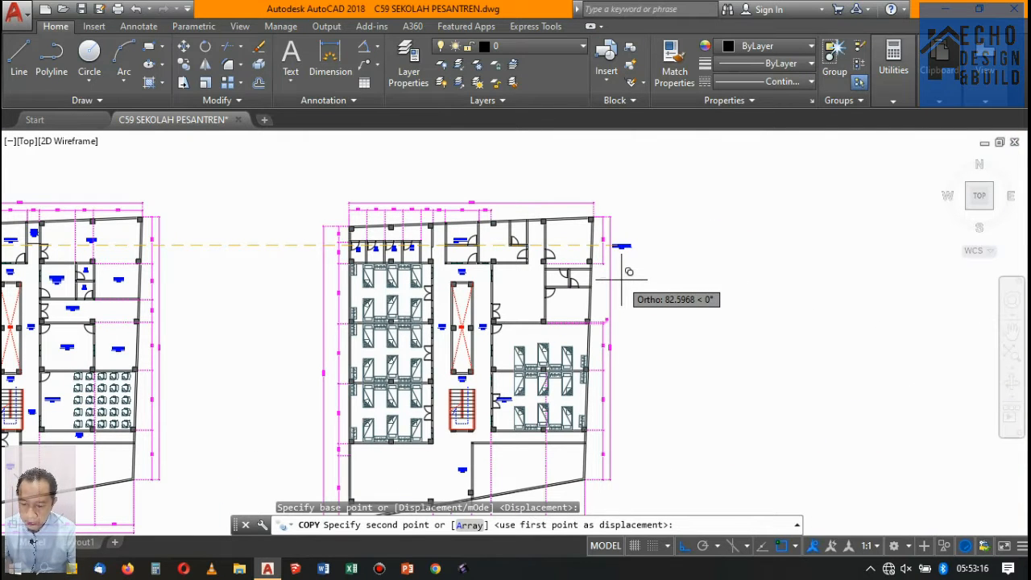
{"action": "key", "text": "F8"}
{"action": "scroll", "coordinate": [609, 290], "scroll_direction": "up", "scroll_amount": 5}
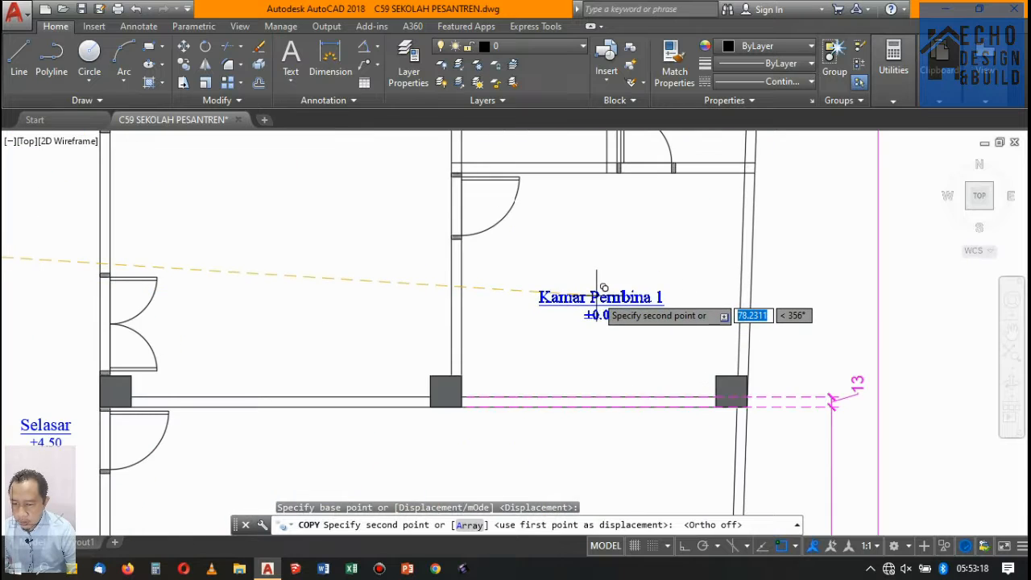
{"action": "left_click", "coordinate": [598, 289]}
Place further Kamar Pembina 1 label copies in the upper-right corner room and the room beside Ruang Imam
{"action": "scroll", "coordinate": [608, 274], "scroll_direction": "down", "scroll_amount": 6}
{"action": "scroll", "coordinate": [620, 242], "scroll_direction": "up", "scroll_amount": 6}
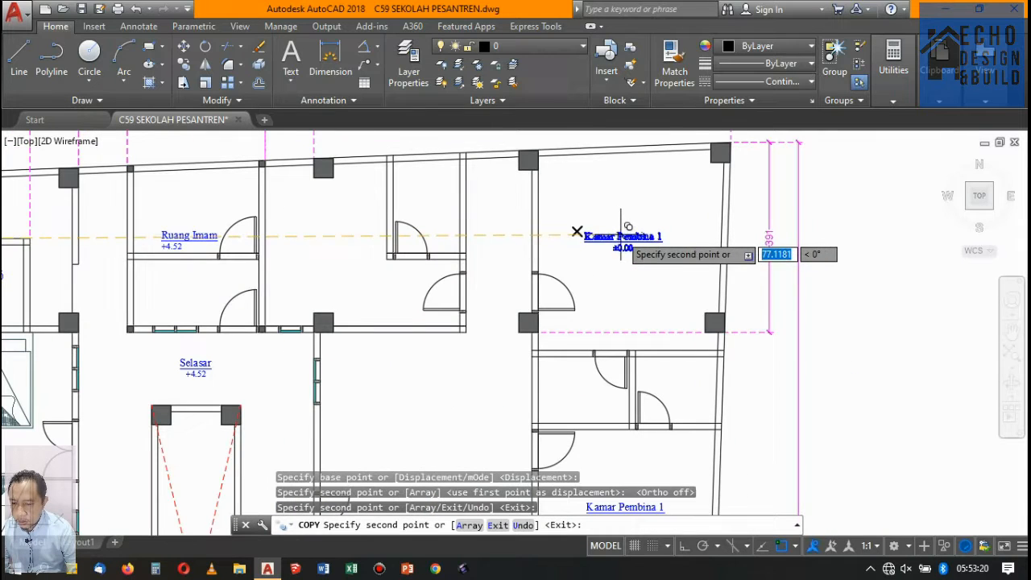
{"action": "left_click", "coordinate": [338, 232]}
{"action": "scroll", "coordinate": [338, 232], "scroll_direction": "down", "scroll_amount": 6}
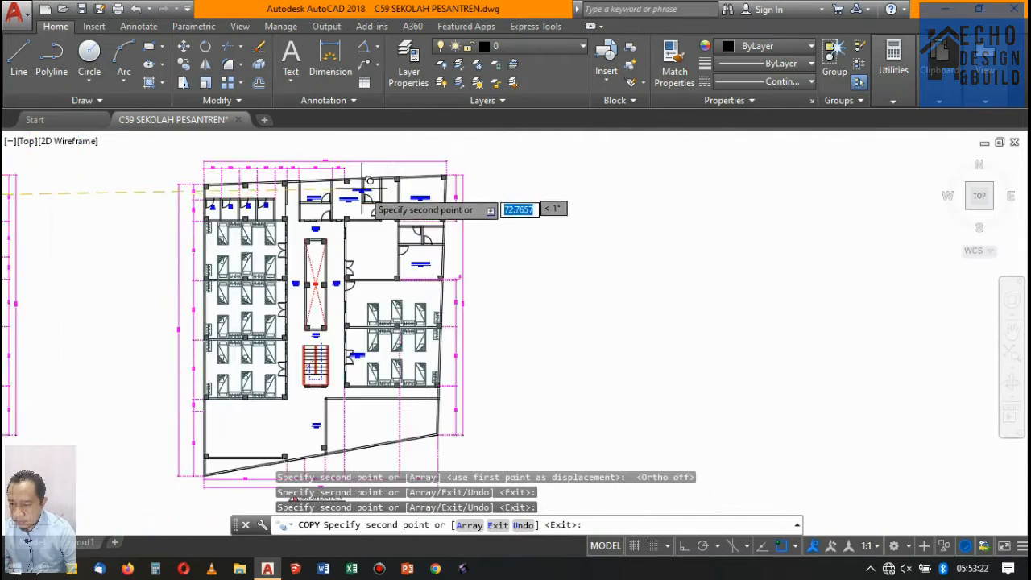
{"action": "key", "text": "Return"}
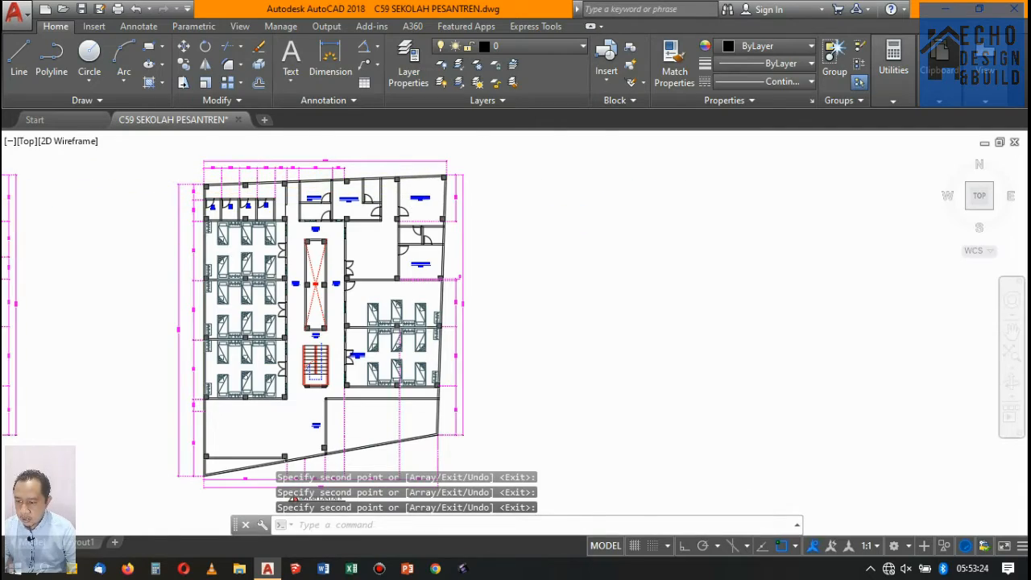
Compare the Ruang Imam and its neighbouring rooms on the middle floor plan with the same area on the dormitory plan
{"action": "scroll", "coordinate": [326, 166], "scroll_direction": "up", "scroll_amount": 4}
{"action": "scroll", "coordinate": [387, 202], "scroll_direction": "down", "scroll_amount": 7}
{"action": "scroll", "coordinate": [407, 205], "scroll_direction": "up", "scroll_amount": 2}
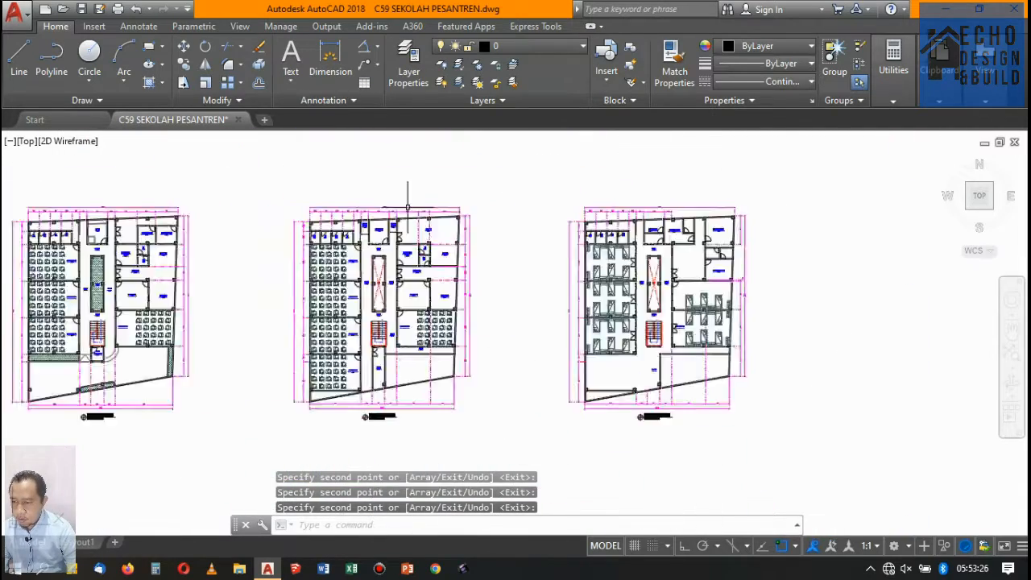
{"action": "scroll", "coordinate": [408, 206], "scroll_direction": "up", "scroll_amount": 6}
{"action": "scroll", "coordinate": [402, 207], "scroll_direction": "down", "scroll_amount": 3}
{"action": "scroll", "coordinate": [400, 208], "scroll_direction": "up", "scroll_amount": 2}
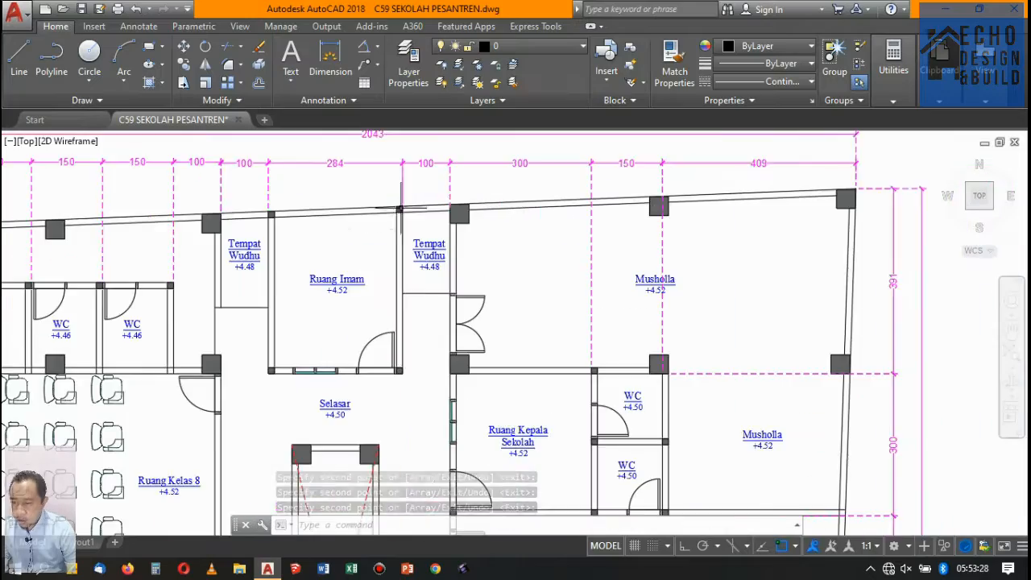
{"action": "scroll", "coordinate": [401, 207], "scroll_direction": "up", "scroll_amount": 5}
{"action": "scroll", "coordinate": [373, 225], "scroll_direction": "down", "scroll_amount": 8}
{"action": "scroll", "coordinate": [373, 213], "scroll_direction": "up", "scroll_amount": 4}
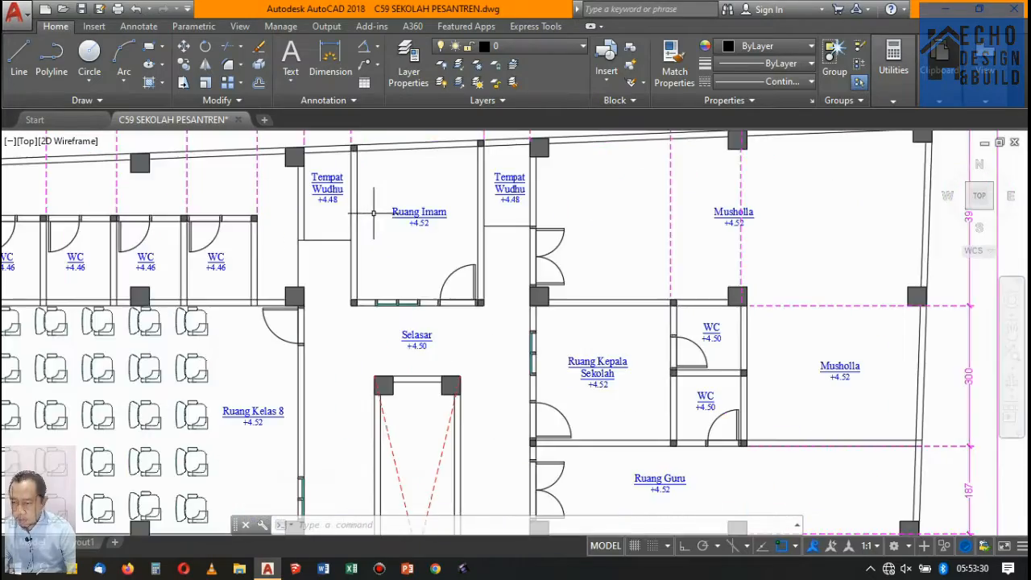
{"action": "scroll", "coordinate": [373, 213], "scroll_direction": "down", "scroll_amount": 5}
{"action": "scroll", "coordinate": [373, 214], "scroll_direction": "up", "scroll_amount": 5}
{"action": "scroll", "coordinate": [379, 215], "scroll_direction": "down", "scroll_amount": 5}
{"action": "scroll", "coordinate": [422, 230], "scroll_direction": "up", "scroll_amount": 7}
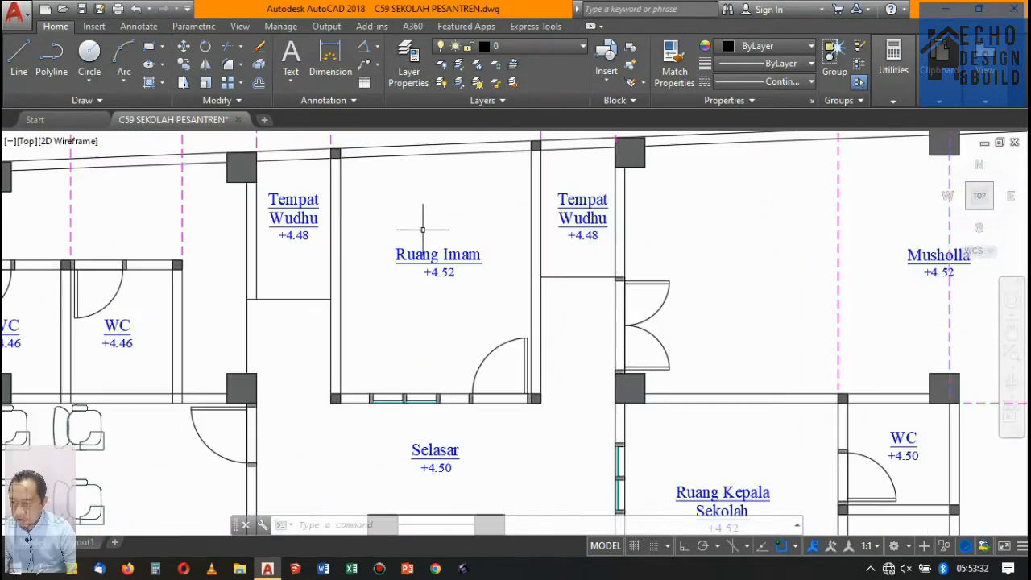
{"action": "scroll", "coordinate": [423, 230], "scroll_direction": "down", "scroll_amount": 6}
{"action": "scroll", "coordinate": [415, 217], "scroll_direction": "up", "scroll_amount": 4}
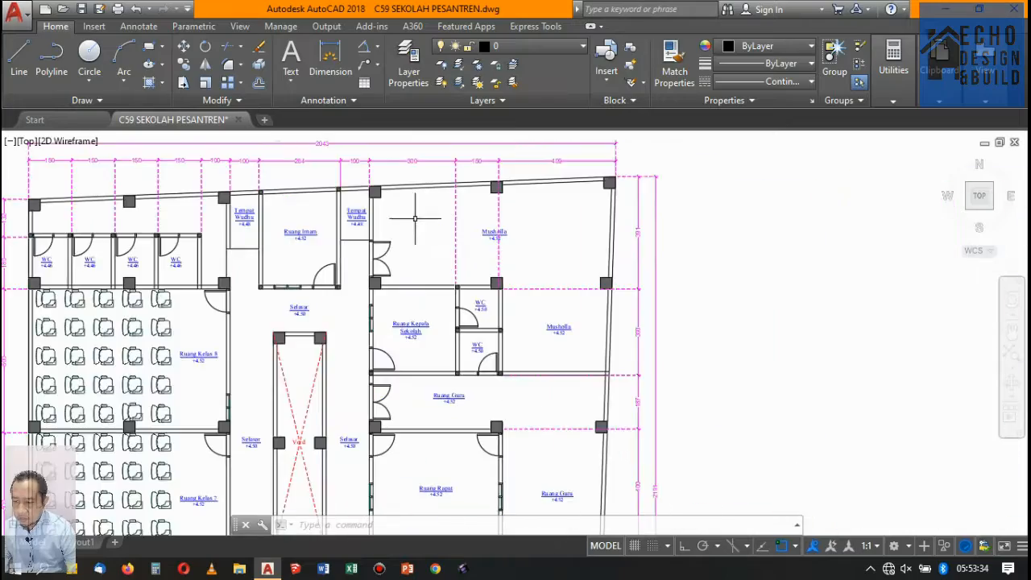
{"action": "scroll", "coordinate": [415, 217], "scroll_direction": "down", "scroll_amount": 6}
{"action": "scroll", "coordinate": [543, 202], "scroll_direction": "up", "scroll_amount": 9}
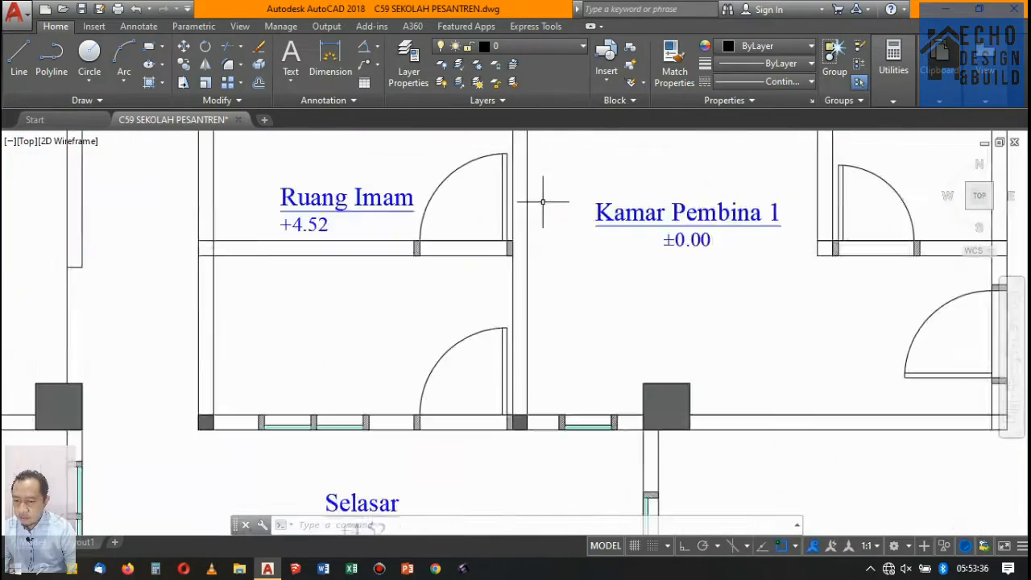
{"action": "scroll", "coordinate": [453, 230], "scroll_direction": "down", "scroll_amount": 4}
{"action": "scroll", "coordinate": [483, 233], "scroll_direction": "up", "scroll_amount": 3}
{"action": "scroll", "coordinate": [411, 275], "scroll_direction": "down", "scroll_amount": 1}
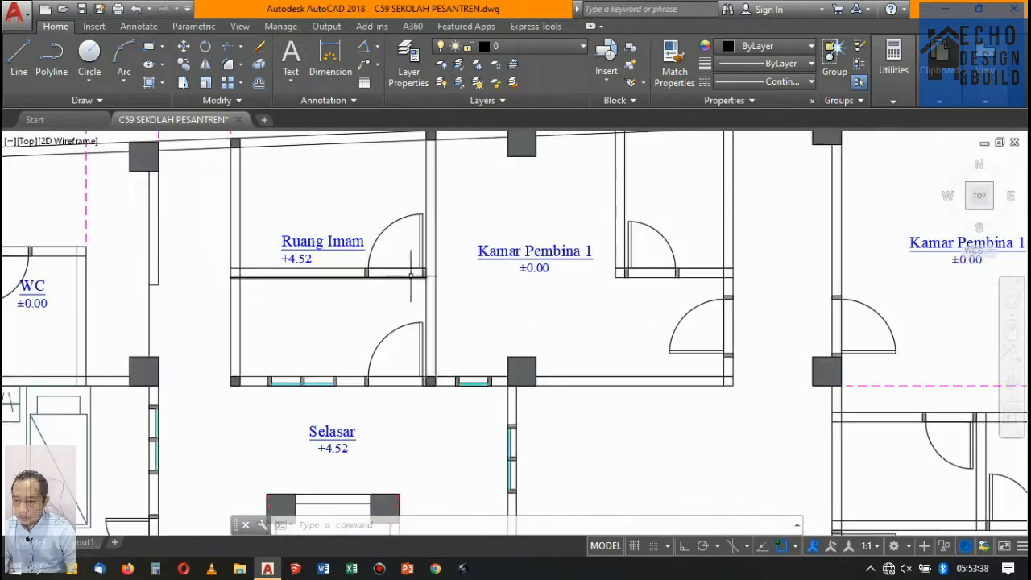
{"action": "scroll", "coordinate": [342, 294], "scroll_direction": "down", "scroll_amount": 4}
{"action": "scroll", "coordinate": [376, 273], "scroll_direction": "down", "scroll_amount": 1}
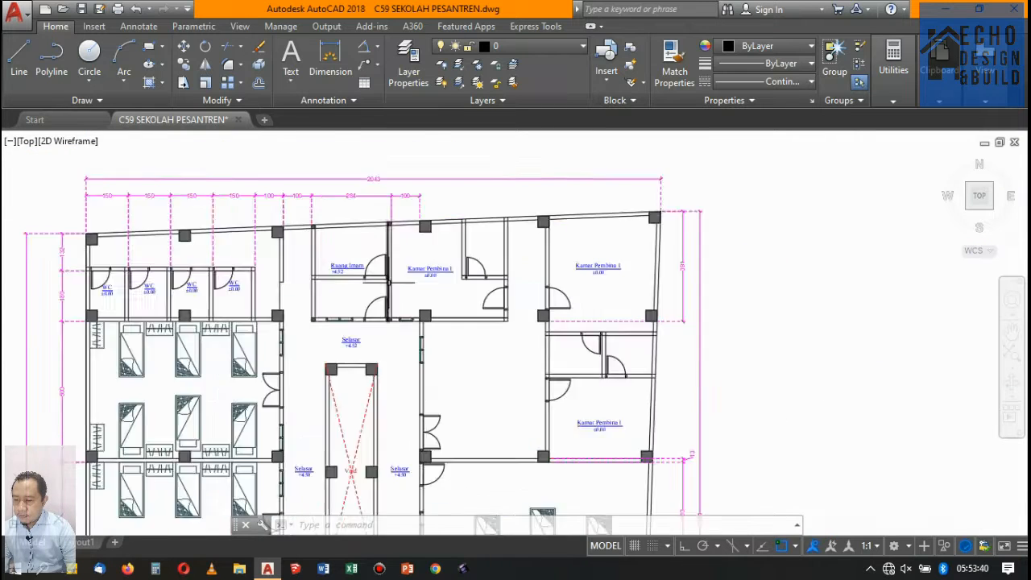
Erase the Ruang Imam label together with the partition wall below it and the door in that wall on the dormitory plan
{"action": "scroll", "coordinate": [366, 254], "scroll_direction": "up", "scroll_amount": 3}
{"action": "scroll", "coordinate": [358, 242], "scroll_direction": "down", "scroll_amount": 1}
{"action": "scroll", "coordinate": [354, 239], "scroll_direction": "up", "scroll_amount": 1}
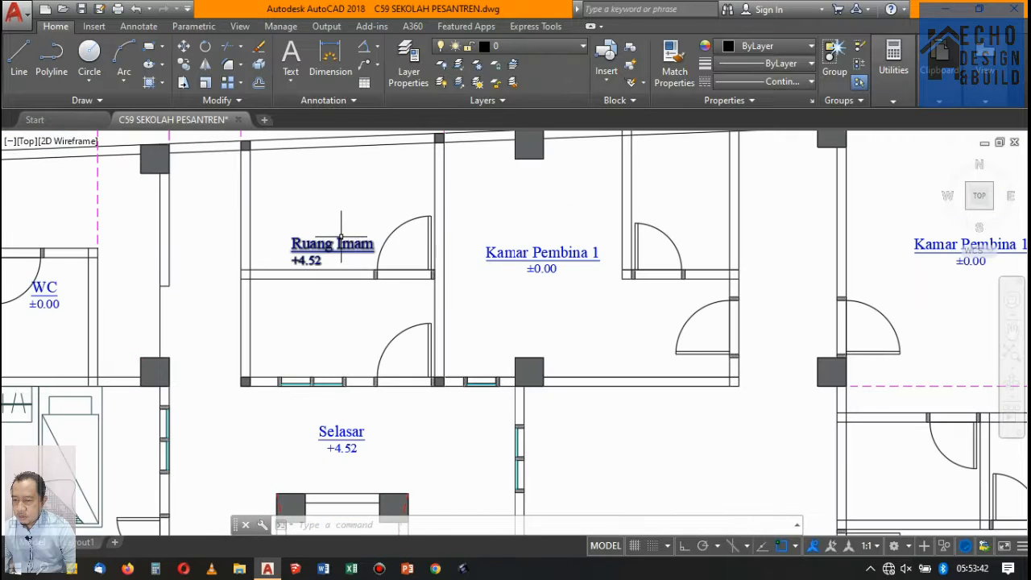
{"action": "scroll", "coordinate": [355, 241], "scroll_direction": "down", "scroll_amount": 2}
{"action": "scroll", "coordinate": [382, 249], "scroll_direction": "up", "scroll_amount": 2}
{"action": "left_click", "coordinate": [386, 281]}
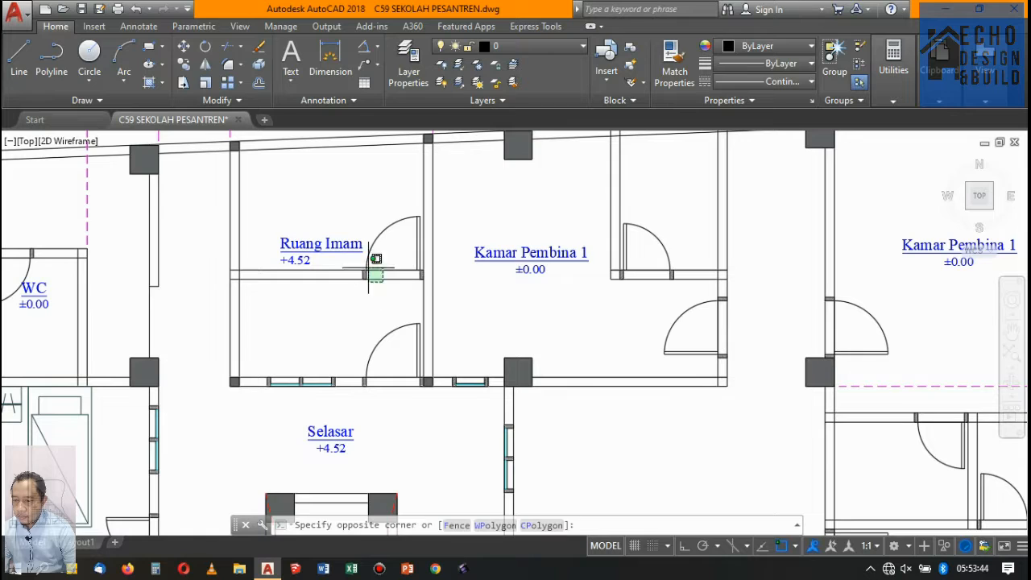
{"action": "left_click", "coordinate": [297, 220]}
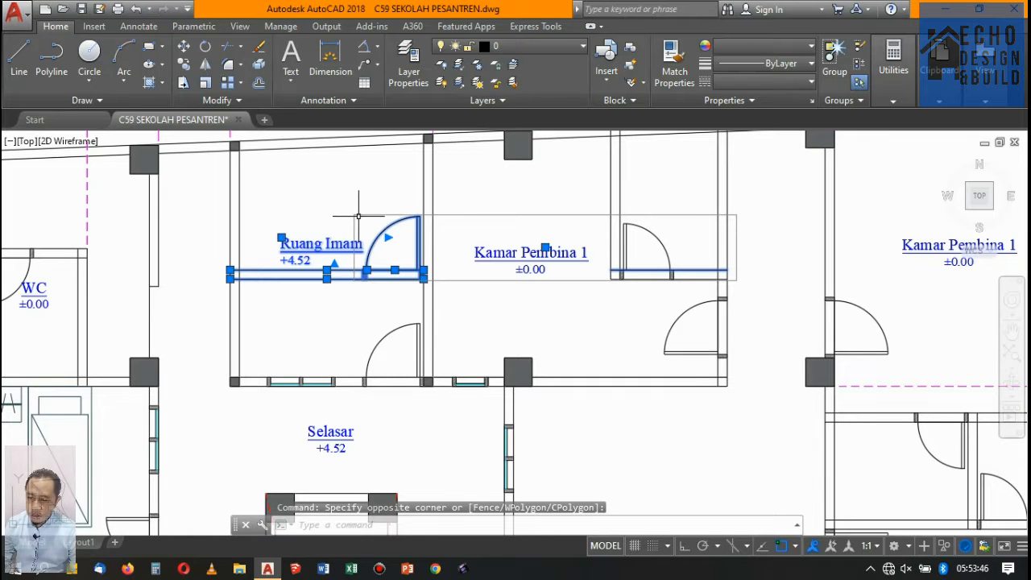
{"action": "key", "text": "Delete"}
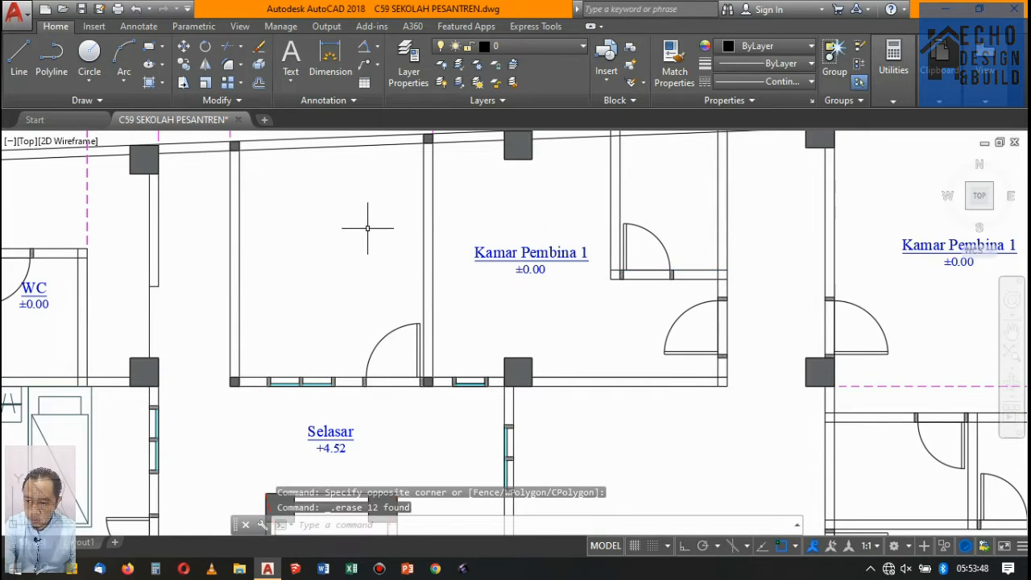
{"action": "scroll", "coordinate": [436, 233], "scroll_direction": "down", "scroll_amount": 4}
{"action": "scroll", "coordinate": [396, 286], "scroll_direction": "up", "scroll_amount": 2}
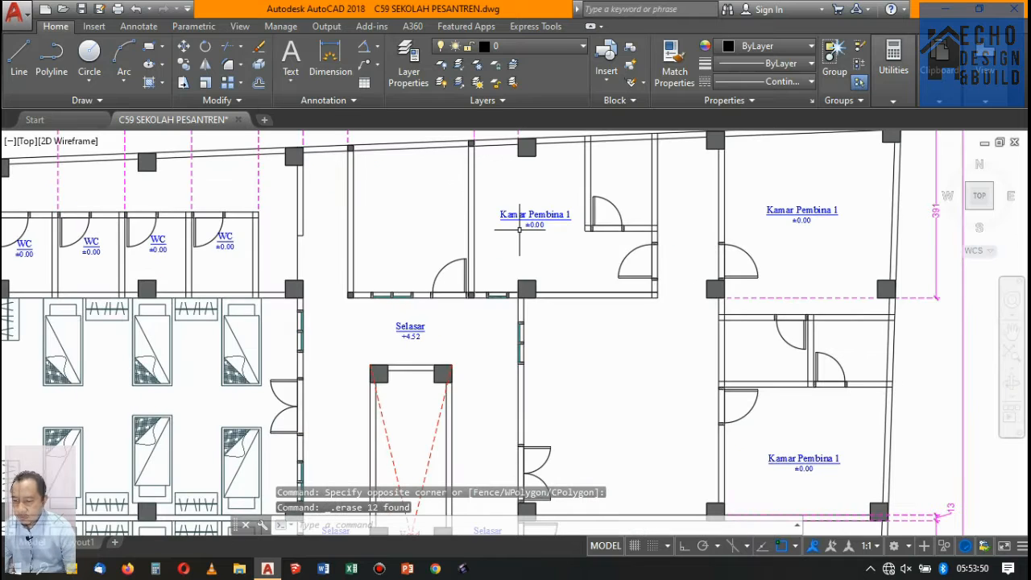
{"action": "scroll", "coordinate": [520, 228], "scroll_direction": "down", "scroll_amount": 3}
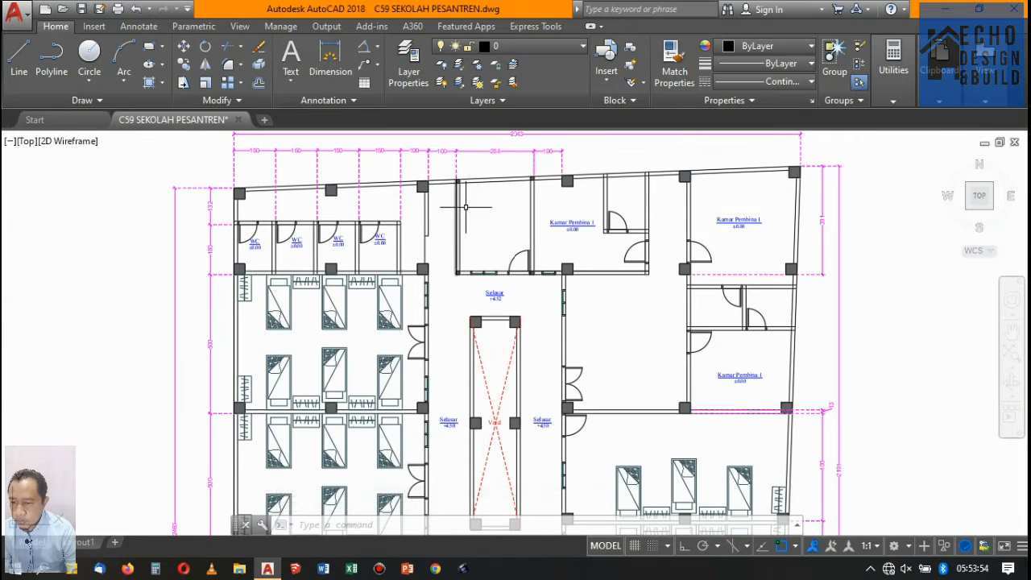
{"action": "scroll", "coordinate": [567, 211], "scroll_direction": "up", "scroll_amount": 2}
{"action": "scroll", "coordinate": [568, 211], "scroll_direction": "down", "scroll_amount": 2}
{"action": "scroll", "coordinate": [444, 246], "scroll_direction": "up", "scroll_amount": 2}
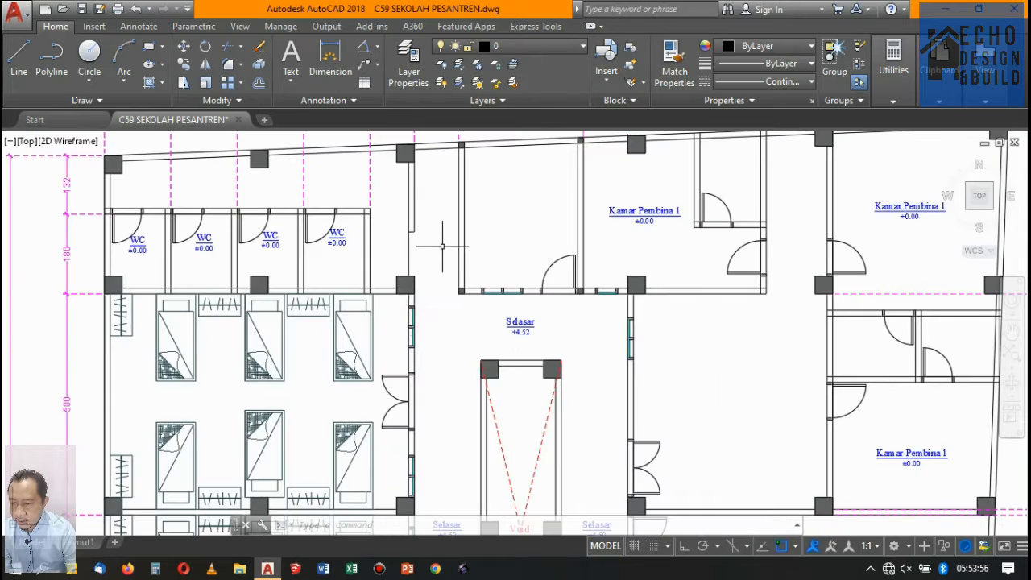
{"action": "scroll", "coordinate": [411, 307], "scroll_direction": "up", "scroll_amount": 3}
{"action": "scroll", "coordinate": [411, 185], "scroll_direction": "down", "scroll_amount": 3}
{"action": "scroll", "coordinate": [423, 209], "scroll_direction": "up", "scroll_amount": 3}
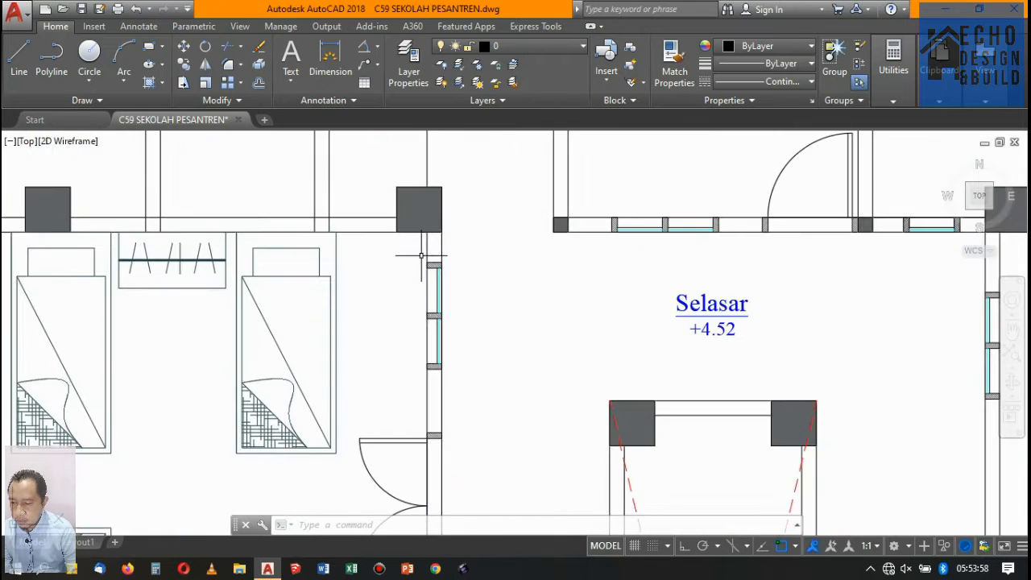
{"action": "scroll", "coordinate": [443, 227], "scroll_direction": "down", "scroll_amount": 3}
{"action": "type", "text": "tr"}
{"action": "key", "text": "Return"}
{"action": "scroll", "coordinate": [424, 240], "scroll_direction": "up", "scroll_amount": 3}
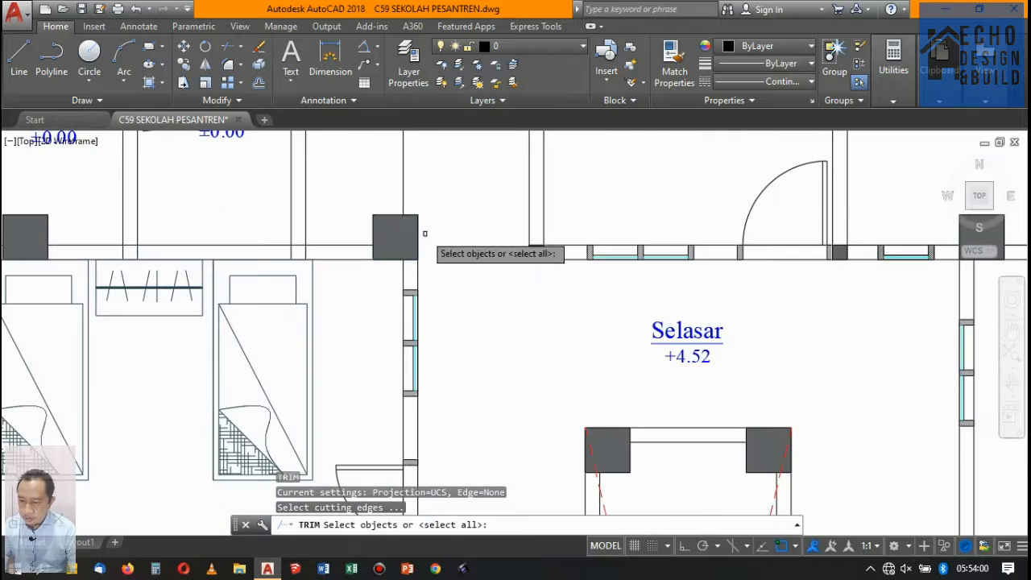
{"action": "scroll", "coordinate": [424, 241], "scroll_direction": "down", "scroll_amount": 3}
{"action": "scroll", "coordinate": [411, 254], "scroll_direction": "up", "scroll_amount": 2}
{"action": "scroll", "coordinate": [399, 259], "scroll_direction": "up", "scroll_amount": 3}
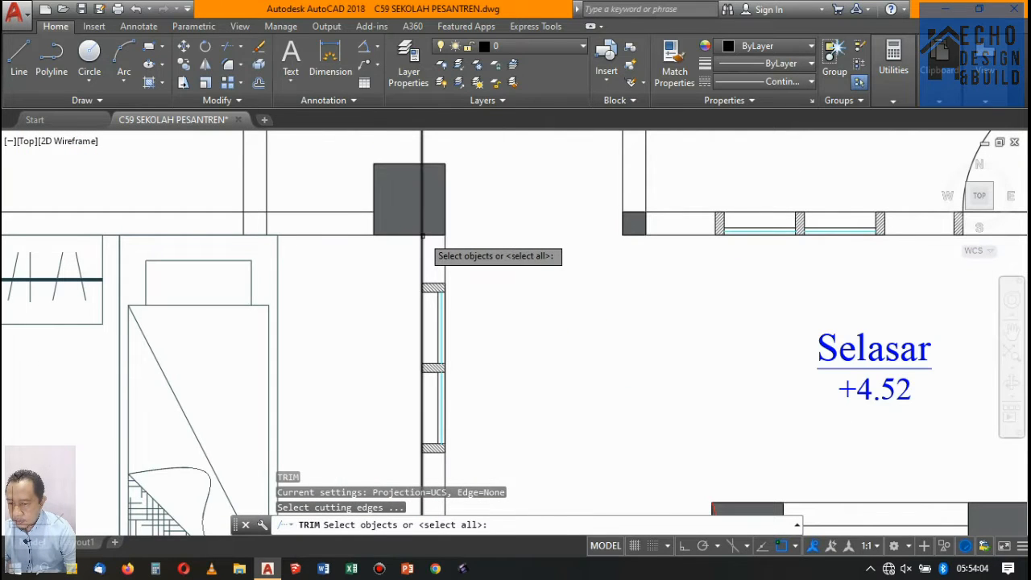
{"action": "left_click", "coordinate": [426, 232]}
{"action": "scroll", "coordinate": [425, 234], "scroll_direction": "down", "scroll_amount": 5}
{"action": "scroll", "coordinate": [427, 230], "scroll_direction": "up", "scroll_amount": 1}
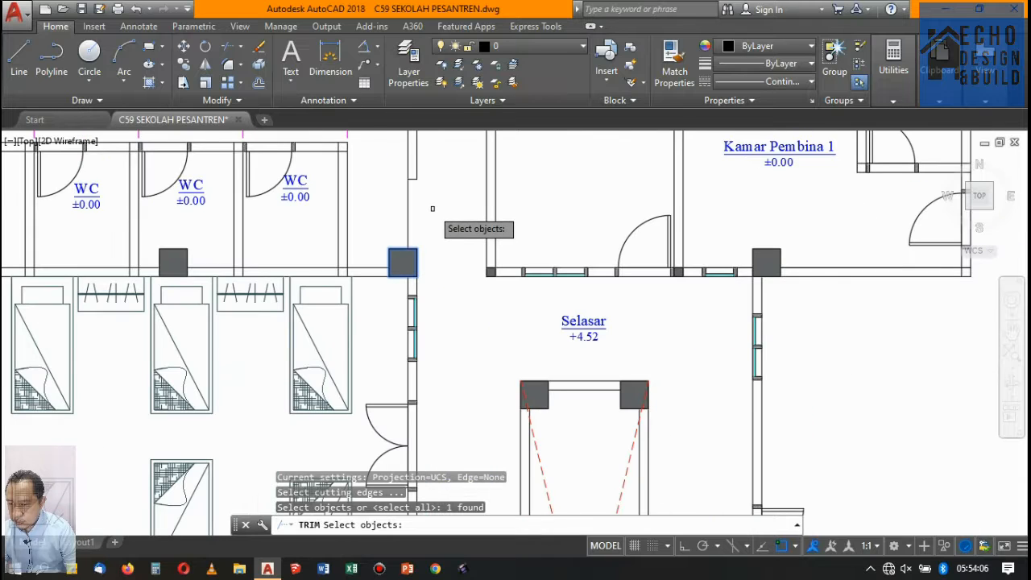
{"action": "key", "text": "Escape"}
Copy the Kamar Pembina 1 label from the neighbouring supervisor room into the empty room above the upper Selasar on the dormitory plan
{"action": "scroll", "coordinate": [435, 209], "scroll_direction": "down", "scroll_amount": 5}
{"action": "scroll", "coordinate": [542, 218], "scroll_direction": "up", "scroll_amount": 3}
{"action": "left_click", "coordinate": [543, 245]}
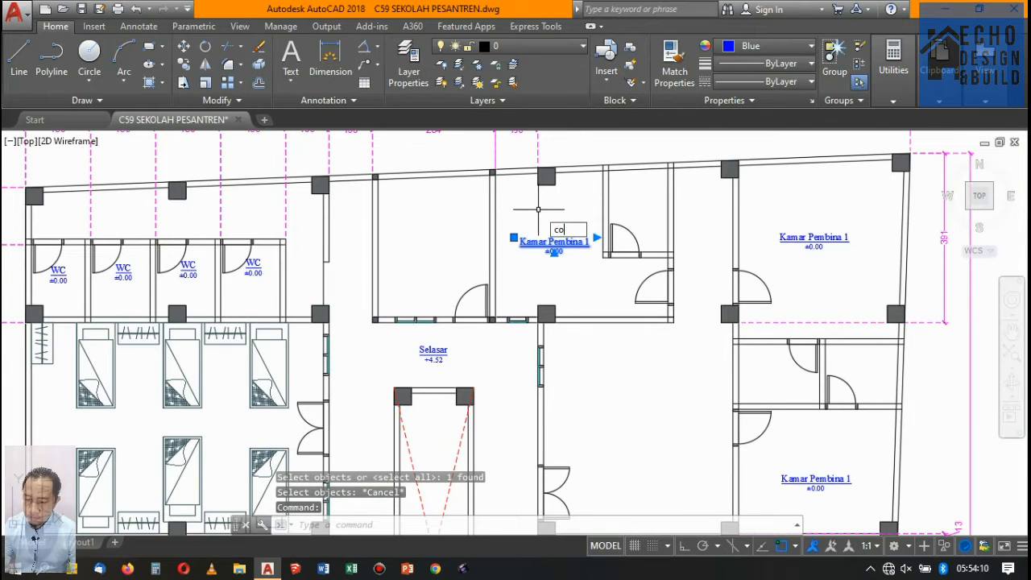
{"action": "key", "text": "Return"}
{"action": "left_click", "coordinate": [513, 238]}
{"action": "scroll", "coordinate": [403, 230], "scroll_direction": "up", "scroll_amount": 3}
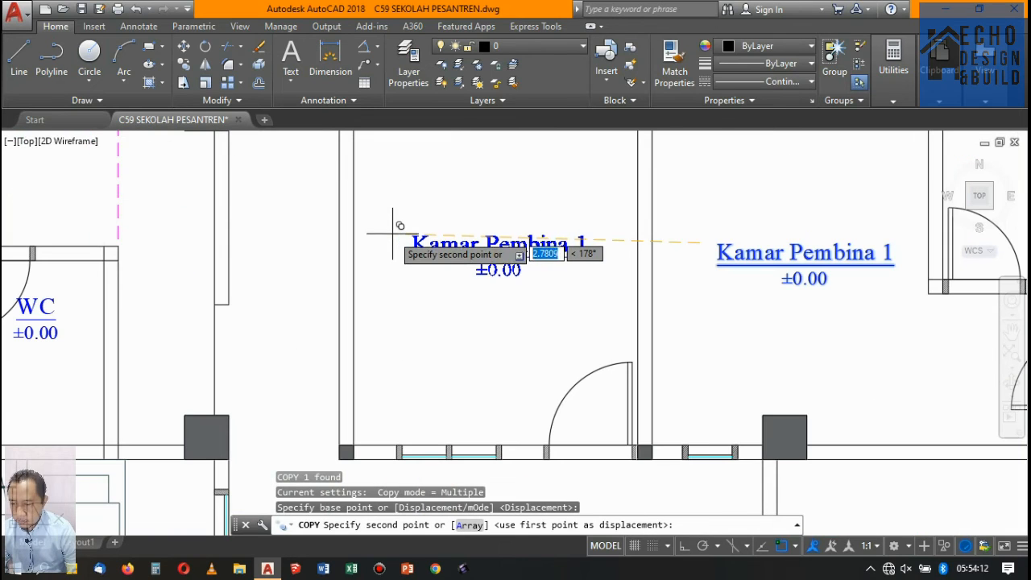
{"action": "left_click", "coordinate": [395, 234]}
{"action": "key", "text": "Escape"}
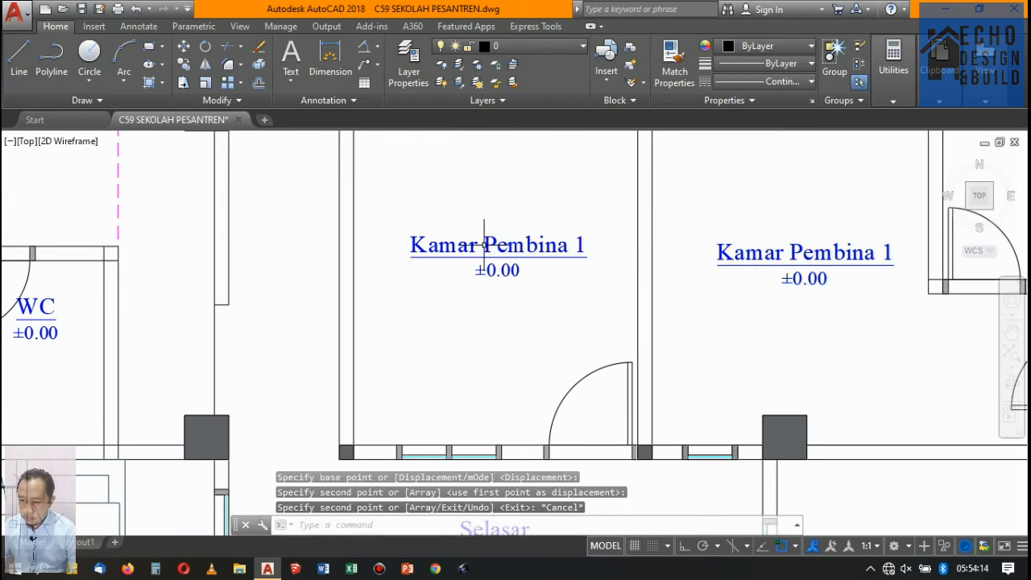
Change the room name in the copied label above the upper Selasar to Ruang Servis
{"action": "double_click", "coordinate": [487, 245]}
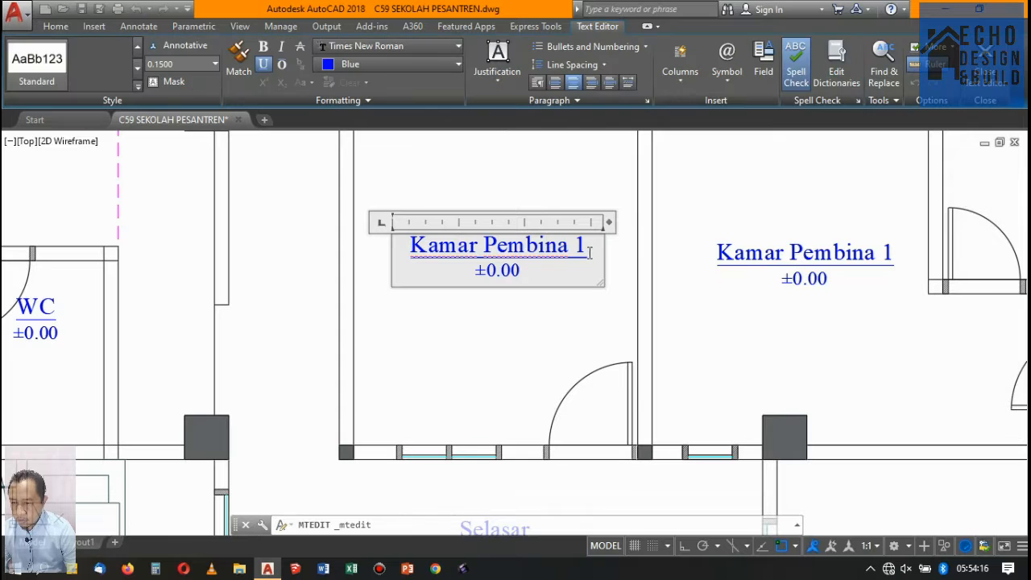
{"action": "left_click_drag", "start_coordinate": [587, 249], "coordinate": [421, 258]}
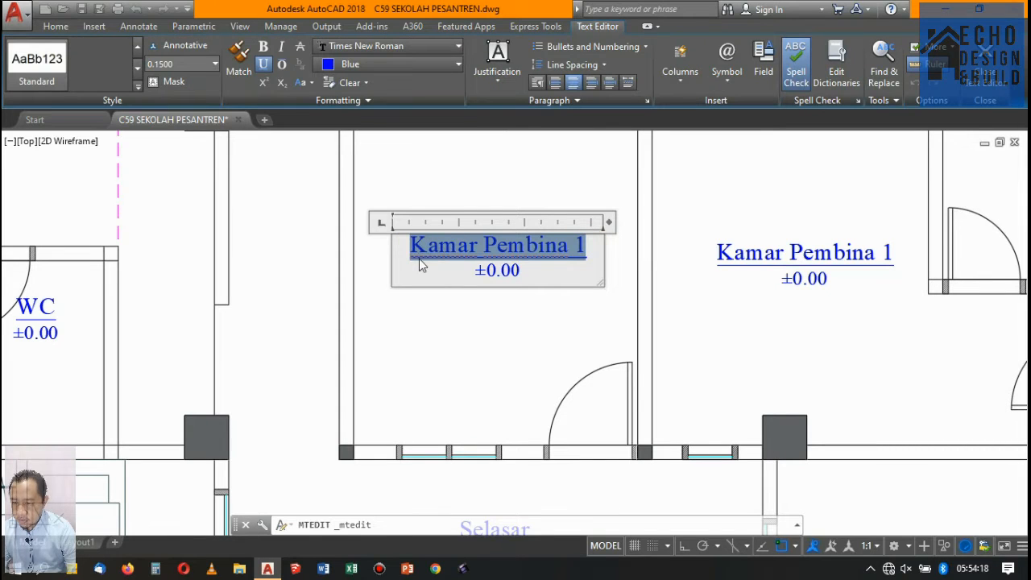
{"action": "type", "text": "Ruang"}
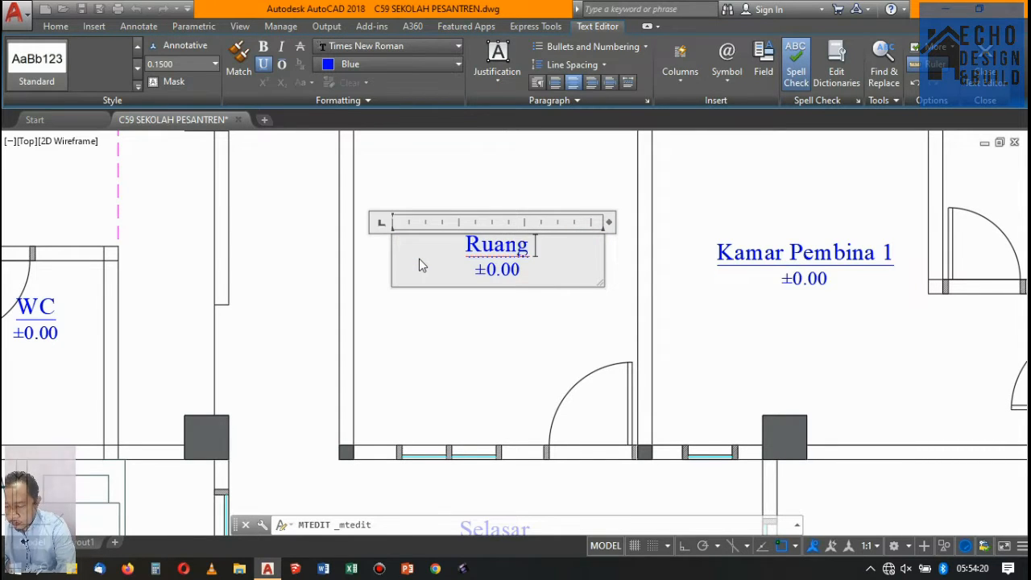
{"action": "type", "text": " Sertvis"}
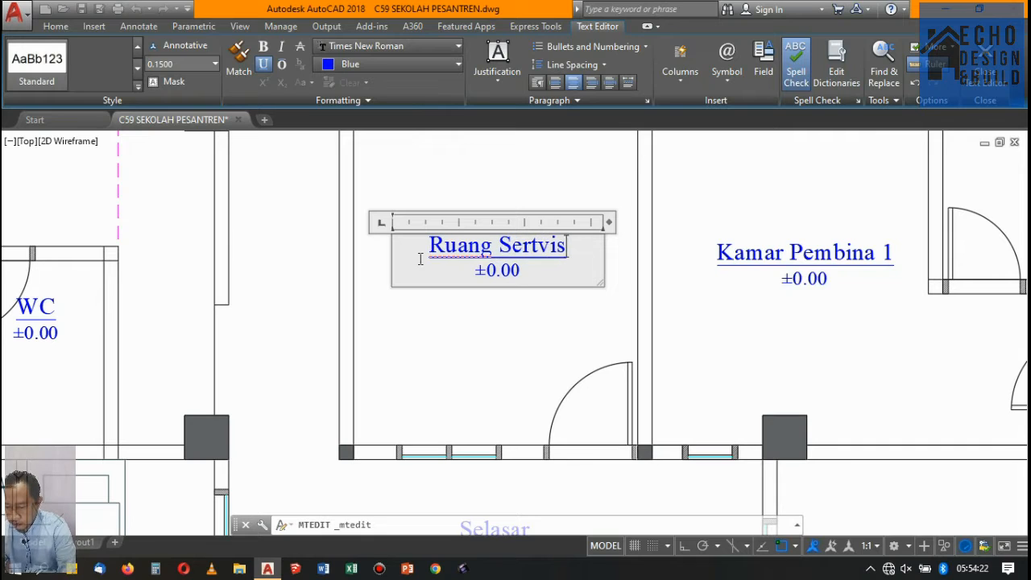
{"action": "left_click", "coordinate": [544, 242]}
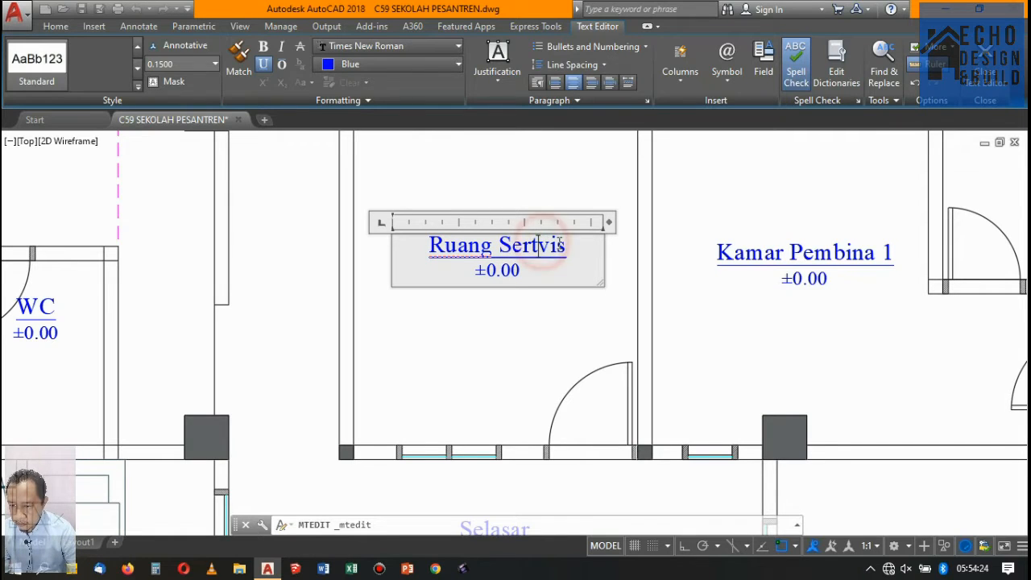
{"action": "key", "text": "BackSpace"}
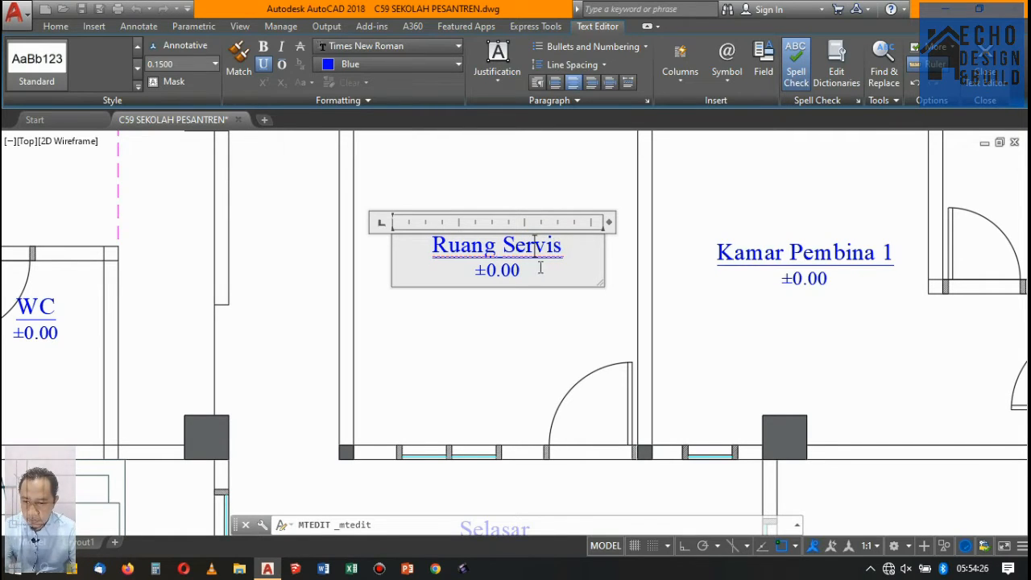
Set the floor level in the Ruang Servis label to +9.02 and finish the text edit
{"action": "left_click_drag", "start_coordinate": [520, 276], "coordinate": [481, 270]}
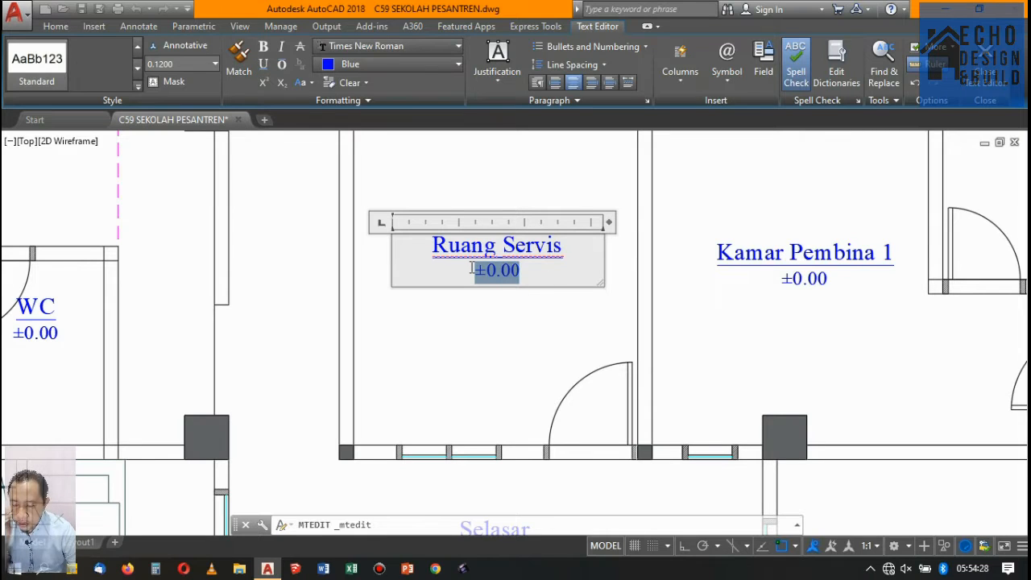
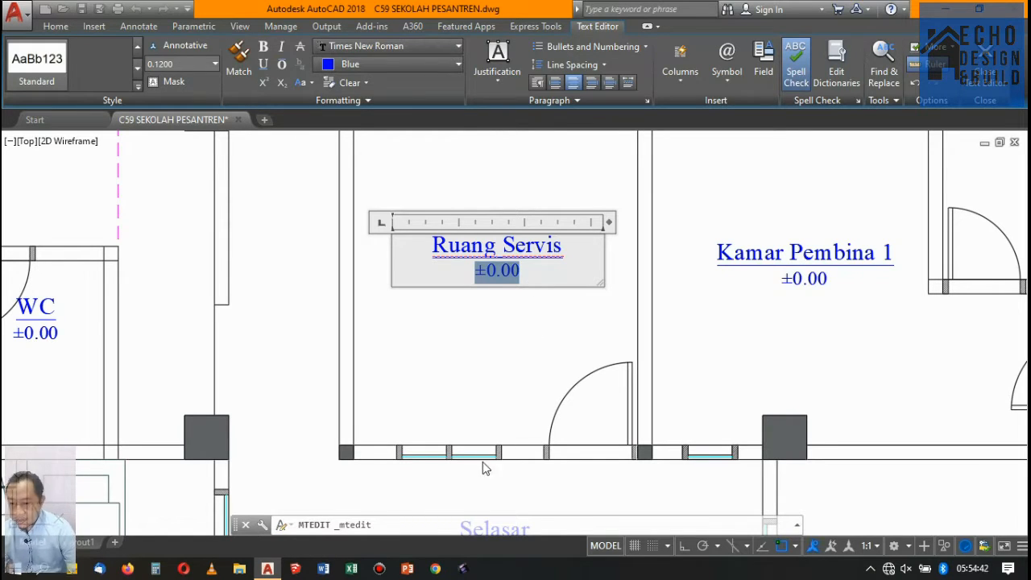
{"action": "scroll", "coordinate": [596, 268], "scroll_direction": "down", "scroll_amount": 3}
{"action": "scroll", "coordinate": [587, 265], "scroll_direction": "up", "scroll_amount": 3}
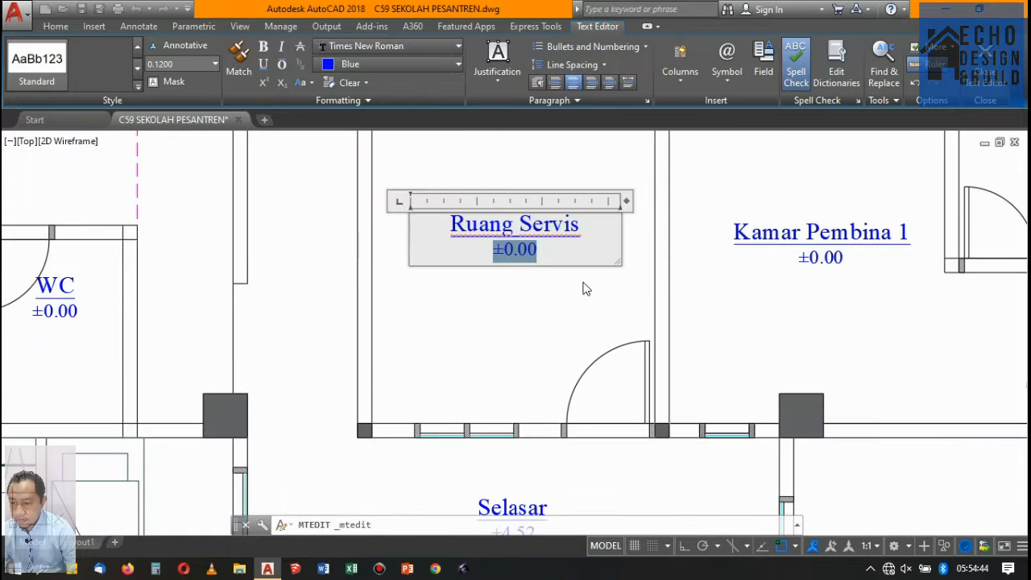
{"action": "scroll", "coordinate": [587, 288], "scroll_direction": "down", "scroll_amount": 3}
{"action": "scroll", "coordinate": [584, 279], "scroll_direction": "up", "scroll_amount": 2}
{"action": "scroll", "coordinate": [586, 238], "scroll_direction": "up", "scroll_amount": 3}
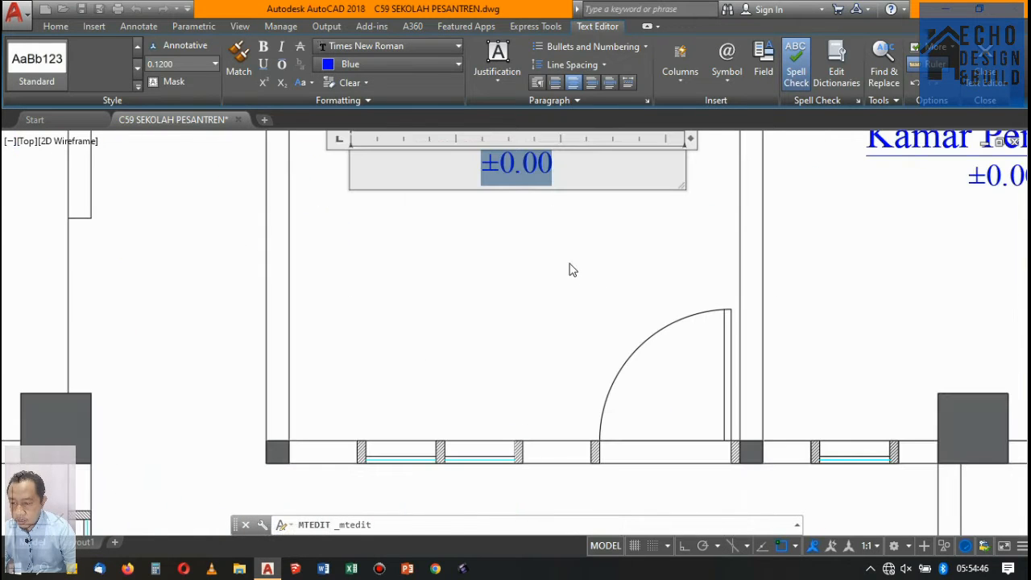
{"action": "scroll", "coordinate": [569, 269], "scroll_direction": "down", "scroll_amount": 4}
{"action": "scroll", "coordinate": [600, 205], "scroll_direction": "up", "scroll_amount": 5}
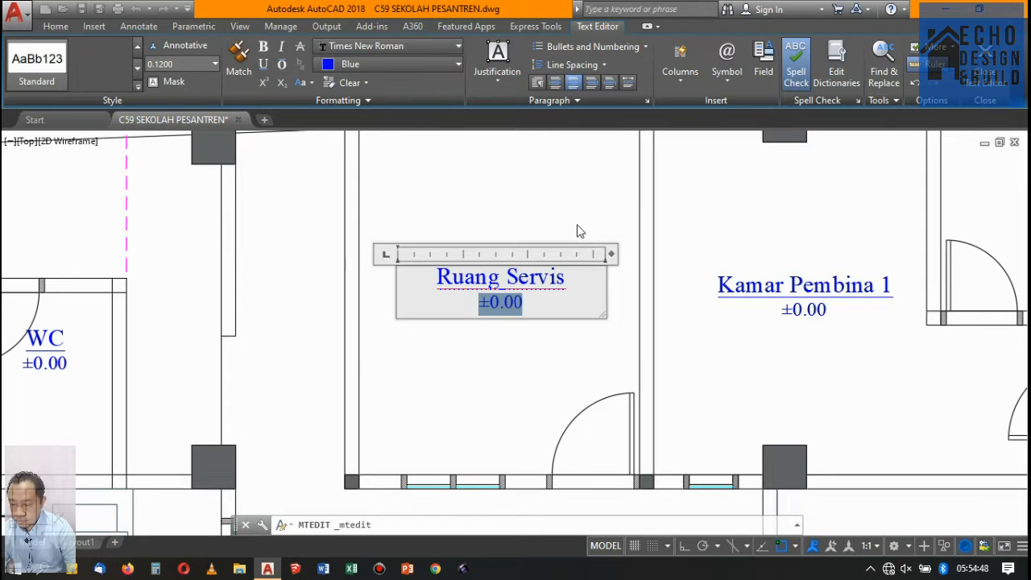
{"action": "type", "text": "+9.02"}
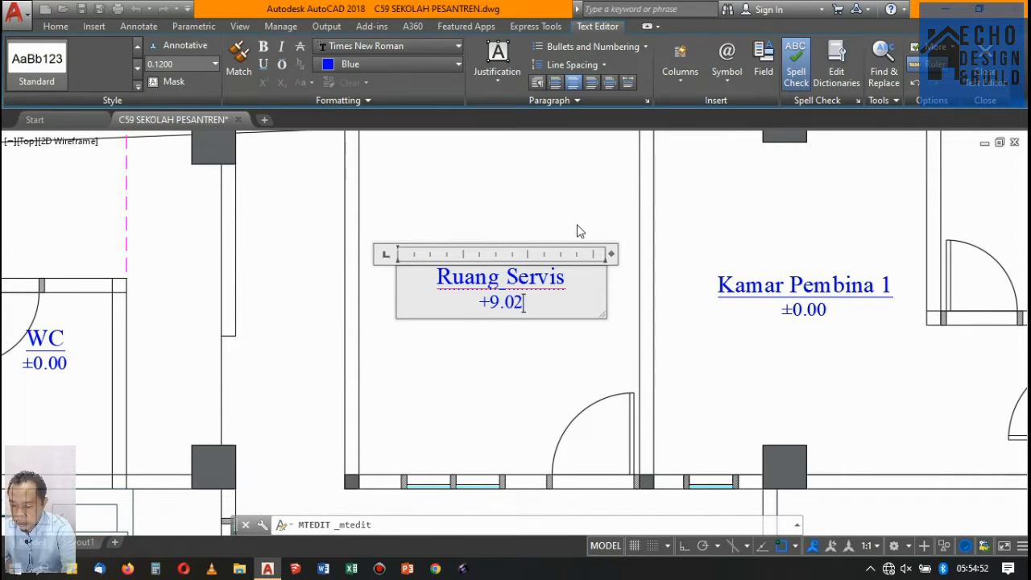
{"action": "left_click", "coordinate": [603, 228]}
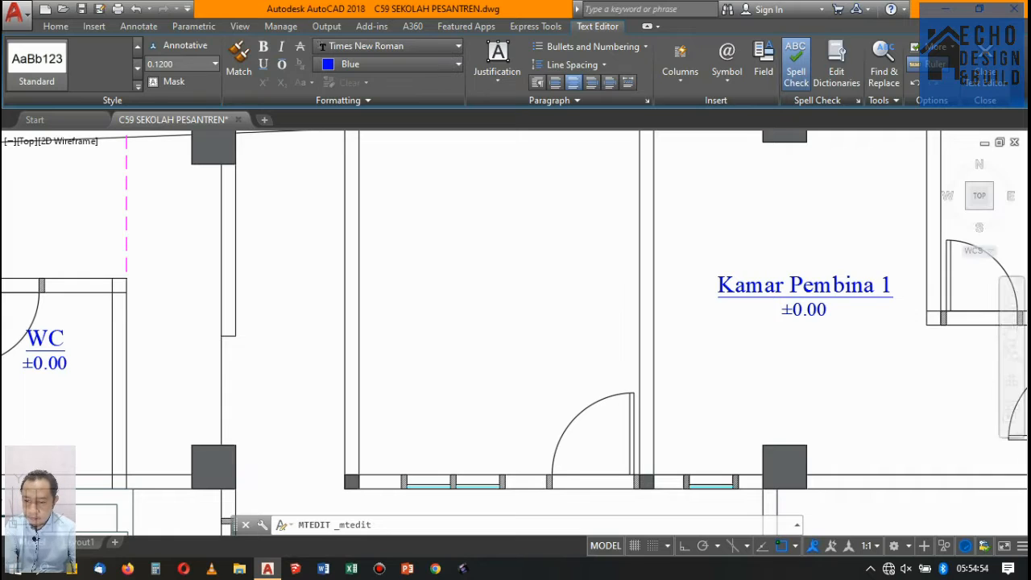
Review the Ruang Servis label together with the surrounding supervisor rooms, WCs and corridors on the dormitory plan
{"action": "scroll", "coordinate": [569, 205], "scroll_direction": "down", "scroll_amount": 5}
{"action": "scroll", "coordinate": [561, 230], "scroll_direction": "up", "scroll_amount": 2}
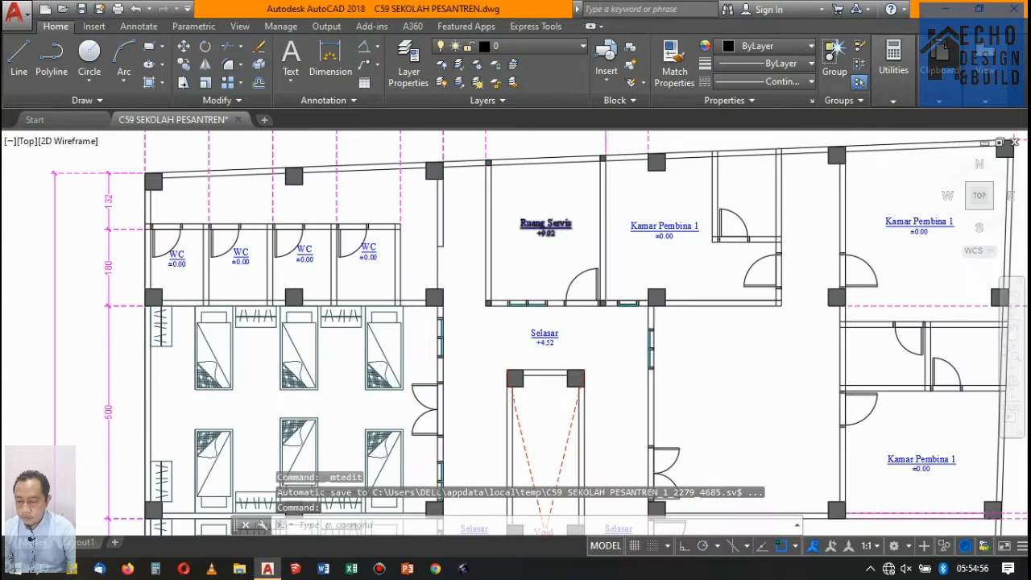
{"action": "scroll", "coordinate": [524, 209], "scroll_direction": "down", "scroll_amount": 4}
{"action": "scroll", "coordinate": [505, 196], "scroll_direction": "up", "scroll_amount": 5}
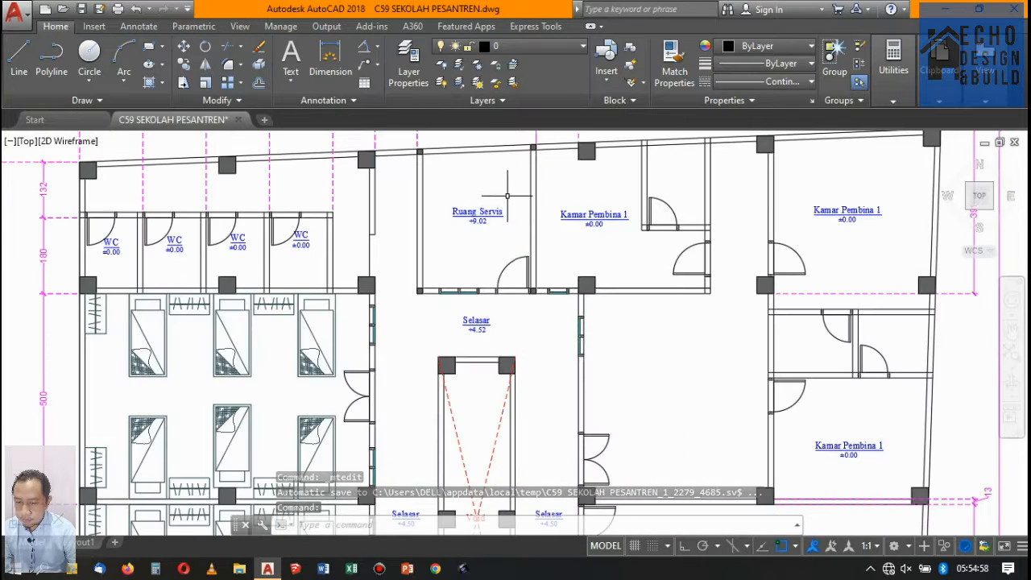
{"action": "scroll", "coordinate": [505, 197], "scroll_direction": "down", "scroll_amount": 2}
{"action": "scroll", "coordinate": [483, 205], "scroll_direction": "up", "scroll_amount": 3}
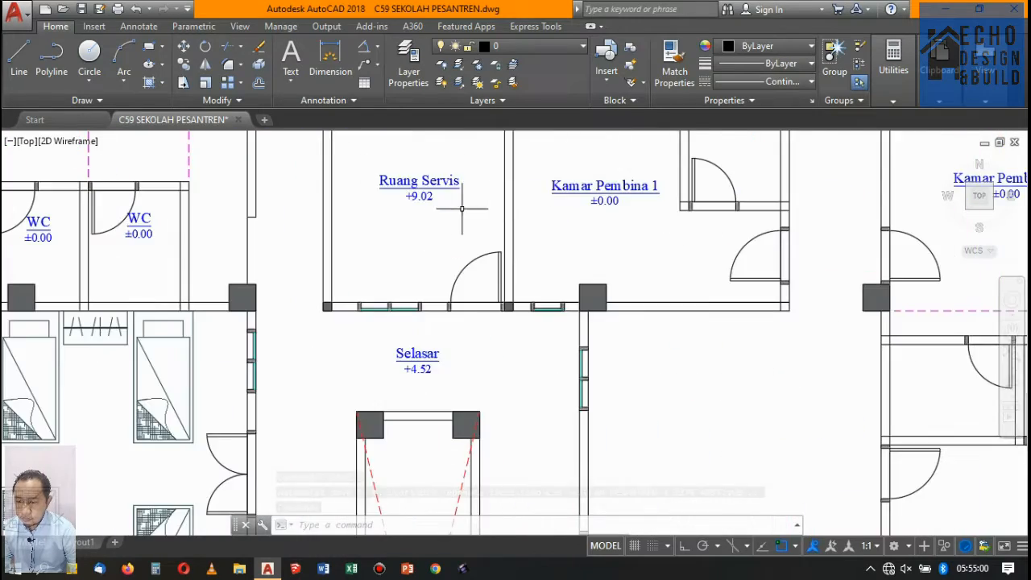
{"action": "scroll", "coordinate": [472, 201], "scroll_direction": "down", "scroll_amount": 4}
{"action": "scroll", "coordinate": [459, 206], "scroll_direction": "up", "scroll_amount": 6}
{"action": "scroll", "coordinate": [452, 202], "scroll_direction": "down", "scroll_amount": 4}
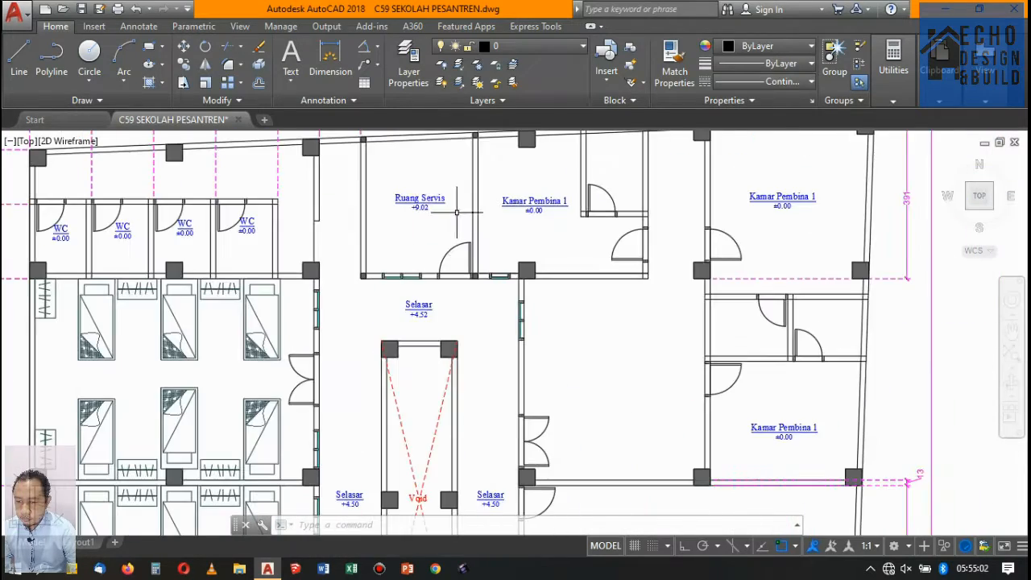
{"action": "scroll", "coordinate": [414, 322], "scroll_direction": "up", "scroll_amount": 3}
{"action": "scroll", "coordinate": [419, 314], "scroll_direction": "down", "scroll_amount": 4}
{"action": "scroll", "coordinate": [468, 228], "scroll_direction": "up", "scroll_amount": 5}
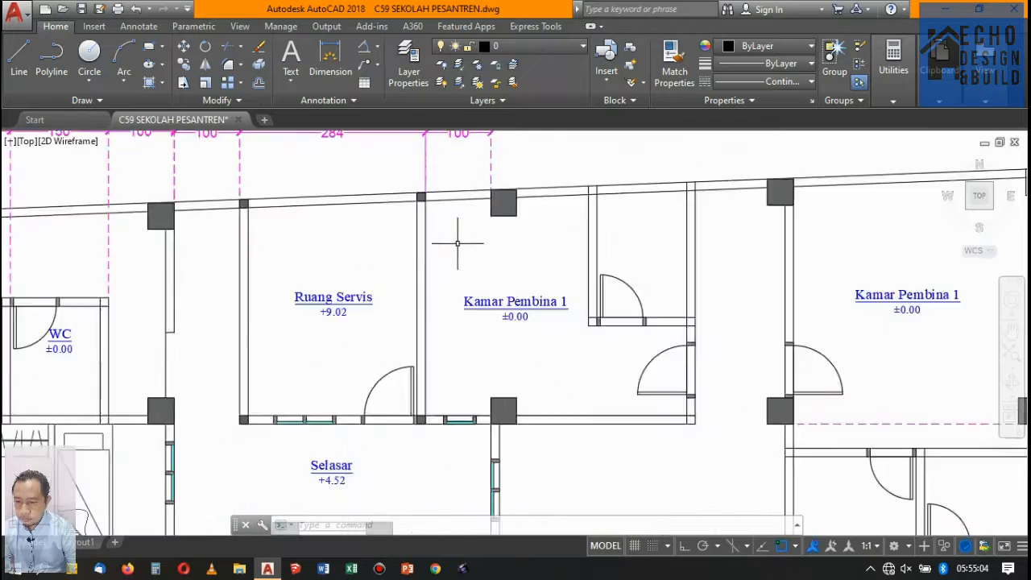
{"action": "scroll", "coordinate": [460, 230], "scroll_direction": "down", "scroll_amount": 2}
{"action": "scroll", "coordinate": [387, 299], "scroll_direction": "up", "scroll_amount": 4}
{"action": "scroll", "coordinate": [387, 299], "scroll_direction": "down", "scroll_amount": 5}
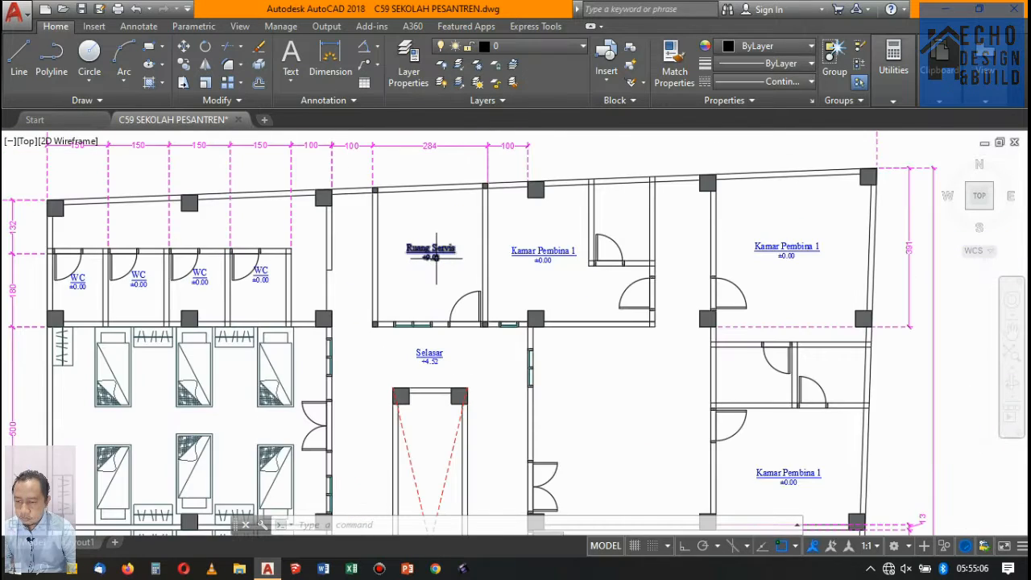
{"action": "scroll", "coordinate": [432, 260], "scroll_direction": "up", "scroll_amount": 3}
{"action": "scroll", "coordinate": [427, 242], "scroll_direction": "down", "scroll_amount": 5}
{"action": "scroll", "coordinate": [451, 226], "scroll_direction": "up", "scroll_amount": 3}
{"action": "scroll", "coordinate": [451, 235], "scroll_direction": "down", "scroll_amount": 2}
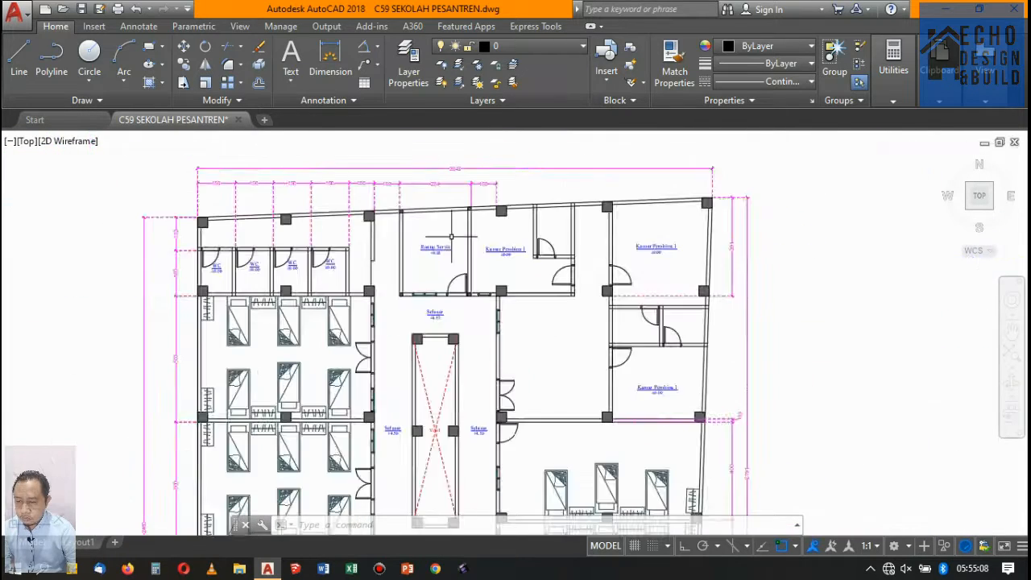
{"action": "scroll", "coordinate": [451, 237], "scroll_direction": "up", "scroll_amount": 3}
{"action": "scroll", "coordinate": [439, 247], "scroll_direction": "down", "scroll_amount": 5}
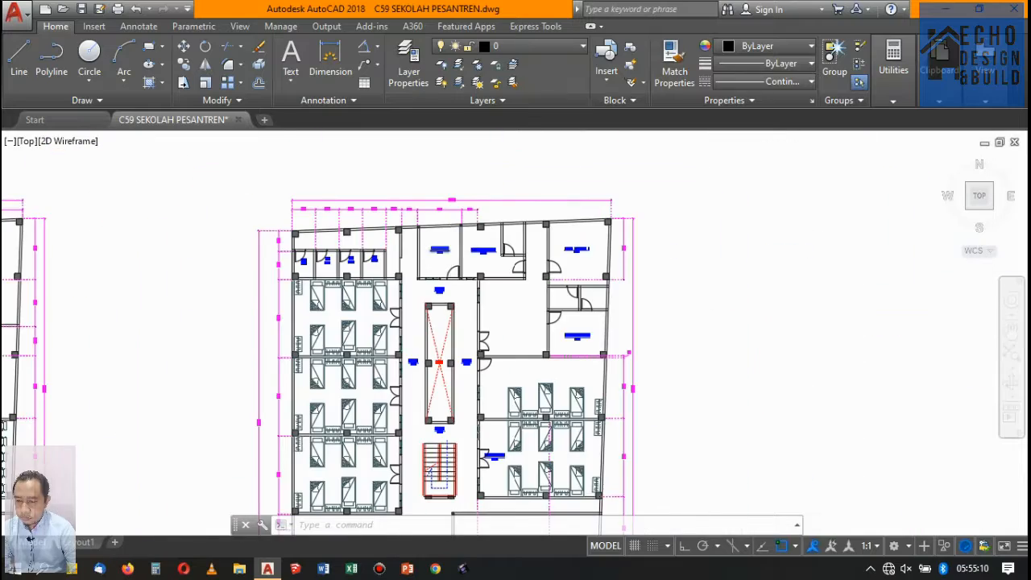
{"action": "scroll", "coordinate": [451, 235], "scroll_direction": "up", "scroll_amount": 5}
{"action": "scroll", "coordinate": [451, 238], "scroll_direction": "down", "scroll_amount": 3}
{"action": "scroll", "coordinate": [439, 245], "scroll_direction": "down", "scroll_amount": 1}
{"action": "scroll", "coordinate": [435, 250], "scroll_direction": "up", "scroll_amount": 4}
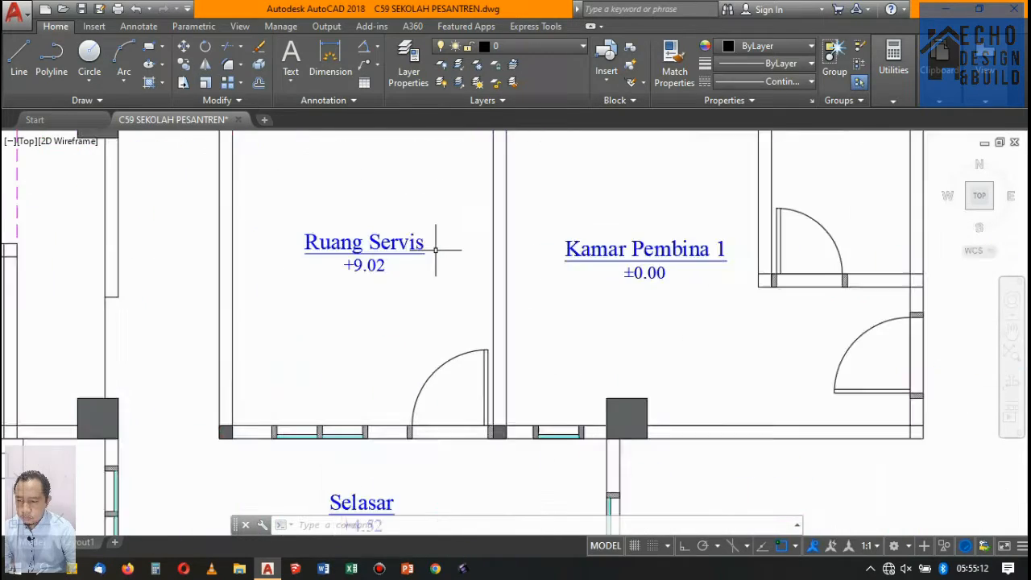
{"action": "scroll", "coordinate": [435, 250], "scroll_direction": "down", "scroll_amount": 4}
{"action": "scroll", "coordinate": [427, 241], "scroll_direction": "up", "scroll_amount": 4}
{"action": "scroll", "coordinate": [435, 243], "scroll_direction": "down", "scroll_amount": 4}
{"action": "scroll", "coordinate": [442, 249], "scroll_direction": "up", "scroll_amount": 2}
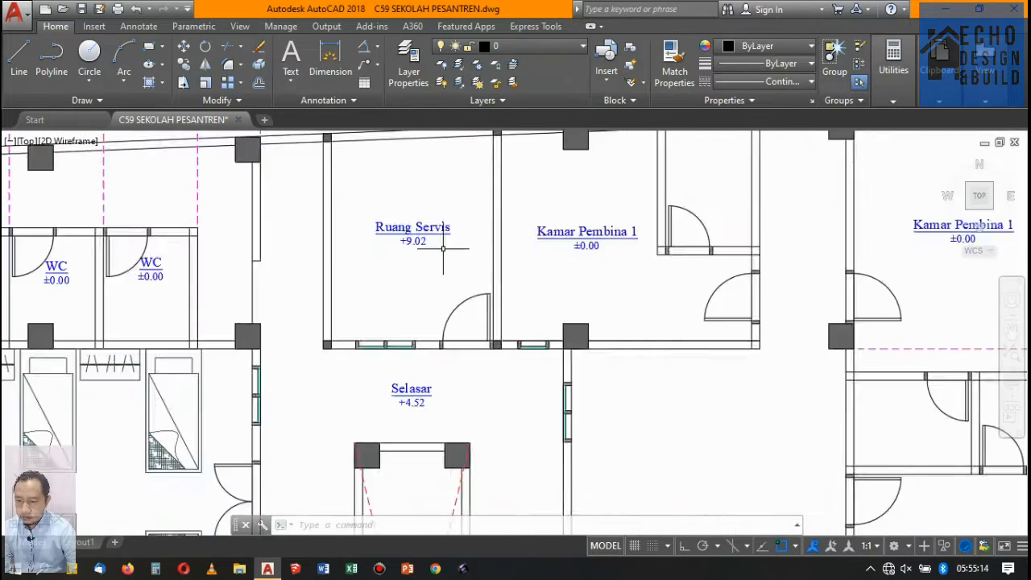
{"action": "scroll", "coordinate": [444, 215], "scroll_direction": "up", "scroll_amount": 4}
{"action": "scroll", "coordinate": [453, 246], "scroll_direction": "down", "scroll_amount": 3}
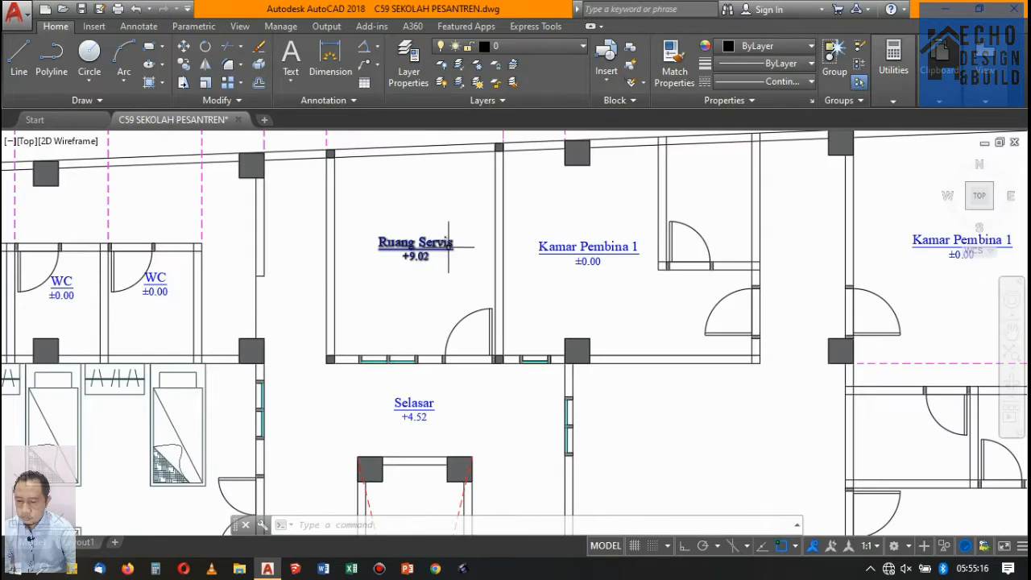
{"action": "scroll", "coordinate": [460, 244], "scroll_direction": "up", "scroll_amount": 3}
{"action": "scroll", "coordinate": [460, 234], "scroll_direction": "down", "scroll_amount": 4}
{"action": "scroll", "coordinate": [459, 228], "scroll_direction": "down", "scroll_amount": 4}
{"action": "scroll", "coordinate": [459, 228], "scroll_direction": "up", "scroll_amount": 4}
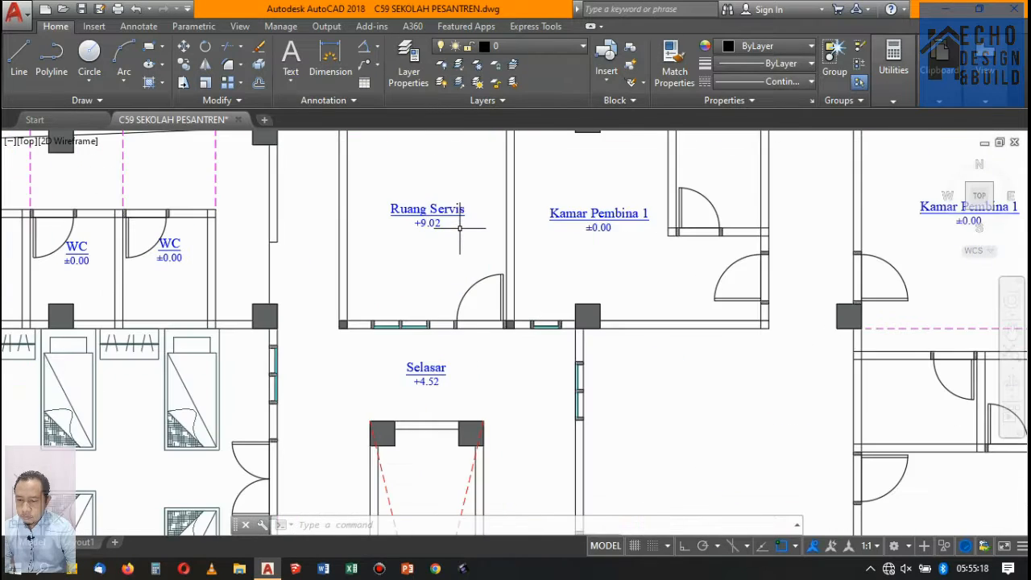
{"action": "scroll", "coordinate": [459, 221], "scroll_direction": "down", "scroll_amount": 4}
{"action": "scroll", "coordinate": [456, 216], "scroll_direction": "up", "scroll_amount": 2}
{"action": "scroll", "coordinate": [454, 211], "scroll_direction": "down", "scroll_amount": 2}
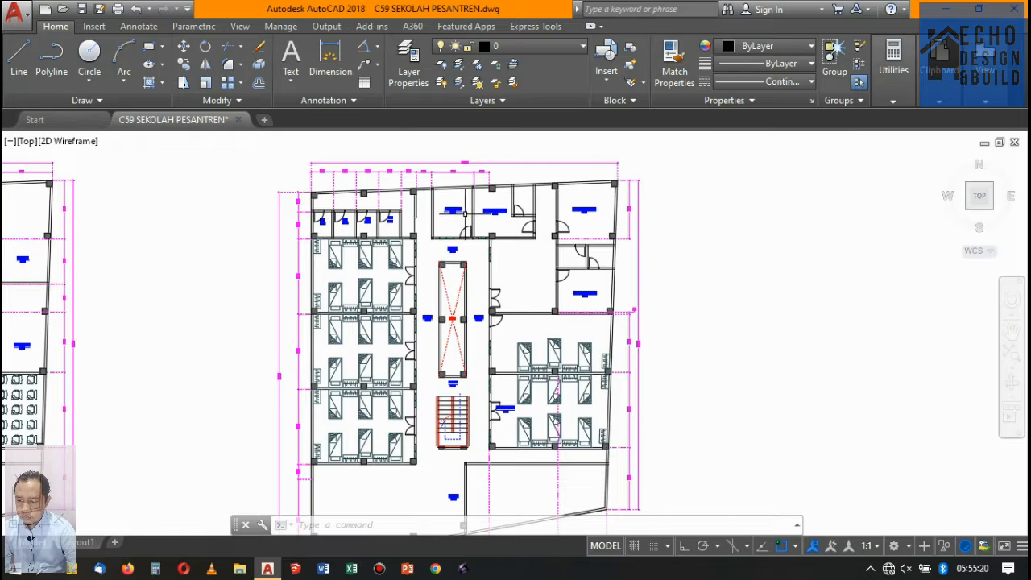
{"action": "scroll", "coordinate": [465, 211], "scroll_direction": "up", "scroll_amount": 4}
{"action": "scroll", "coordinate": [581, 221], "scroll_direction": "down", "scroll_amount": 2}
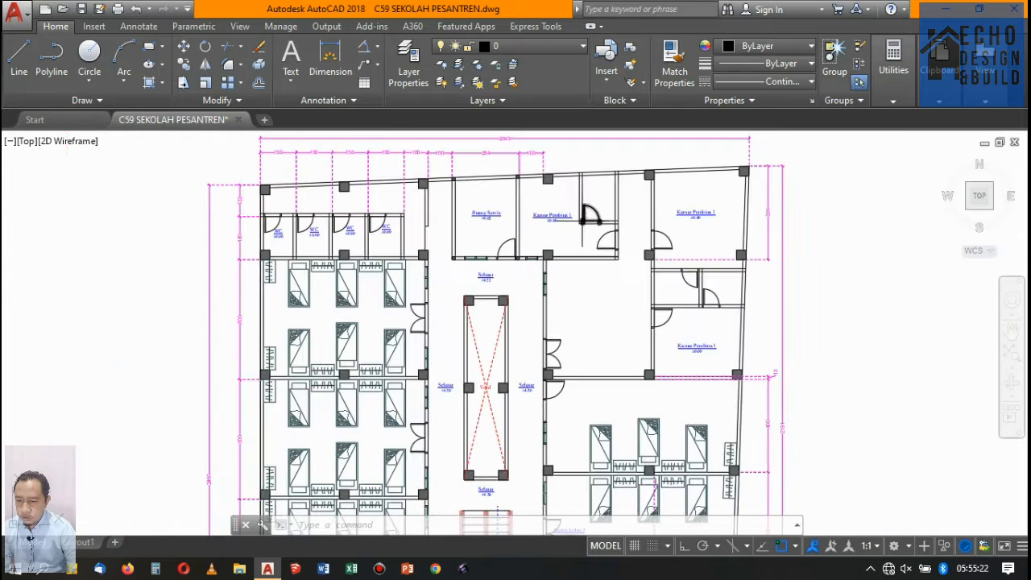
{"action": "scroll", "coordinate": [527, 207], "scroll_direction": "up", "scroll_amount": 4}
{"action": "scroll", "coordinate": [685, 242], "scroll_direction": "down", "scroll_amount": 4}
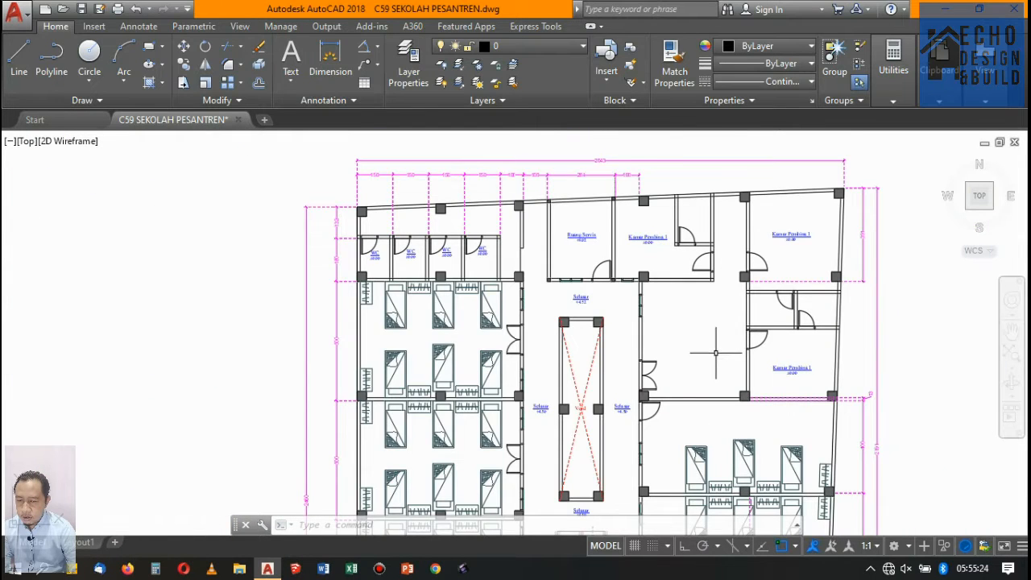
Rename the Ruang Servis label above the upper Selasar to Dapur, keeping the +9.02 level on its own line
{"action": "scroll", "coordinate": [580, 242], "scroll_direction": "up", "scroll_amount": 7}
{"action": "scroll", "coordinate": [583, 250], "scroll_direction": "down", "scroll_amount": 4}
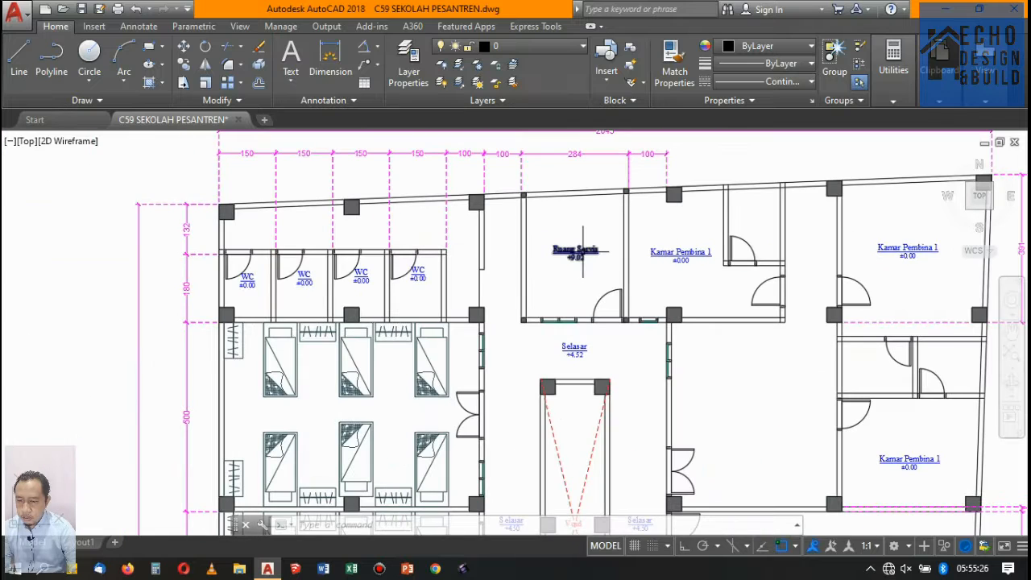
{"action": "double_click", "coordinate": [583, 250]}
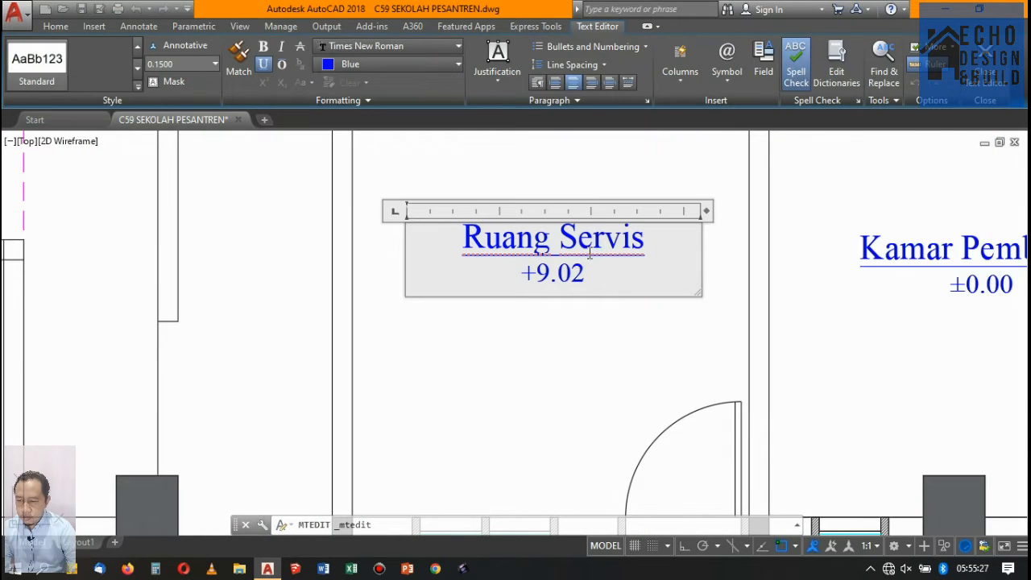
{"action": "triple_click", "coordinate": [659, 238]}
{"action": "scroll", "coordinate": [493, 240], "scroll_direction": "down", "scroll_amount": 3}
{"action": "scroll", "coordinate": [571, 271], "scroll_direction": "up", "scroll_amount": 1}
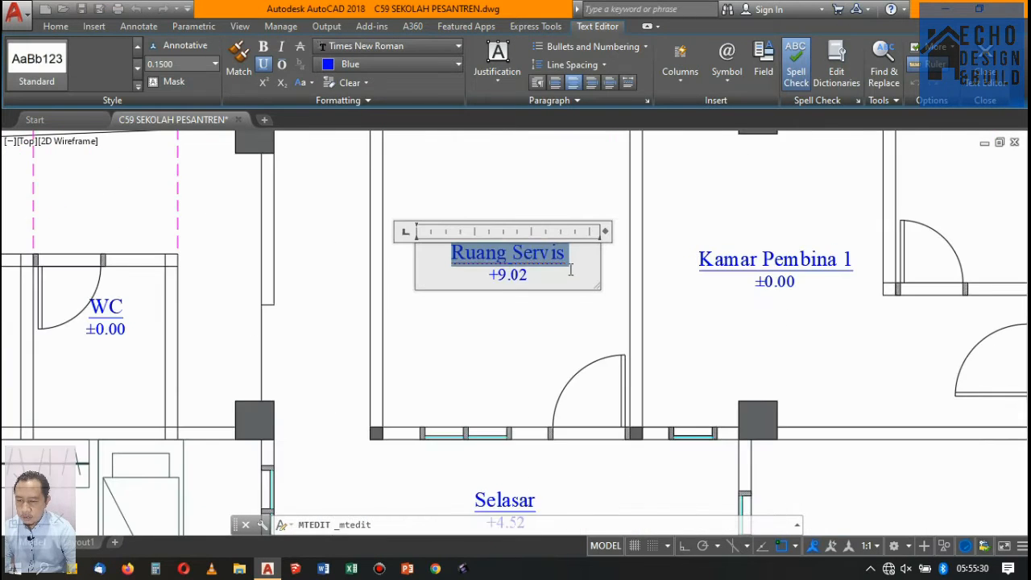
{"action": "type", "text": "Dapur+9.02"}
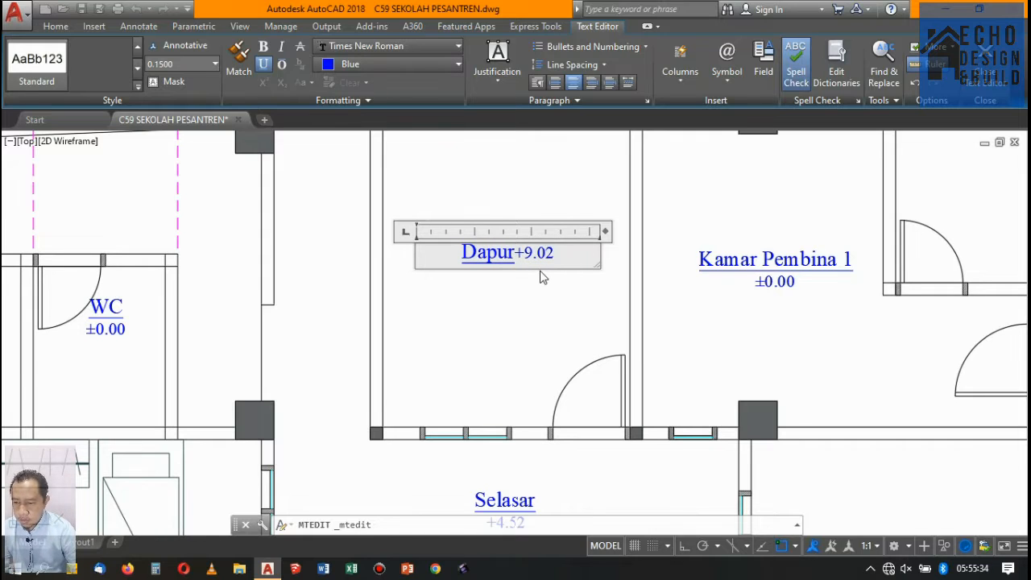
{"action": "key", "text": "Return"}
{"action": "key", "text": "BackSpace"}
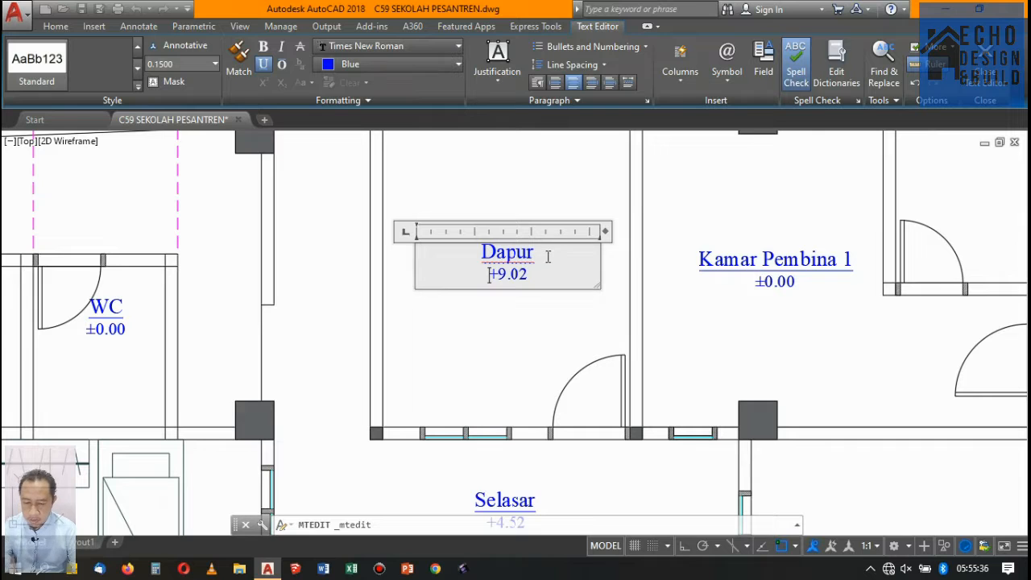
{"action": "left_click", "coordinate": [551, 208]}
Check the client's room list for each floor against the Dapur and supervisor rooms on the dormitory plan
{"action": "scroll", "coordinate": [550, 257], "scroll_direction": "down", "scroll_amount": 10}
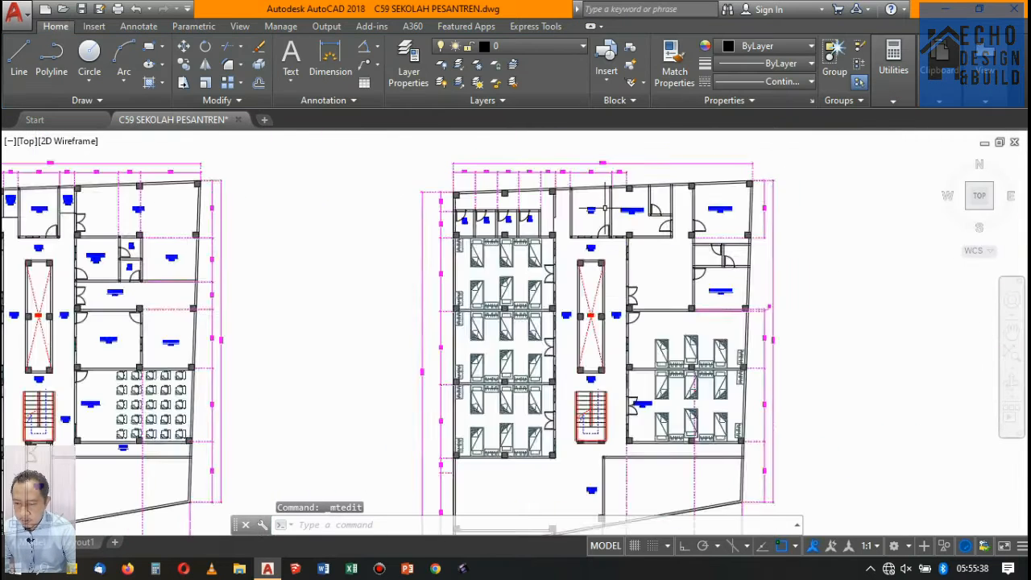
{"action": "scroll", "coordinate": [268, 186], "scroll_direction": "up", "scroll_amount": 4}
{"action": "scroll", "coordinate": [448, 235], "scroll_direction": "down", "scroll_amount": 13}
{"action": "scroll", "coordinate": [355, 198], "scroll_direction": "up", "scroll_amount": 11}
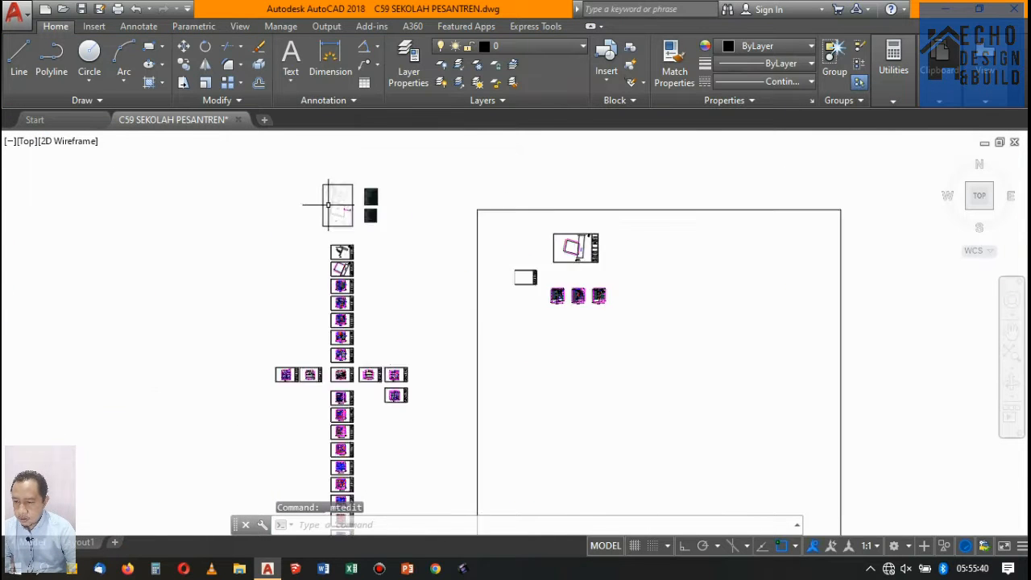
{"action": "scroll", "coordinate": [336, 174], "scroll_direction": "up", "scroll_amount": 6}
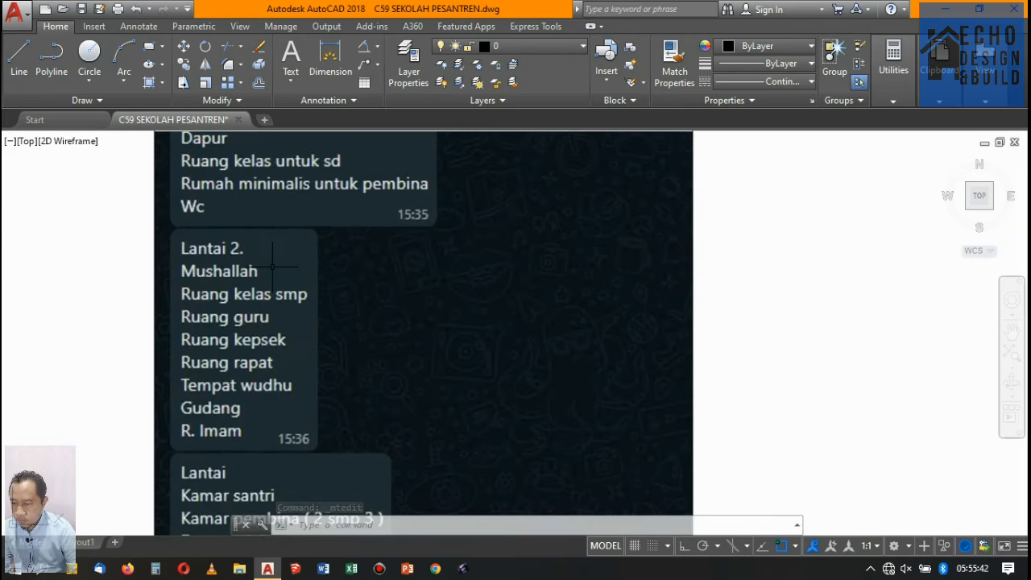
{"action": "scroll", "coordinate": [273, 266], "scroll_direction": "down", "scroll_amount": 2}
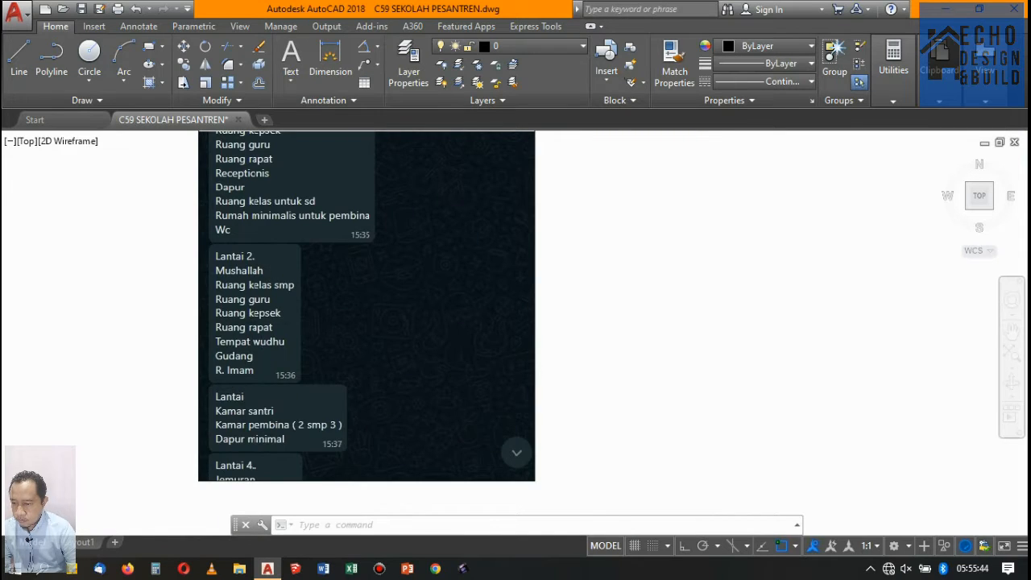
{"action": "scroll", "coordinate": [262, 312], "scroll_direction": "down", "scroll_amount": 14}
{"action": "scroll", "coordinate": [477, 407], "scroll_direction": "up", "scroll_amount": 10}
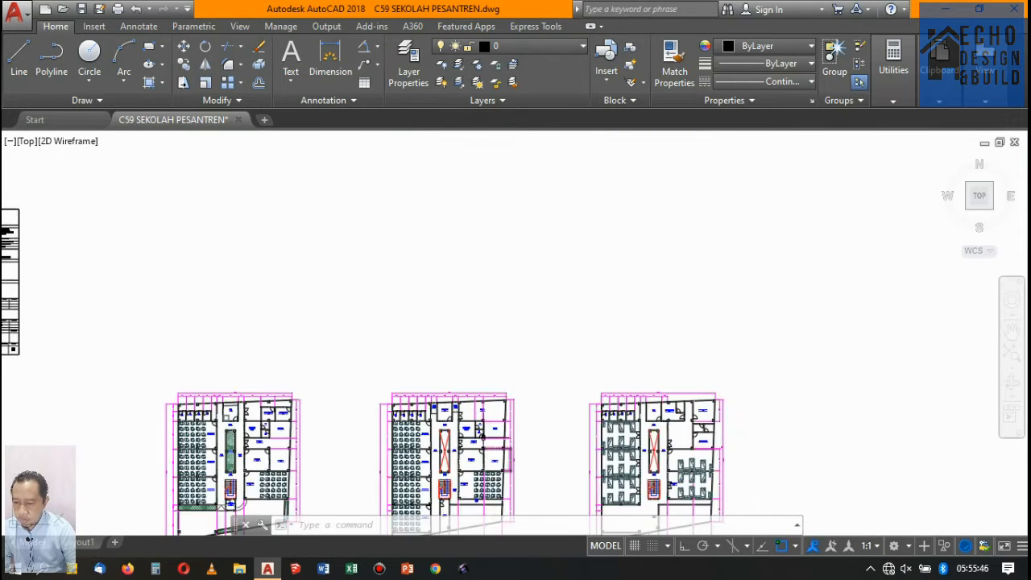
{"action": "scroll", "coordinate": [429, 316], "scroll_direction": "up", "scroll_amount": 5}
{"action": "scroll", "coordinate": [428, 316], "scroll_direction": "down", "scroll_amount": 5}
{"action": "scroll", "coordinate": [429, 316], "scroll_direction": "up", "scroll_amount": 7}
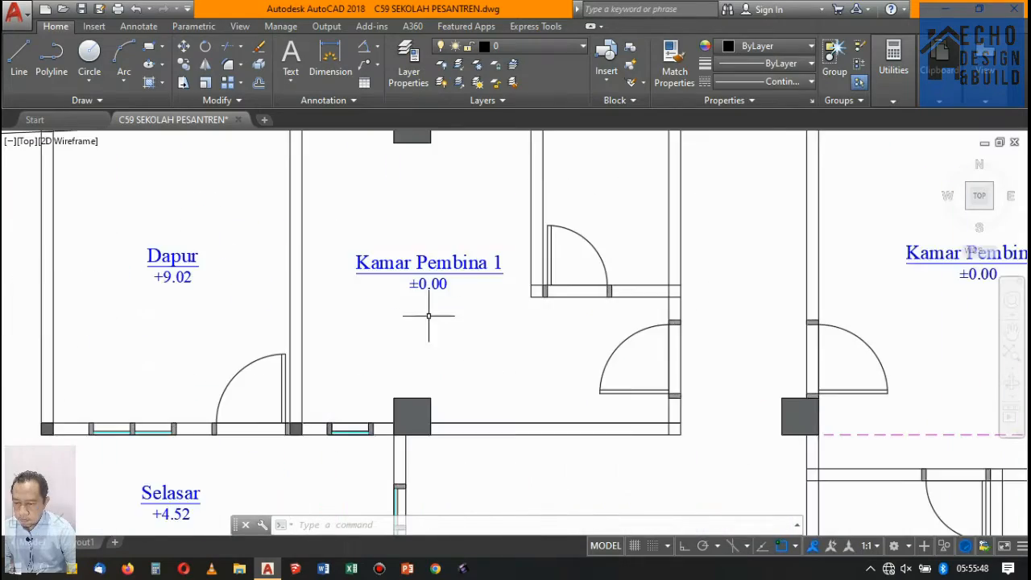
Copy the counter line and the double-outlined square from the ground-floor Dapur into the dormitory Dapur, aligned on the room's upper-left column corner
{"action": "scroll", "coordinate": [429, 316], "scroll_direction": "down", "scroll_amount": 7}
{"action": "scroll", "coordinate": [419, 266], "scroll_direction": "up", "scroll_amount": 3}
{"action": "scroll", "coordinate": [279, 259], "scroll_direction": "down", "scroll_amount": 7}
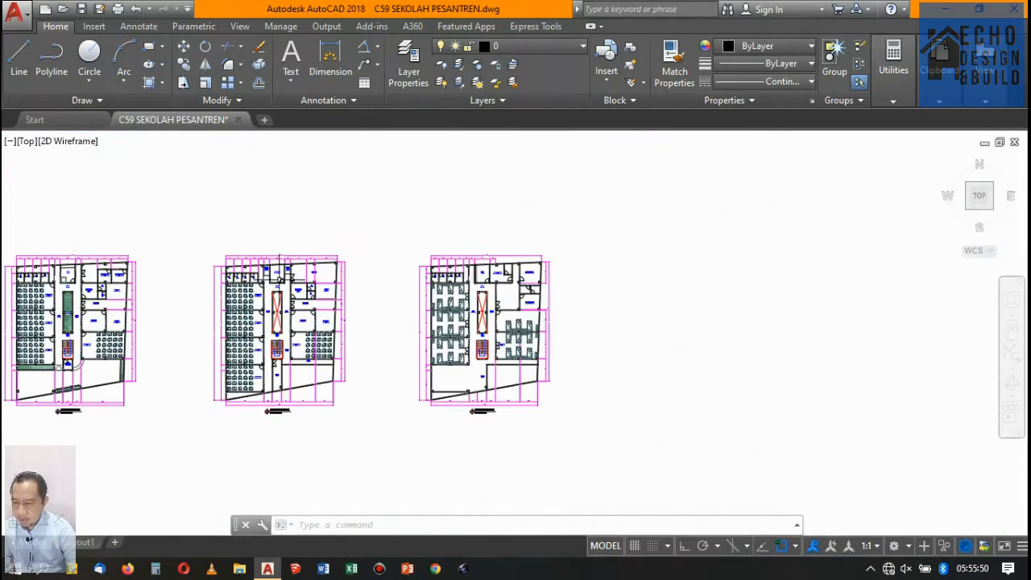
{"action": "scroll", "coordinate": [279, 257], "scroll_direction": "up", "scroll_amount": 2}
{"action": "scroll", "coordinate": [556, 266], "scroll_direction": "down", "scroll_amount": 5}
{"action": "scroll", "coordinate": [413, 286], "scroll_direction": "up", "scroll_amount": 9}
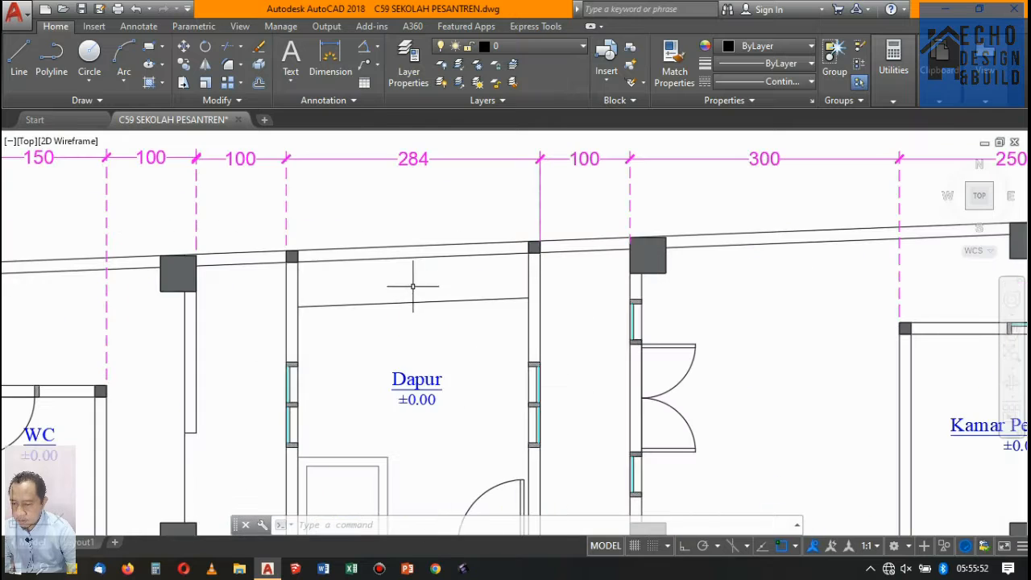
{"action": "left_click", "coordinate": [435, 294]}
{"action": "left_click", "coordinate": [399, 318]}
{"action": "scroll", "coordinate": [440, 375], "scroll_direction": "down", "scroll_amount": 4}
{"action": "scroll", "coordinate": [443, 369], "scroll_direction": "up", "scroll_amount": 2}
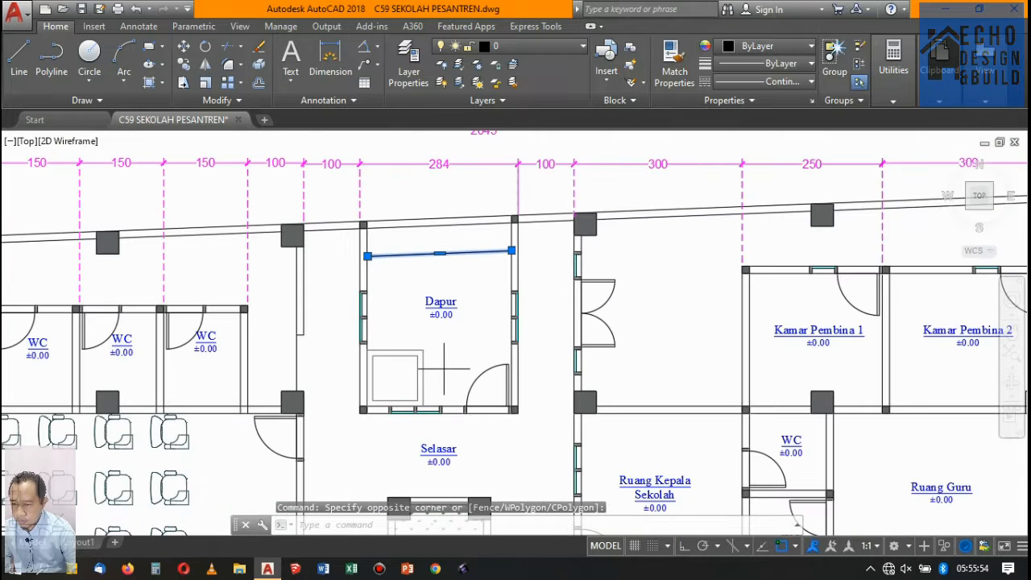
{"action": "left_click", "coordinate": [443, 369]}
{"action": "left_click", "coordinate": [401, 337]}
{"action": "left_click", "coordinate": [185, 65]}
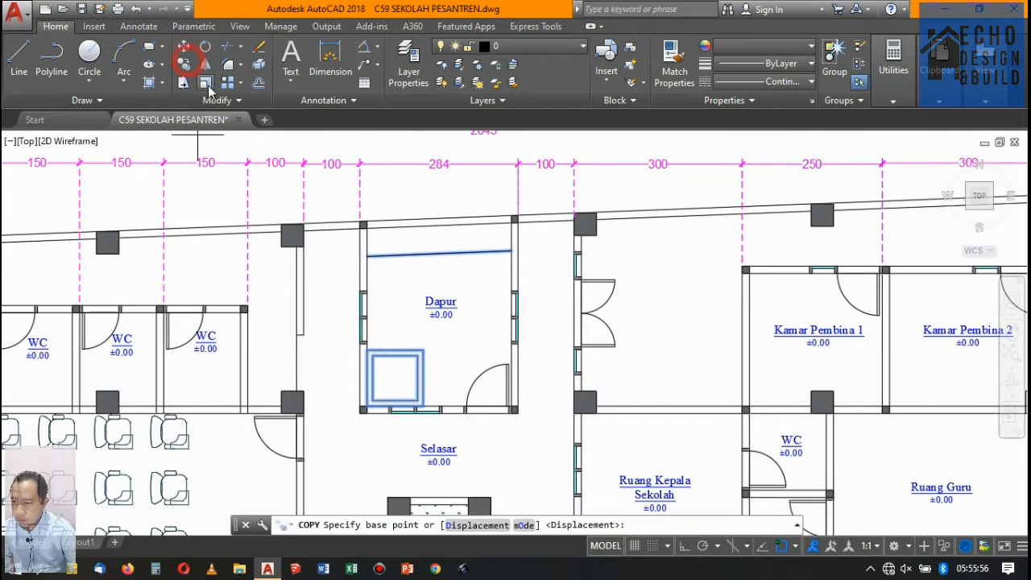
{"action": "scroll", "coordinate": [451, 234], "scroll_direction": "up", "scroll_amount": 6}
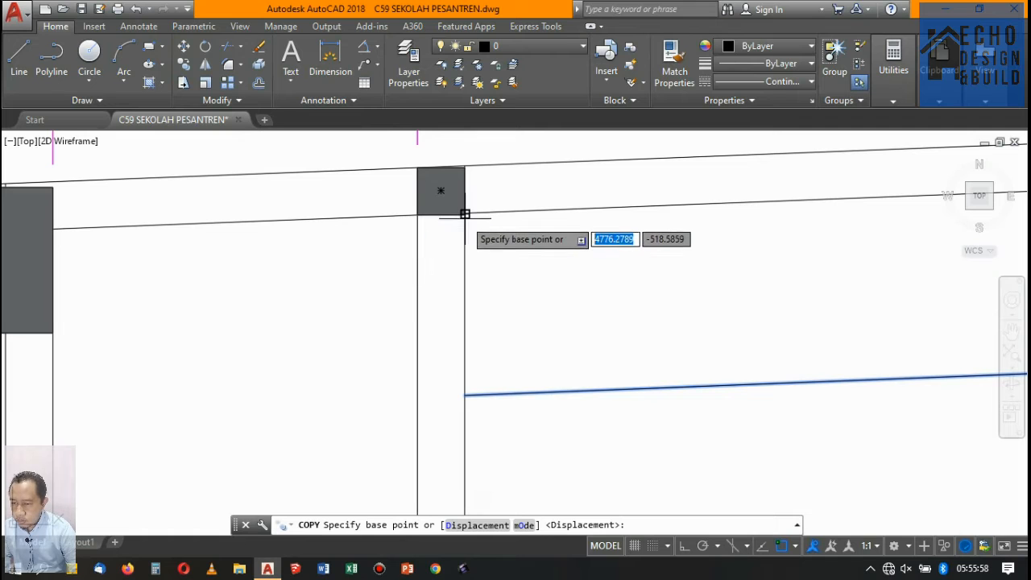
{"action": "scroll", "coordinate": [465, 214], "scroll_direction": "up", "scroll_amount": 3}
{"action": "left_click", "coordinate": [433, 223]}
{"action": "scroll", "coordinate": [281, 215], "scroll_direction": "down", "scroll_amount": 5}
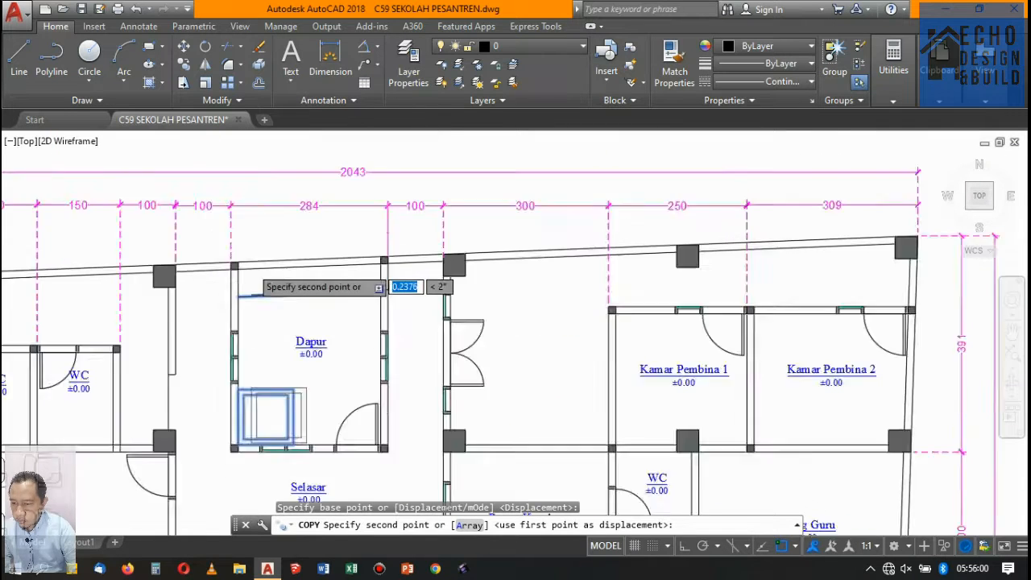
{"action": "scroll", "coordinate": [341, 271], "scroll_direction": "down", "scroll_amount": 5}
{"action": "scroll", "coordinate": [610, 226], "scroll_direction": "down", "scroll_amount": 2}
{"action": "scroll", "coordinate": [317, 277], "scroll_direction": "up", "scroll_amount": 3}
{"action": "scroll", "coordinate": [164, 311], "scroll_direction": "up", "scroll_amount": 2}
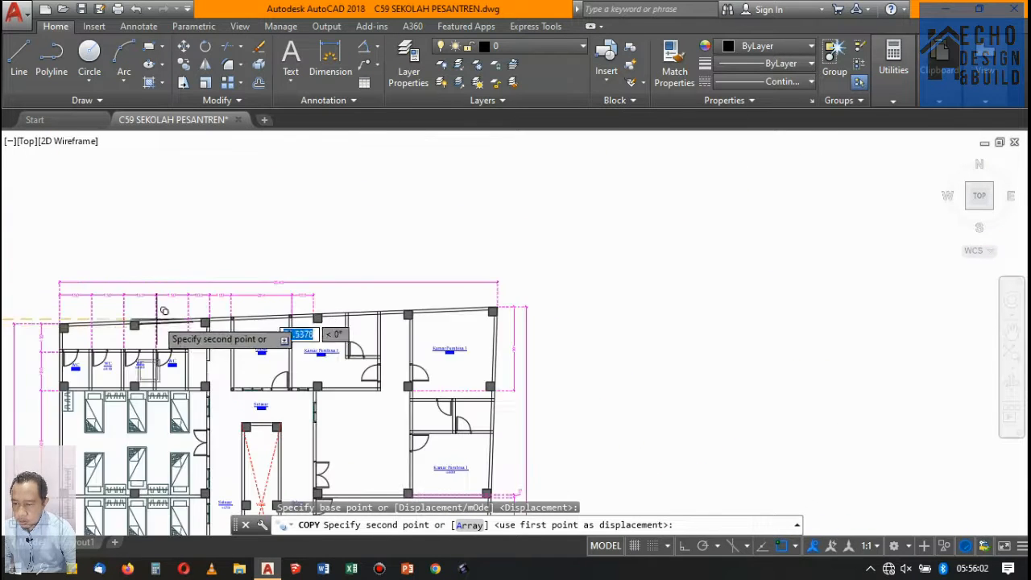
{"action": "scroll", "coordinate": [164, 311], "scroll_direction": "up", "scroll_amount": 8}
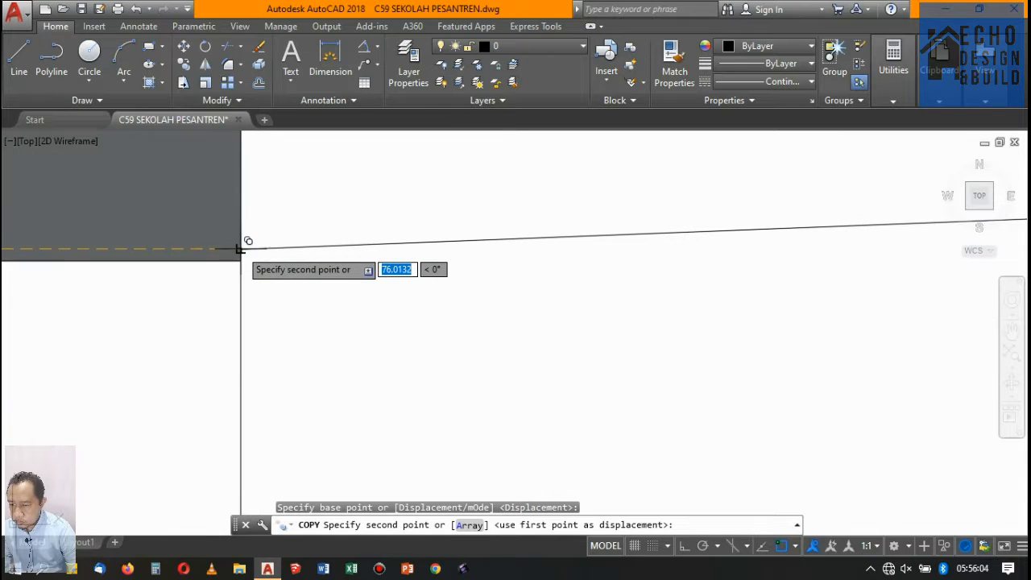
{"action": "left_click", "coordinate": [242, 247]}
{"action": "scroll", "coordinate": [363, 185], "scroll_direction": "down", "scroll_amount": 6}
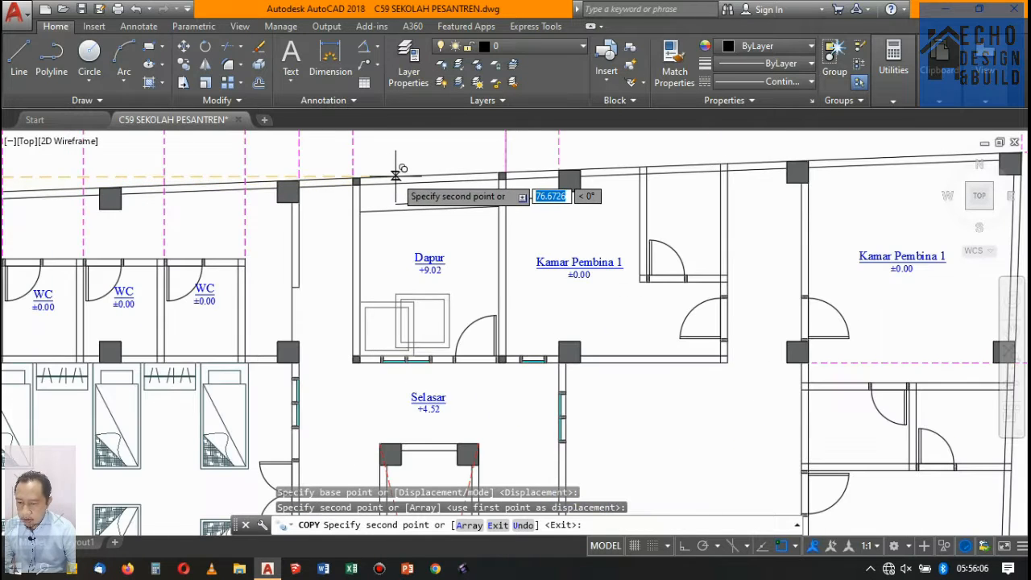
{"action": "key", "text": "Return"}
Copy the double window in the ground-floor Dapur's left wall to the dormitory Dapur, aligned on the room's lower-left column corner
{"action": "scroll", "coordinate": [499, 241], "scroll_direction": "down", "scroll_amount": 5}
{"action": "scroll", "coordinate": [483, 282], "scroll_direction": "up", "scroll_amount": 6}
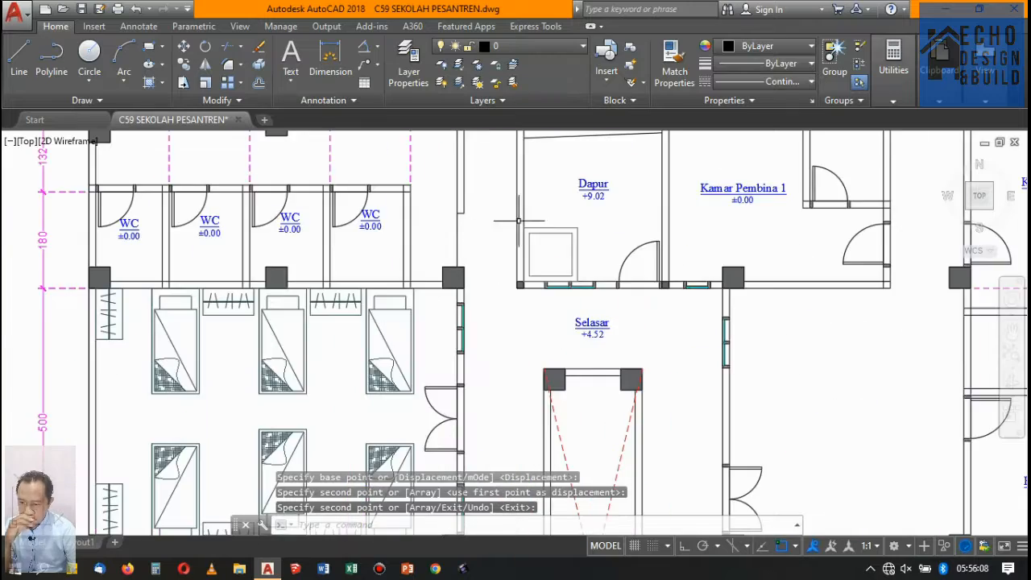
{"action": "scroll", "coordinate": [484, 282], "scroll_direction": "down", "scroll_amount": 15}
{"action": "scroll", "coordinate": [396, 223], "scroll_direction": "up", "scroll_amount": 10}
{"action": "scroll", "coordinate": [466, 227], "scroll_direction": "up", "scroll_amount": 8}
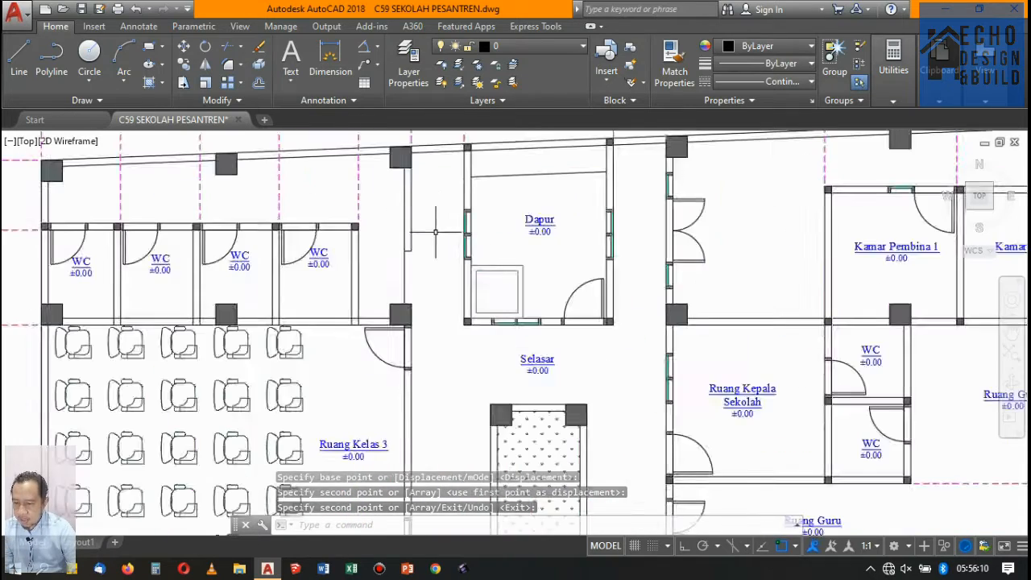
{"action": "left_click", "coordinate": [467, 156]}
{"action": "left_click", "coordinate": [520, 300]}
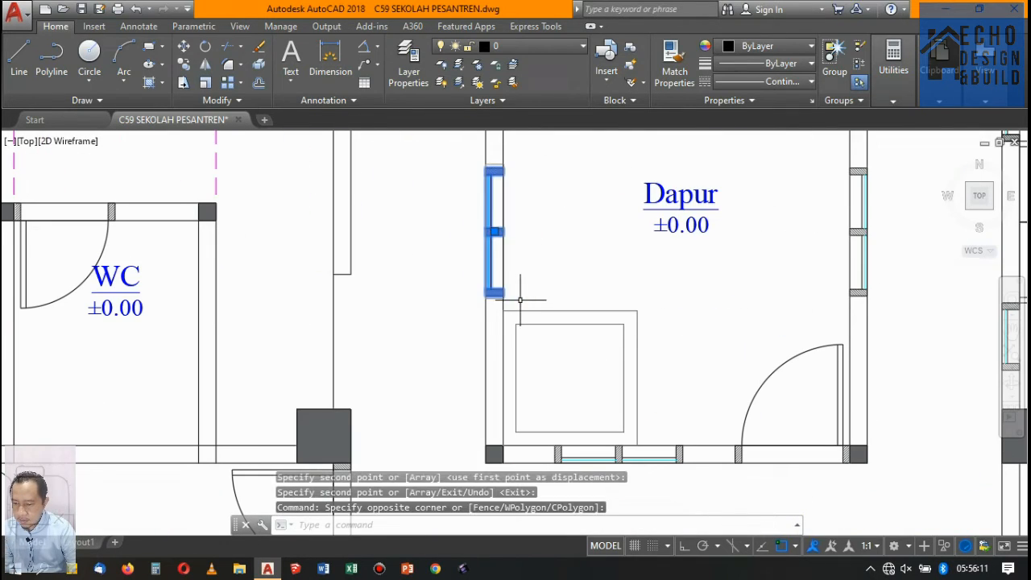
{"action": "left_click", "coordinate": [184, 64]}
{"action": "scroll", "coordinate": [525, 374], "scroll_direction": "down", "scroll_amount": 2}
{"action": "scroll", "coordinate": [475, 302], "scroll_direction": "up", "scroll_amount": 2}
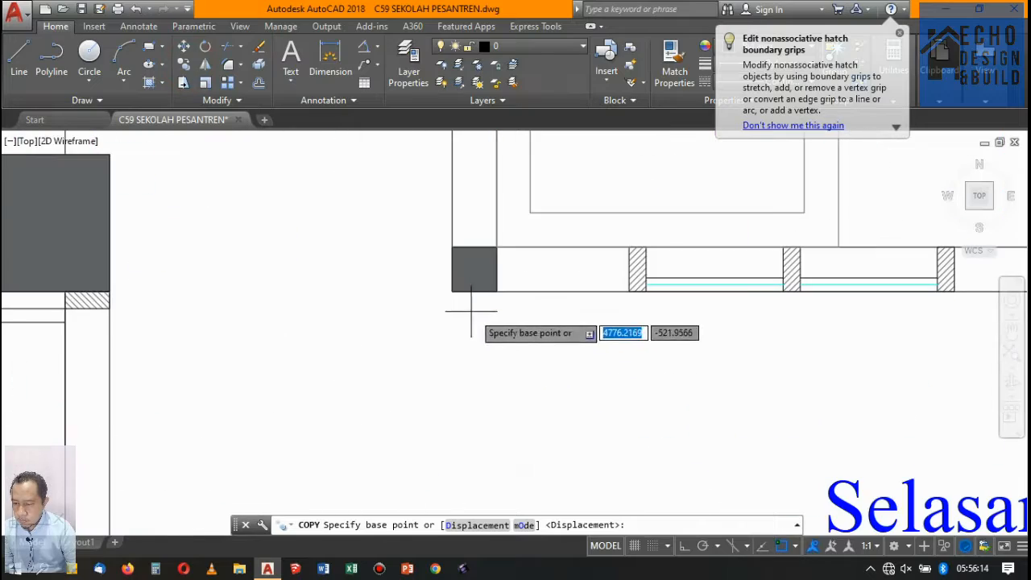
{"action": "left_click", "coordinate": [451, 289]}
{"action": "scroll", "coordinate": [323, 298], "scroll_direction": "down", "scroll_amount": 5}
{"action": "scroll", "coordinate": [357, 299], "scroll_direction": "down", "scroll_amount": 2}
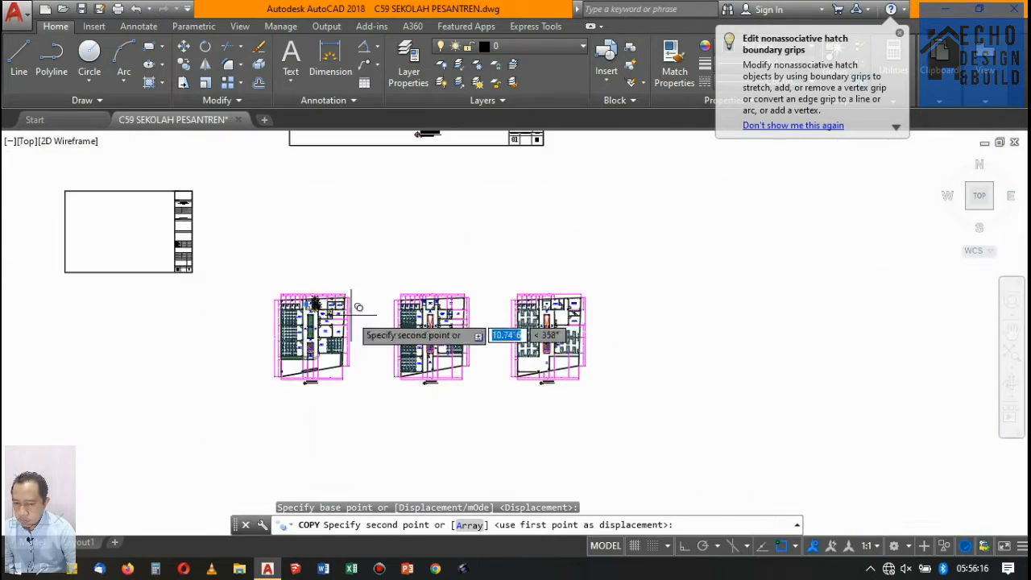
{"action": "scroll", "coordinate": [530, 328], "scroll_direction": "up", "scroll_amount": 8}
{"action": "scroll", "coordinate": [537, 301], "scroll_direction": "up", "scroll_amount": 5}
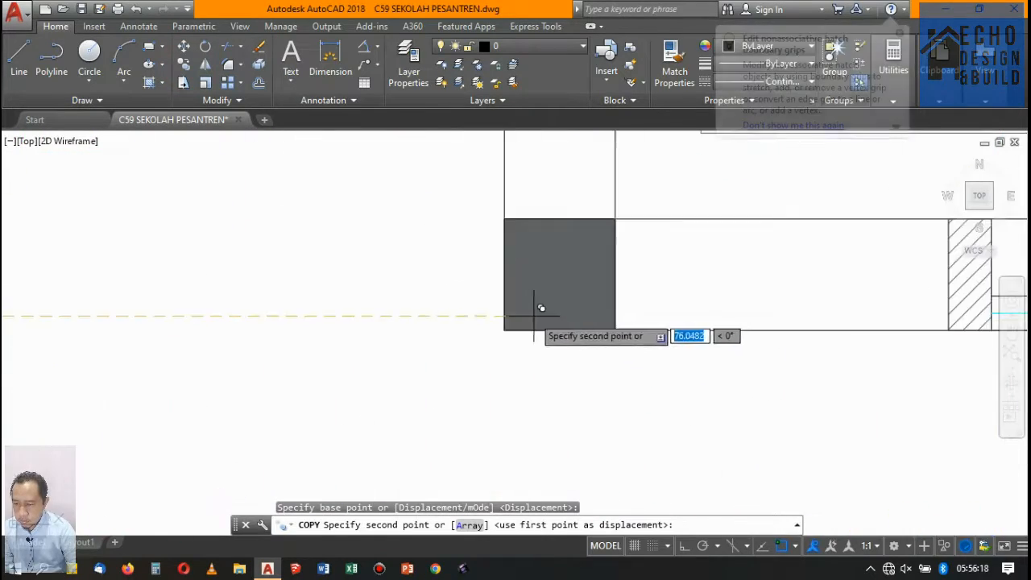
{"action": "left_click", "coordinate": [504, 326]}
{"action": "scroll", "coordinate": [504, 325], "scroll_direction": "down", "scroll_amount": 5}
{"action": "key", "text": "Return"}
{"action": "scroll", "coordinate": [564, 266], "scroll_direction": "down", "scroll_amount": 4}
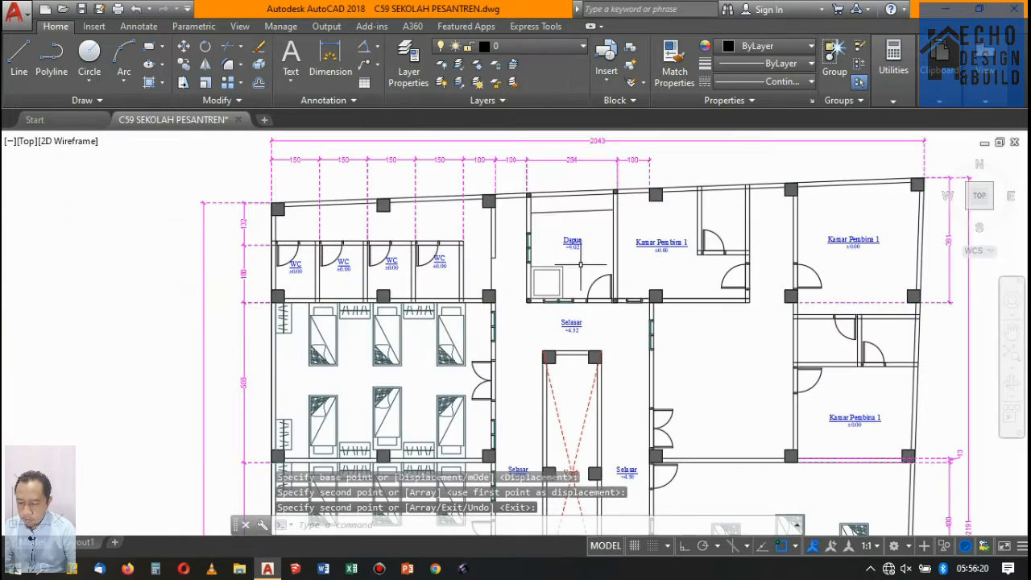
Set the floor level in the Selasar label below the dormitory Dapur to +9.02
{"action": "scroll", "coordinate": [605, 237], "scroll_direction": "up", "scroll_amount": 4}
{"action": "scroll", "coordinate": [605, 237], "scroll_direction": "down", "scroll_amount": 4}
{"action": "scroll", "coordinate": [563, 215], "scroll_direction": "up", "scroll_amount": 4}
{"action": "scroll", "coordinate": [563, 215], "scroll_direction": "down", "scroll_amount": 8}
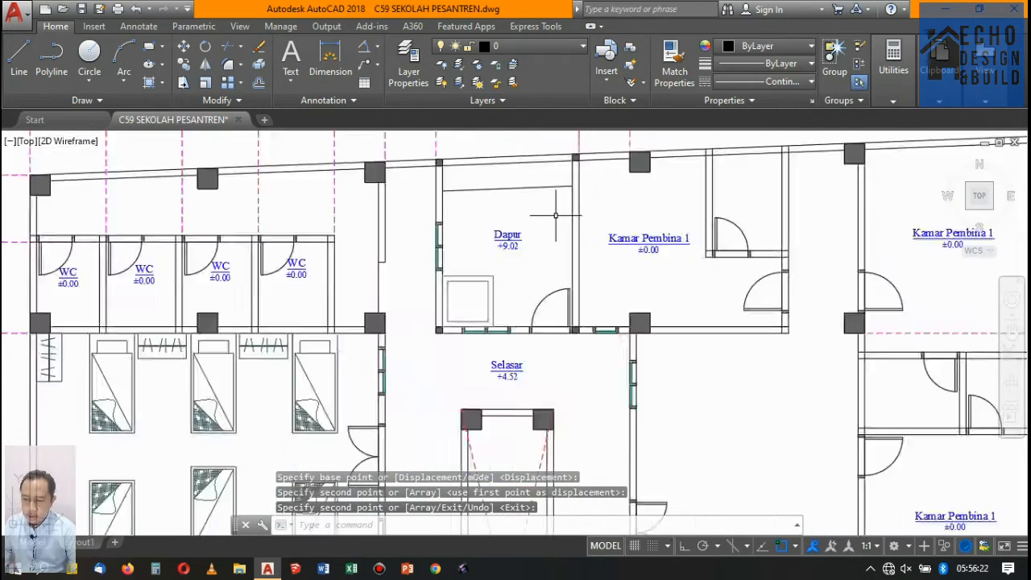
{"action": "scroll", "coordinate": [560, 266], "scroll_direction": "up", "scroll_amount": 4}
{"action": "scroll", "coordinate": [567, 176], "scroll_direction": "up", "scroll_amount": 6}
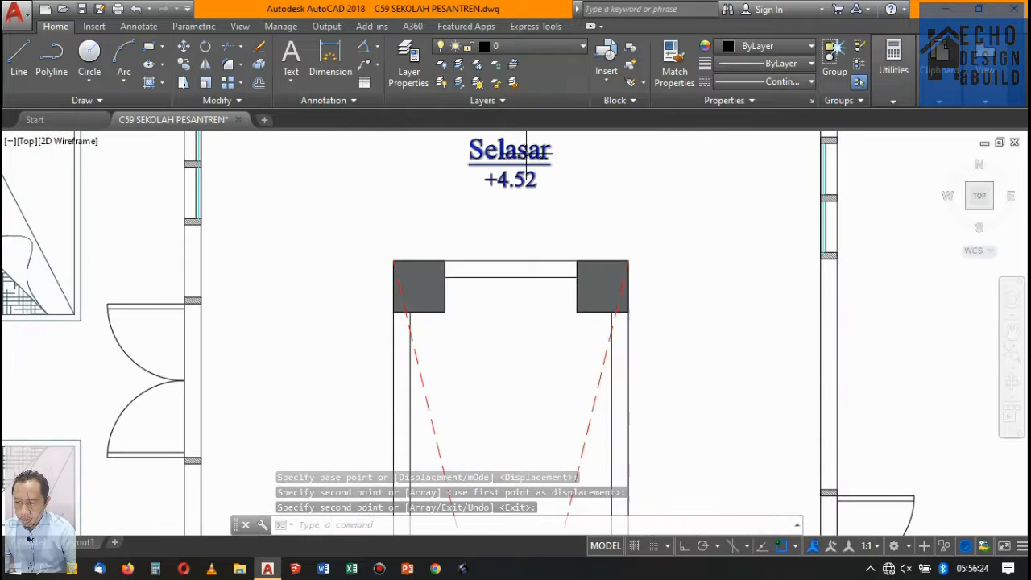
{"action": "left_click", "coordinate": [520, 169]}
{"action": "left_click", "coordinate": [517, 177]}
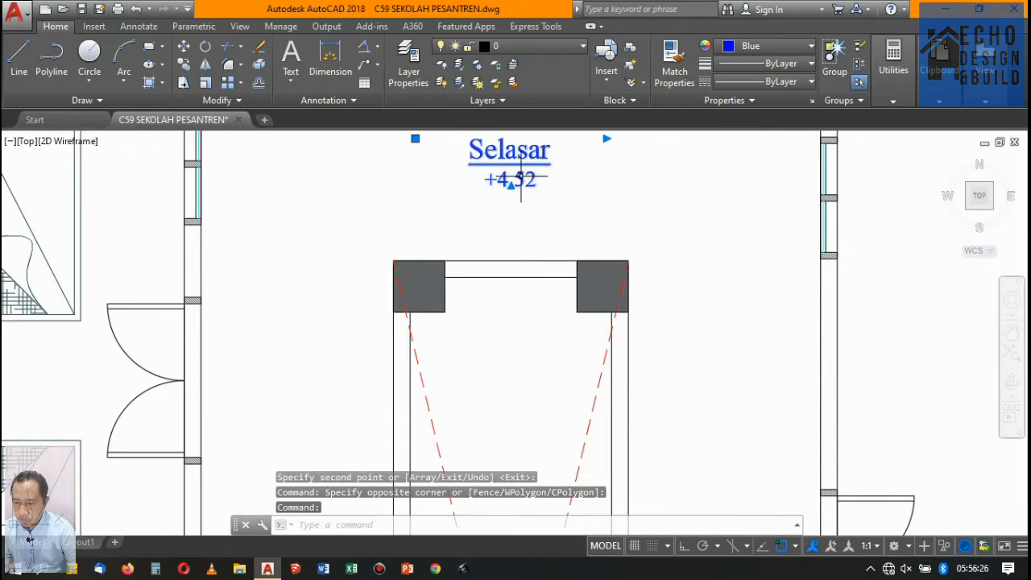
{"action": "double_click", "coordinate": [525, 181]}
{"action": "left_click_drag", "start_coordinate": [483, 185], "coordinate": [554, 184]}
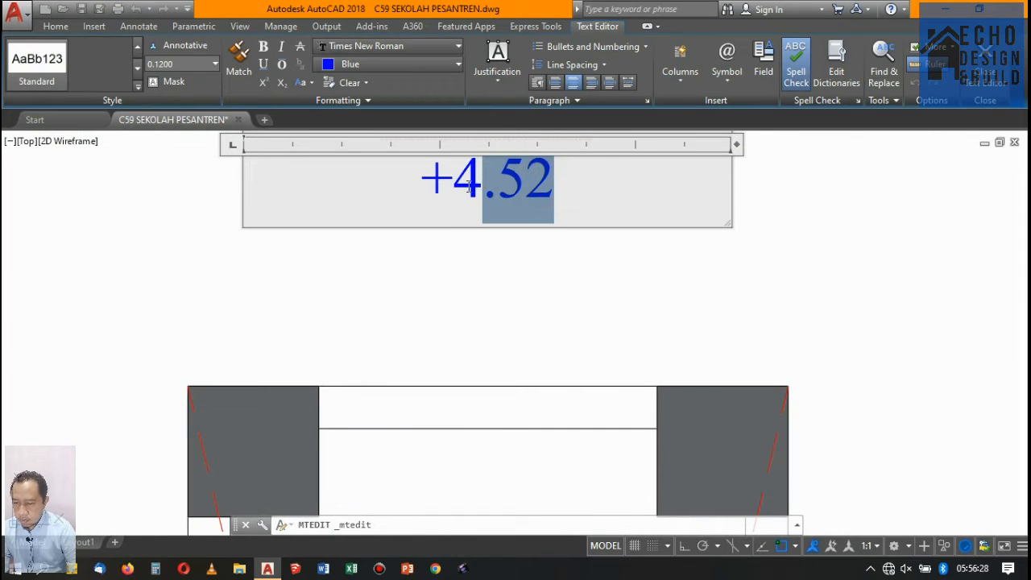
{"action": "type", "text": "9."}
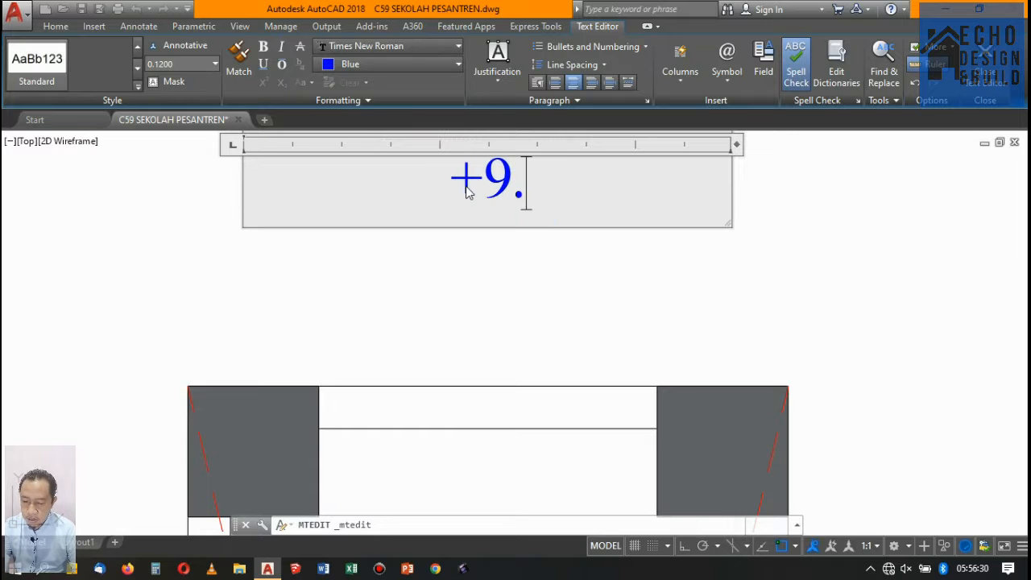
{"action": "left_click", "coordinate": [523, 274]}
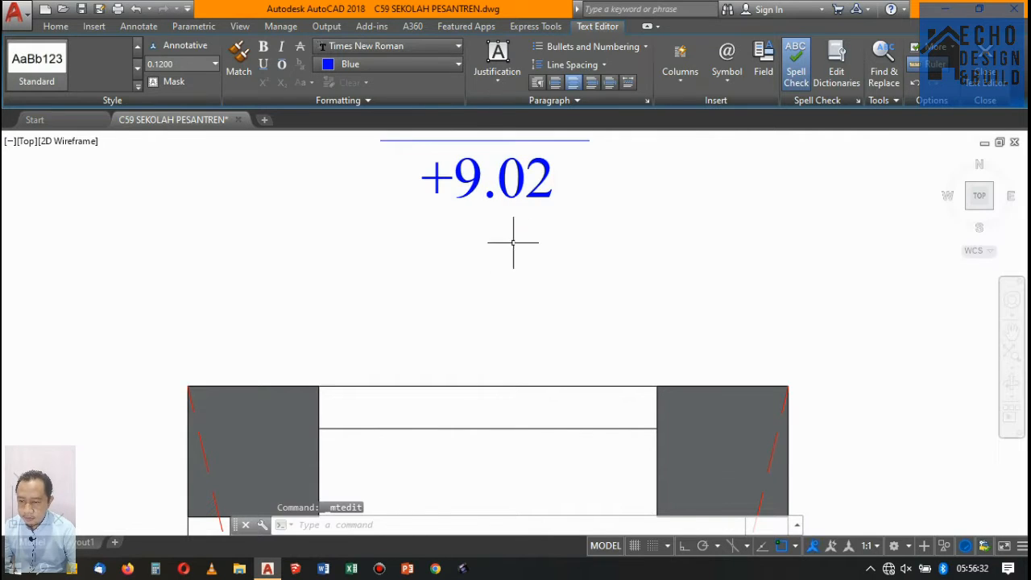
Set the floor level in the Selasar label to the right of the dormitory plan's void to +9.00
{"action": "scroll", "coordinate": [500, 229], "scroll_direction": "down", "scroll_amount": 8}
{"action": "scroll", "coordinate": [542, 299], "scroll_direction": "up", "scroll_amount": 3}
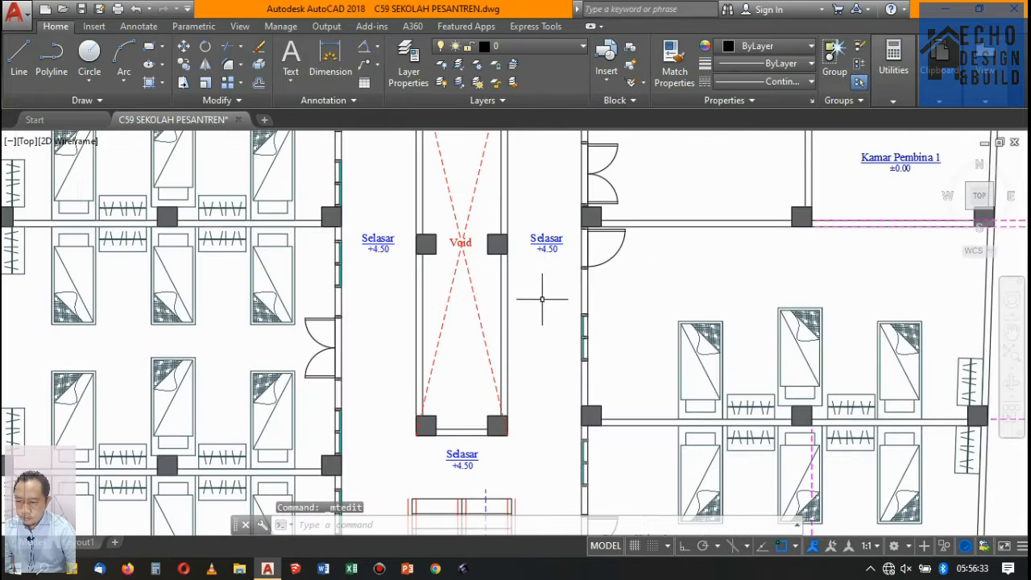
{"action": "double_click", "coordinate": [547, 246]}
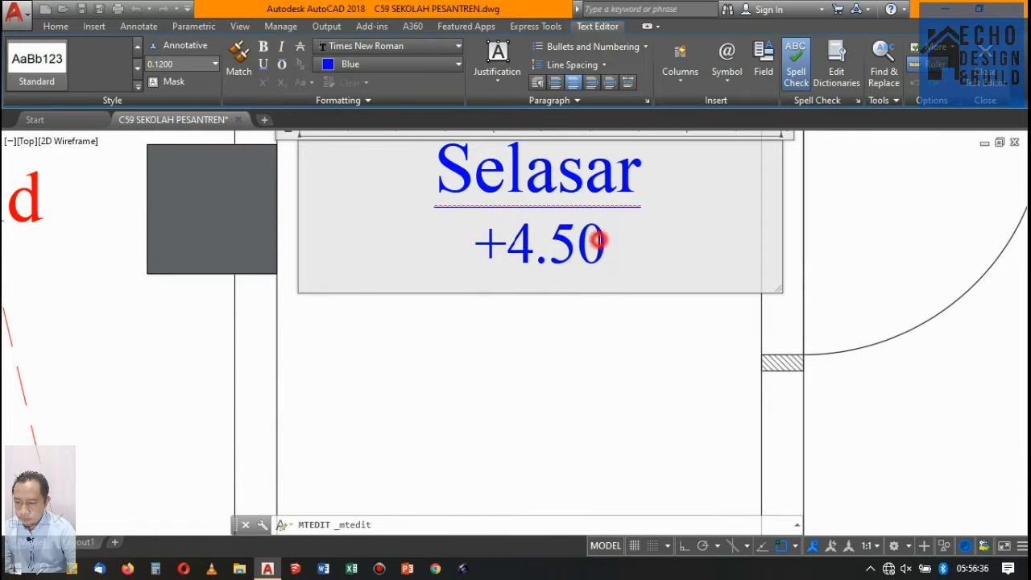
{"action": "left_click_drag", "start_coordinate": [597, 240], "coordinate": [488, 253]}
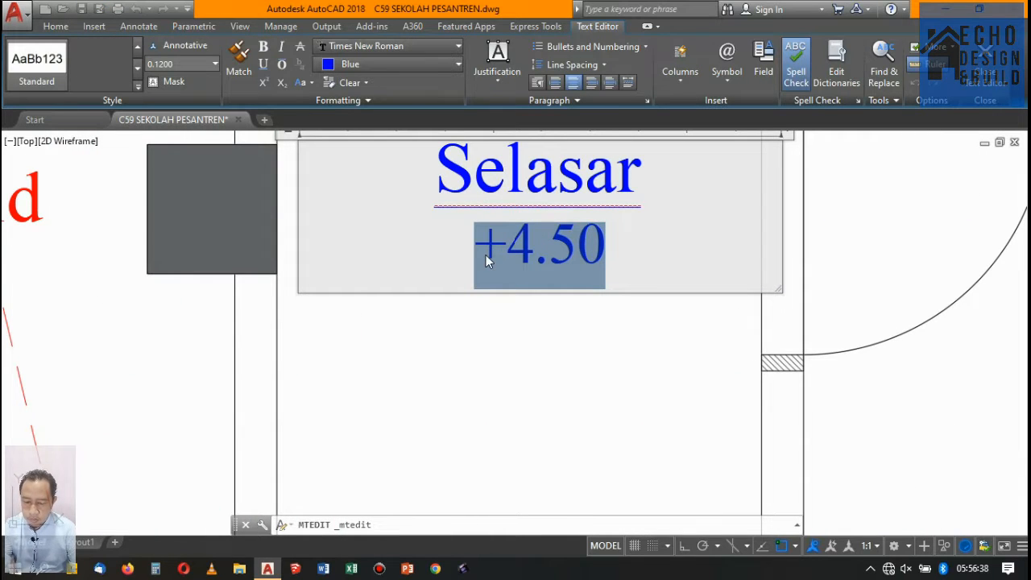
{"action": "type", "text": "+9"}
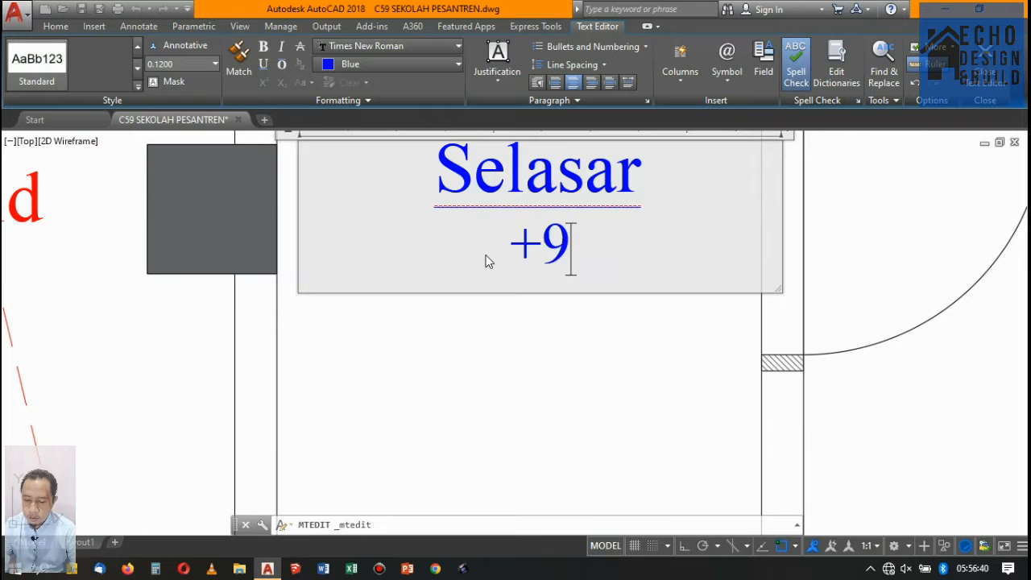
{"action": "left_click", "coordinate": [522, 391]}
Correct the floor level in the Selasar label below the dormitory Dapur to +9.00
{"action": "scroll", "coordinate": [534, 346], "scroll_direction": "down", "scroll_amount": 4}
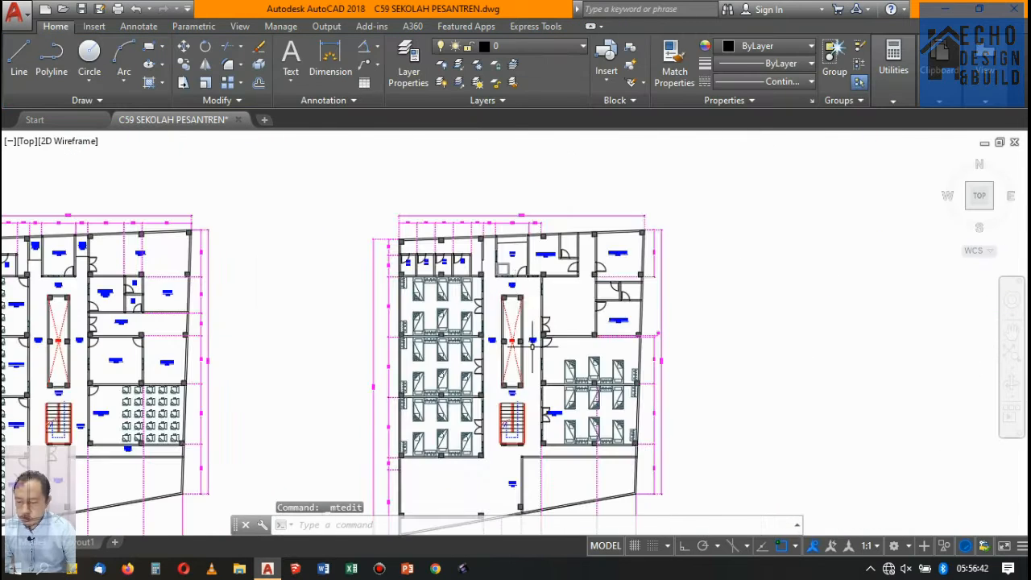
{"action": "scroll", "coordinate": [505, 344], "scroll_direction": "up", "scroll_amount": 4}
{"action": "double_click", "coordinate": [504, 344]}
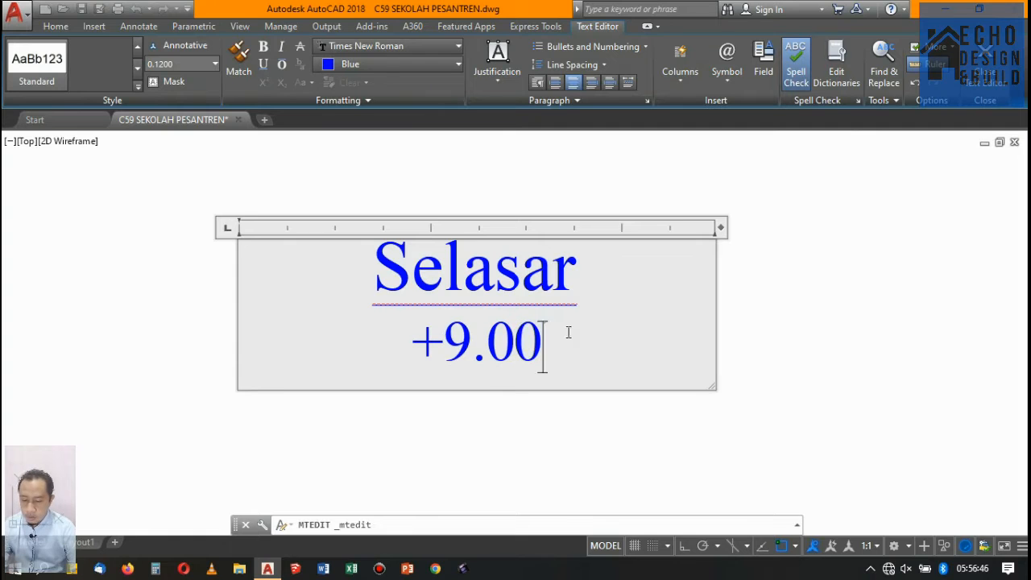
{"action": "double_click", "coordinate": [699, 321]}
{"action": "left_click", "coordinate": [785, 242]}
Set the floor level in the Selasar label to the left of the dormitory plan's void to +9.00
{"action": "scroll", "coordinate": [605, 202], "scroll_direction": "down", "scroll_amount": 5}
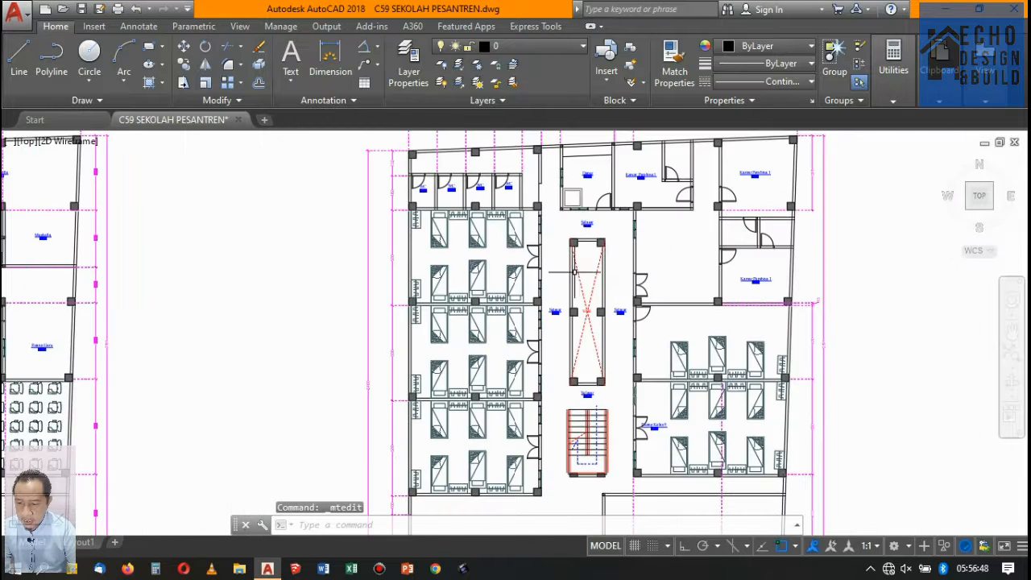
{"action": "scroll", "coordinate": [545, 299], "scroll_direction": "up", "scroll_amount": 5}
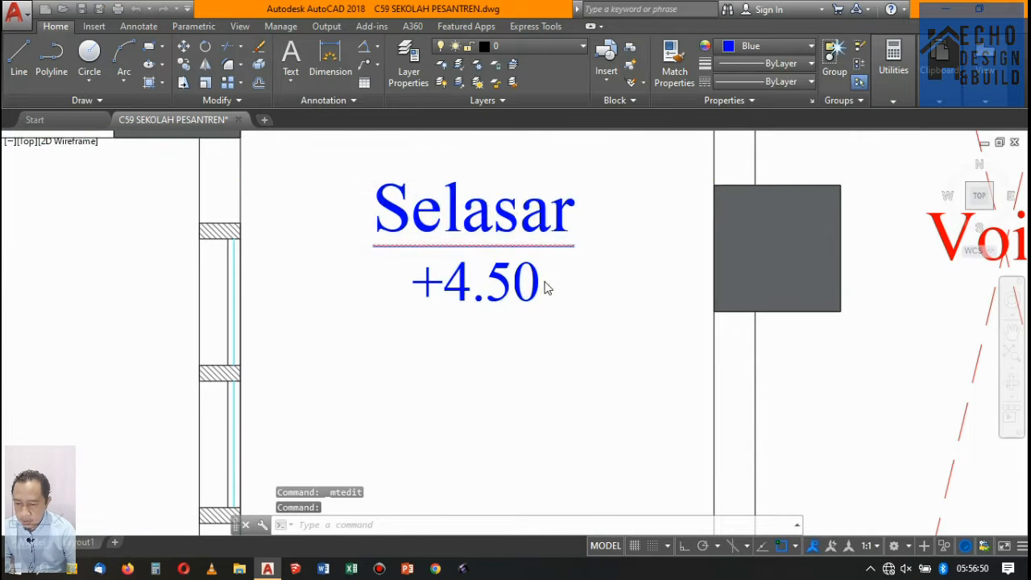
{"action": "double_click", "coordinate": [544, 284]}
{"action": "left_click_drag", "start_coordinate": [543, 282], "coordinate": [435, 294]}
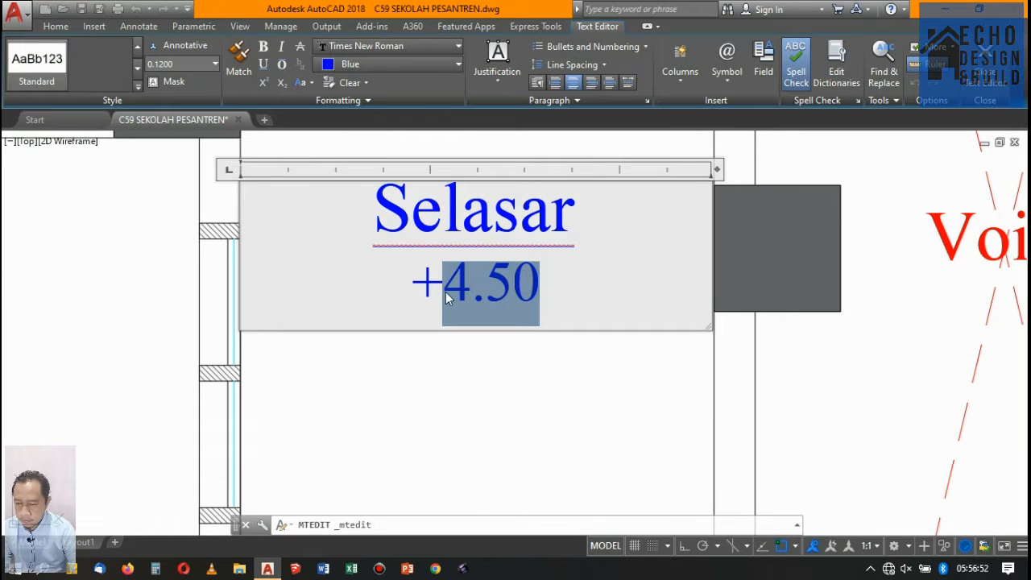
{"action": "type", "text": "9.00"}
{"action": "left_click", "coordinate": [472, 382]}
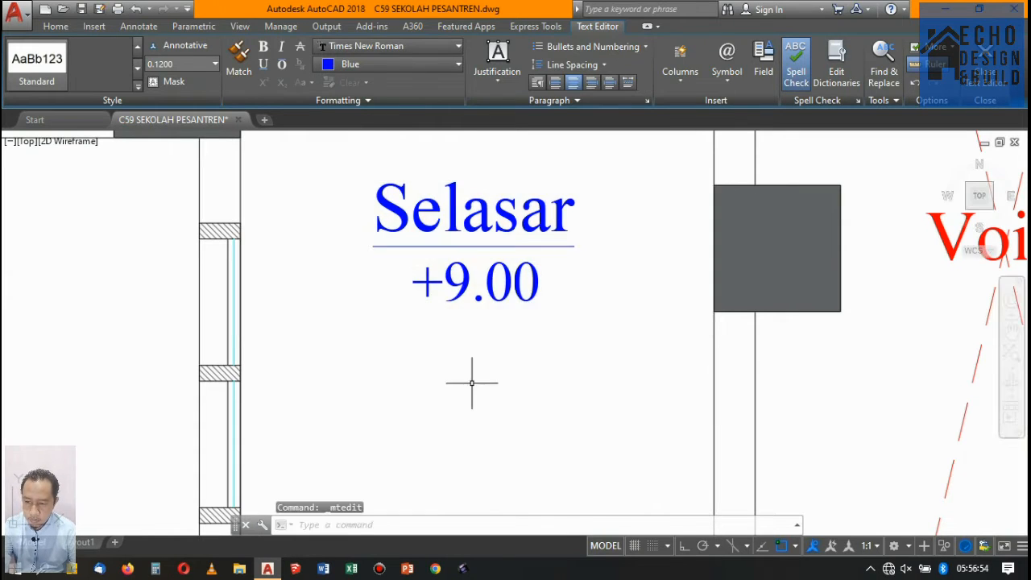
Set the floor level in the Selasar label between the void and the stairs to +9.00
{"action": "scroll", "coordinate": [472, 383], "scroll_direction": "down", "scroll_amount": 6}
{"action": "scroll", "coordinate": [511, 234], "scroll_direction": "up", "scroll_amount": 5}
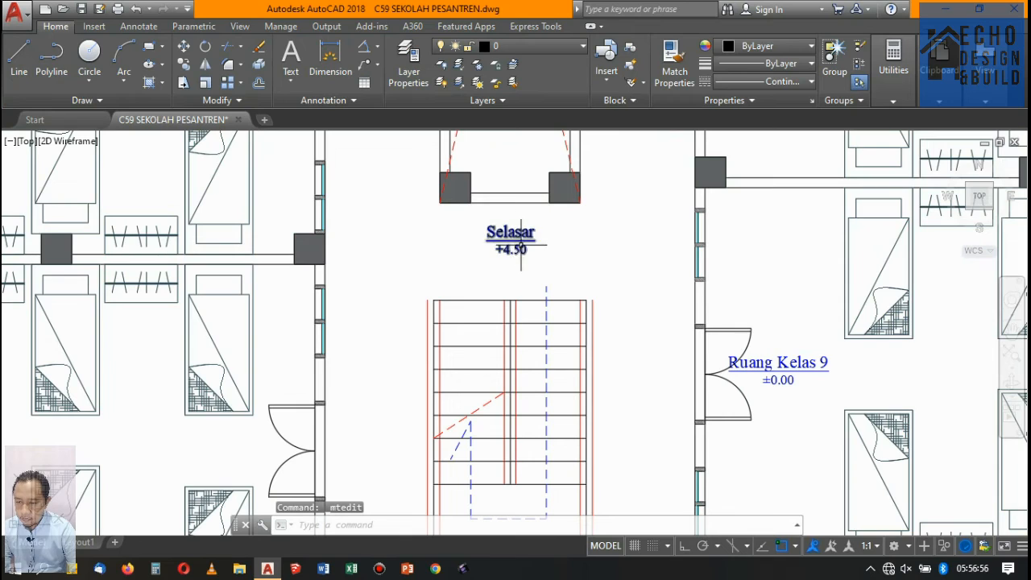
{"action": "double_click", "coordinate": [521, 245]}
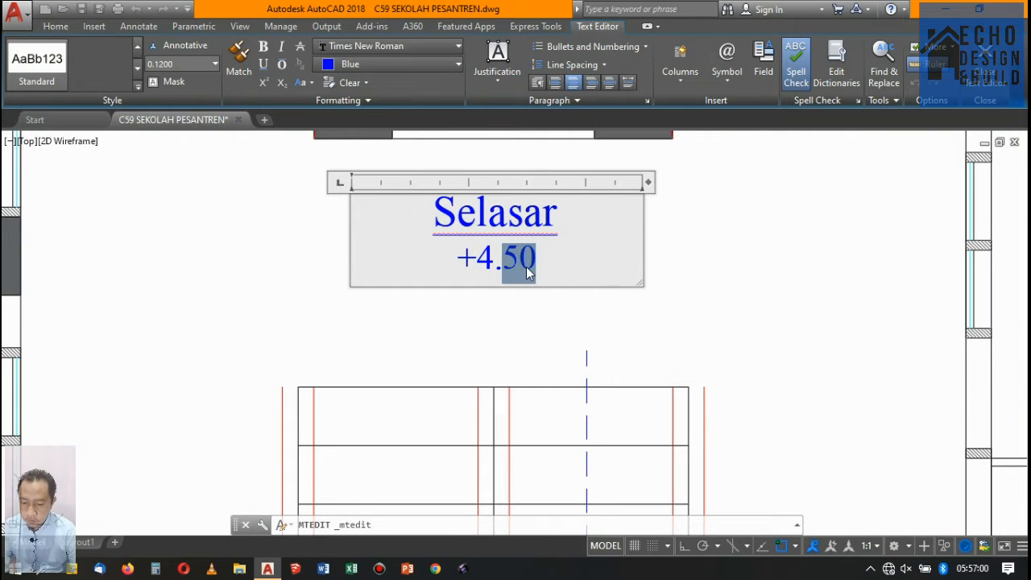
{"action": "key", "text": "BackSpace"}
{"action": "type", "text": "9."}
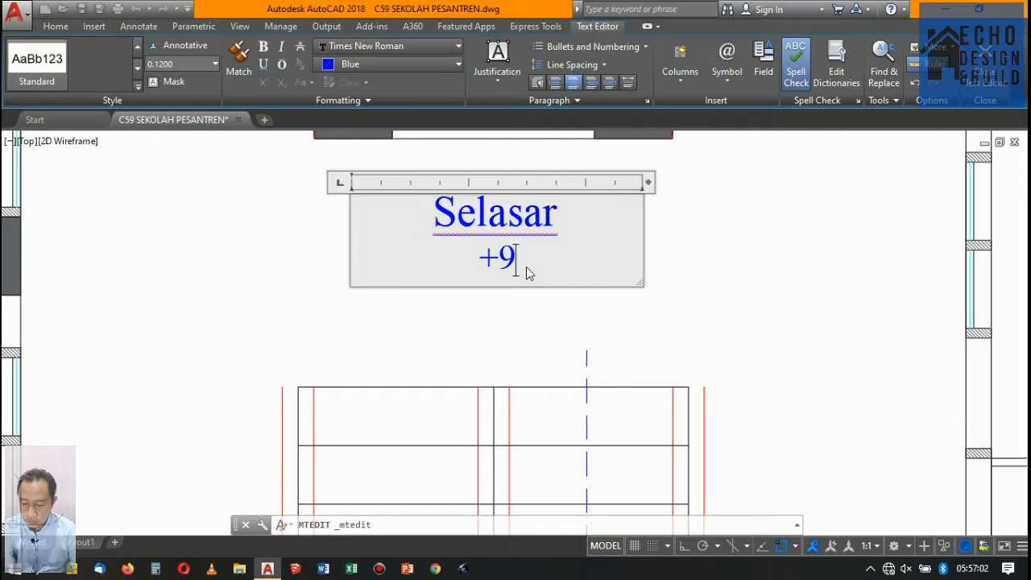
{"action": "left_click", "coordinate": [338, 274]}
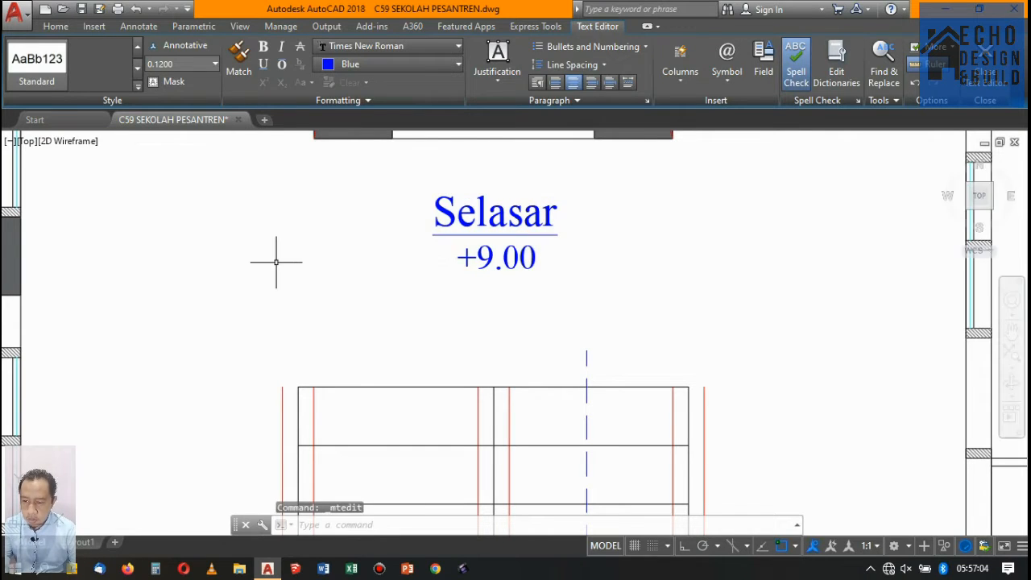
Move the Gudang label to the middle of the open area below the left dormitory rooms on Denah Lantai 3
{"action": "scroll", "coordinate": [403, 307], "scroll_direction": "down", "scroll_amount": 5}
{"action": "scroll", "coordinate": [539, 350], "scroll_direction": "up", "scroll_amount": 6}
{"action": "left_click", "coordinate": [554, 330]}
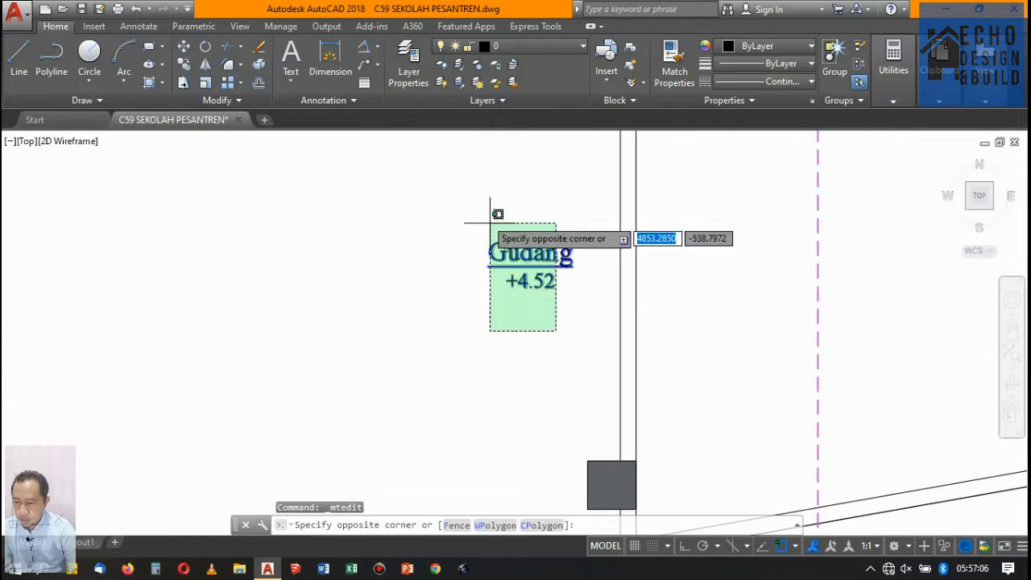
{"action": "left_click", "coordinate": [485, 224]}
{"action": "type", "text": "m"}
{"action": "key", "text": "Return"}
{"action": "left_click", "coordinate": [524, 281]}
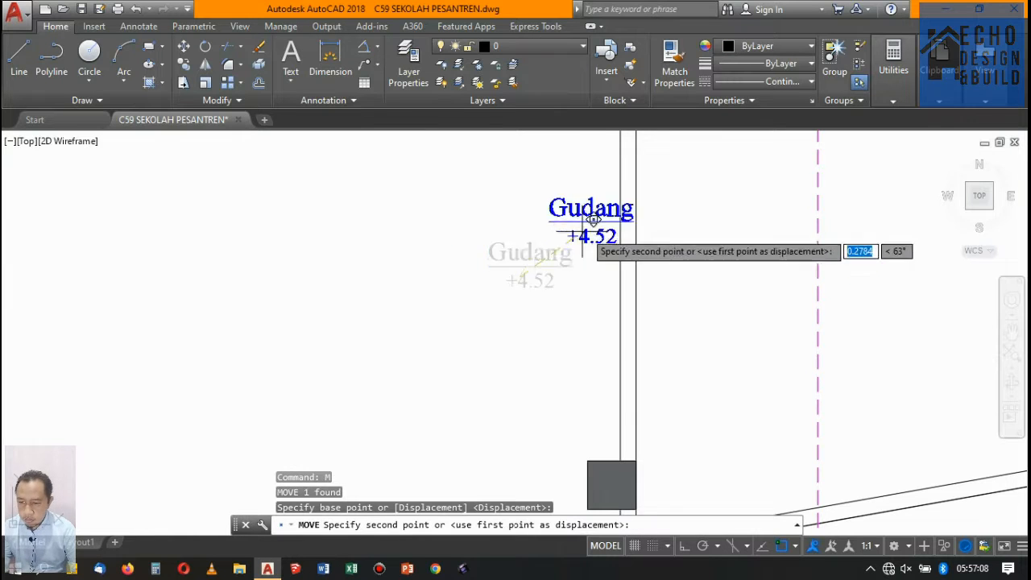
{"action": "scroll", "coordinate": [496, 238], "scroll_direction": "down", "scroll_amount": 3}
{"action": "scroll", "coordinate": [498, 237], "scroll_direction": "up", "scroll_amount": 2}
{"action": "left_click", "coordinate": [503, 232]}
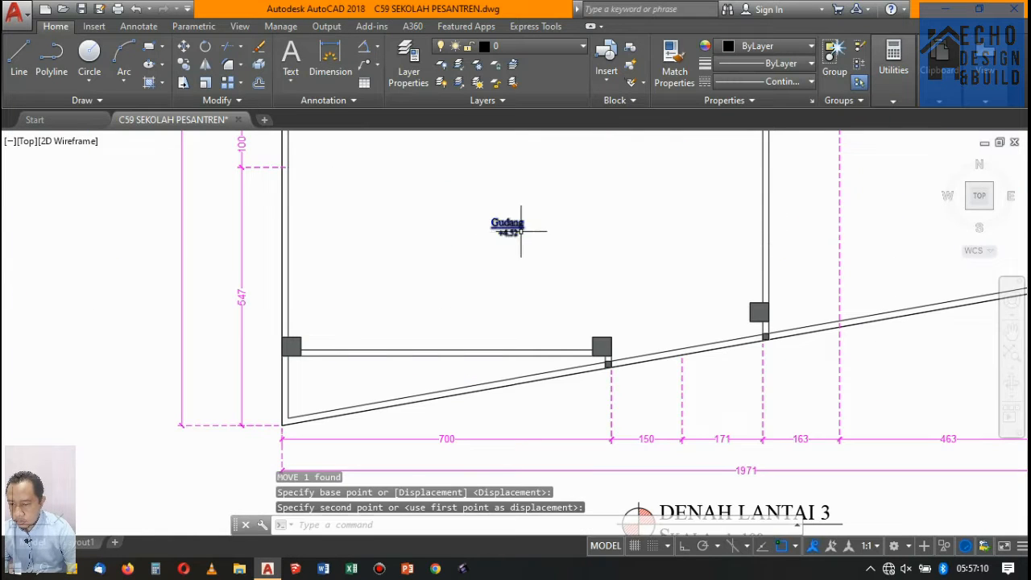
{"action": "key", "text": "space"}
{"action": "key", "text": "Escape"}
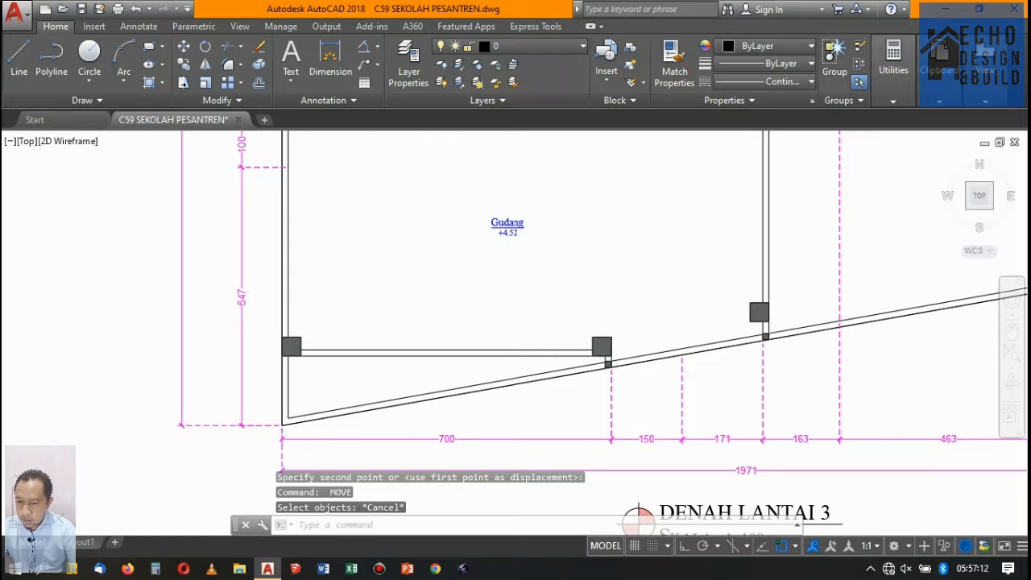
Replace the Gudang name in the moved label with "Balkon 9.00", keeping the existing level text on its own line below
{"action": "double_click", "coordinate": [507, 229]}
{"action": "left_click_drag", "start_coordinate": [573, 212], "coordinate": [448, 213]}
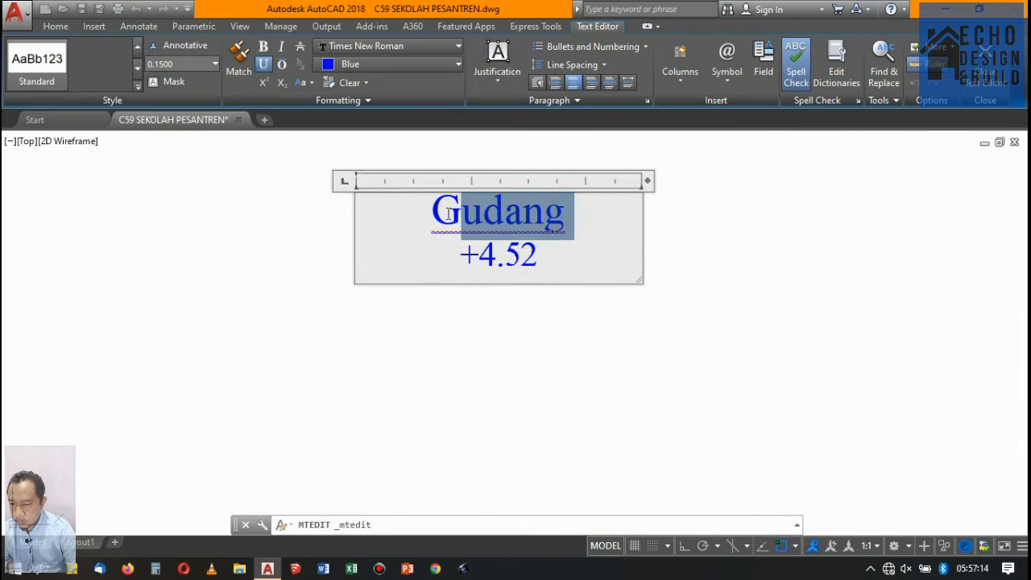
{"action": "type", "text": "Bal"}
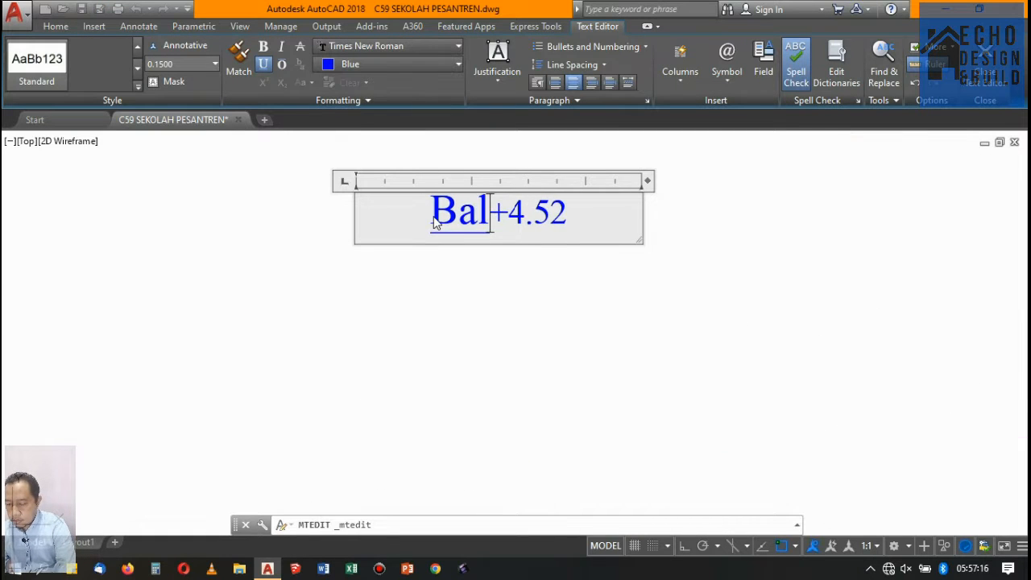
{"action": "type", "text": "kon 9.0"}
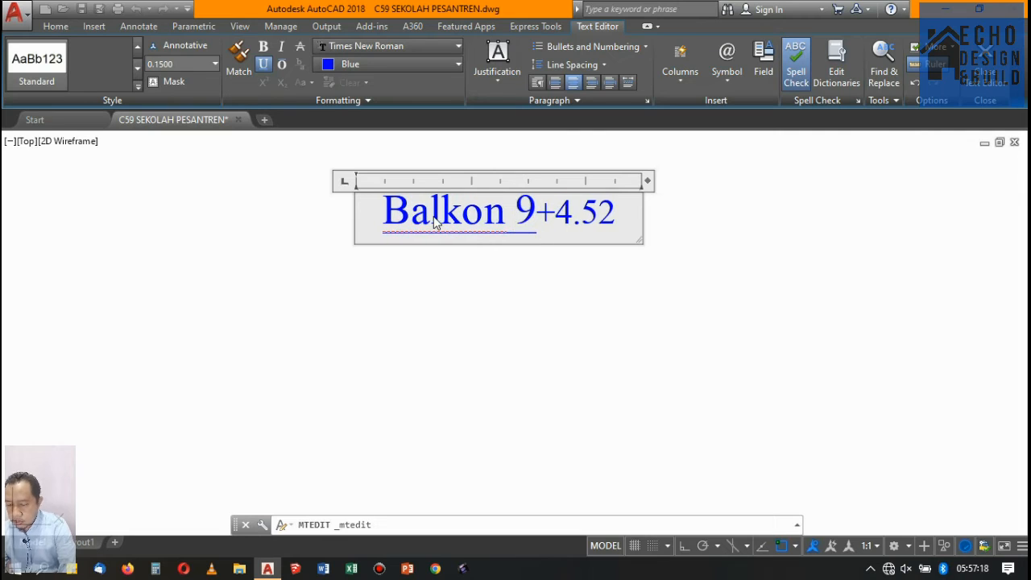
{"action": "type", "text": "0"}
{"action": "key", "text": "Return"}
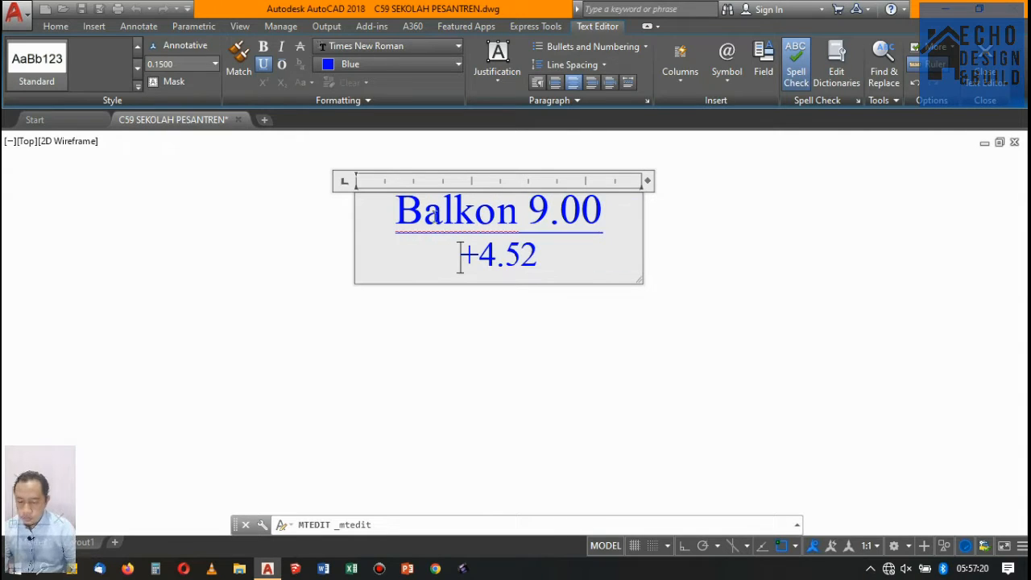
{"action": "scroll", "coordinate": [505, 302], "scroll_direction": "down", "scroll_amount": 6}
{"action": "left_click", "coordinate": [651, 233]}
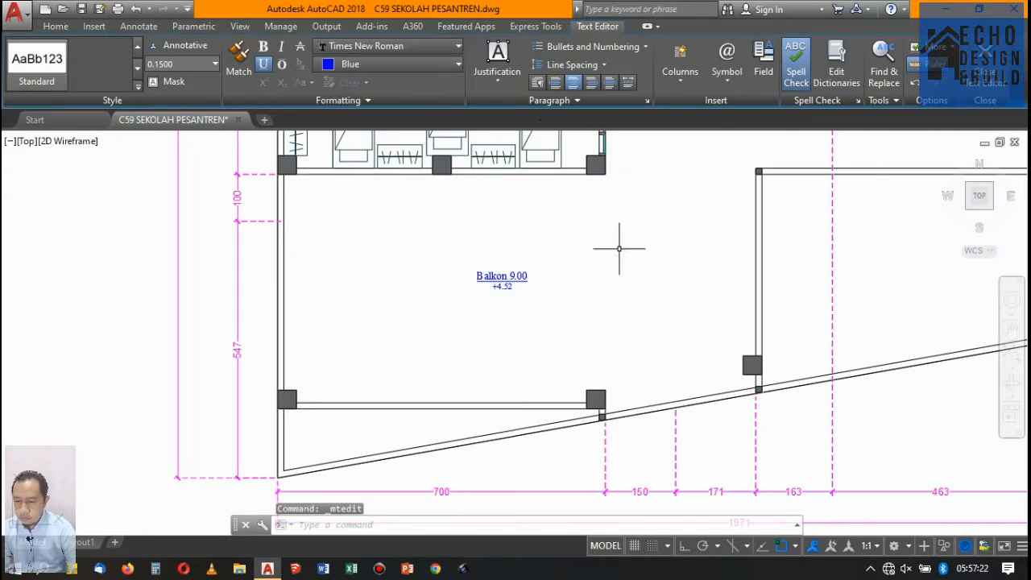
Examine Denah Lantai 3 from the balcony and stairs up to the Dapur and Kamar Pembina rooms and their labels
{"action": "scroll", "coordinate": [549, 277], "scroll_direction": "down", "scroll_amount": 5}
{"action": "scroll", "coordinate": [563, 199], "scroll_direction": "up", "scroll_amount": 3}
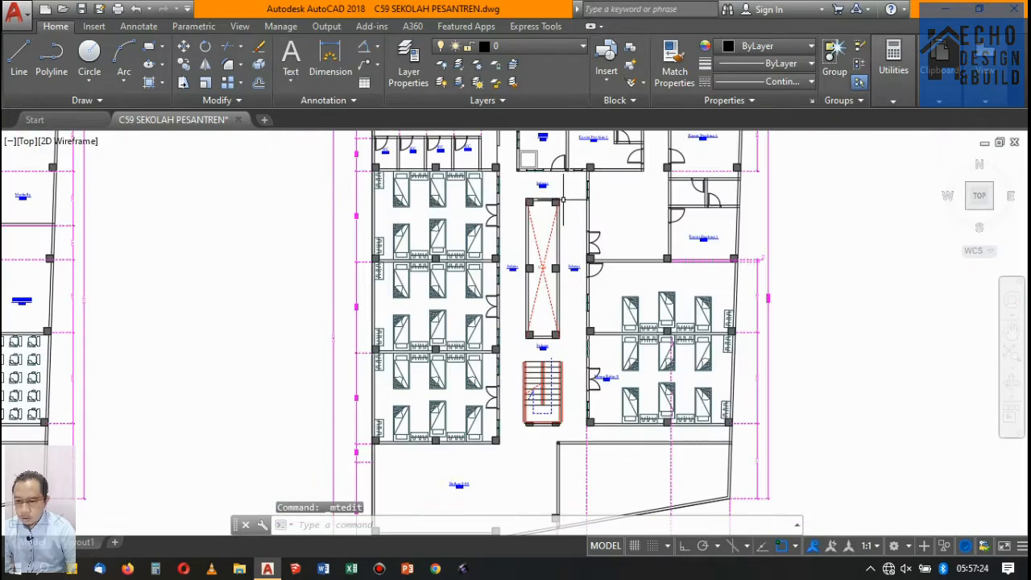
{"action": "scroll", "coordinate": [548, 290], "scroll_direction": "down", "scroll_amount": 5}
{"action": "scroll", "coordinate": [537, 253], "scroll_direction": "up", "scroll_amount": 6}
{"action": "scroll", "coordinate": [548, 274], "scroll_direction": "down", "scroll_amount": 4}
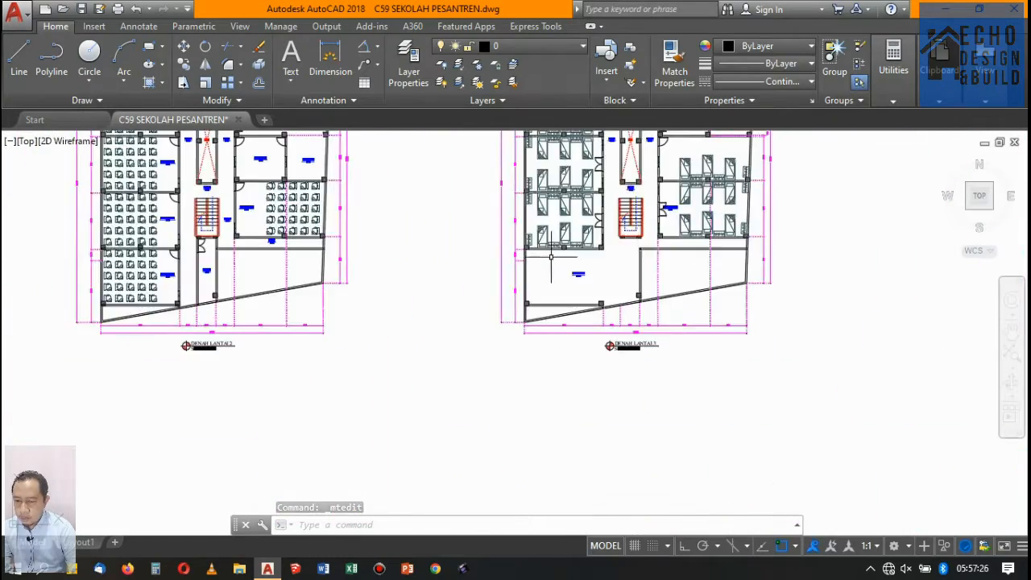
{"action": "scroll", "coordinate": [556, 297], "scroll_direction": "up", "scroll_amount": 4}
{"action": "scroll", "coordinate": [524, 306], "scroll_direction": "down", "scroll_amount": 3}
{"action": "scroll", "coordinate": [490, 261], "scroll_direction": "up", "scroll_amount": 5}
{"action": "scroll", "coordinate": [575, 387], "scroll_direction": "down", "scroll_amount": 5}
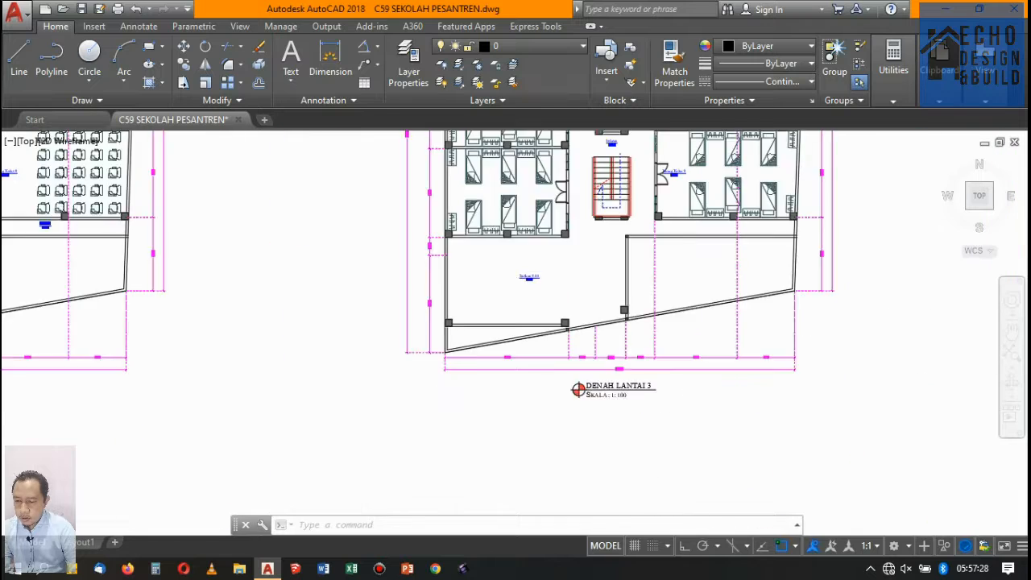
{"action": "scroll", "coordinate": [578, 206], "scroll_direction": "up", "scroll_amount": 3}
{"action": "scroll", "coordinate": [579, 206], "scroll_direction": "down", "scroll_amount": 4}
{"action": "scroll", "coordinate": [588, 233], "scroll_direction": "up", "scroll_amount": 4}
{"action": "scroll", "coordinate": [592, 242], "scroll_direction": "down", "scroll_amount": 4}
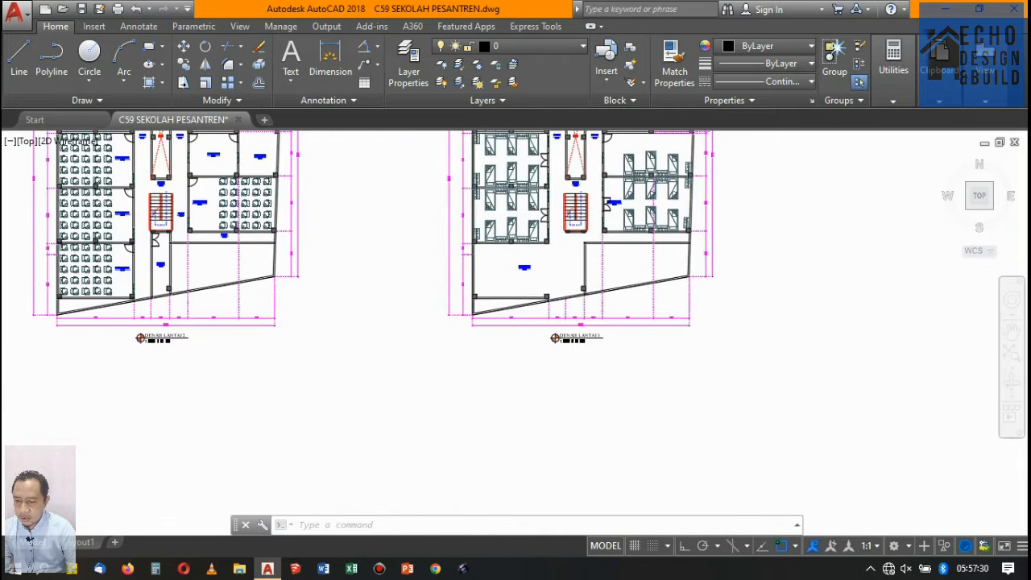
{"action": "scroll", "coordinate": [597, 247], "scroll_direction": "up", "scroll_amount": 3}
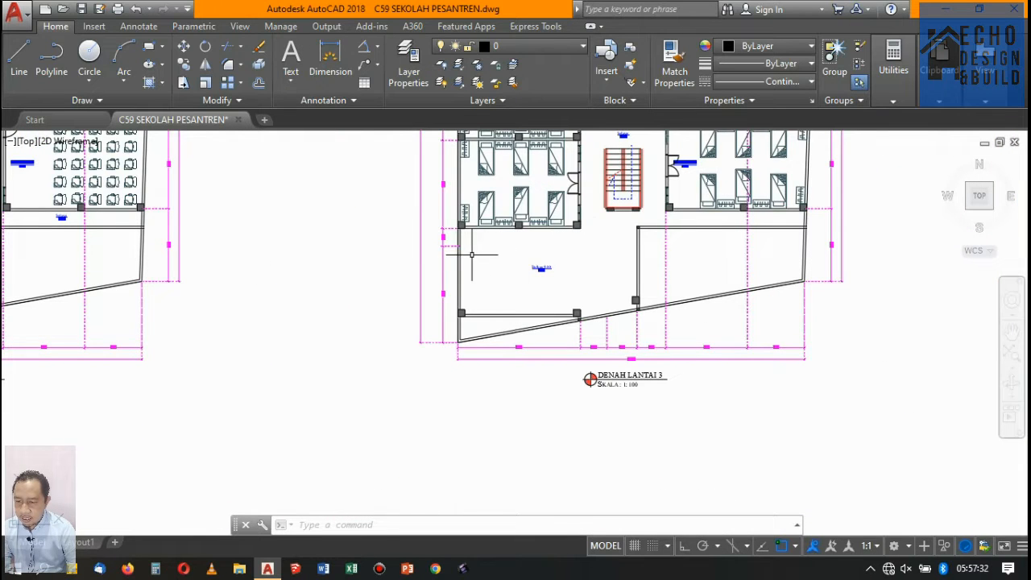
{"action": "scroll", "coordinate": [502, 240], "scroll_direction": "down", "scroll_amount": 4}
{"action": "scroll", "coordinate": [548, 241], "scroll_direction": "up", "scroll_amount": 5}
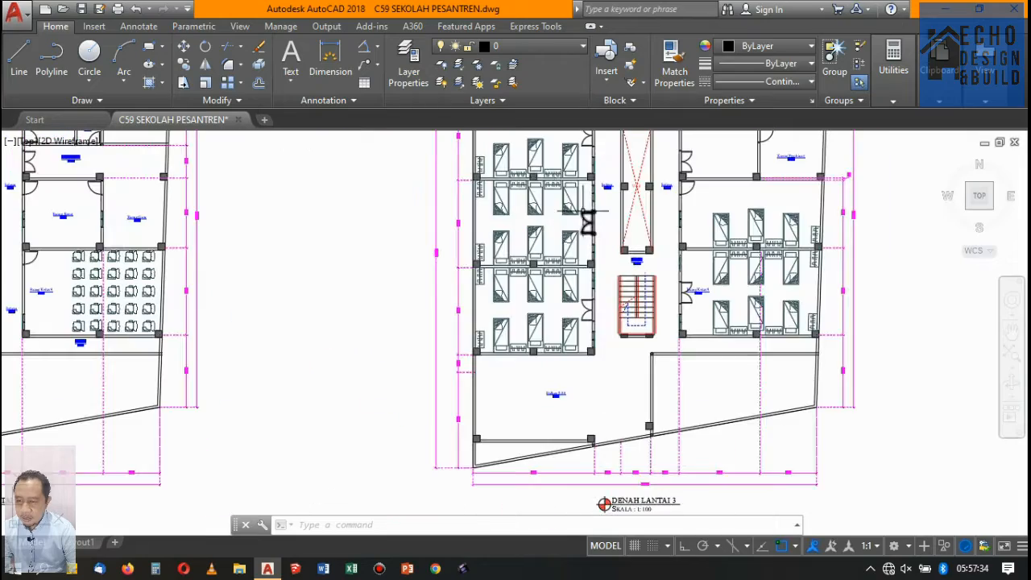
{"action": "scroll", "coordinate": [564, 223], "scroll_direction": "down", "scroll_amount": 2}
{"action": "scroll", "coordinate": [502, 323], "scroll_direction": "down", "scroll_amount": 2}
{"action": "scroll", "coordinate": [571, 265], "scroll_direction": "up", "scroll_amount": 5}
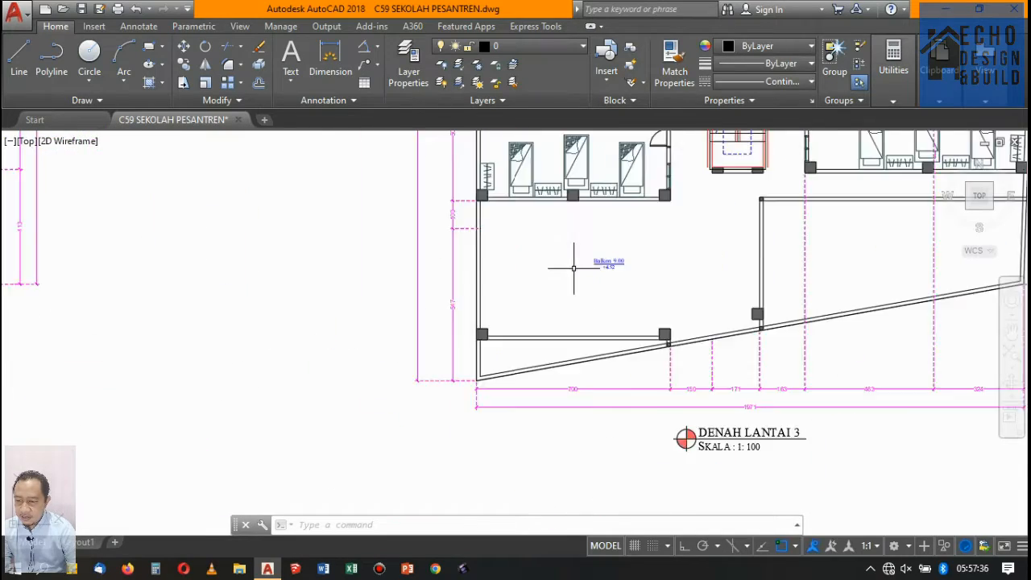
{"action": "scroll", "coordinate": [537, 274], "scroll_direction": "down", "scroll_amount": 1}
{"action": "scroll", "coordinate": [512, 263], "scroll_direction": "up", "scroll_amount": 1}
{"action": "scroll", "coordinate": [529, 283], "scroll_direction": "down", "scroll_amount": 2}
{"action": "scroll", "coordinate": [564, 258], "scroll_direction": "up", "scroll_amount": 2}
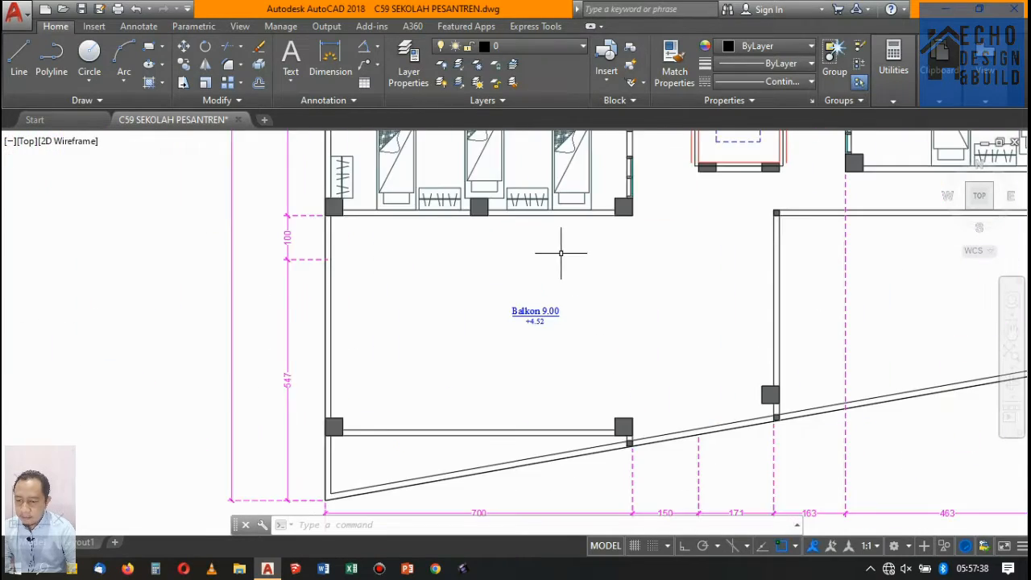
{"action": "scroll", "coordinate": [603, 241], "scroll_direction": "down", "scroll_amount": 4}
{"action": "scroll", "coordinate": [578, 259], "scroll_direction": "up", "scroll_amount": 2}
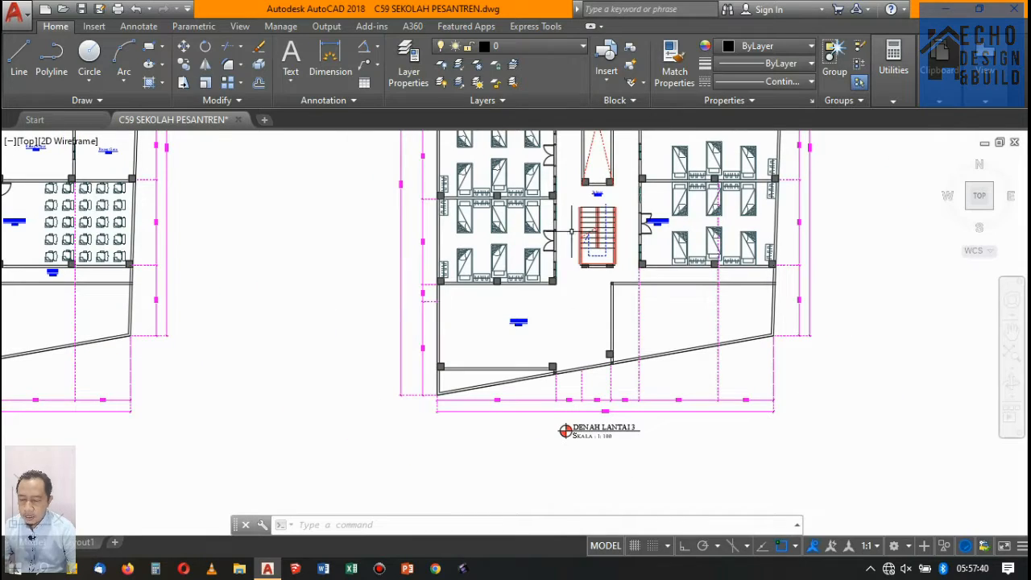
{"action": "scroll", "coordinate": [522, 322], "scroll_direction": "down", "scroll_amount": 4}
{"action": "scroll", "coordinate": [544, 246], "scroll_direction": "up", "scroll_amount": 4}
{"action": "scroll", "coordinate": [540, 247], "scroll_direction": "down", "scroll_amount": 4}
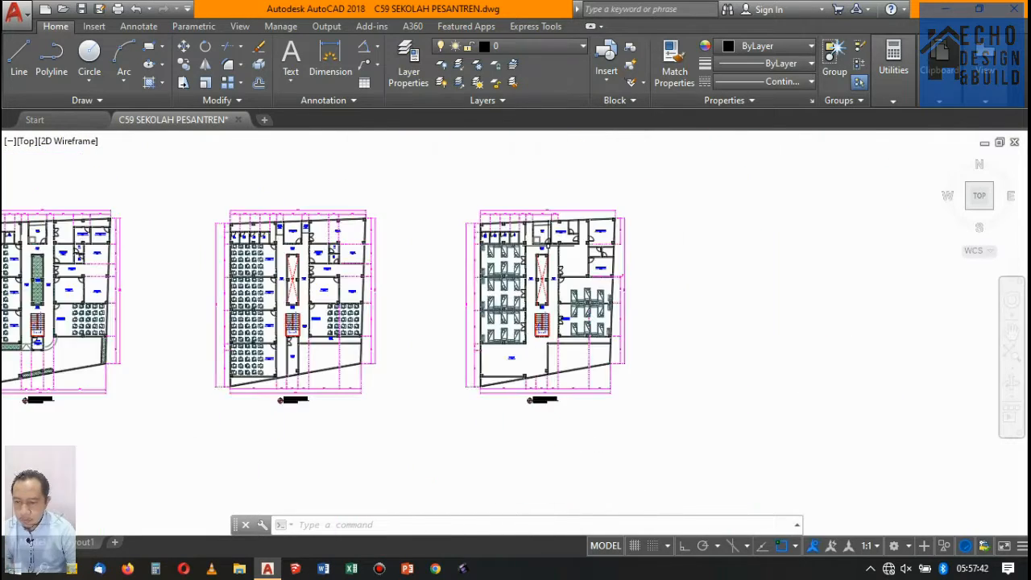
{"action": "scroll", "coordinate": [543, 232], "scroll_direction": "up", "scroll_amount": 6}
{"action": "scroll", "coordinate": [422, 242], "scroll_direction": "up", "scroll_amount": 4}
{"action": "scroll", "coordinate": [448, 232], "scroll_direction": "down", "scroll_amount": 4}
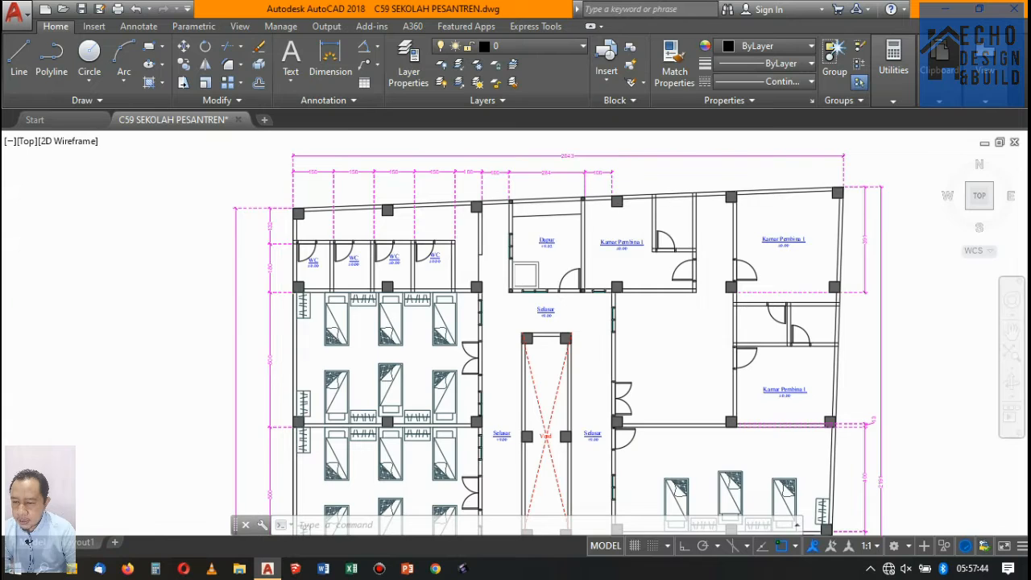
{"action": "scroll", "coordinate": [564, 246], "scroll_direction": "up", "scroll_amount": 6}
{"action": "scroll", "coordinate": [534, 242], "scroll_direction": "down", "scroll_amount": 3}
{"action": "scroll", "coordinate": [618, 242], "scroll_direction": "up", "scroll_amount": 1}
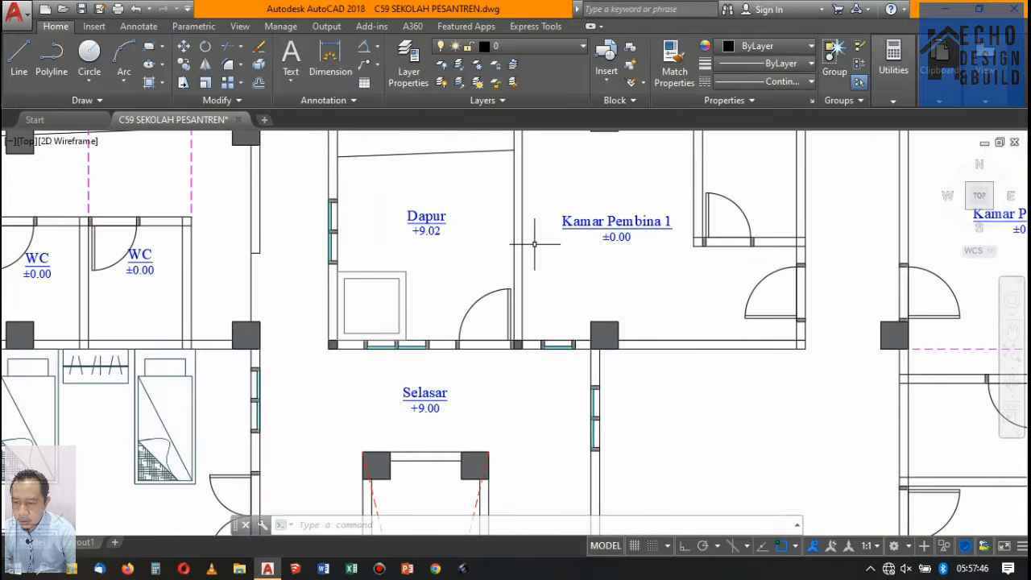
Copy the Selasar +9.00 label from above the void into the open room beside the Kamar Pembina rooms on Denah Lantai 3
{"action": "scroll", "coordinate": [535, 243], "scroll_direction": "down", "scroll_amount": 4}
{"action": "scroll", "coordinate": [649, 352], "scroll_direction": "up", "scroll_amount": 2}
{"action": "scroll", "coordinate": [520, 341], "scroll_direction": "up", "scroll_amount": 3}
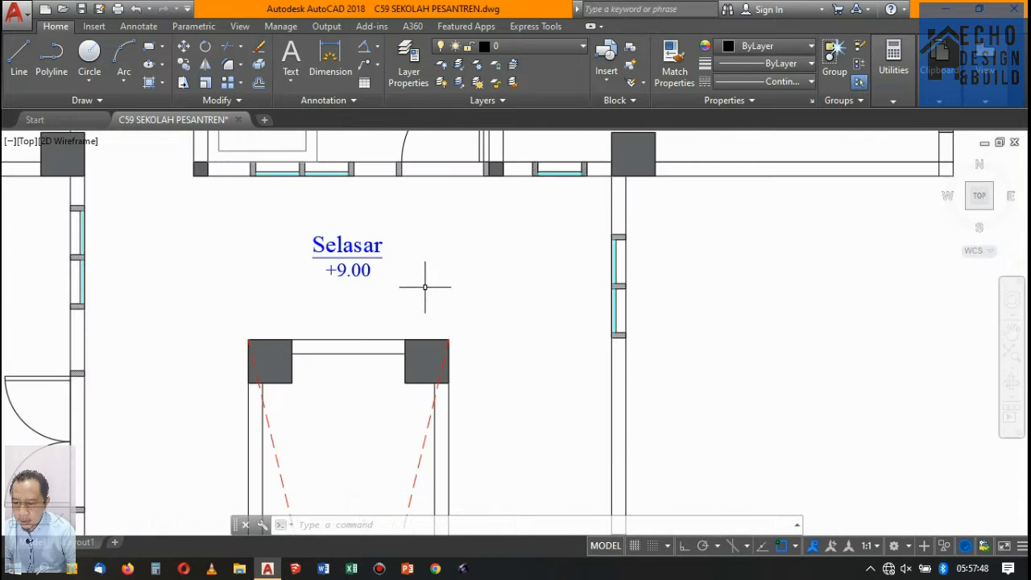
{"action": "left_click_drag", "start_coordinate": [421, 285], "coordinate": [333, 214]}
{"action": "left_click", "coordinate": [183, 65]}
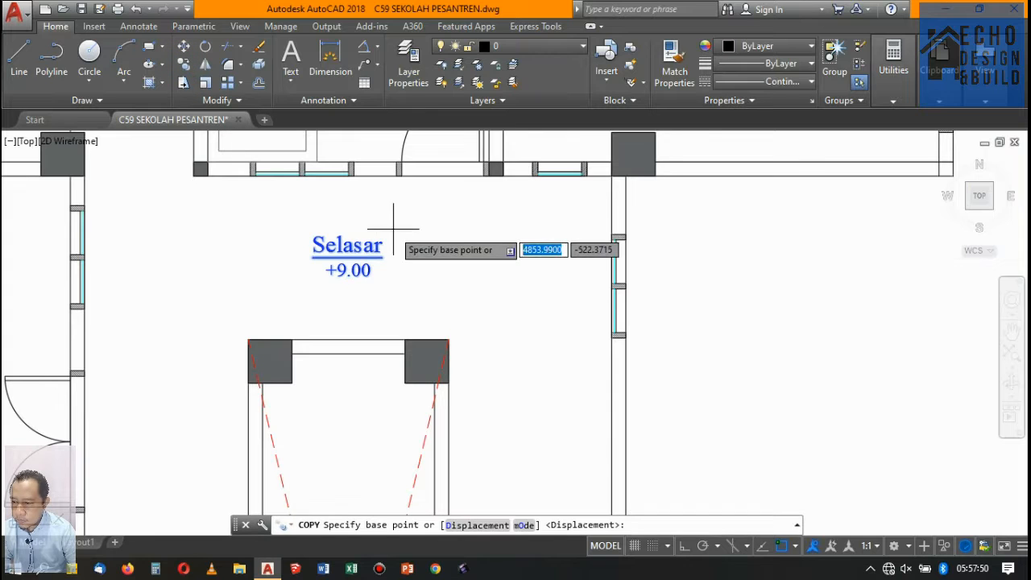
{"action": "left_click", "coordinate": [393, 252]}
{"action": "scroll", "coordinate": [346, 241], "scroll_direction": "down", "scroll_amount": 5}
{"action": "scroll", "coordinate": [458, 344], "scroll_direction": "up", "scroll_amount": 2}
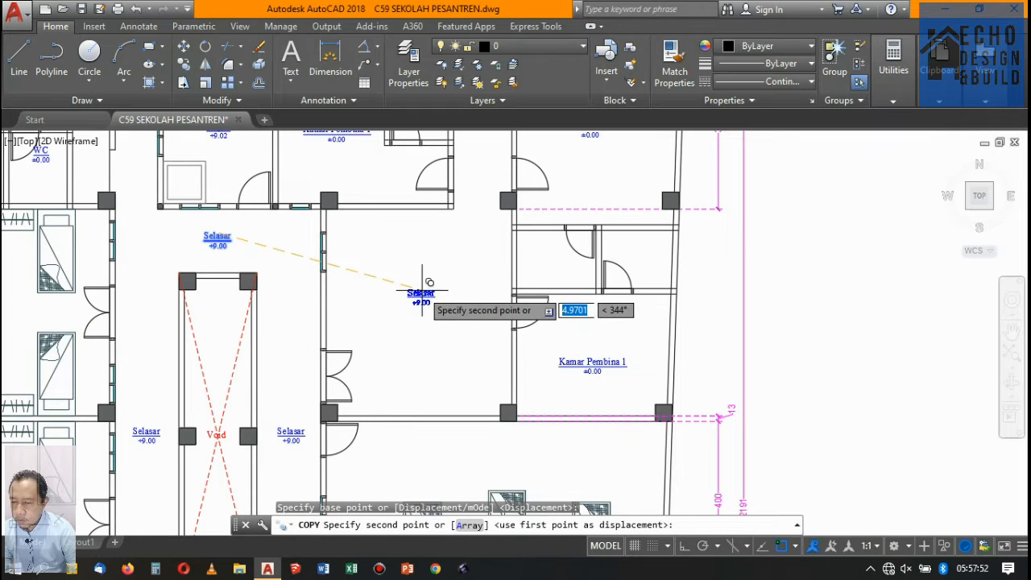
{"action": "left_click", "coordinate": [422, 295]}
{"action": "key", "text": "Return"}
Replace the Selasar name in the copied label with "Rumah Pembina", keeping the +9.00 level on its own line below
{"action": "scroll", "coordinate": [421, 298], "scroll_direction": "up", "scroll_amount": 4}
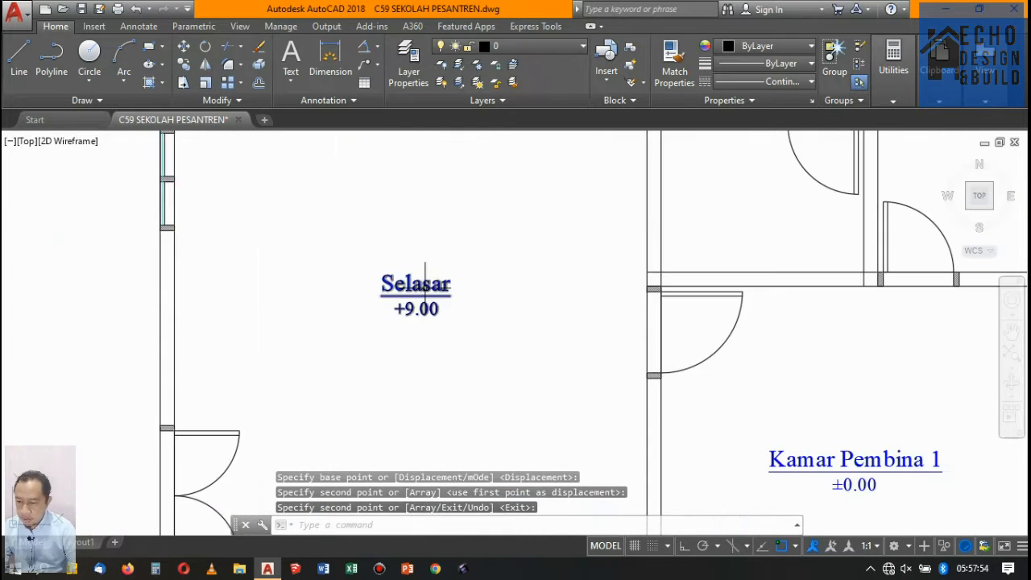
{"action": "double_click", "coordinate": [455, 297]}
{"action": "scroll", "coordinate": [463, 301], "scroll_direction": "down", "scroll_amount": 3}
{"action": "scroll", "coordinate": [465, 302], "scroll_direction": "up", "scroll_amount": 4}
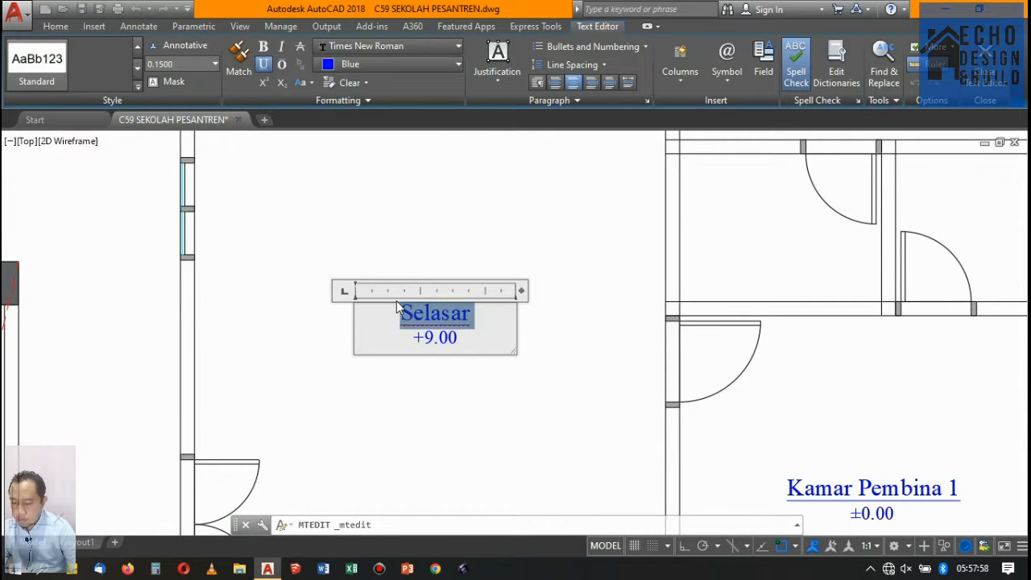
{"action": "type", "text": "Rumah"}
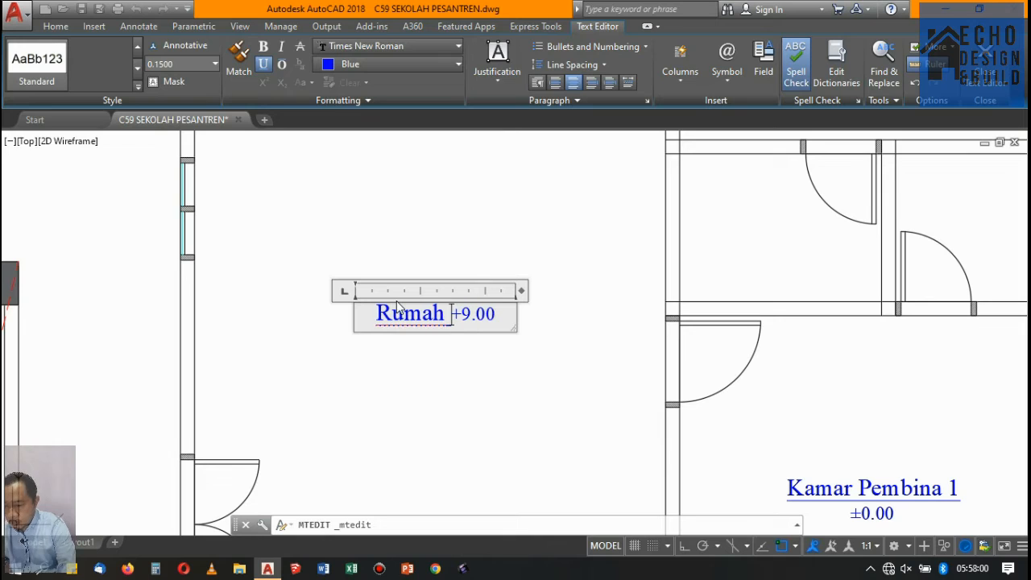
{"action": "type", "text": " Minimali"}
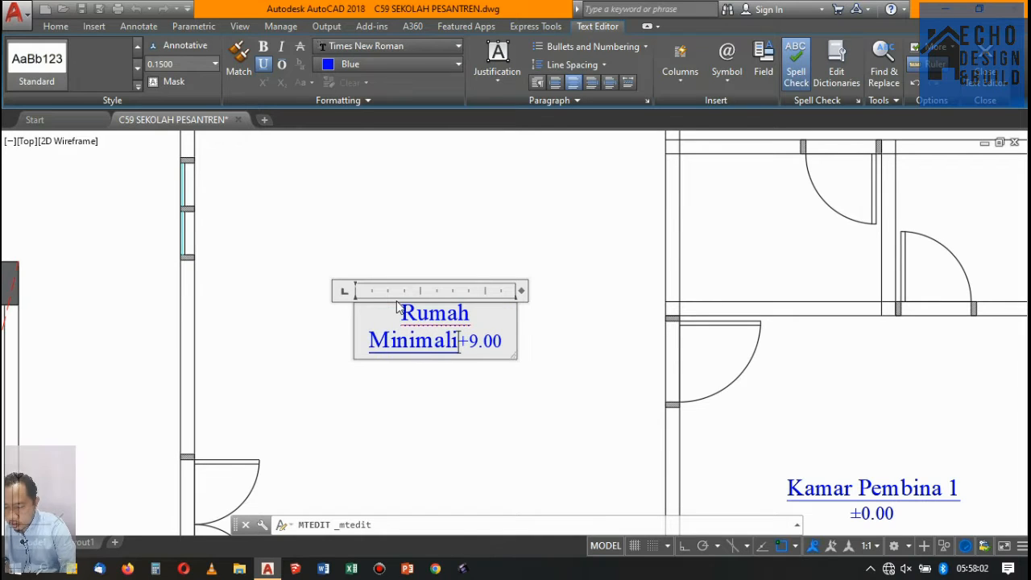
{"action": "type", "text": "s"}
{"action": "key", "text": "Return"}
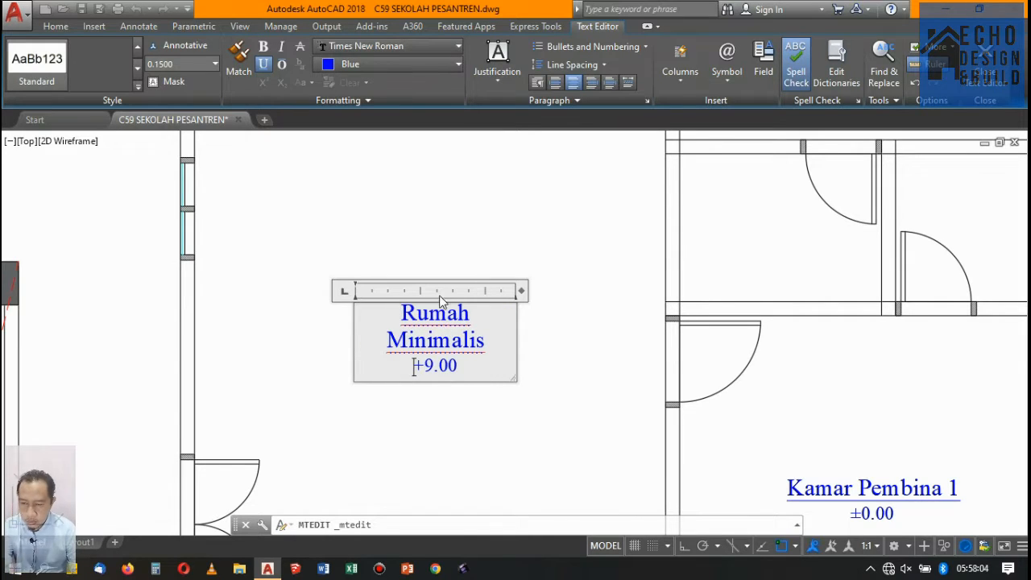
{"action": "left_click_drag", "start_coordinate": [486, 347], "coordinate": [373, 327]}
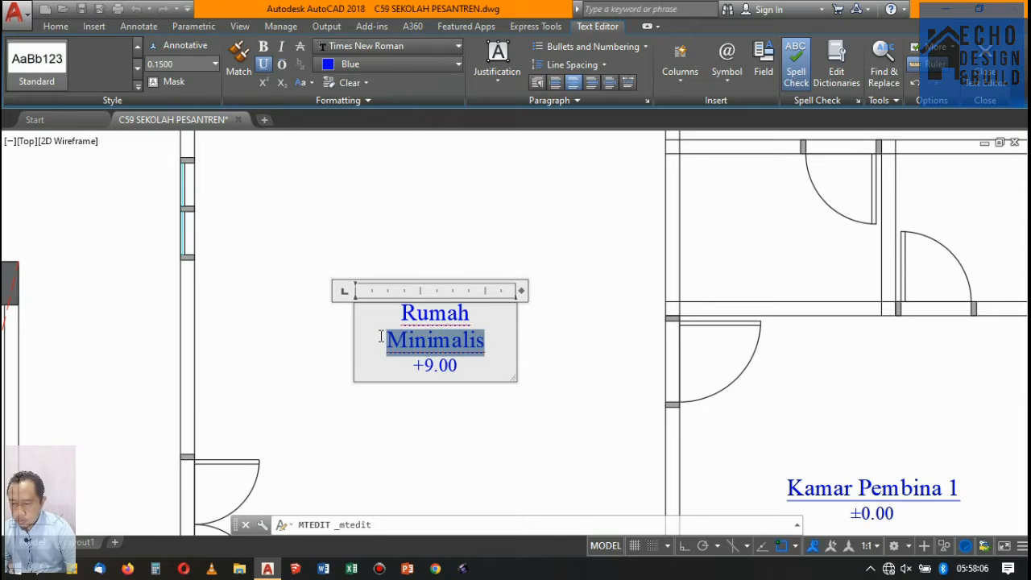
{"action": "type", "text": "p"}
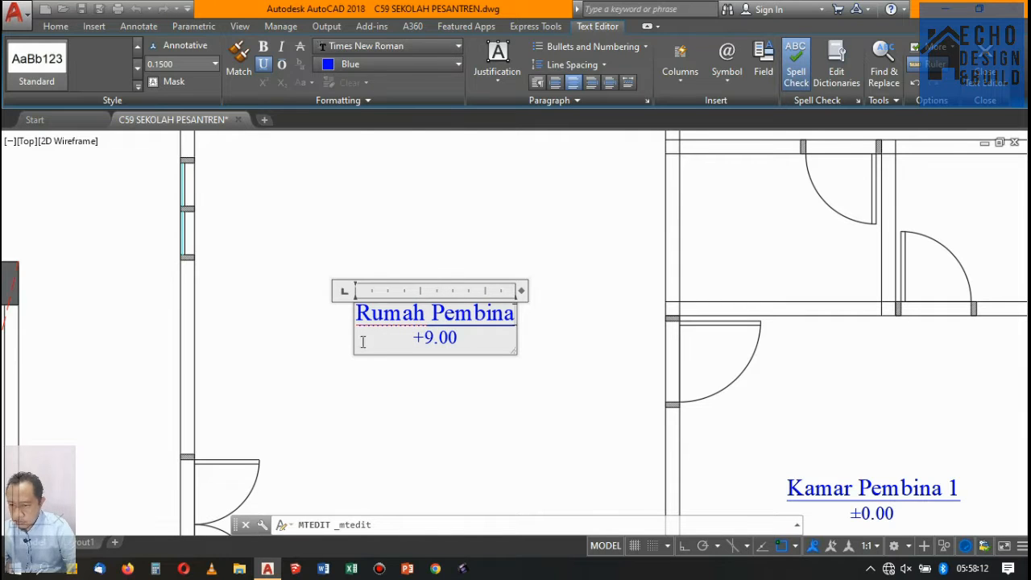
{"action": "left_click", "coordinate": [406, 202]}
Examine the WC, Dapur, Kamar Pembina and Rumah Pembina rooms and their labels along the upper part of Denah Lantai 3
{"action": "scroll", "coordinate": [483, 226], "scroll_direction": "down", "scroll_amount": 6}
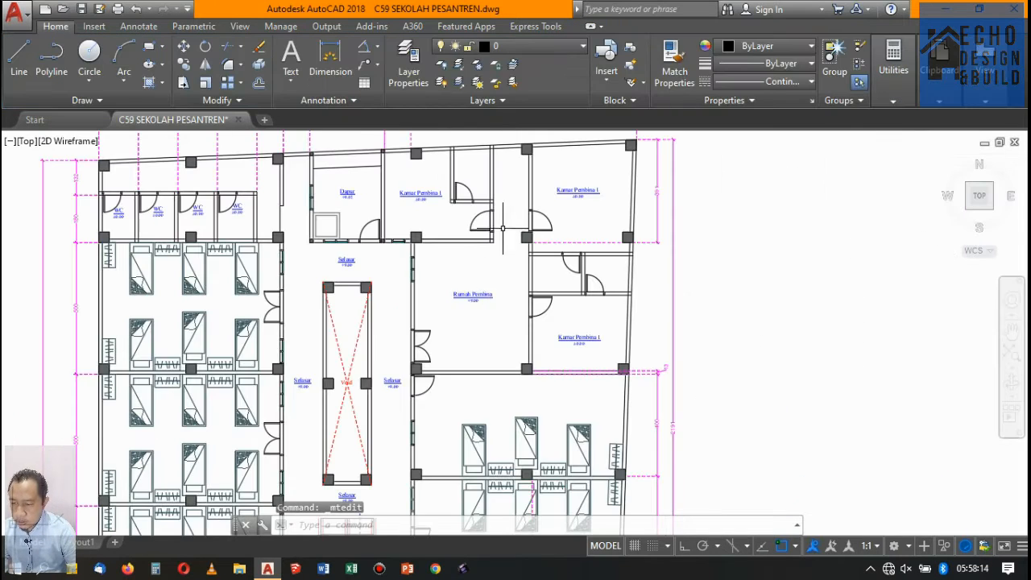
{"action": "scroll", "coordinate": [503, 229], "scroll_direction": "up", "scroll_amount": 5}
{"action": "scroll", "coordinate": [451, 210], "scroll_direction": "down", "scroll_amount": 6}
{"action": "scroll", "coordinate": [429, 198], "scroll_direction": "up", "scroll_amount": 4}
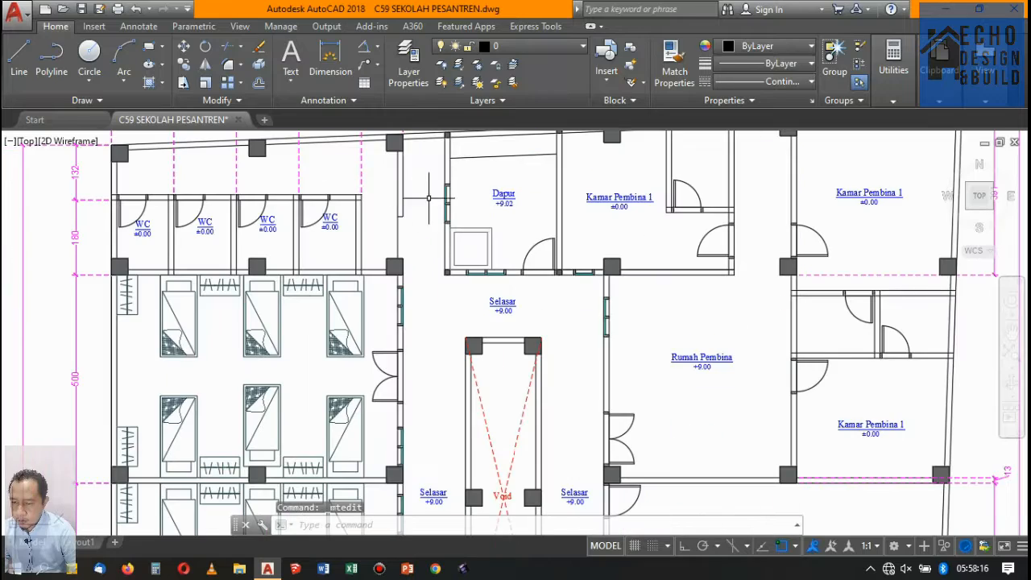
{"action": "scroll", "coordinate": [596, 196], "scroll_direction": "down", "scroll_amount": 2}
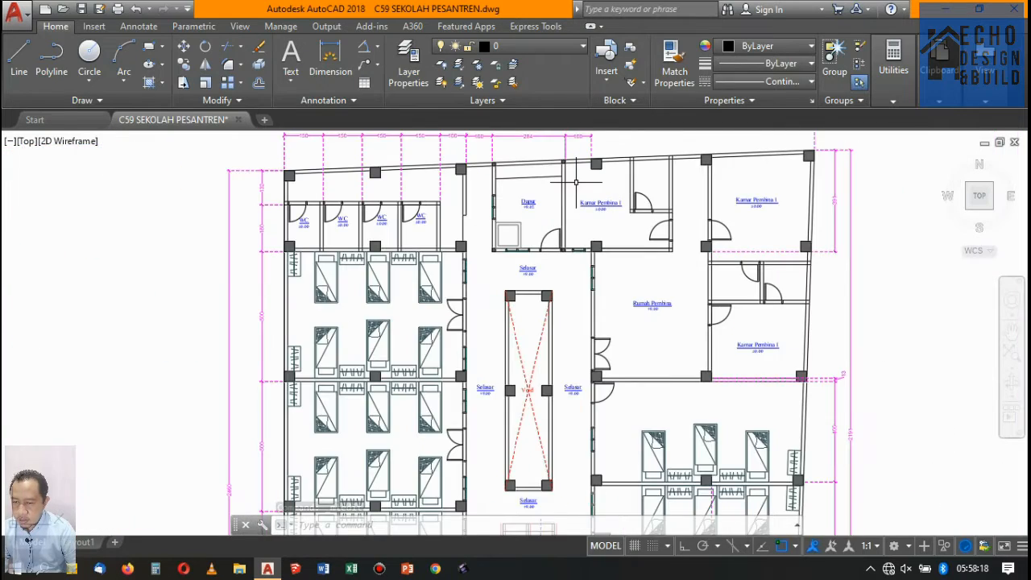
{"action": "scroll", "coordinate": [580, 185], "scroll_direction": "up", "scroll_amount": 2}
{"action": "scroll", "coordinate": [604, 193], "scroll_direction": "up", "scroll_amount": 5}
{"action": "scroll", "coordinate": [516, 230], "scroll_direction": "down", "scroll_amount": 5}
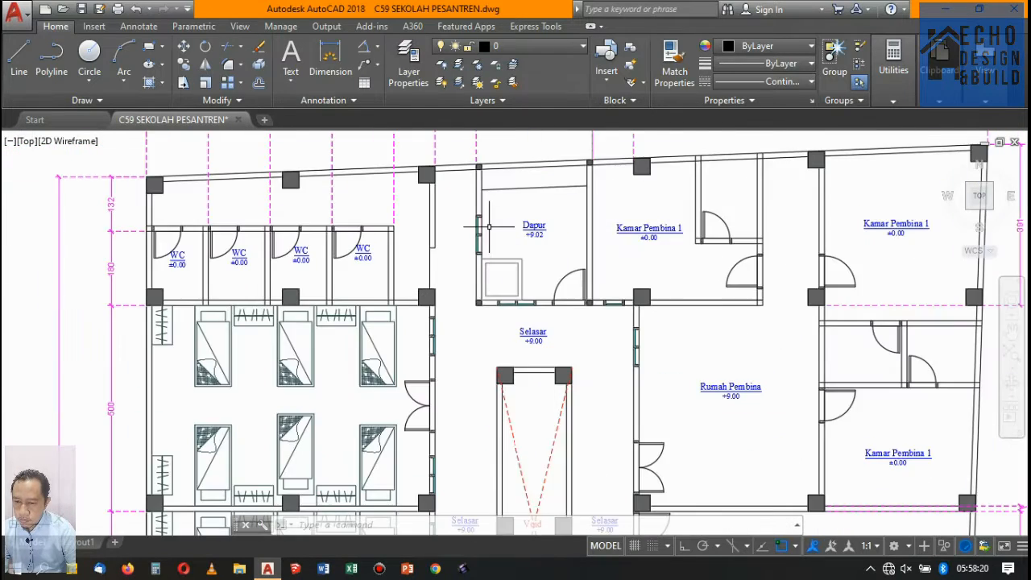
Compare the third-floor plan with the lower-floor plans, checking the balcony, stairs, void corridors and dormitory rooms
{"action": "scroll", "coordinate": [488, 227], "scroll_direction": "down", "scroll_amount": 8}
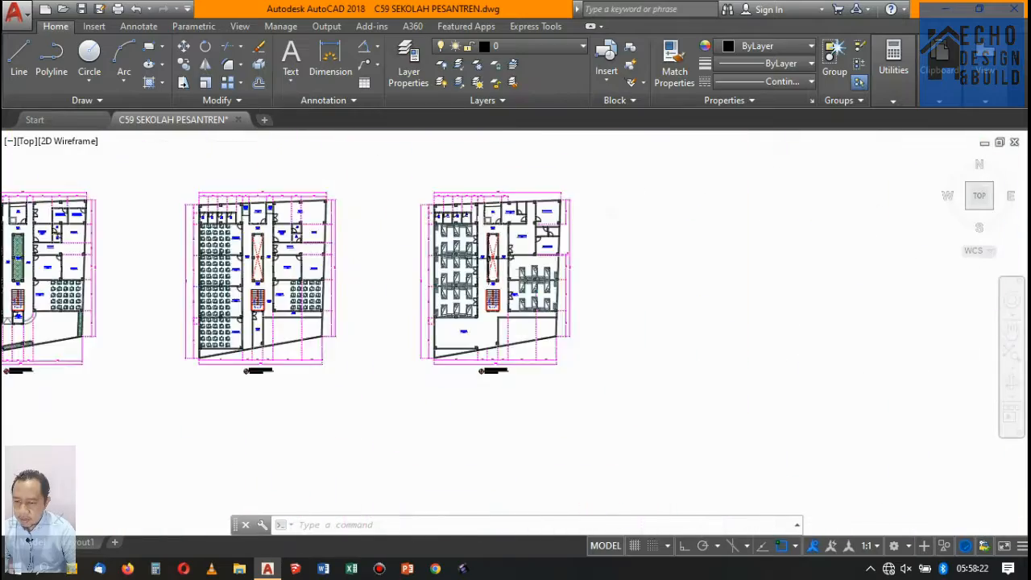
{"action": "scroll", "coordinate": [516, 242], "scroll_direction": "up", "scroll_amount": 8}
{"action": "scroll", "coordinate": [553, 246], "scroll_direction": "up", "scroll_amount": 3}
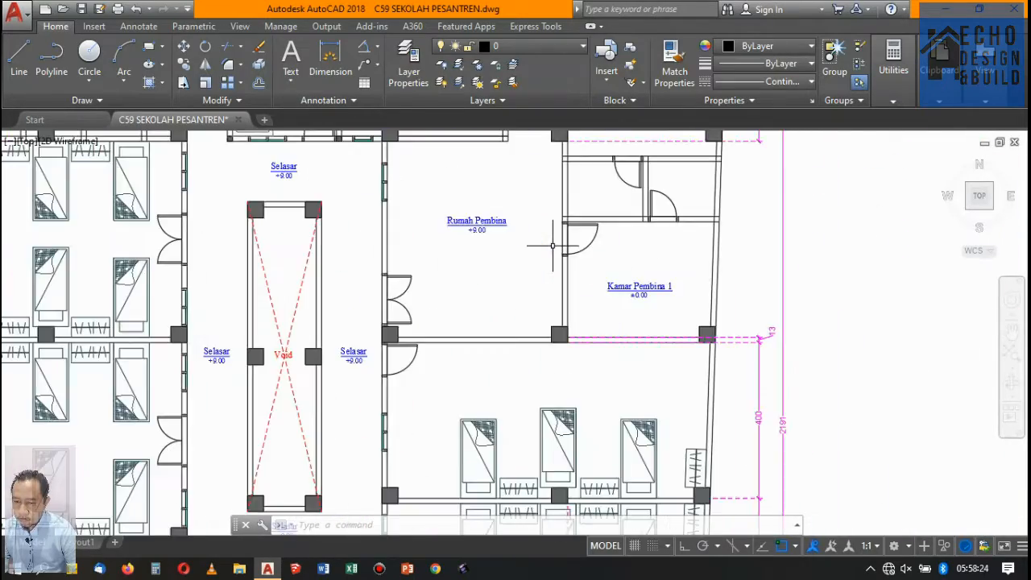
{"action": "scroll", "coordinate": [552, 246], "scroll_direction": "down", "scroll_amount": 7}
{"action": "scroll", "coordinate": [487, 307], "scroll_direction": "up", "scroll_amount": 5}
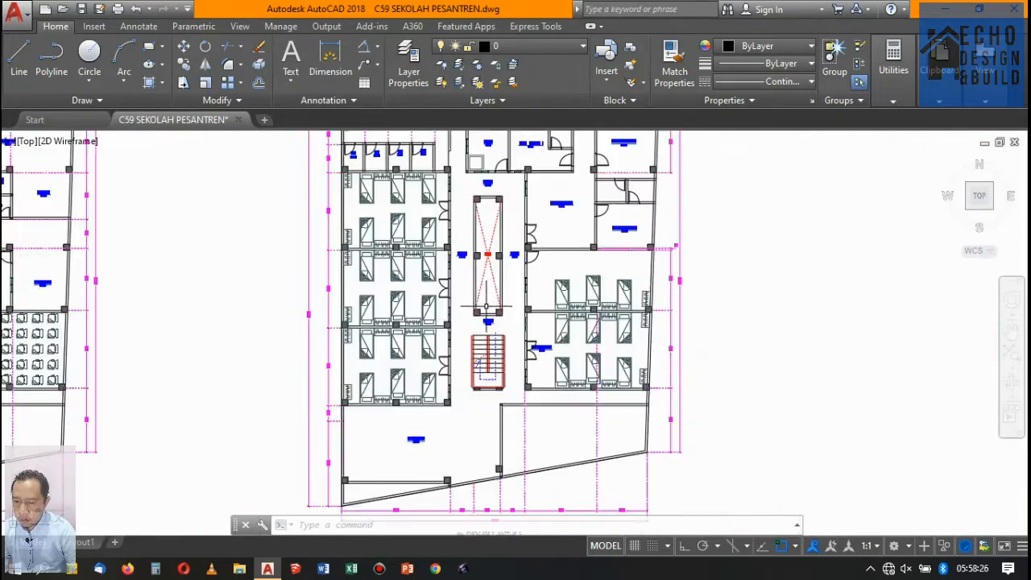
{"action": "scroll", "coordinate": [429, 438], "scroll_direction": "up", "scroll_amount": 6}
{"action": "scroll", "coordinate": [416, 346], "scroll_direction": "down", "scroll_amount": 7}
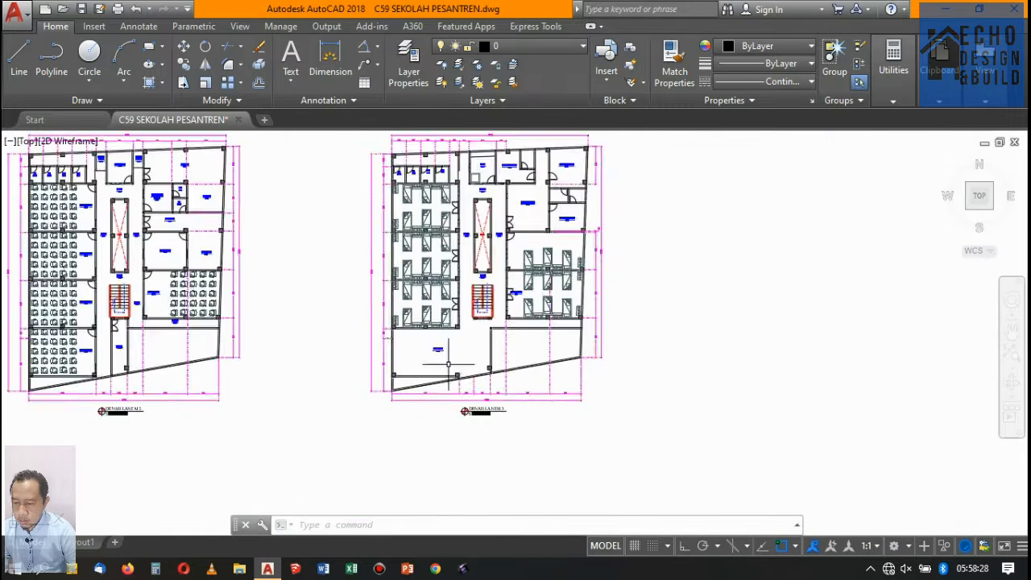
{"action": "scroll", "coordinate": [468, 330], "scroll_direction": "up", "scroll_amount": 4}
{"action": "scroll", "coordinate": [468, 330], "scroll_direction": "down", "scroll_amount": 5}
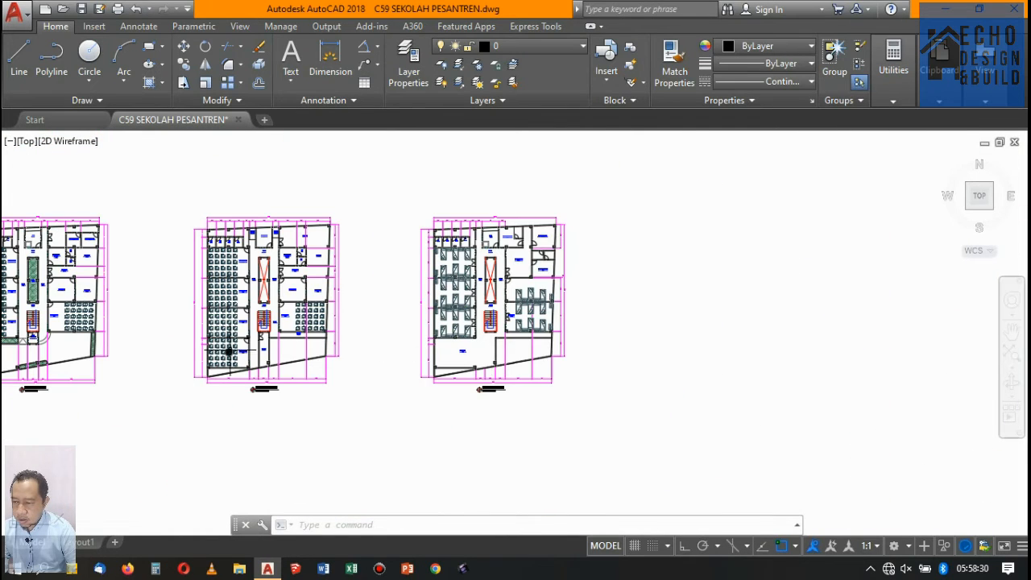
{"action": "scroll", "coordinate": [483, 339], "scroll_direction": "up", "scroll_amount": 5}
{"action": "scroll", "coordinate": [492, 343], "scroll_direction": "down", "scroll_amount": 5}
{"action": "scroll", "coordinate": [500, 343], "scroll_direction": "up", "scroll_amount": 4}
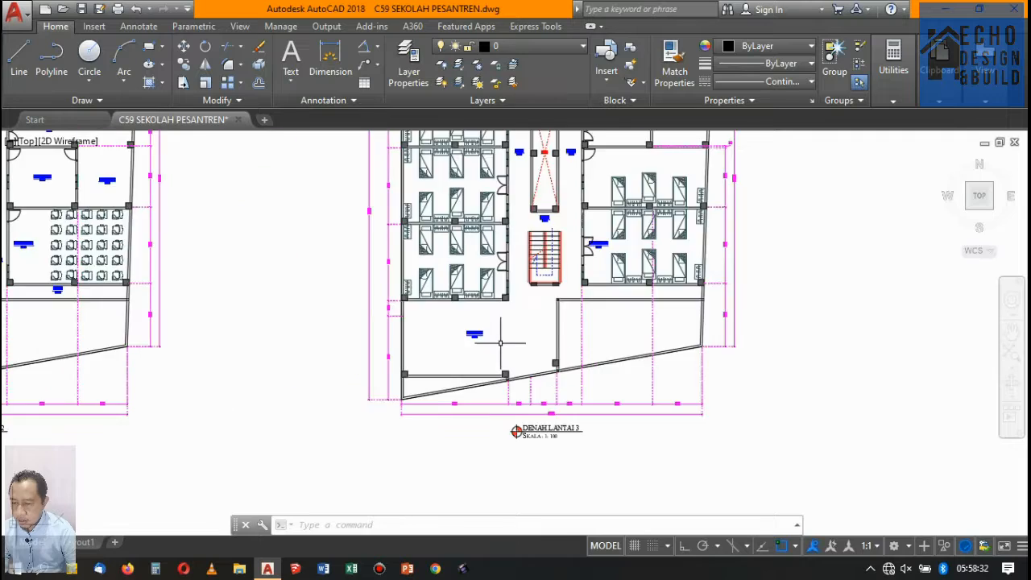
{"action": "scroll", "coordinate": [500, 342], "scroll_direction": "down", "scroll_amount": 6}
{"action": "scroll", "coordinate": [497, 330], "scroll_direction": "up", "scroll_amount": 6}
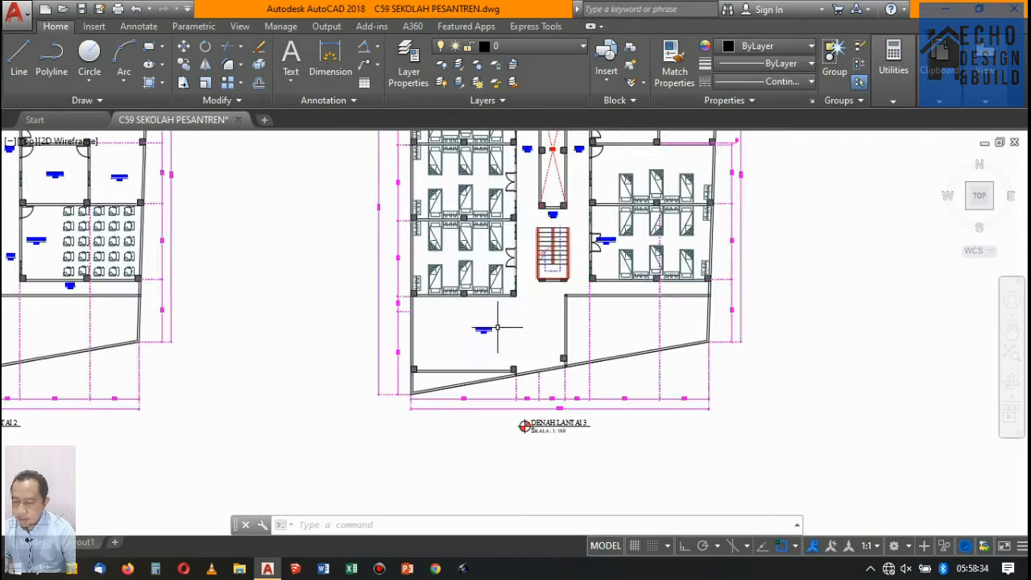
{"action": "scroll", "coordinate": [523, 286], "scroll_direction": "down", "scroll_amount": 6}
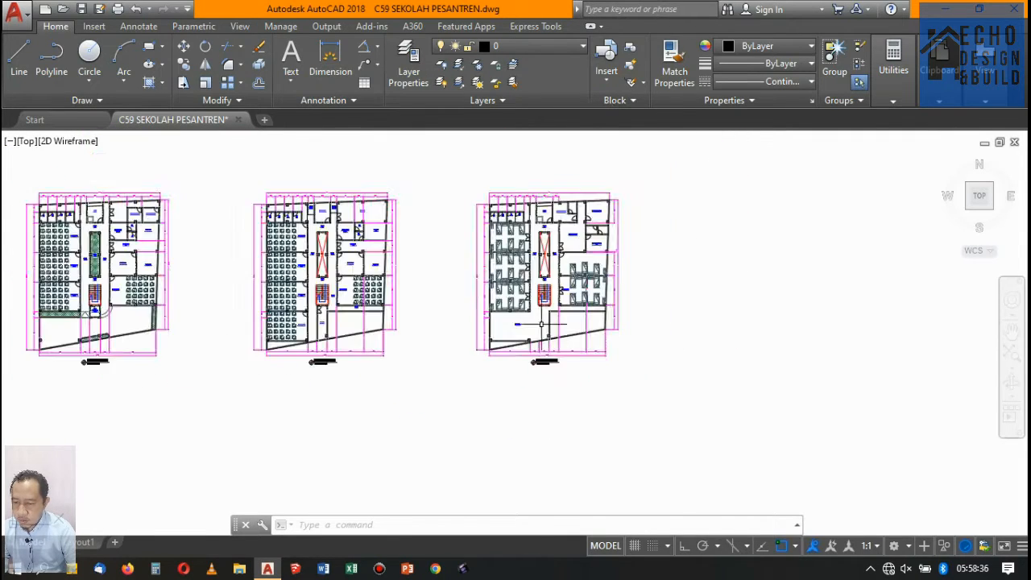
{"action": "scroll", "coordinate": [535, 274], "scroll_direction": "up", "scroll_amount": 5}
{"action": "scroll", "coordinate": [554, 263], "scroll_direction": "down", "scroll_amount": 5}
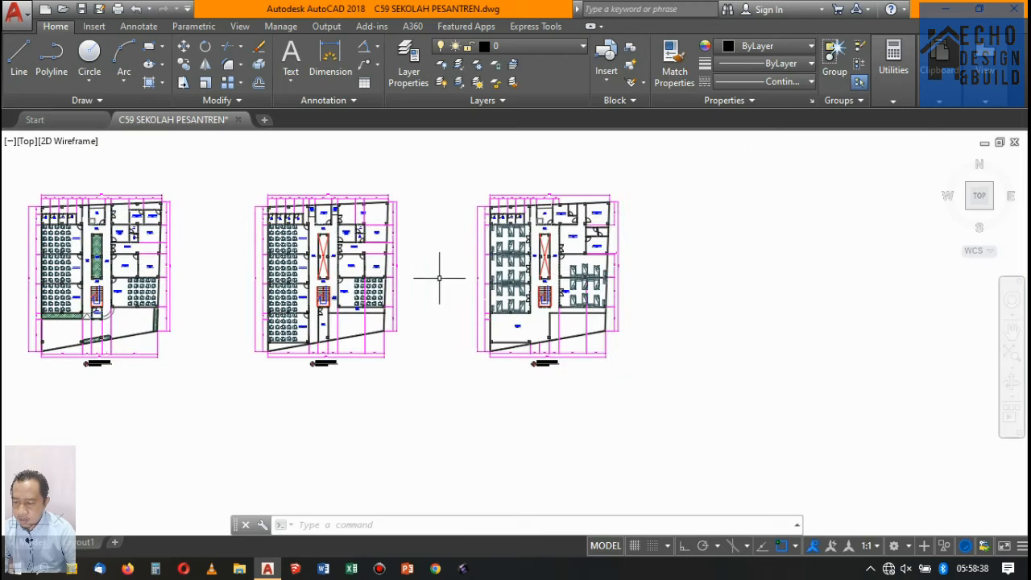
{"action": "scroll", "coordinate": [556, 266], "scroll_direction": "up", "scroll_amount": 5}
{"action": "scroll", "coordinate": [556, 266], "scroll_direction": "down", "scroll_amount": 3}
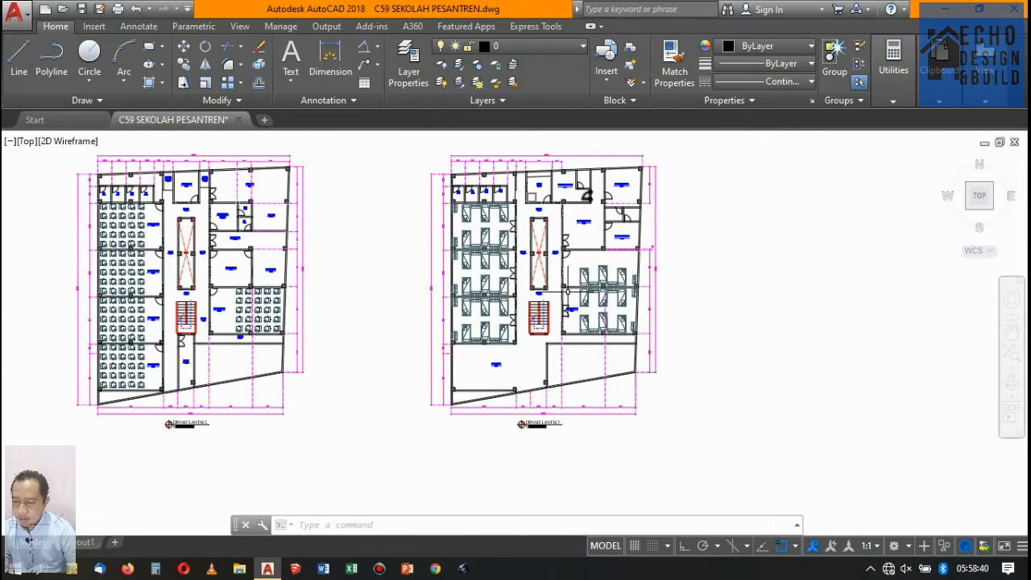
{"action": "scroll", "coordinate": [435, 348], "scroll_direction": "up", "scroll_amount": 4}
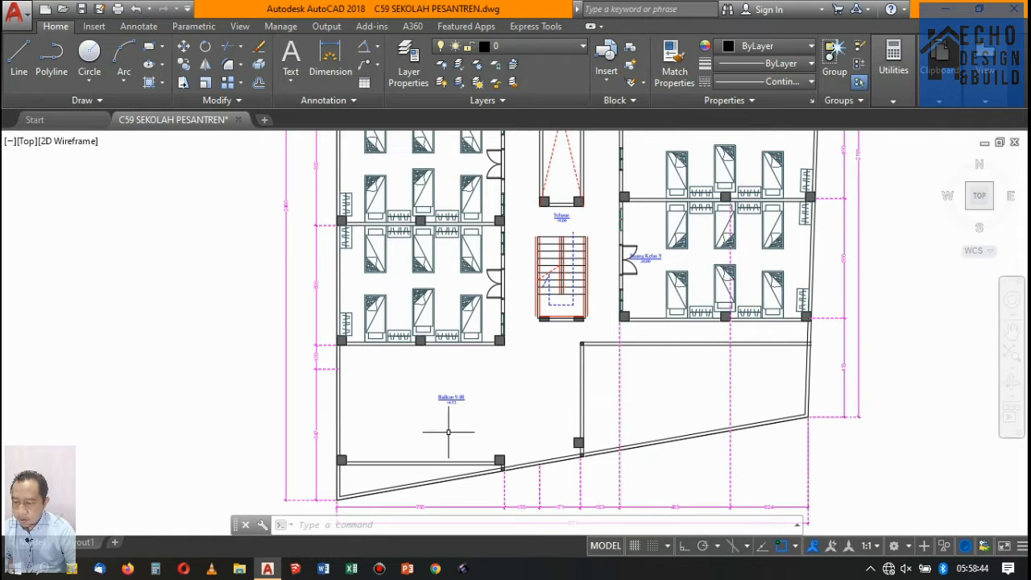
{"action": "scroll", "coordinate": [628, 272], "scroll_direction": "down", "scroll_amount": 4}
{"action": "scroll", "coordinate": [567, 261], "scroll_direction": "down", "scroll_amount": 2}
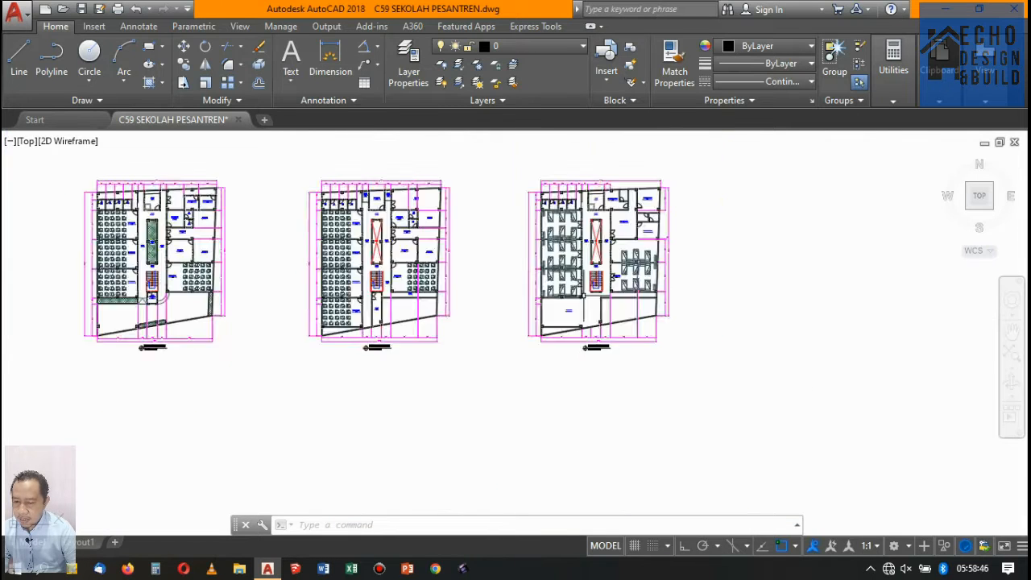
{"action": "scroll", "coordinate": [566, 262], "scroll_direction": "up", "scroll_amount": 2}
{"action": "scroll", "coordinate": [628, 258], "scroll_direction": "down", "scroll_amount": 2}
{"action": "scroll", "coordinate": [559, 376], "scroll_direction": "up", "scroll_amount": 5}
{"action": "scroll", "coordinate": [559, 376], "scroll_direction": "down", "scroll_amount": 4}
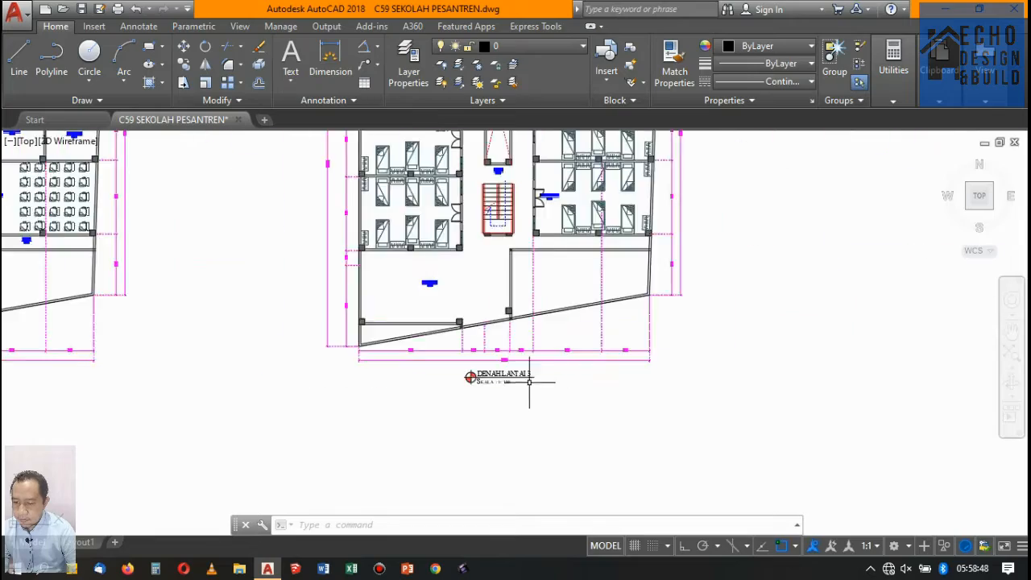
{"action": "scroll", "coordinate": [516, 306], "scroll_direction": "up", "scroll_amount": 5}
{"action": "scroll", "coordinate": [515, 307], "scroll_direction": "down", "scroll_amount": 3}
{"action": "scroll", "coordinate": [520, 271], "scroll_direction": "down", "scroll_amount": 2}
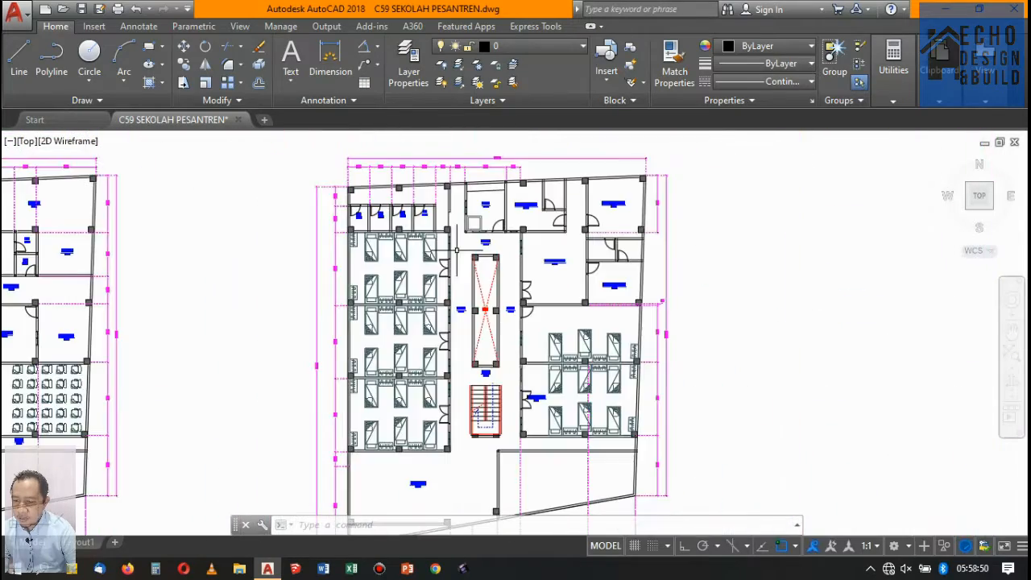
{"action": "scroll", "coordinate": [520, 272], "scroll_direction": "up", "scroll_amount": 2}
{"action": "scroll", "coordinate": [520, 272], "scroll_direction": "down", "scroll_amount": 4}
{"action": "scroll", "coordinate": [520, 271], "scroll_direction": "up", "scroll_amount": 5}
{"action": "scroll", "coordinate": [490, 279], "scroll_direction": "down", "scroll_amount": 4}
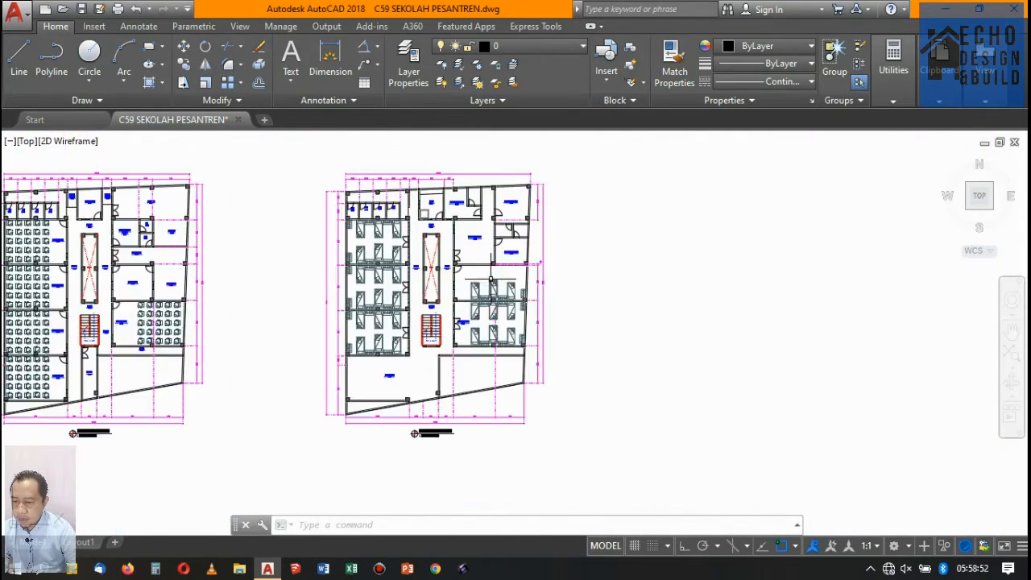
Copy the Rumah Pembina label into the dormitory room directly below it, in the free space above the beds
{"action": "scroll", "coordinate": [475, 246], "scroll_direction": "up", "scroll_amount": 6}
{"action": "left_click", "coordinate": [477, 231]}
{"action": "left_click", "coordinate": [448, 188]}
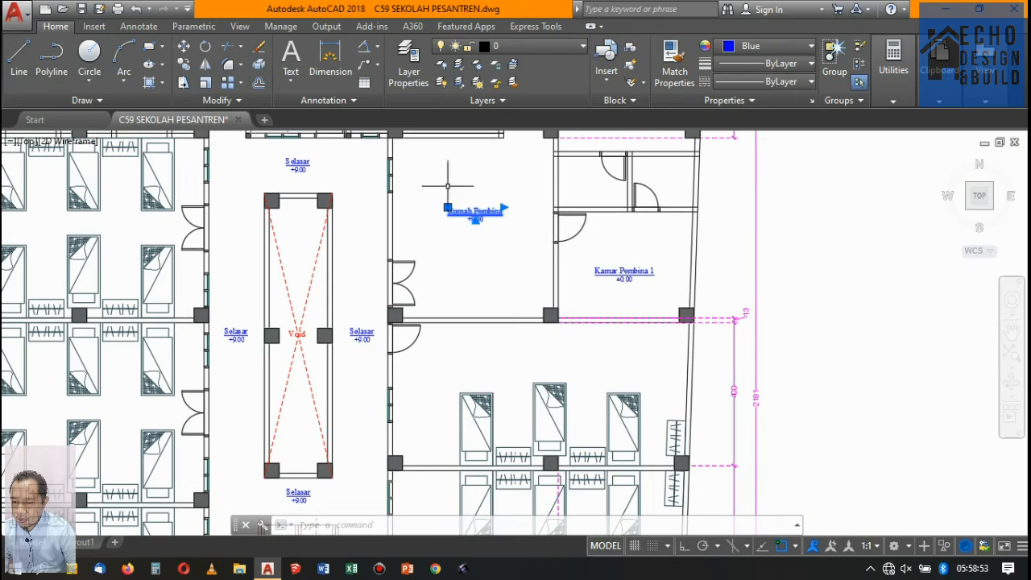
{"action": "left_click", "coordinate": [182, 68]}
{"action": "left_click", "coordinate": [475, 212]}
{"action": "scroll", "coordinate": [548, 318], "scroll_direction": "down", "scroll_amount": 4}
{"action": "scroll", "coordinate": [600, 327], "scroll_direction": "up", "scroll_amount": 4}
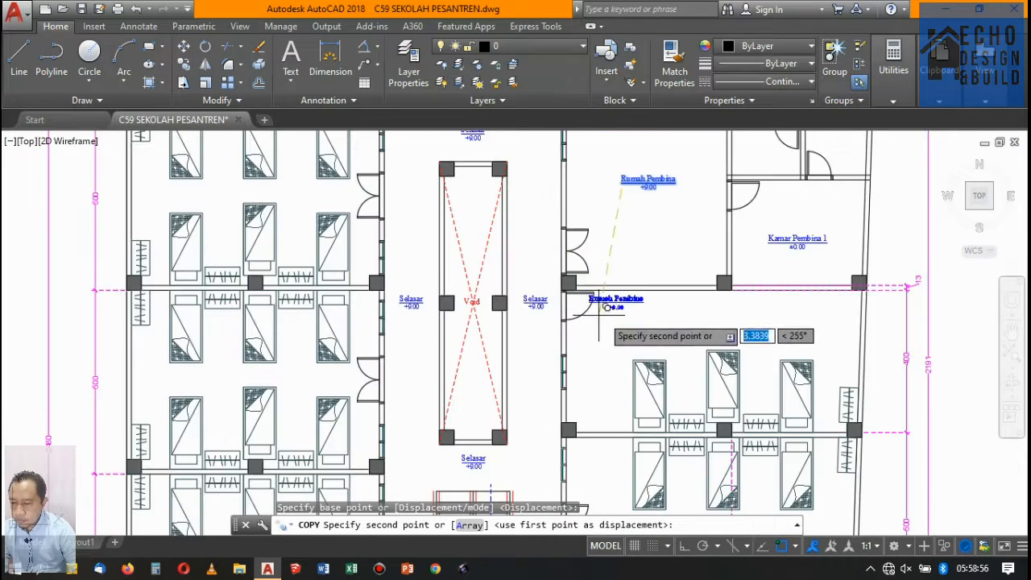
{"action": "scroll", "coordinate": [598, 313], "scroll_direction": "up", "scroll_amount": 4}
{"action": "scroll", "coordinate": [612, 318], "scroll_direction": "down", "scroll_amount": 4}
{"action": "scroll", "coordinate": [575, 311], "scroll_direction": "up", "scroll_amount": 4}
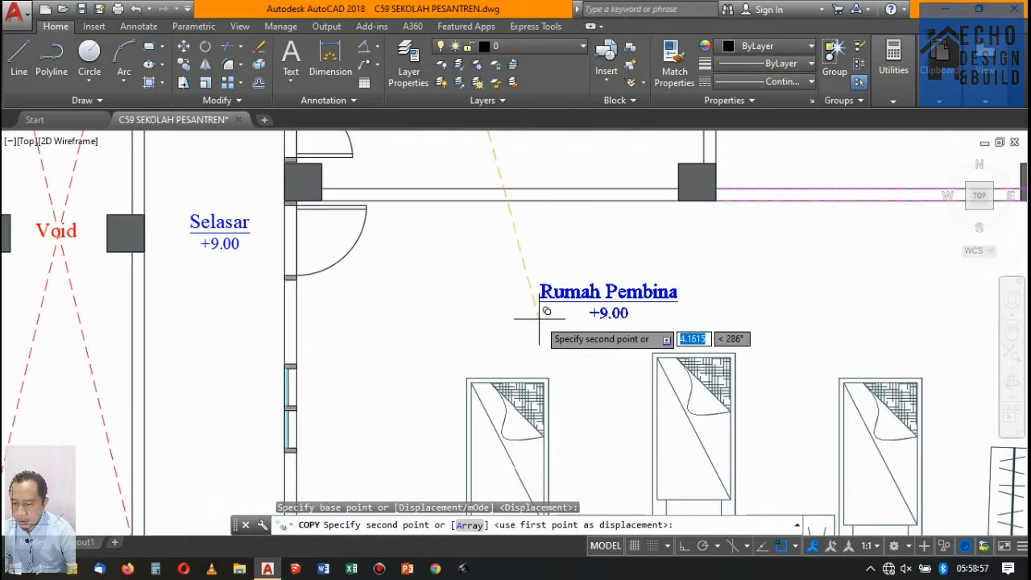
{"action": "left_click", "coordinate": [442, 331]}
{"action": "key", "text": "Return"}
Place the copied label above the beds in the dormitory room and rename it "Kamar Santri 1"
{"action": "left_click", "coordinate": [511, 304]}
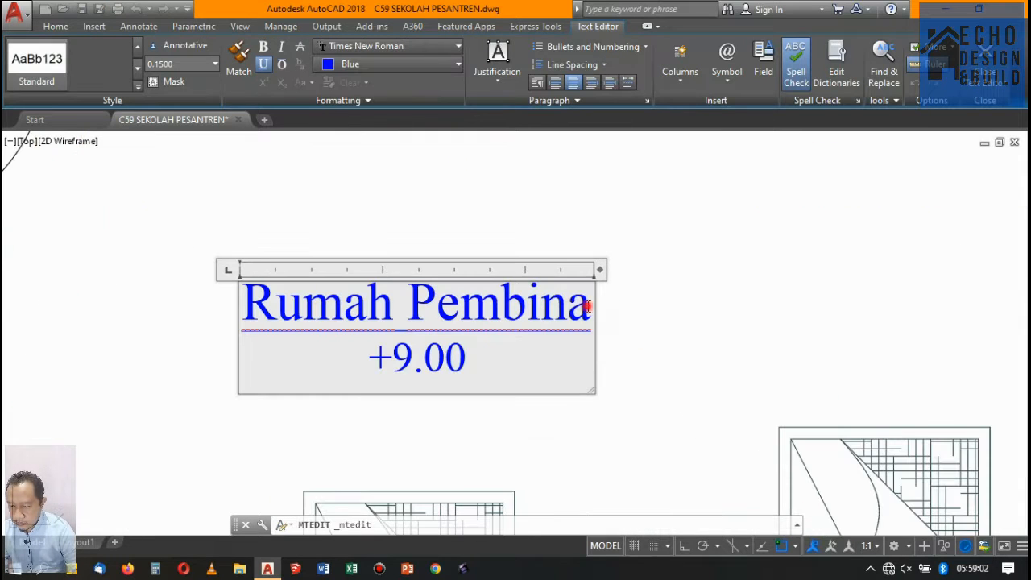
{"action": "left_click_drag", "start_coordinate": [590, 306], "coordinate": [241, 303]}
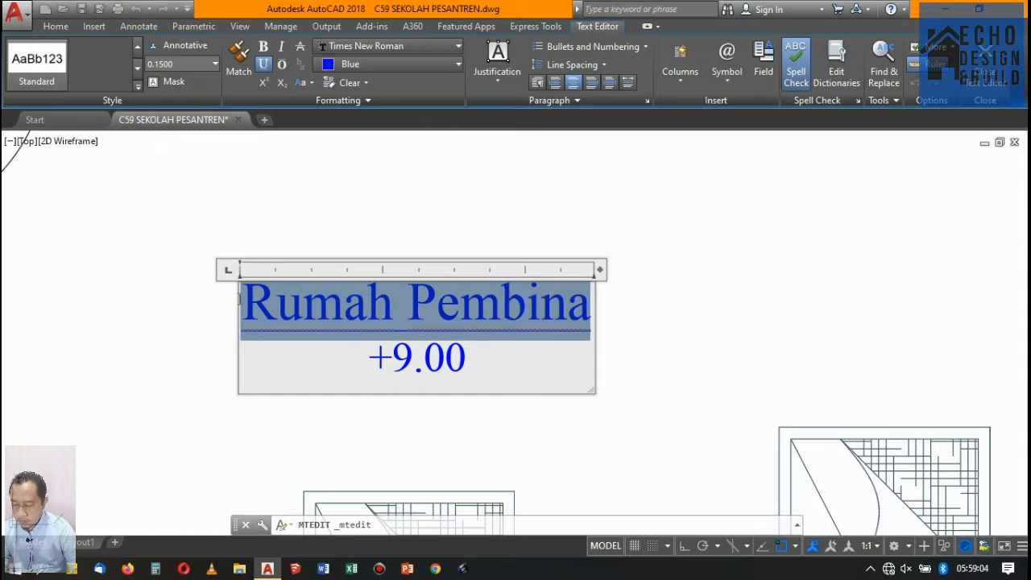
{"action": "type", "text": "Kamar Santri"}
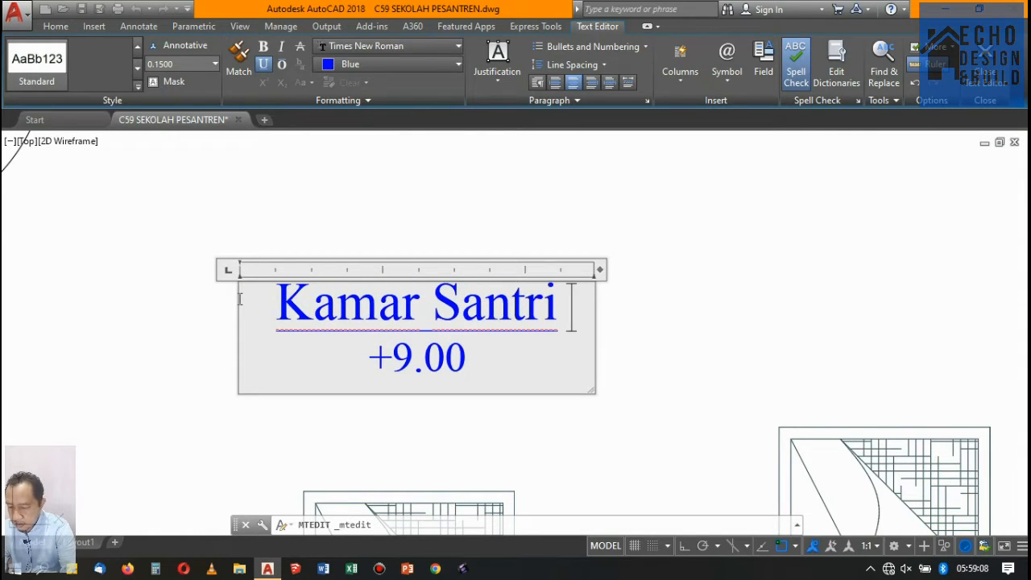
{"action": "type", "text": " 1"}
{"action": "left_click", "coordinate": [423, 200]}
{"action": "scroll", "coordinate": [451, 218], "scroll_direction": "down", "scroll_amount": 4}
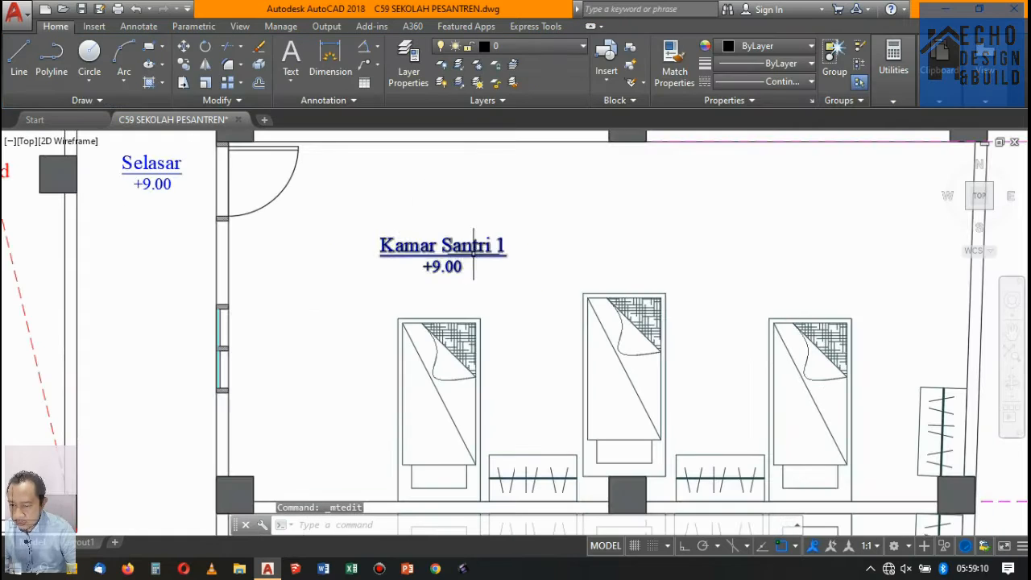
Set the floor level in the Kamar Santri 1 label to +9.02
{"action": "double_click", "coordinate": [445, 267]}
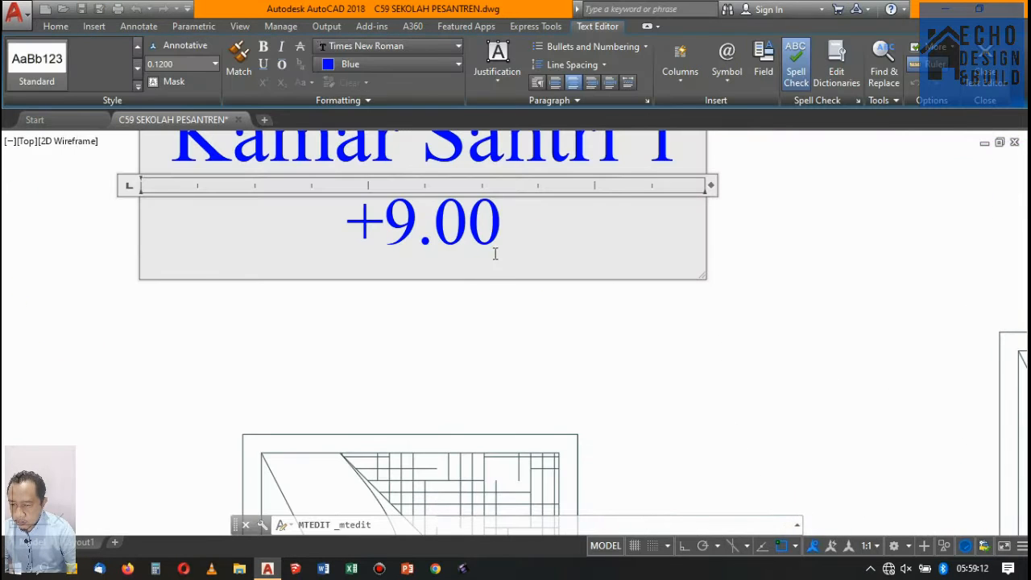
{"action": "type", "text": "2"}
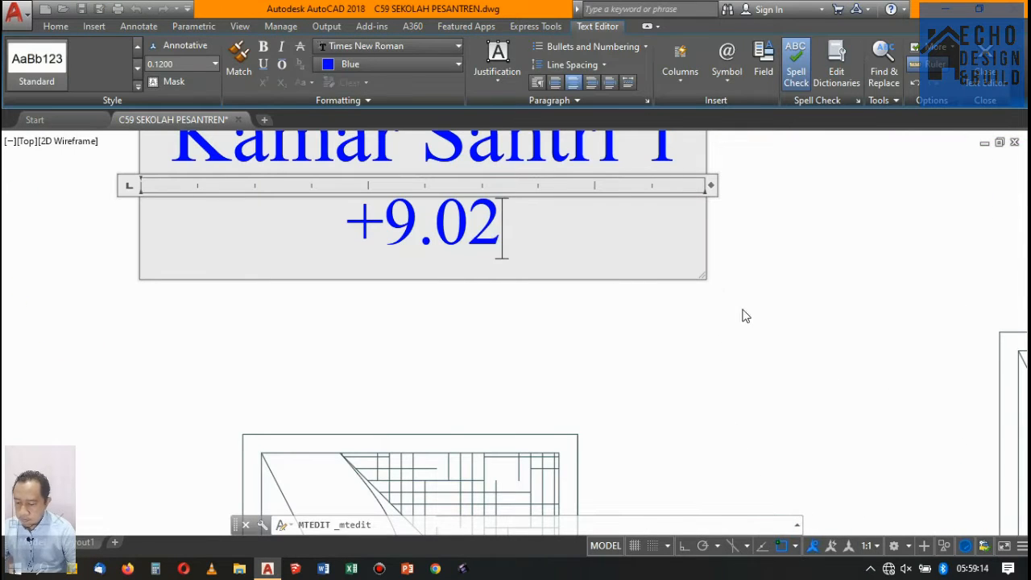
{"action": "left_click", "coordinate": [748, 306]}
{"action": "scroll", "coordinate": [419, 266], "scroll_direction": "down", "scroll_amount": 5}
Copy the Kamar Santri 1 label between the bed rows of the dormitory room below and delete that room's old Ruang Kelas 9 label
{"action": "scroll", "coordinate": [429, 274], "scroll_direction": "up", "scroll_amount": 4}
{"action": "left_click", "coordinate": [433, 247]}
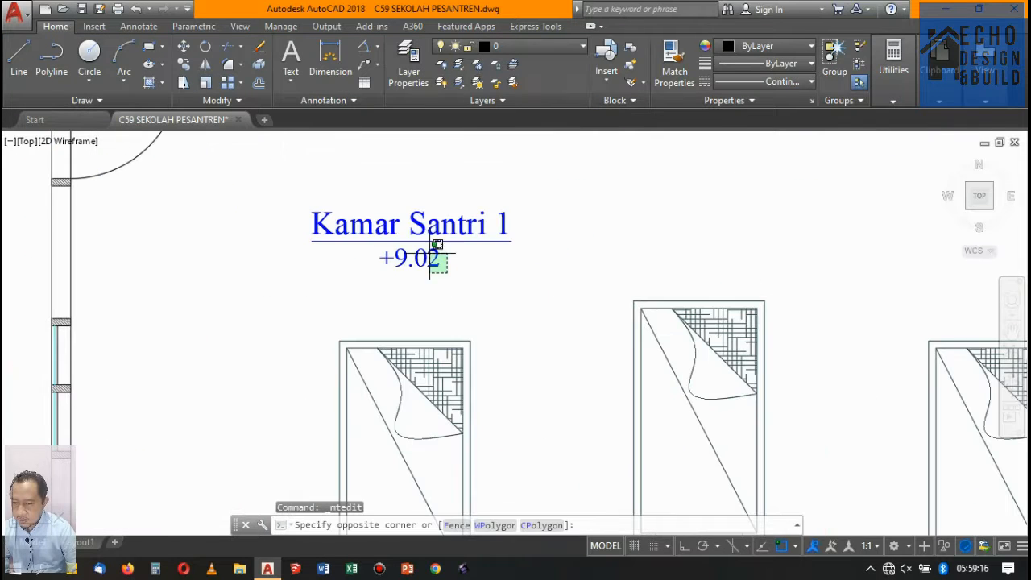
{"action": "left_click", "coordinate": [113, 159]}
{"action": "left_click", "coordinate": [183, 83]}
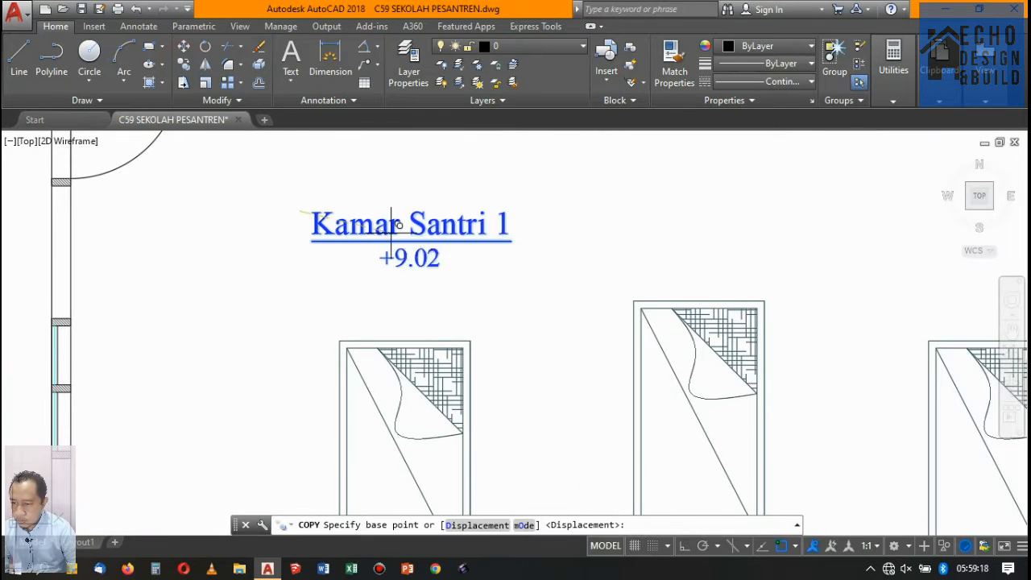
{"action": "left_click", "coordinate": [391, 223]}
{"action": "scroll", "coordinate": [403, 202], "scroll_direction": "down", "scroll_amount": 10}
{"action": "scroll", "coordinate": [441, 199], "scroll_direction": "up", "scroll_amount": 6}
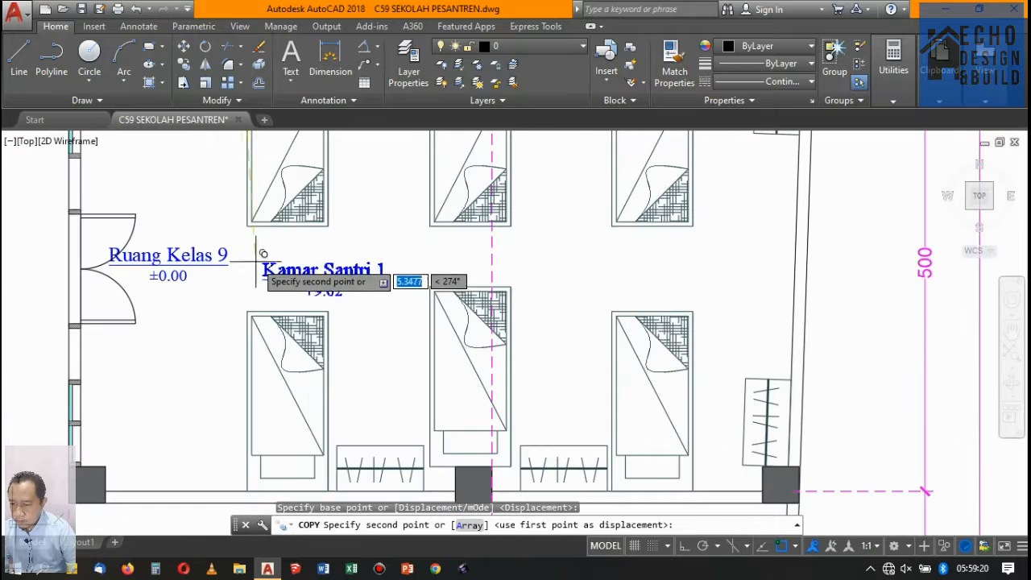
{"action": "left_click", "coordinate": [284, 242]}
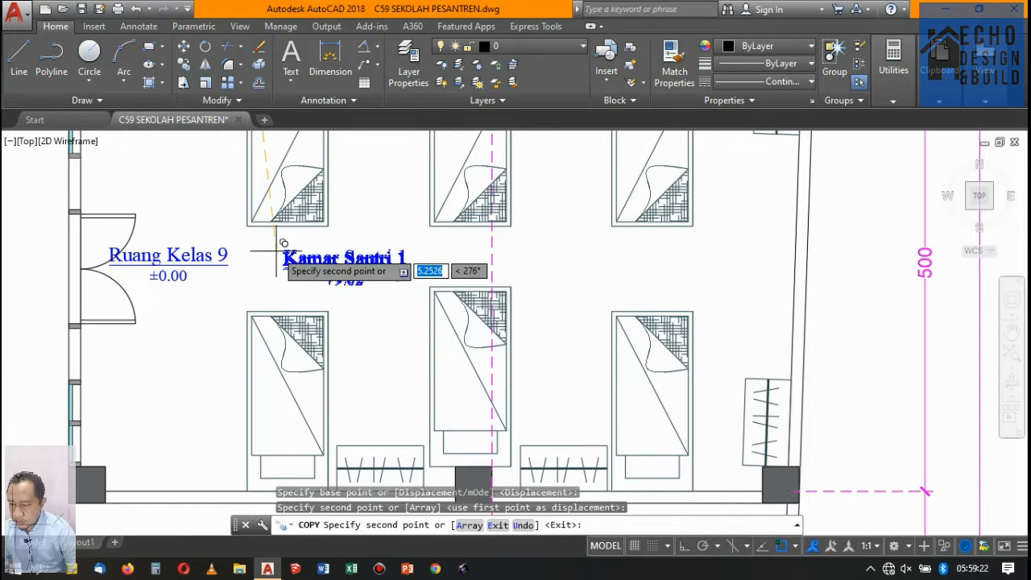
{"action": "key", "text": "Return"}
{"action": "left_click", "coordinate": [184, 256]}
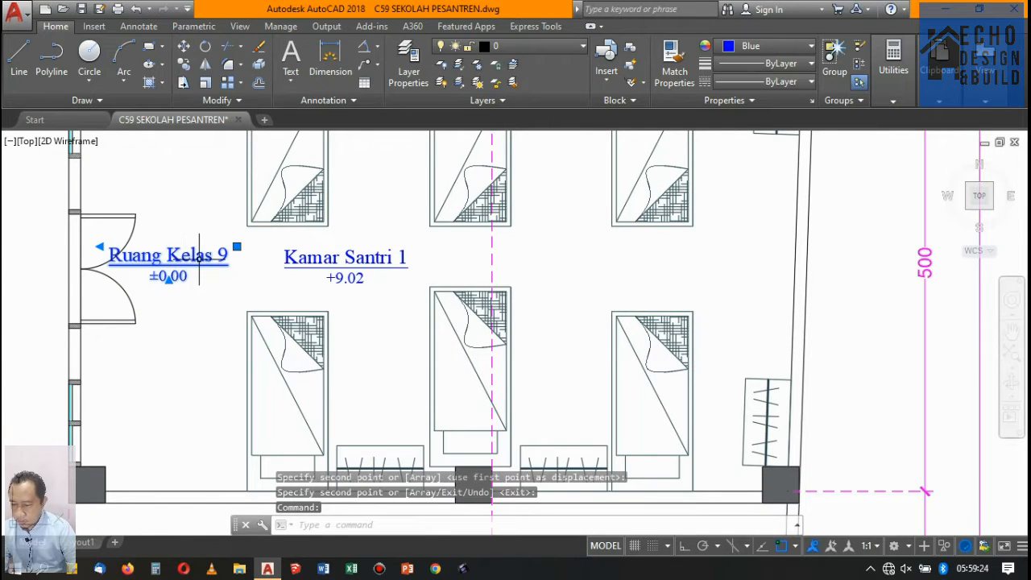
{"action": "key", "text": "Delete"}
Rename the copied label in the dormitory room beside the stairs as "Kamar Santri 2"
{"action": "scroll", "coordinate": [199, 256], "scroll_direction": "down", "scroll_amount": 8}
{"action": "scroll", "coordinate": [286, 266], "scroll_direction": "up", "scroll_amount": 8}
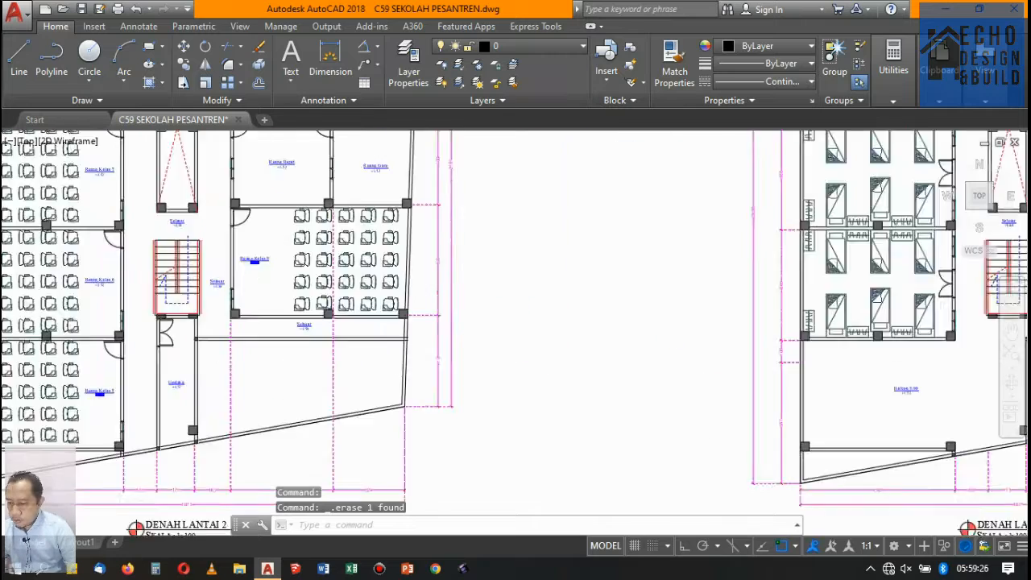
{"action": "scroll", "coordinate": [462, 257], "scroll_direction": "down", "scroll_amount": 2}
{"action": "scroll", "coordinate": [797, 242], "scroll_direction": "up", "scroll_amount": 6}
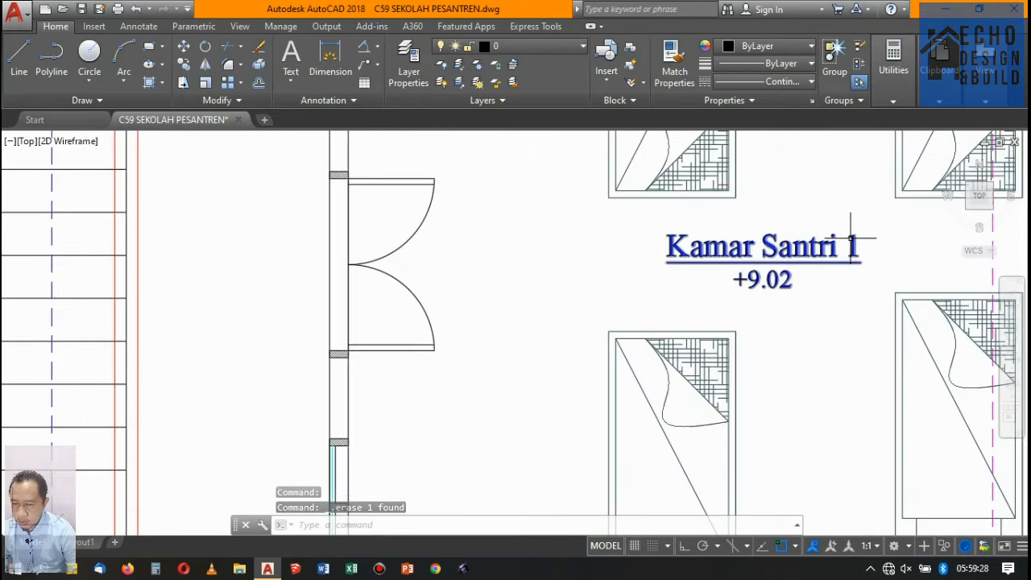
{"action": "left_click", "coordinate": [854, 242]}
{"action": "double_click", "coordinate": [851, 246]}
{"action": "double_click", "coordinate": [856, 241]}
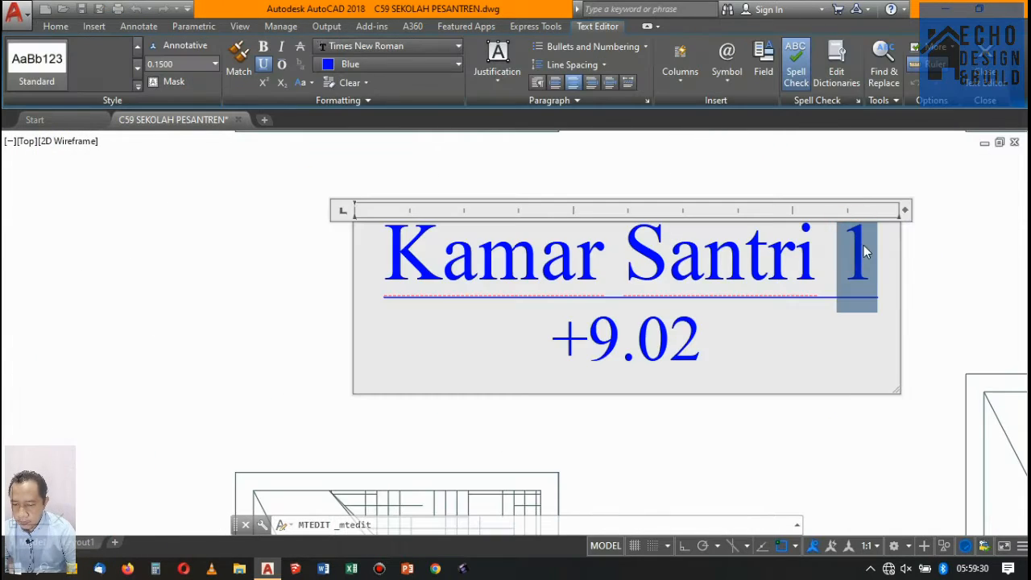
{"action": "type", "text": "2"}
{"action": "scroll", "coordinate": [668, 244], "scroll_direction": "down", "scroll_amount": 8}
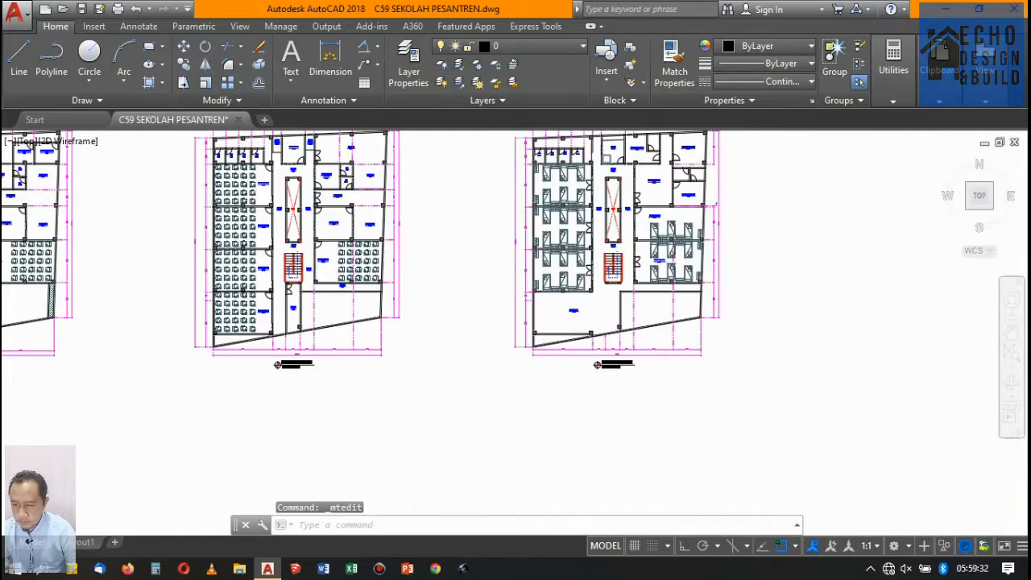
Copy the Kamar Santri 2 label into the dormitory room on the opposite side of the stairs, between its bed rows
{"action": "scroll", "coordinate": [693, 181], "scroll_direction": "up", "scroll_amount": 3}
{"action": "scroll", "coordinate": [638, 296], "scroll_direction": "up", "scroll_amount": 6}
{"action": "left_click", "coordinate": [683, 287]}
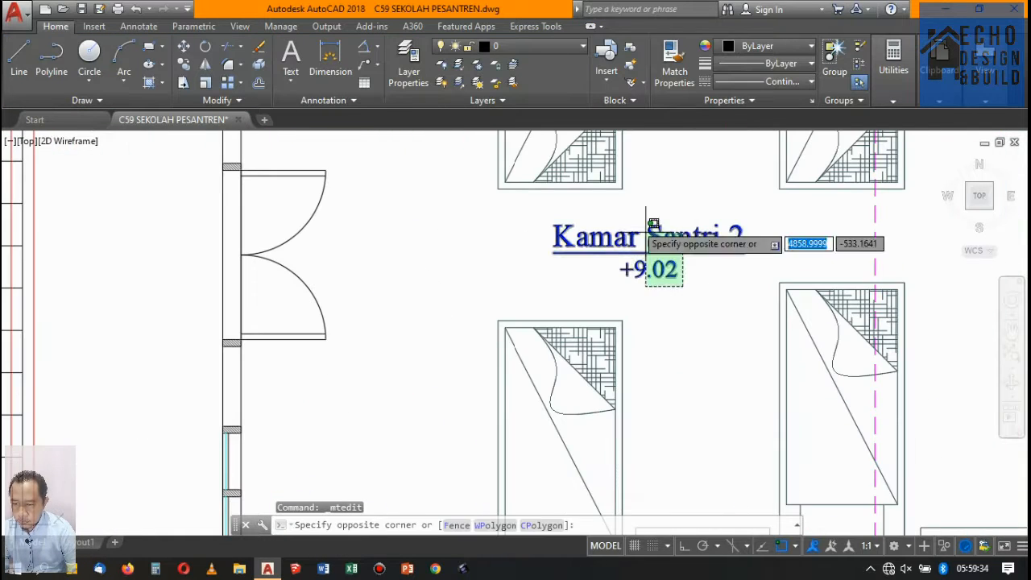
{"action": "left_click", "coordinate": [644, 229]}
{"action": "left_click", "coordinate": [184, 65]}
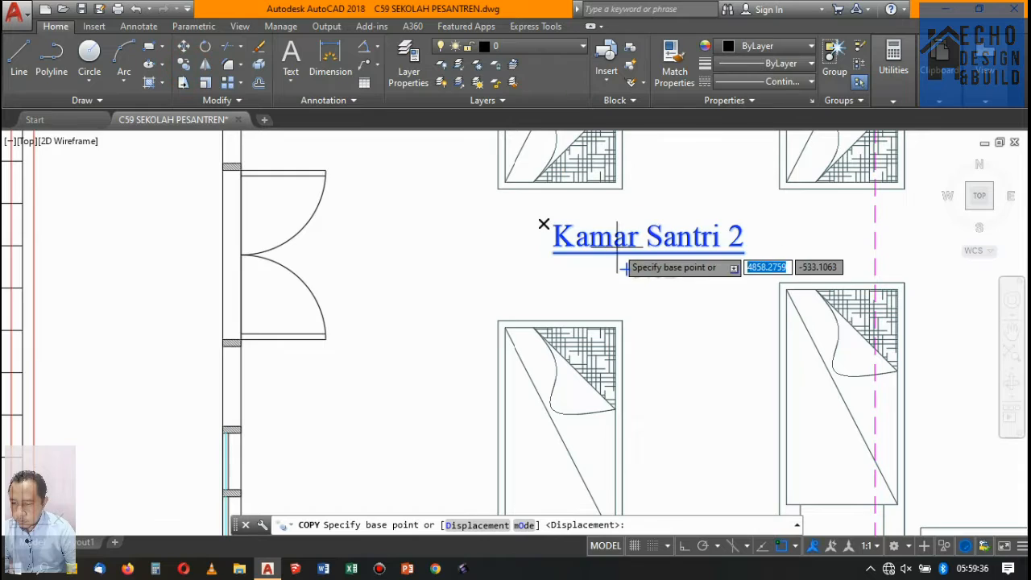
{"action": "left_click", "coordinate": [544, 224]}
{"action": "scroll", "coordinate": [671, 215], "scroll_direction": "down", "scroll_amount": 5}
{"action": "scroll", "coordinate": [568, 231], "scroll_direction": "up", "scroll_amount": 6}
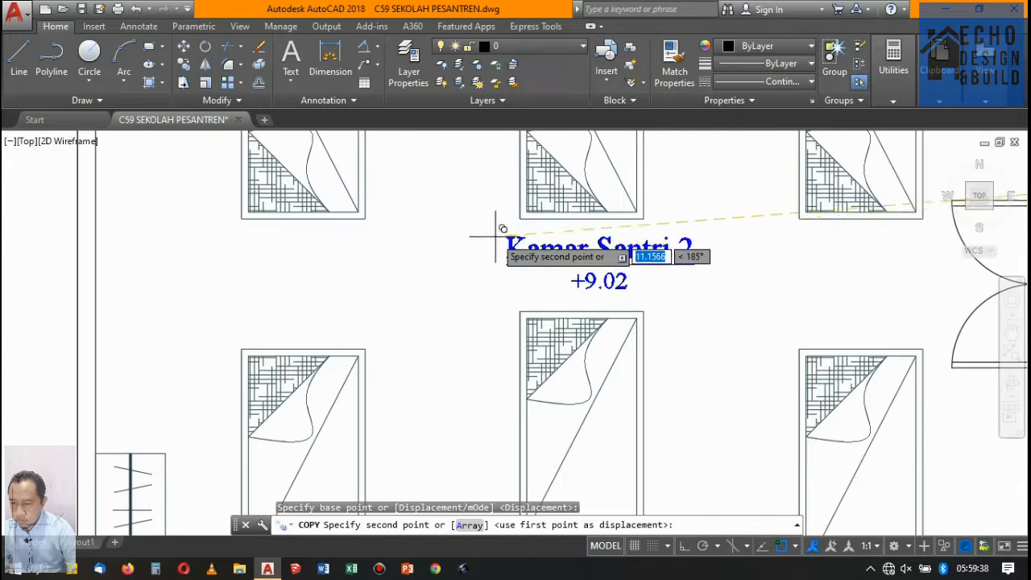
{"action": "left_click", "coordinate": [616, 251]}
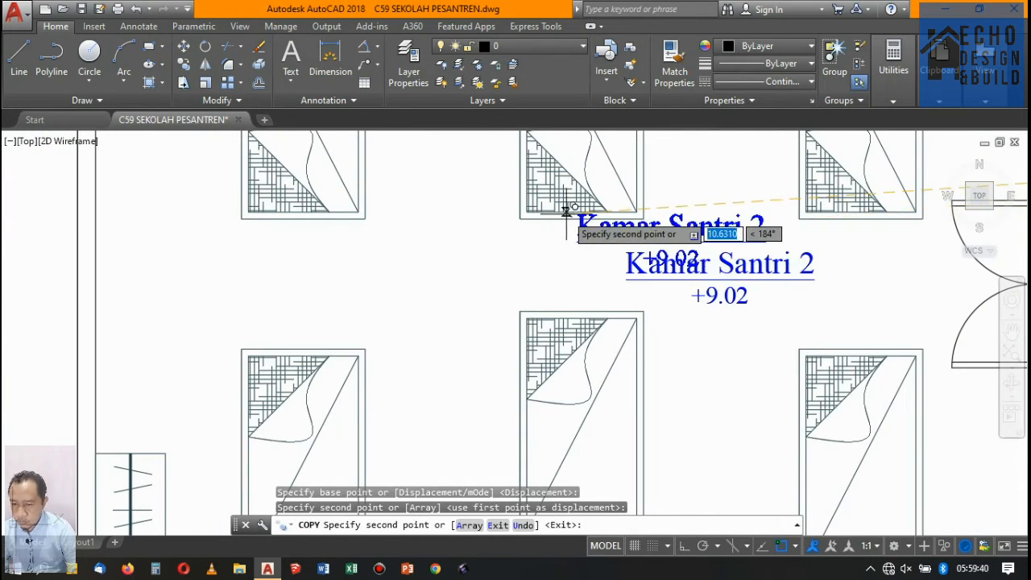
{"action": "key", "text": "Return"}
Rename the copied label in the dormitory room west of the stairs as "Kamar Santri 3"
{"action": "scroll", "coordinate": [442, 220], "scroll_direction": "down", "scroll_amount": 4}
{"action": "scroll", "coordinate": [624, 224], "scroll_direction": "up", "scroll_amount": 2}
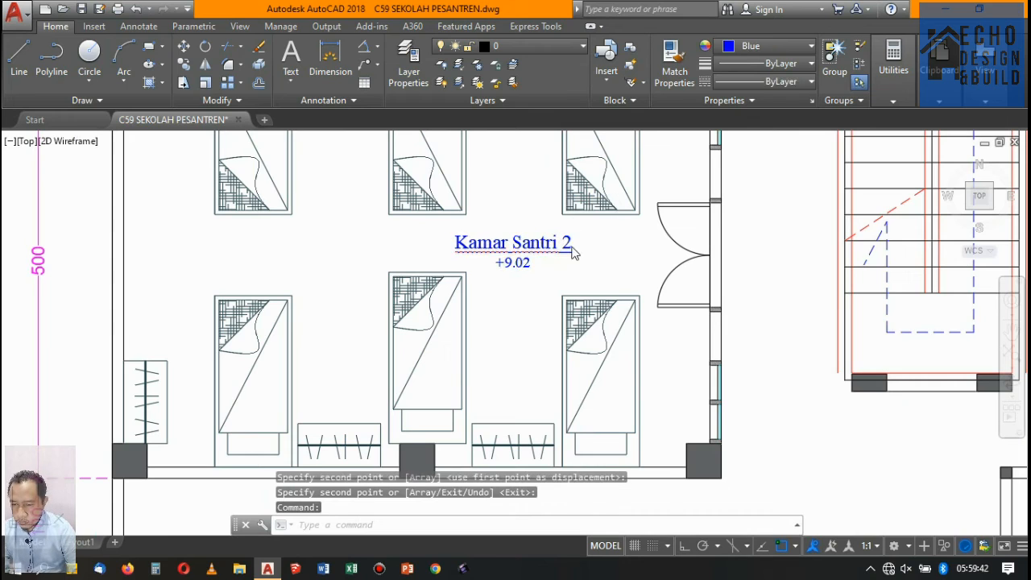
{"action": "double_click", "coordinate": [568, 243]}
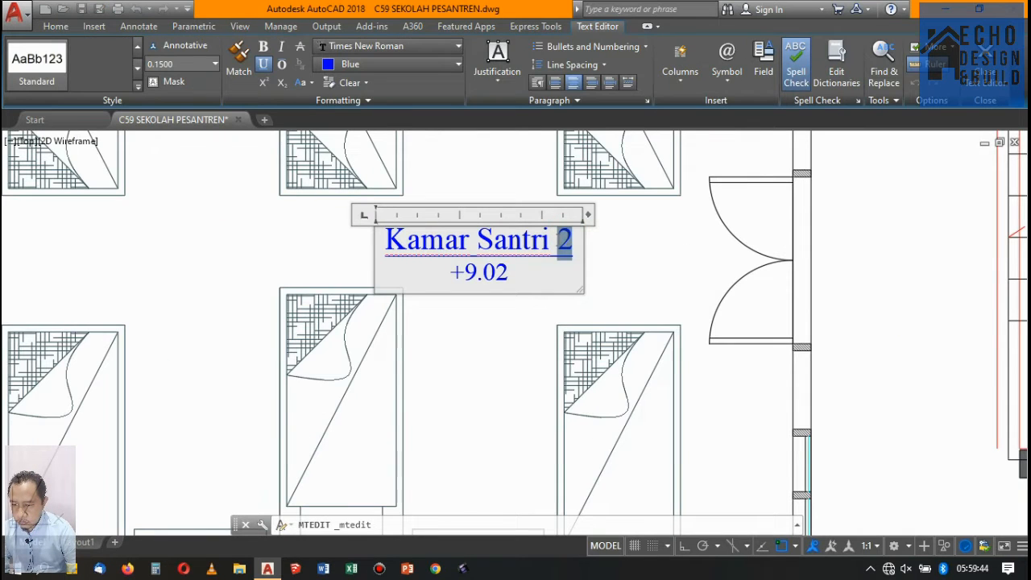
{"action": "left_click", "coordinate": [627, 237]}
{"action": "scroll", "coordinate": [564, 237], "scroll_direction": "down", "scroll_amount": 6}
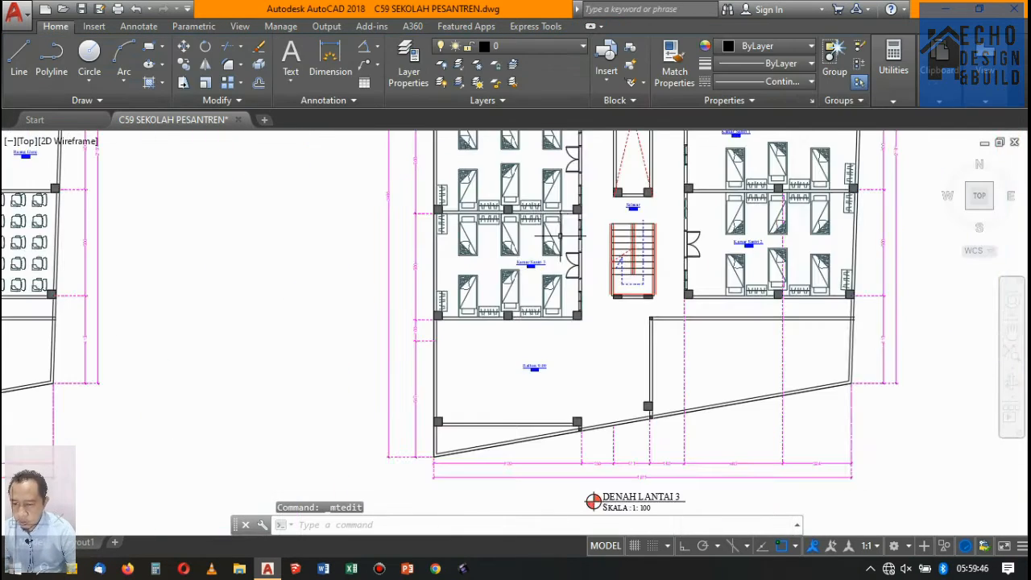
Copy the Kamar Santri 3 label into the dormitory room directly above it, between the bed rows
{"action": "scroll", "coordinate": [593, 235], "scroll_direction": "up", "scroll_amount": 2}
{"action": "scroll", "coordinate": [553, 224], "scroll_direction": "down", "scroll_amount": 5}
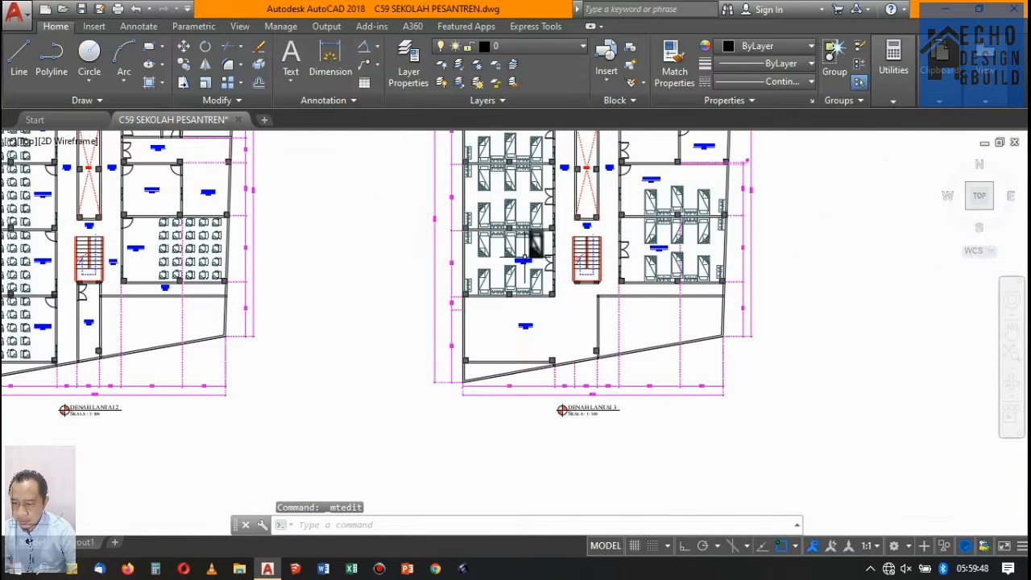
{"action": "scroll", "coordinate": [530, 259], "scroll_direction": "up", "scroll_amount": 10}
{"action": "left_click", "coordinate": [550, 336]}
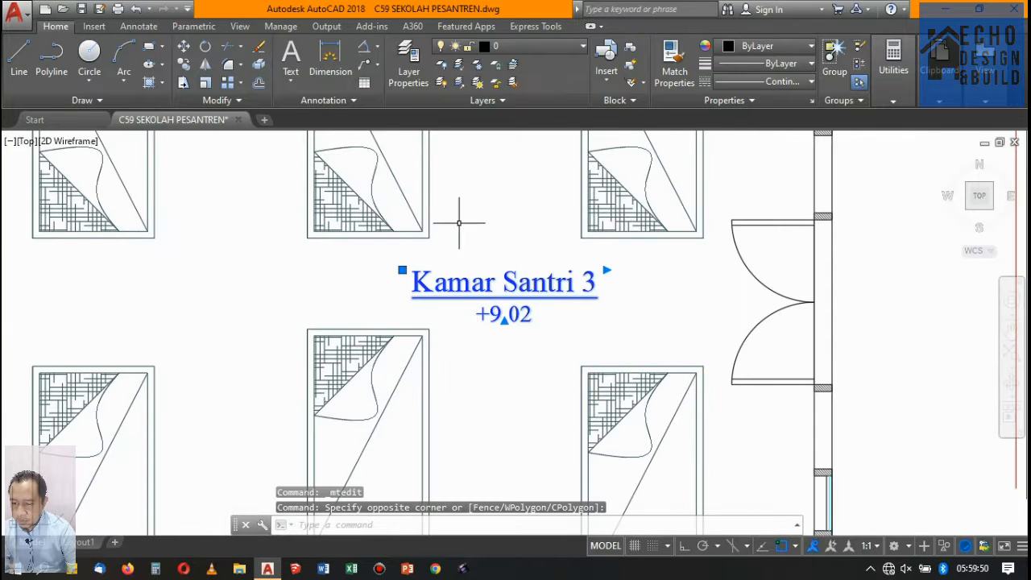
{"action": "left_click", "coordinate": [185, 65]}
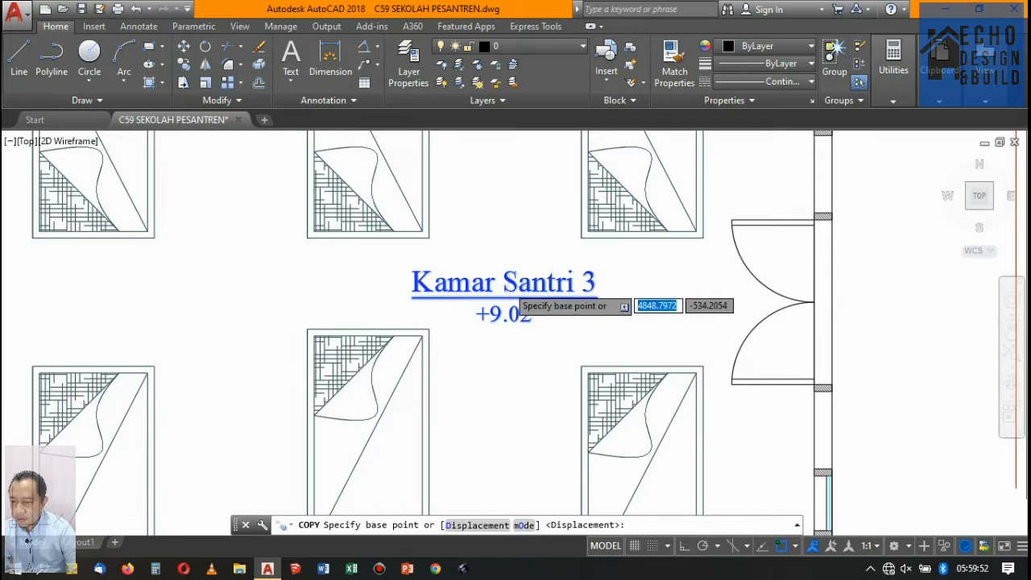
{"action": "left_click", "coordinate": [510, 211]}
{"action": "scroll", "coordinate": [580, 364], "scroll_direction": "down", "scroll_amount": 6}
{"action": "scroll", "coordinate": [580, 201], "scroll_direction": "up", "scroll_amount": 4}
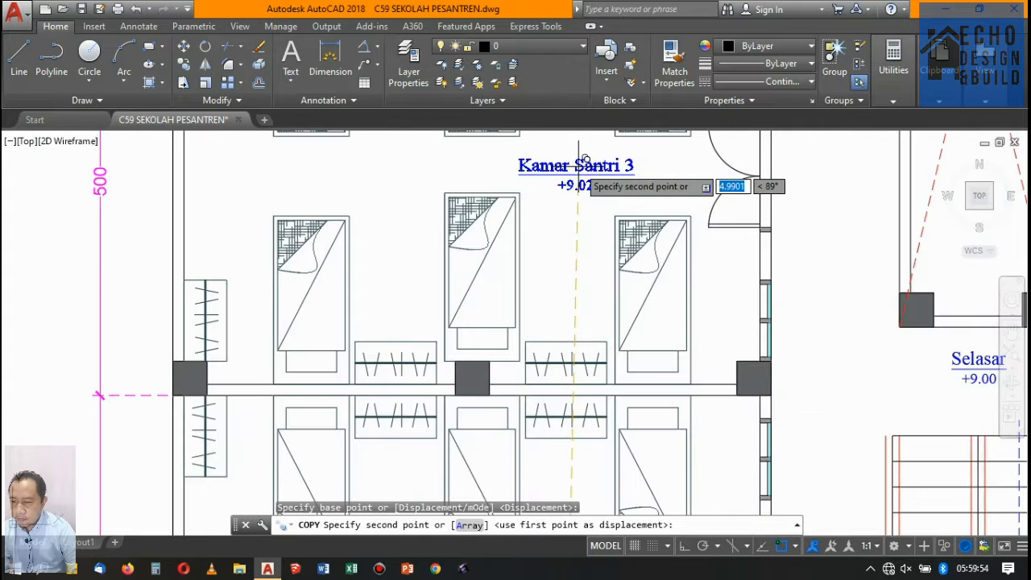
{"action": "left_click", "coordinate": [533, 199]}
{"action": "scroll", "coordinate": [535, 199], "scroll_direction": "down", "scroll_amount": 5}
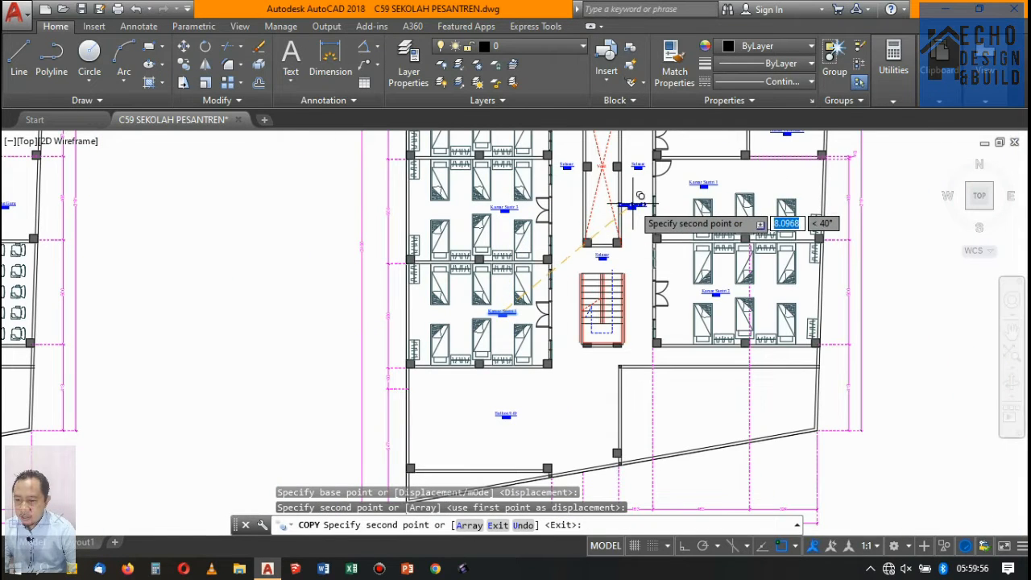
{"action": "key", "text": "Return"}
Rename the copied label in the middle dormitory room of the west wing as "Kamar Santri 4"
{"action": "scroll", "coordinate": [533, 178], "scroll_direction": "up", "scroll_amount": 7}
{"action": "left_click", "coordinate": [496, 242]}
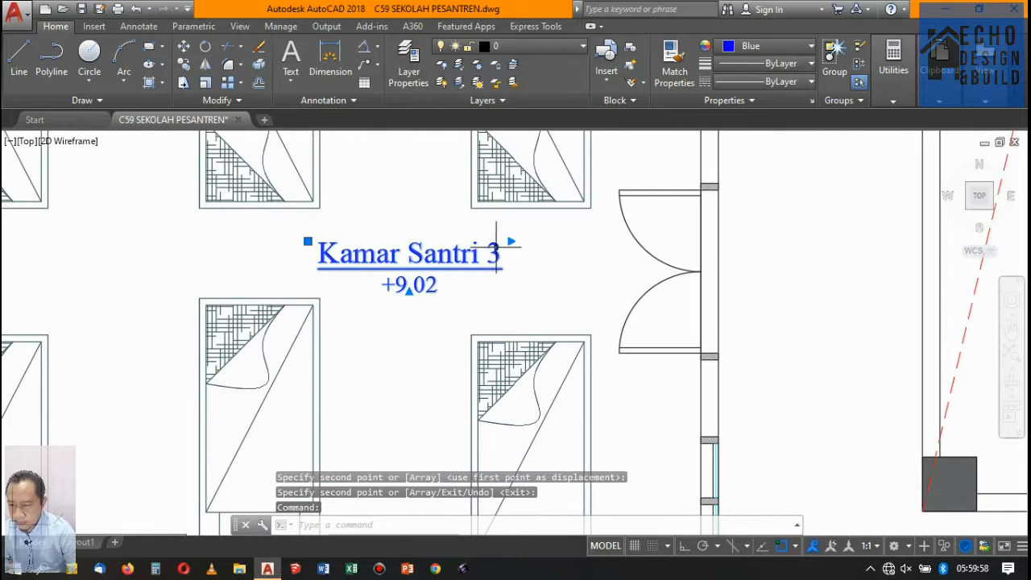
{"action": "double_click", "coordinate": [493, 261]}
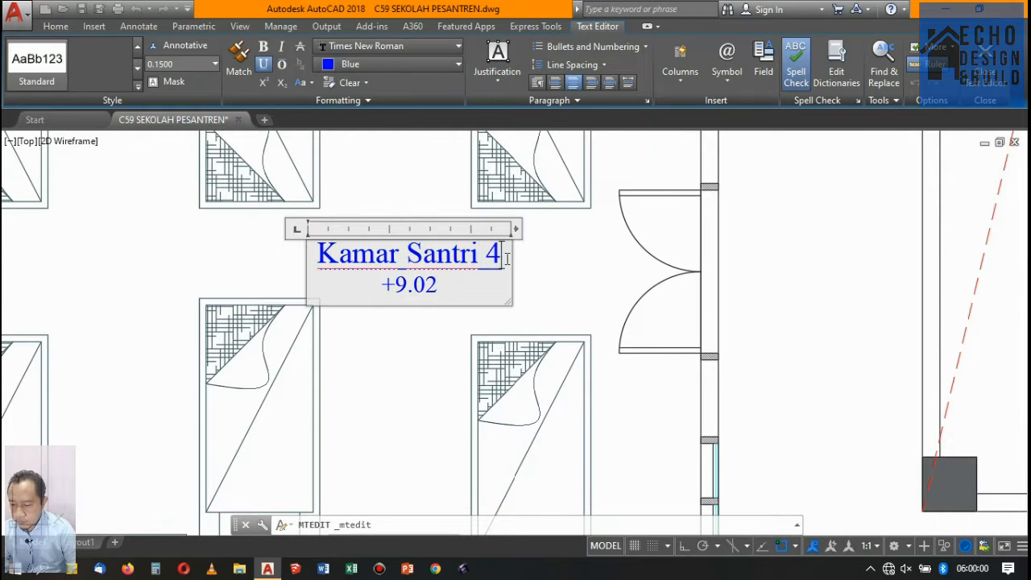
{"action": "left_click", "coordinate": [532, 266]}
{"action": "scroll", "coordinate": [493, 273], "scroll_direction": "down", "scroll_amount": 6}
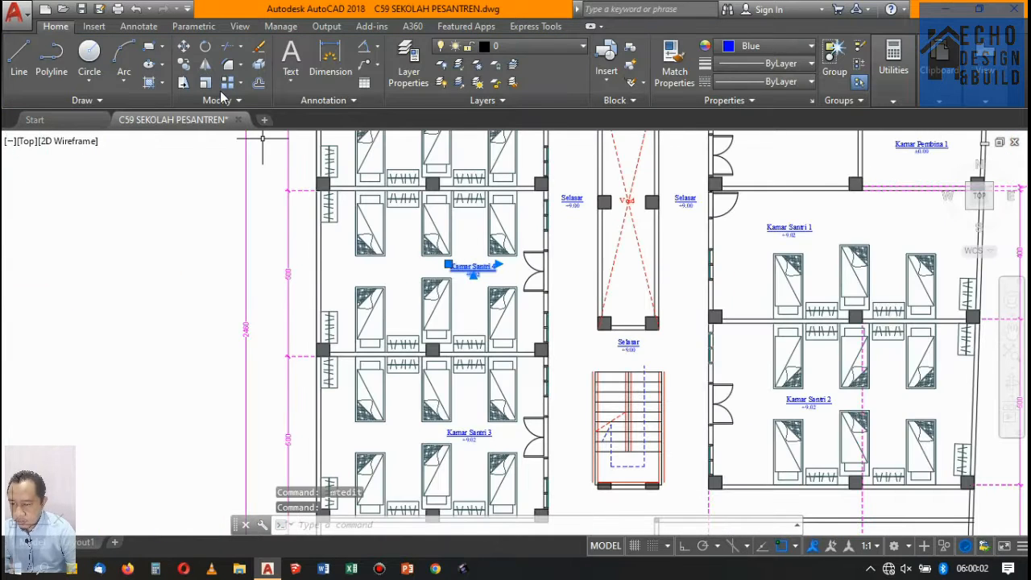
Copy the Kamar Santri 4 label into the next dormitory room above, between the bed rows
{"action": "left_click", "coordinate": [190, 69]}
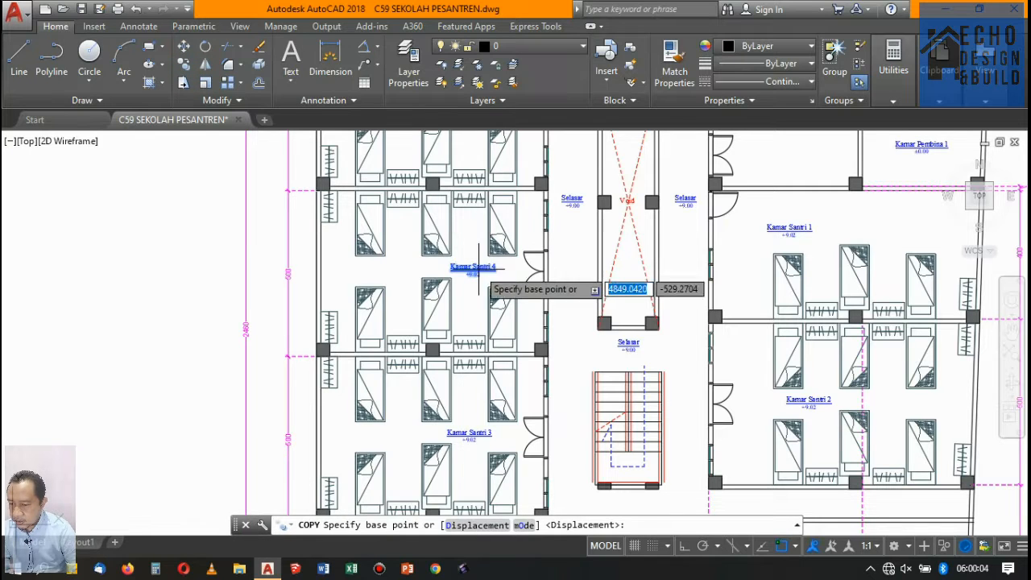
{"action": "left_click", "coordinate": [472, 270]}
{"action": "scroll", "coordinate": [504, 258], "scroll_direction": "down", "scroll_amount": 5}
{"action": "scroll", "coordinate": [504, 258], "scroll_direction": "up", "scroll_amount": 8}
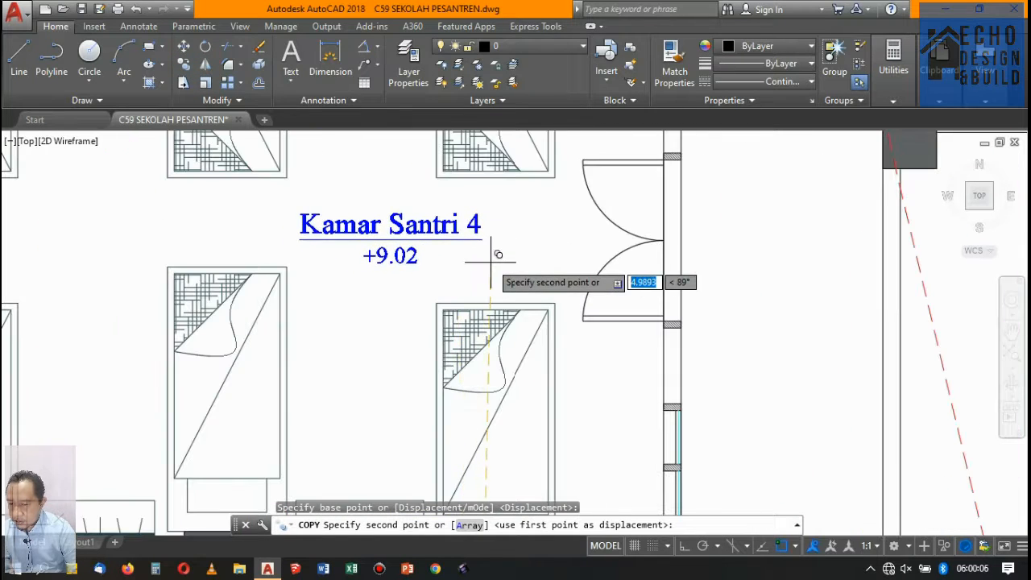
{"action": "left_click", "coordinate": [481, 263]}
{"action": "key", "text": "Return"}
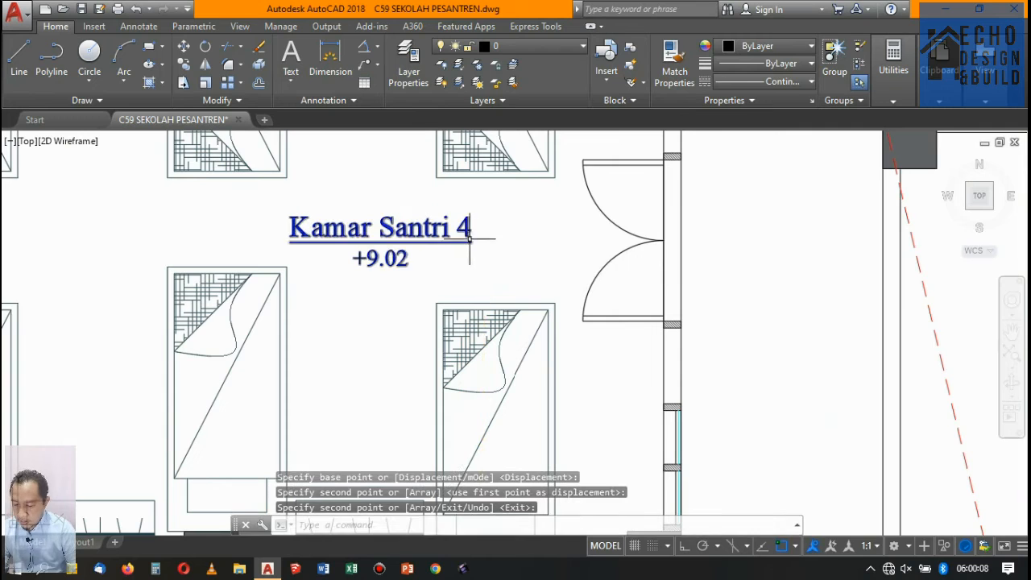
Rename the copied label in the uppermost dormitory room of the west wing as "Kamar Santri 5"
{"action": "double_click", "coordinate": [468, 226]}
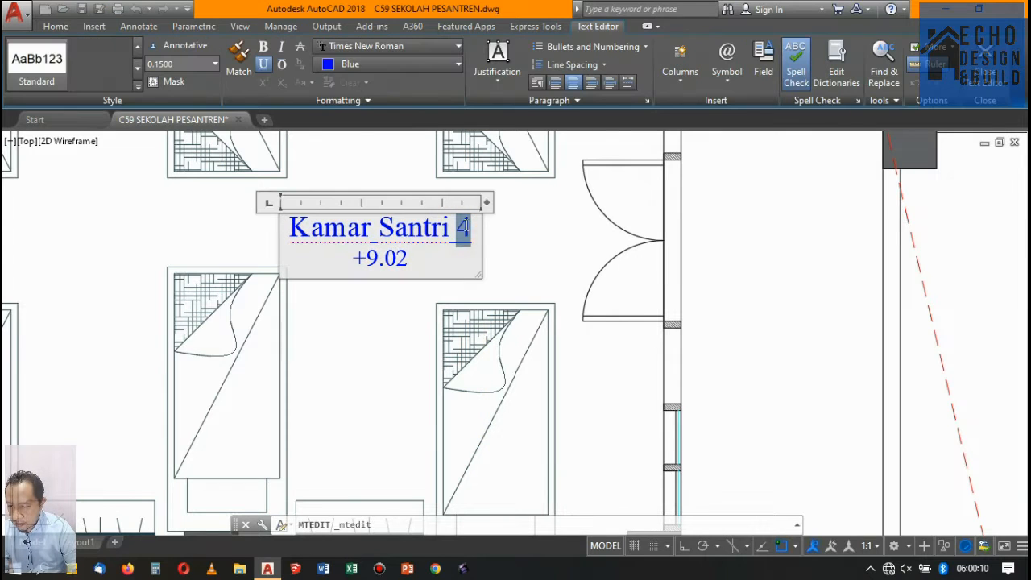
{"action": "type", "text": "5"}
{"action": "left_click", "coordinate": [509, 219]}
{"action": "scroll", "coordinate": [472, 214], "scroll_direction": "down", "scroll_amount": 10}
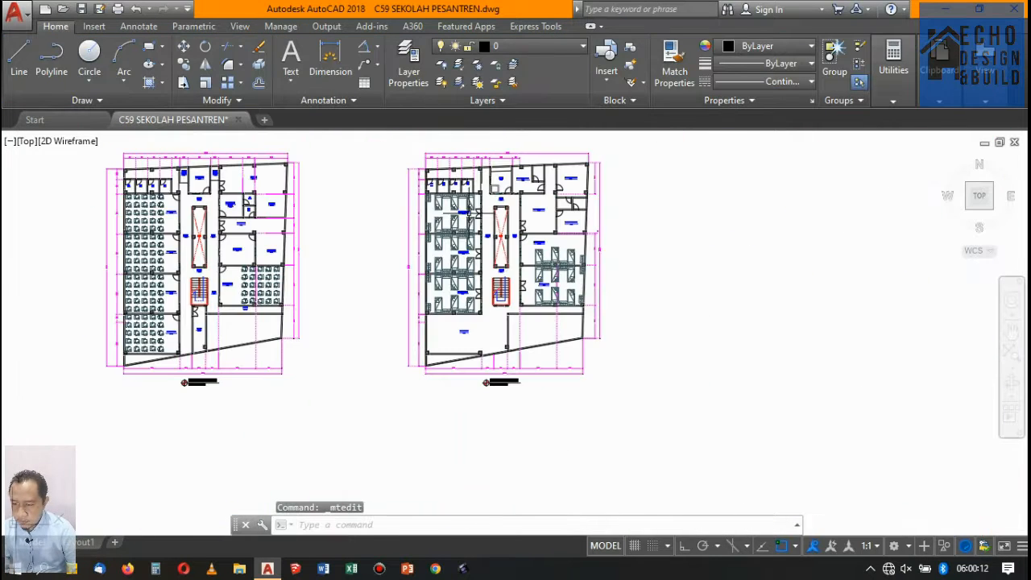
Examine the room labels, floor levels and dimension lines around the dormitory rooms, kitchen and supervisor's house on the third-floor plan
{"action": "scroll", "coordinate": [482, 198], "scroll_direction": "up", "scroll_amount": 2}
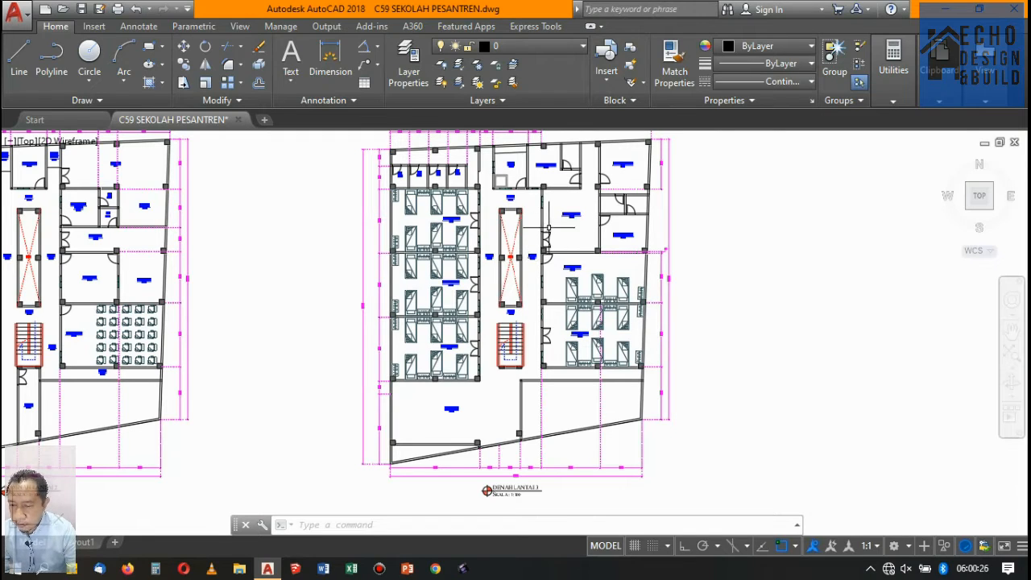
{"action": "scroll", "coordinate": [548, 228], "scroll_direction": "down", "scroll_amount": 5}
{"action": "scroll", "coordinate": [556, 242], "scroll_direction": "up", "scroll_amount": 10}
{"action": "scroll", "coordinate": [564, 274], "scroll_direction": "down", "scroll_amount": 4}
{"action": "scroll", "coordinate": [571, 295], "scroll_direction": "up", "scroll_amount": 4}
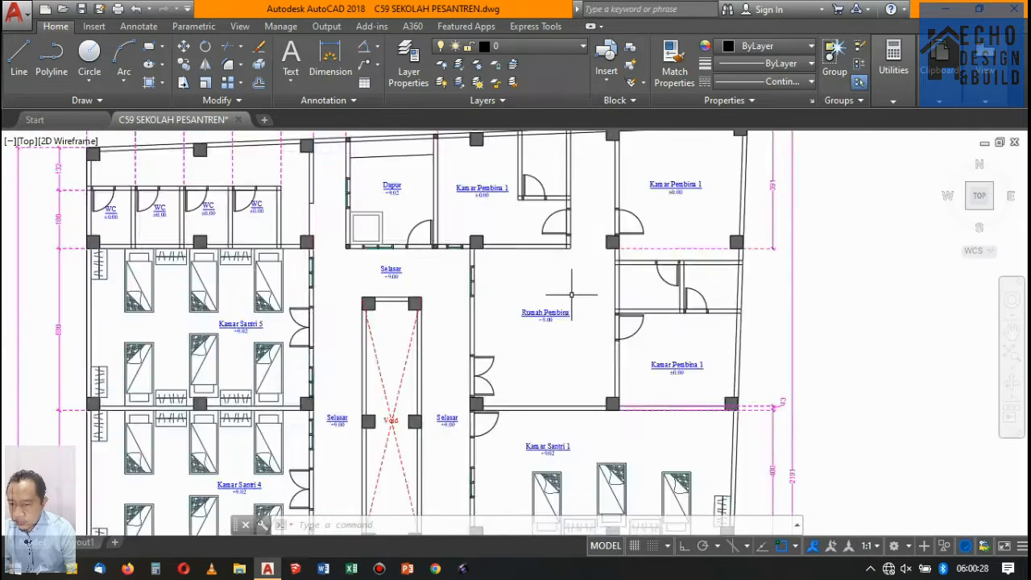
{"action": "scroll", "coordinate": [572, 295], "scroll_direction": "up", "scroll_amount": 2}
{"action": "scroll", "coordinate": [564, 288], "scroll_direction": "down", "scroll_amount": 4}
{"action": "scroll", "coordinate": [484, 242], "scroll_direction": "up", "scroll_amount": 5}
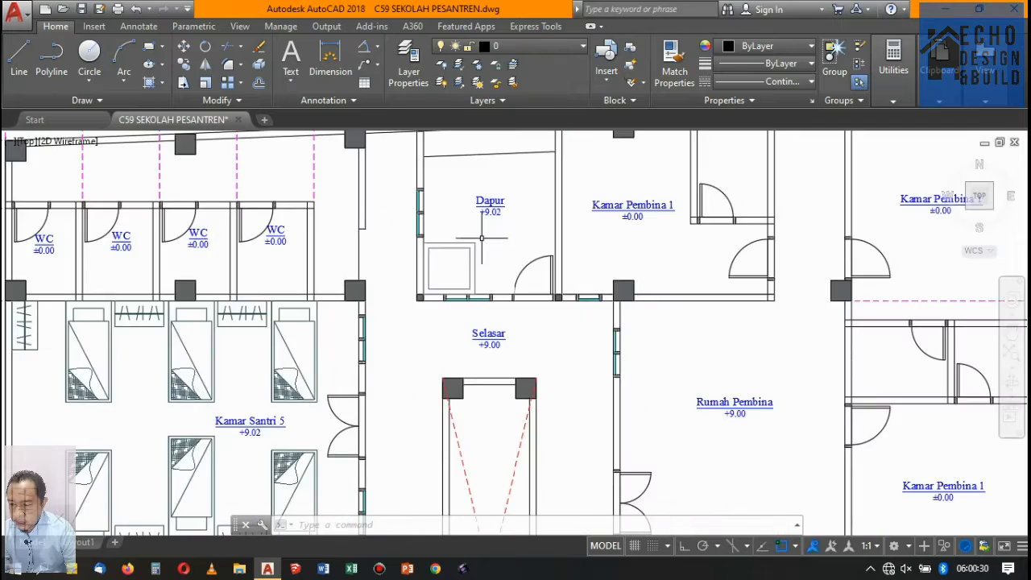
{"action": "scroll", "coordinate": [482, 238], "scroll_direction": "down", "scroll_amount": 4}
{"action": "scroll", "coordinate": [425, 228], "scroll_direction": "up", "scroll_amount": 2}
{"action": "scroll", "coordinate": [432, 229], "scroll_direction": "down", "scroll_amount": 4}
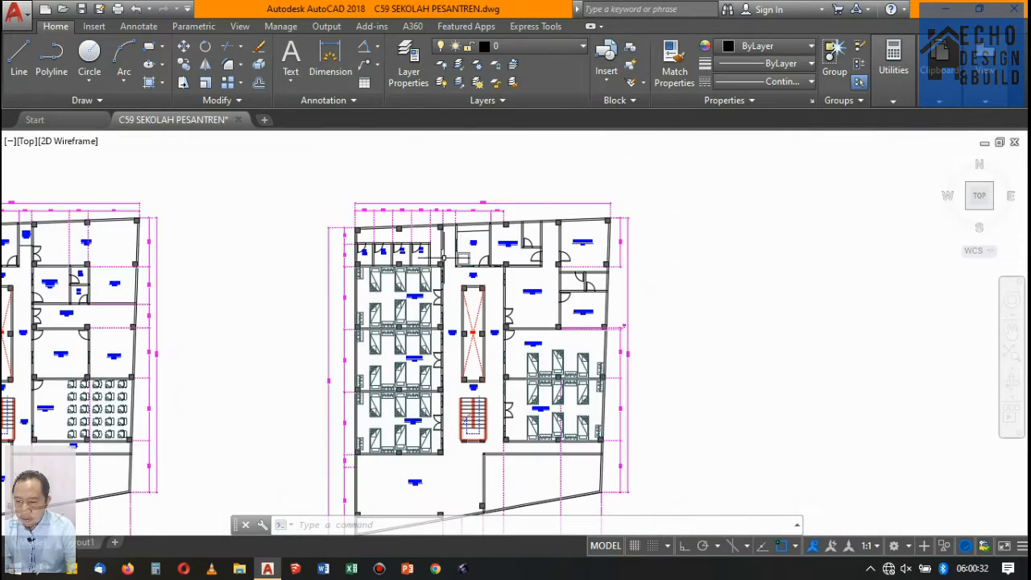
{"action": "scroll", "coordinate": [451, 306], "scroll_direction": "up", "scroll_amount": 5}
{"action": "scroll", "coordinate": [437, 310], "scroll_direction": "down", "scroll_amount": 2}
{"action": "scroll", "coordinate": [379, 269], "scroll_direction": "up", "scroll_amount": 2}
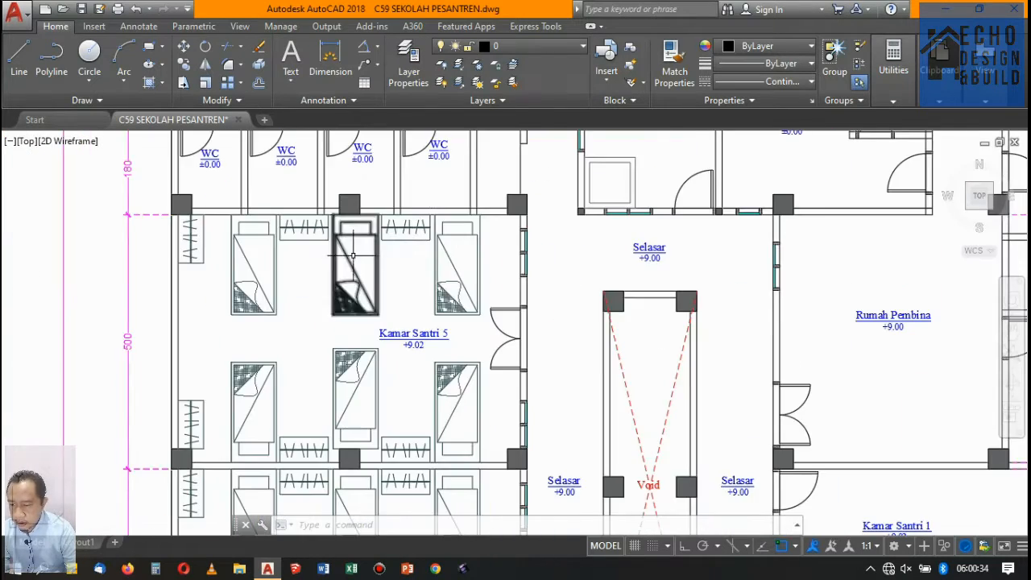
{"action": "scroll", "coordinate": [427, 278], "scroll_direction": "down", "scroll_amount": 5}
{"action": "scroll", "coordinate": [472, 278], "scroll_direction": "up", "scroll_amount": 3}
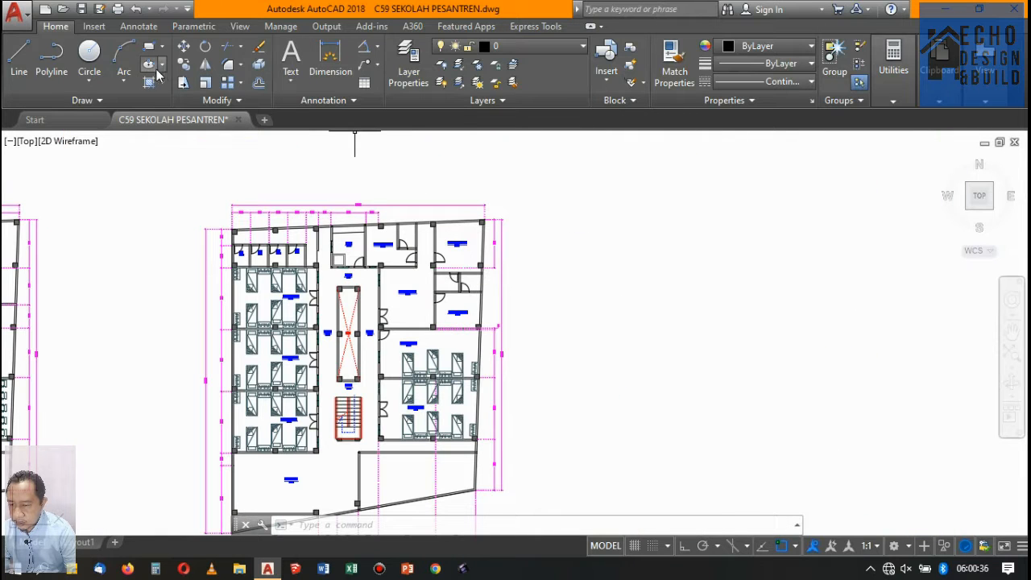
Continue the east dimension chain from the topmost supervisor's room down to the lower wall of the small bathrooms
{"action": "left_click", "coordinate": [139, 26]}
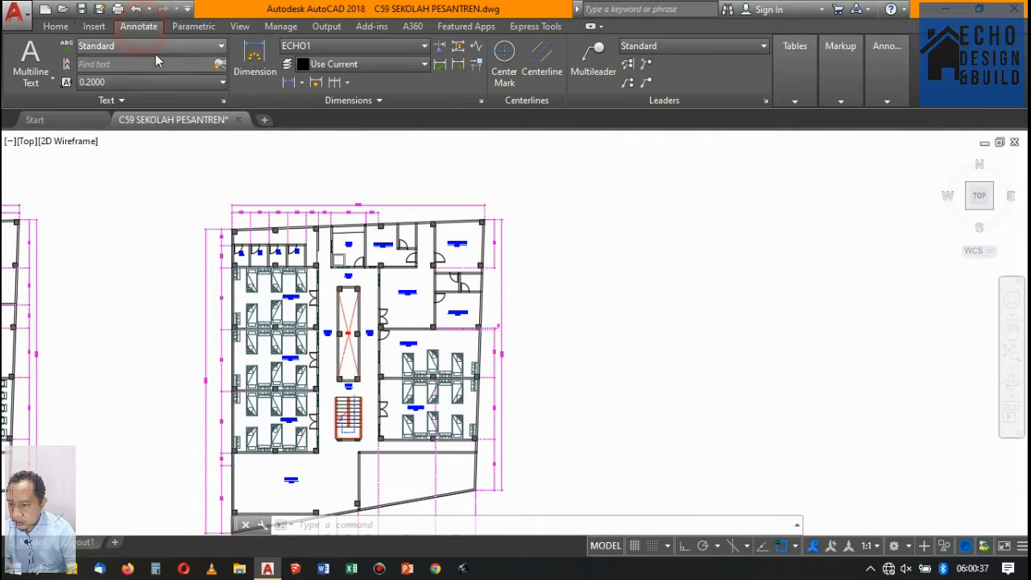
{"action": "left_click", "coordinate": [287, 82]}
{"action": "scroll", "coordinate": [433, 239], "scroll_direction": "up", "scroll_amount": 5}
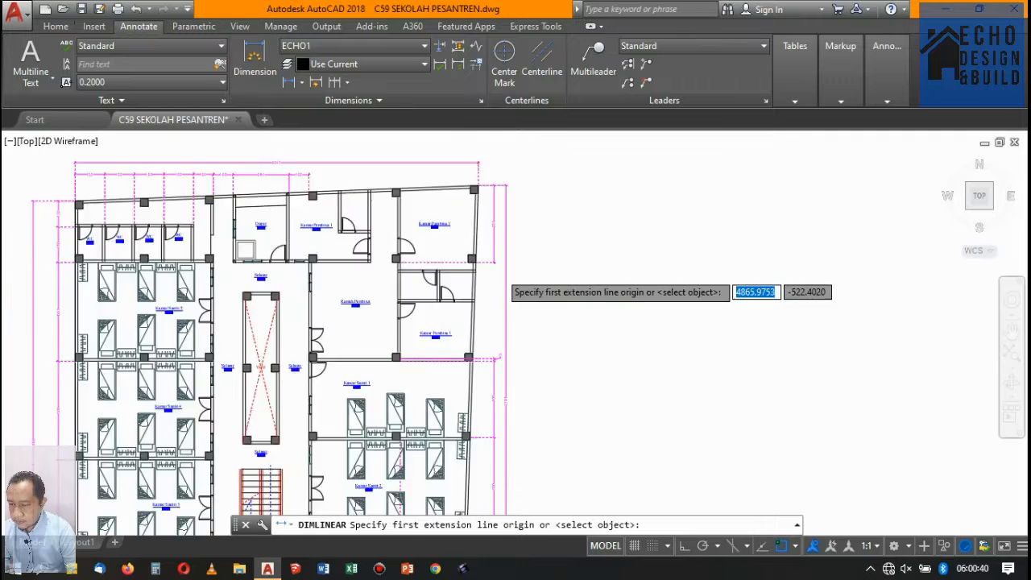
{"action": "scroll", "coordinate": [433, 239], "scroll_direction": "up", "scroll_amount": 2}
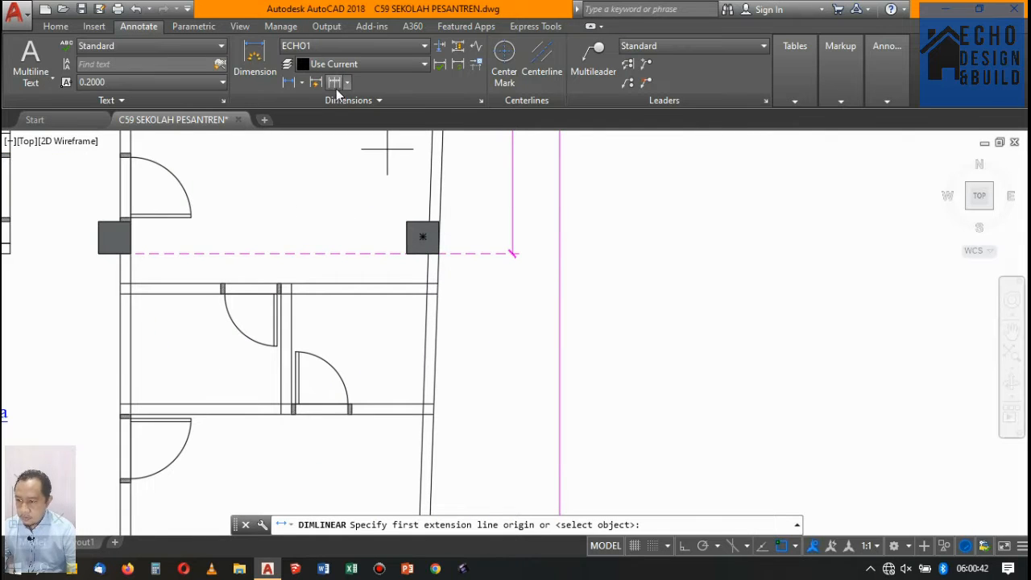
{"action": "type", "text": "s"}
{"action": "key", "text": "Return"}
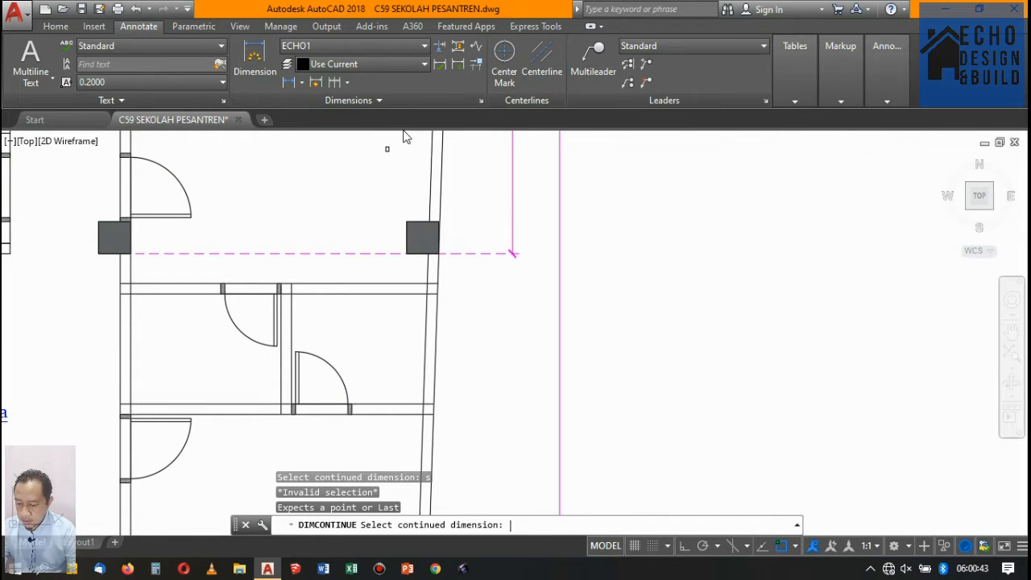
{"action": "left_click", "coordinate": [474, 254]}
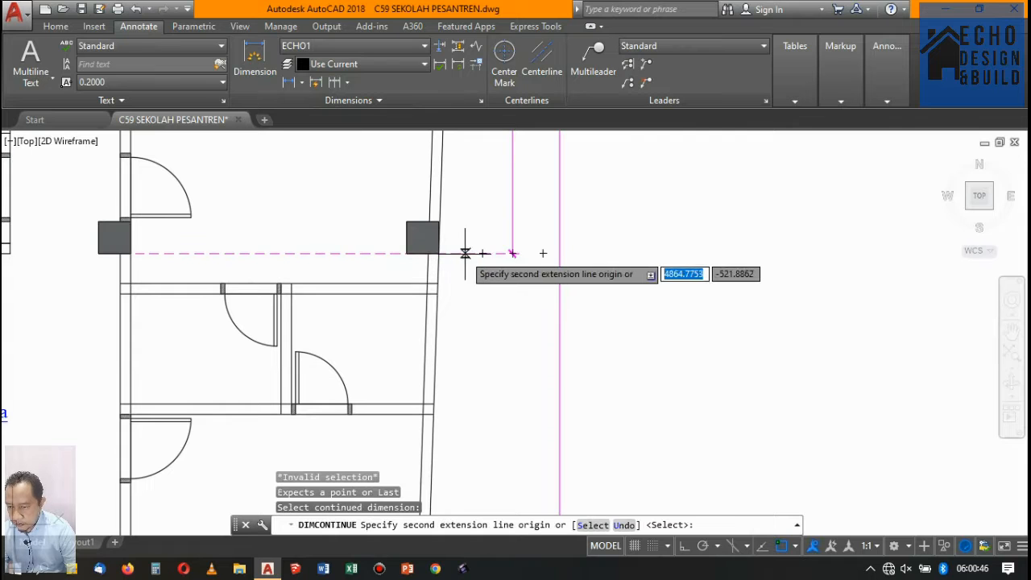
{"action": "scroll", "coordinate": [487, 256], "scroll_direction": "down", "scroll_amount": 6}
{"action": "scroll", "coordinate": [473, 267], "scroll_direction": "up", "scroll_amount": 4}
{"action": "scroll", "coordinate": [307, 281], "scroll_direction": "up", "scroll_amount": 5}
{"action": "scroll", "coordinate": [304, 290], "scroll_direction": "down", "scroll_amount": 5}
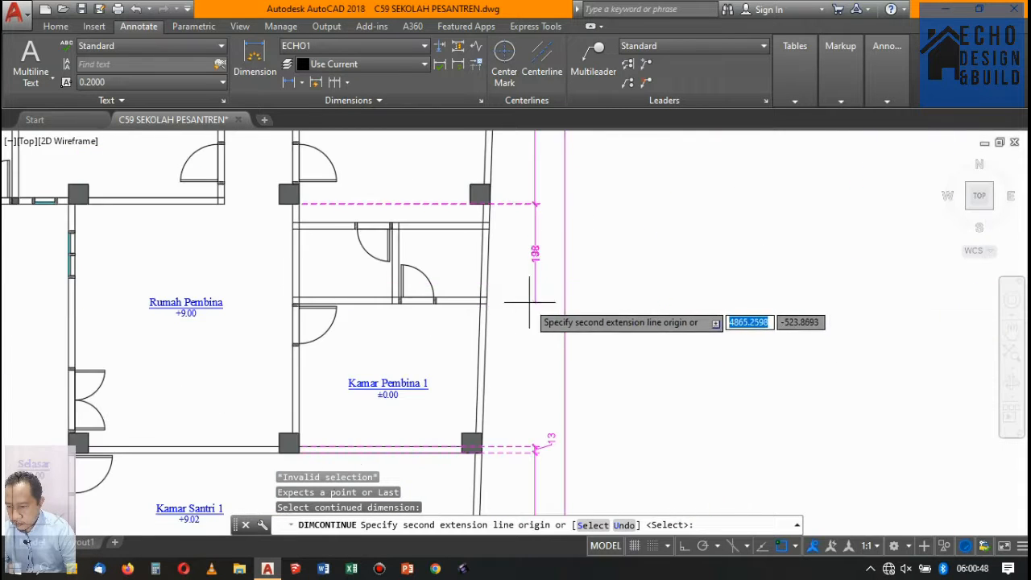
{"action": "scroll", "coordinate": [501, 300], "scroll_direction": "up", "scroll_amount": 5}
{"action": "scroll", "coordinate": [440, 299], "scroll_direction": "up", "scroll_amount": 2}
{"action": "left_click", "coordinate": [424, 317]}
{"action": "scroll", "coordinate": [489, 226], "scroll_direction": "down", "scroll_amount": 6}
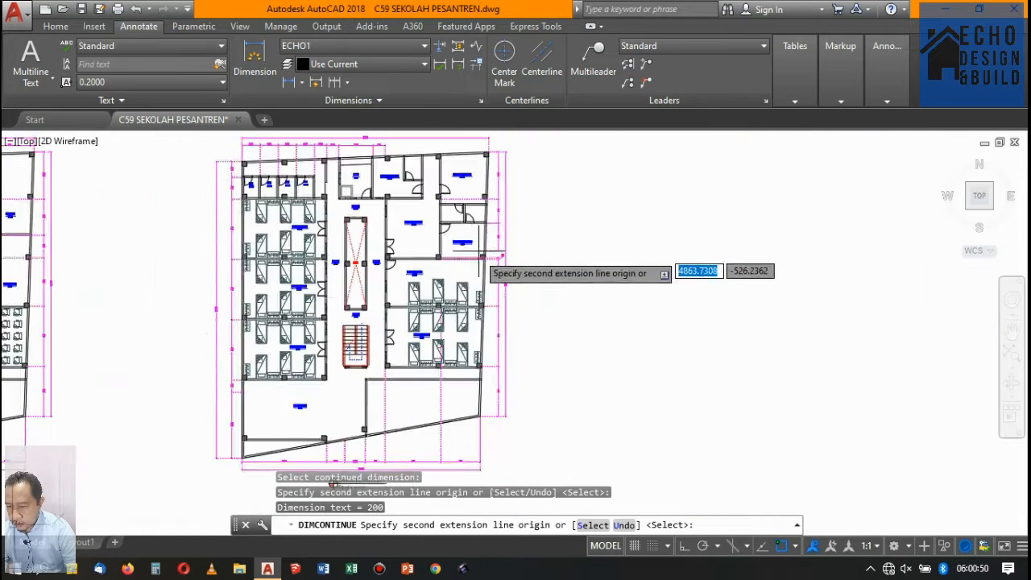
Extend the continued dimension chain down to the wall between the lower Kamar Pembina 1 and Kamar Santri 1
{"action": "scroll", "coordinate": [509, 275], "scroll_direction": "up", "scroll_amount": 5}
{"action": "scroll", "coordinate": [516, 241], "scroll_direction": "up", "scroll_amount": 6}
{"action": "scroll", "coordinate": [498, 266], "scroll_direction": "down", "scroll_amount": 6}
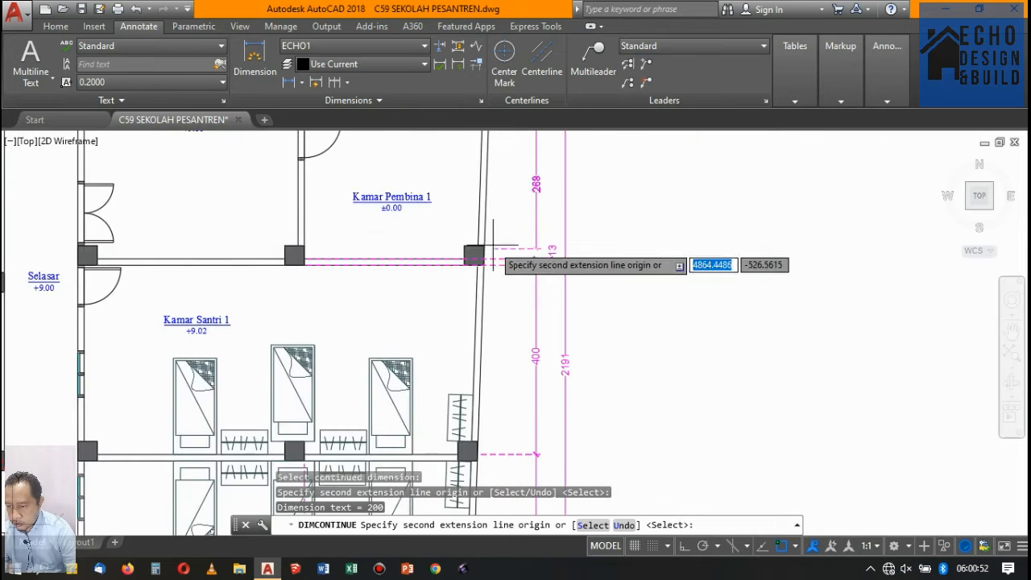
{"action": "scroll", "coordinate": [305, 274], "scroll_direction": "up", "scroll_amount": 4}
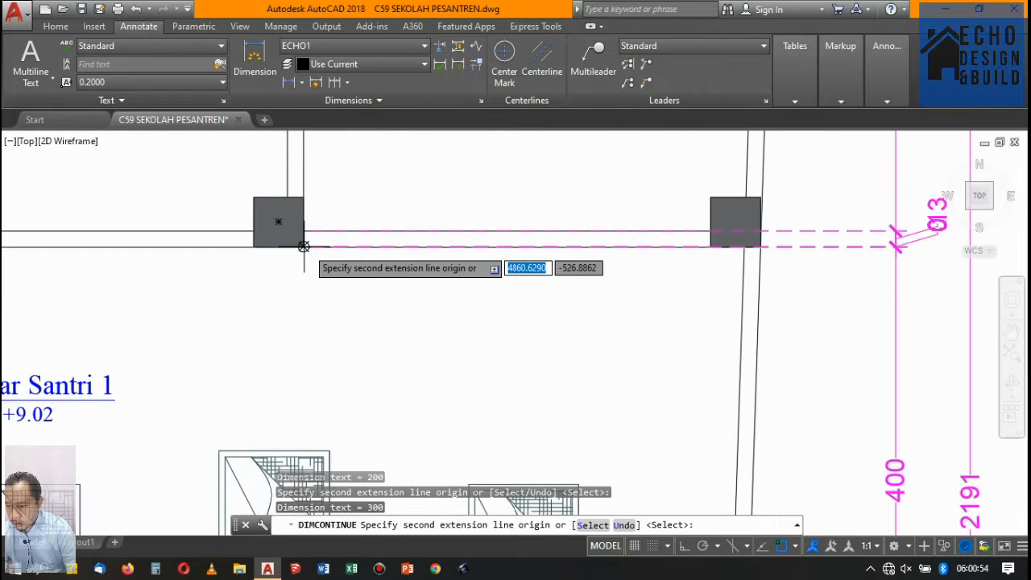
{"action": "scroll", "coordinate": [304, 246], "scroll_direction": "down", "scroll_amount": 6}
{"action": "key", "text": "Return"}
{"action": "scroll", "coordinate": [473, 211], "scroll_direction": "up", "scroll_amount": 4}
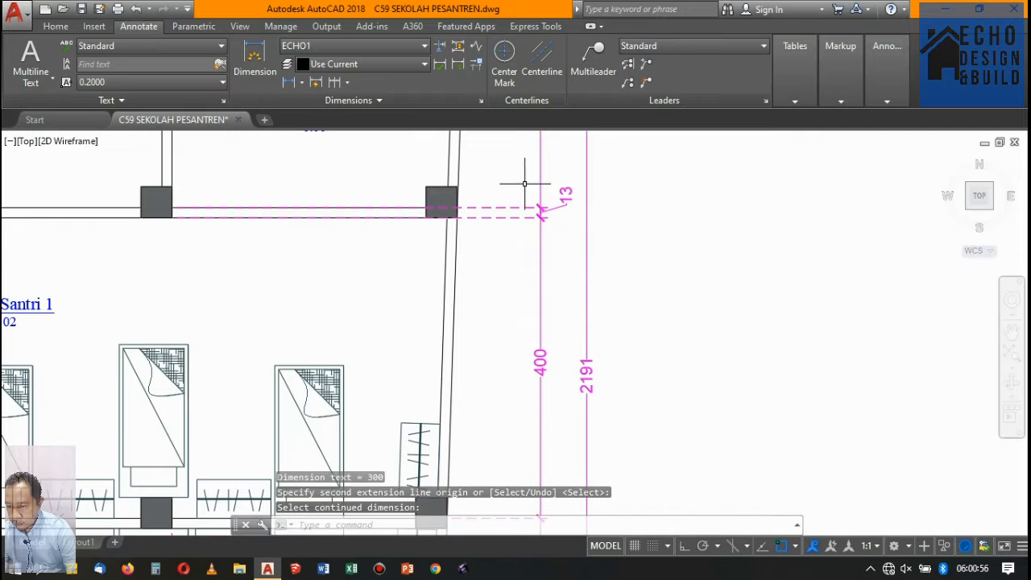
Delete the old 400 dimension beside Kamar Santri 1 and the small 13 dimension above it
{"action": "key", "text": "Return"}
{"action": "left_click", "coordinate": [545, 253]}
{"action": "left_click", "coordinate": [528, 262]}
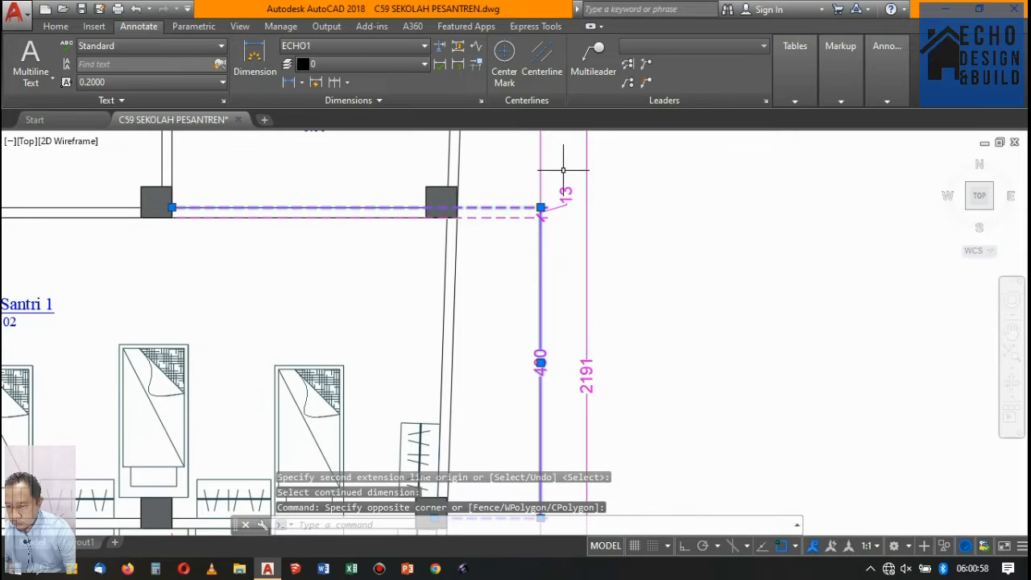
{"action": "scroll", "coordinate": [552, 207], "scroll_direction": "down", "scroll_amount": 4}
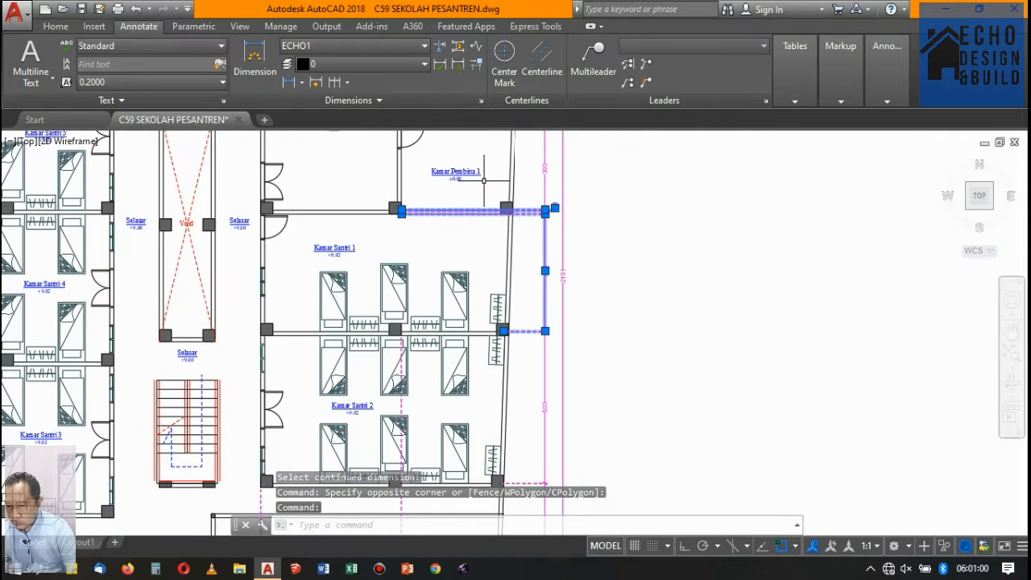
{"action": "key", "text": "Delete"}
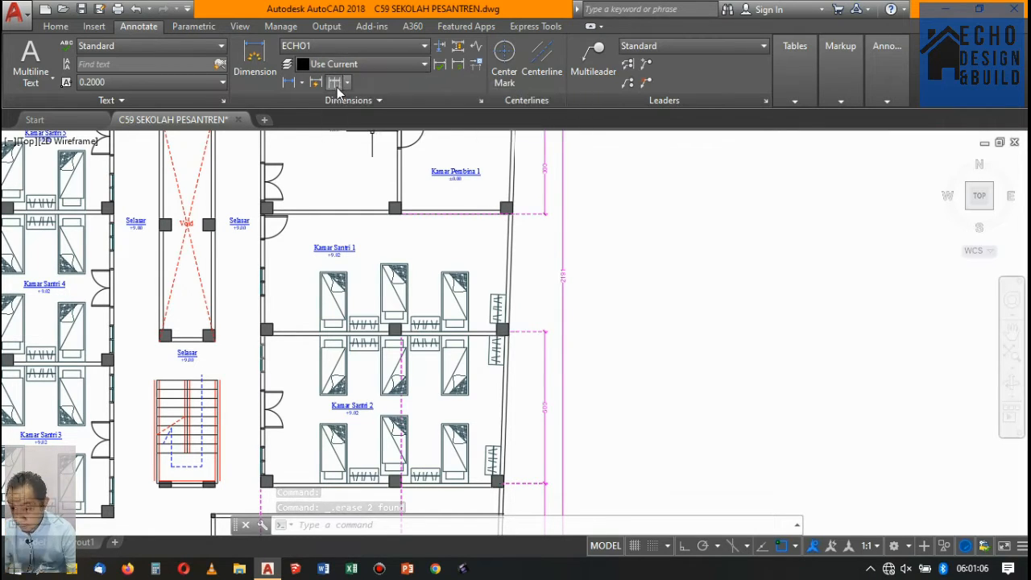
Continue the east dimension chain from the upper wall of Kamar Santri 1 to the wall between Kamar Santri 1 and 2
{"action": "left_click", "coordinate": [316, 82]}
{"action": "type", "text": "s"}
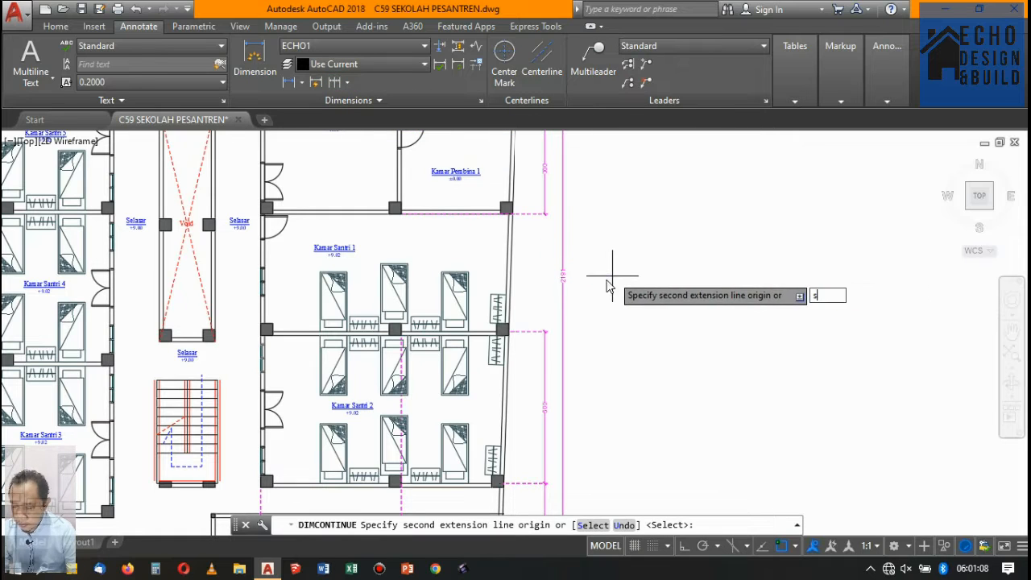
{"action": "key", "text": "Return"}
{"action": "left_click", "coordinate": [538, 214]}
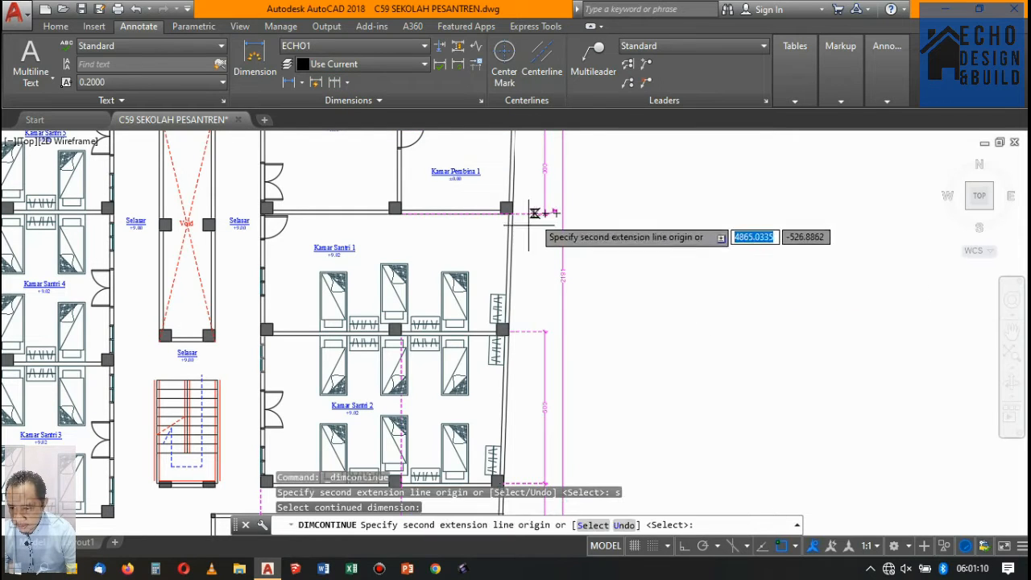
{"action": "scroll", "coordinate": [560, 299], "scroll_direction": "up", "scroll_amount": 10}
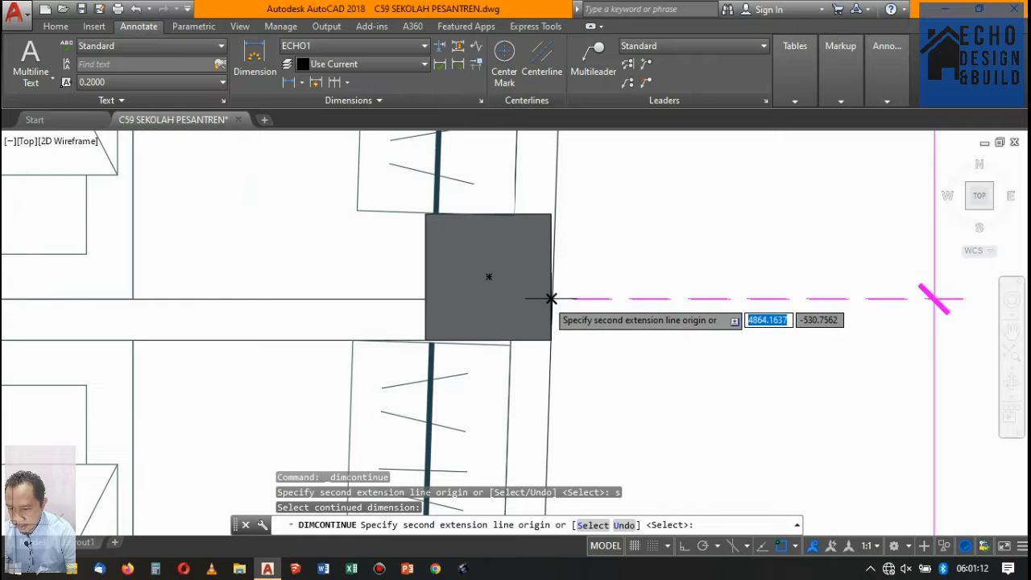
{"action": "left_click", "coordinate": [550, 299]}
{"action": "scroll", "coordinate": [550, 298], "scroll_direction": "down", "scroll_amount": 8}
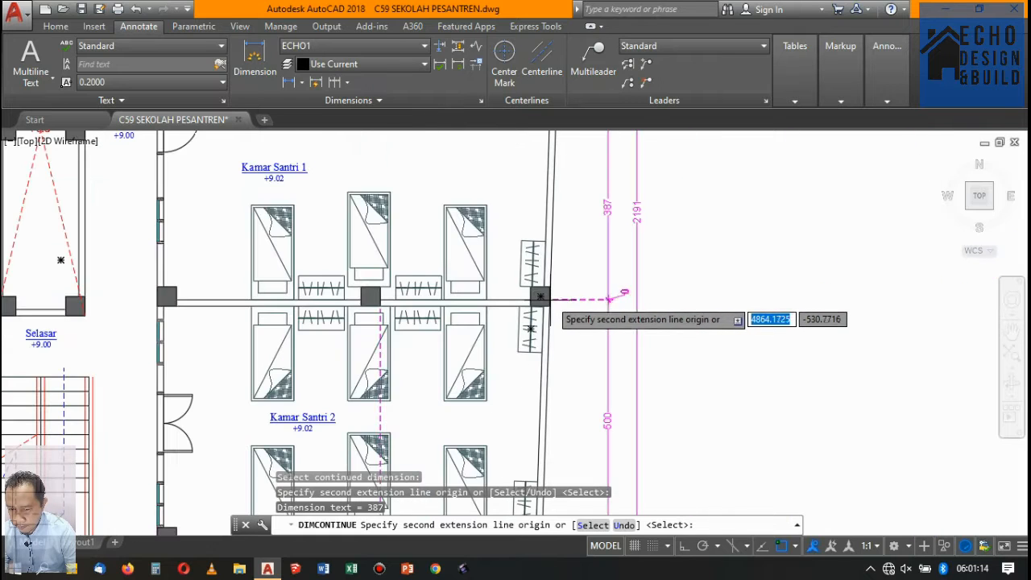
{"action": "key", "text": "Return"}
{"action": "scroll", "coordinate": [608, 299], "scroll_direction": "down", "scroll_amount": 8}
{"action": "scroll", "coordinate": [599, 172], "scroll_direction": "up", "scroll_amount": 4}
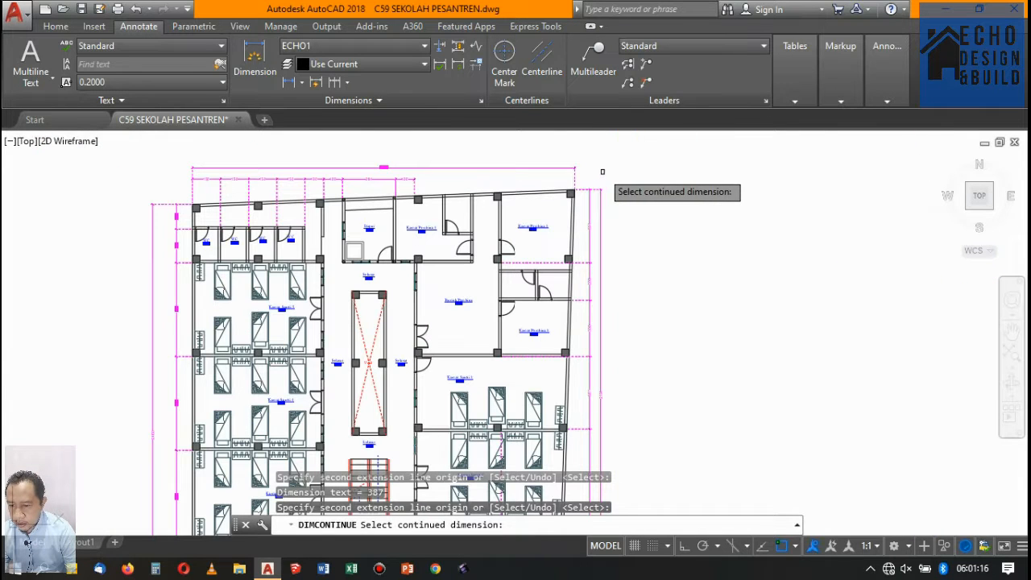
{"action": "key", "text": "Return"}
Stretch the shared origin of the two dimensions beside the bathrooms down to the inner face of the bathrooms' upper wall
{"action": "scroll", "coordinate": [586, 262], "scroll_direction": "up", "scroll_amount": 6}
{"action": "left_click", "coordinate": [573, 278]}
{"action": "left_click", "coordinate": [566, 254]}
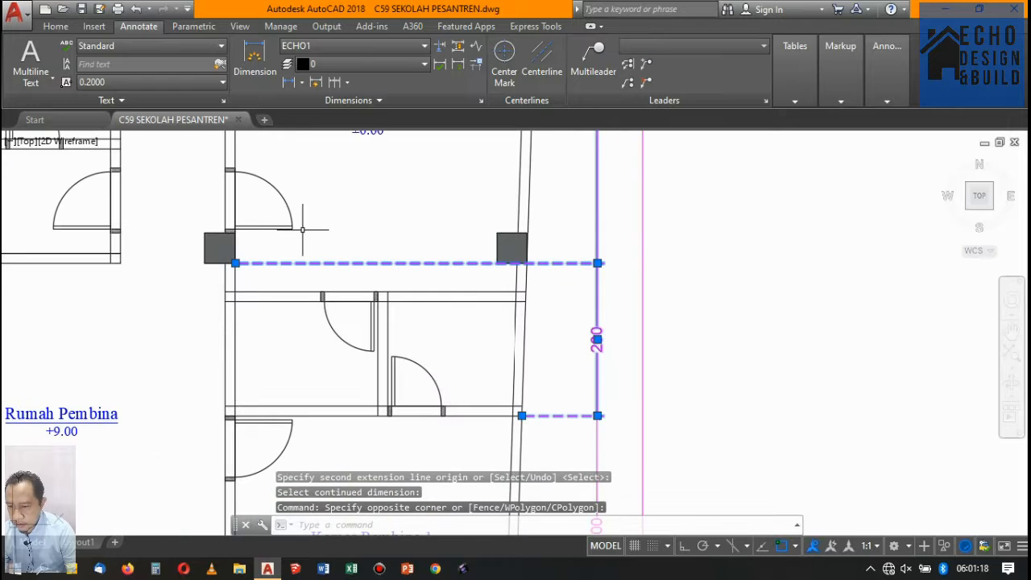
{"action": "left_click", "coordinate": [236, 263]}
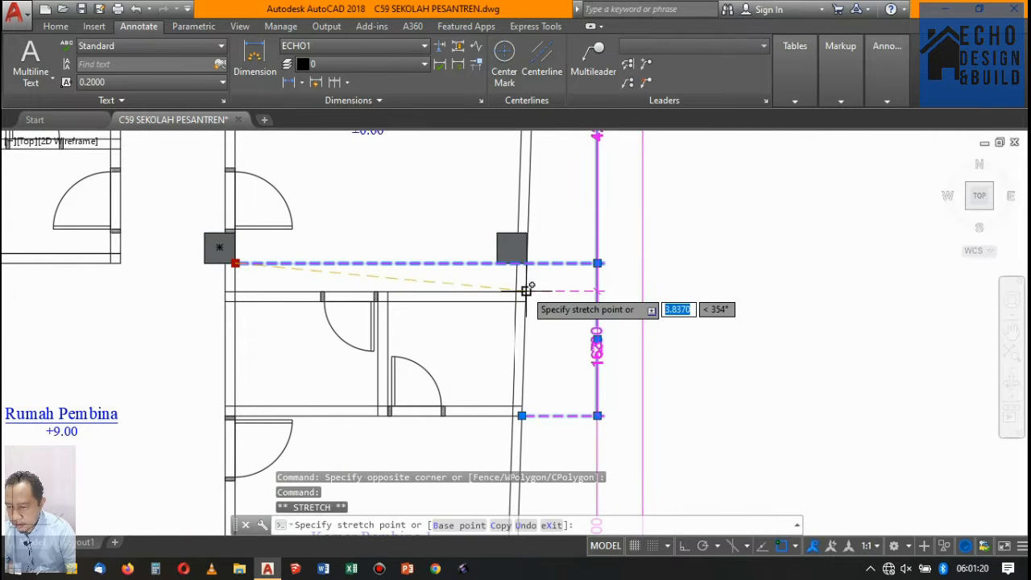
{"action": "scroll", "coordinate": [527, 292], "scroll_direction": "up", "scroll_amount": 4}
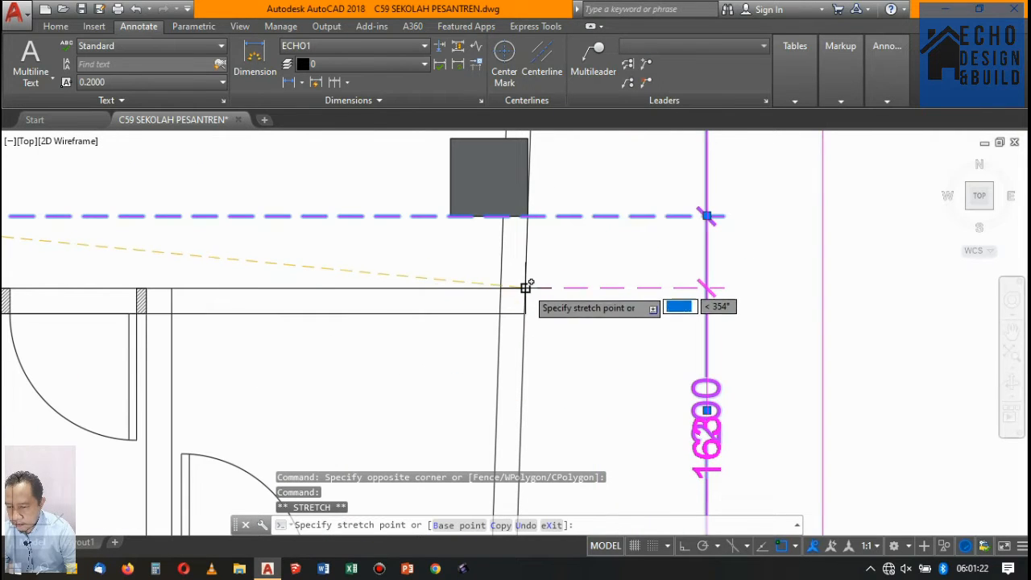
{"action": "left_click", "coordinate": [524, 313]}
{"action": "scroll", "coordinate": [559, 283], "scroll_direction": "down", "scroll_amount": 5}
{"action": "scroll", "coordinate": [572, 259], "scroll_direction": "up", "scroll_amount": 4}
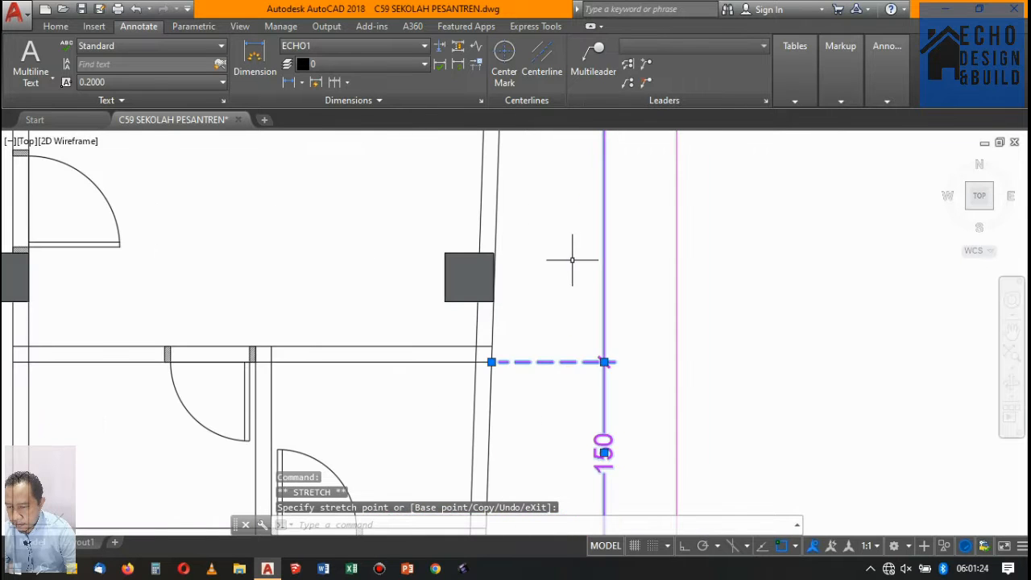
{"action": "key", "text": "Escape"}
Stretch the lower origin of the uppermost east dimension to the bottom wall corner of the Kamar Pembina 1 beside the kitchen
{"action": "scroll", "coordinate": [572, 259], "scroll_direction": "down", "scroll_amount": 5}
{"action": "scroll", "coordinate": [515, 258], "scroll_direction": "up", "scroll_amount": 4}
{"action": "scroll", "coordinate": [468, 256], "scroll_direction": "down", "scroll_amount": 4}
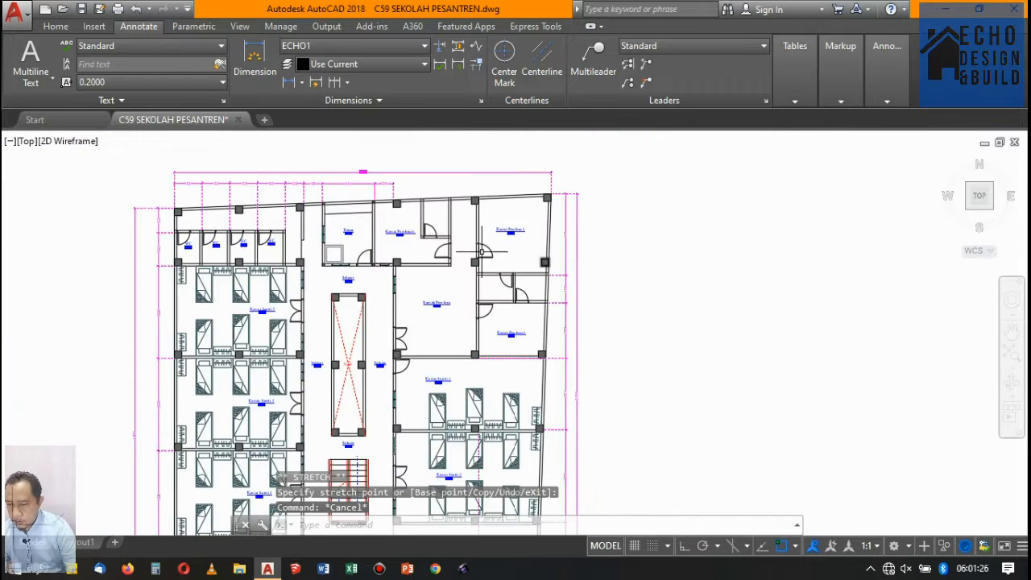
{"action": "scroll", "coordinate": [448, 255], "scroll_direction": "up", "scroll_amount": 4}
{"action": "scroll", "coordinate": [448, 255], "scroll_direction": "down", "scroll_amount": 4}
{"action": "scroll", "coordinate": [473, 238], "scroll_direction": "up", "scroll_amount": 4}
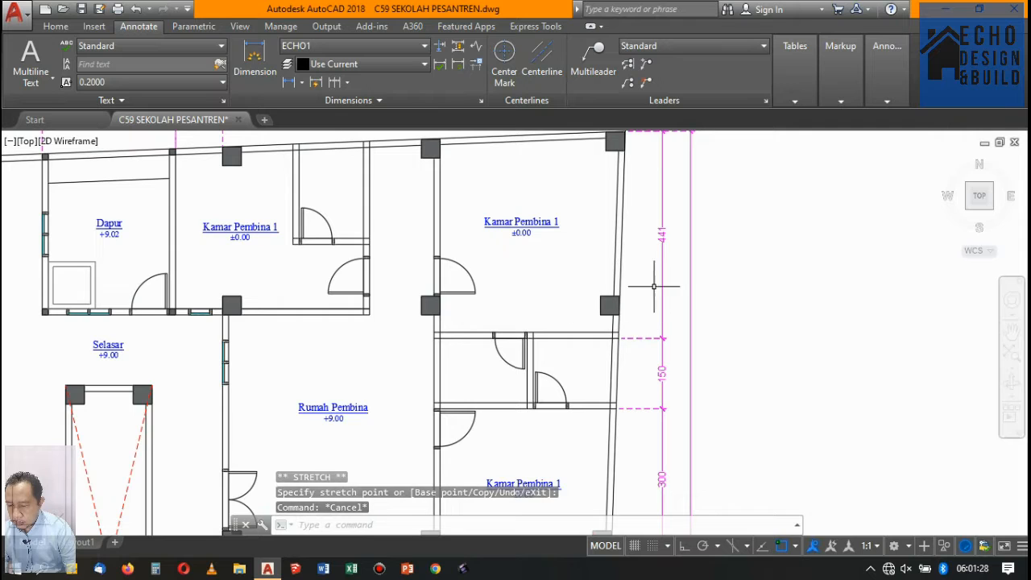
{"action": "left_click", "coordinate": [664, 276]}
{"action": "left_click", "coordinate": [668, 283]}
{"action": "left_click", "coordinate": [647, 273]}
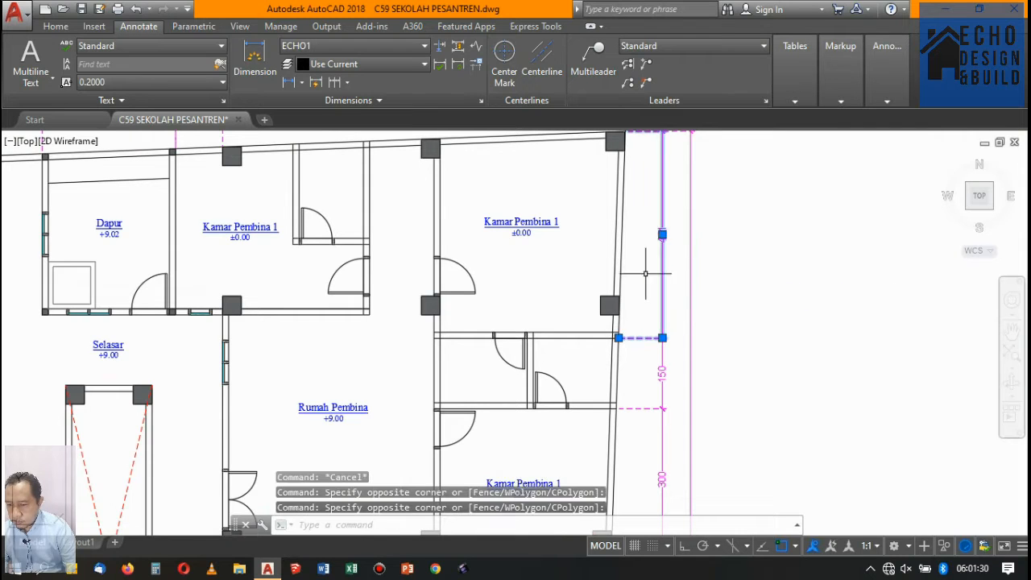
{"action": "left_click", "coordinate": [618, 338]}
{"action": "scroll", "coordinate": [413, 305], "scroll_direction": "up", "scroll_amount": 2}
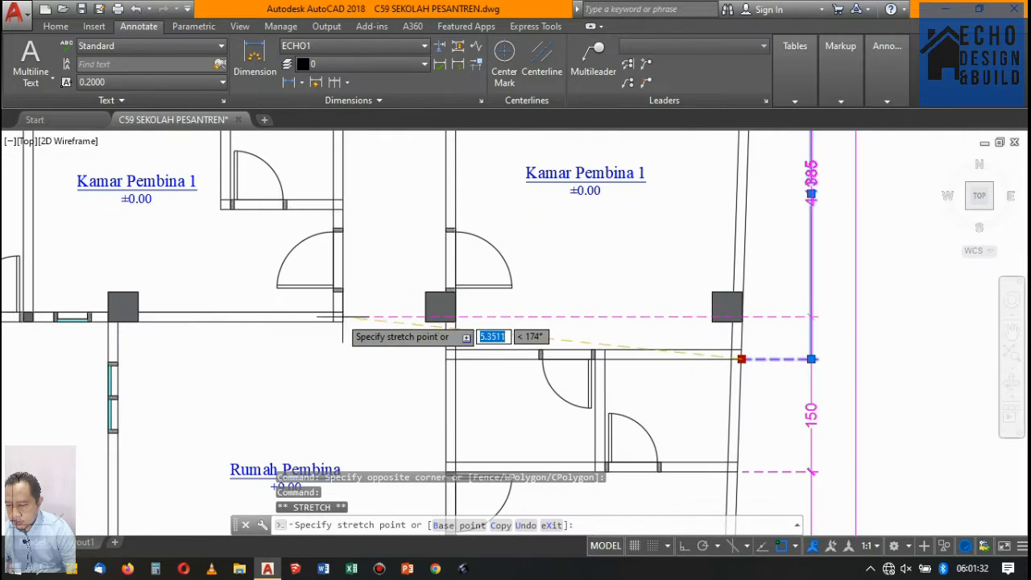
{"action": "scroll", "coordinate": [483, 300], "scroll_direction": "down", "scroll_amount": 3}
{"action": "scroll", "coordinate": [644, 254], "scroll_direction": "up", "scroll_amount": 3}
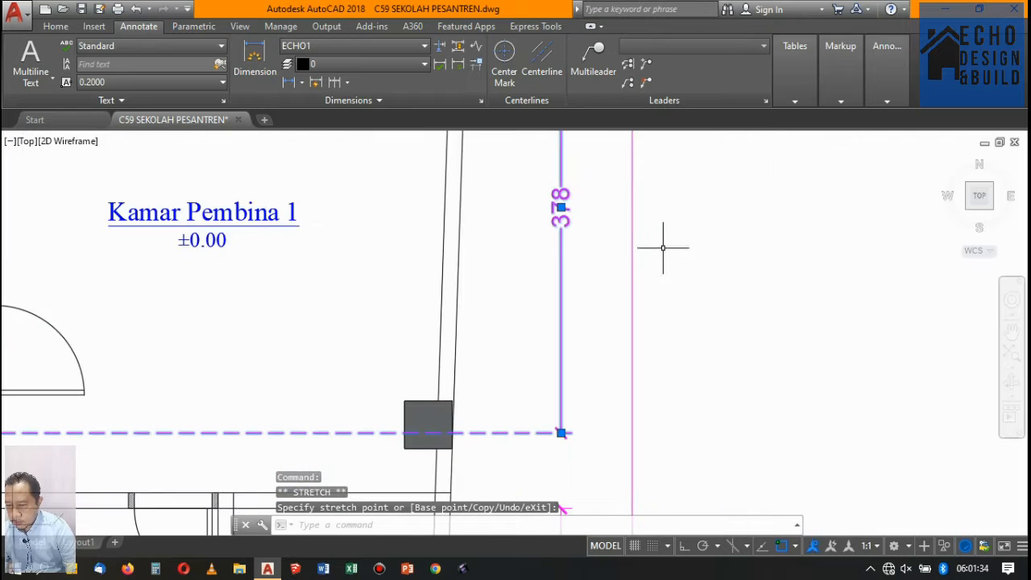
{"action": "scroll", "coordinate": [568, 256], "scroll_direction": "down", "scroll_amount": 3}
{"action": "scroll", "coordinate": [384, 299], "scroll_direction": "up", "scroll_amount": 4}
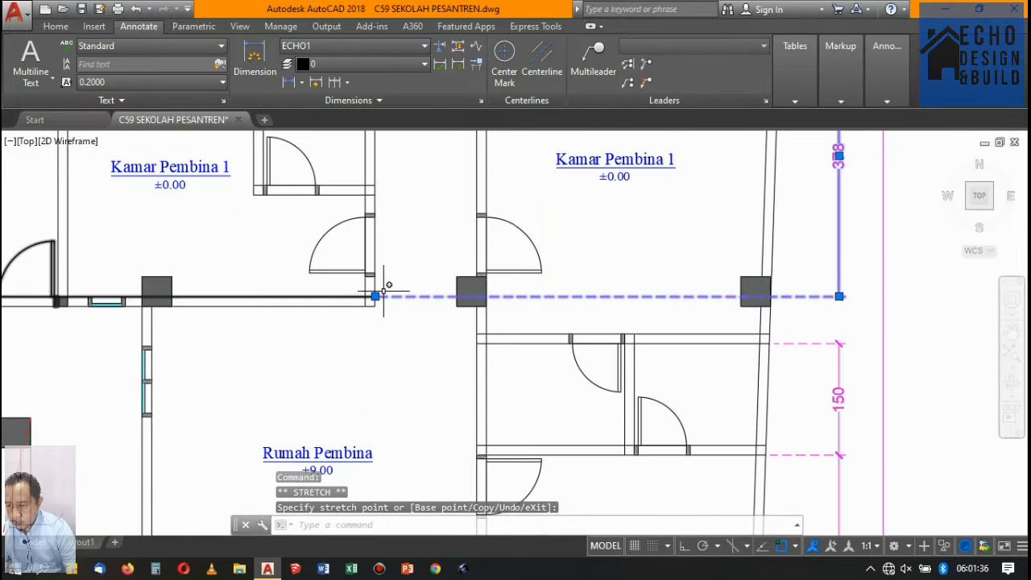
{"action": "scroll", "coordinate": [482, 292], "scroll_direction": "down", "scroll_amount": 2}
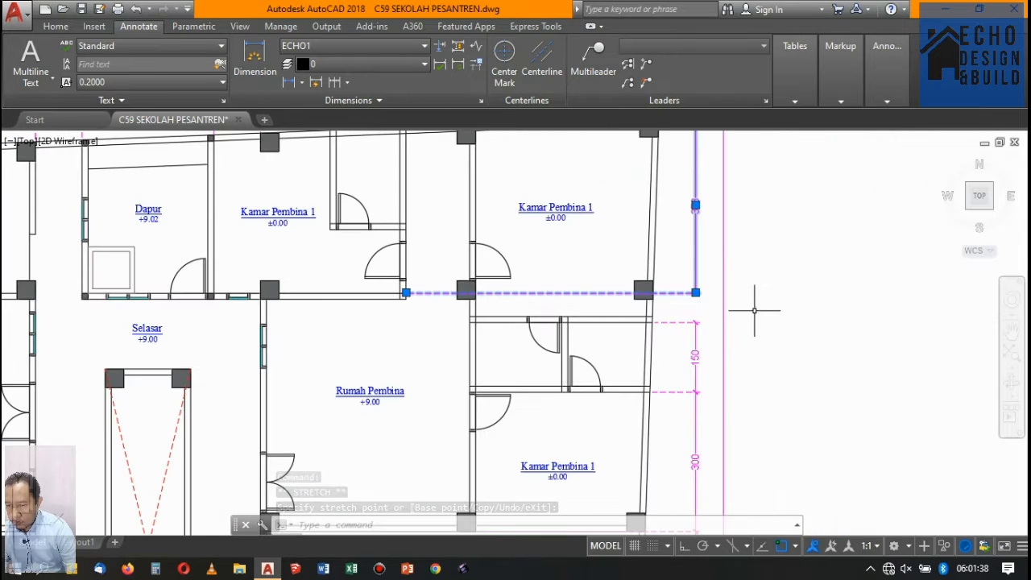
Stretch the shared origin of the two dimensions below the lower Kamar Pembina 1 up to the inner face of its bottom wall
{"action": "scroll", "coordinate": [685, 302], "scroll_direction": "up", "scroll_amount": 2}
{"action": "scroll", "coordinate": [668, 311], "scroll_direction": "down", "scroll_amount": 4}
{"action": "scroll", "coordinate": [691, 299], "scroll_direction": "up", "scroll_amount": 4}
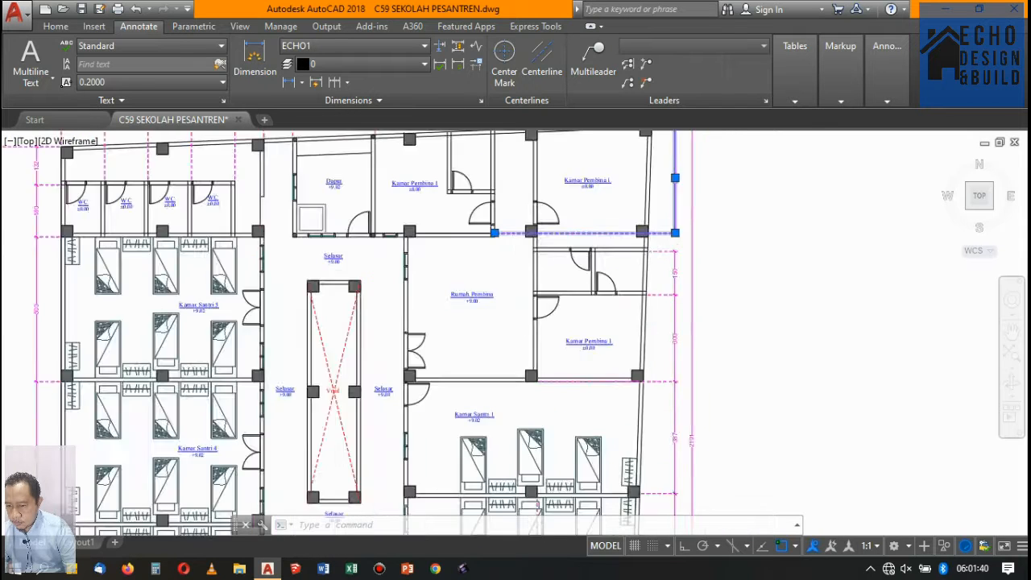
{"action": "scroll", "coordinate": [654, 372], "scroll_direction": "down", "scroll_amount": 4}
{"action": "scroll", "coordinate": [655, 322], "scroll_direction": "up", "scroll_amount": 4}
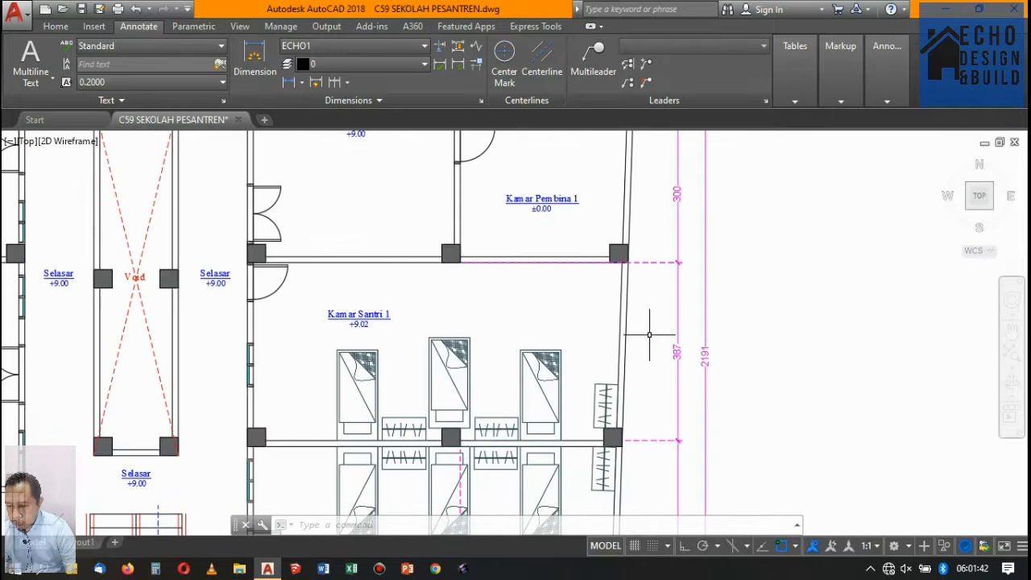
{"action": "scroll", "coordinate": [654, 270], "scroll_direction": "down", "scroll_amount": 4}
{"action": "scroll", "coordinate": [653, 261], "scroll_direction": "up", "scroll_amount": 4}
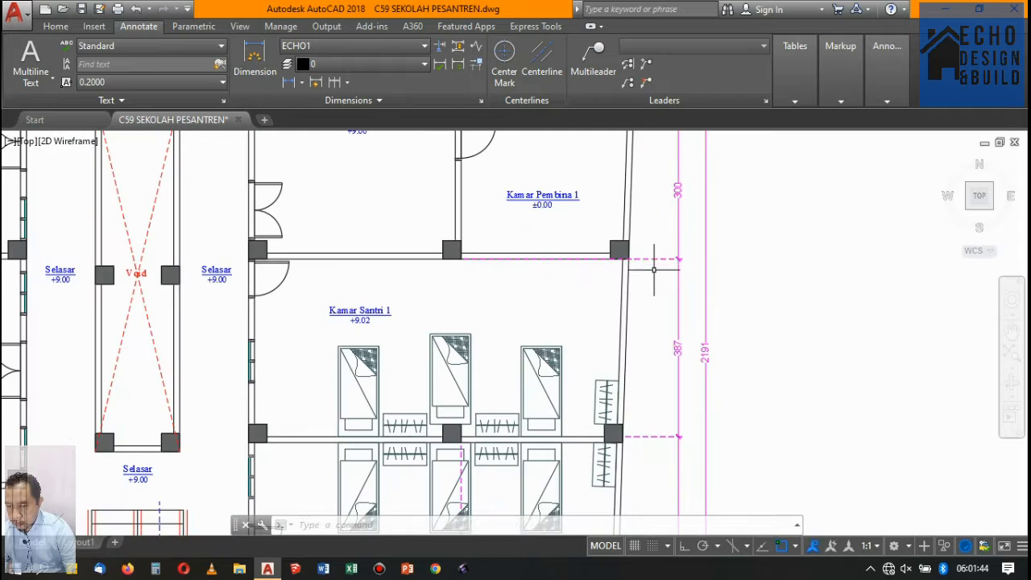
{"action": "left_click", "coordinate": [655, 259]}
{"action": "left_click", "coordinate": [614, 250]}
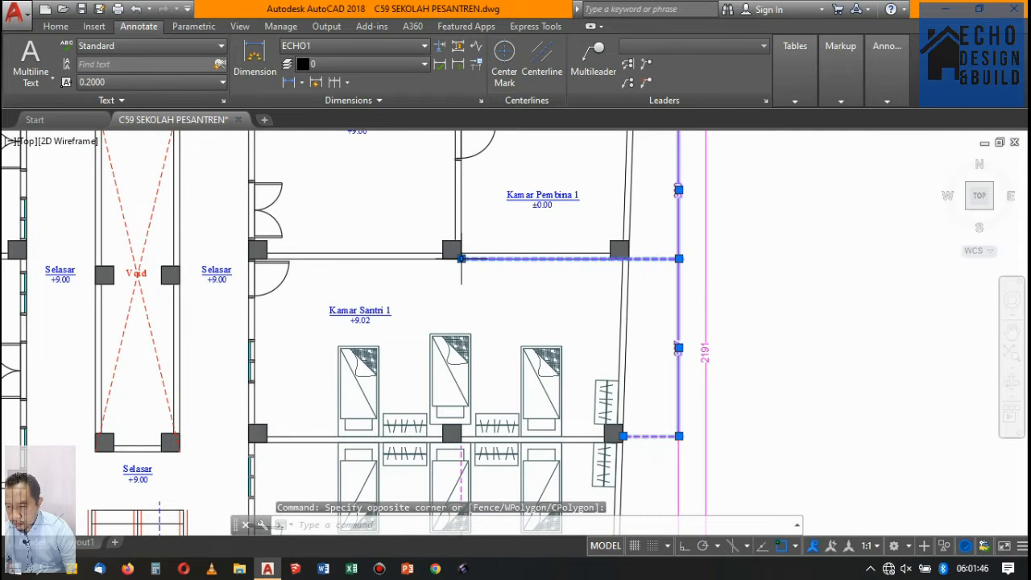
{"action": "left_click", "coordinate": [461, 258]}
{"action": "scroll", "coordinate": [638, 253], "scroll_direction": "up", "scroll_amount": 4}
{"action": "scroll", "coordinate": [616, 305], "scroll_direction": "down", "scroll_amount": 6}
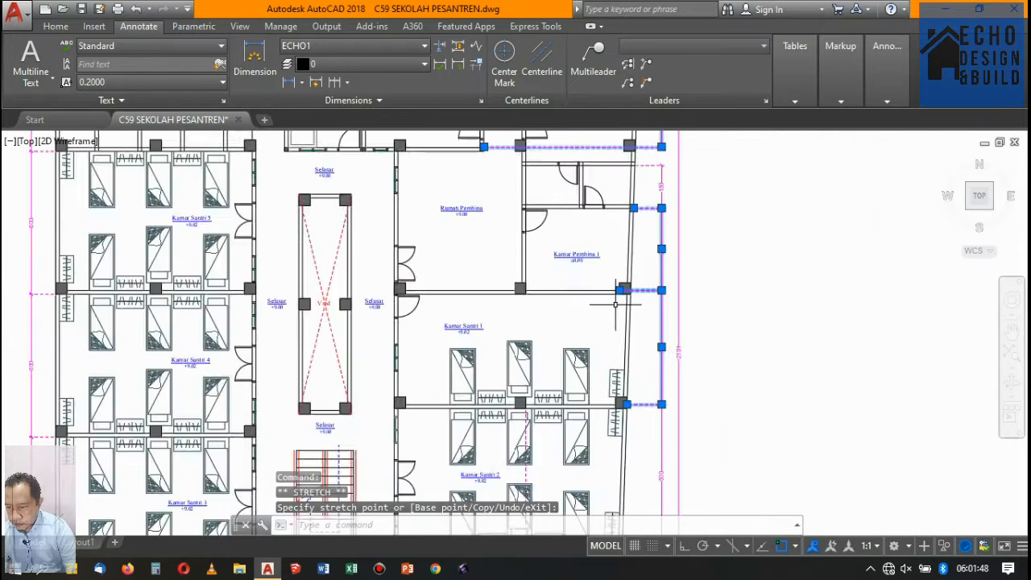
{"action": "scroll", "coordinate": [634, 250], "scroll_direction": "up", "scroll_amount": 3}
{"action": "scroll", "coordinate": [647, 222], "scroll_direction": "down", "scroll_amount": 3}
{"action": "scroll", "coordinate": [650, 209], "scroll_direction": "up", "scroll_amount": 5}
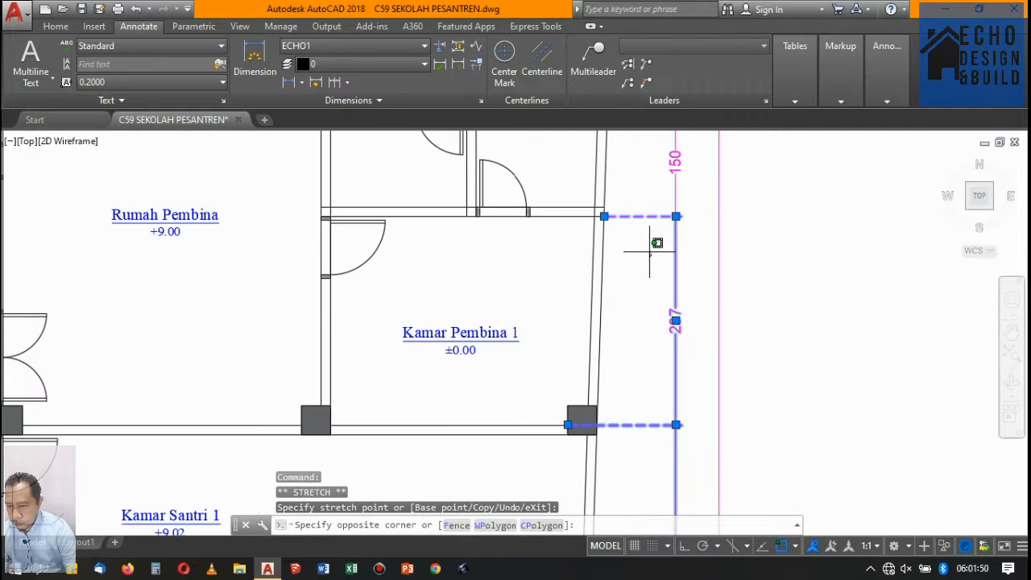
Stretch the shared dimension origin at the bathrooms' lower wall up to that wall's upper face
{"action": "left_click", "coordinate": [625, 211]}
{"action": "left_click", "coordinate": [610, 216]}
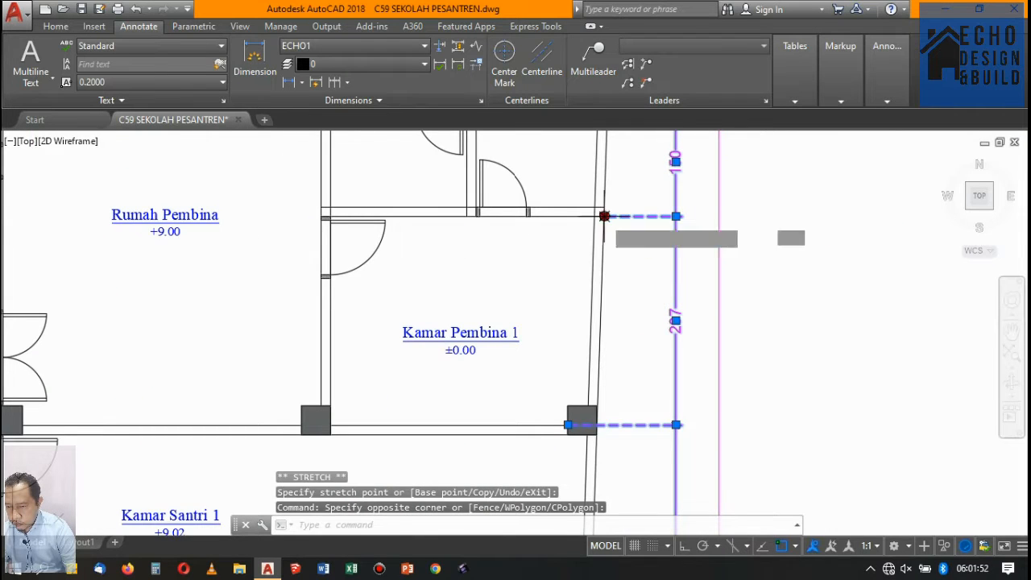
{"action": "scroll", "coordinate": [606, 216], "scroll_direction": "up", "scroll_amount": 4}
{"action": "left_click", "coordinate": [579, 220]}
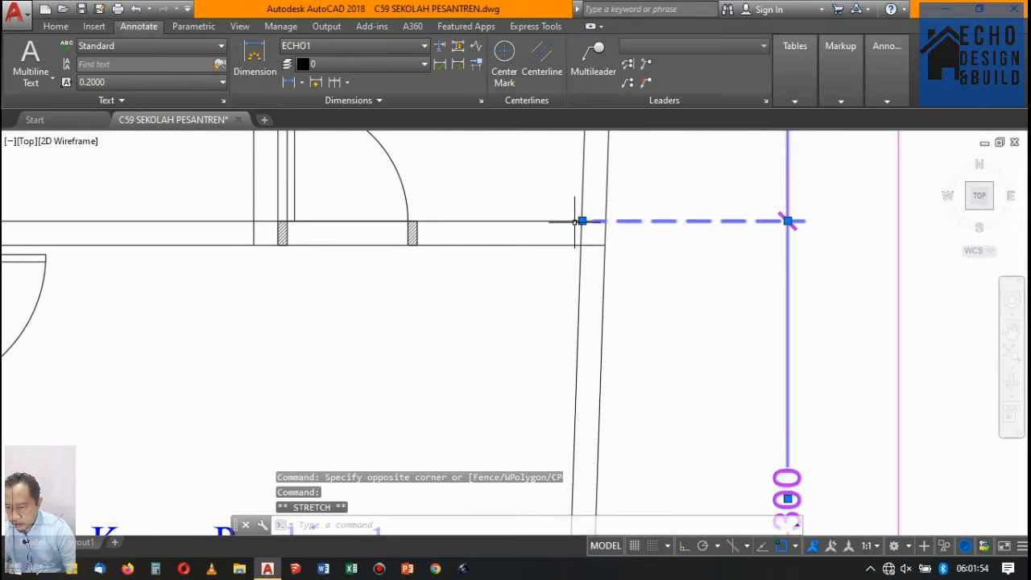
Stretch the upper origin of the bathroom dimension on the east side to the outer face of the bathrooms' upper wall
{"action": "scroll", "coordinate": [603, 315], "scroll_direction": "down", "scroll_amount": 3}
{"action": "scroll", "coordinate": [613, 230], "scroll_direction": "up", "scroll_amount": 2}
{"action": "left_click", "coordinate": [596, 264]}
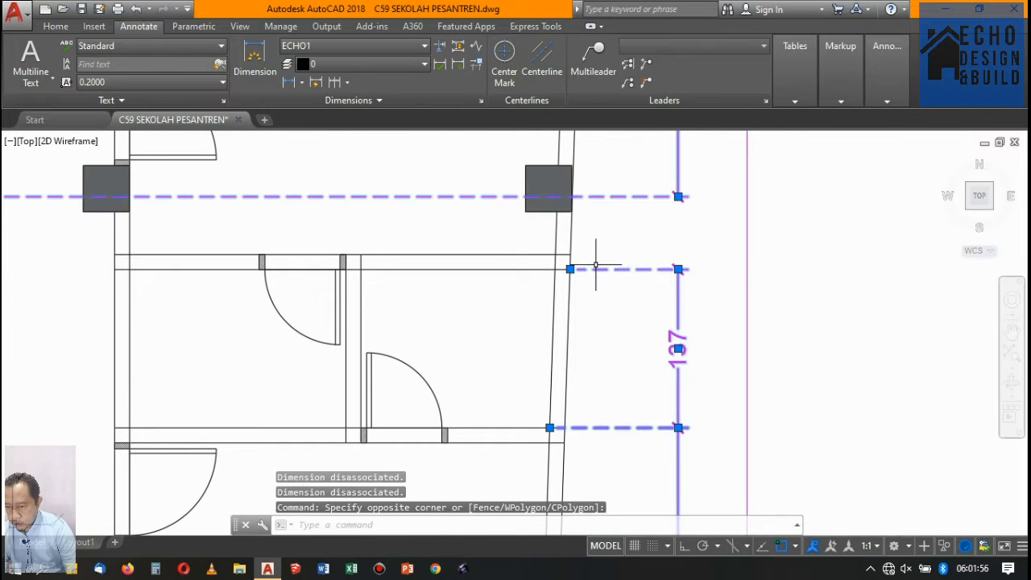
{"action": "left_click", "coordinate": [572, 269]}
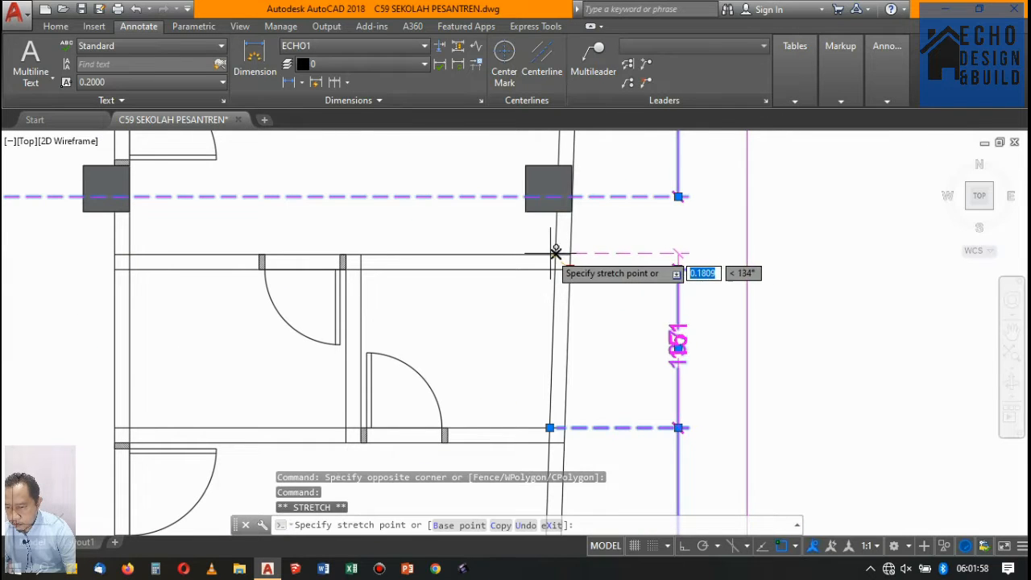
{"action": "scroll", "coordinate": [555, 252], "scroll_direction": "down", "scroll_amount": 2}
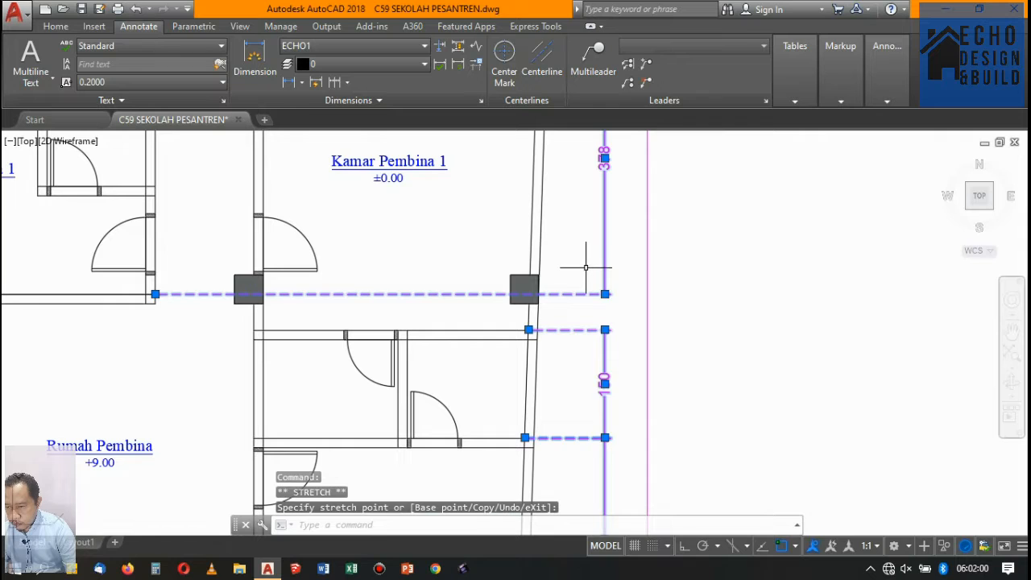
{"action": "key", "text": "Escape"}
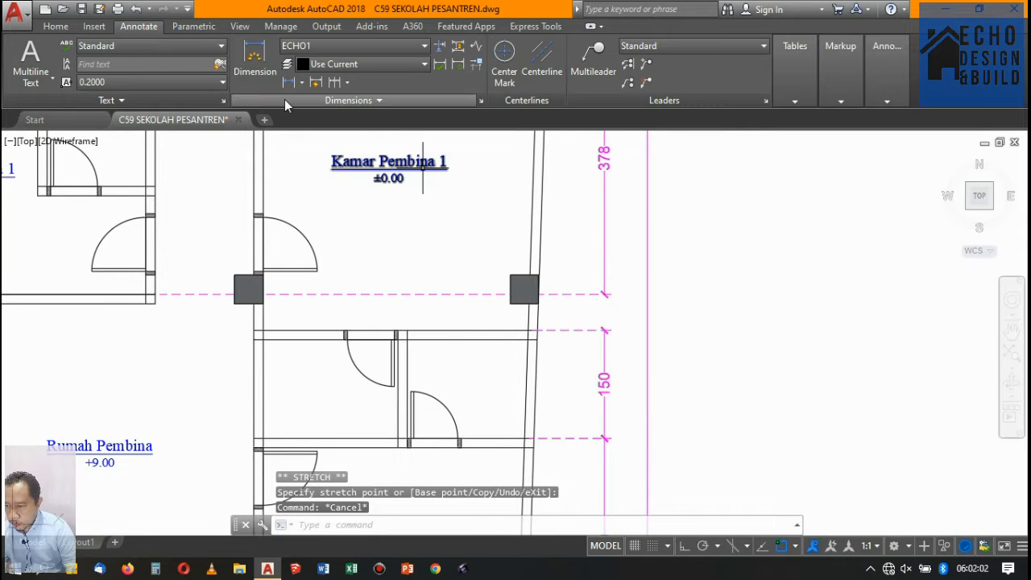
Continue the uppermost east dimension down to the outer face of the bathrooms' upper wall, closing the gap in the chain
{"action": "left_click", "coordinate": [335, 82]}
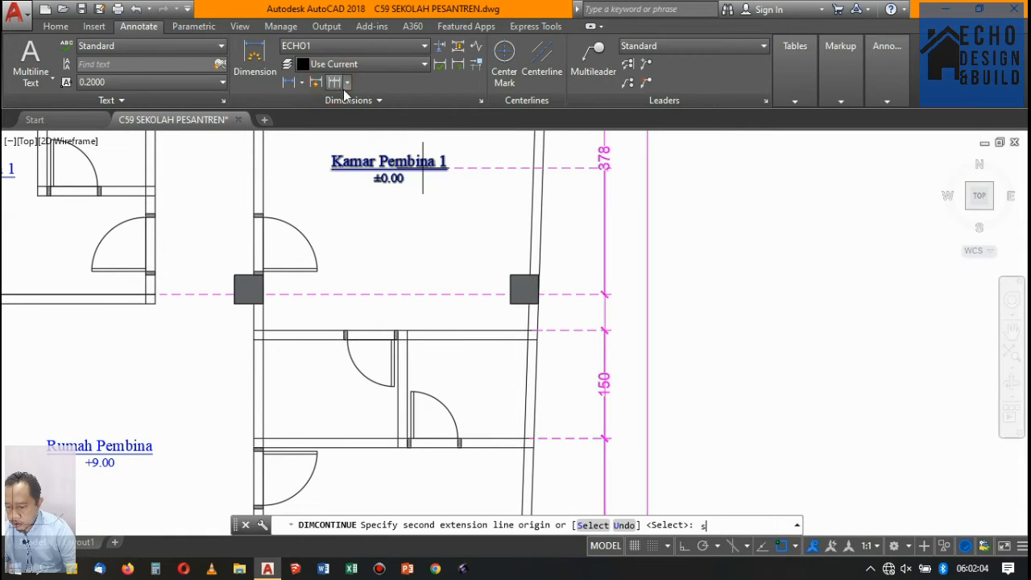
{"action": "type", "text": "s"}
{"action": "key", "text": "Return"}
{"action": "left_click", "coordinate": [525, 293]}
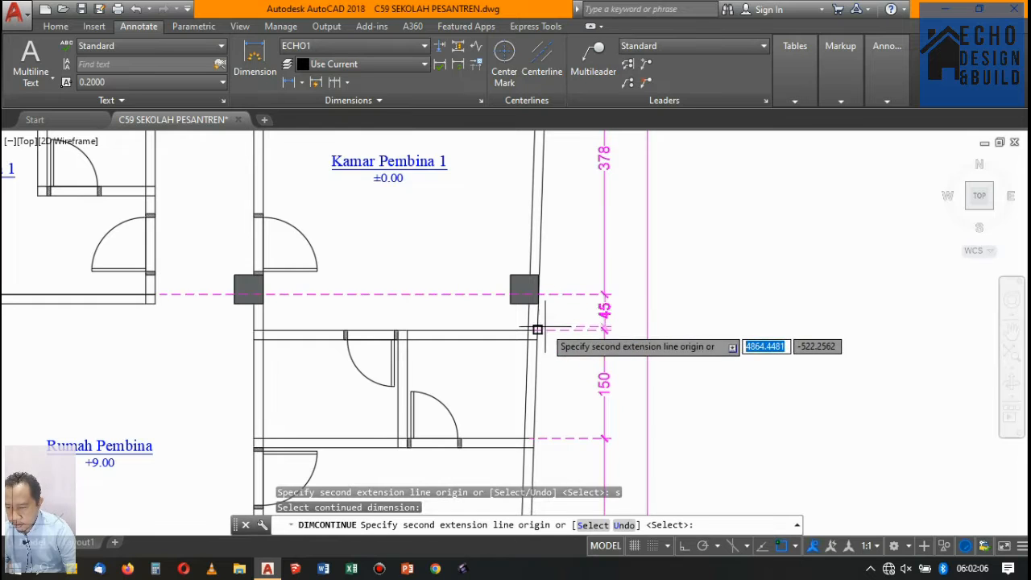
{"action": "scroll", "coordinate": [537, 329], "scroll_direction": "up", "scroll_amount": 5}
{"action": "left_click", "coordinate": [462, 331]}
{"action": "scroll", "coordinate": [463, 331], "scroll_direction": "down", "scroll_amount": 5}
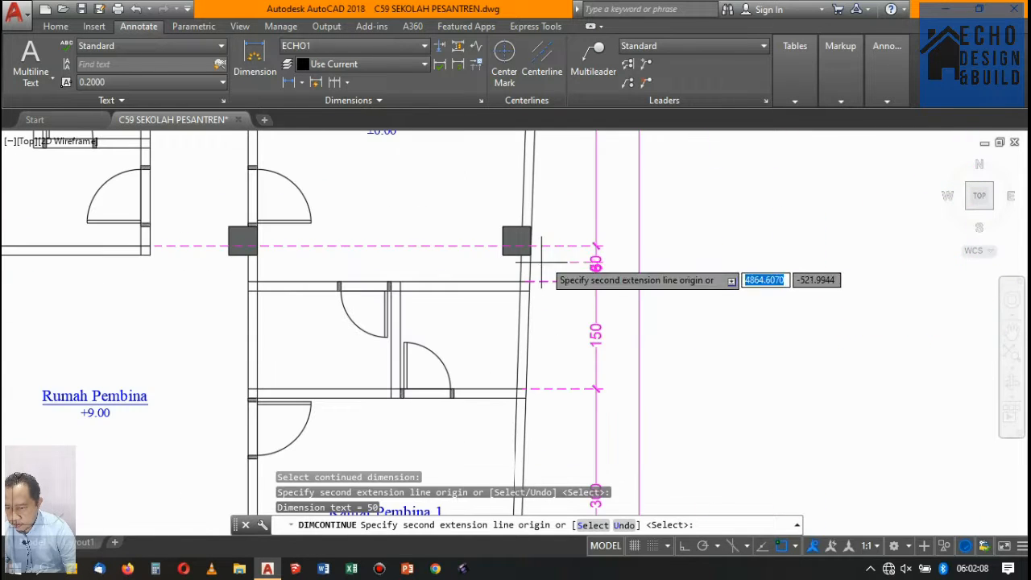
{"action": "key", "text": "Return"}
{"action": "key", "text": "Return"}
Continue the north dimension chain from the 100 dimension east of Dapur to the west face of the Kamar Pembina 1 bathroom wall
{"action": "scroll", "coordinate": [596, 302], "scroll_direction": "down", "scroll_amount": 5}
{"action": "scroll", "coordinate": [591, 264], "scroll_direction": "up", "scroll_amount": 5}
{"action": "scroll", "coordinate": [606, 234], "scroll_direction": "down", "scroll_amount": 3}
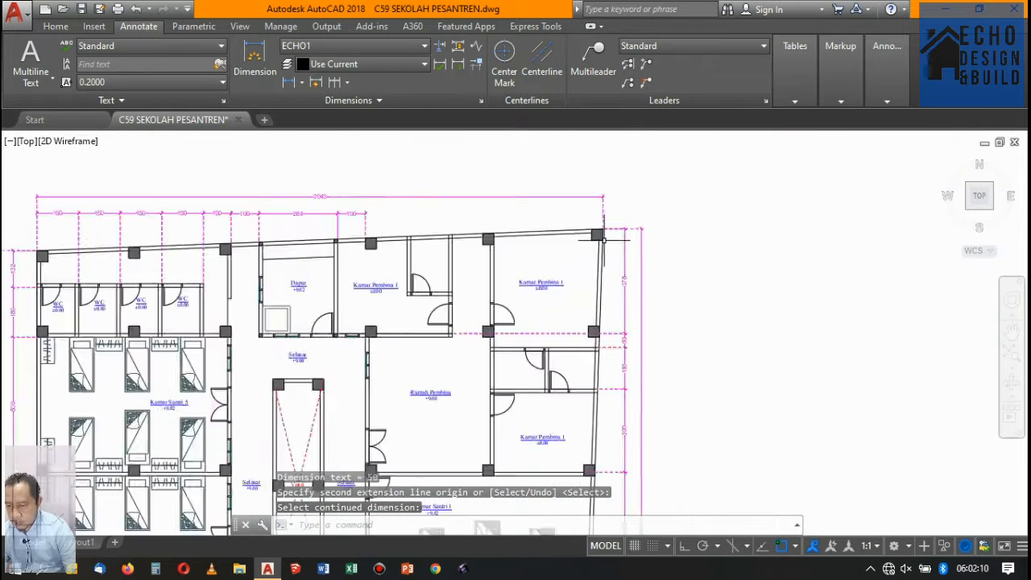
{"action": "scroll", "coordinate": [604, 234], "scroll_direction": "down", "scroll_amount": 5}
{"action": "scroll", "coordinate": [518, 195], "scroll_direction": "up", "scroll_amount": 5}
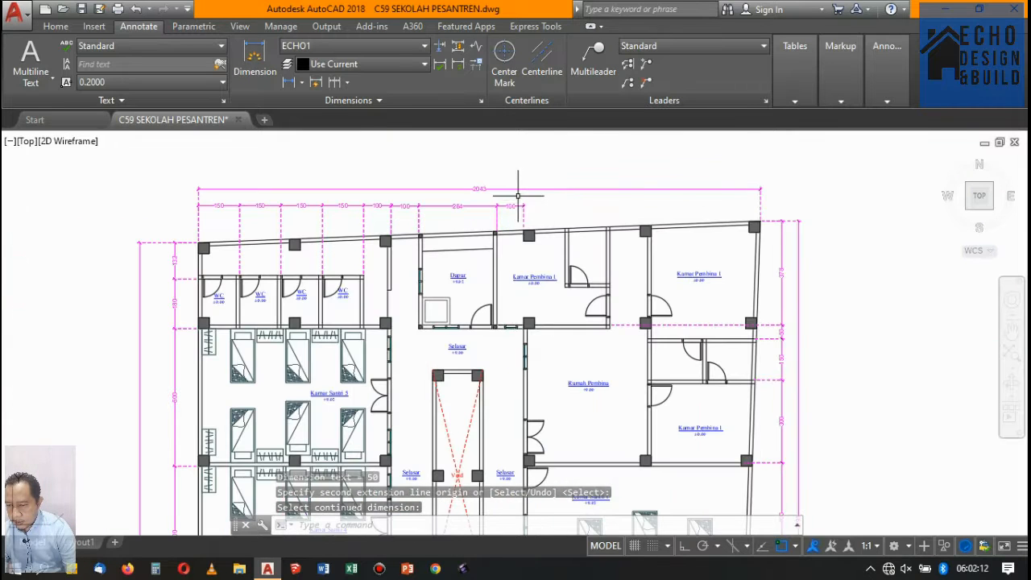
{"action": "left_click", "coordinate": [335, 83]}
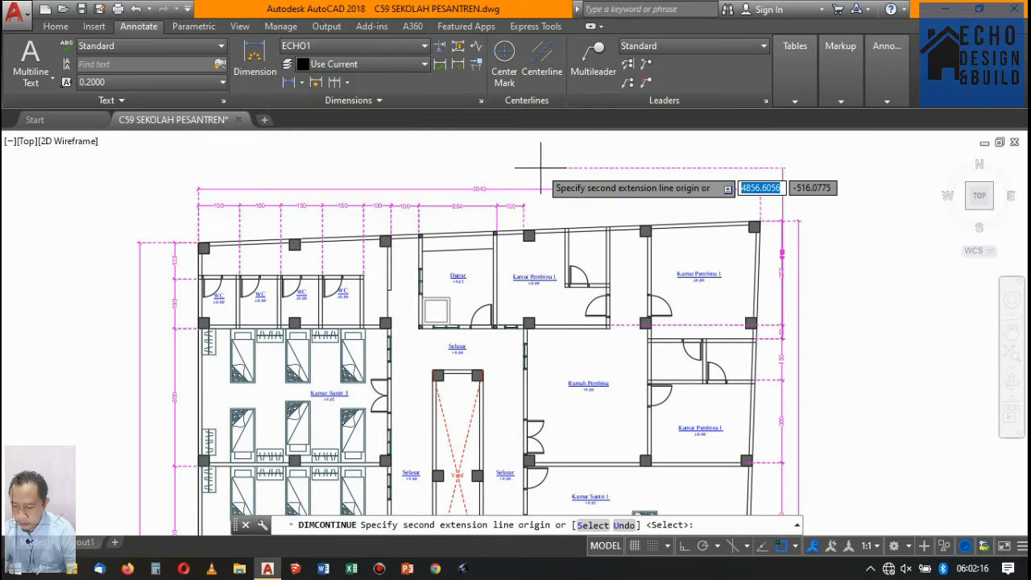
{"action": "type", "text": "s"}
{"action": "key", "text": "Return"}
{"action": "scroll", "coordinate": [533, 209], "scroll_direction": "up", "scroll_amount": 8}
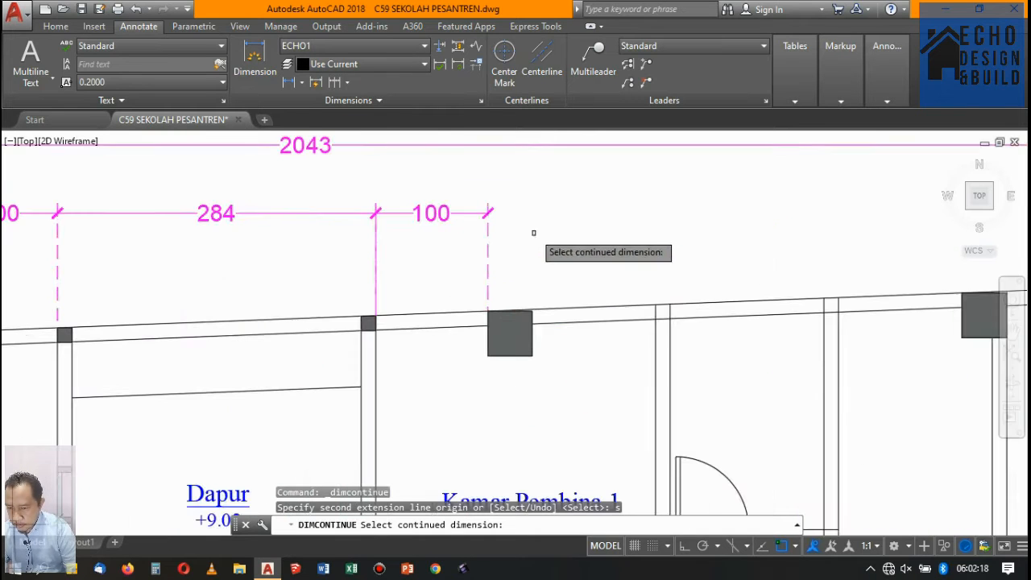
{"action": "left_click", "coordinate": [491, 240]}
{"action": "scroll", "coordinate": [516, 229], "scroll_direction": "down", "scroll_amount": 5}
{"action": "scroll", "coordinate": [555, 206], "scroll_direction": "up", "scroll_amount": 4}
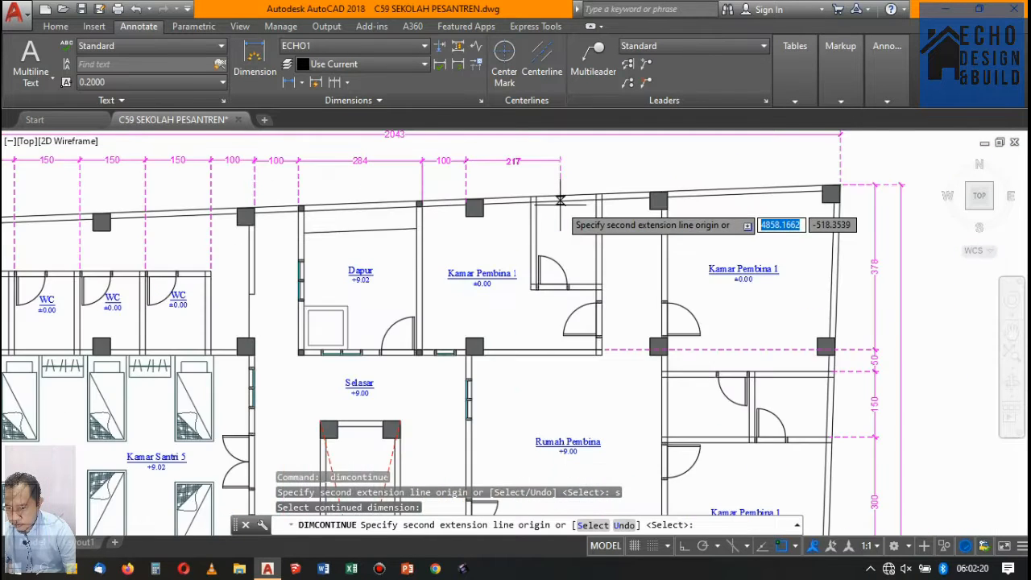
{"action": "scroll", "coordinate": [559, 198], "scroll_direction": "up", "scroll_amount": 4}
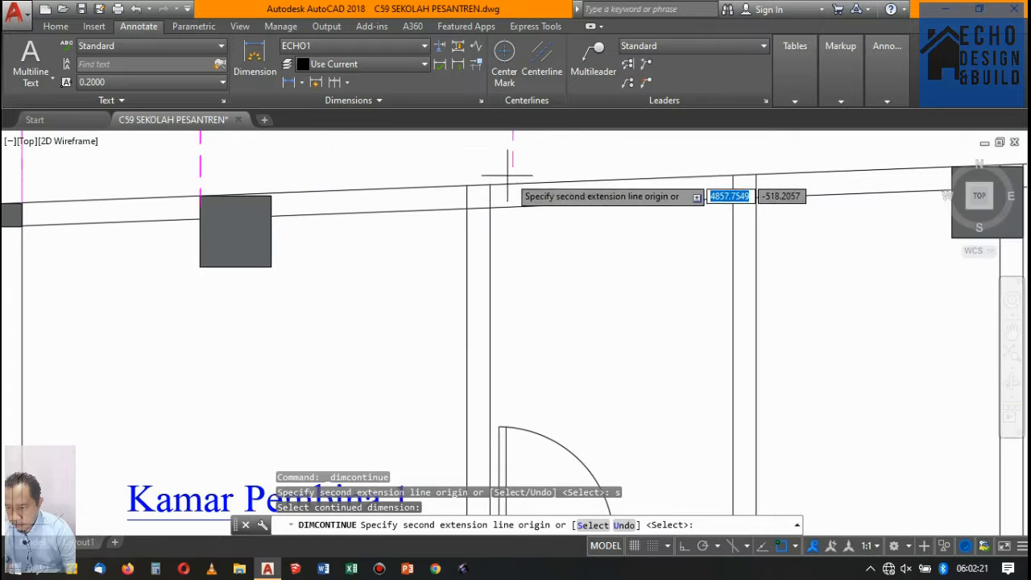
{"action": "left_click", "coordinate": [466, 200]}
{"action": "scroll", "coordinate": [451, 242], "scroll_direction": "down", "scroll_amount": 4}
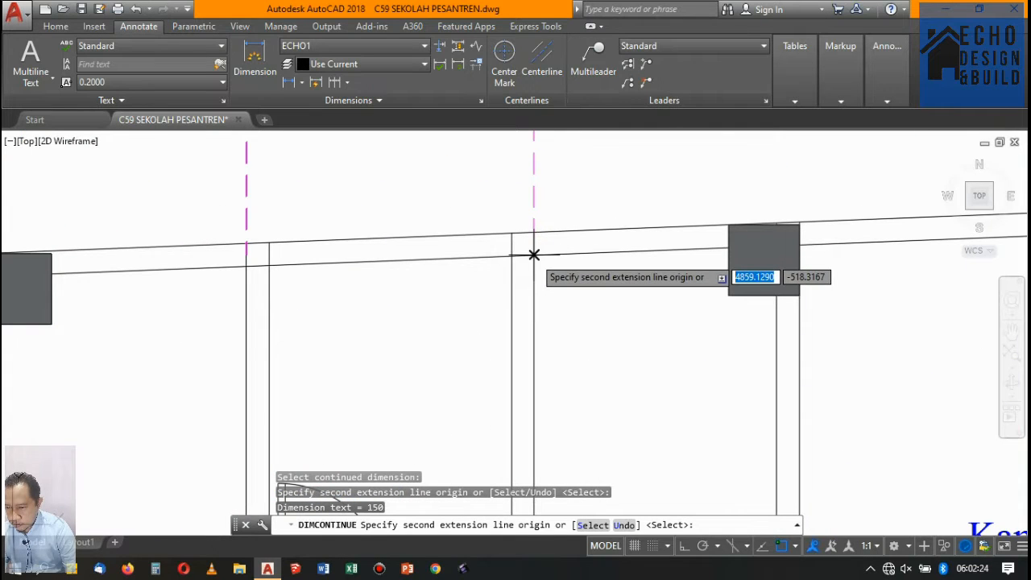
{"action": "left_click", "coordinate": [534, 254]}
{"action": "scroll", "coordinate": [533, 255], "scroll_direction": "down", "scroll_amount": 4}
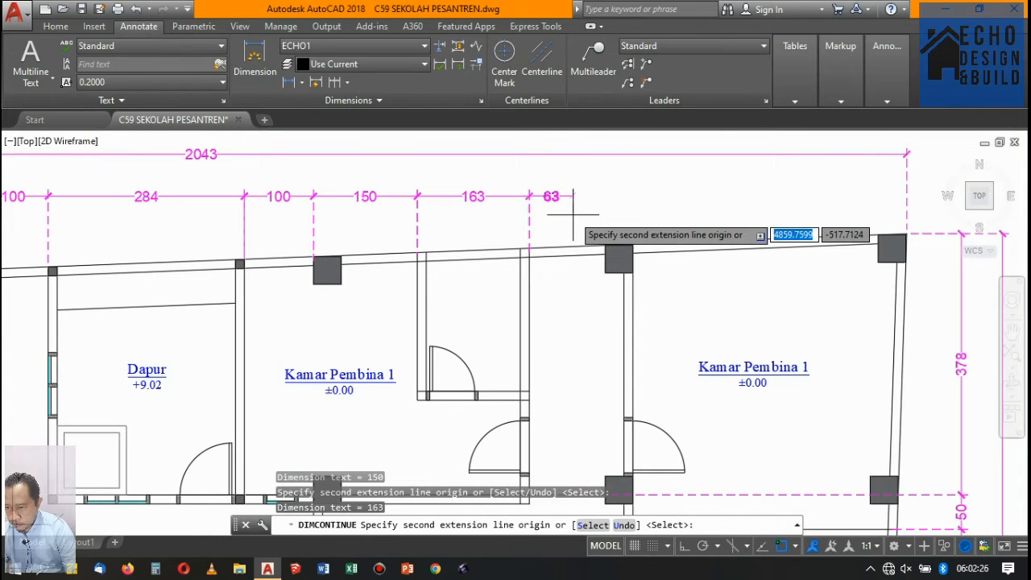
{"action": "key", "text": "ctrl+z"}
Continue the north dimension chain to the west face of the bathroom's east wall and on to the next column's east face
{"action": "scroll", "coordinate": [524, 237], "scroll_direction": "up", "scroll_amount": 2}
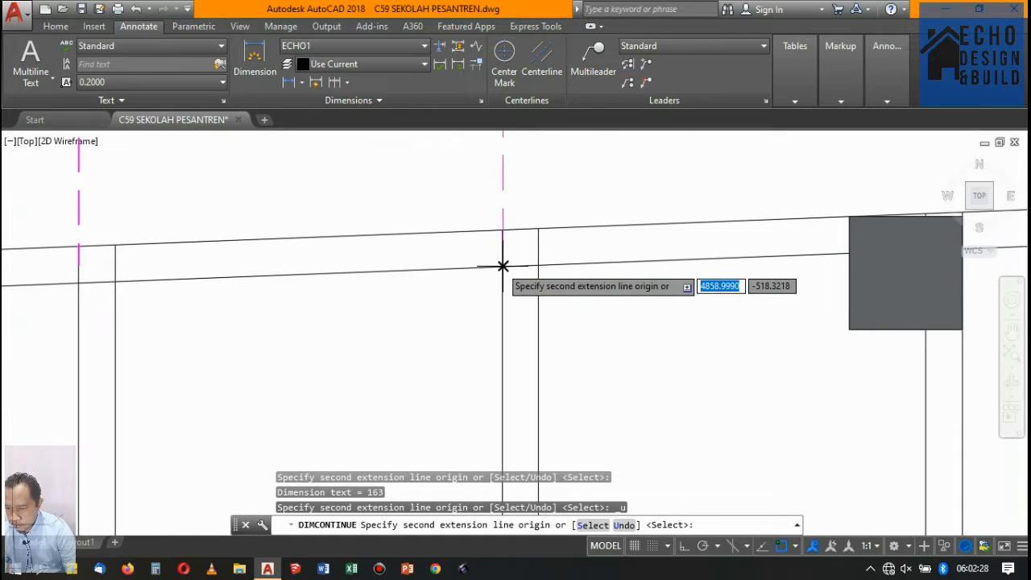
{"action": "left_click", "coordinate": [503, 265]}
{"action": "scroll", "coordinate": [510, 256], "scroll_direction": "down", "scroll_amount": 6}
{"action": "scroll", "coordinate": [511, 255], "scroll_direction": "down", "scroll_amount": 3}
{"action": "scroll", "coordinate": [538, 290], "scroll_direction": "up", "scroll_amount": 5}
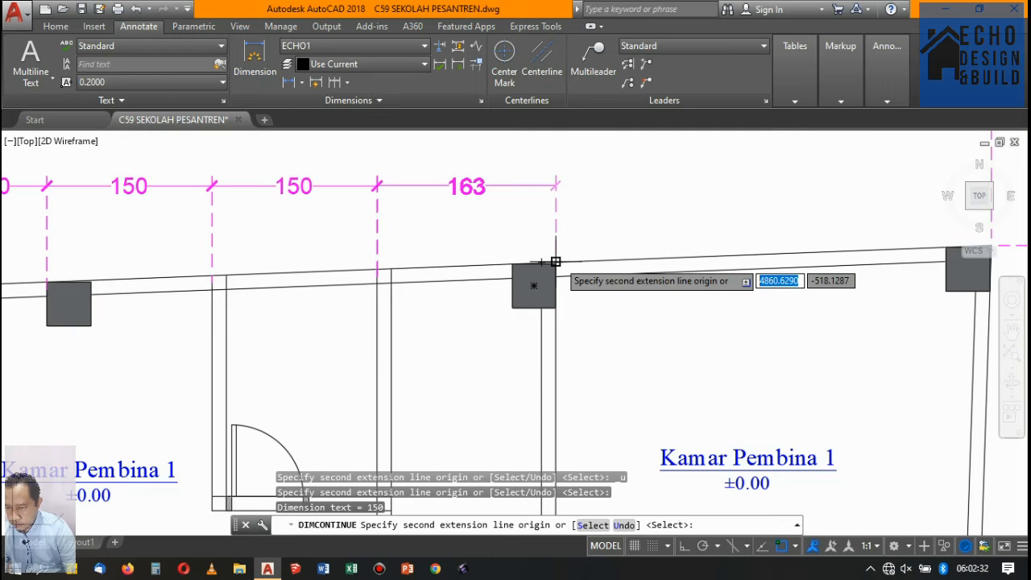
{"action": "left_click", "coordinate": [556, 262]}
{"action": "scroll", "coordinate": [556, 262], "scroll_direction": "down", "scroll_amount": 4}
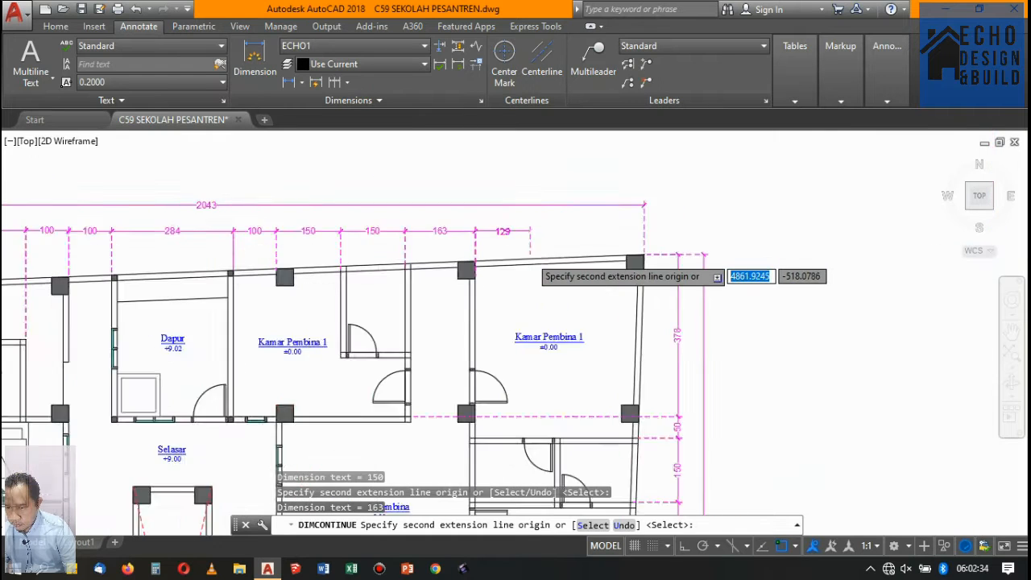
Continue the north dimension chain to the building's northeast outer corner and end the command
{"action": "scroll", "coordinate": [532, 256], "scroll_direction": "up", "scroll_amount": 2}
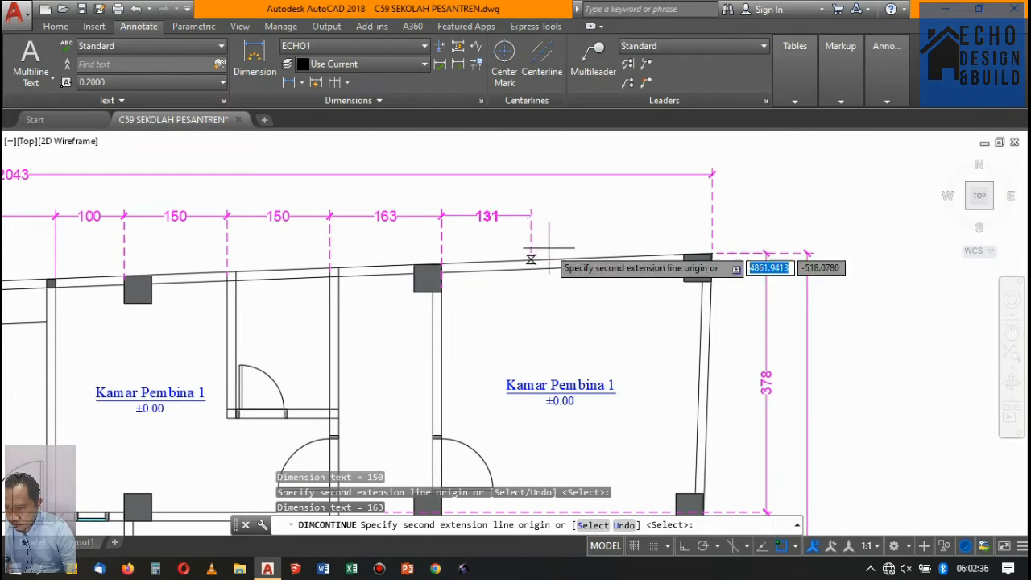
{"action": "scroll", "coordinate": [703, 252], "scroll_direction": "up", "scroll_amount": 5}
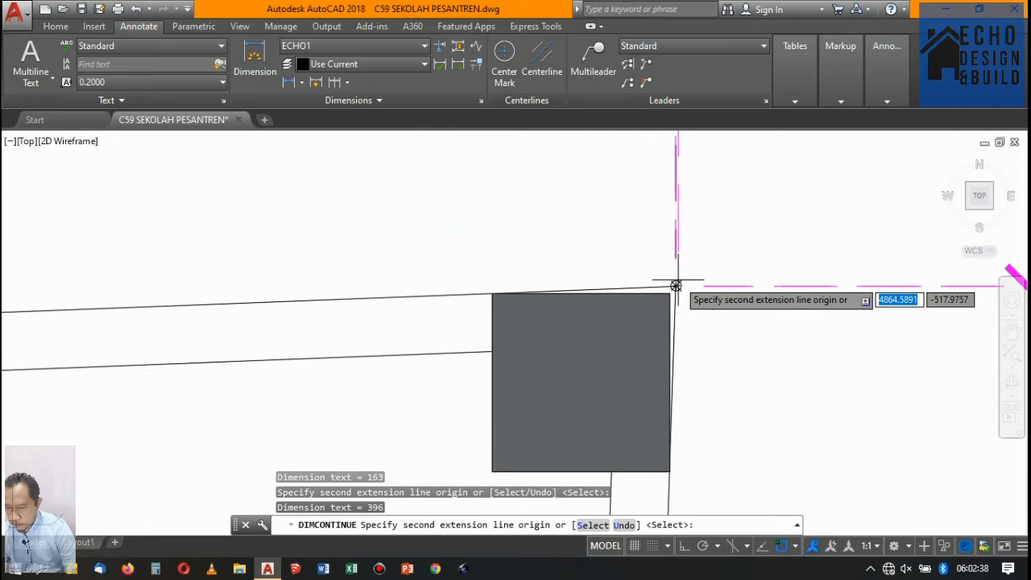
{"action": "scroll", "coordinate": [676, 286], "scroll_direction": "down", "scroll_amount": 3}
{"action": "key", "text": "Return"}
{"action": "key", "text": "Return"}
Stretch the east origin of the last north dimension to the east face of the divider wall between the two lower bathrooms
{"action": "scroll", "coordinate": [691, 219], "scroll_direction": "down", "scroll_amount": 2}
{"action": "scroll", "coordinate": [610, 222], "scroll_direction": "up", "scroll_amount": 2}
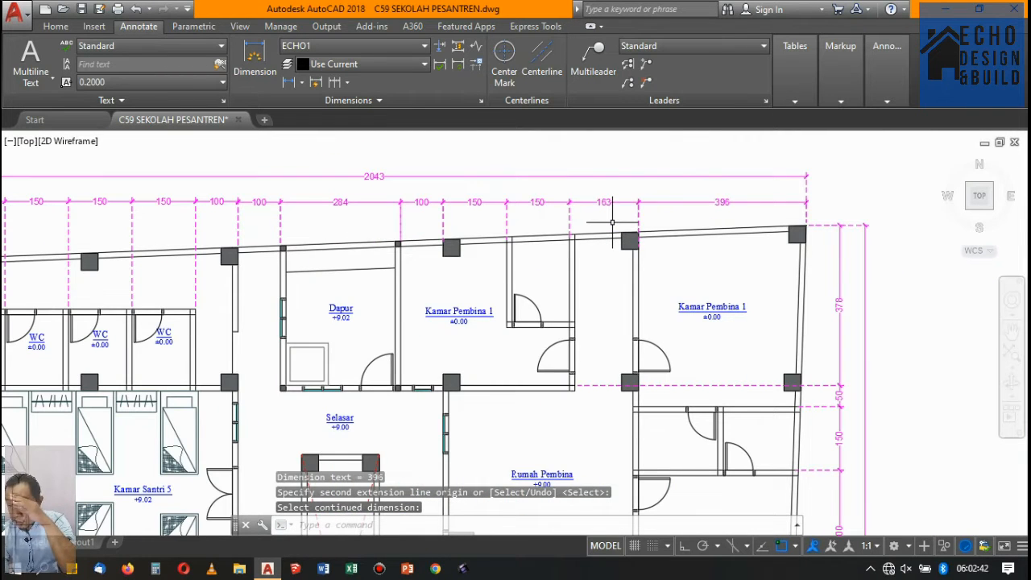
{"action": "left_click", "coordinate": [653, 218]}
{"action": "left_click", "coordinate": [842, 202]}
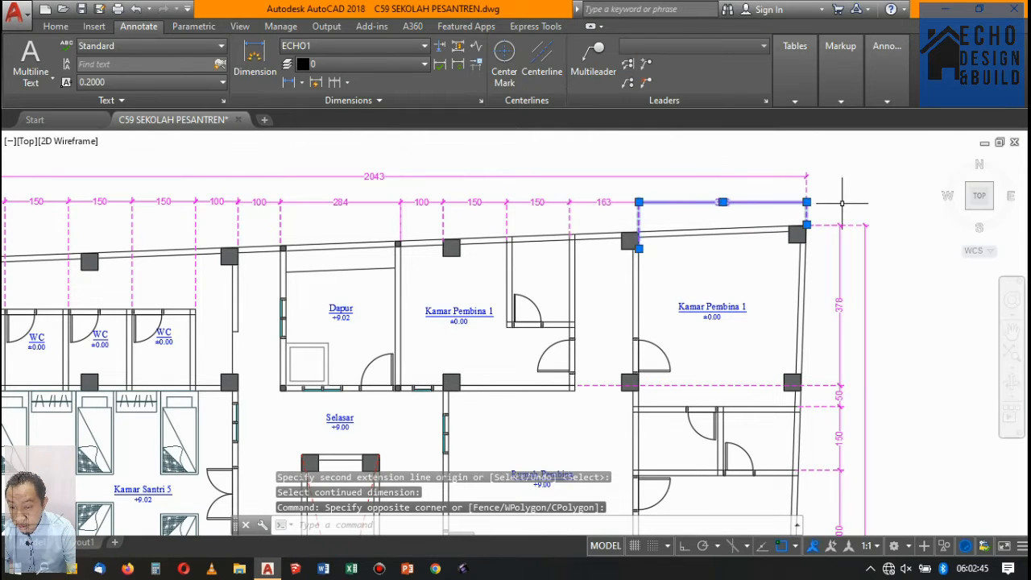
{"action": "left_click", "coordinate": [807, 224]}
{"action": "scroll", "coordinate": [701, 419], "scroll_direction": "up", "scroll_amount": 5}
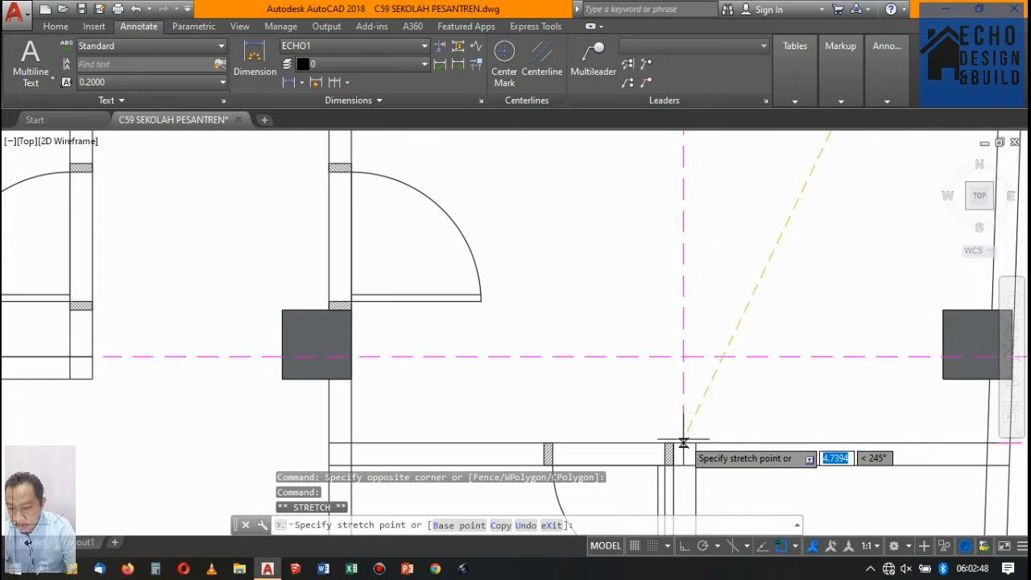
{"action": "left_click", "coordinate": [690, 442]}
{"action": "scroll", "coordinate": [695, 443], "scroll_direction": "down", "scroll_amount": 5}
{"action": "scroll", "coordinate": [679, 298], "scroll_direction": "up", "scroll_amount": 3}
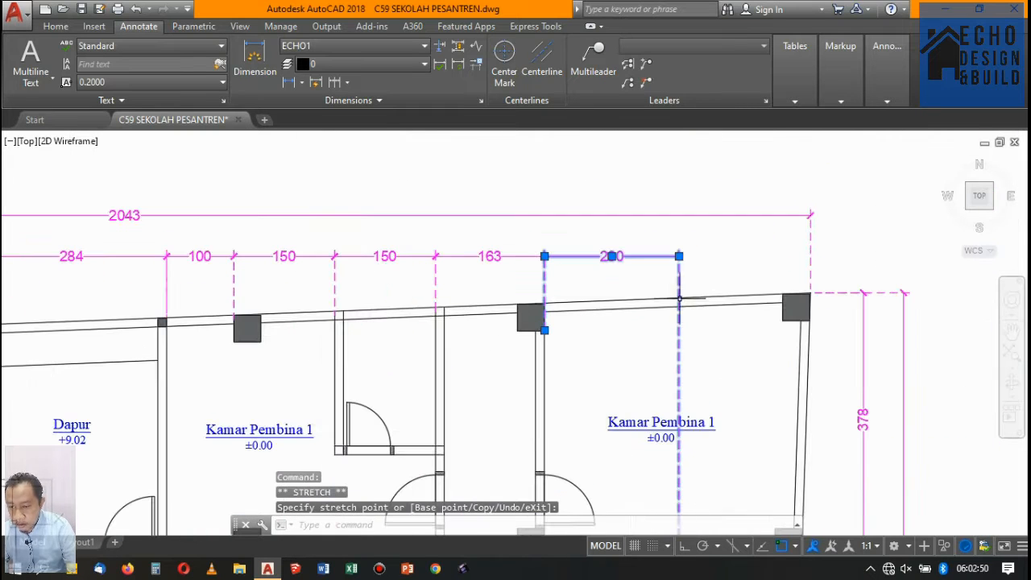
Continue the north dimension chain from the bathroom divider wall to the building's northeast outer corner
{"action": "left_click", "coordinate": [339, 84]}
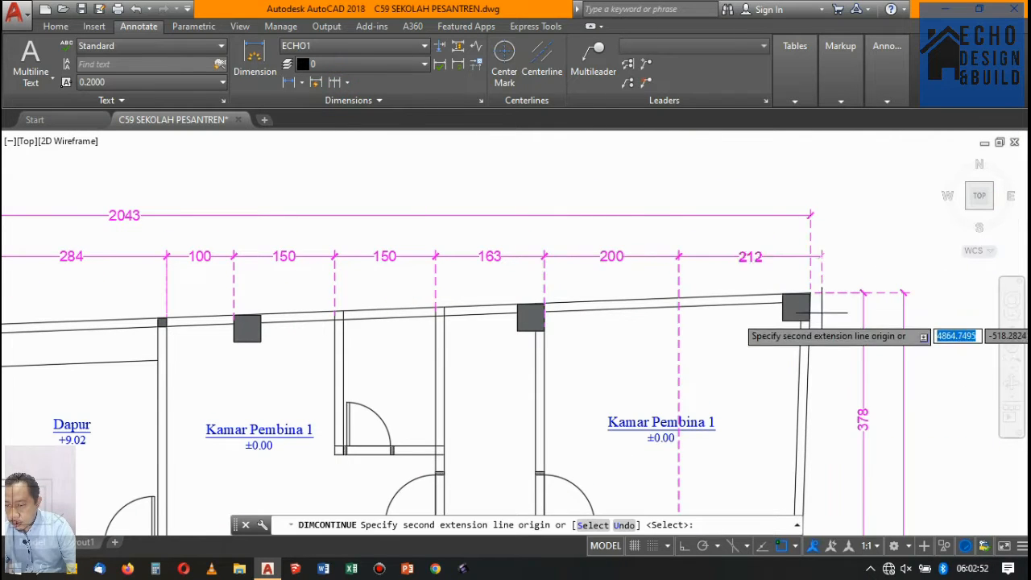
{"action": "scroll", "coordinate": [730, 279], "scroll_direction": "up", "scroll_amount": 6}
{"action": "left_click", "coordinate": [730, 280]}
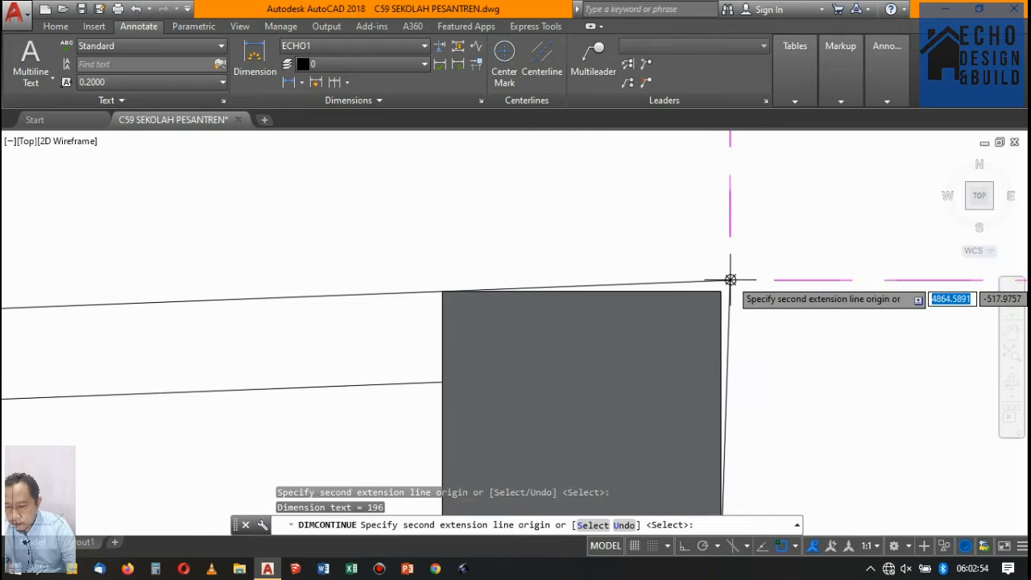
{"action": "scroll", "coordinate": [730, 280], "scroll_direction": "down", "scroll_amount": 6}
{"action": "key", "text": "Return"}
{"action": "scroll", "coordinate": [741, 237], "scroll_direction": "down", "scroll_amount": 2}
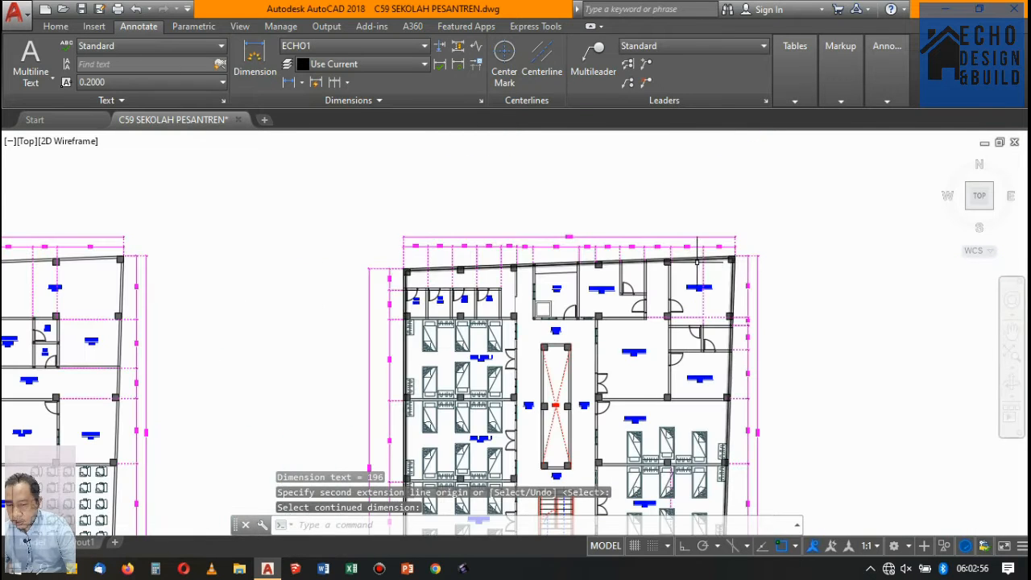
Copy the small column at the Dapur's southeast corner, from its northeast corner, to the south end of the adjacent Kamar Pembina 1's east wall
{"action": "scroll", "coordinate": [677, 266], "scroll_direction": "up", "scroll_amount": 3}
{"action": "scroll", "coordinate": [647, 339], "scroll_direction": "up", "scroll_amount": 2}
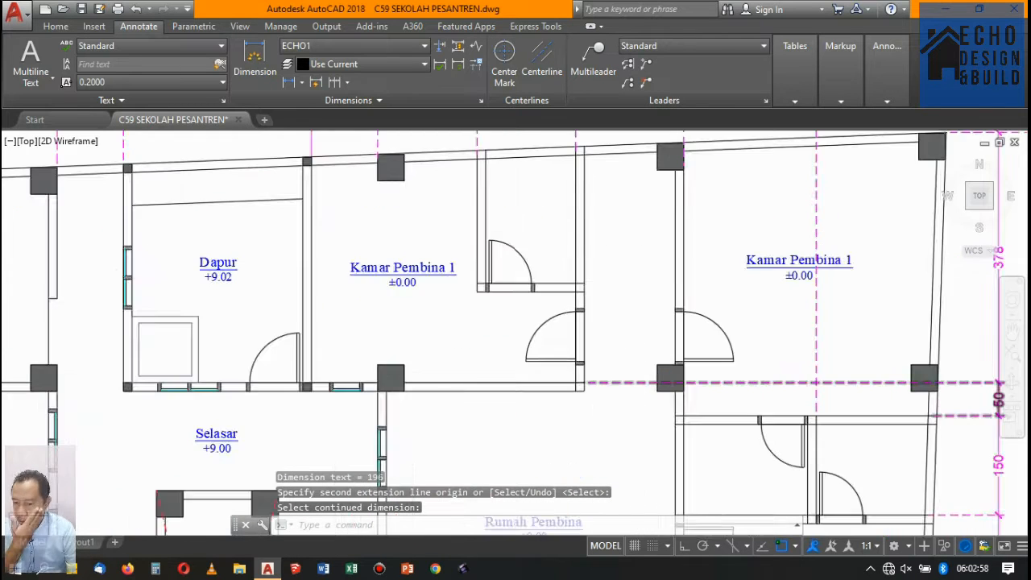
{"action": "scroll", "coordinate": [613, 330], "scroll_direction": "down", "scroll_amount": 5}
{"action": "scroll", "coordinate": [597, 324], "scroll_direction": "up", "scroll_amount": 6}
{"action": "scroll", "coordinate": [597, 324], "scroll_direction": "up", "scroll_amount": 3}
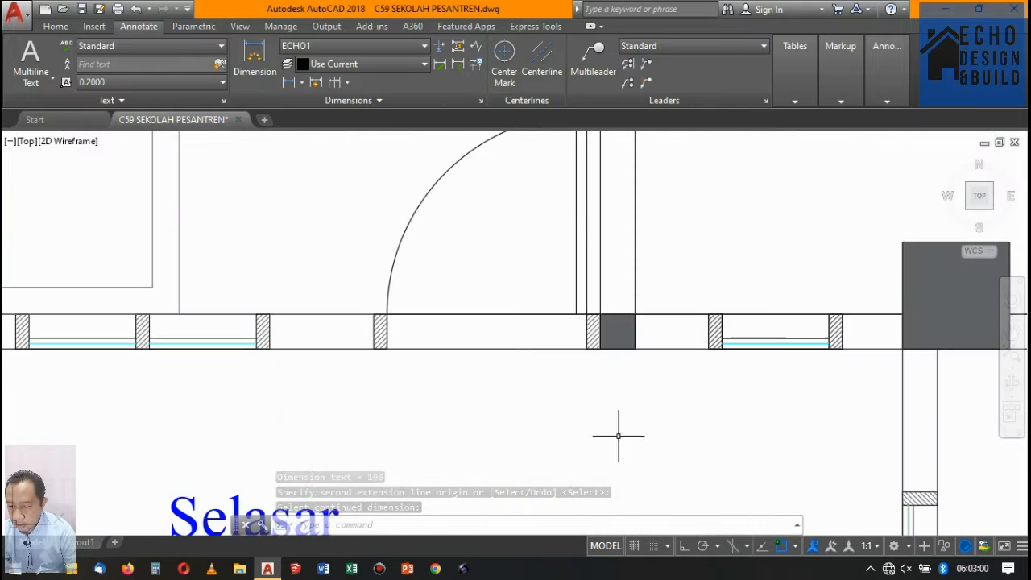
{"action": "scroll", "coordinate": [603, 306], "scroll_direction": "up", "scroll_amount": 2}
{"action": "scroll", "coordinate": [603, 306], "scroll_direction": "down", "scroll_amount": 2}
{"action": "left_click", "coordinate": [604, 321]}
{"action": "left_click", "coordinate": [668, 386]}
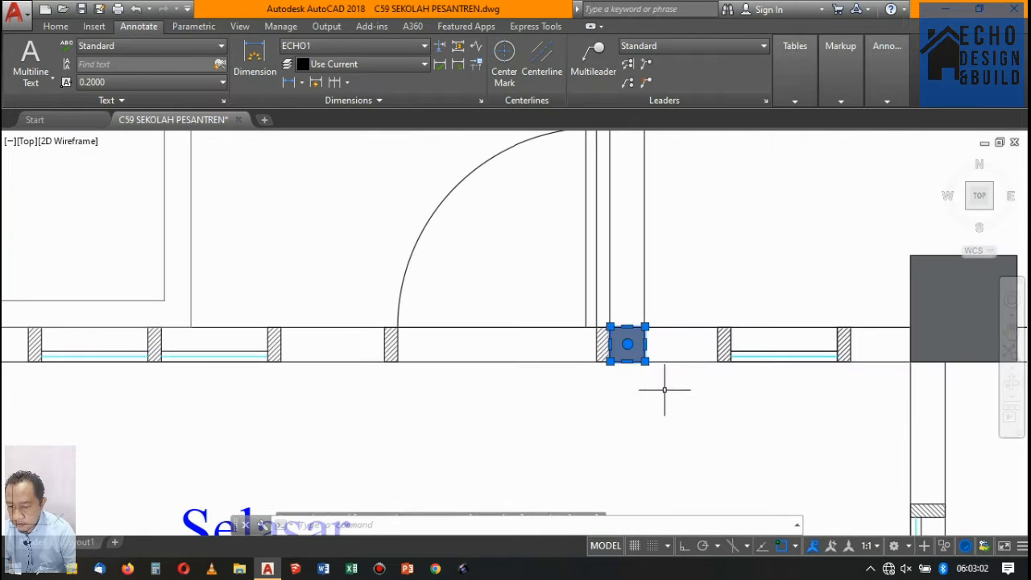
{"action": "left_click", "coordinate": [56, 26]}
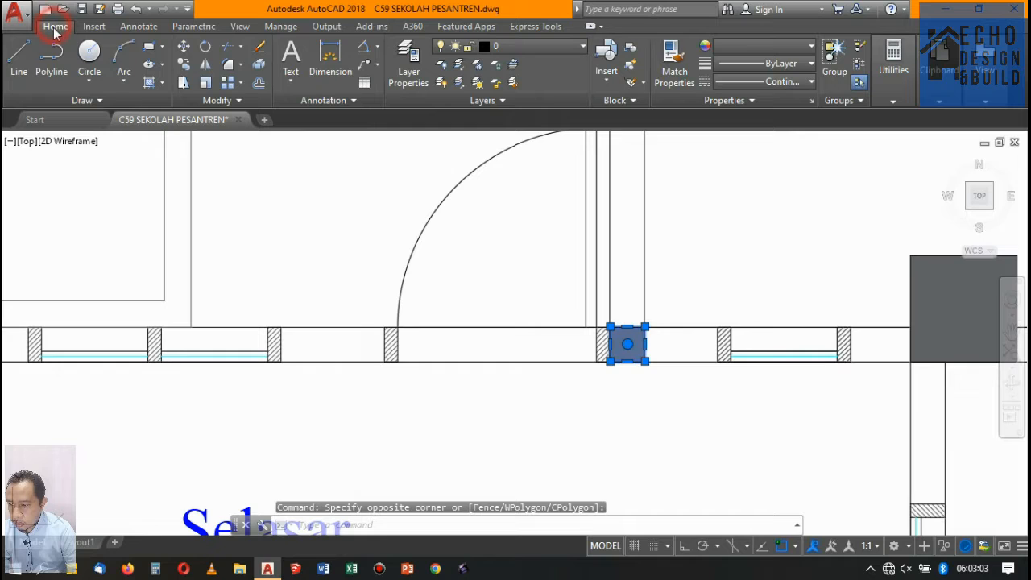
{"action": "left_click", "coordinate": [184, 66]}
{"action": "scroll", "coordinate": [636, 343], "scroll_direction": "up", "scroll_amount": 4}
{"action": "left_click", "coordinate": [617, 304]}
{"action": "scroll", "coordinate": [617, 304], "scroll_direction": "down", "scroll_amount": 2}
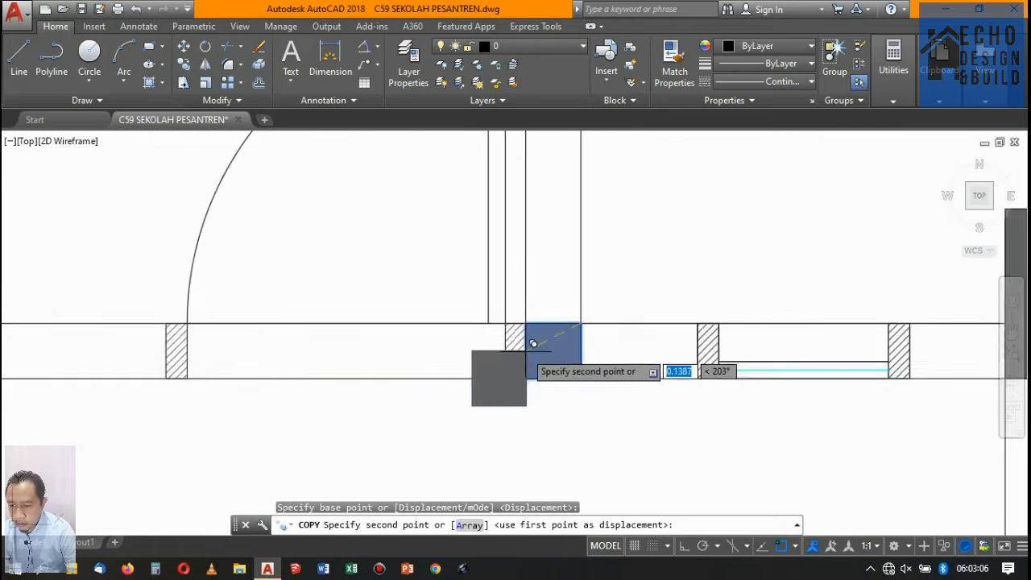
{"action": "scroll", "coordinate": [555, 342], "scroll_direction": "down", "scroll_amount": 4}
{"action": "scroll", "coordinate": [612, 367], "scroll_direction": "up", "scroll_amount": 4}
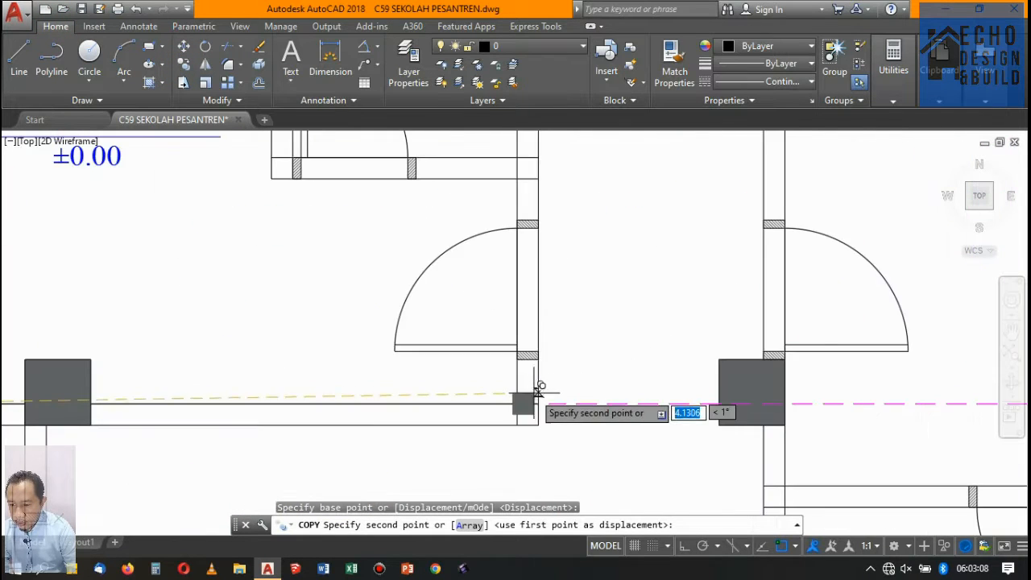
{"action": "scroll", "coordinate": [547, 402], "scroll_direction": "up", "scroll_amount": 2}
{"action": "left_click", "coordinate": [556, 421]}
Place two more column copies at the north ends of the east and west bathroom walls in the Kamar Pembina 1 beside the Dapur
{"action": "scroll", "coordinate": [548, 379], "scroll_direction": "down", "scroll_amount": 5}
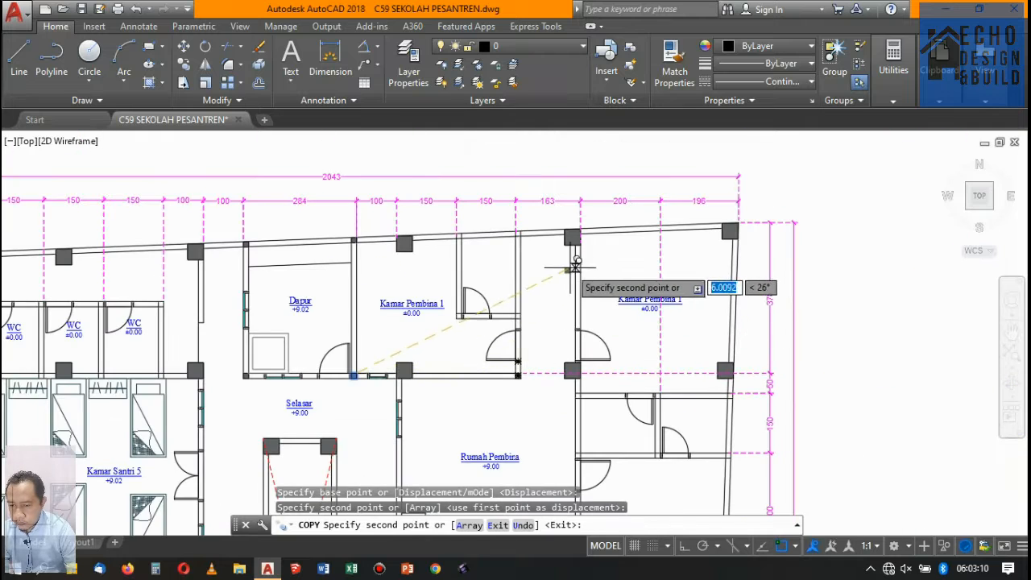
{"action": "scroll", "coordinate": [575, 264], "scroll_direction": "up", "scroll_amount": 6}
{"action": "scroll", "coordinate": [580, 314], "scroll_direction": "up", "scroll_amount": 2}
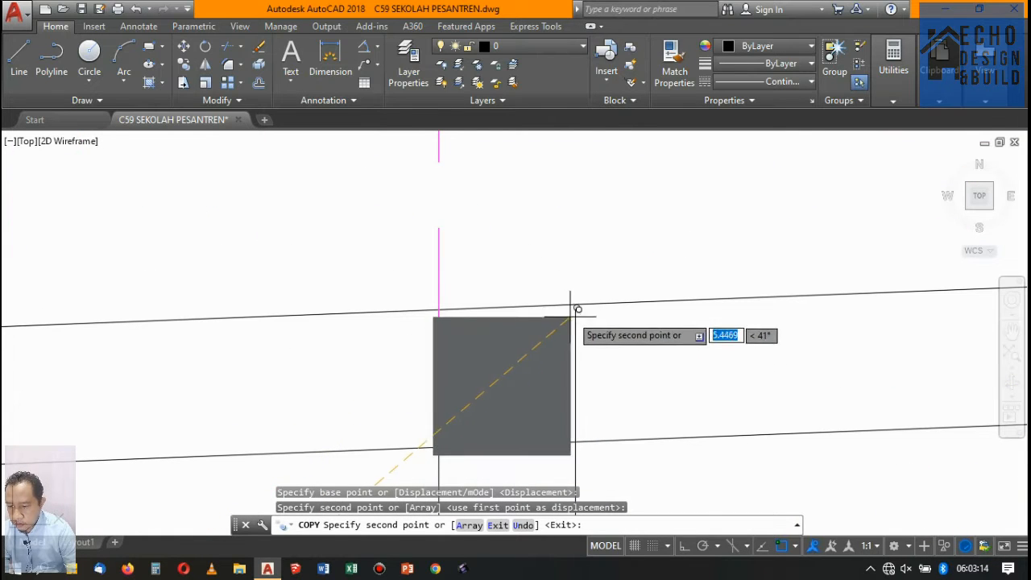
{"action": "left_click", "coordinate": [577, 303]}
{"action": "scroll", "coordinate": [725, 346], "scroll_direction": "down", "scroll_amount": 5}
{"action": "scroll", "coordinate": [455, 363], "scroll_direction": "up", "scroll_amount": 4}
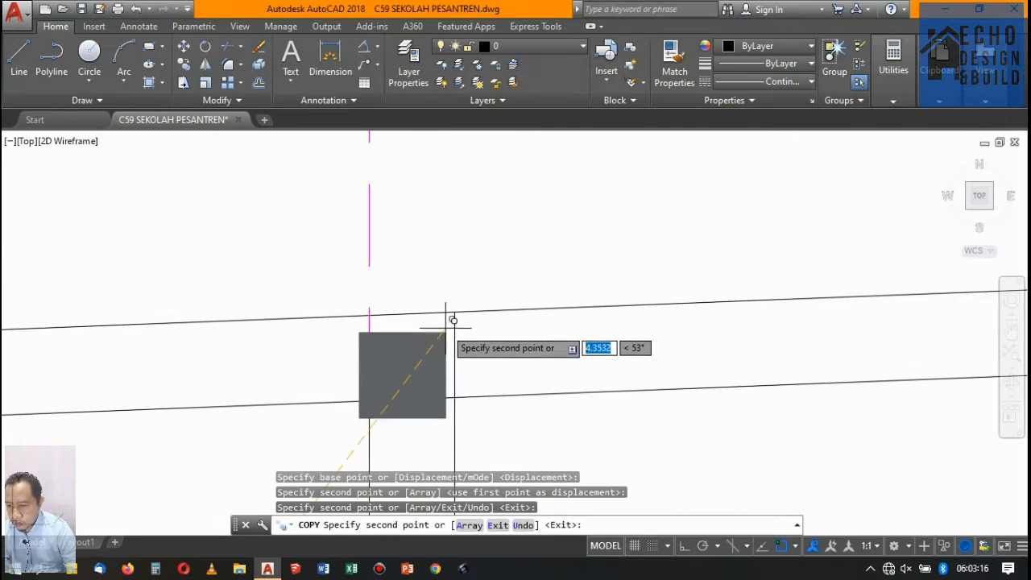
{"action": "left_click", "coordinate": [455, 311]}
Place a column copy where the south wall of the two lower bathrooms meets the building's east outer wall
{"action": "scroll", "coordinate": [382, 423], "scroll_direction": "down", "scroll_amount": 8}
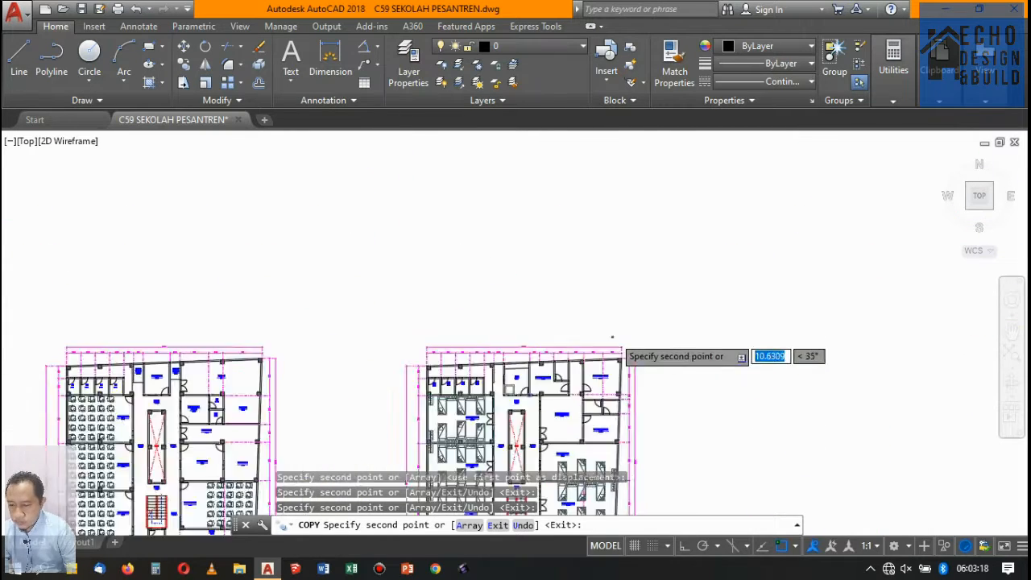
{"action": "scroll", "coordinate": [622, 420], "scroll_direction": "up", "scroll_amount": 2}
{"action": "scroll", "coordinate": [622, 423], "scroll_direction": "up", "scroll_amount": 5}
{"action": "scroll", "coordinate": [596, 342], "scroll_direction": "down", "scroll_amount": 2}
{"action": "scroll", "coordinate": [600, 346], "scroll_direction": "up", "scroll_amount": 2}
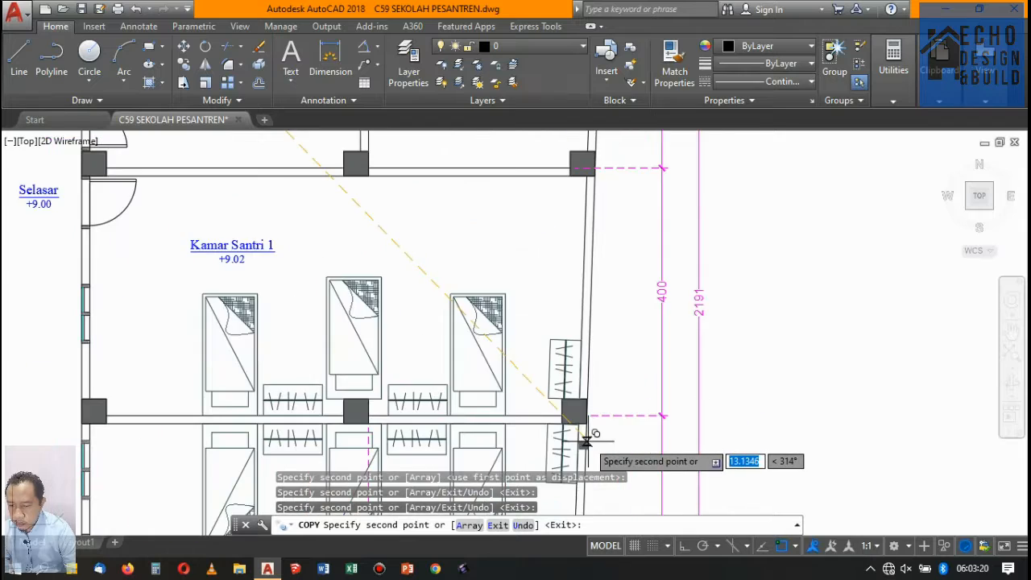
{"action": "scroll", "coordinate": [574, 362], "scroll_direction": "down", "scroll_amount": 4}
{"action": "scroll", "coordinate": [588, 266], "scroll_direction": "up", "scroll_amount": 8}
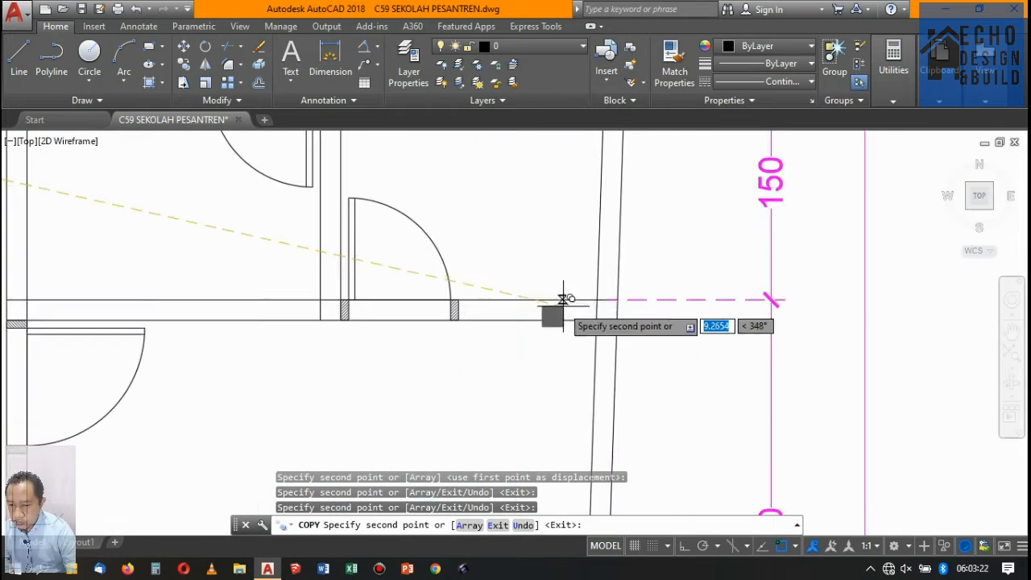
Place column copies at the north and south ends of the divider wall between the two lower bathrooms
{"action": "scroll", "coordinate": [648, 289], "scroll_direction": "down", "scroll_amount": 6}
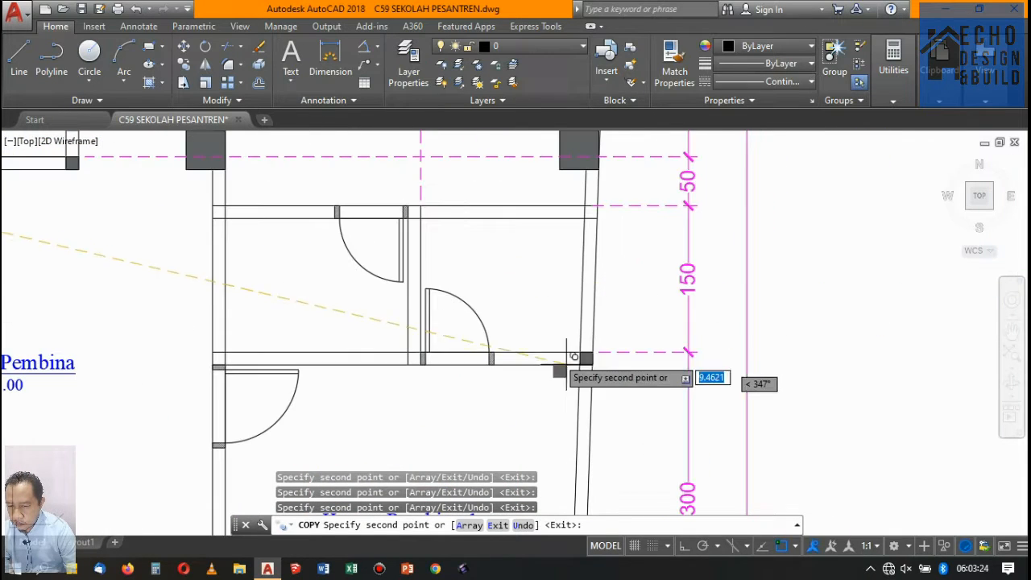
{"action": "scroll", "coordinate": [427, 195], "scroll_direction": "up", "scroll_amount": 5}
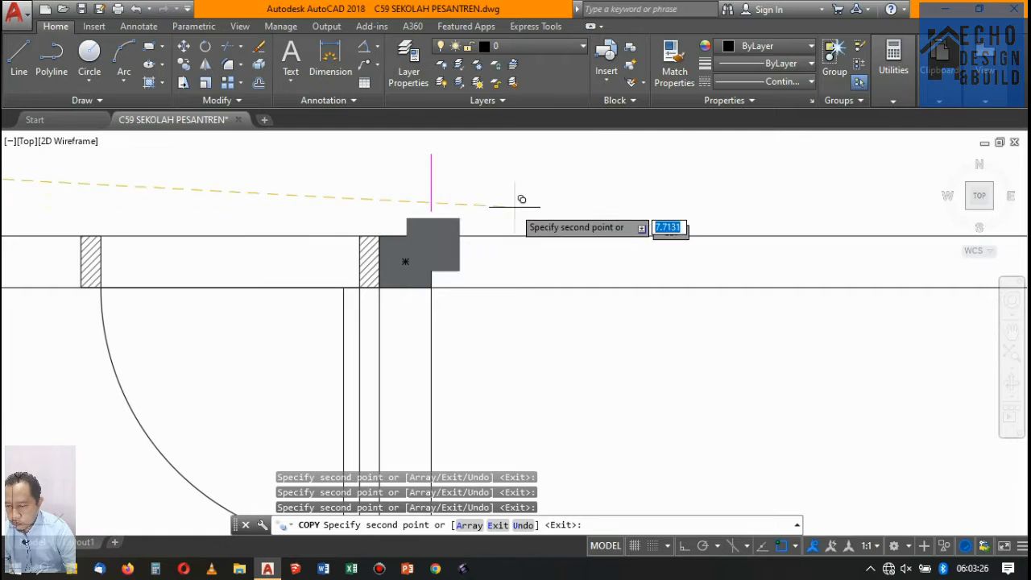
{"action": "scroll", "coordinate": [521, 199], "scroll_direction": "down", "scroll_amount": 5}
{"action": "scroll", "coordinate": [600, 323], "scroll_direction": "up", "scroll_amount": 6}
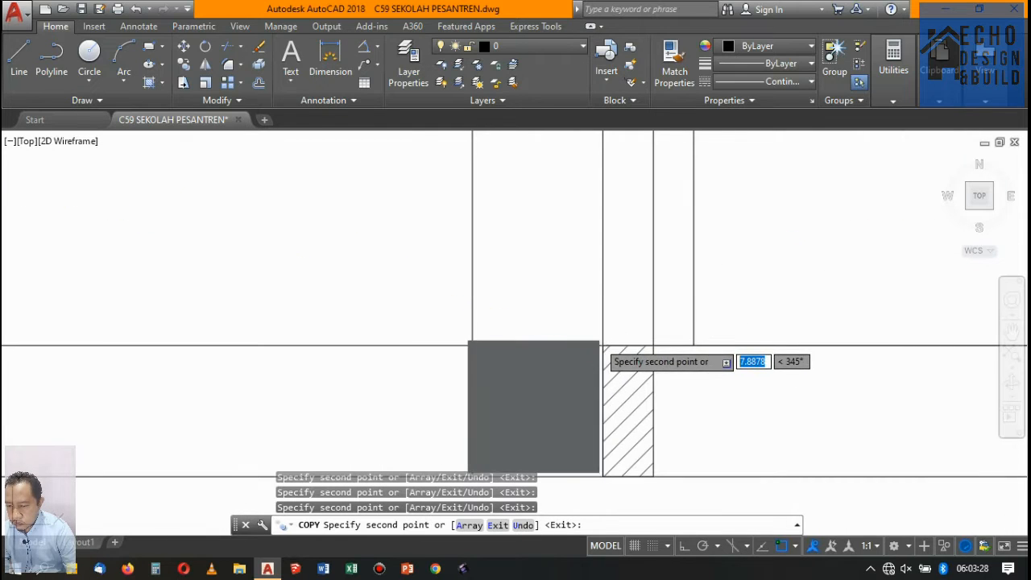
Place column copies where the lower bathrooms' north and south walls meet their west wall
{"action": "scroll", "coordinate": [603, 345], "scroll_direction": "down", "scroll_amount": 6}
{"action": "scroll", "coordinate": [546, 278], "scroll_direction": "up", "scroll_amount": 4}
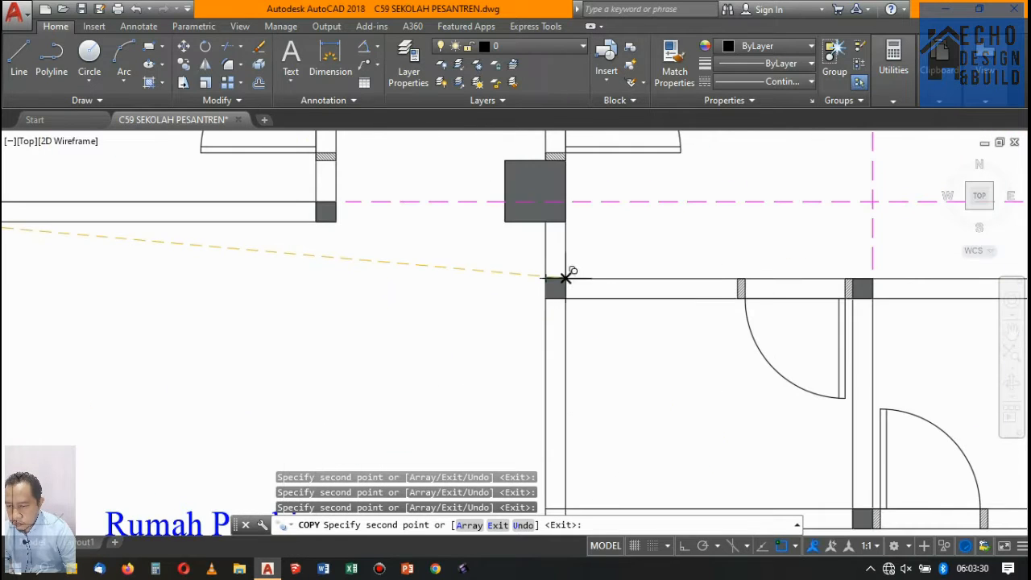
{"action": "scroll", "coordinate": [572, 266], "scroll_direction": "down", "scroll_amount": 5}
{"action": "scroll", "coordinate": [567, 327], "scroll_direction": "up", "scroll_amount": 6}
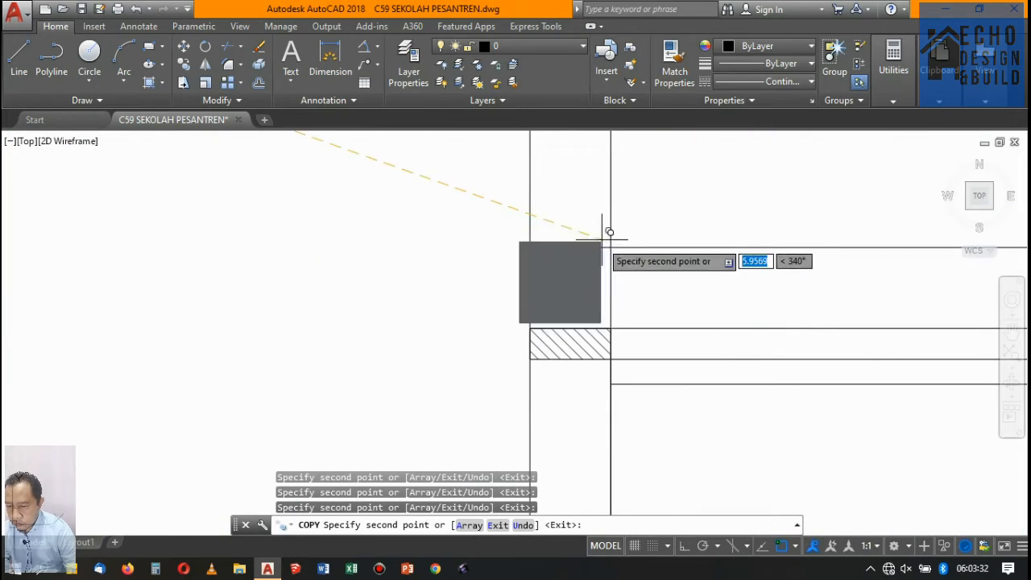
Check the remaining wall corners on the third-floor plan against the second-floor plan for missing small columns and end the copying
{"action": "scroll", "coordinate": [580, 258], "scroll_direction": "down", "scroll_amount": 6}
{"action": "scroll", "coordinate": [564, 290], "scroll_direction": "up", "scroll_amount": 4}
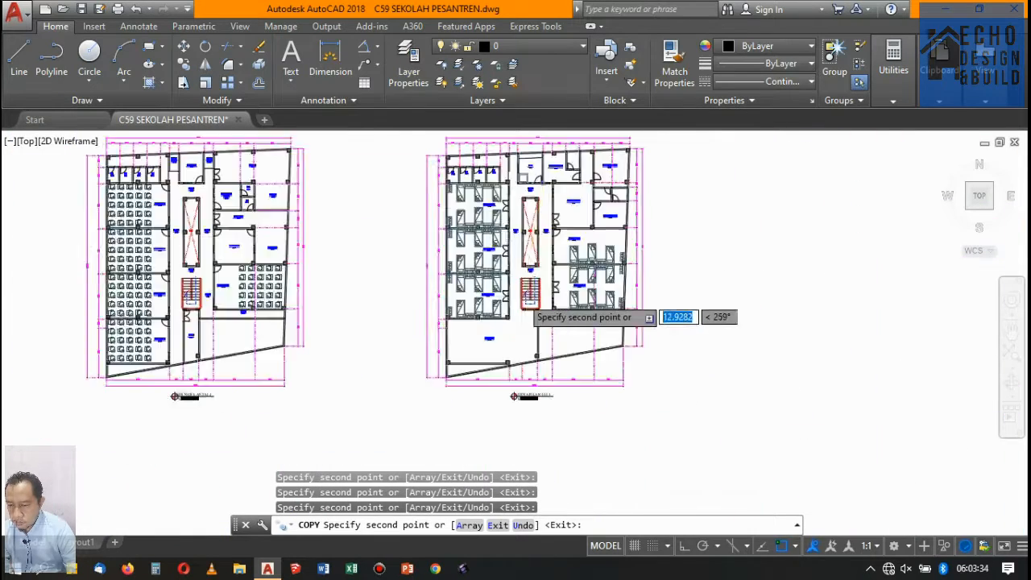
{"action": "scroll", "coordinate": [573, 294], "scroll_direction": "up", "scroll_amount": 3}
{"action": "scroll", "coordinate": [553, 323], "scroll_direction": "down", "scroll_amount": 5}
{"action": "scroll", "coordinate": [548, 339], "scroll_direction": "up", "scroll_amount": 5}
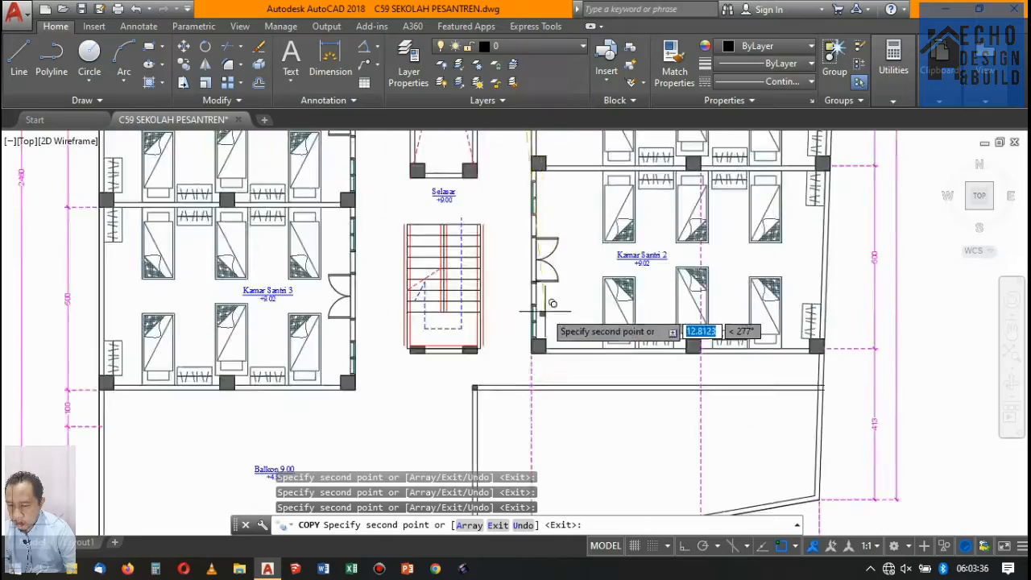
{"action": "scroll", "coordinate": [553, 330], "scroll_direction": "down", "scroll_amount": 2}
{"action": "scroll", "coordinate": [451, 339], "scroll_direction": "down", "scroll_amount": 6}
{"action": "scroll", "coordinate": [515, 314], "scroll_direction": "up", "scroll_amount": 6}
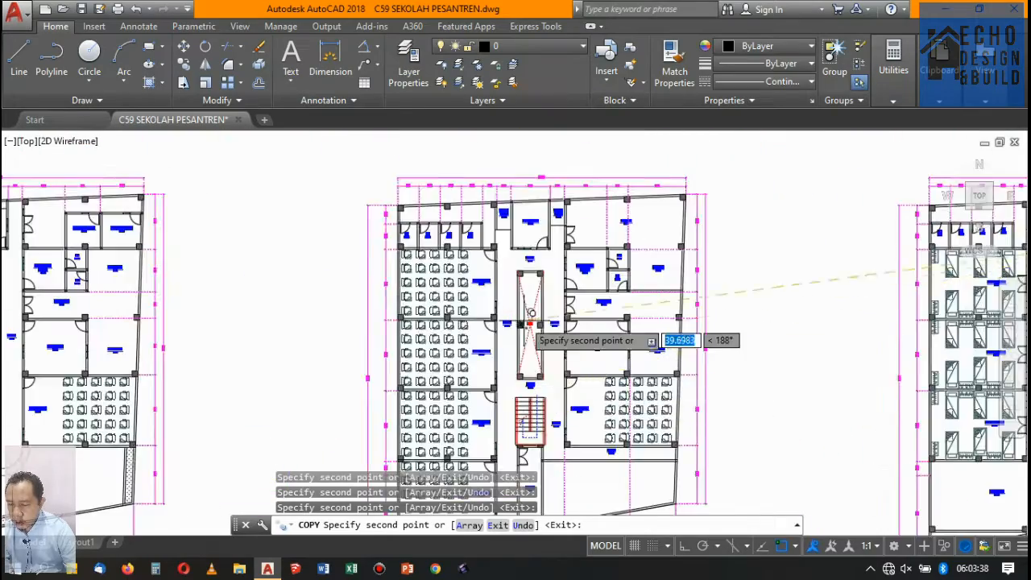
{"action": "scroll", "coordinate": [536, 362], "scroll_direction": "down", "scroll_amount": 2}
{"action": "scroll", "coordinate": [500, 246], "scroll_direction": "up", "scroll_amount": 4}
{"action": "scroll", "coordinate": [467, 288], "scroll_direction": "down", "scroll_amount": 6}
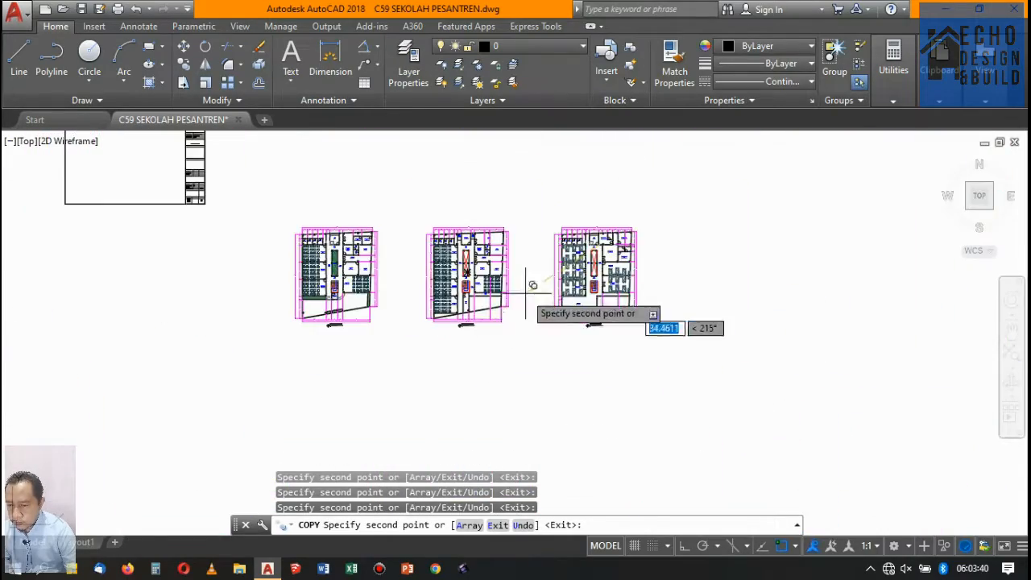
{"action": "scroll", "coordinate": [564, 298], "scroll_direction": "up", "scroll_amount": 5}
{"action": "scroll", "coordinate": [574, 263], "scroll_direction": "up", "scroll_amount": 4}
{"action": "scroll", "coordinate": [545, 298], "scroll_direction": "down", "scroll_amount": 3}
{"action": "scroll", "coordinate": [567, 182], "scroll_direction": "up", "scroll_amount": 3}
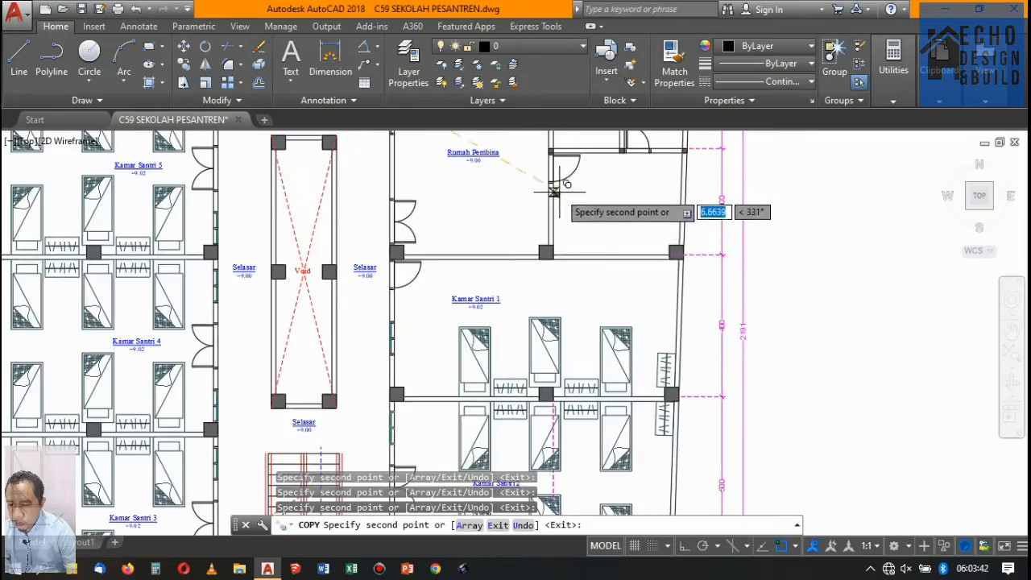
{"action": "scroll", "coordinate": [592, 290], "scroll_direction": "down", "scroll_amount": 2}
{"action": "scroll", "coordinate": [488, 197], "scroll_direction": "up", "scroll_amount": 5}
{"action": "scroll", "coordinate": [506, 260], "scroll_direction": "down", "scroll_amount": 6}
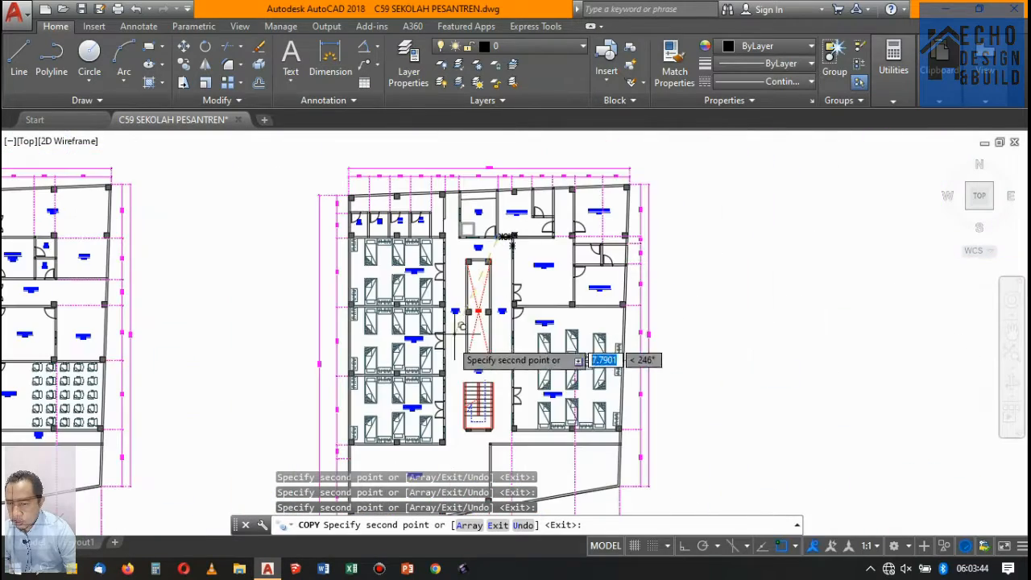
{"action": "scroll", "coordinate": [475, 338], "scroll_direction": "up", "scroll_amount": 6}
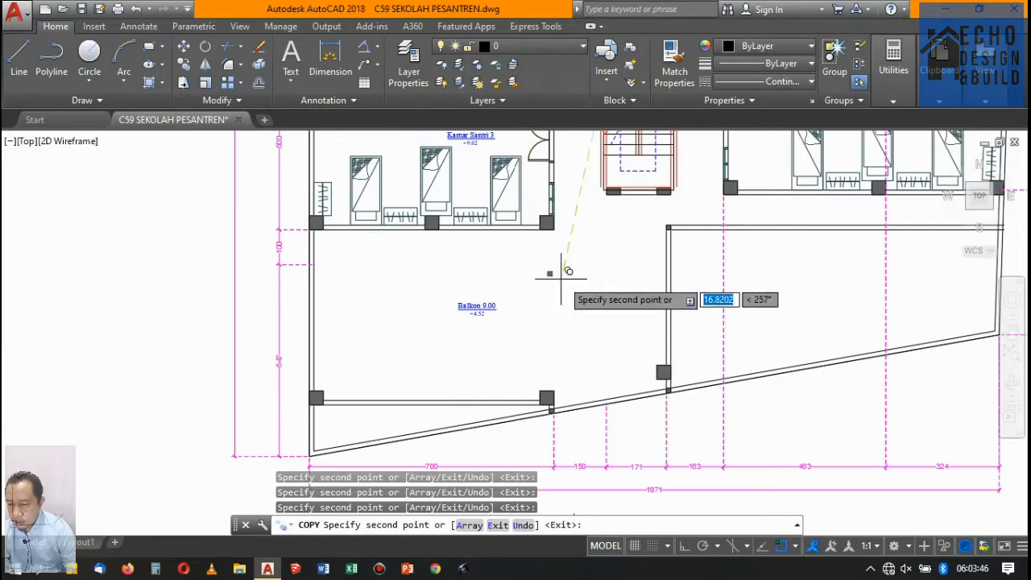
{"action": "scroll", "coordinate": [561, 279], "scroll_direction": "down", "scroll_amount": 5}
{"action": "scroll", "coordinate": [579, 296], "scroll_direction": "up", "scroll_amount": 5}
{"action": "key", "text": "Escape"}
{"action": "scroll", "coordinate": [577, 293], "scroll_direction": "down", "scroll_amount": 5}
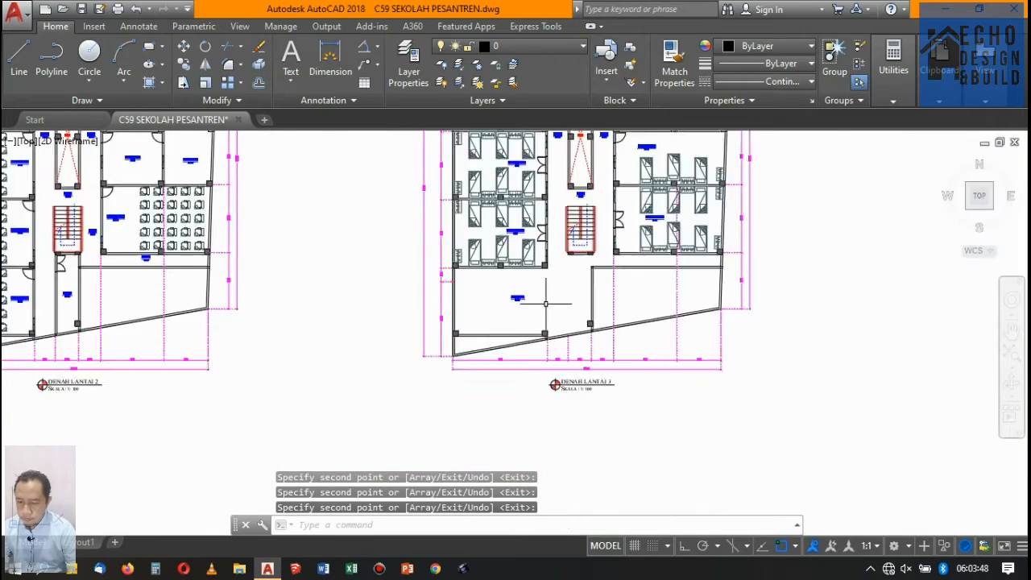
Review the third-floor plan's rooms, balcony and dimension chains next to the lower-floor plans
{"action": "scroll", "coordinate": [541, 299], "scroll_direction": "up", "scroll_amount": 4}
{"action": "scroll", "coordinate": [576, 355], "scroll_direction": "down", "scroll_amount": 5}
{"action": "scroll", "coordinate": [576, 355], "scroll_direction": "up", "scroll_amount": 4}
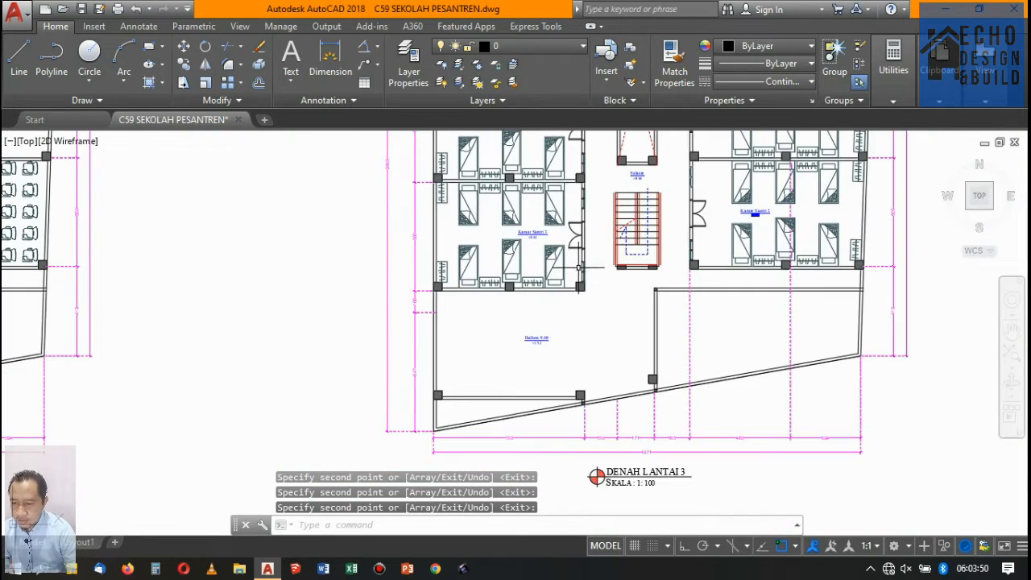
{"action": "scroll", "coordinate": [576, 355], "scroll_direction": "down", "scroll_amount": 8}
{"action": "scroll", "coordinate": [598, 280], "scroll_direction": "up", "scroll_amount": 5}
{"action": "scroll", "coordinate": [598, 281], "scroll_direction": "down", "scroll_amount": 5}
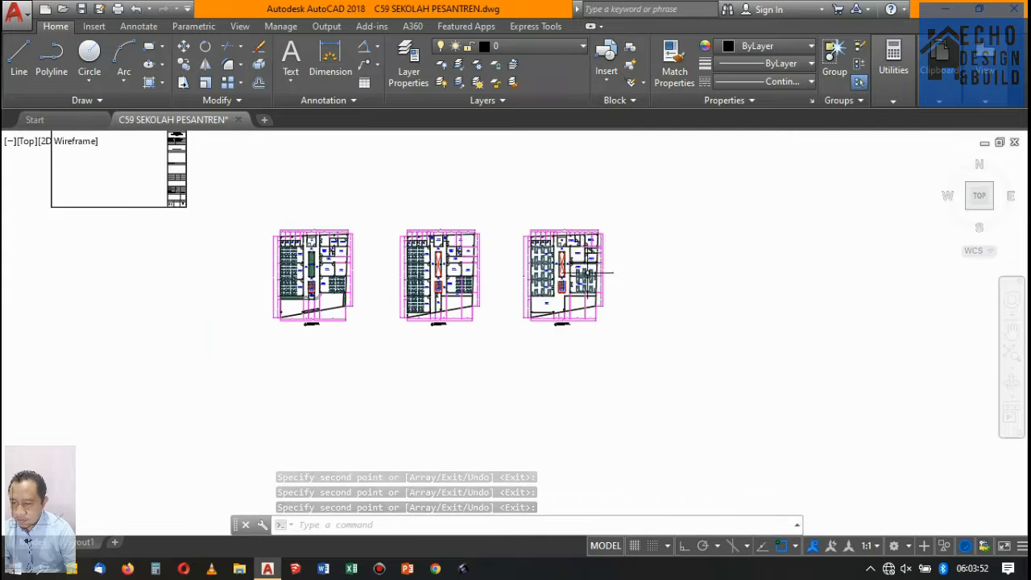
{"action": "scroll", "coordinate": [598, 282], "scroll_direction": "up", "scroll_amount": 2}
{"action": "scroll", "coordinate": [597, 282], "scroll_direction": "up", "scroll_amount": 3}
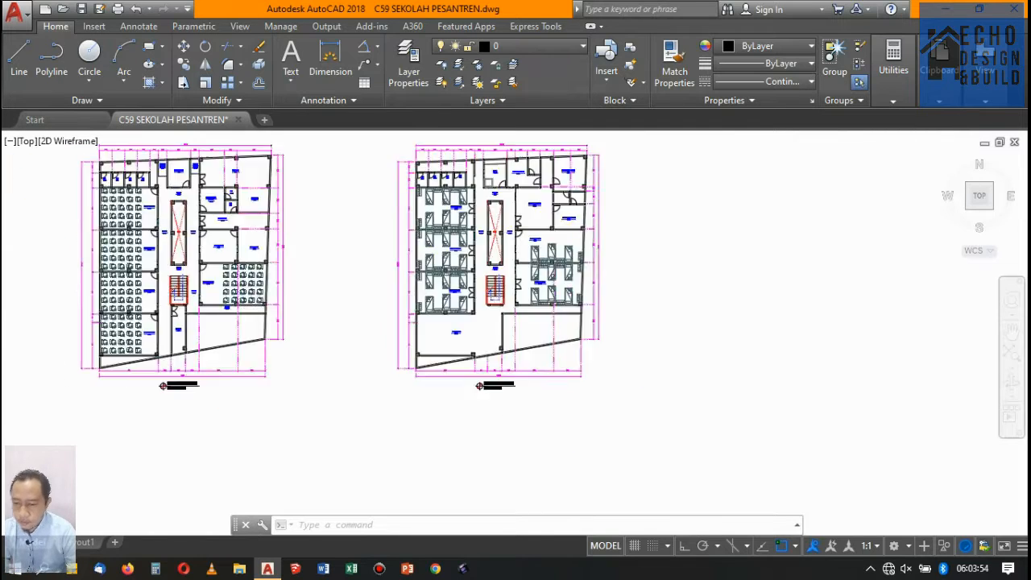
{"action": "scroll", "coordinate": [597, 281], "scroll_direction": "down", "scroll_amount": 1}
{"action": "scroll", "coordinate": [521, 315], "scroll_direction": "down", "scroll_amount": 4}
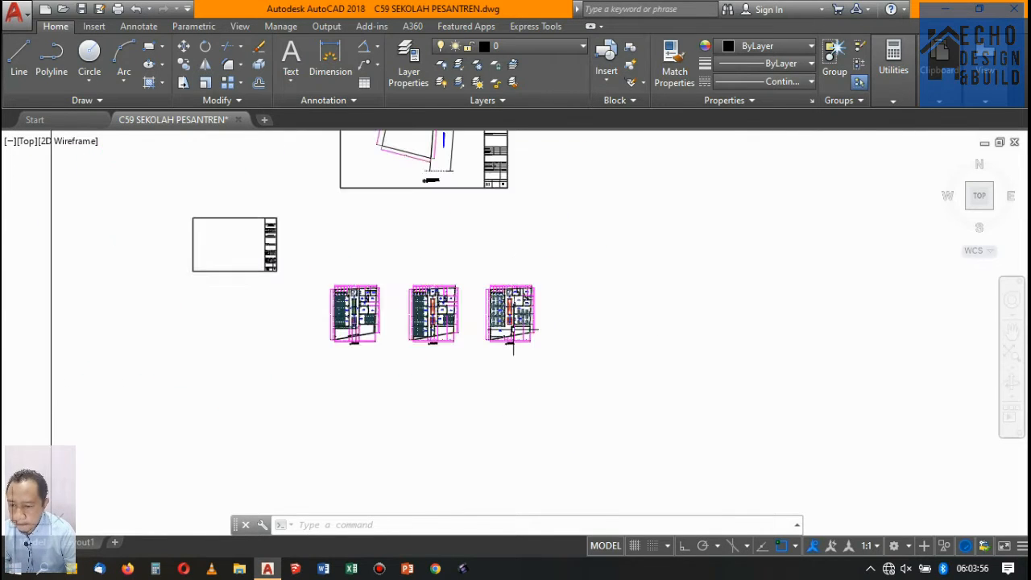
{"action": "scroll", "coordinate": [518, 345], "scroll_direction": "up", "scroll_amount": 3}
{"action": "scroll", "coordinate": [507, 342], "scroll_direction": "up", "scroll_amount": 4}
{"action": "scroll", "coordinate": [484, 338], "scroll_direction": "down", "scroll_amount": 2}
{"action": "middle_click_drag", "start_coordinate": [441, 226], "coordinate": [463, 296]}
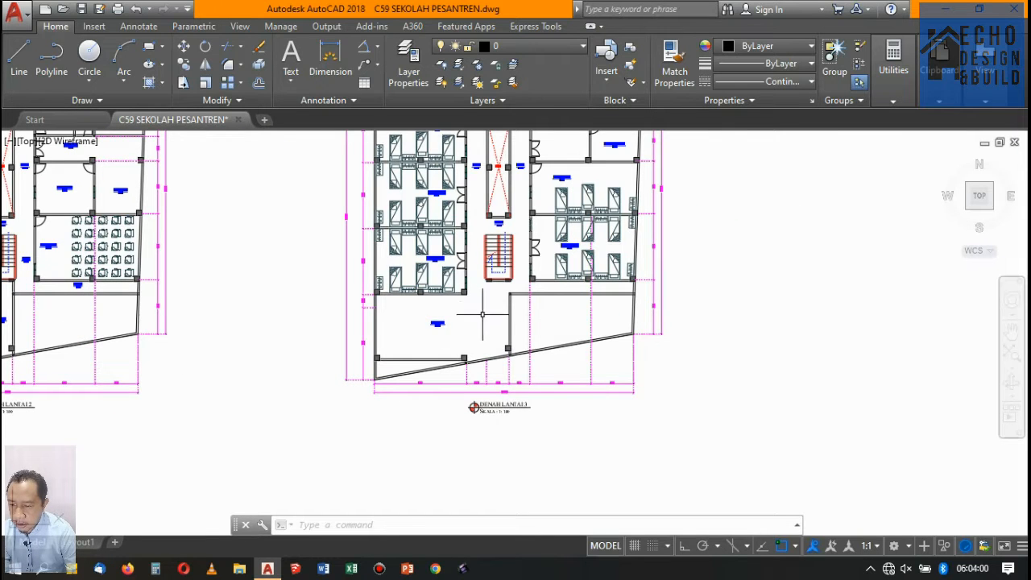
{"action": "scroll", "coordinate": [500, 320], "scroll_direction": "down", "scroll_amount": 2}
{"action": "scroll", "coordinate": [483, 282], "scroll_direction": "up", "scroll_amount": 4}
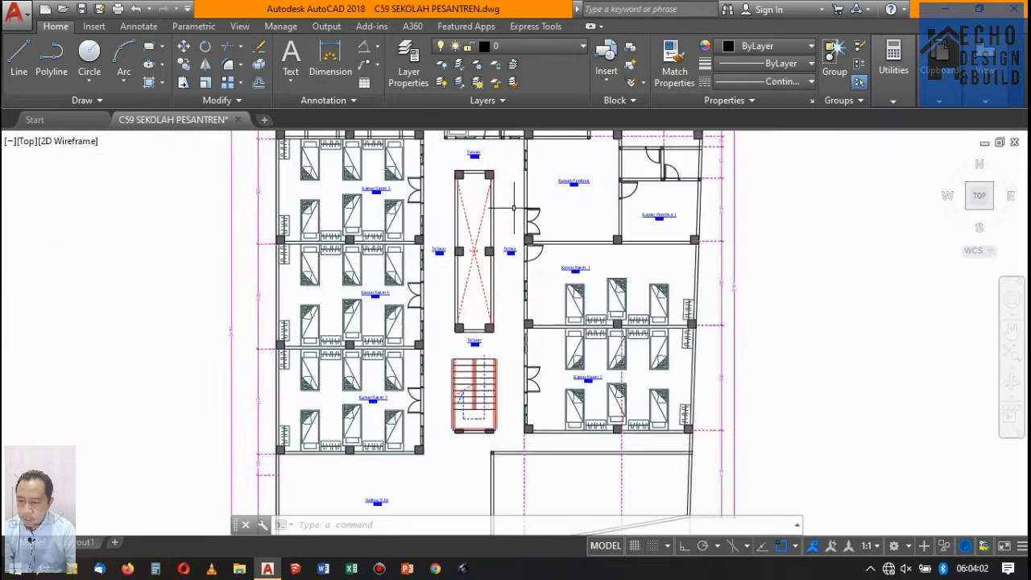
{"action": "scroll", "coordinate": [492, 258], "scroll_direction": "down", "scroll_amount": 5}
{"action": "scroll", "coordinate": [491, 207], "scroll_direction": "up", "scroll_amount": 5}
{"action": "scroll", "coordinate": [426, 218], "scroll_direction": "down", "scroll_amount": 4}
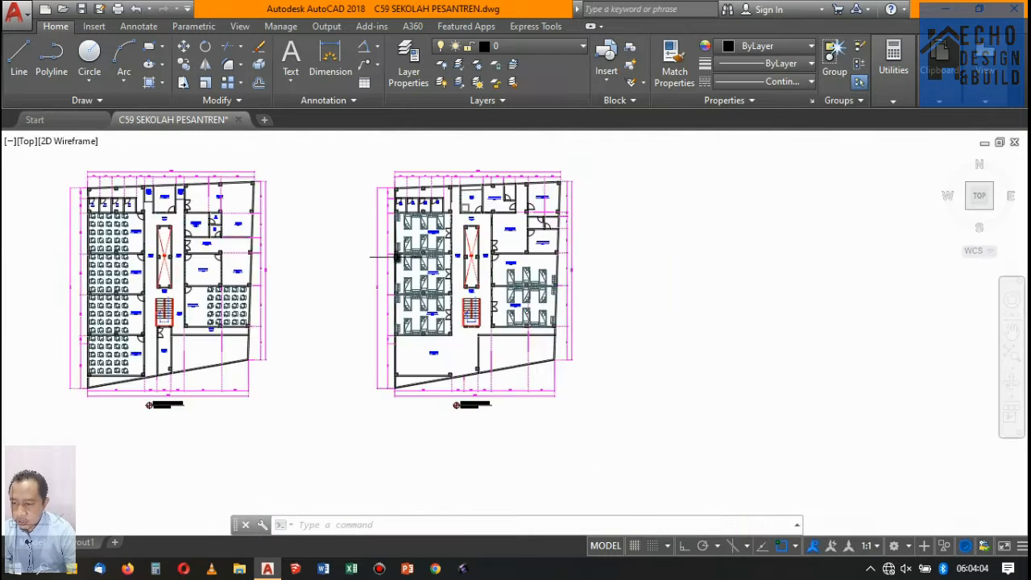
Stretch the shared point of the two southernmost west-side dimensions on the third-floor plan down to the balcony's south wall
{"action": "scroll", "coordinate": [406, 323], "scroll_direction": "up", "scroll_amount": 5}
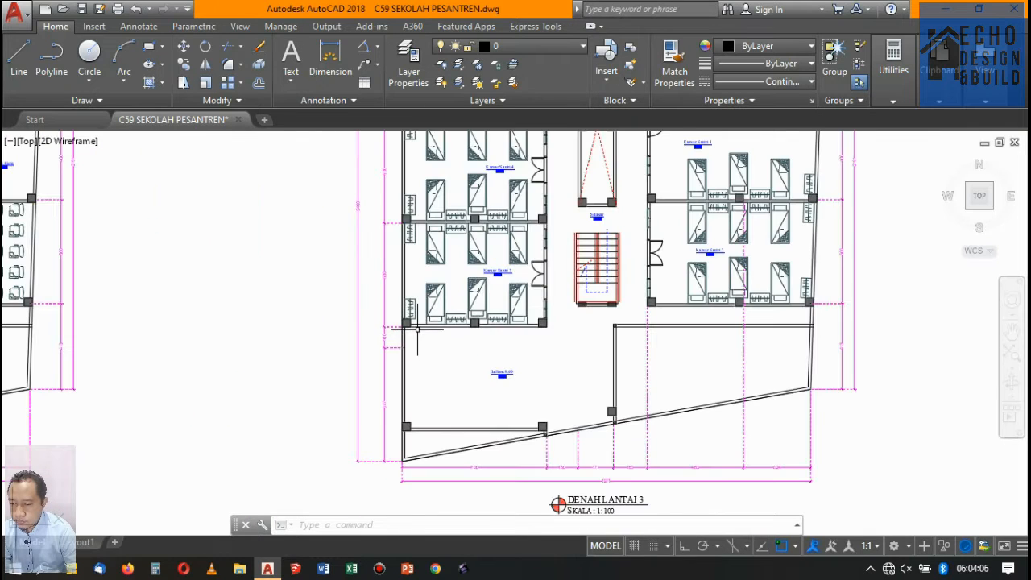
{"action": "left_click", "coordinate": [383, 329]}
{"action": "left_click", "coordinate": [373, 347]}
{"action": "scroll", "coordinate": [427, 278], "scroll_direction": "down", "scroll_amount": 4}
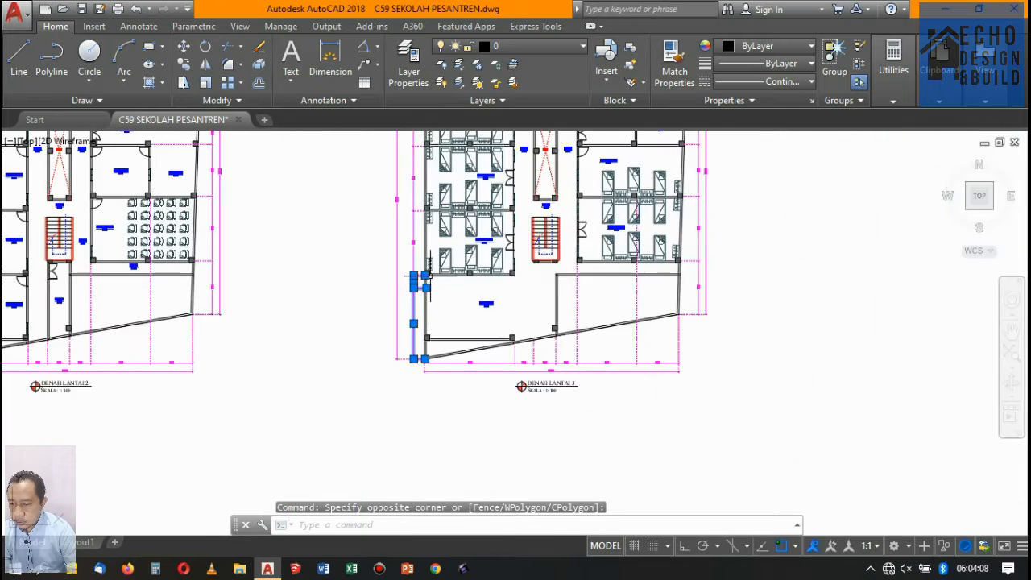
{"action": "scroll", "coordinate": [431, 298], "scroll_direction": "up", "scroll_amount": 5}
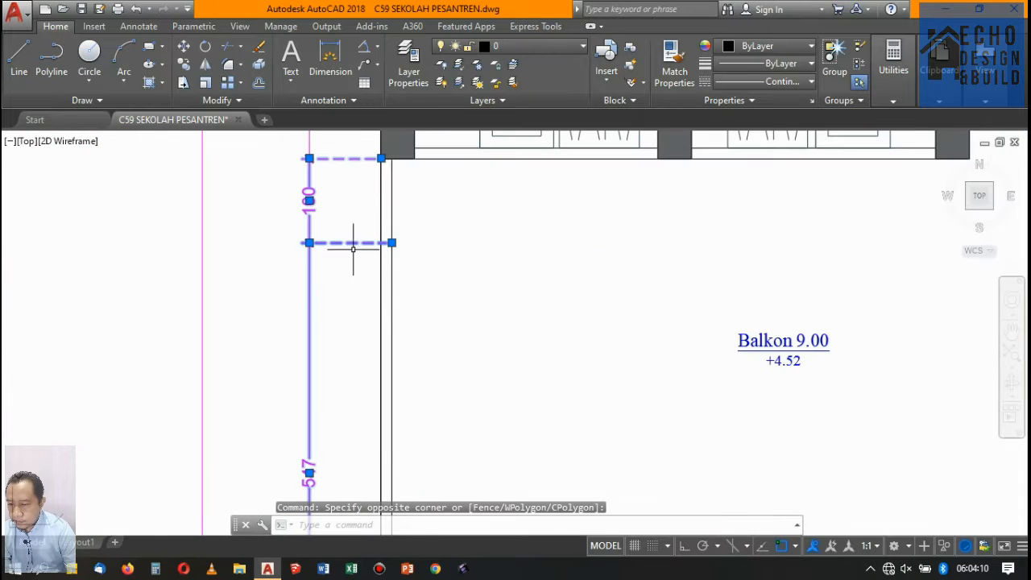
{"action": "left_click", "coordinate": [352, 250]}
{"action": "left_click", "coordinate": [338, 219]}
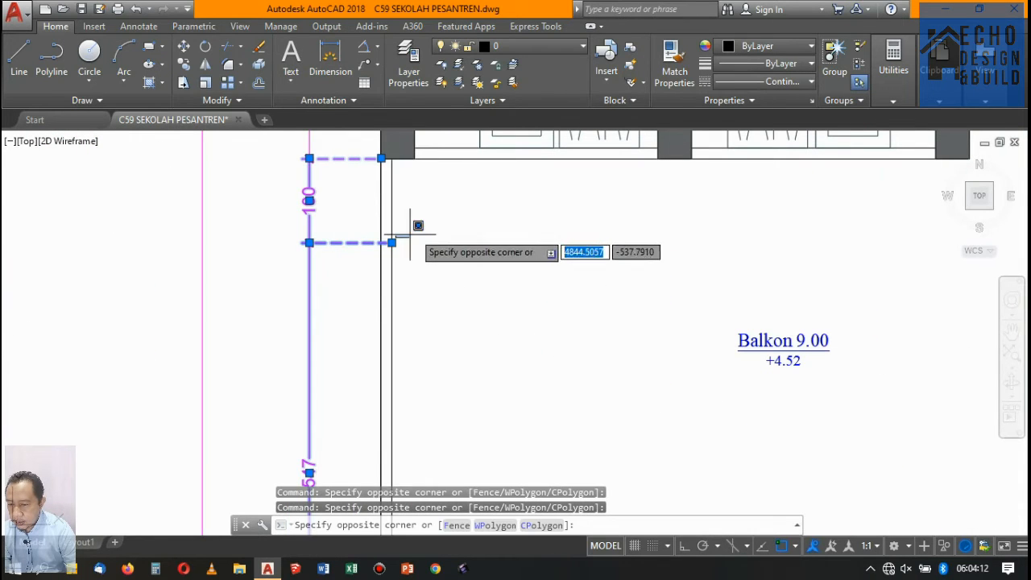
{"action": "left_click", "coordinate": [415, 233]}
{"action": "left_click", "coordinate": [391, 242]}
{"action": "scroll", "coordinate": [396, 288], "scroll_direction": "down", "scroll_amount": 4}
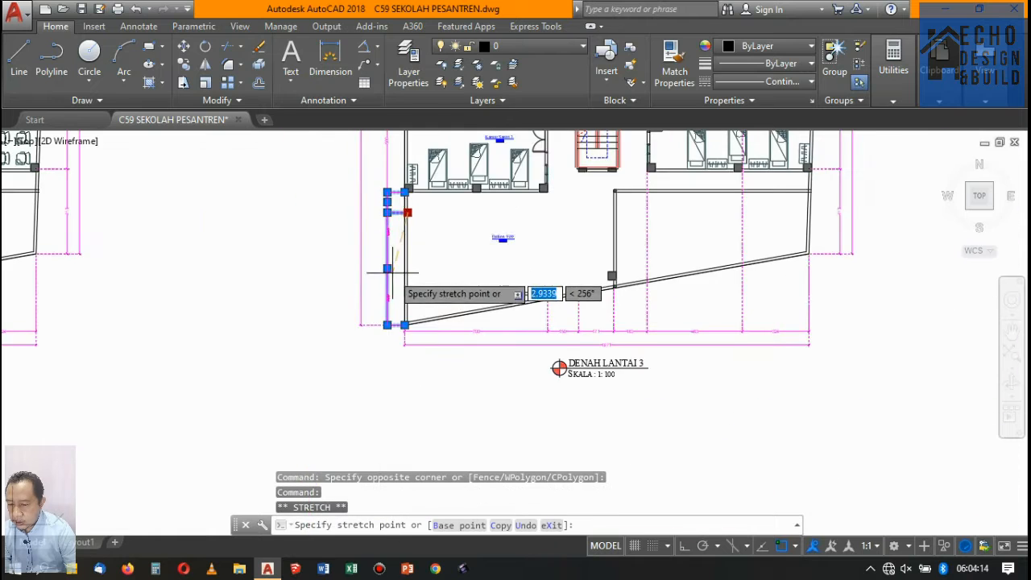
{"action": "scroll", "coordinate": [419, 318], "scroll_direction": "up", "scroll_amount": 6}
{"action": "scroll", "coordinate": [419, 322], "scroll_direction": "down", "scroll_amount": 5}
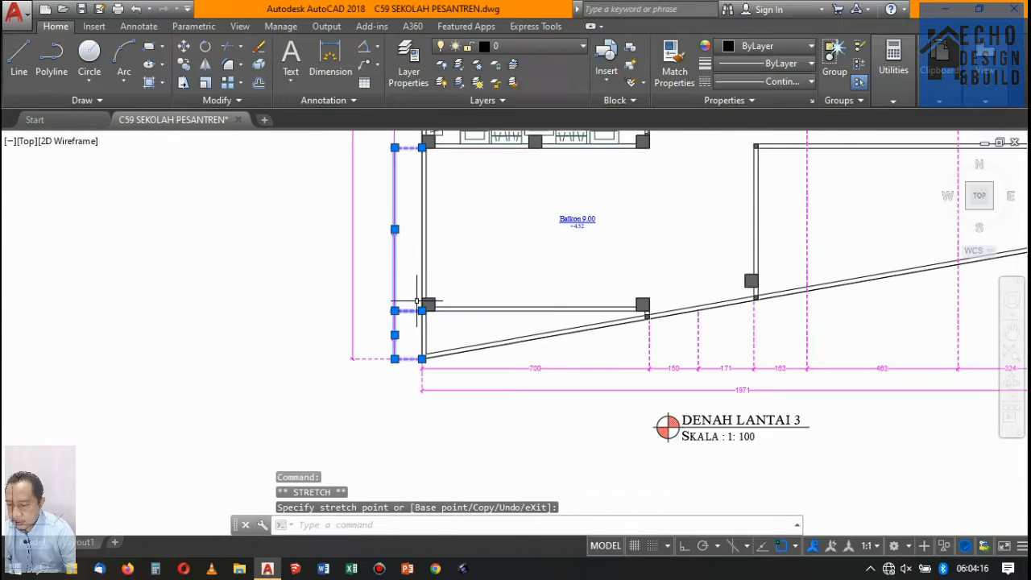
{"action": "key", "text": "Escape"}
Copy the whole third-floor plan with its dimensions and title straight east, with Ortho turned on
{"action": "scroll", "coordinate": [417, 290], "scroll_direction": "down", "scroll_amount": 4}
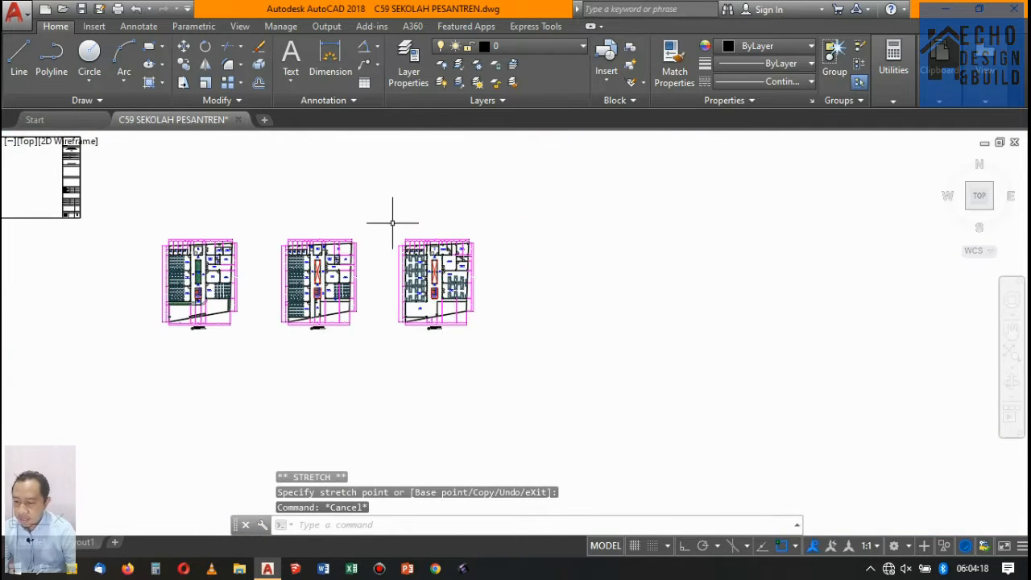
{"action": "left_click", "coordinate": [393, 223]}
{"action": "left_click", "coordinate": [516, 345]}
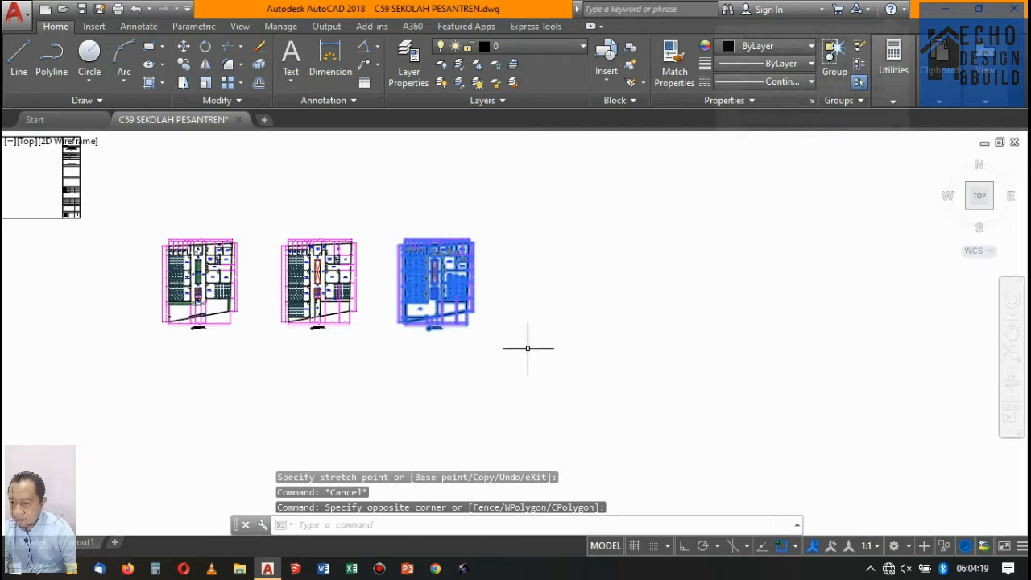
{"action": "left_click", "coordinate": [185, 64]}
{"action": "left_click", "coordinate": [488, 371]}
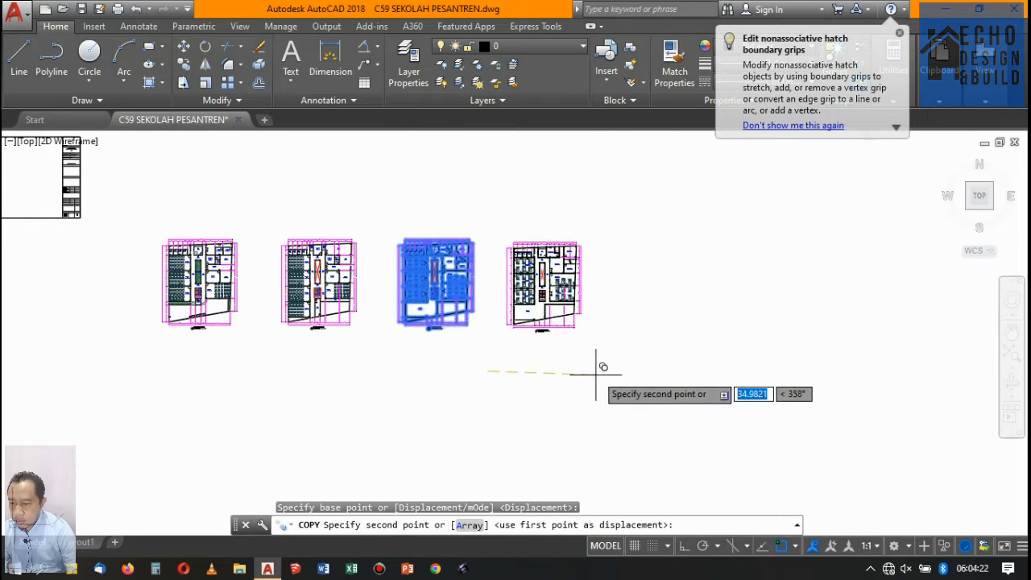
{"action": "key", "text": "F8"}
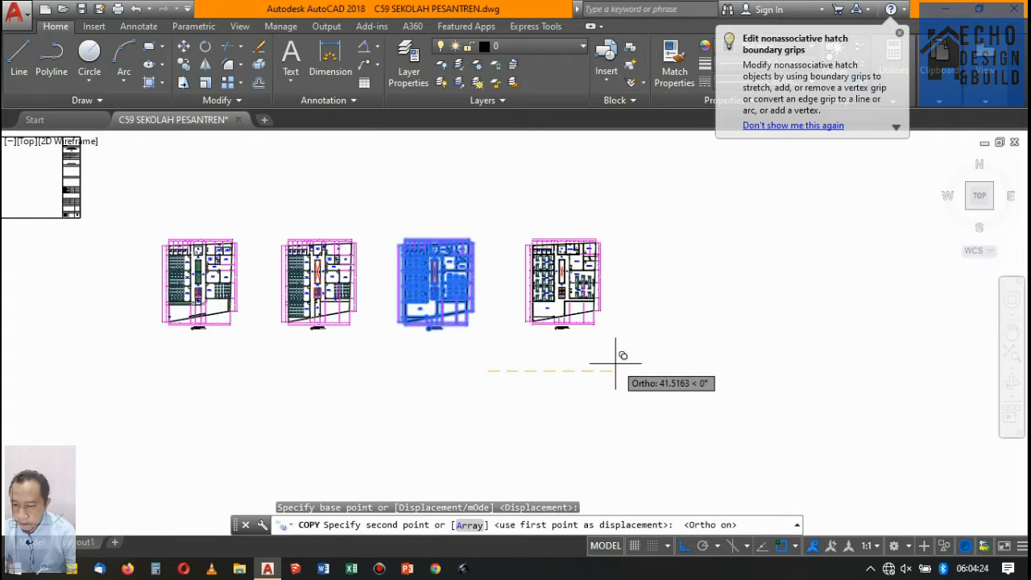
{"action": "left_click", "coordinate": [425, 245]}
{"action": "key", "text": "Escape"}
Read the client's chat brief beside the site map for the requirements of the fourth floor (Lantai 4)
{"action": "scroll", "coordinate": [515, 322], "scroll_direction": "up", "scroll_amount": 5}
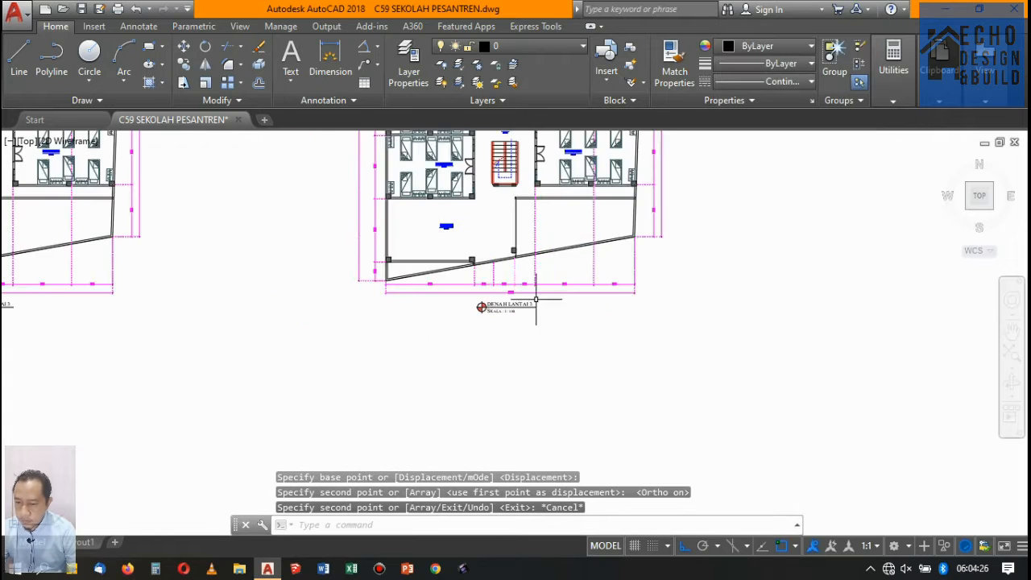
{"action": "scroll", "coordinate": [517, 328], "scroll_direction": "down", "scroll_amount": 5}
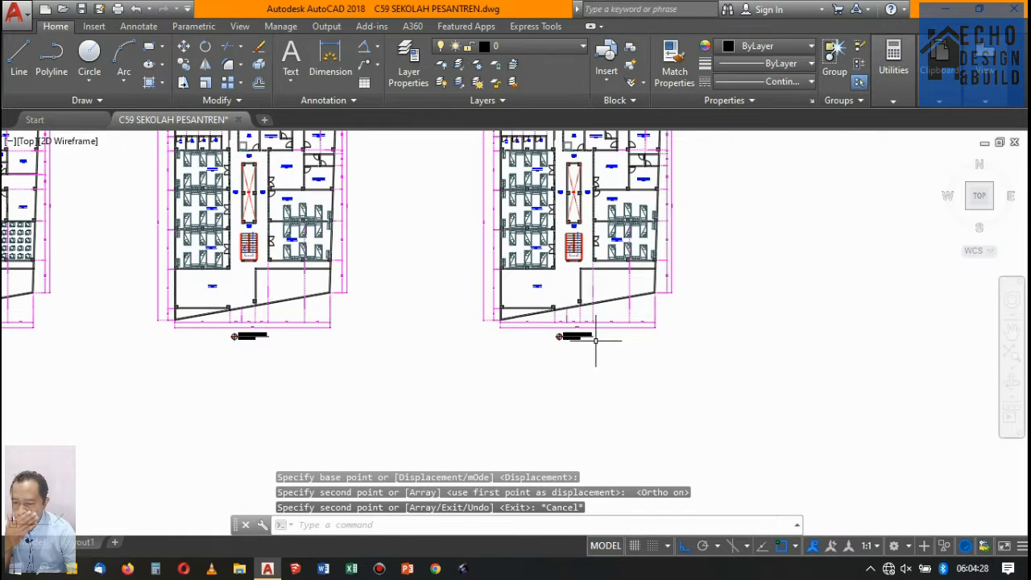
{"action": "scroll", "coordinate": [655, 373], "scroll_direction": "down", "scroll_amount": 10}
{"action": "scroll", "coordinate": [543, 319], "scroll_direction": "up", "scroll_amount": 8}
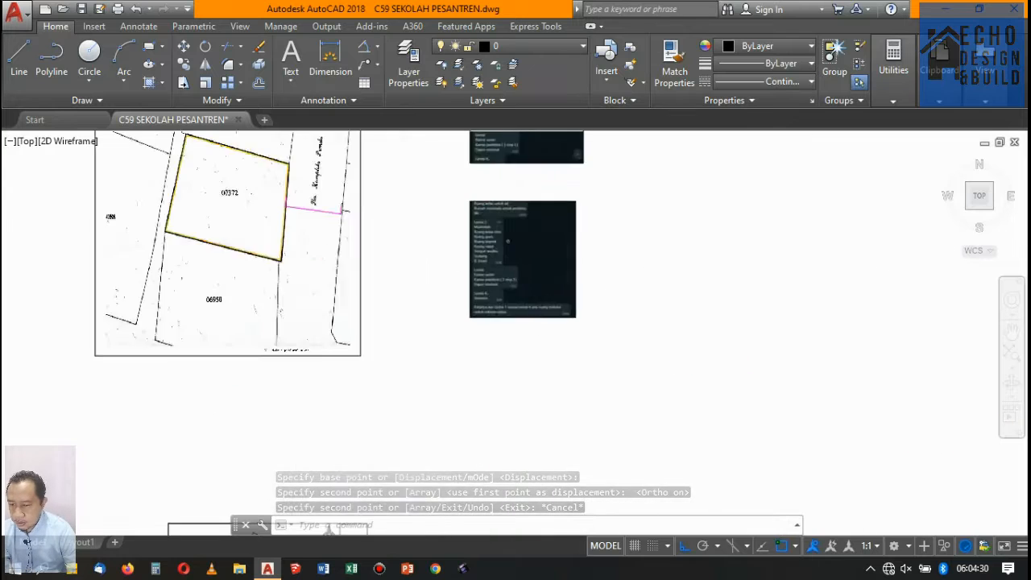
{"action": "scroll", "coordinate": [507, 240], "scroll_direction": "up", "scroll_amount": 5}
{"action": "scroll", "coordinate": [497, 205], "scroll_direction": "down", "scroll_amount": 4}
{"action": "scroll", "coordinate": [435, 323], "scroll_direction": "up", "scroll_amount": 8}
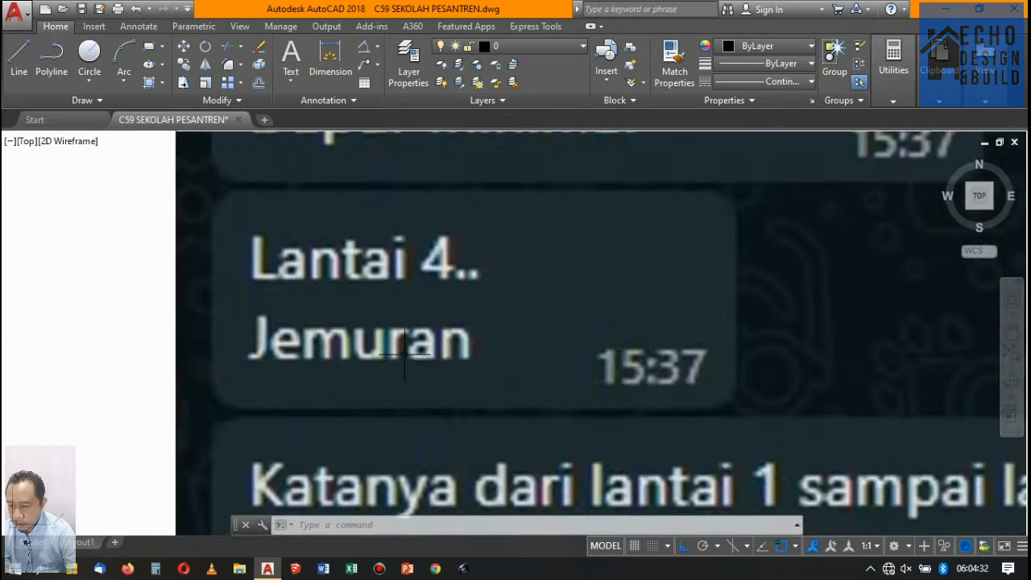
{"action": "scroll", "coordinate": [405, 355], "scroll_direction": "down", "scroll_amount": 10}
{"action": "scroll", "coordinate": [554, 363], "scroll_direction": "up", "scroll_amount": 2}
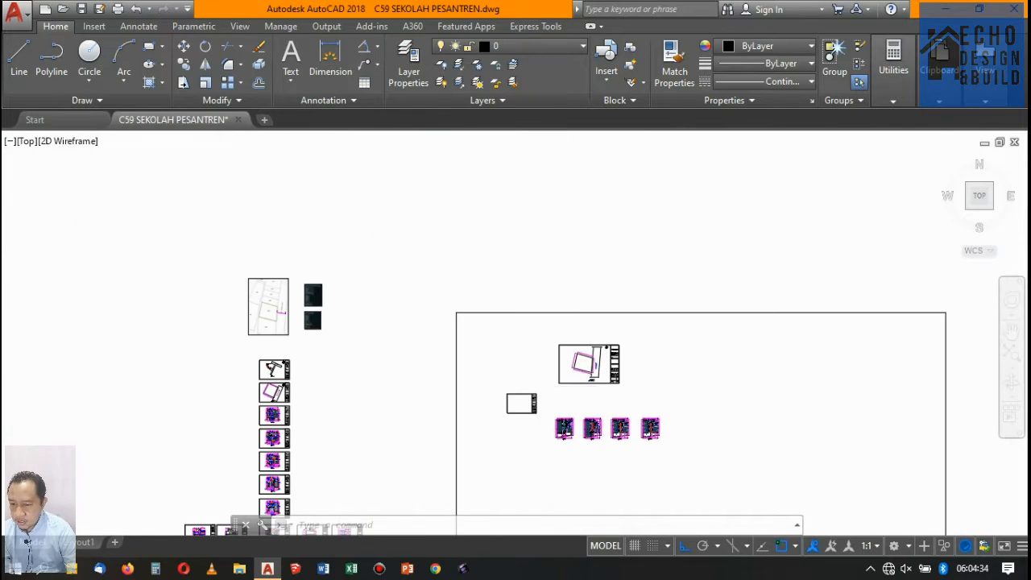
Examine the copied plan's toilets, kitchen, supervisor rooms, dormitory rooms, void, stairs and balcony to decide what the fourth floor needs
{"action": "middle_click_drag", "start_coordinate": [580, 357], "coordinate": [554, 270]}
{"action": "scroll", "coordinate": [647, 360], "scroll_direction": "up", "scroll_amount": 4}
{"action": "scroll", "coordinate": [594, 311], "scroll_direction": "up", "scroll_amount": 6}
{"action": "scroll", "coordinate": [572, 225], "scroll_direction": "down", "scroll_amount": 2}
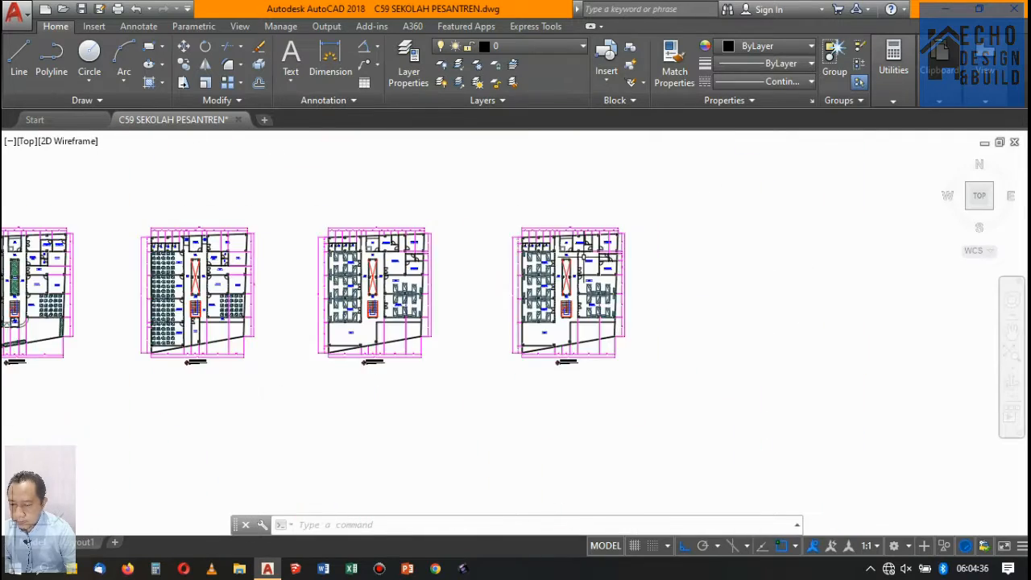
{"action": "scroll", "coordinate": [578, 261], "scroll_direction": "up", "scroll_amount": 4}
{"action": "scroll", "coordinate": [577, 266], "scroll_direction": "down", "scroll_amount": 6}
{"action": "scroll", "coordinate": [577, 282], "scroll_direction": "up", "scroll_amount": 3}
{"action": "scroll", "coordinate": [577, 302], "scroll_direction": "down", "scroll_amount": 1}
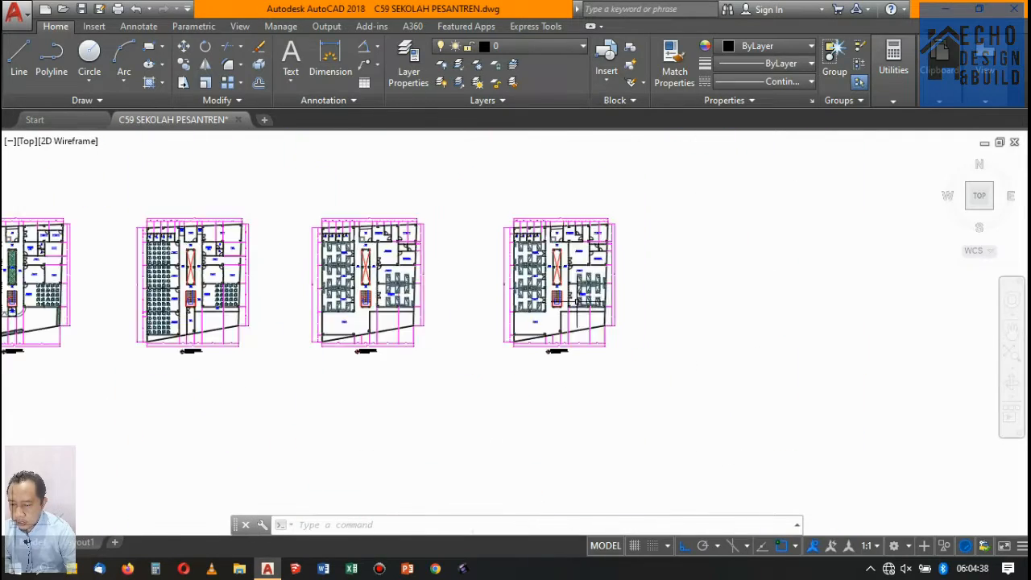
{"action": "scroll", "coordinate": [562, 224], "scroll_direction": "up", "scroll_amount": 4}
{"action": "scroll", "coordinate": [606, 276], "scroll_direction": "down", "scroll_amount": 5}
{"action": "scroll", "coordinate": [593, 265], "scroll_direction": "up", "scroll_amount": 5}
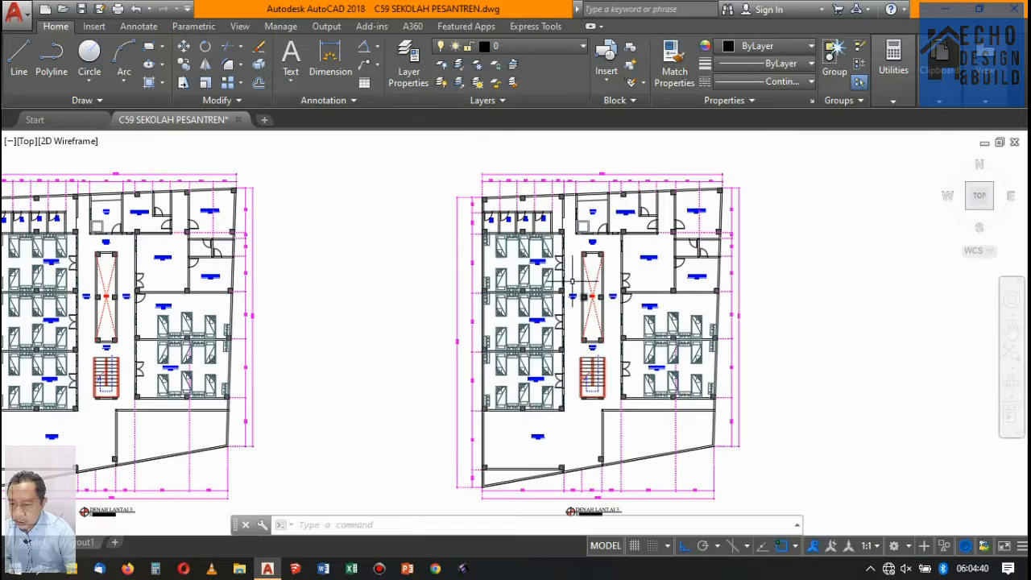
{"action": "scroll", "coordinate": [581, 276], "scroll_direction": "up", "scroll_amount": 4}
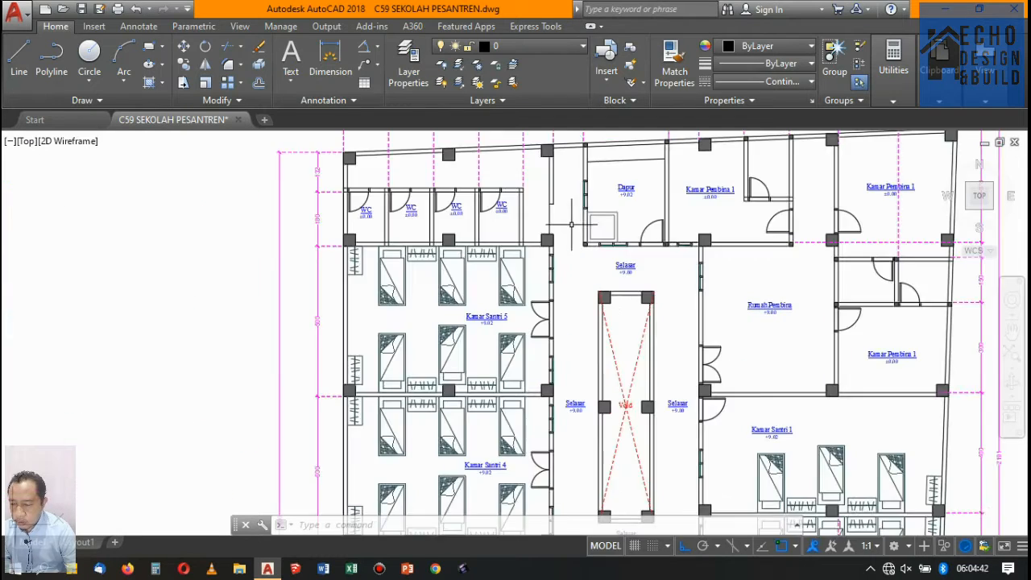
{"action": "scroll", "coordinate": [574, 283], "scroll_direction": "down", "scroll_amount": 4}
{"action": "scroll", "coordinate": [573, 256], "scroll_direction": "up", "scroll_amount": 4}
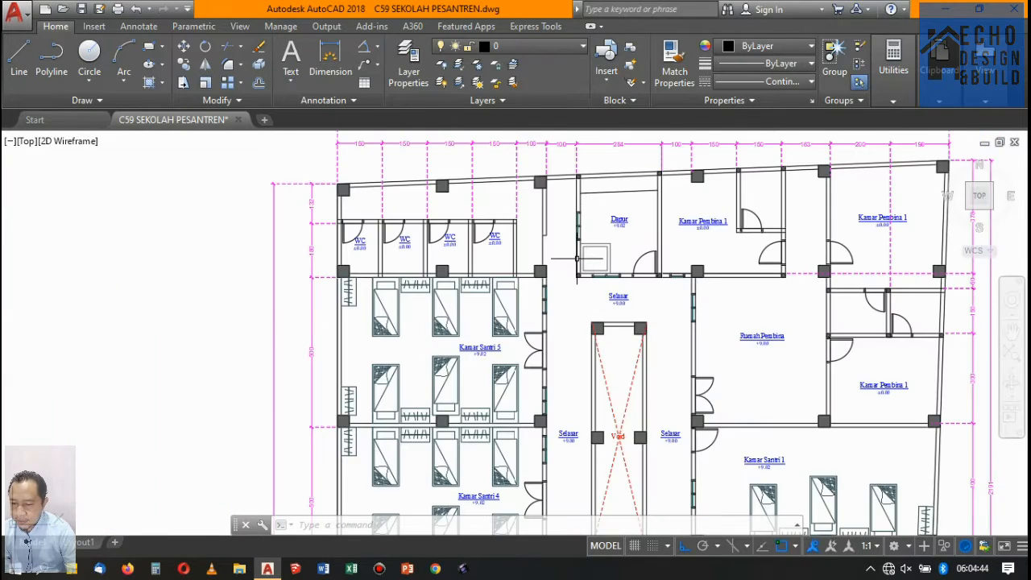
{"action": "scroll", "coordinate": [637, 252], "scroll_direction": "down", "scroll_amount": 4}
{"action": "scroll", "coordinate": [657, 274], "scroll_direction": "up", "scroll_amount": 3}
{"action": "scroll", "coordinate": [645, 242], "scroll_direction": "down", "scroll_amount": 5}
{"action": "scroll", "coordinate": [641, 246], "scroll_direction": "up", "scroll_amount": 4}
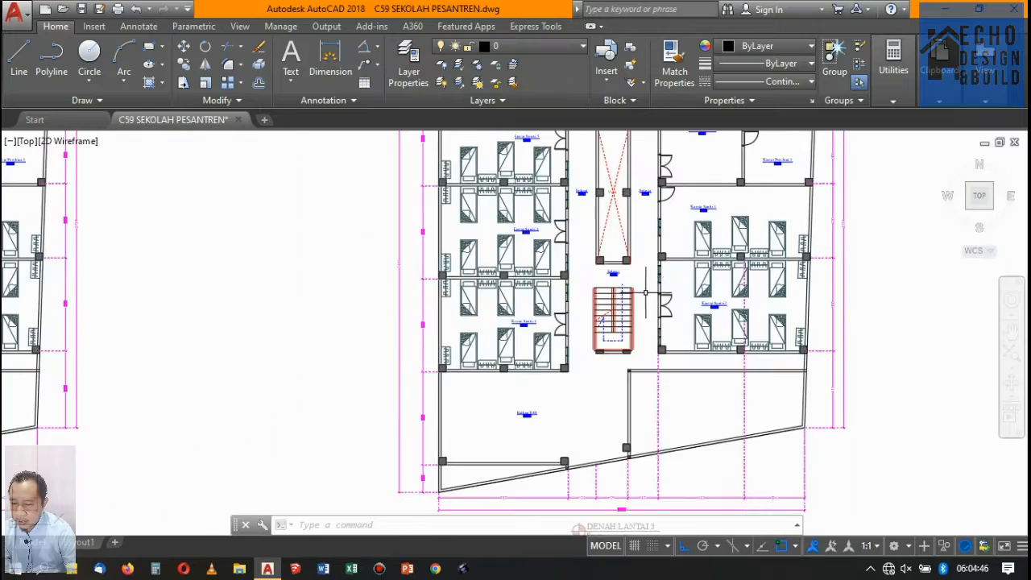
{"action": "scroll", "coordinate": [637, 241], "scroll_direction": "down", "scroll_amount": 4}
{"action": "scroll", "coordinate": [637, 242], "scroll_direction": "up", "scroll_amount": 3}
{"action": "scroll", "coordinate": [635, 237], "scroll_direction": "down", "scroll_amount": 3}
{"action": "scroll", "coordinate": [631, 217], "scroll_direction": "up", "scroll_amount": 2}
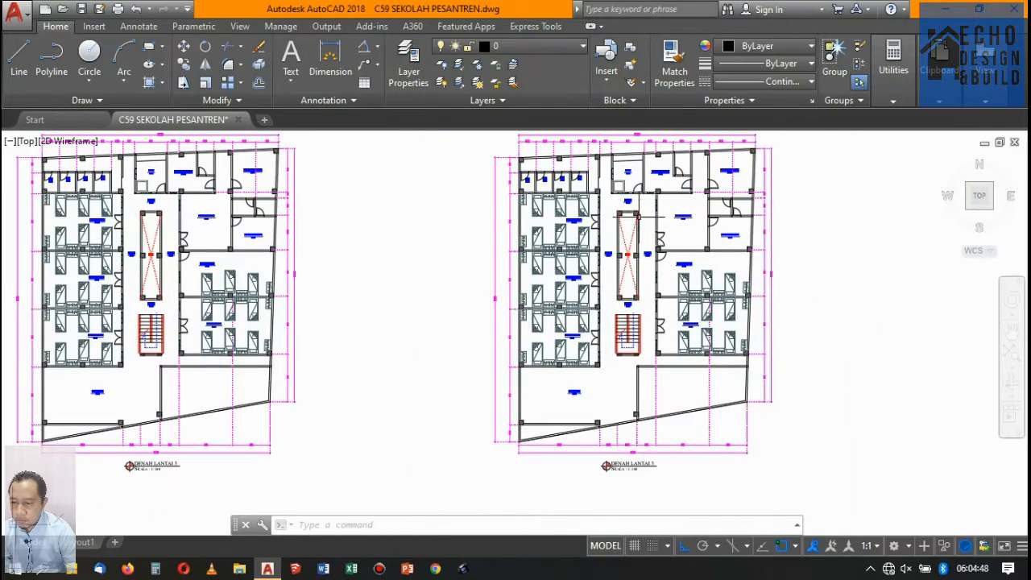
{"action": "scroll", "coordinate": [636, 216], "scroll_direction": "up", "scroll_amount": 3}
{"action": "scroll", "coordinate": [629, 242], "scroll_direction": "down", "scroll_amount": 5}
{"action": "scroll", "coordinate": [623, 262], "scroll_direction": "up", "scroll_amount": 5}
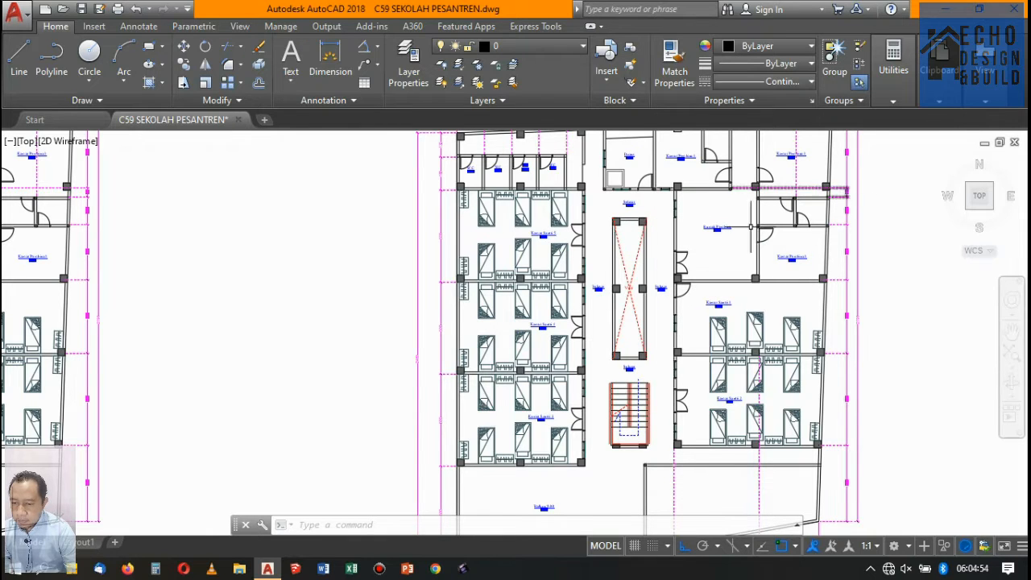
Change the copied plan's drawing title to DENAH LANTAI 4
{"action": "scroll", "coordinate": [668, 288], "scroll_direction": "down", "scroll_amount": 2}
{"action": "scroll", "coordinate": [604, 346], "scroll_direction": "down", "scroll_amount": 5}
{"action": "scroll", "coordinate": [628, 338], "scroll_direction": "up", "scroll_amount": 10}
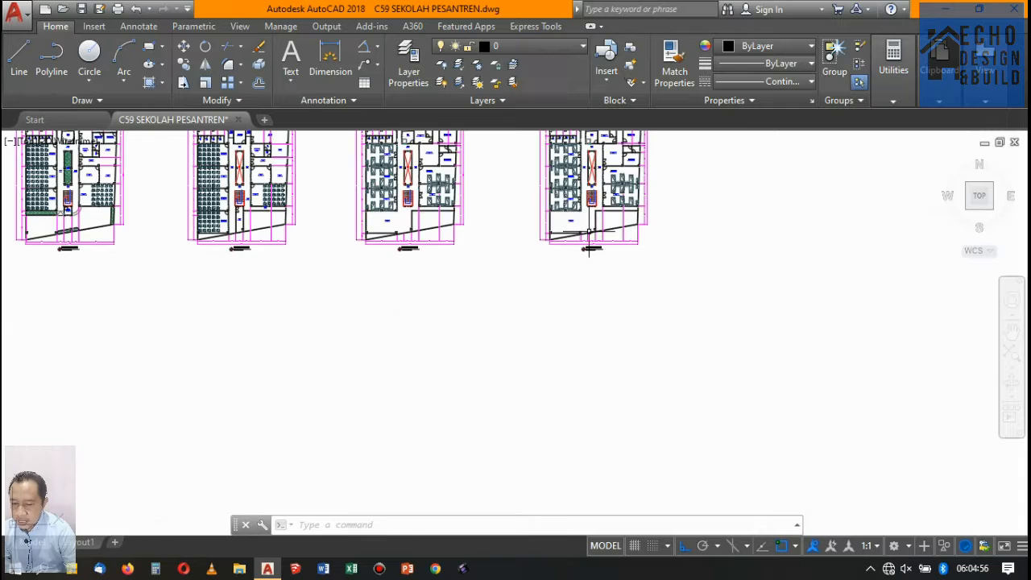
{"action": "left_click", "coordinate": [665, 334]}
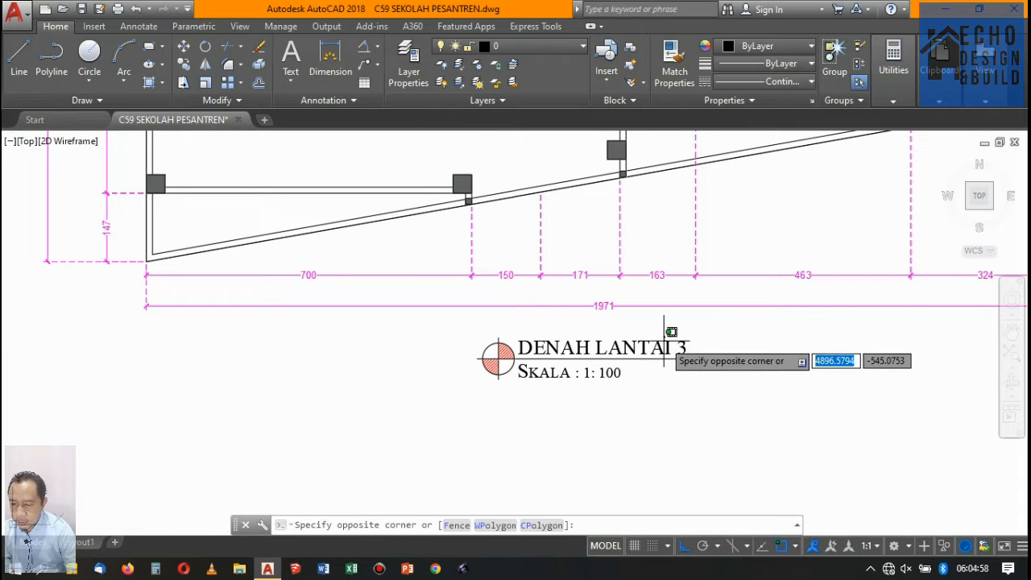
{"action": "left_click", "coordinate": [659, 355]}
{"action": "double_click", "coordinate": [670, 347]}
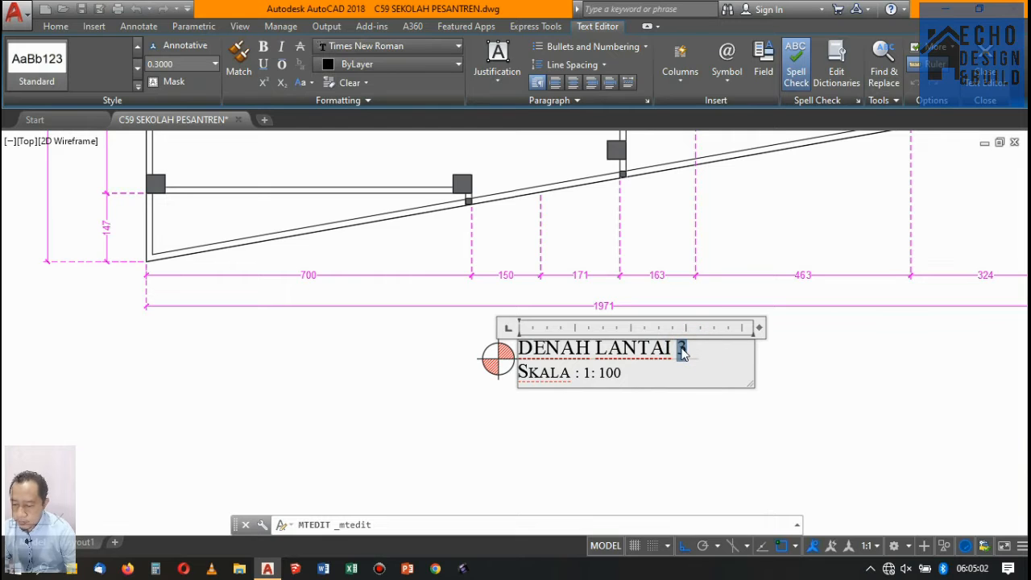
{"action": "left_click", "coordinate": [818, 371]}
{"action": "scroll", "coordinate": [668, 346], "scroll_direction": "down", "scroll_amount": 6}
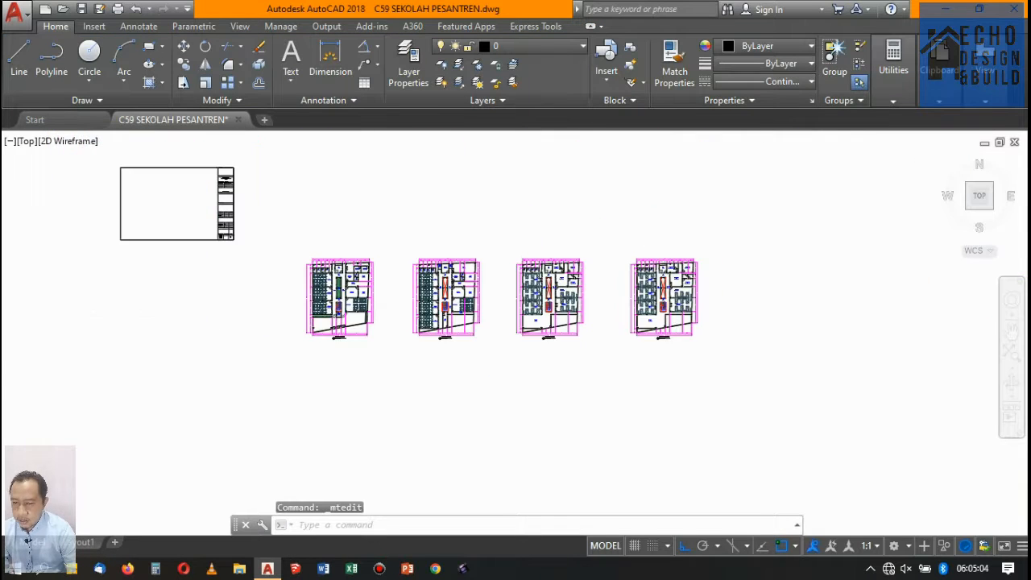
Compare the fourth-floor copy with the third-floor plan to find the rooms to clear
{"action": "scroll", "coordinate": [665, 348], "scroll_direction": "up", "scroll_amount": 2}
{"action": "scroll", "coordinate": [665, 379], "scroll_direction": "up", "scroll_amount": 2}
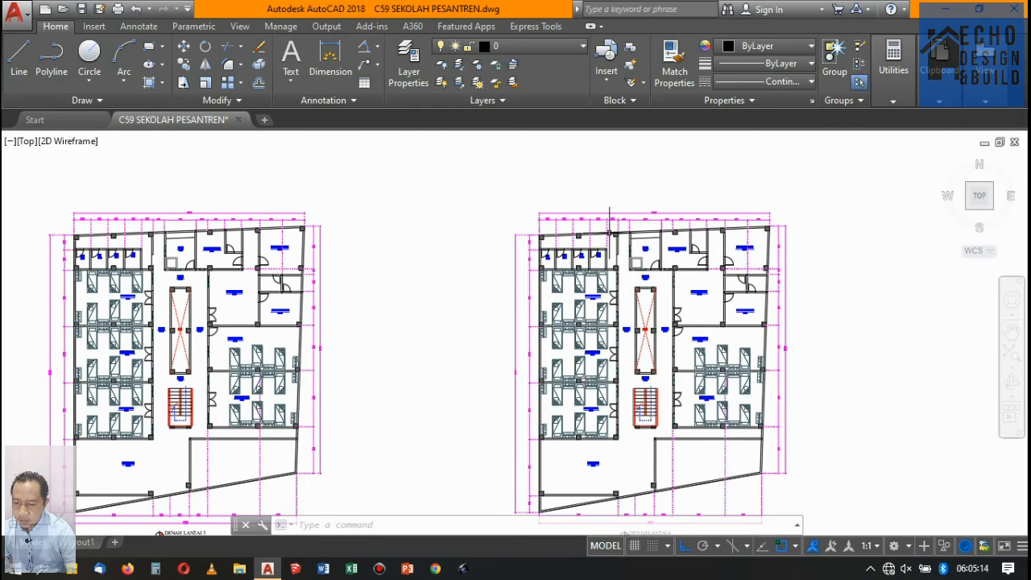
{"action": "scroll", "coordinate": [610, 232], "scroll_direction": "down", "scroll_amount": 4}
{"action": "scroll", "coordinate": [710, 224], "scroll_direction": "up", "scroll_amount": 4}
{"action": "scroll", "coordinate": [647, 374], "scroll_direction": "down", "scroll_amount": 2}
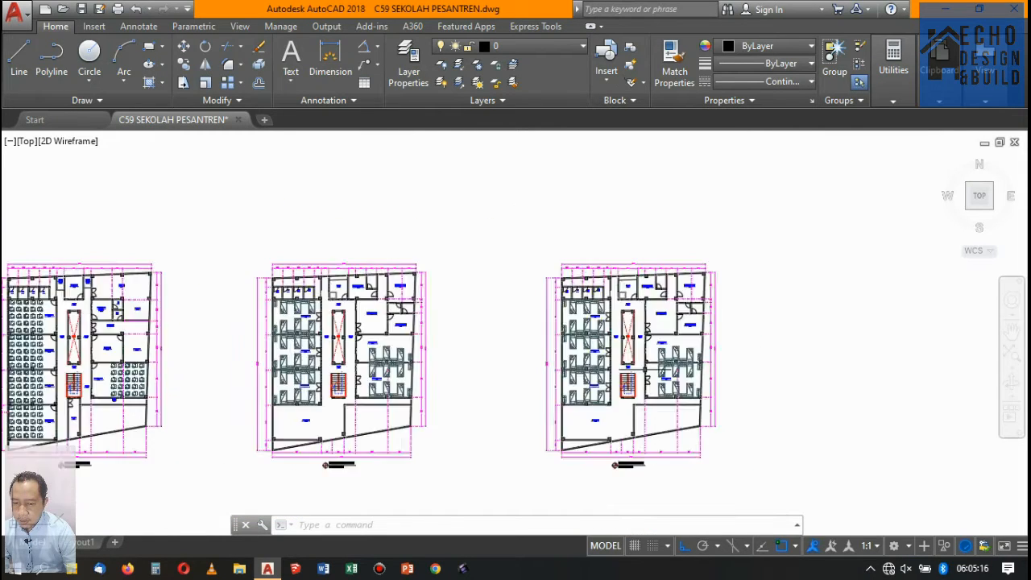
{"action": "scroll", "coordinate": [643, 350], "scroll_direction": "up", "scroll_amount": 6}
{"action": "scroll", "coordinate": [608, 313], "scroll_direction": "down", "scroll_amount": 6}
Erase the six beds, two east-wall wardrobes, room label and crossing dimensions of Kamar Santri 2 from the fourth-floor plan
{"action": "scroll", "coordinate": [682, 378], "scroll_direction": "up", "scroll_amount": 7}
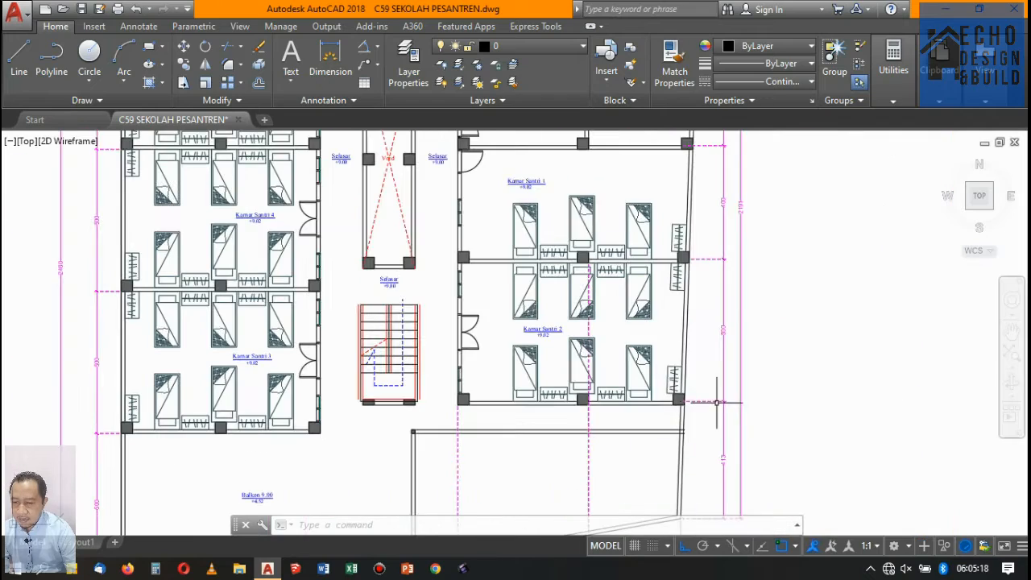
{"action": "left_click", "coordinate": [668, 382]}
{"action": "scroll", "coordinate": [564, 330], "scroll_direction": "down", "scroll_amount": 5}
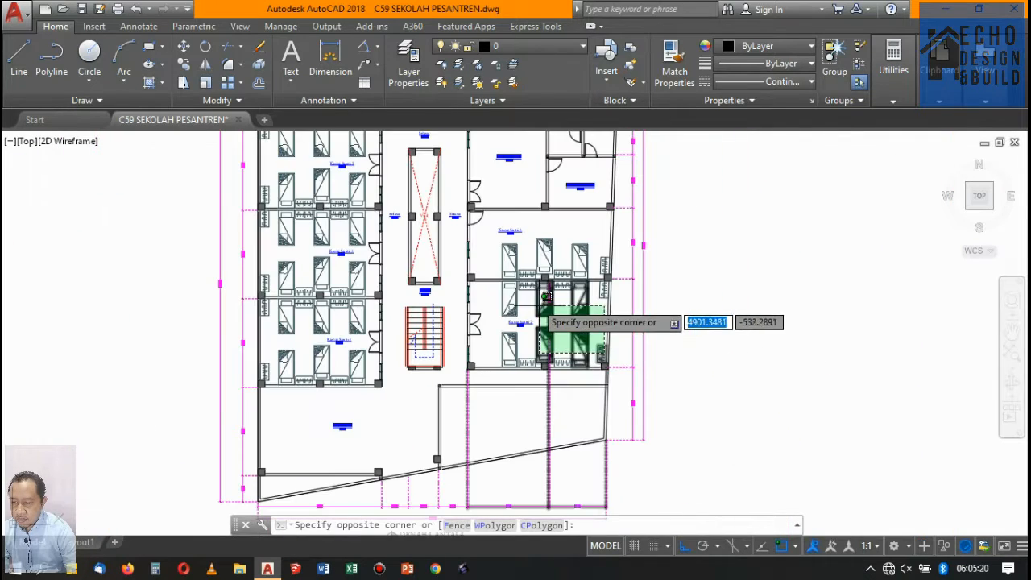
{"action": "left_click", "coordinate": [509, 287]}
{"action": "scroll", "coordinate": [594, 230], "scroll_direction": "up", "scroll_amount": 3}
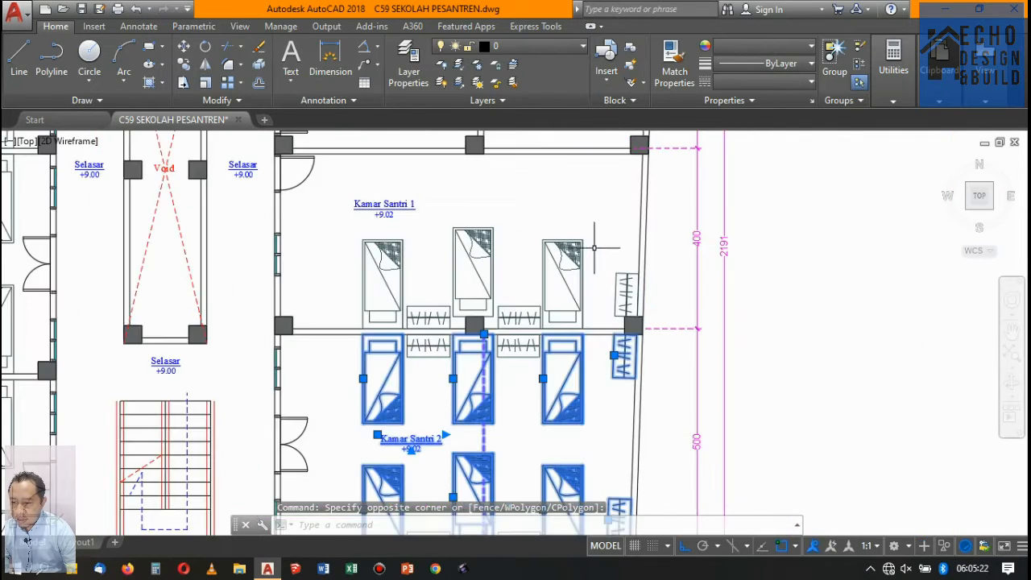
{"action": "scroll", "coordinate": [610, 277], "scroll_direction": "down", "scroll_amount": 8}
{"action": "scroll", "coordinate": [612, 274], "scroll_direction": "up", "scroll_amount": 2}
{"action": "key", "text": "Delete"}
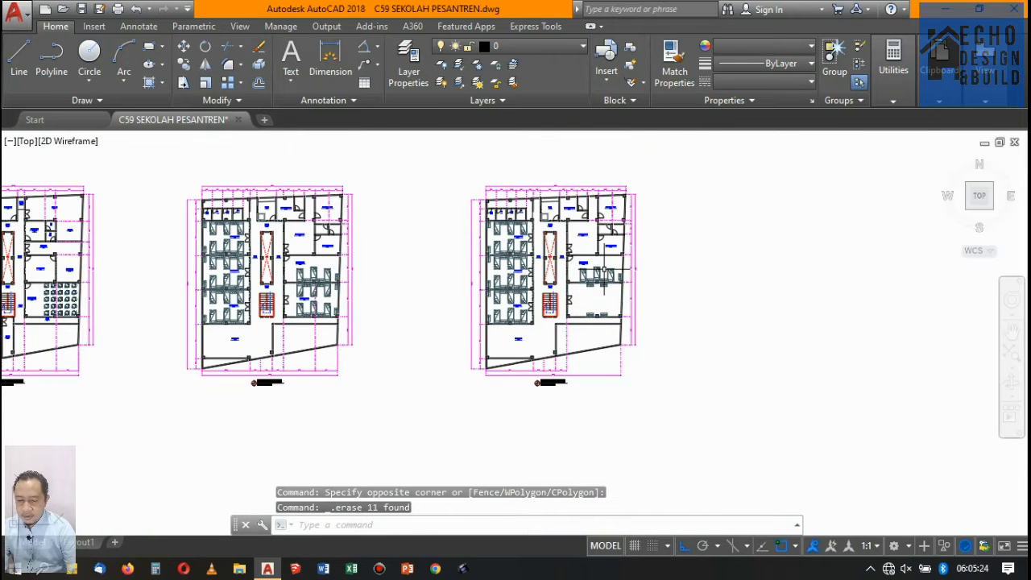
Erase the three beds, two south-wall wardrobes and east-wall wardrobe of Kamar Santri 1 from the fourth-floor plan
{"action": "scroll", "coordinate": [610, 266], "scroll_direction": "up", "scroll_amount": 5}
{"action": "left_click", "coordinate": [649, 285]}
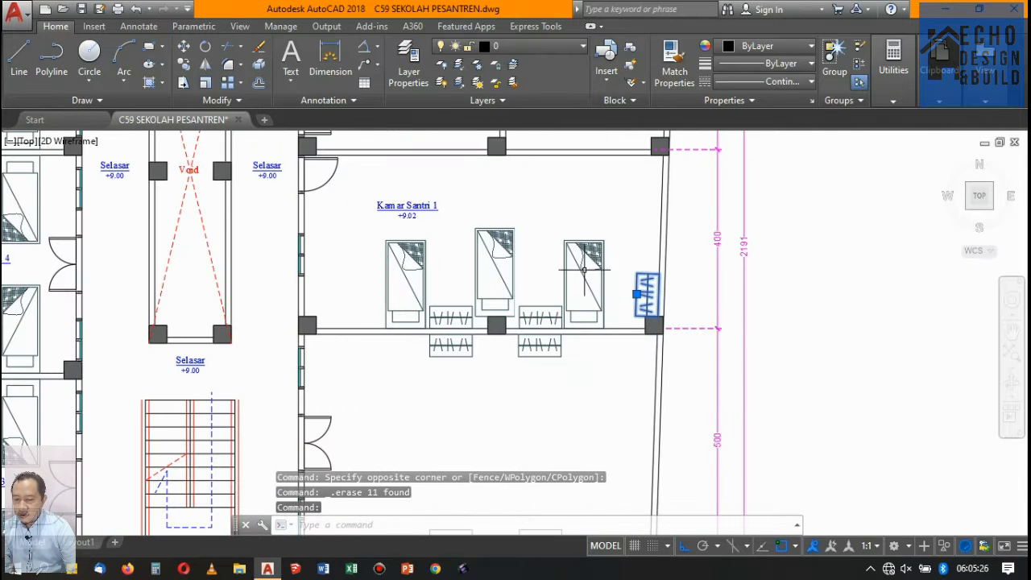
{"action": "left_click", "coordinate": [630, 322]}
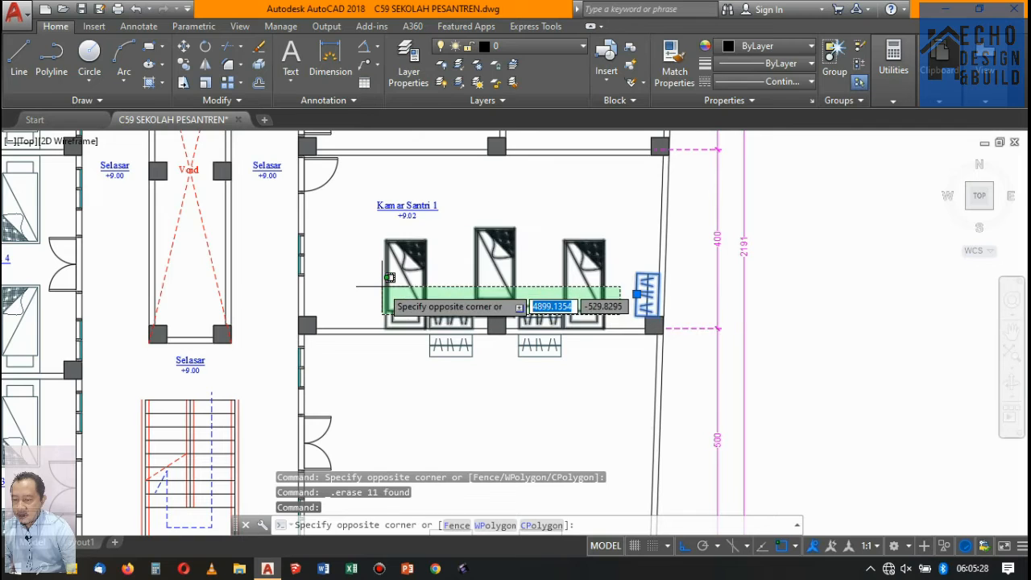
{"action": "left_click", "coordinate": [386, 284]}
{"action": "key", "text": "Delete"}
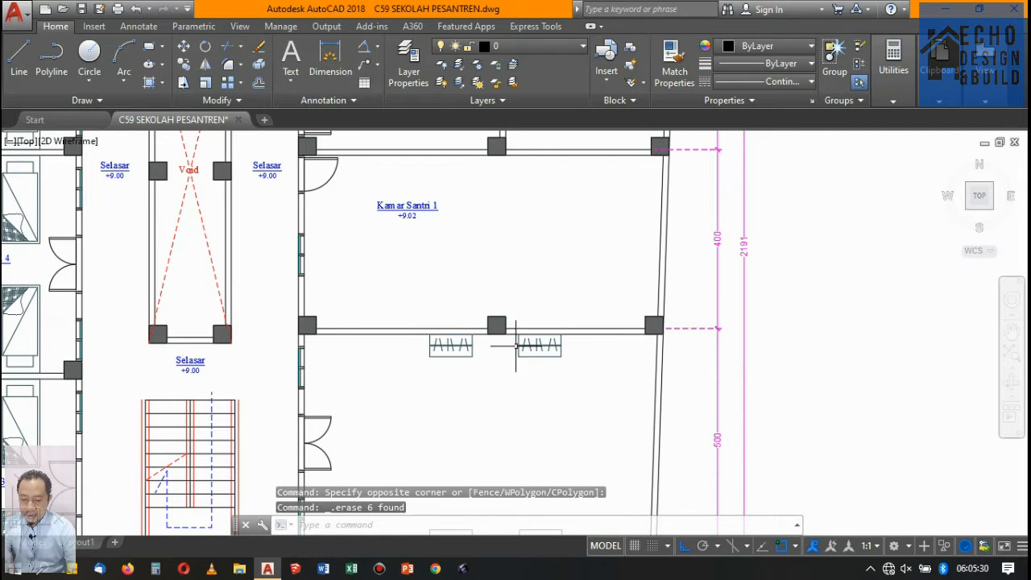
Erase the two wardrobes on the south side of the wall between Kamar Santri 1 and the cleared room below it
{"action": "scroll", "coordinate": [527, 350], "scroll_direction": "up", "scroll_amount": 3}
{"action": "left_click", "coordinate": [612, 371]}
{"action": "left_click", "coordinate": [387, 338]}
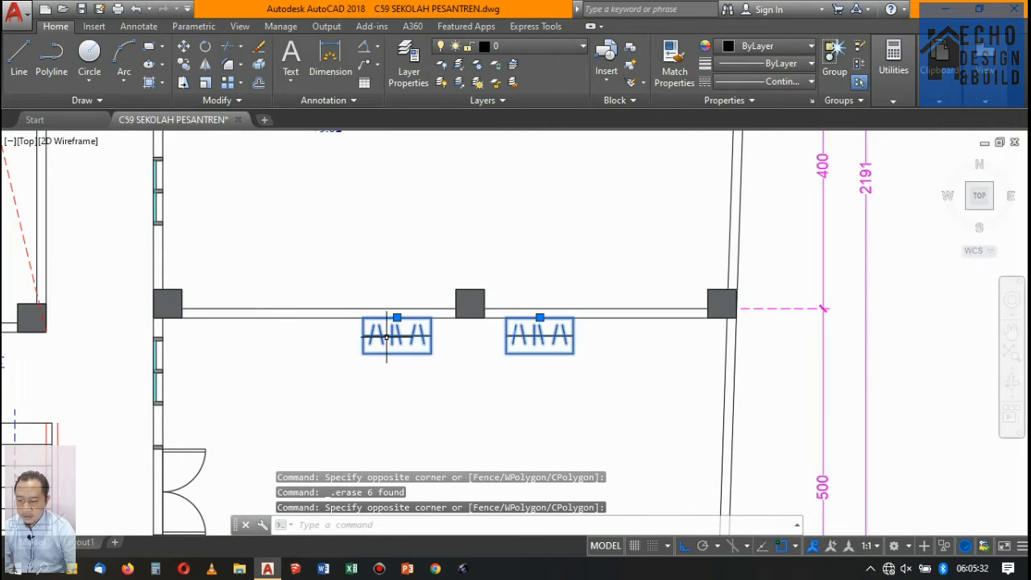
{"action": "key", "text": "Delete"}
{"action": "scroll", "coordinate": [484, 329], "scroll_direction": "down", "scroll_amount": 5}
{"action": "scroll", "coordinate": [583, 240], "scroll_direction": "up", "scroll_amount": 2}
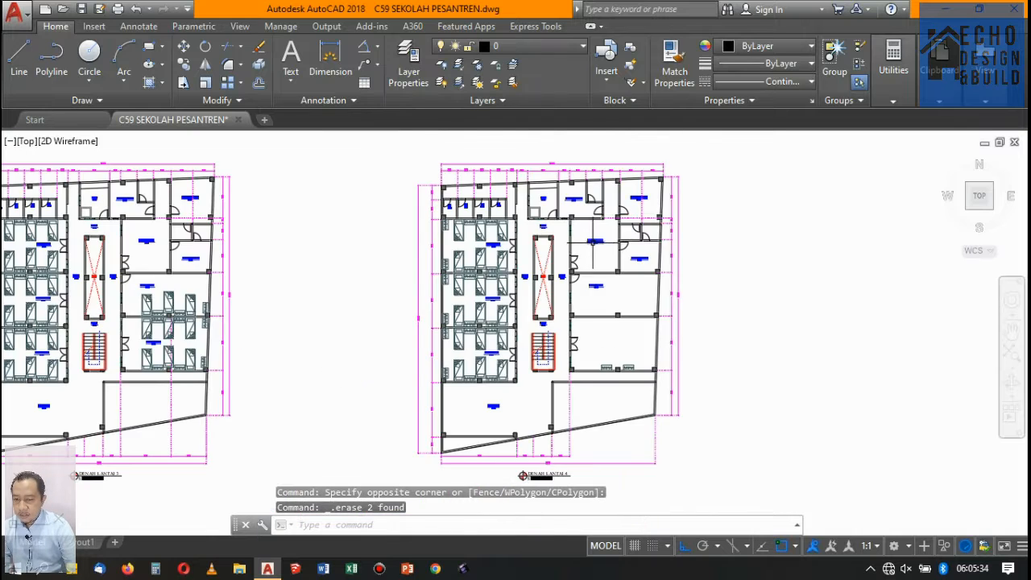
{"action": "scroll", "coordinate": [600, 266], "scroll_direction": "up", "scroll_amount": 4}
{"action": "key", "text": "Escape"}
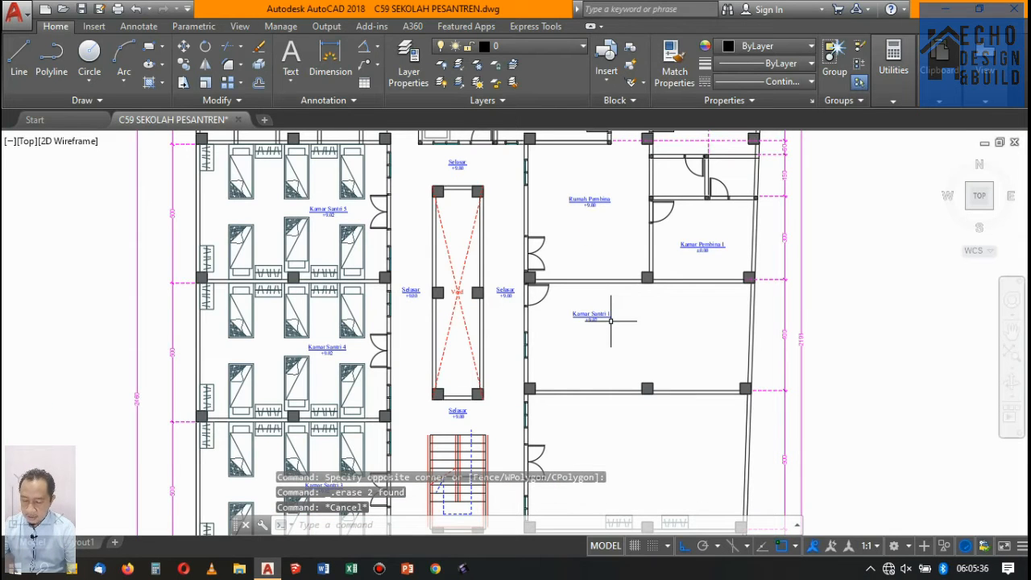
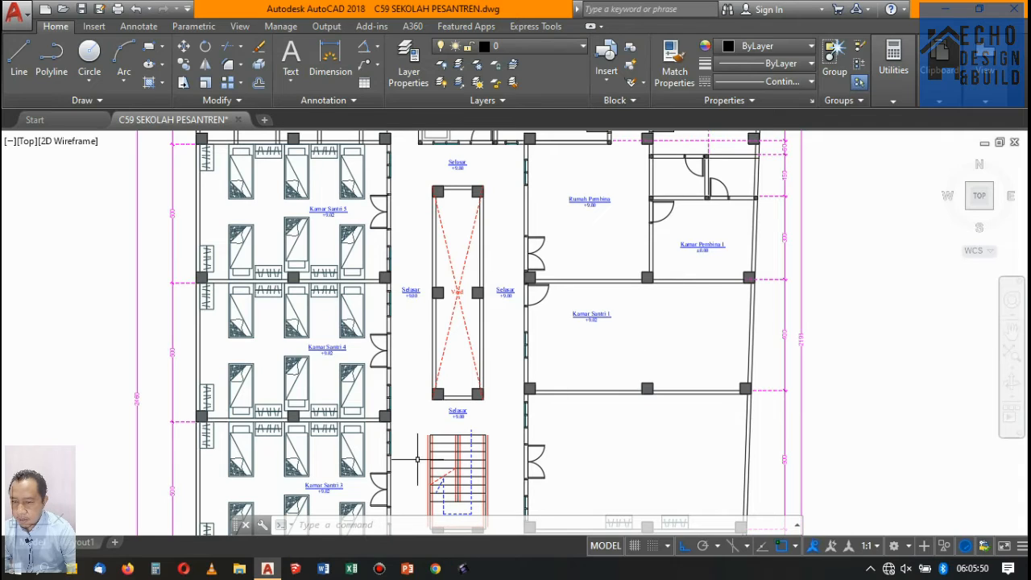
{"action": "left_click", "coordinate": [872, 568]}
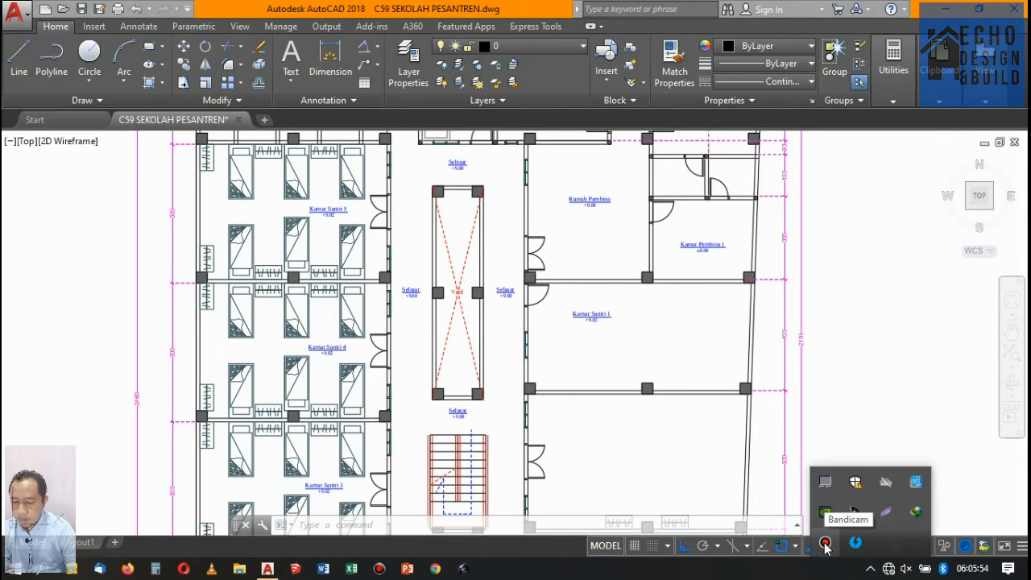
{"action": "left_click", "coordinate": [825, 545]}
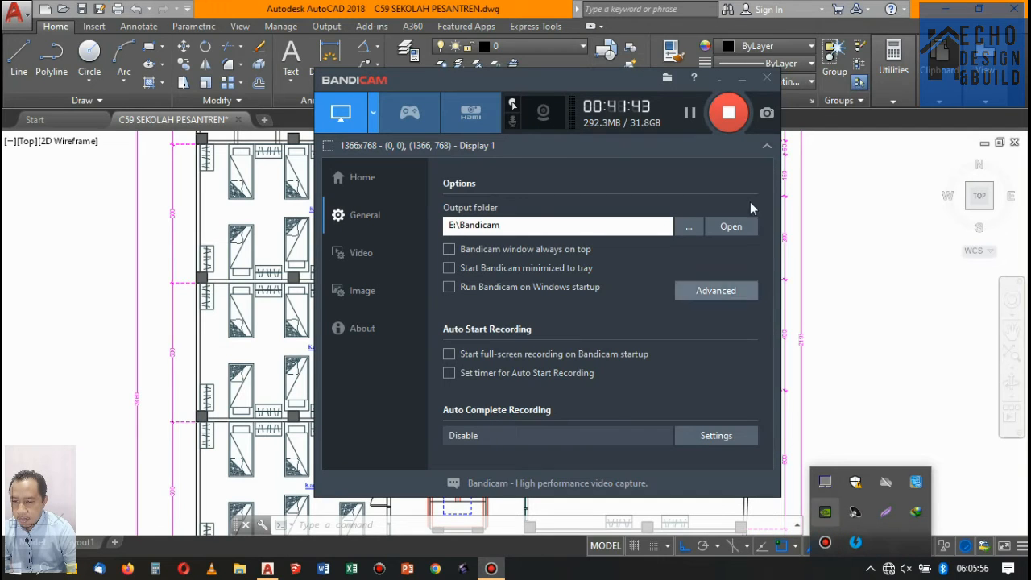
{"action": "left_click", "coordinate": [720, 81]}
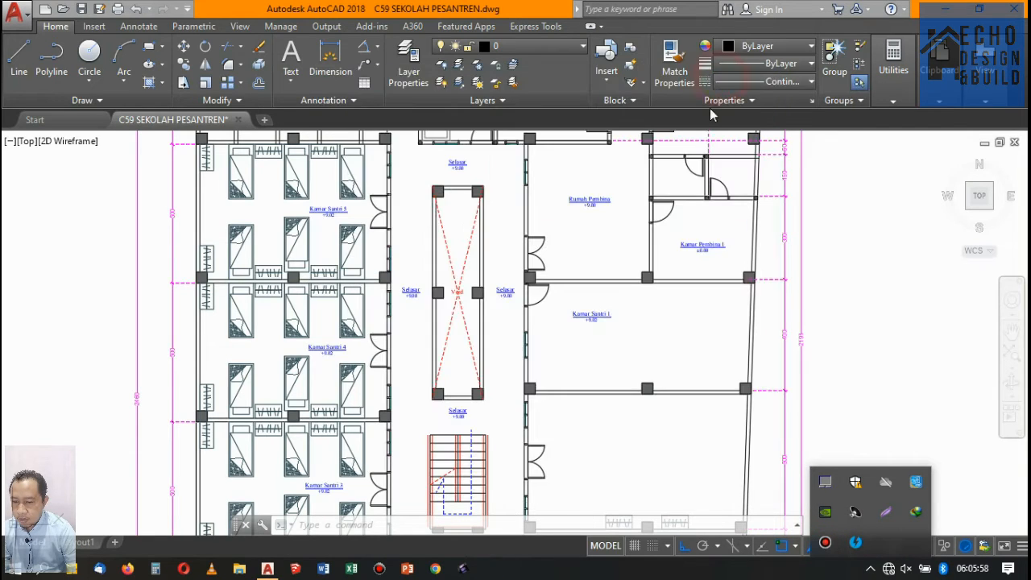
{"action": "scroll", "coordinate": [630, 278], "scroll_direction": "down", "scroll_amount": 5}
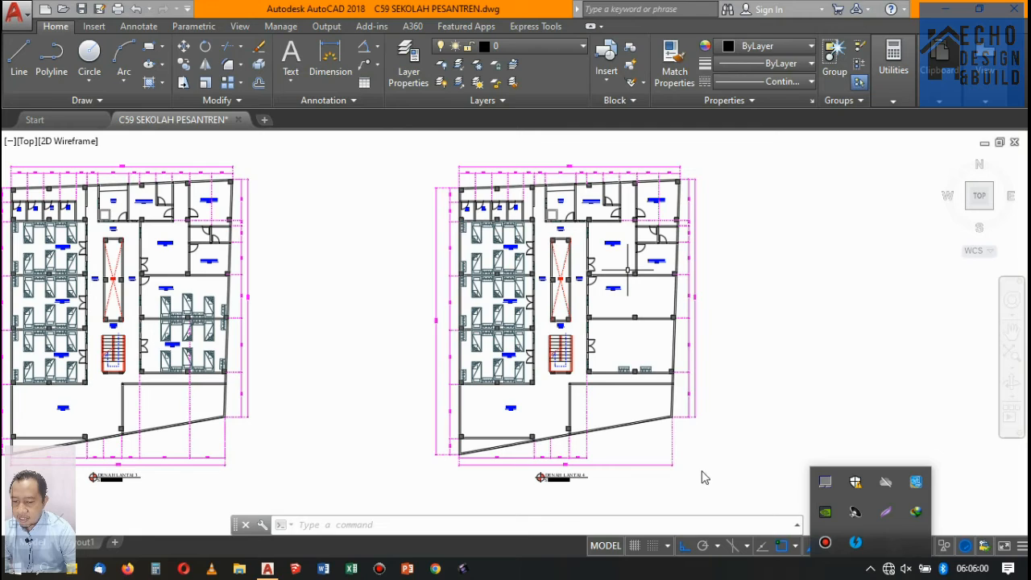
{"action": "left_click", "coordinate": [825, 542]}
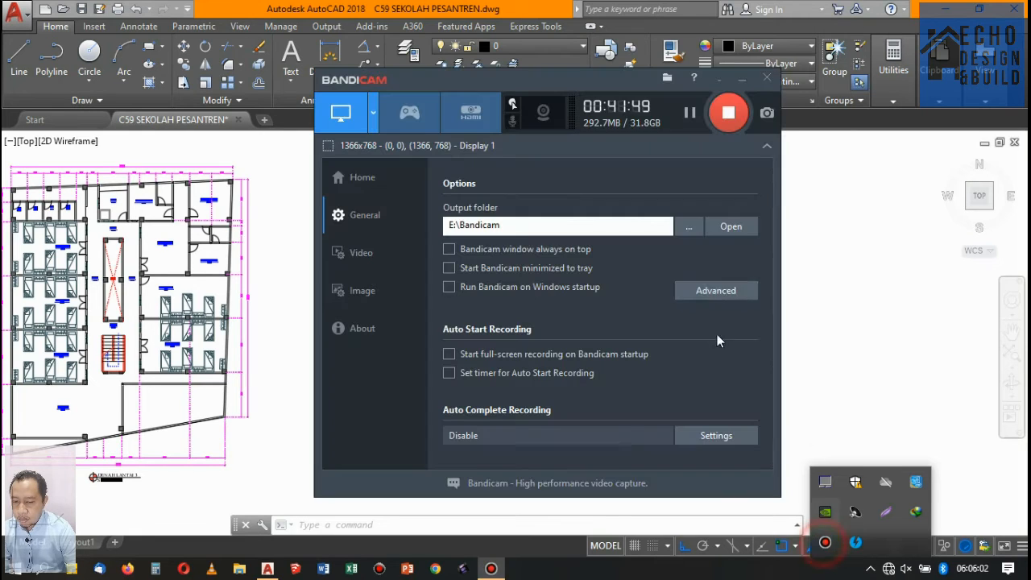